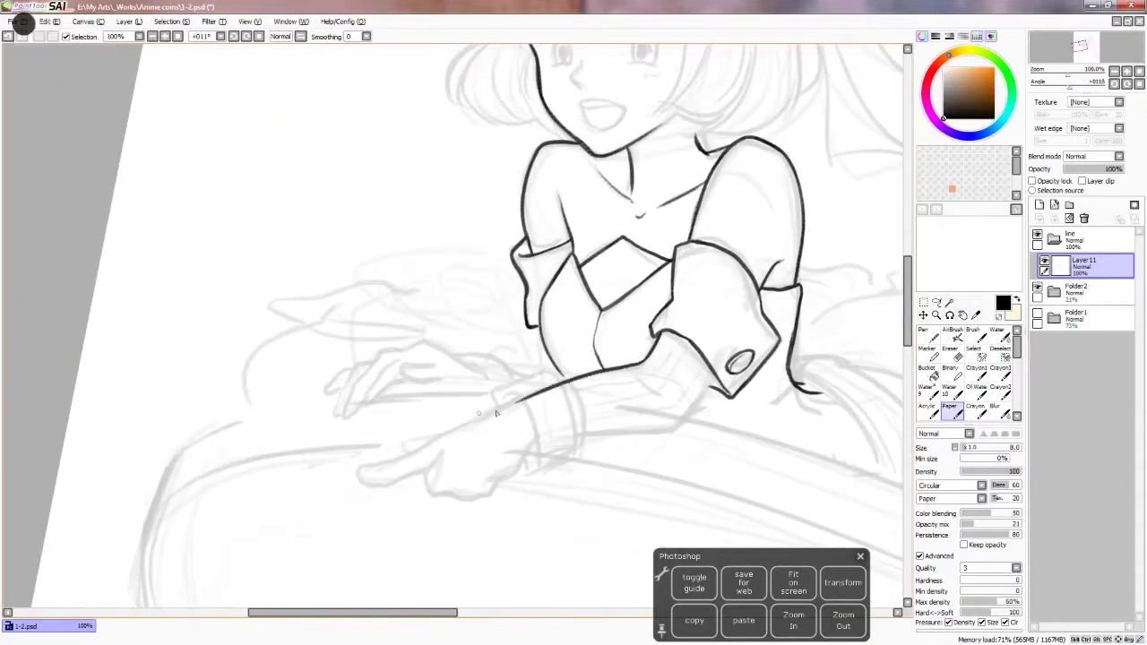
Ink the underside of the forearm, the folded wrist cuff and the upper contour of the pointing hand
left_click_drag(686, 425, 581, 432)
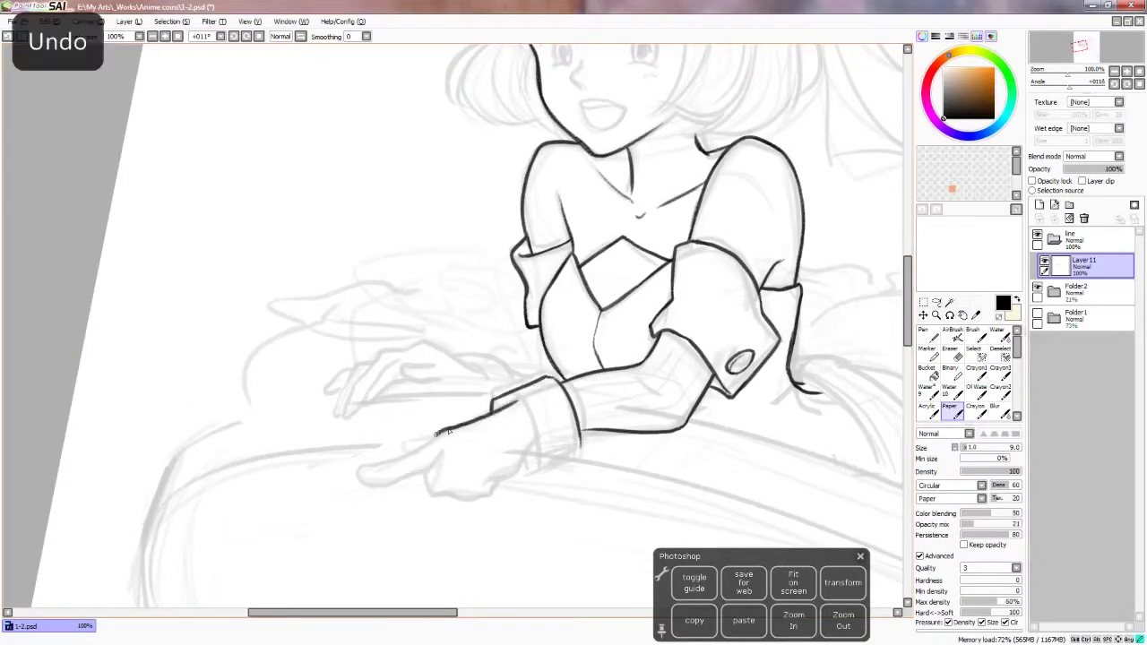
key("h")
left_click_drag(362, 376, 327, 457)
left_click_drag(367, 399, 417, 444)
key("bracketleft")
left_click_drag(583, 440, 491, 483)
key("h")
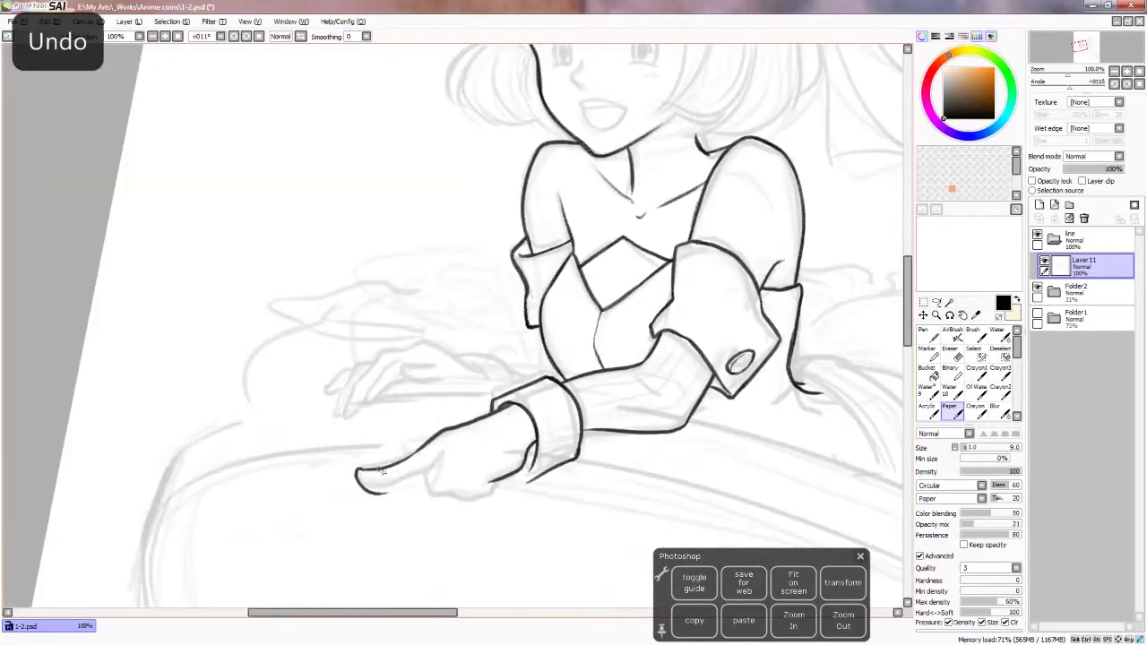
Ink the extended index finger of the pointing hand and the first line of the other wrist behind it
key("h")
key("h")
key("ctrl+z")
key("h")
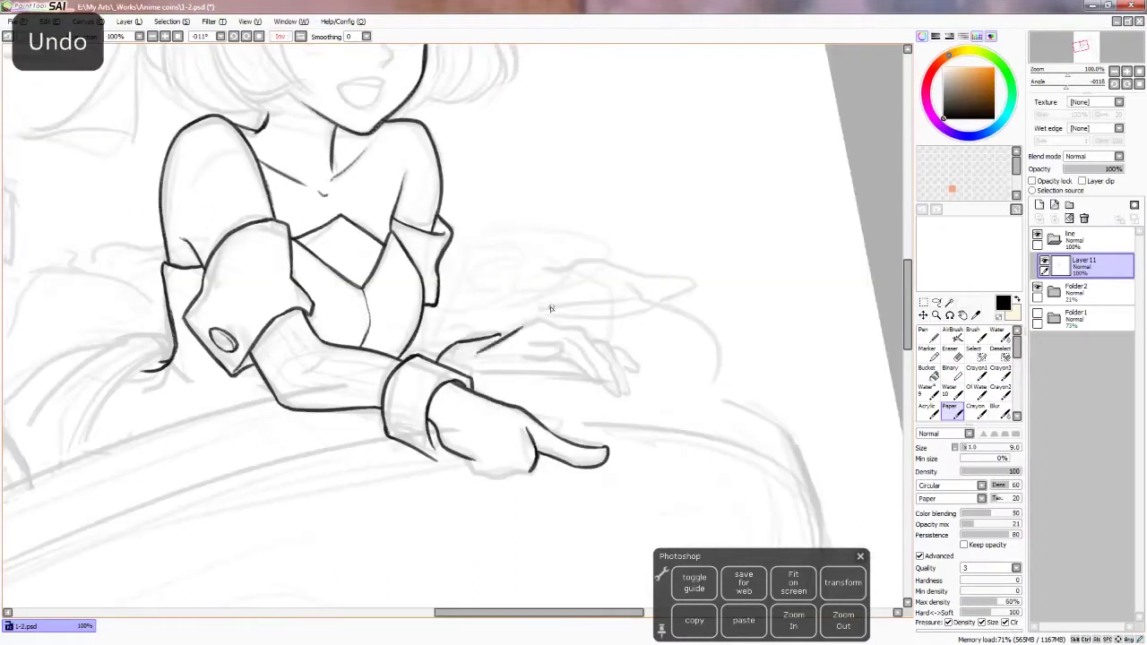
Ink the girl's nose and the outline of her open mouth with a size 5 brush
key("h")
scroll(403, 361, "up", 2)
left_click_drag(395, 358, 412, 349)
left_click_drag(394, 383, 435, 439)
key("h")
left_click_drag(428, 394, 517, 385)
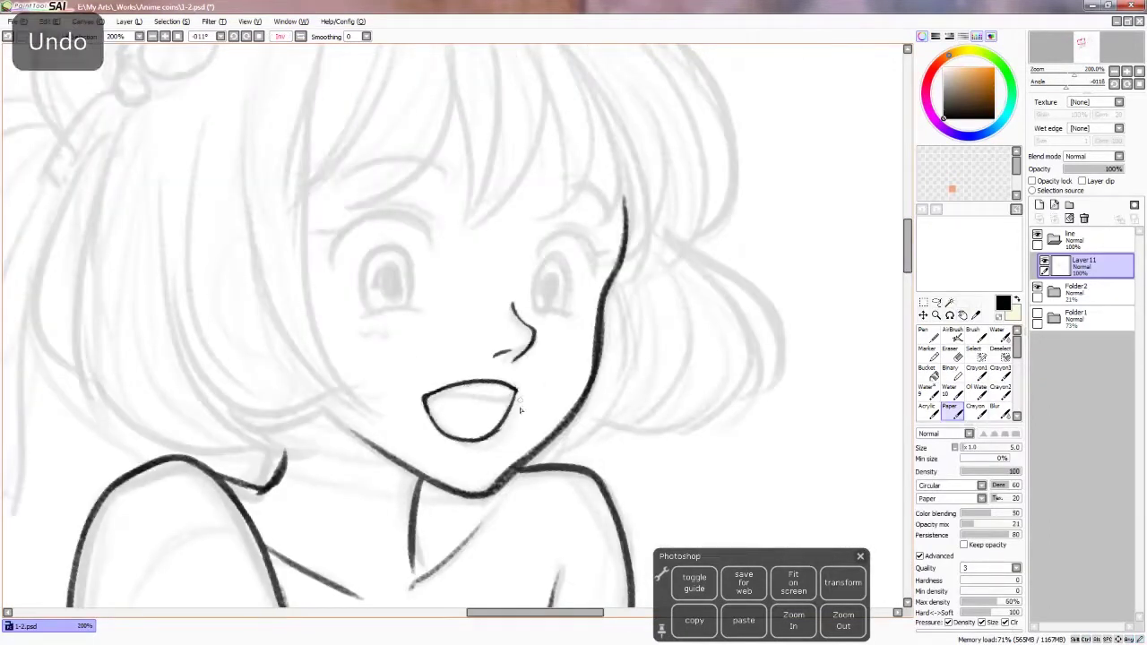
Ink the far eye's lashes, lower lid and eyebrow with a size 4 brush
key("bracketleft")
key("space")
left_click_drag(268, 618, 269, 412)
left_click_drag(234, 627, 299, 530)
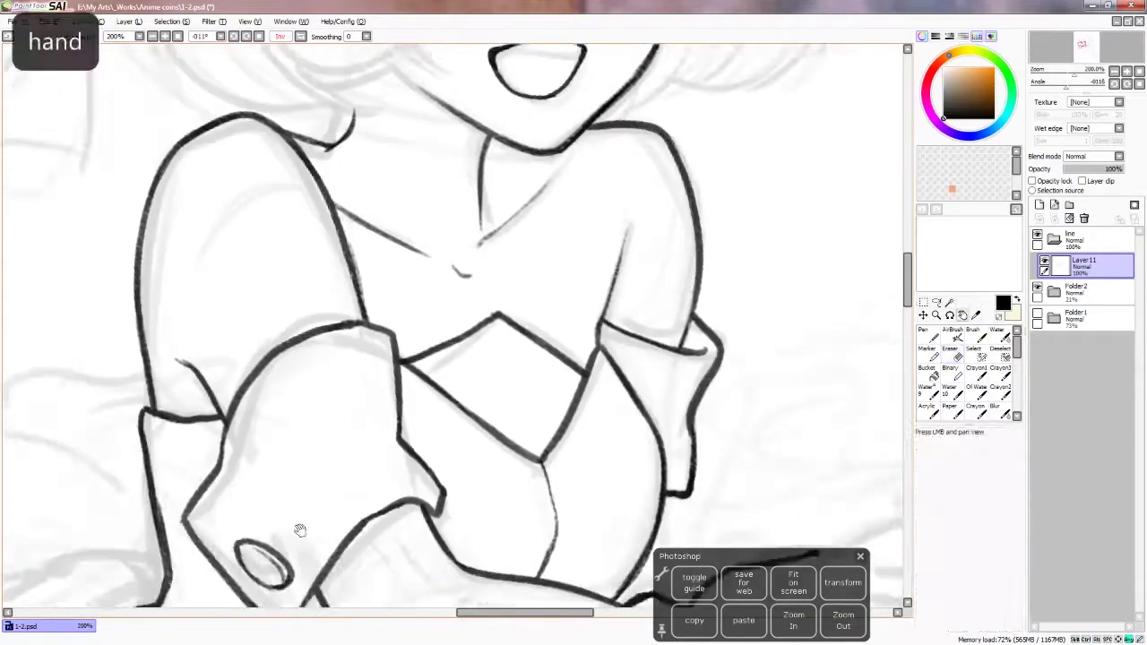
key("ctrl+z")
key("ctrl+z")
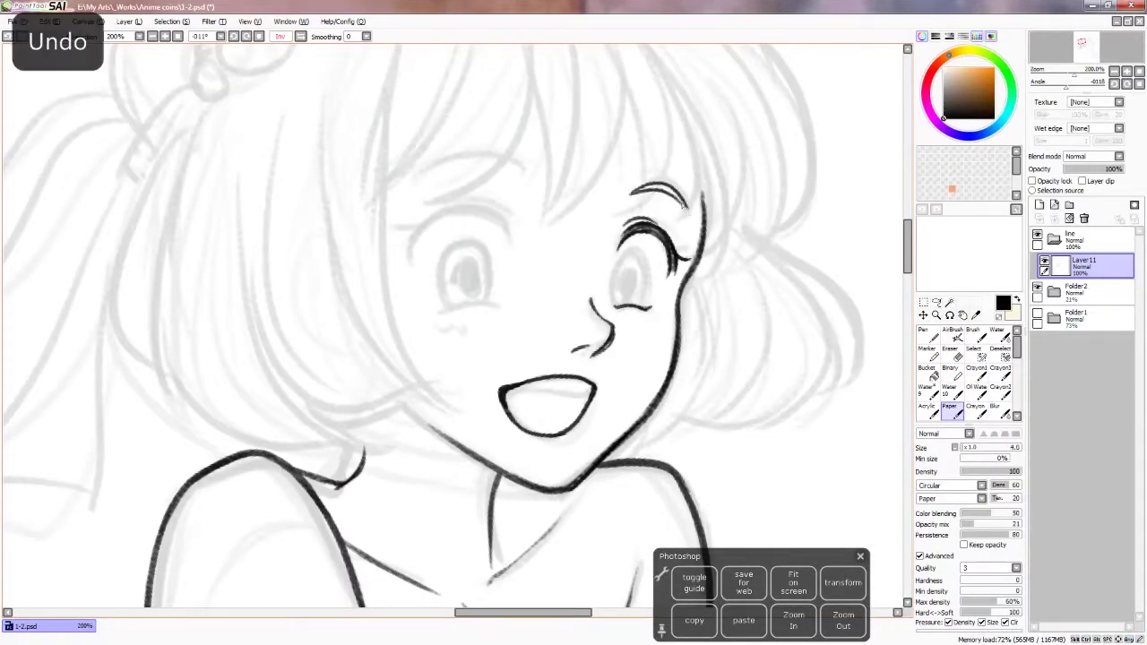
Ink the far eye's iris and pupil and the thick upper lash line of the near eye
left_click_drag(627, 284, 460, 328)
key("space")
left_click_drag(347, 283, 469, 299)
key("h")
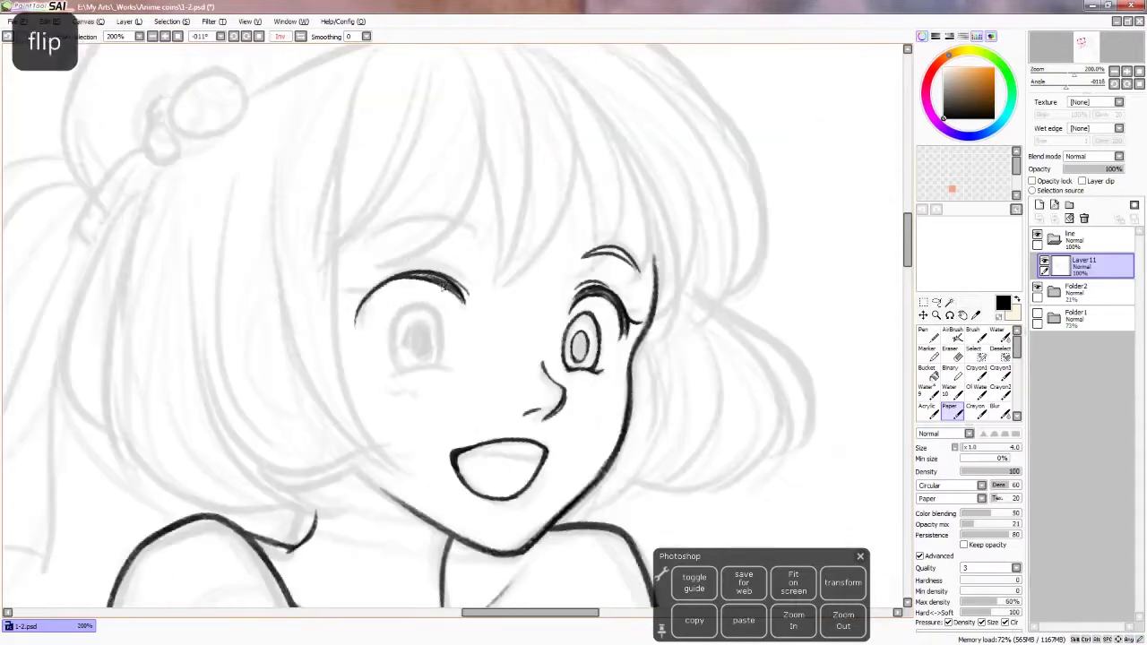
Complete the near eye with lashes, lower lid, iris and pupil, and ink its eyebrow
key("ctrl+z")
left_click_drag(522, 427, 566, 426)
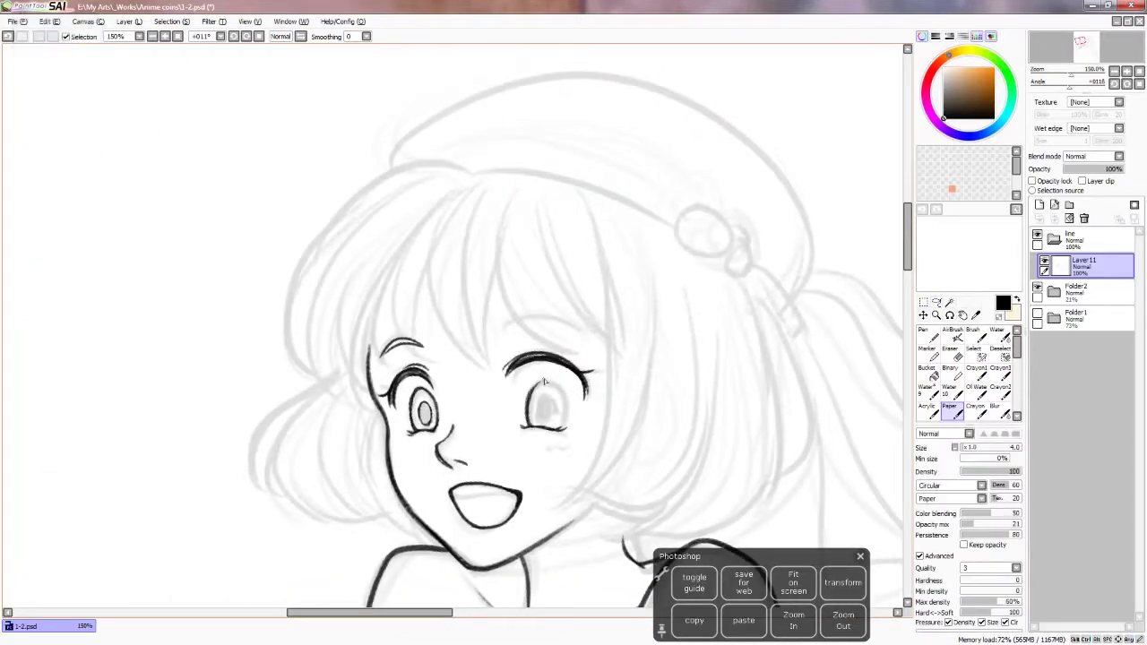
key("ctrl+z")
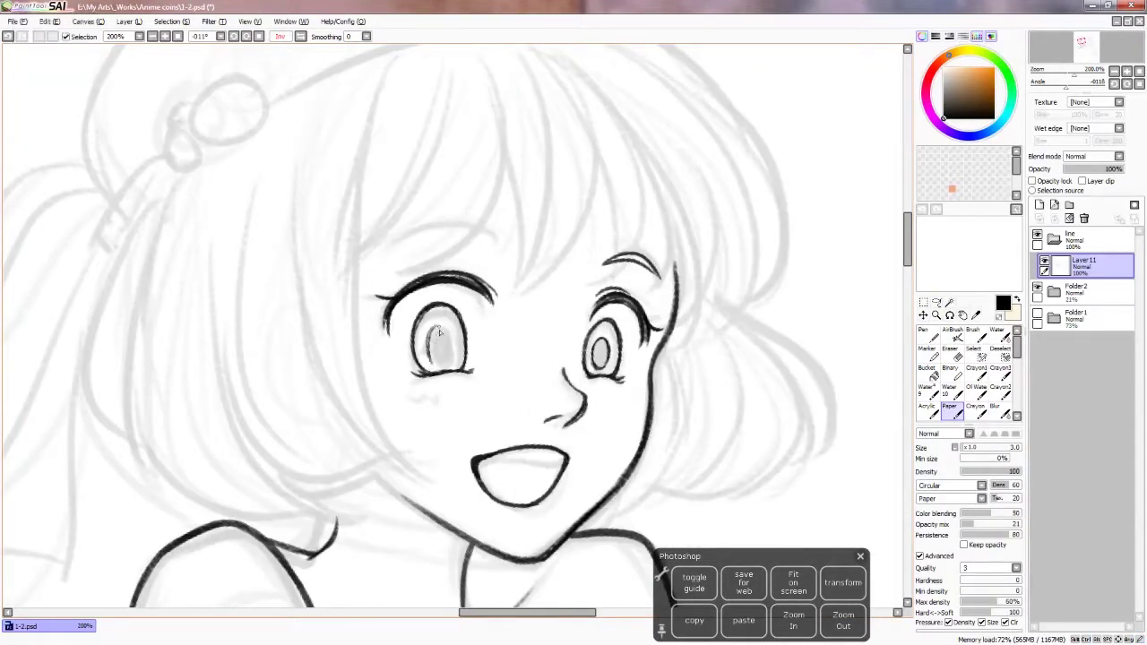
key("h")
left_click_drag(403, 246, 528, 243)
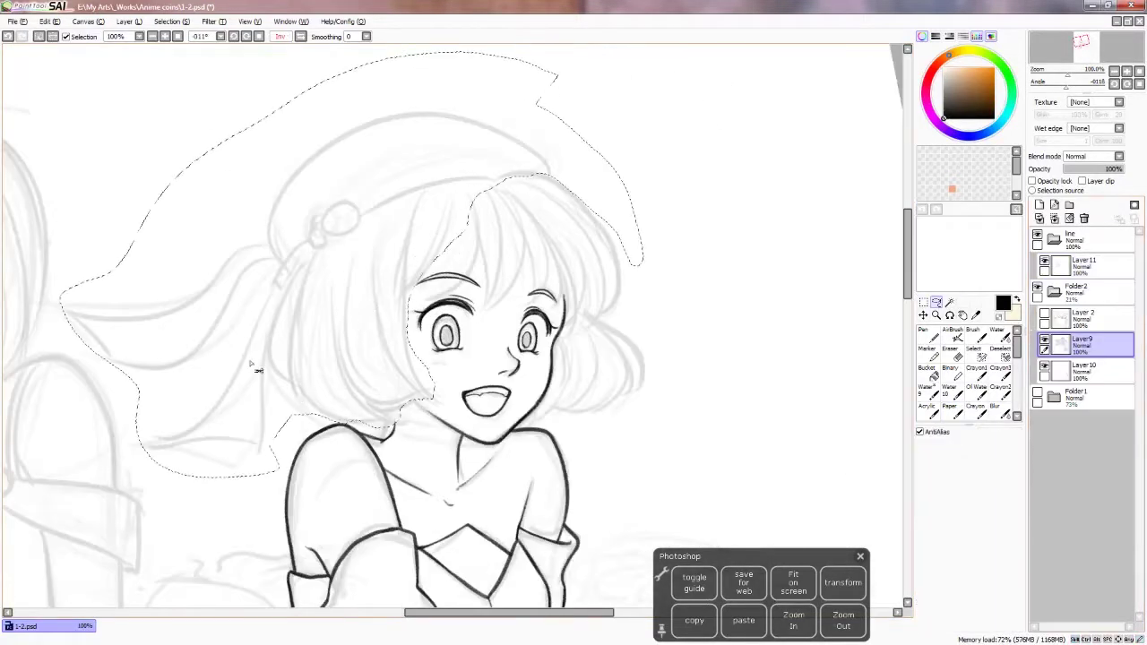
Free-transform the selected beret, ribbon and hair sketch so it fits closer around the inked face
key("ctrl+t")
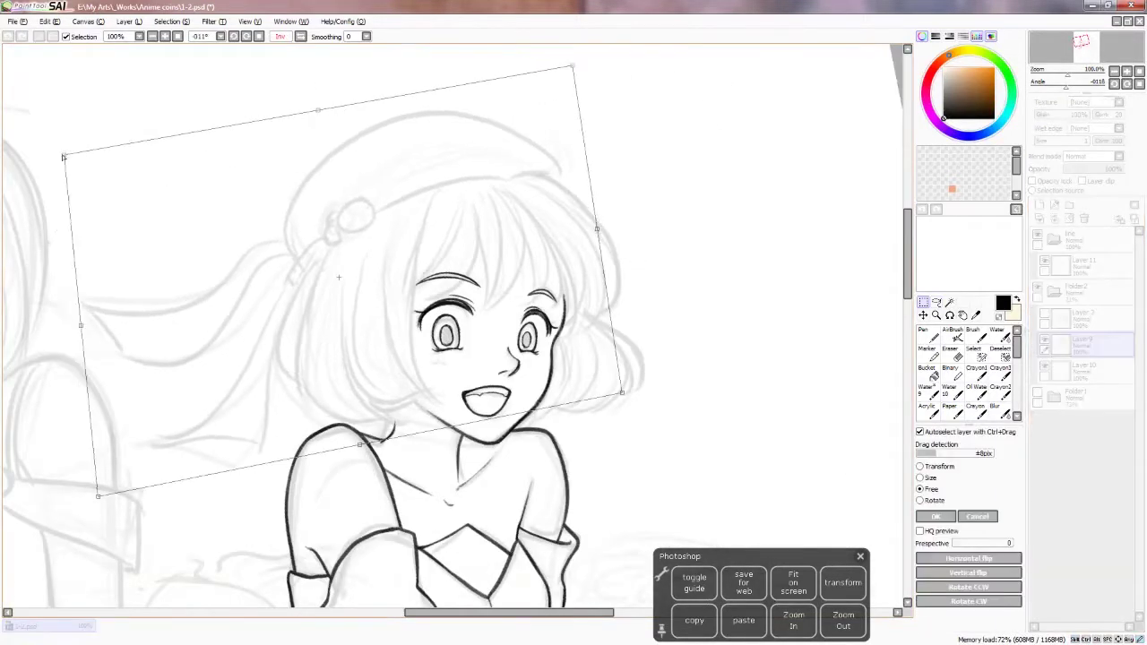
Ink the outer hair contour beside the far eye and the first fringe strands with a size 5 brush
key("space")
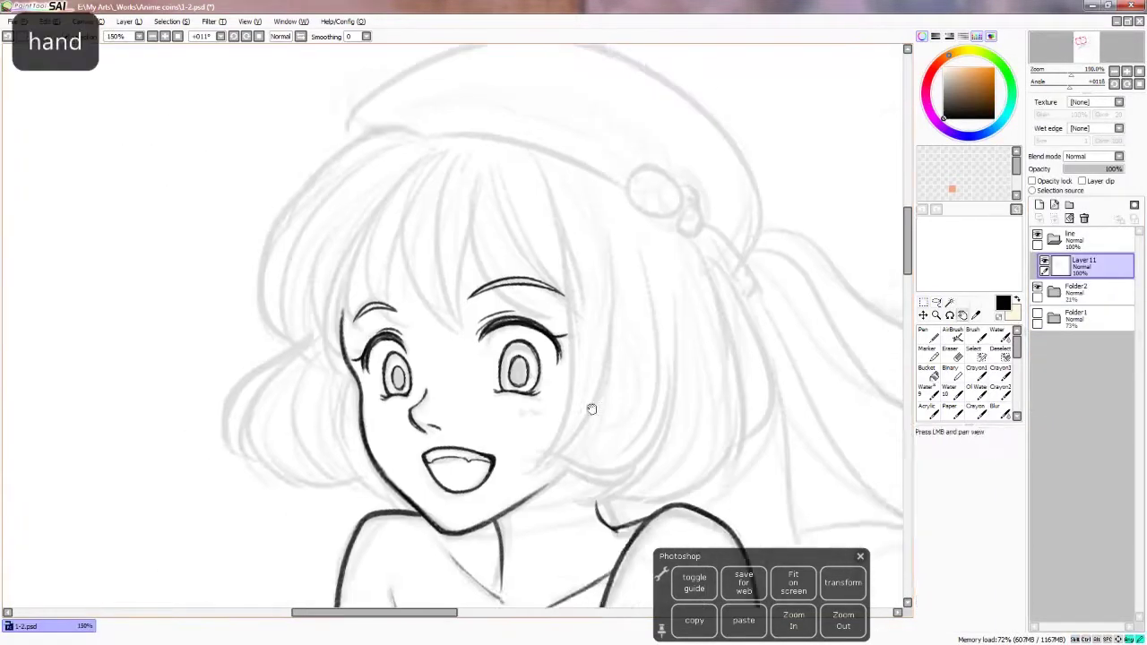
left_click_drag(592, 408, 630, 431)
key("b")
left_click_drag(300, 340, 459, 160)
left_click_drag(354, 269, 377, 374)
key("ctrl+z")
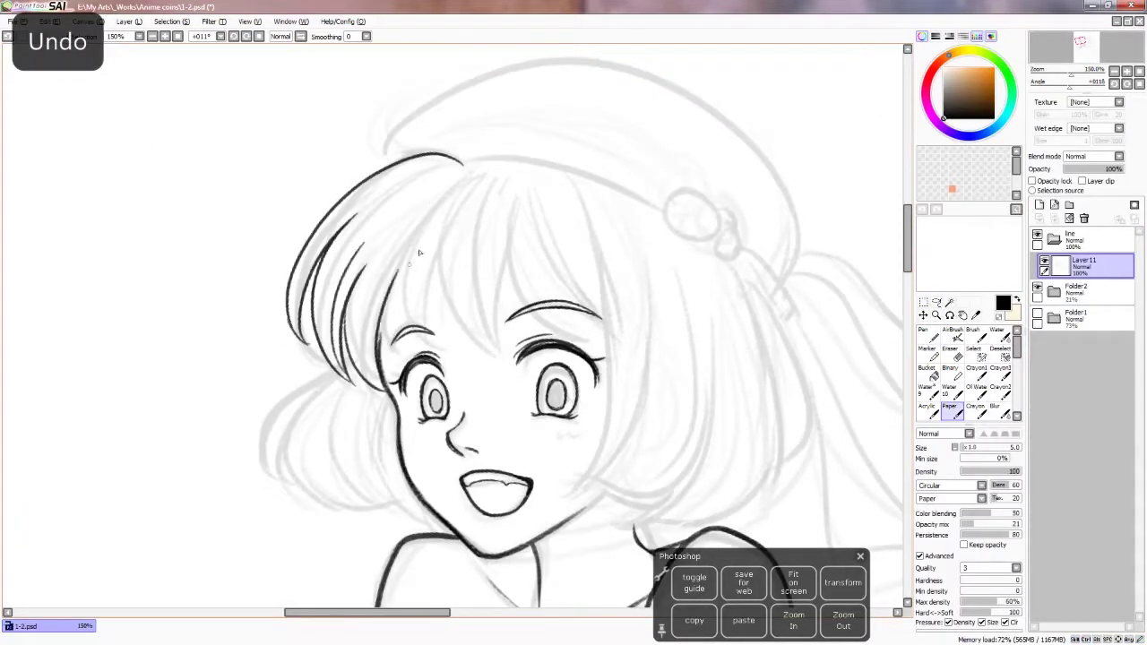
Ink the remaining hair locks and the full outline of the beret, using a size 7 brush for the beret
left_click_drag(418, 253, 260, 287)
key("h")
left_click_drag(265, 386, 399, 180)
key("ctrl+z")
left_click_drag(237, 394, 402, 187)
left_click_drag(616, 242, 342, 310)
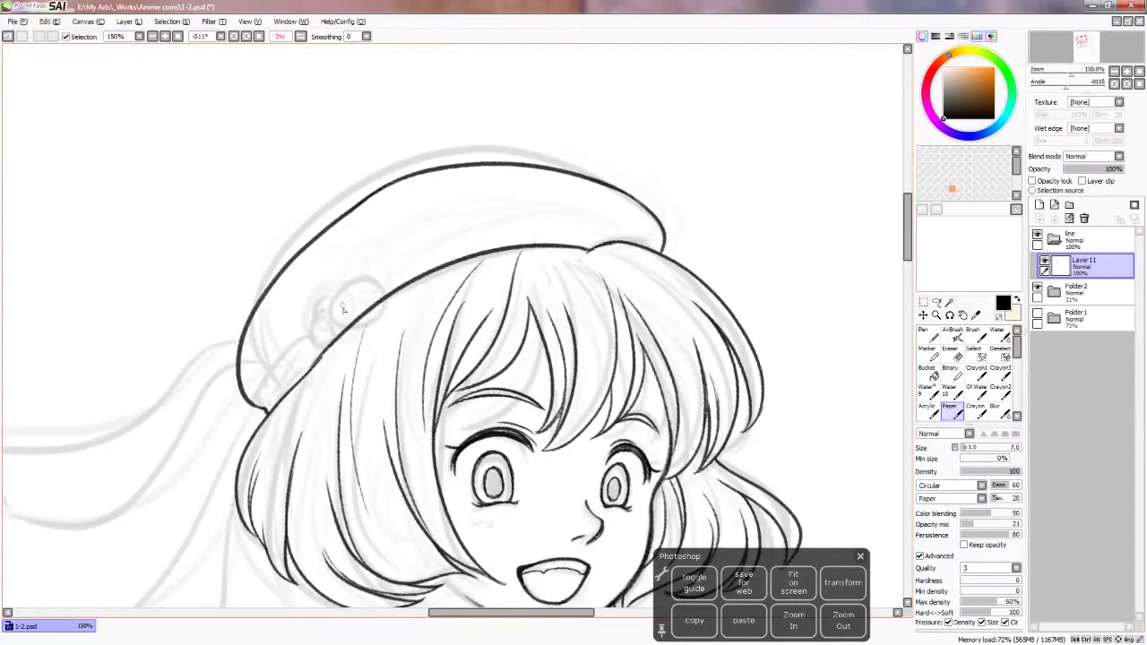
Add a new line layer and ink the Bitcoin-shaped emblem on the beret's brim
key("h")
key("ctrl+shift+n")
mouse_move(564, 305)
left_mouse_down()
mouse_move(576, 351)
mouse_move(593, 357)
left_mouse_up()
key("ctrl+z")
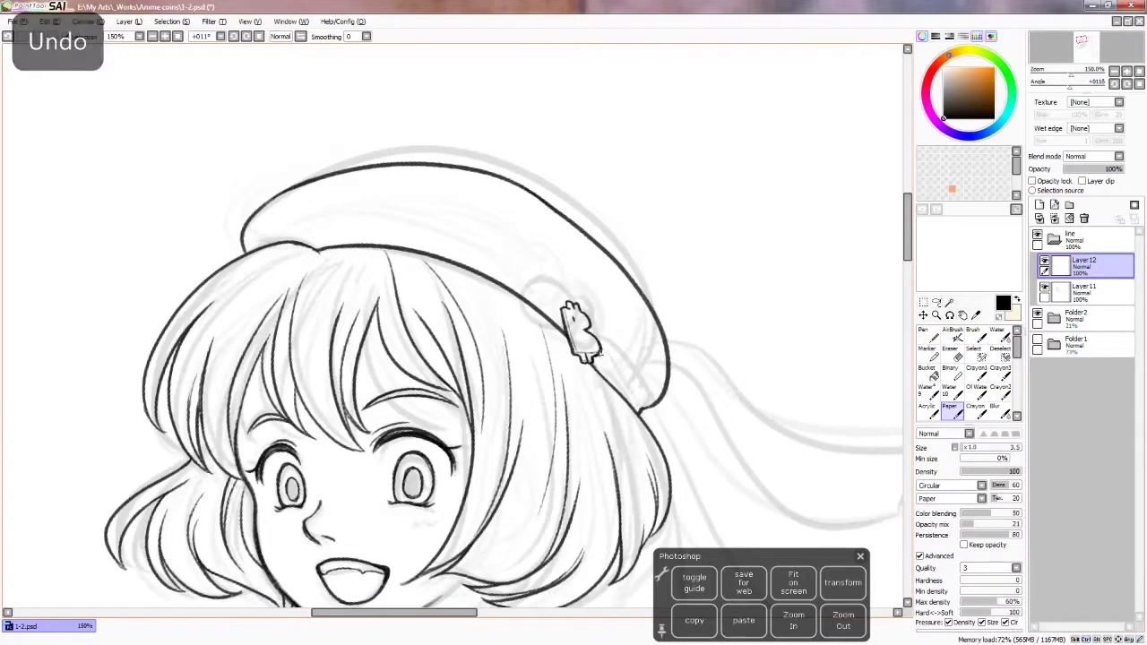
Add another line layer and ink the narrow band along the beret's brim with a size 5 brush
key("h")
key("ctrl+minus")
key("ctrl+shift+n")
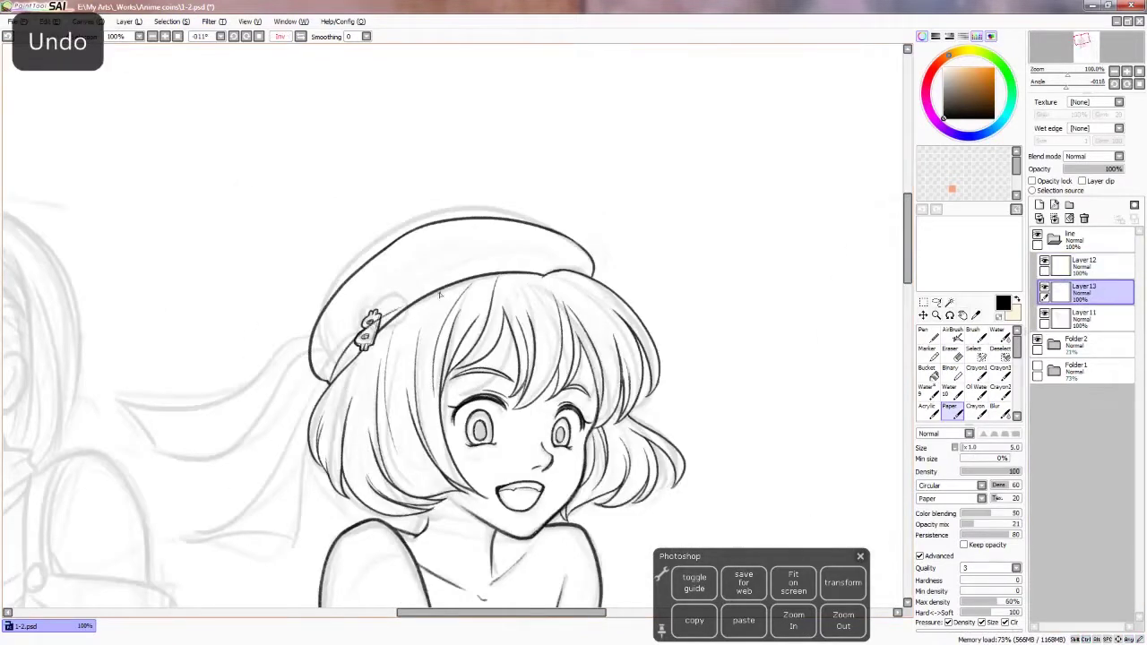
key("e")
left_click(947, 407)
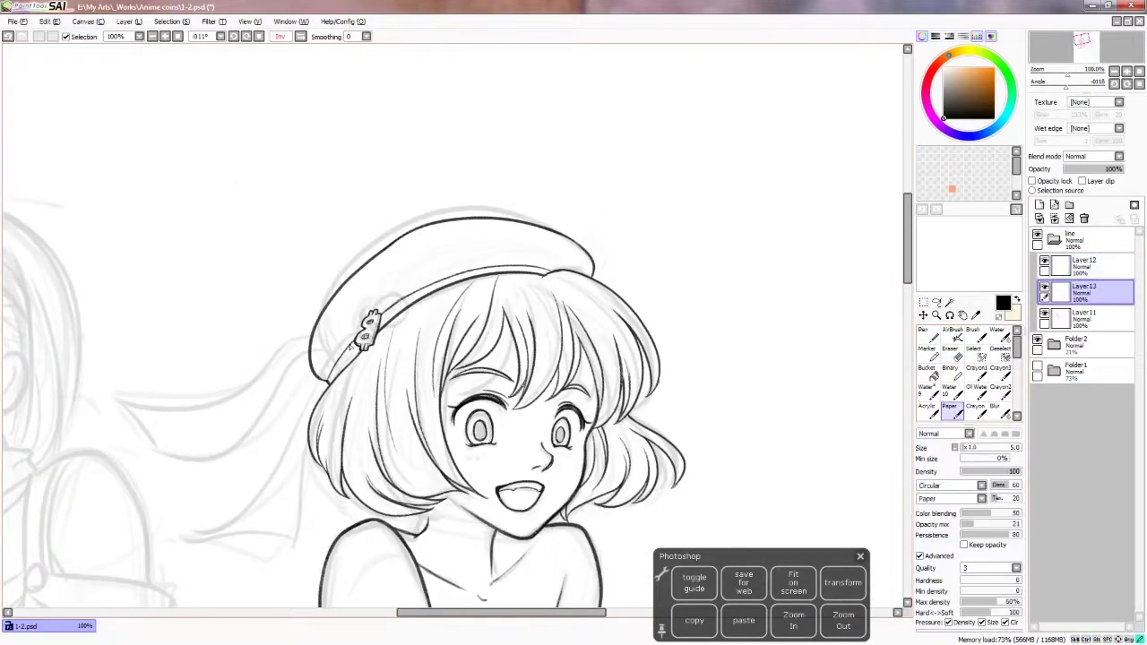
Ink the two flowing ribbon tails hanging from the back of the beret
scroll(453, 327, "left", 3)
key("h")
key("ctrl+z")
key("ctrl+z")
key("h")
left_click_drag(394, 291, 282, 363)
key("h")
mouse_move(674, 303)
left_mouse_down()
mouse_move(654, 356)
mouse_move(677, 305)
left_mouse_up()
key("h")
left_click_drag(448, 282, 331, 428)
key("h")
key("h")
key("h")
Ink the curled fingers of the pointing hand with a size 8 brush
left_click_drag(477, 359, 484, 224)
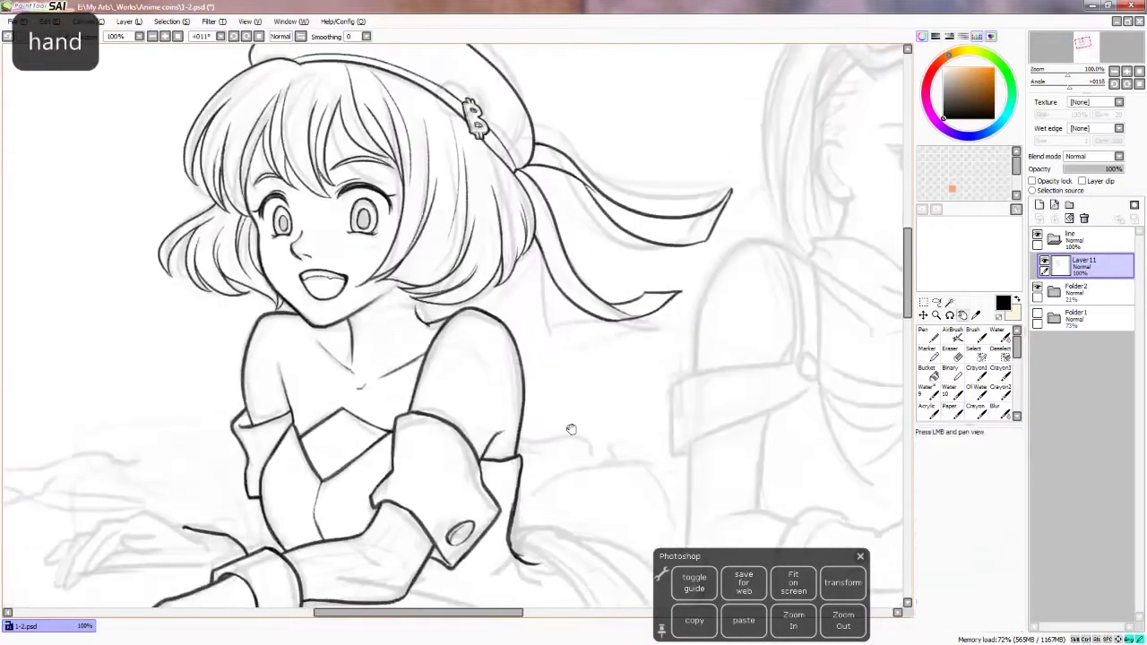
key("h")
key("h")
left_click_drag(314, 556, 314, 430)
left_click_drag(267, 422, 289, 456)
left_click_drag(306, 414, 298, 455)
key("h")
key("h")
key("ctrl+z")
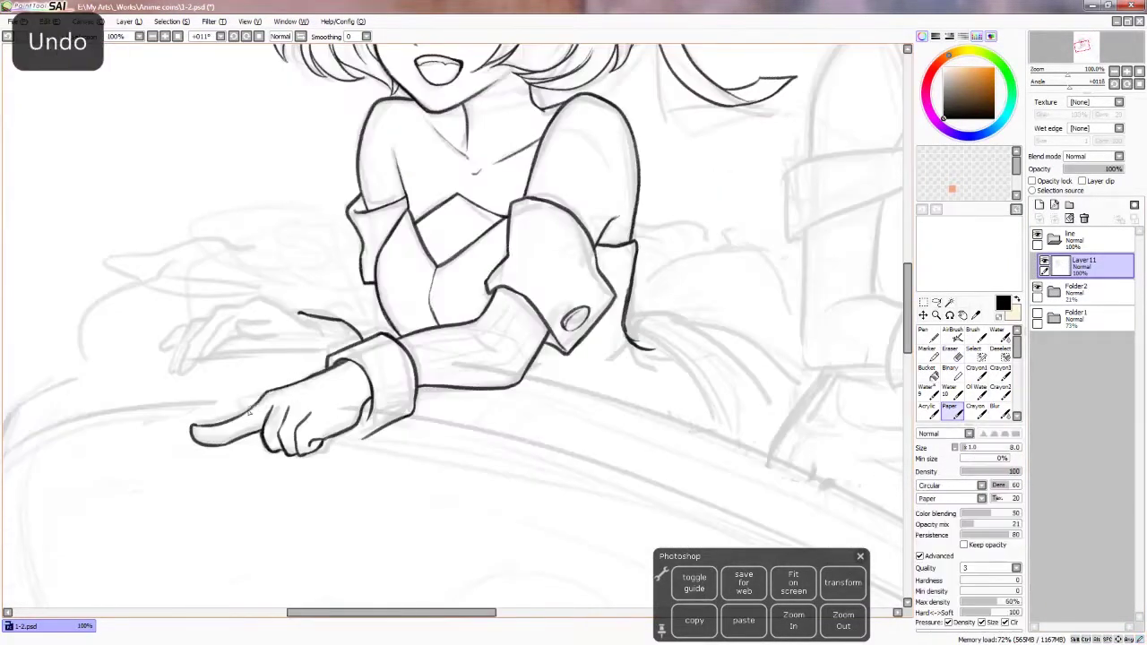
Finish the pointing hand's thumb and wrist, and add the inner edge and slit to its cuff
key("h")
key("h")
left_click_drag(370, 435, 355, 417)
key("h")
key("ctrl+z")
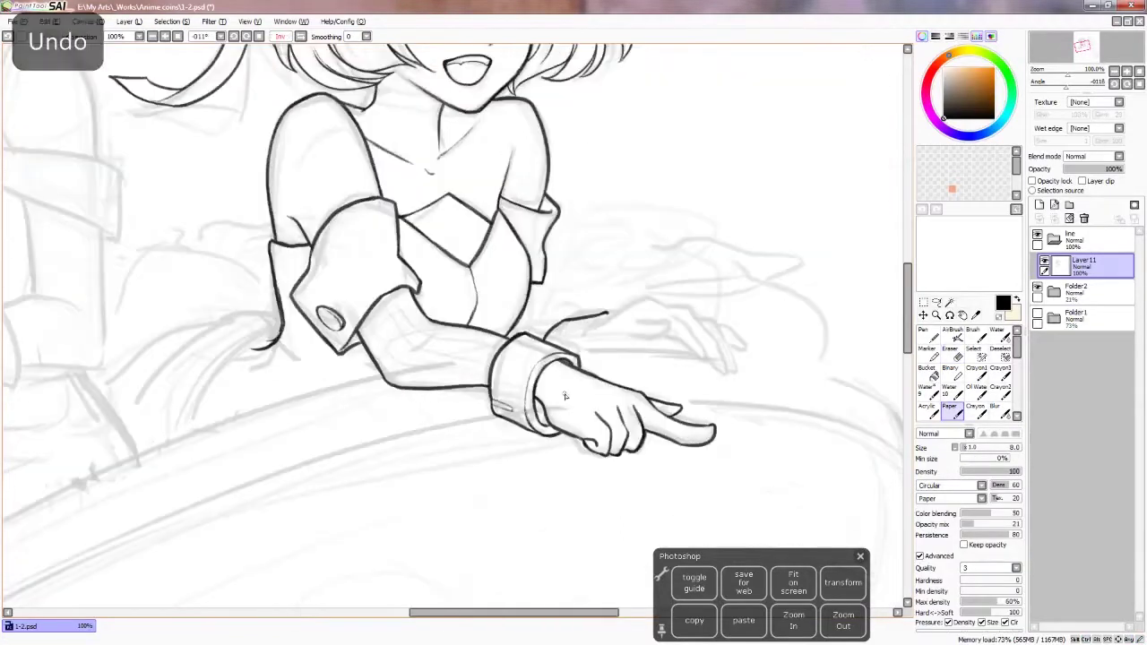
Ink the curved hip and its parallel trim lines behind the elbow with a size 7 brush
mouse_move(133, 270)
left_mouse_down()
mouse_move(280, 284)
mouse_move(273, 357)
left_mouse_up()
key("ctrl+z")
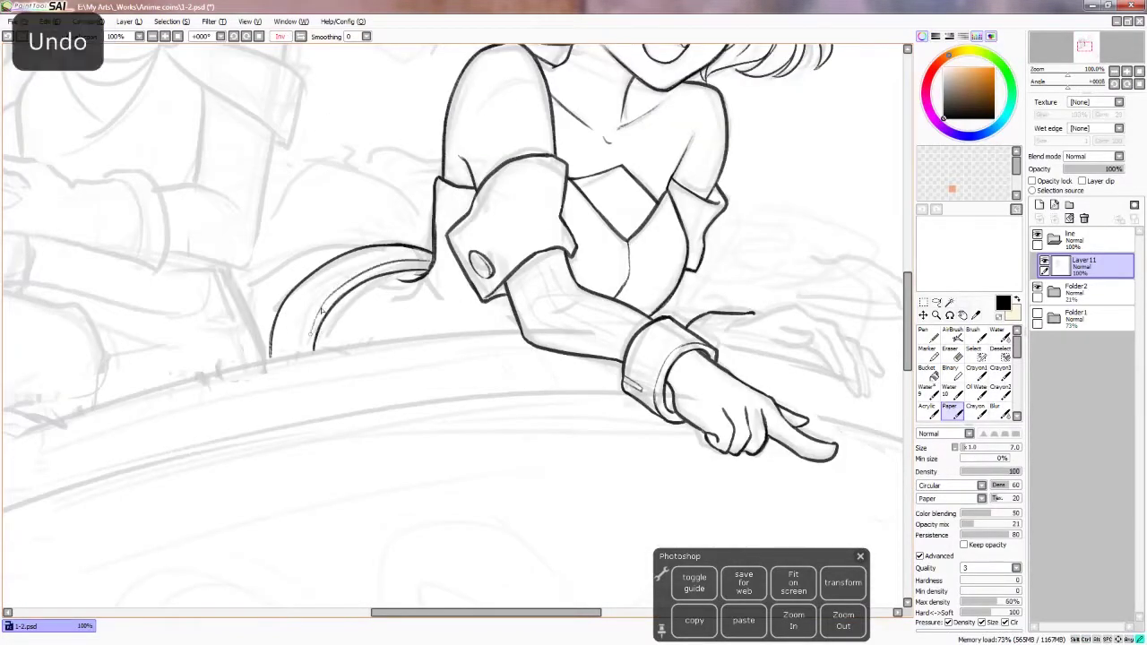
key("h")
key("h")
key("ctrl+z")
key("ctrl+minus")
key("h")
key("h")
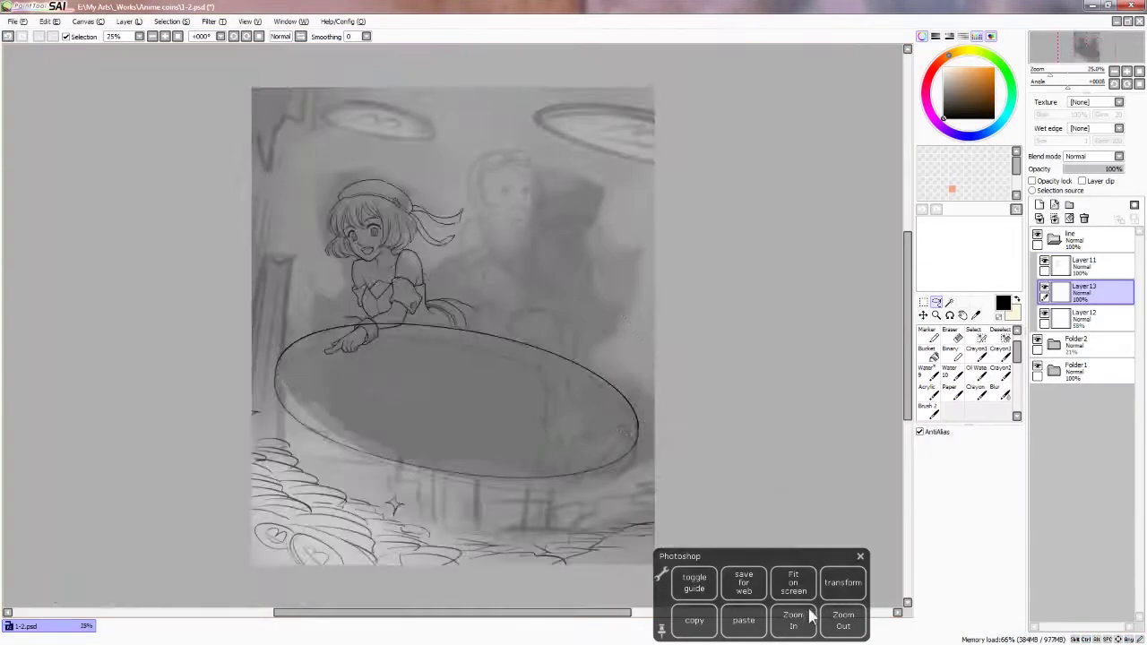
Transform the copied upper arc of the large coin ellipse into the inner rim line and apply it
left_click(794, 618)
left_click(842, 582)
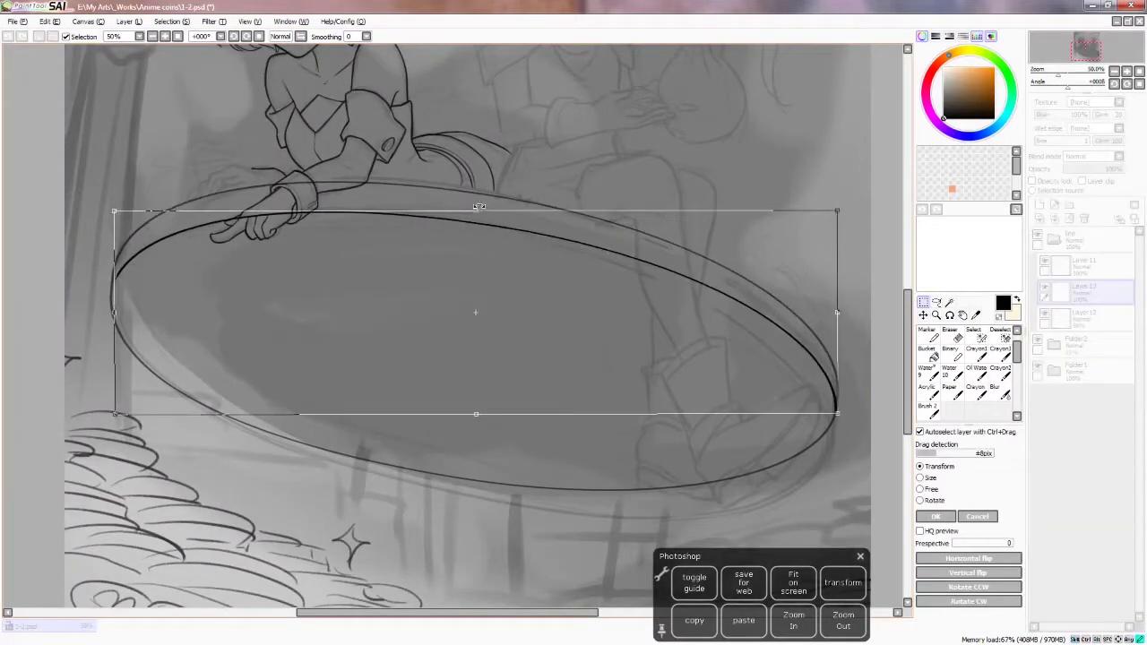
mouse_move(835, 210)
left_mouse_down()
mouse_move(820, 208)
mouse_move(834, 204)
left_mouse_up()
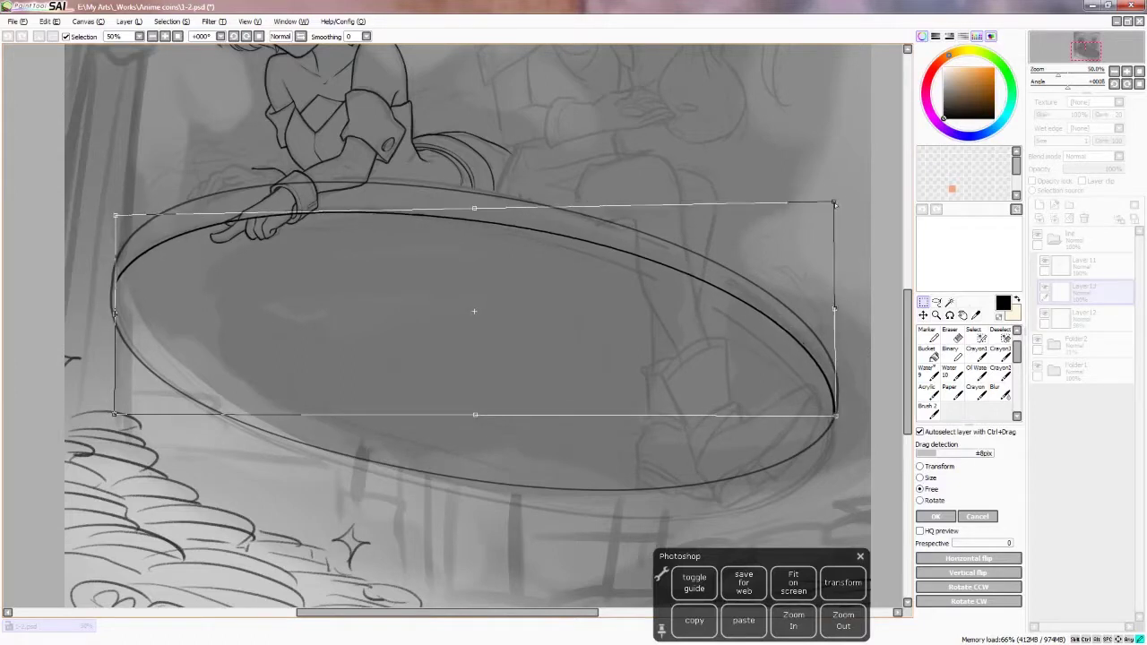
key("Return")
Erase the overlapping ends of the coin's inner rim and redraw them into the outer edge with a size 12 brush
left_click(948, 337)
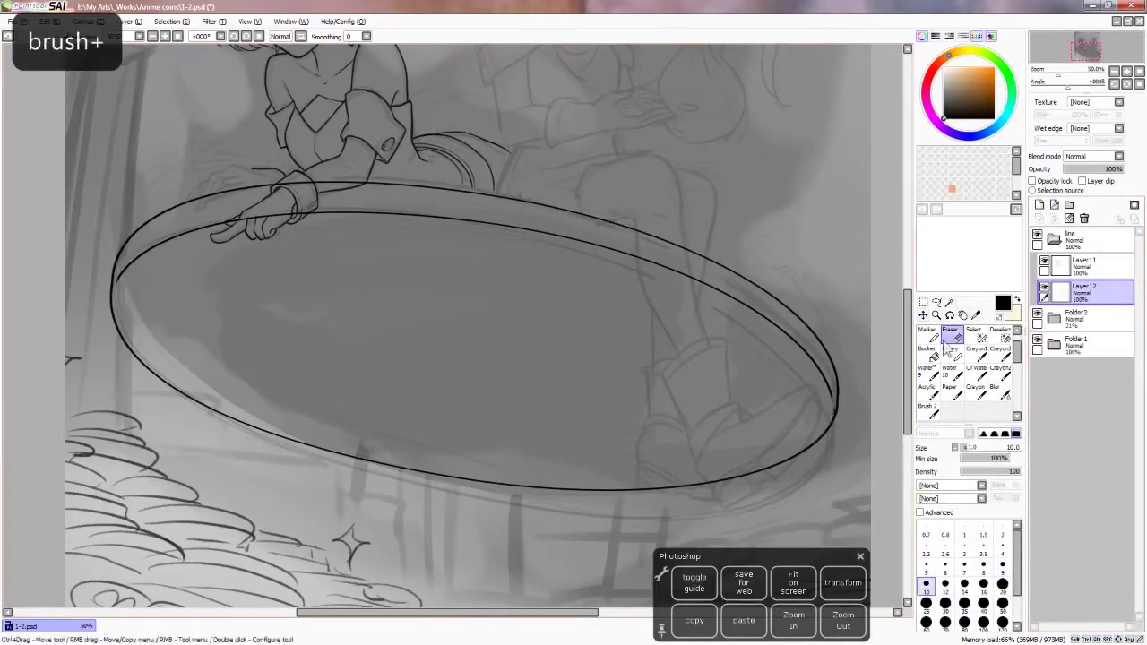
key("h")
key("h")
key("b")
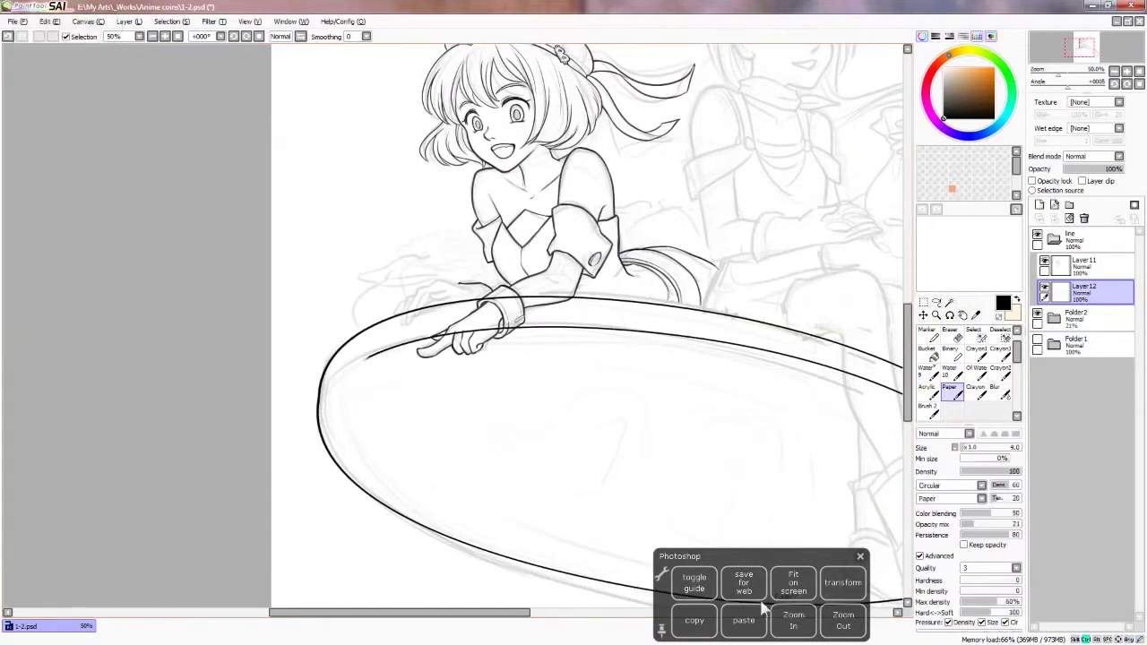
scroll(361, 410, "up", 2)
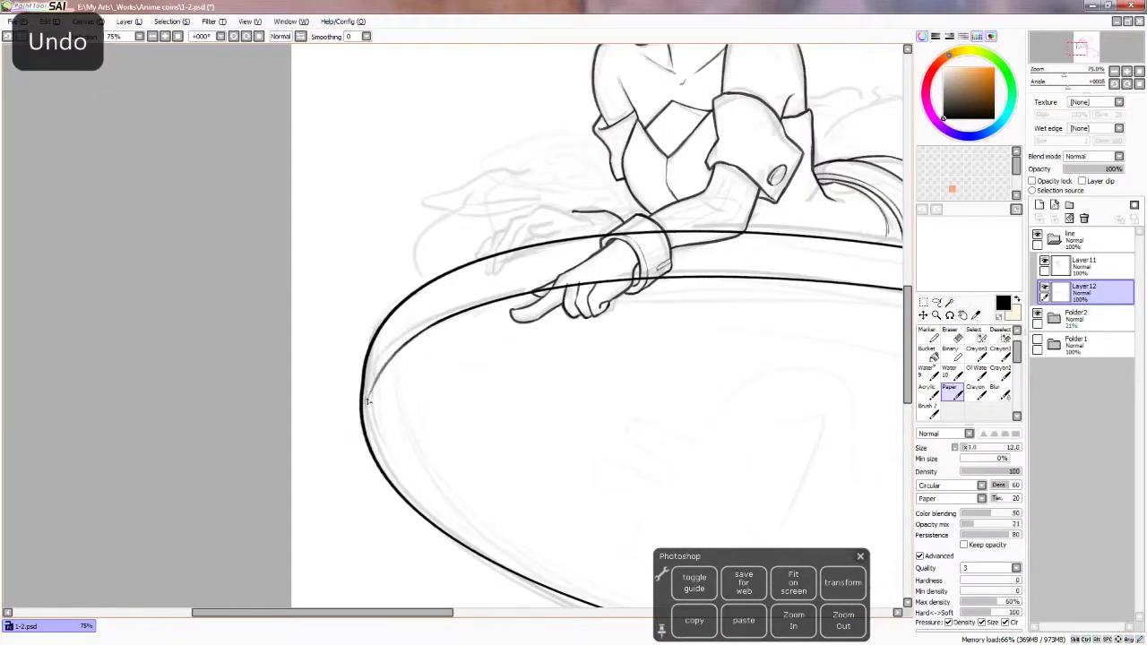
key("h")
key("ctrl+z")
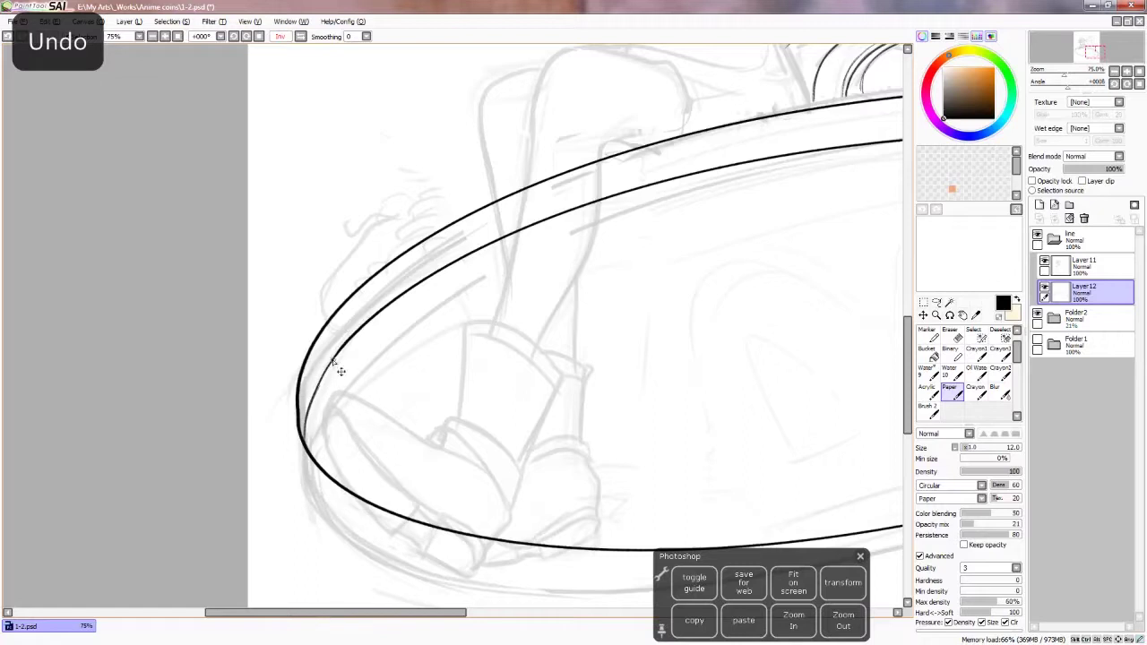
Fade the coin outline layer and ink the resting arm's cuff on the figure's line layer with a size 8 brush
left_click_drag(340, 371, 448, 573)
scroll(540, 333, "up", 2)
key("bracketleft")
key("bracketleft")
key("bracketleft")
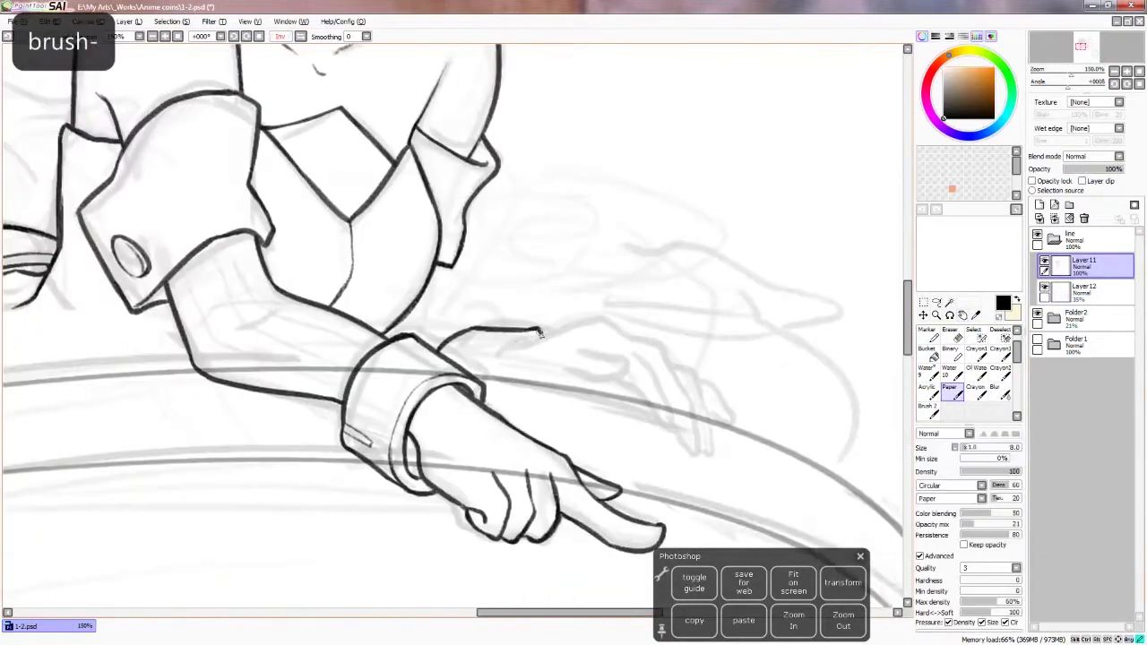
key("h")
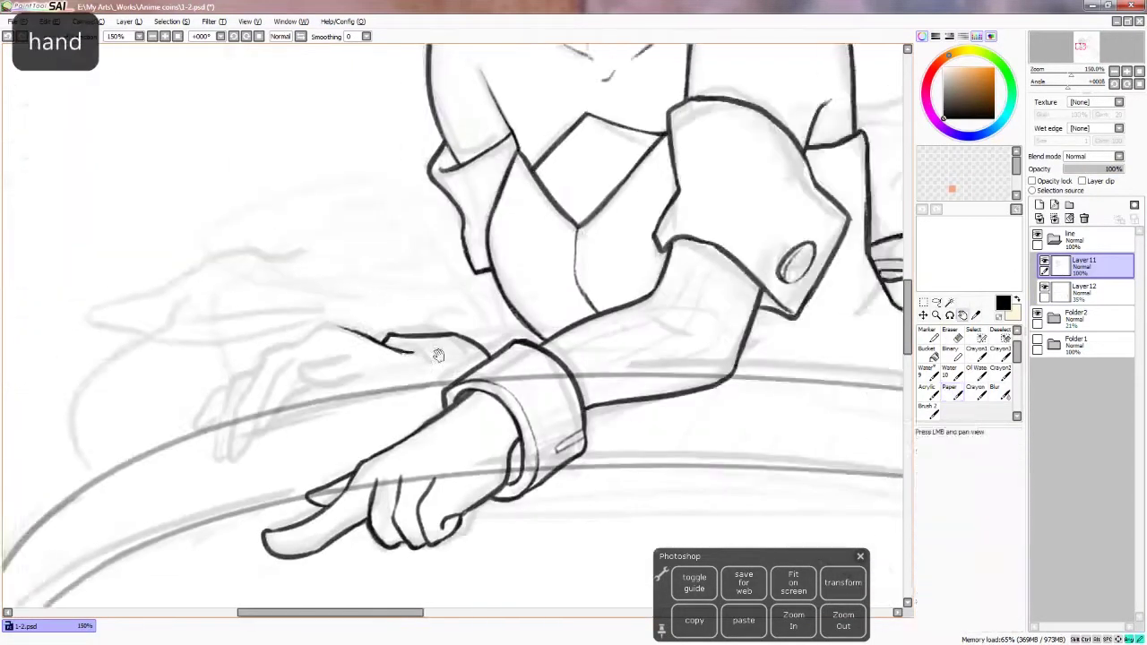
Ink the back, thumb and fingers of the resting hand, reducing the brush size to 6
left_click_drag(540, 339, 594, 378)
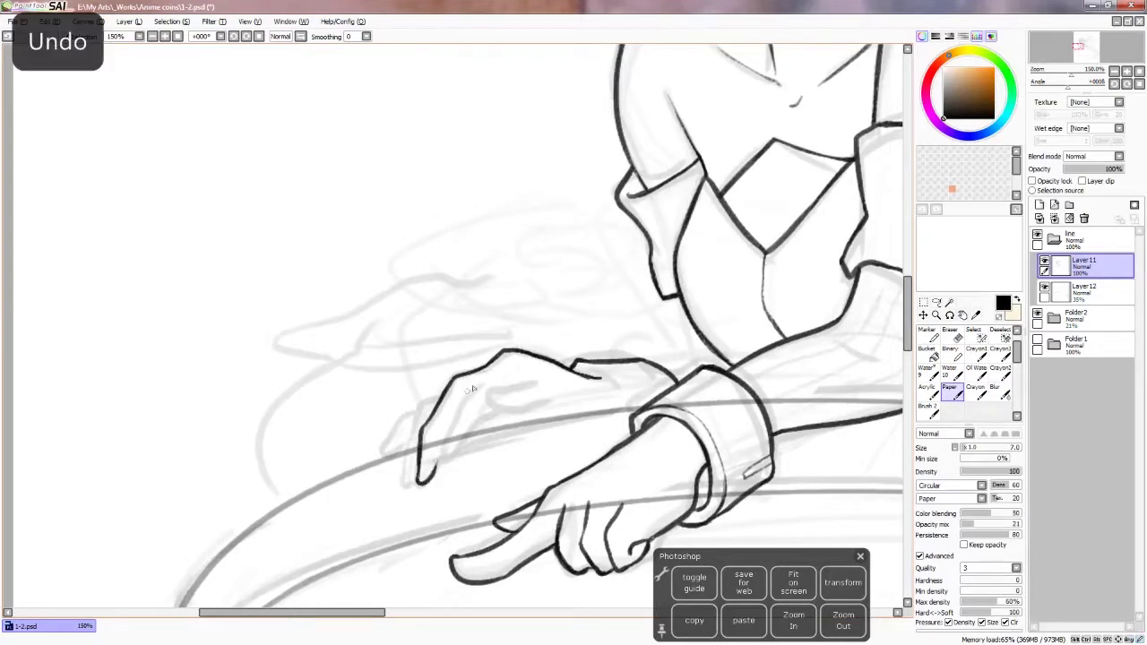
key("h")
key("bracketleft")
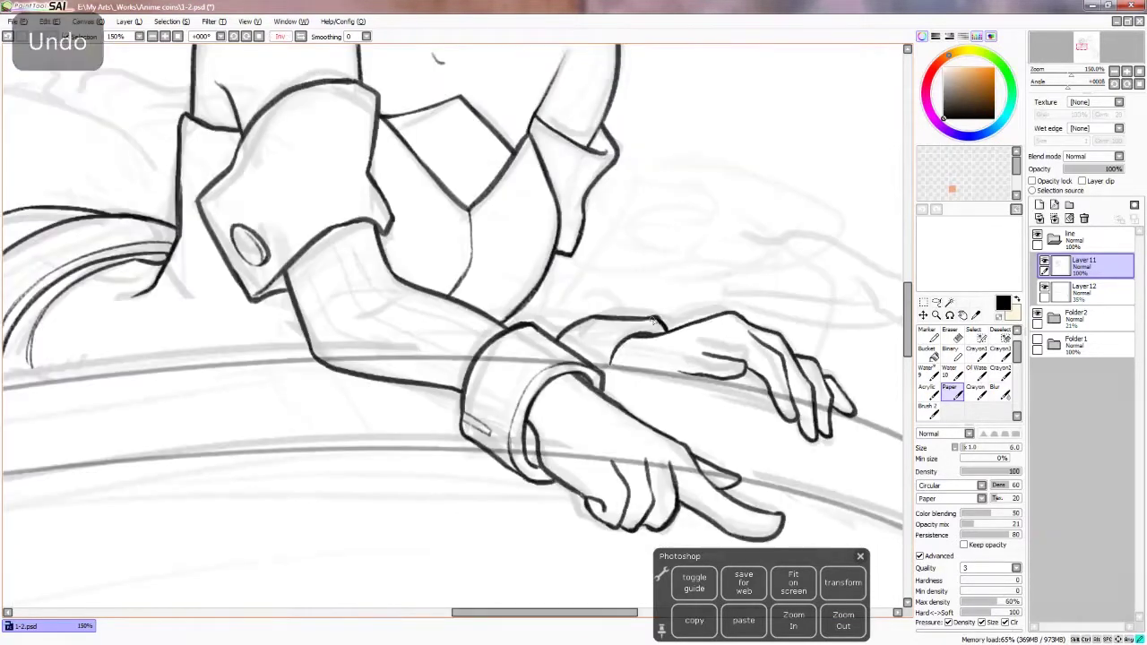
Undo the last strokes on the resting hand and re-ink its cuff fold, wrist line and knuckle contour
key("ctrl+z")
key("ctrl+z")
key("ctrl+z")
key("ctrl+z")
key("ctrl+z")
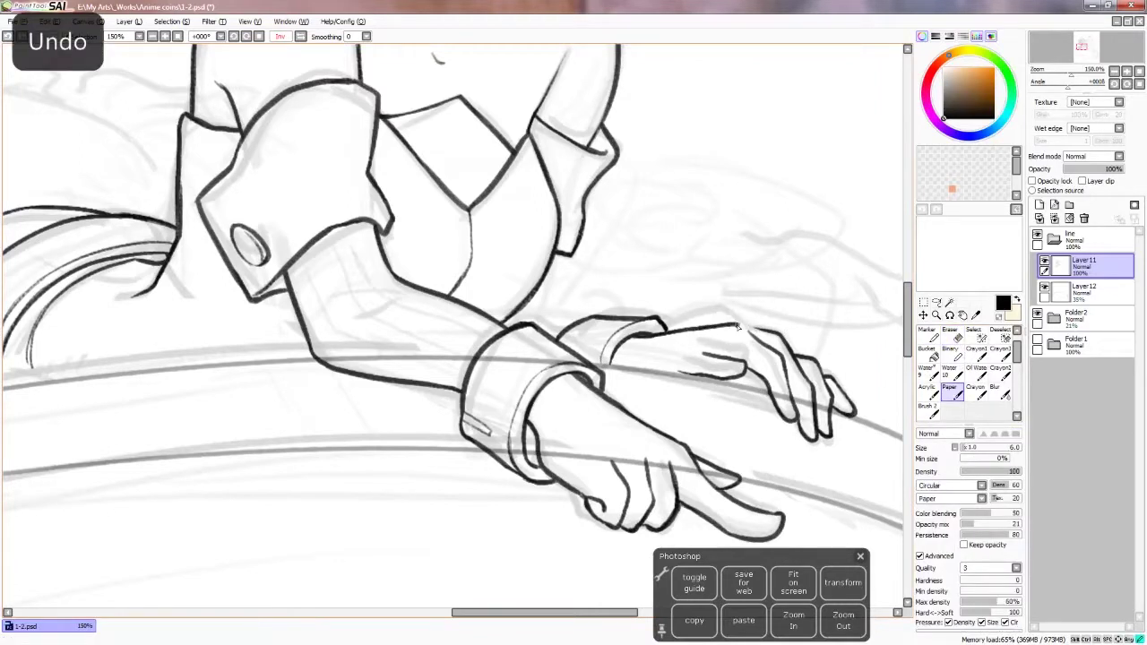
key("h")
key("ctrl+z")
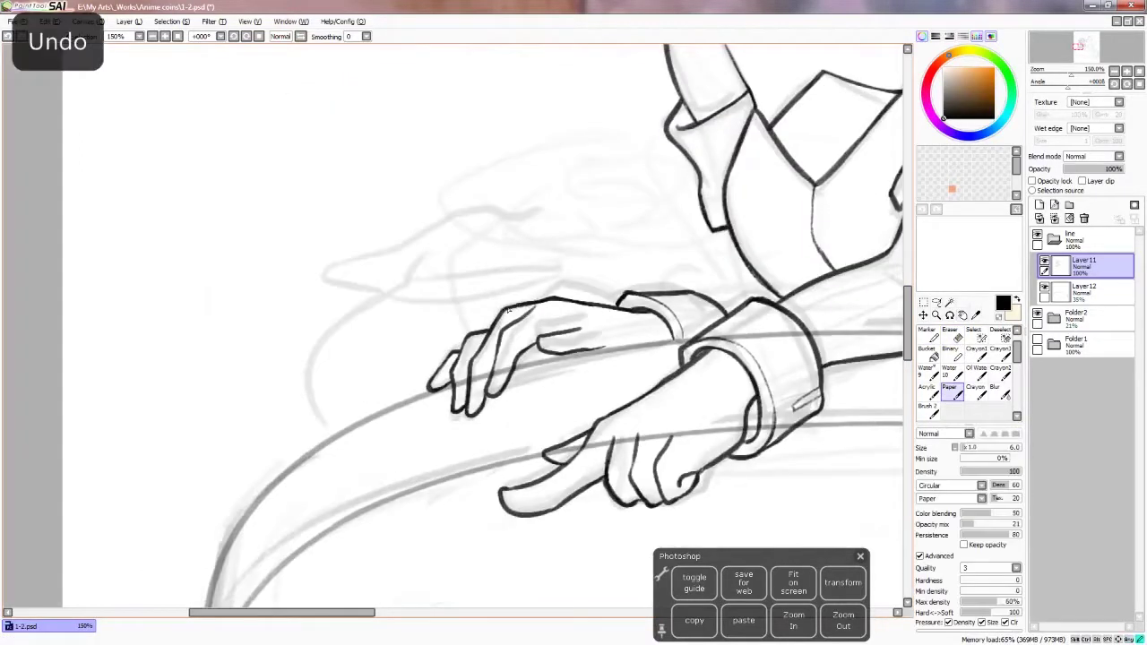
left_click_drag(769, 330, 423, 498)
key("ctrl+minus")
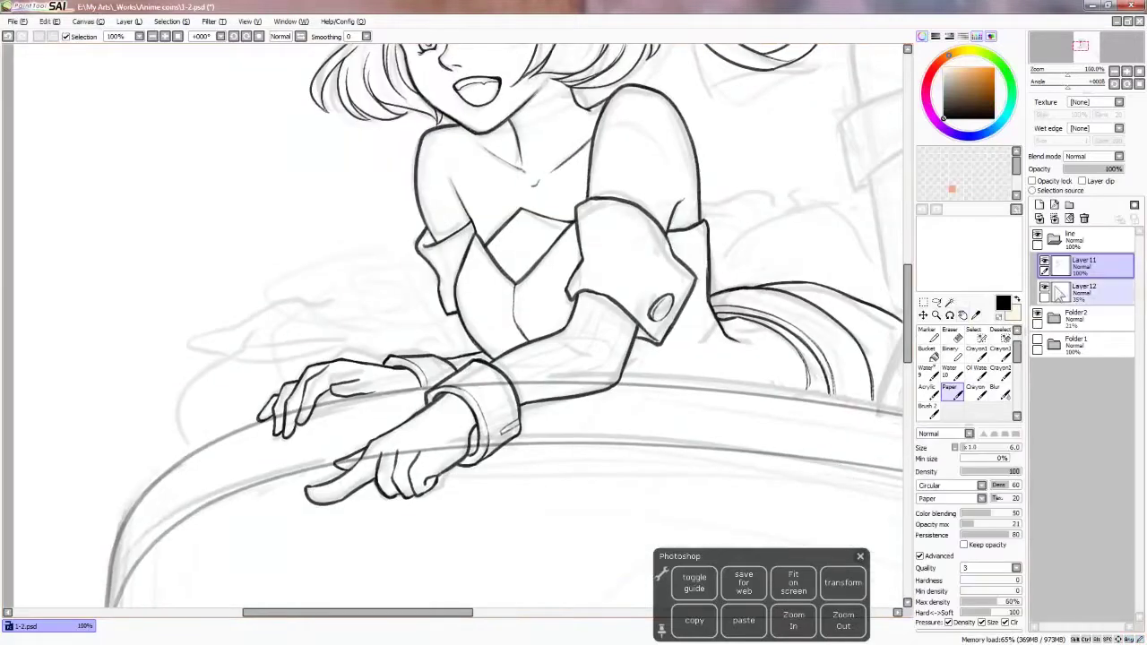
Ink the curved lines of the beret girl's hip where it meets the coin's rim with a size 6 brush
left_click_drag(807, 471, 829, 492)
key("ctrl+z")
key("h")
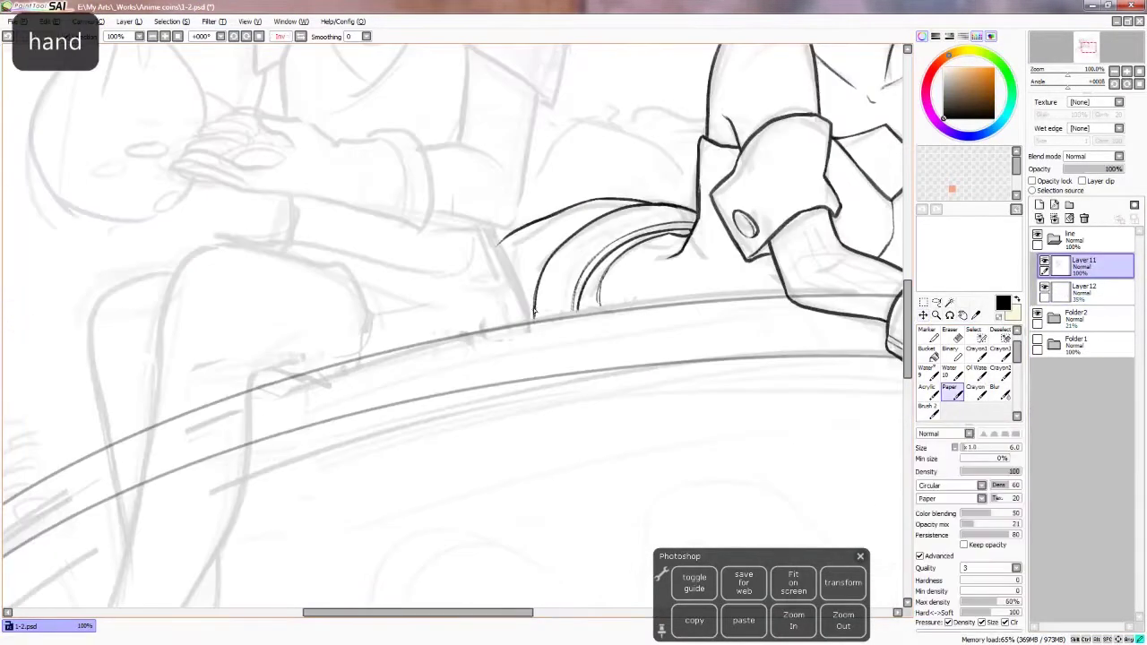
key("]")
key("h")
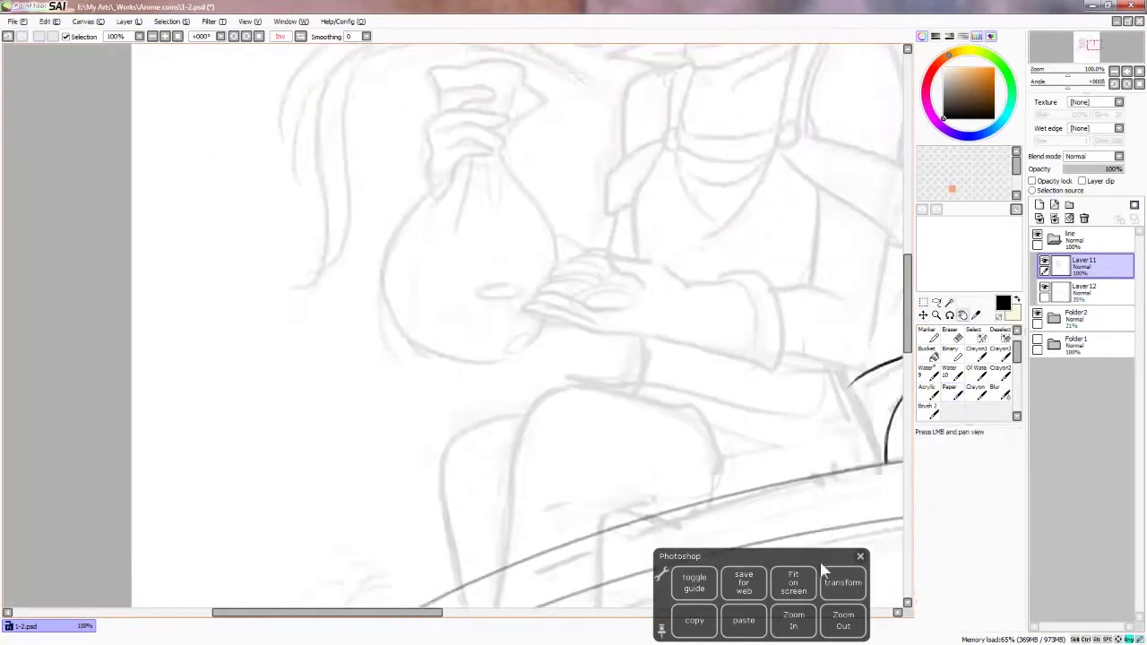
Open the sketch folder, activate Layer9, and lasso the second girl's near eye and eyebrow to reposition them
left_click(1037, 316)
left_click(1084, 369)
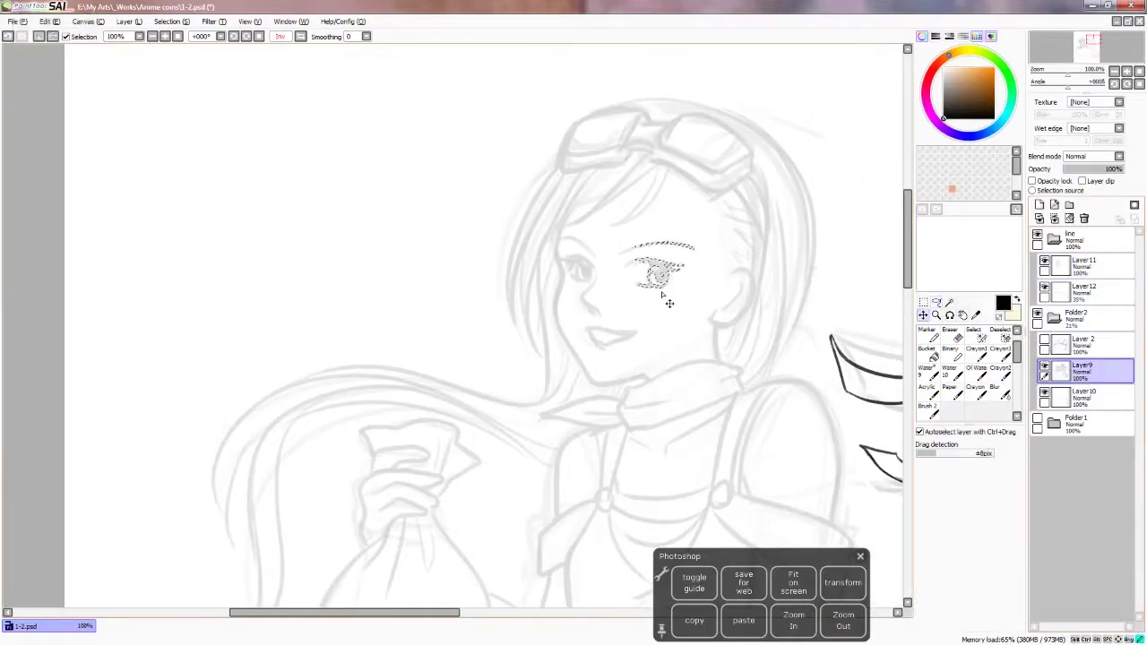
key("]")
key("]")
key("ctrl+z")
Erase the second girl's ear sketch with a size 20 eraser and redraw it with a size 12 brush
left_click(1044, 341)
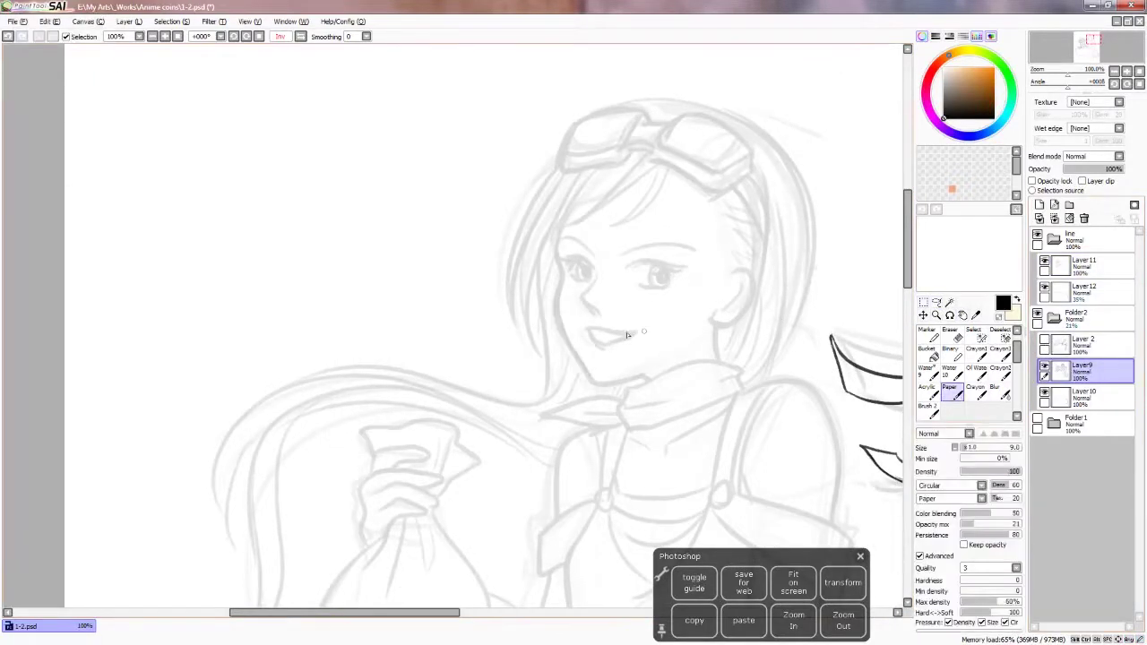
key("]")
key("ctrl+z")
key("]")
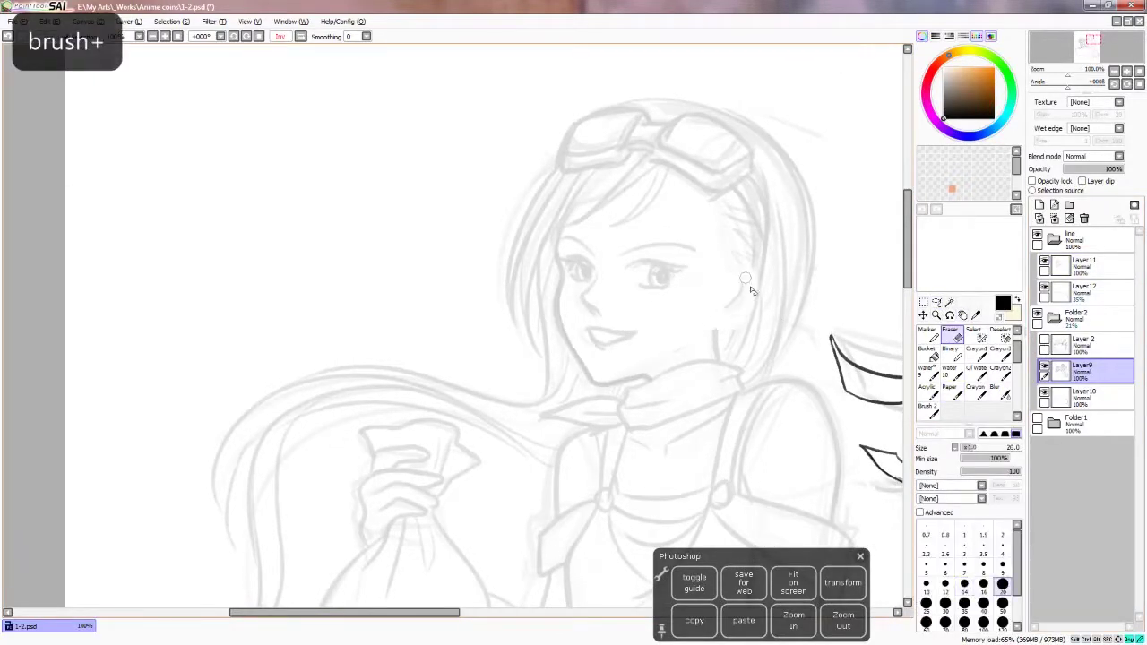
key("ctrl+z")
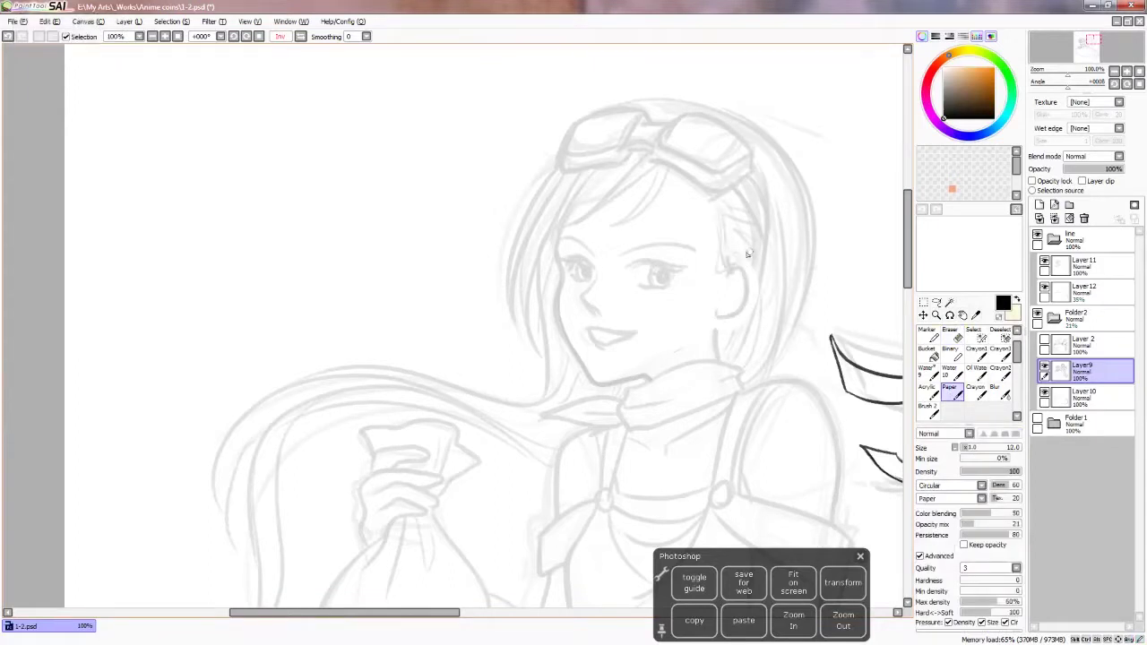
key("ctrl+z")
key("ctrl+z")
Mirror the canvas and lasso the second girl's sketched mouth to nudge it into place
key("h")
left_click_drag(537, 403, 808, 423)
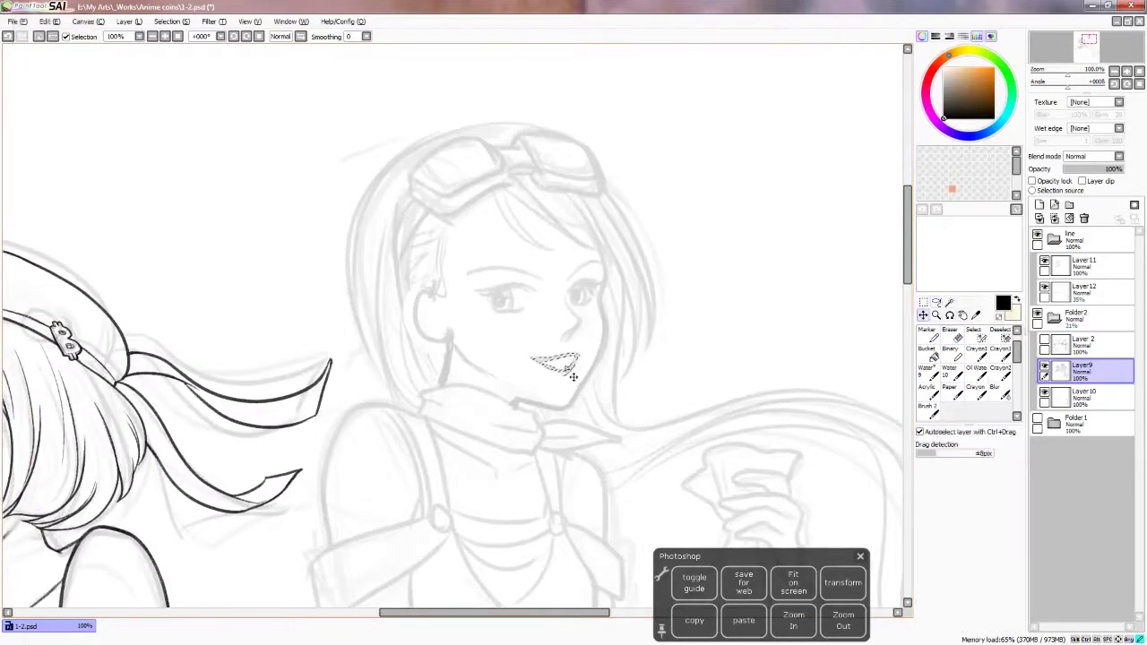
left_click(949, 392)
Lasso the second girl's shoulder and upper torso on the sketch layer and adjust them with a transform
left_click(1084, 264)
key("ctrl+minus")
key("ctrl+minus")
left_click(1084, 291)
left_click(802, 630)
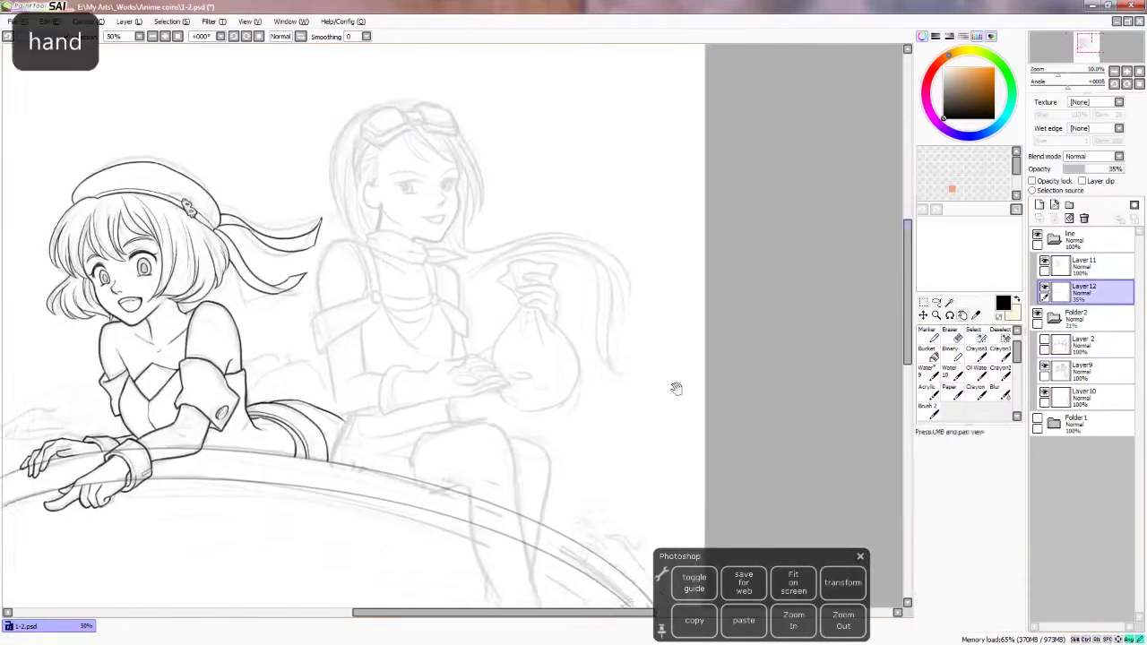
left_click_drag(676, 389, 818, 351)
left_click_drag(596, 277, 531, 208)
left_click(591, 287, "ctrl")
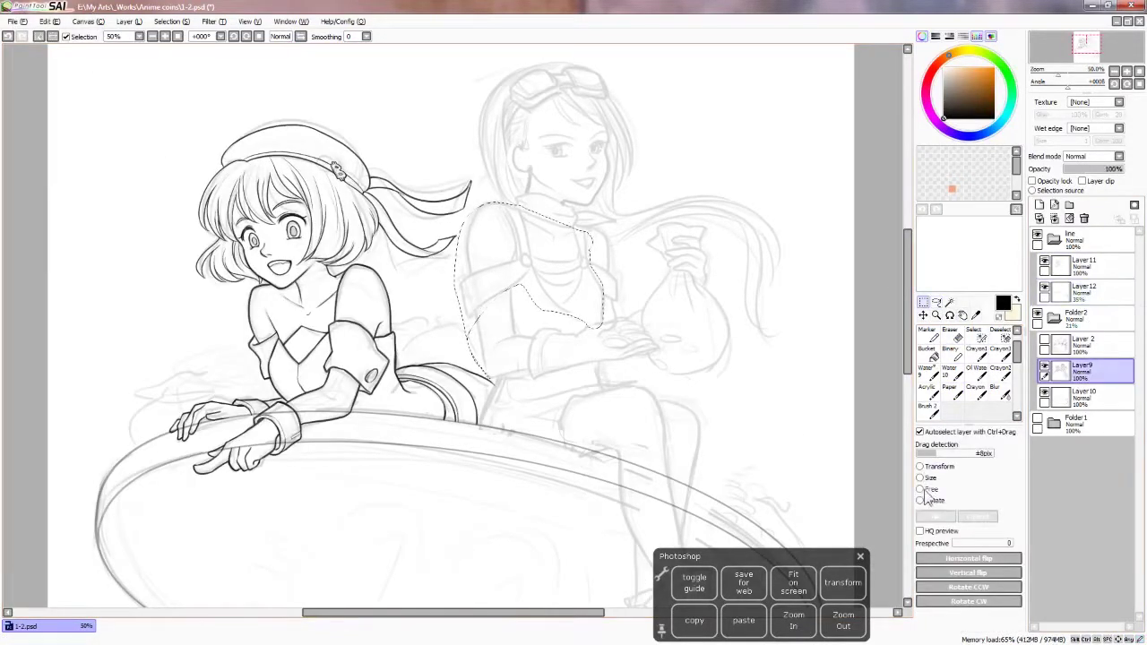
key("ctrl+t")
key("Return")
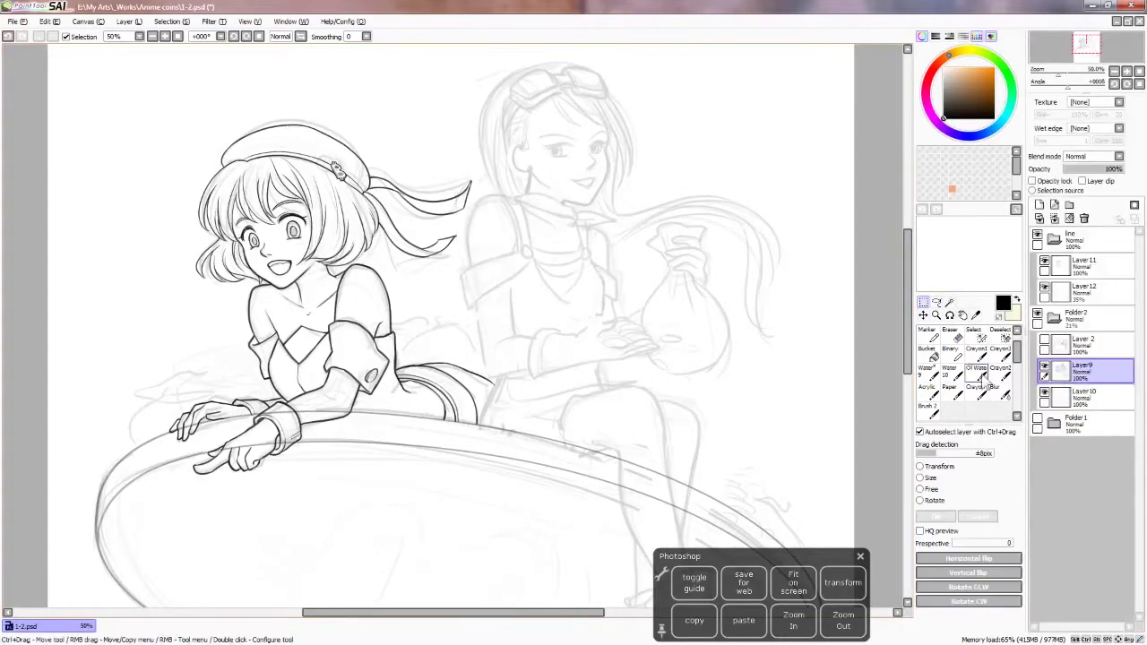
Erase the second girl's bodice lines with a size 25 eraser and resketch them with a size 14 brush
key("ctrl+z")
key("ctrl+z")
key("bracketright")
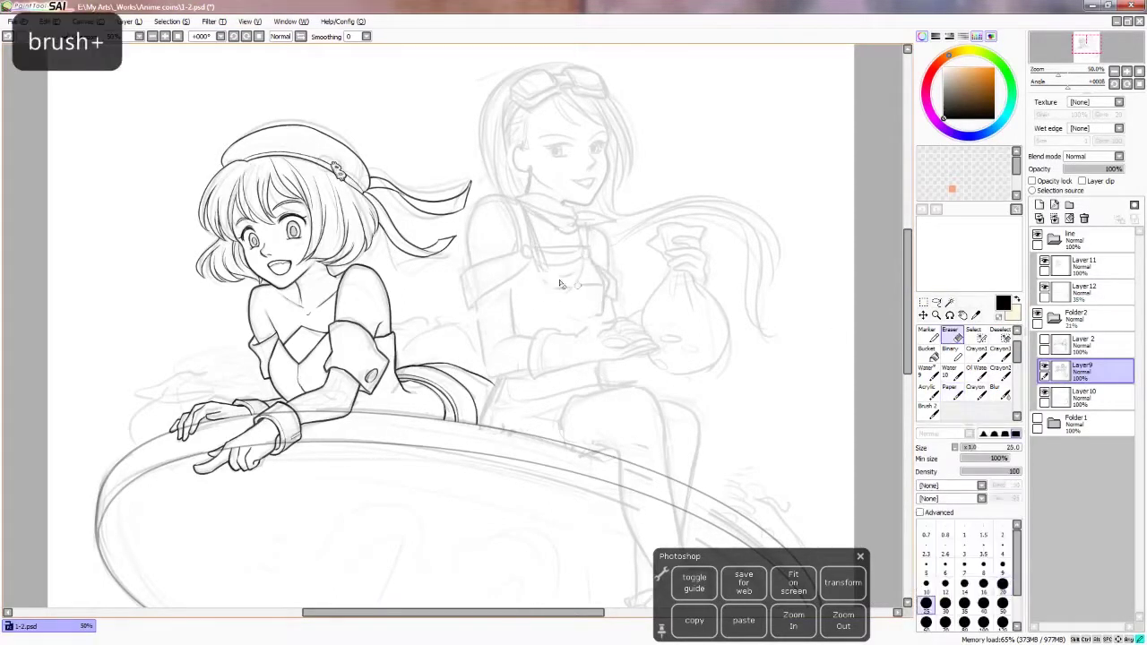
key("ctrl+z")
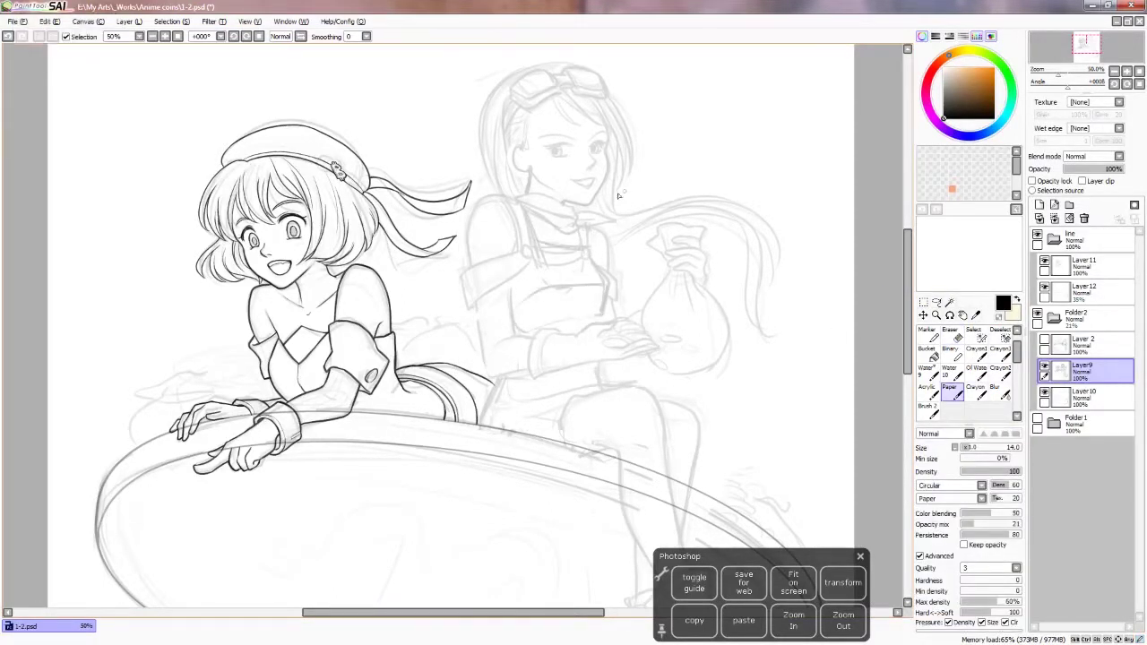
Resketch the collar scarf around the second girl's neck with a size 14 brush
key("e")
key("e")
key("ctrl+z")
key("ctrl+z")
key("ctrl+z")
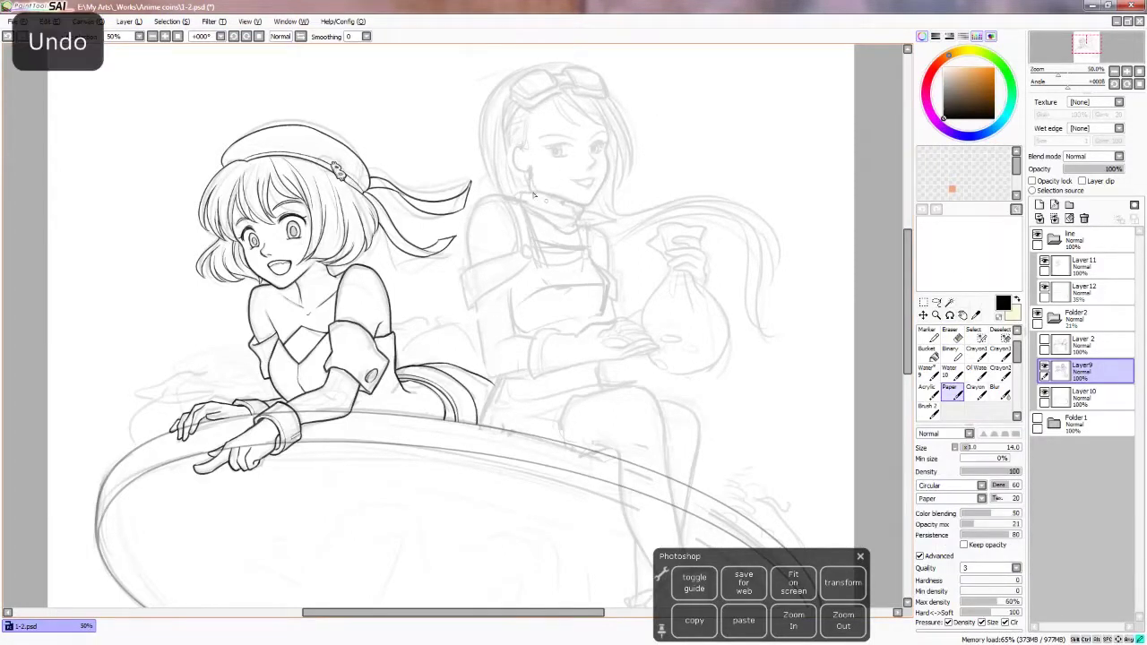
Mirror the canvas and sketch the side and lower hem of the second girl's bodice
key("h")
key("bracketright")
left_click_drag(339, 248, 369, 236)
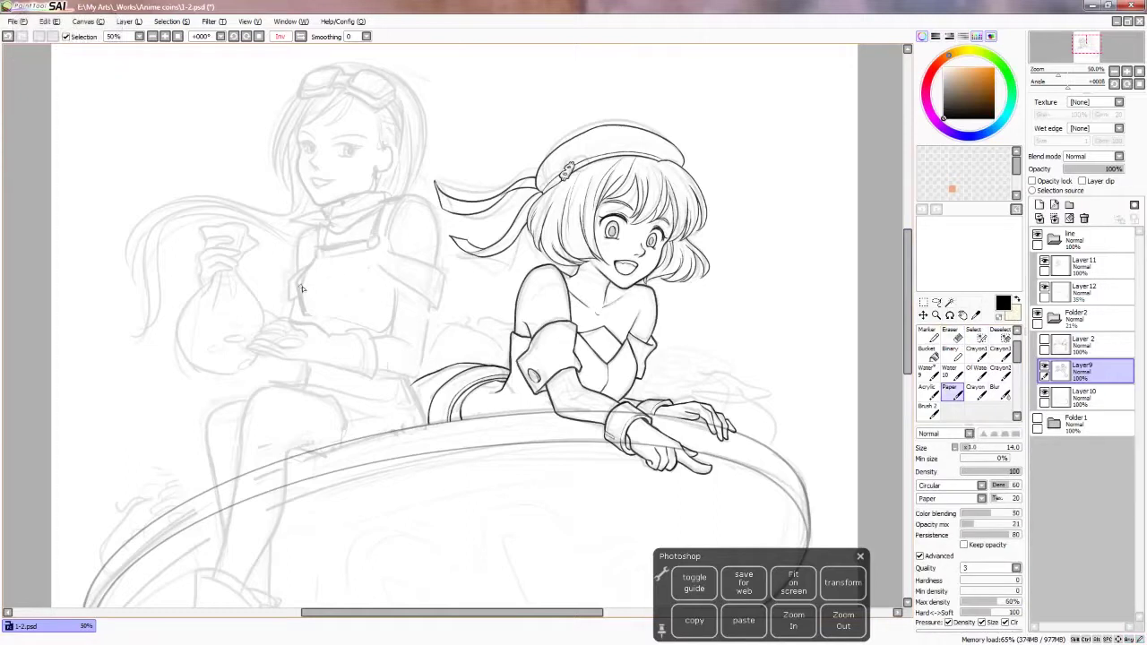
key("ctrl+z")
mouse_move(392, 314)
left_mouse_down()
mouse_move(322, 316)
mouse_move(392, 309)
left_mouse_up()
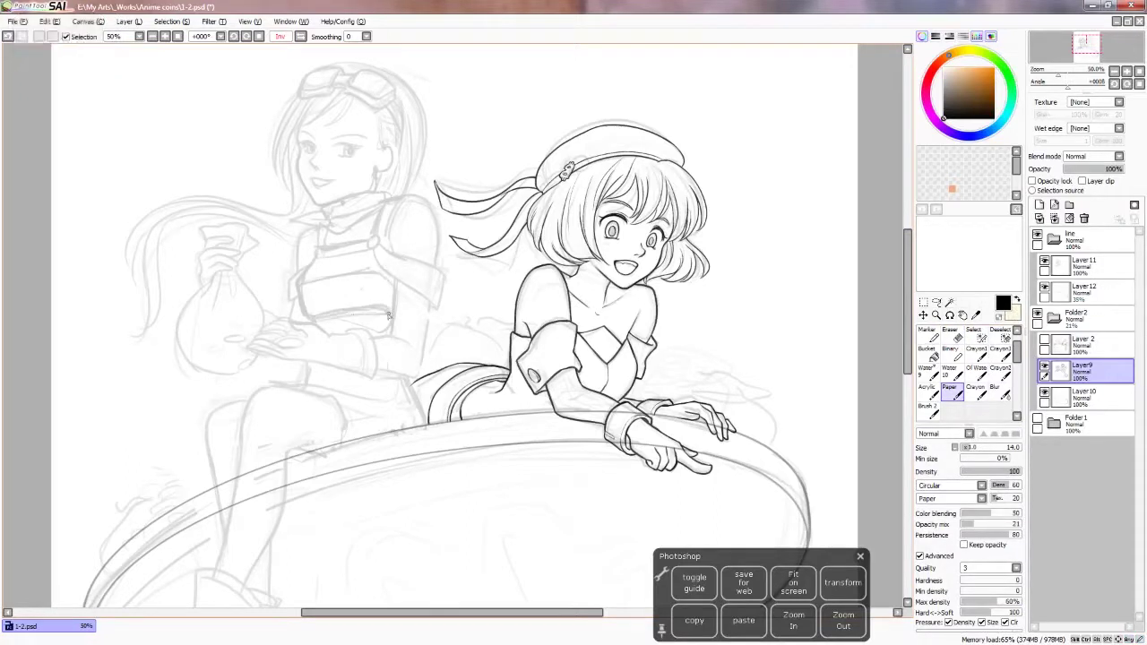
key("ctrl+z")
Resketch the second girl's shoulder, upper arm and folded sleeve in heavier lines, with the canvas flipped back
key("h")
key("ctrl+z")
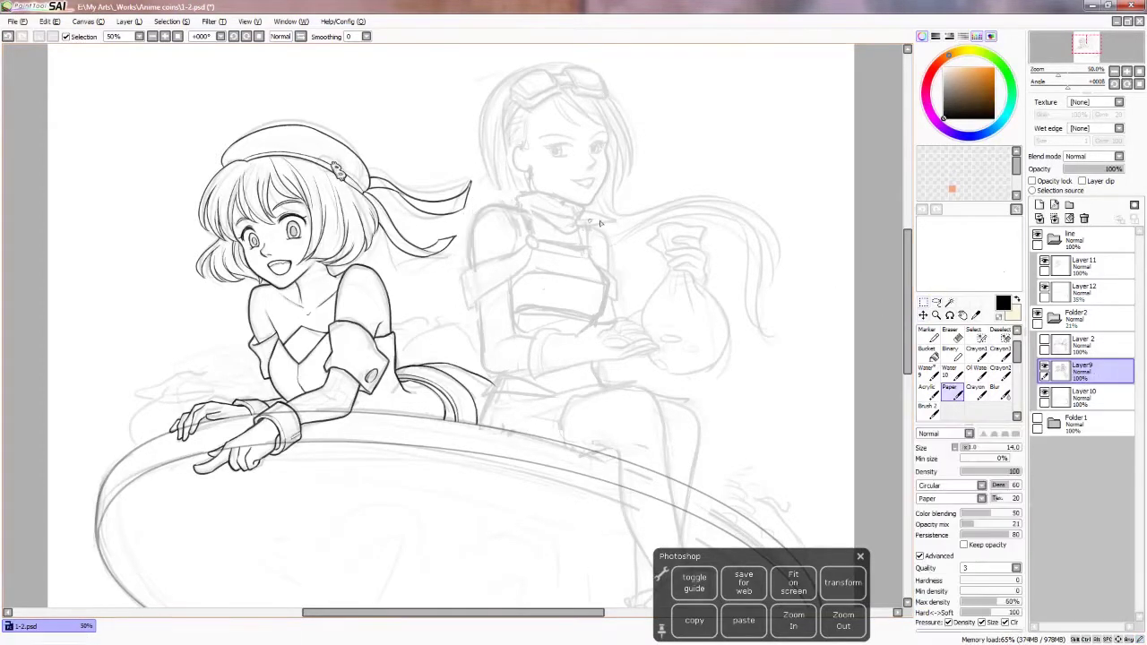
key("ctrl+z")
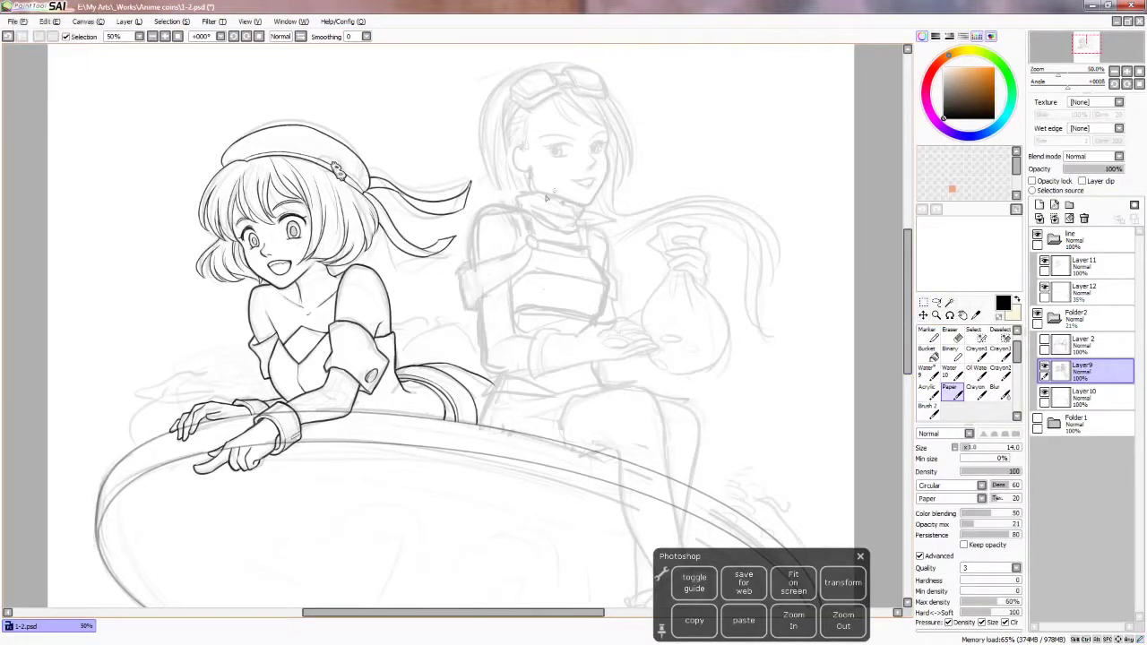
Add a new line layer, and separate the second girl's head sketch onto its own layer faded to 19% opacity
left_click(794, 618)
key("ctrl+shift+n")
key("e")
scroll(841, 428, "up", 2)
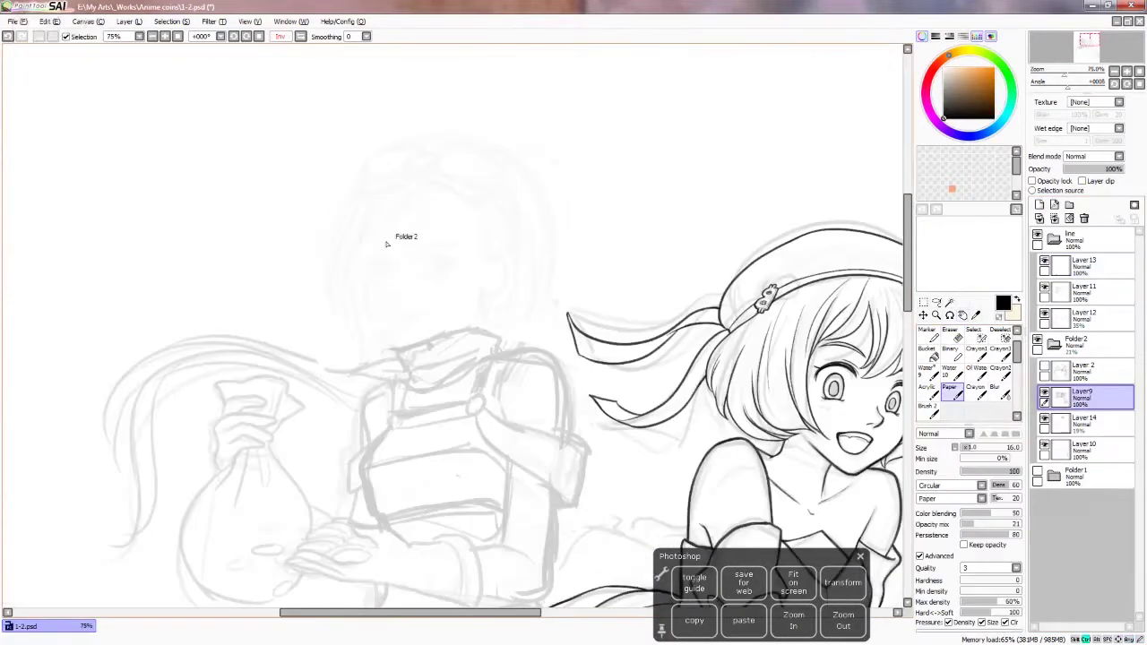
Sketch a new head shape with face guidelines for the second girl, and add a layer for refining it
key("ctrl+z")
key("ctrl+z")
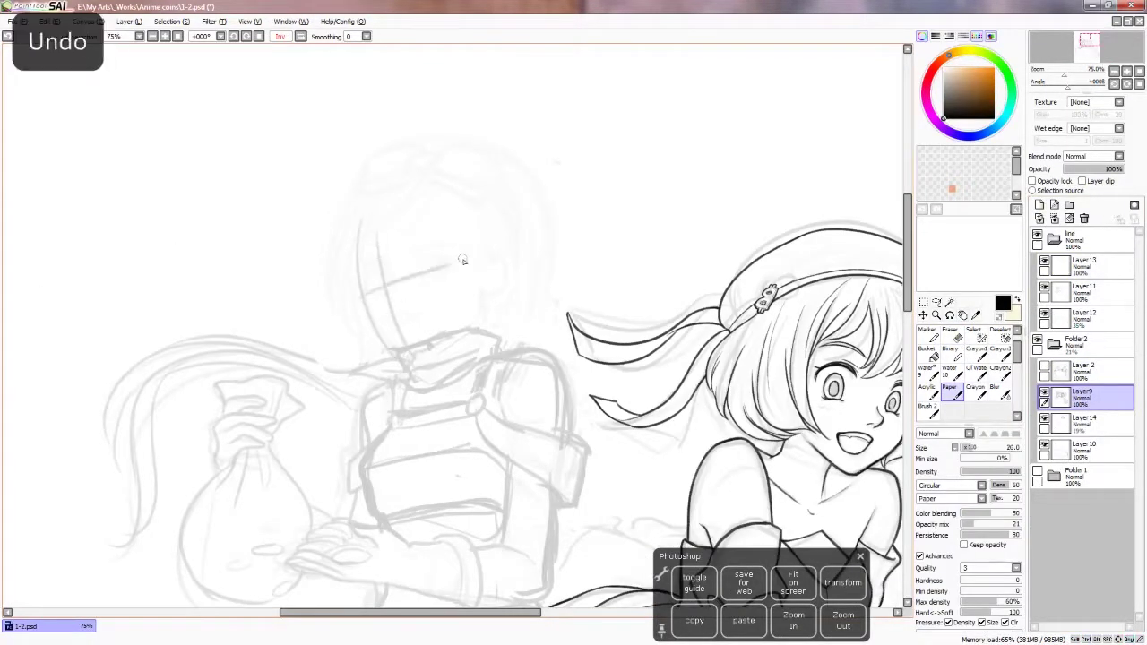
left_click_drag(461, 192, 486, 225)
key("h")
key("ctrl+z")
key("h")
key("ctrl+z")
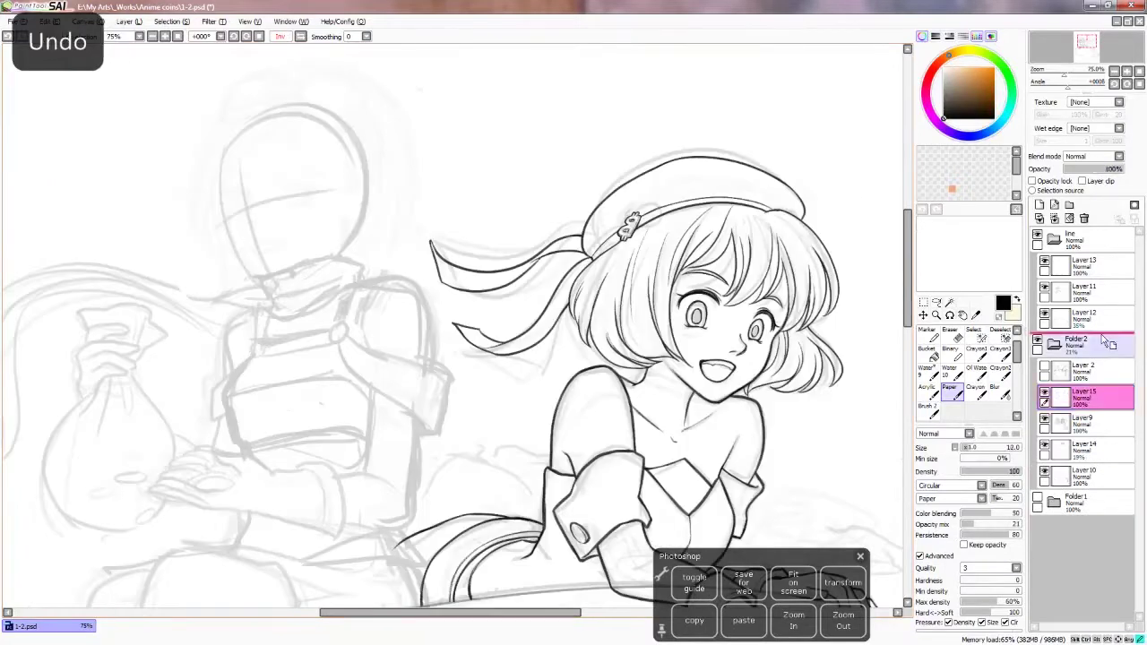
Place the new layer above the sketch folder at 35% opacity and refine the head's outline, adding the ear and neck
scroll(221, 184, "up", 1)
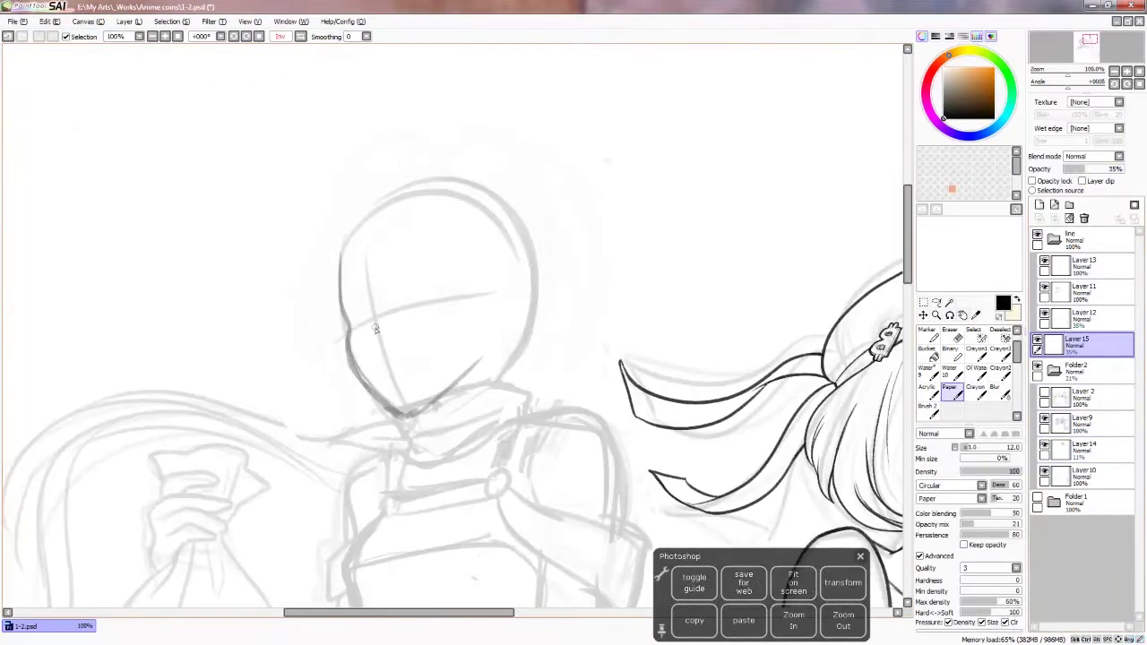
left_click_drag(358, 327, 367, 383)
key("ctrl+z")
left_click_drag(484, 282, 494, 339)
mouse_move(562, 384)
left_mouse_down()
mouse_move(577, 328)
mouse_move(582, 396)
left_mouse_up()
key("ctrl+z")
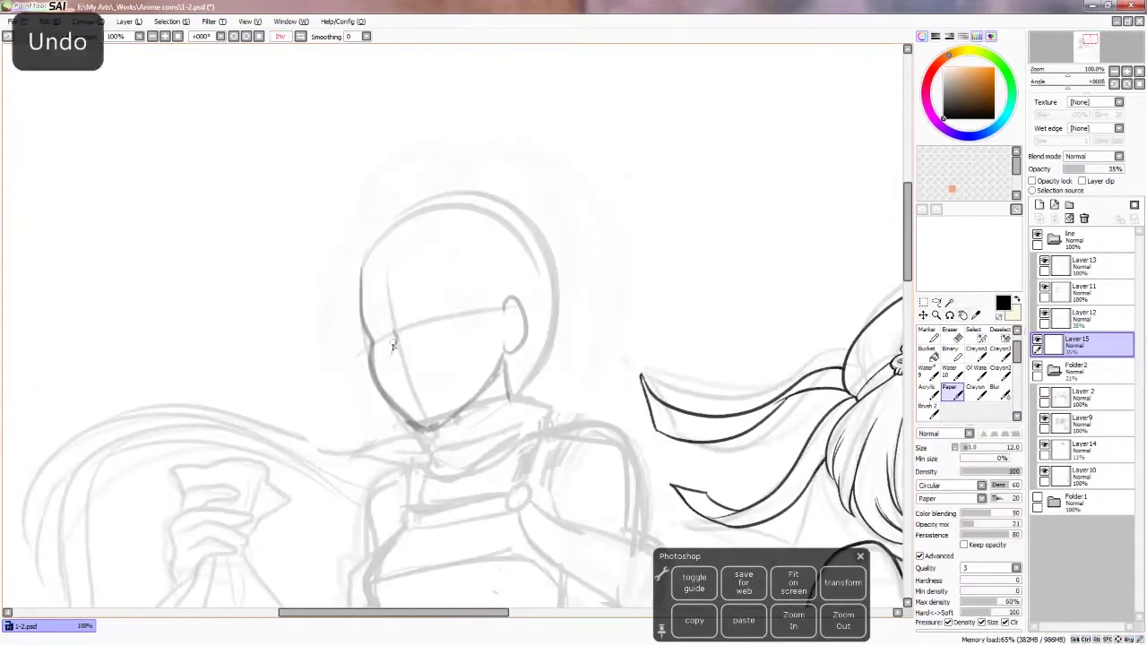
Sketch the new head's nose, smile, eyes and brow, and fade the old head layer to 0% opacity
key("h")
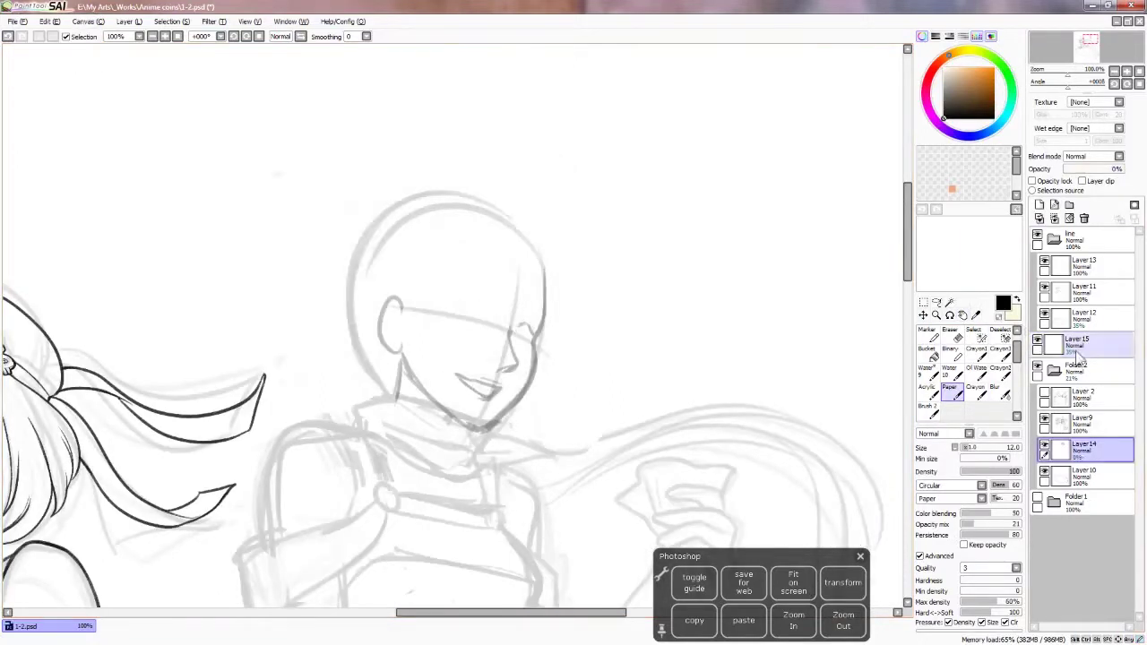
key("ctrl+z")
left_click_drag(518, 326, 536, 339)
key("h")
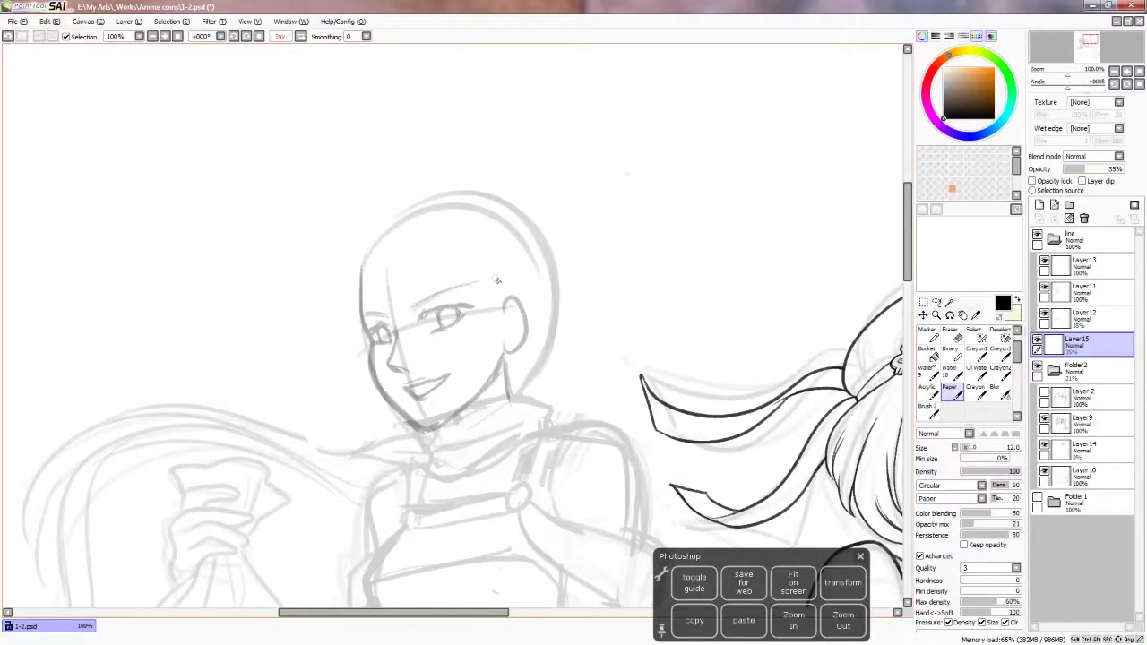
Raise the old head layer's opacity to 72% and move the old head beside the new one as a reference
key("h")
left_click_drag(497, 280, 650, 190)
key("h")
mouse_move(390, 161)
left_mouse_down()
mouse_move(473, 276)
mouse_move(484, 229)
mouse_move(524, 273)
left_mouse_up()
Sketch the goggles on the new head, plus the fringe and temple hair, with a size 12 brush
key("h")
key("h")
left_click_drag(418, 269, 466, 258)
key("h")
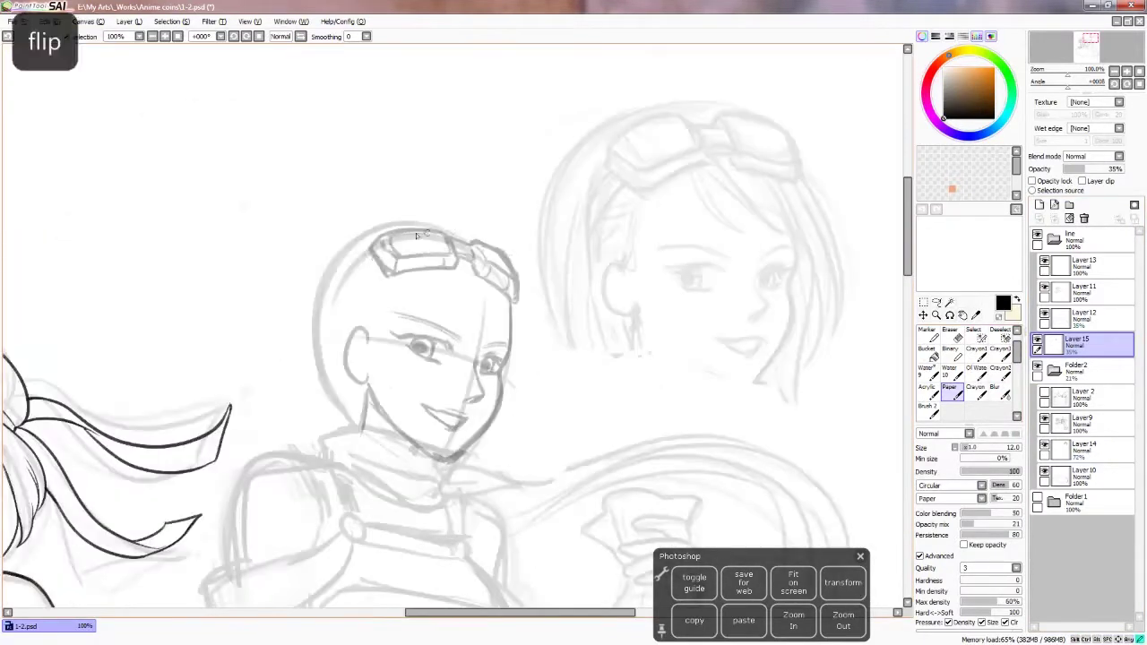
key("h")
key("ctrl+z")
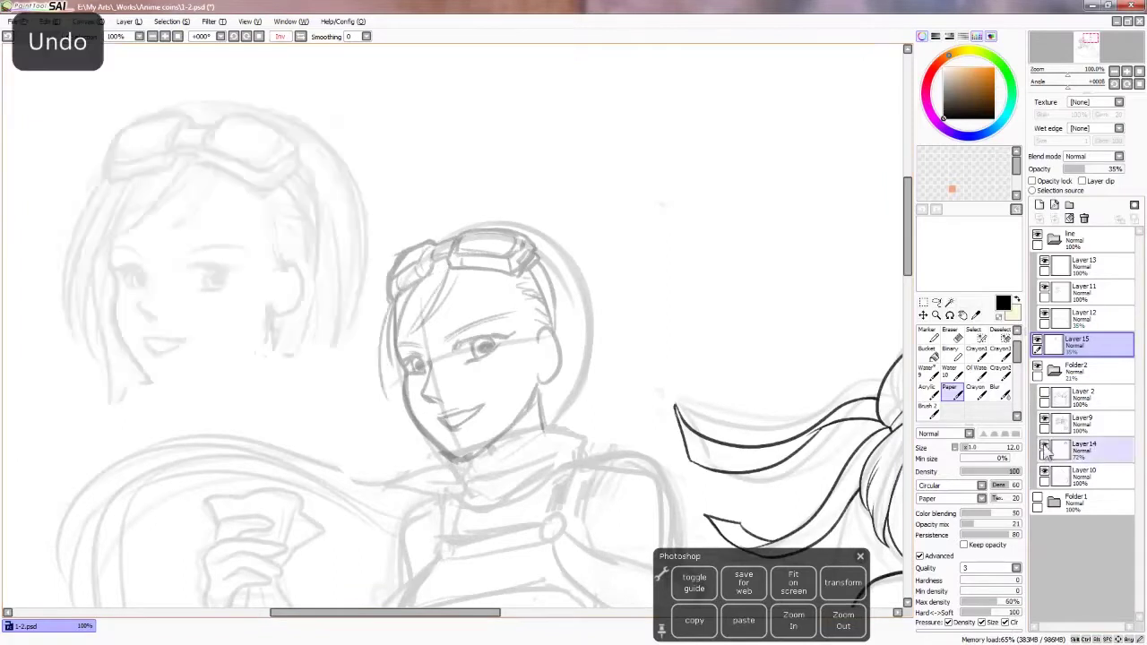
Hide the old head layer and reshape the sketched goggles with a free transform to fit the new head
key("ctrl+t")
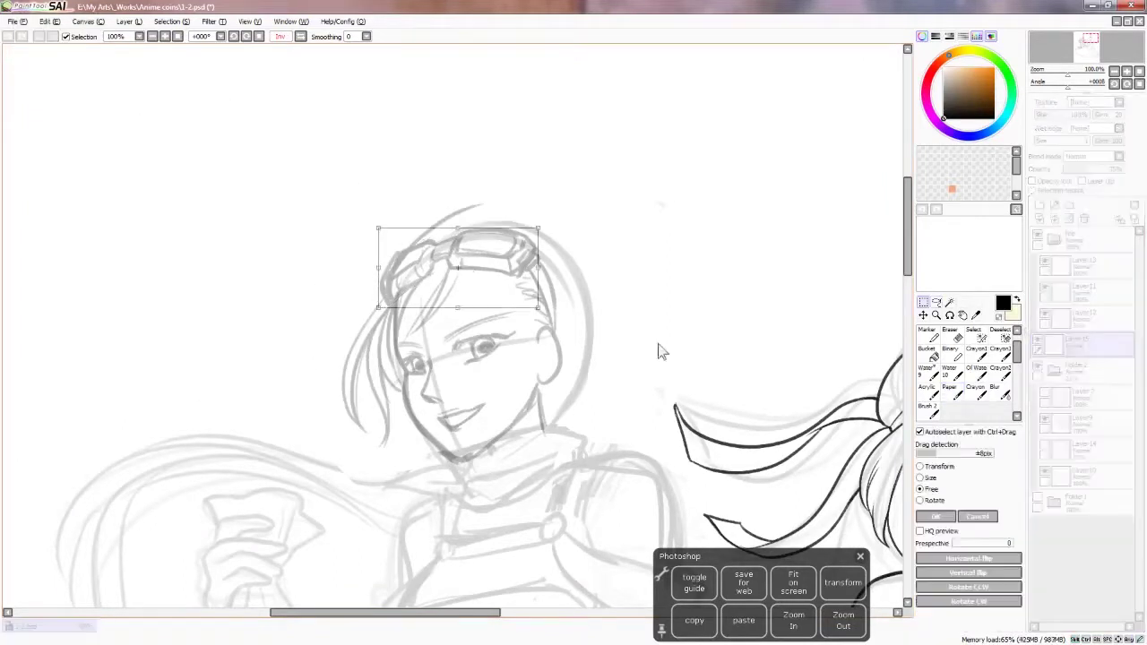
left_click_drag(538, 269, 544, 238)
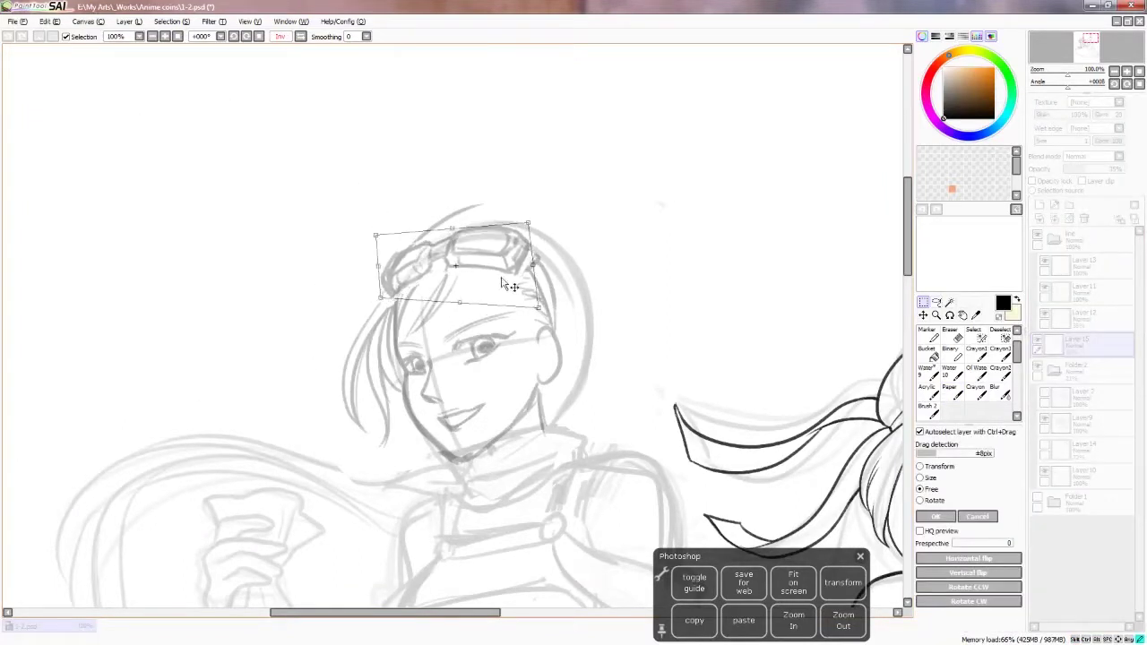
key("h")
key("ctrl+z")
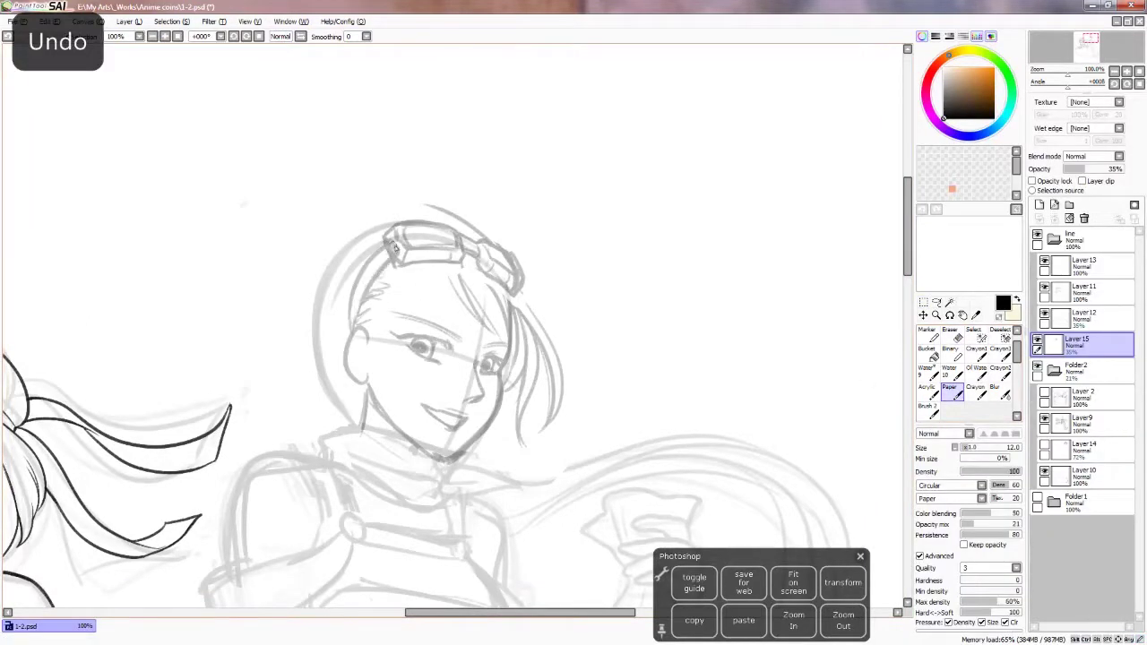
key("ctrl+t")
left_click_drag(538, 269, 500, 246)
key("Return")
key("h")
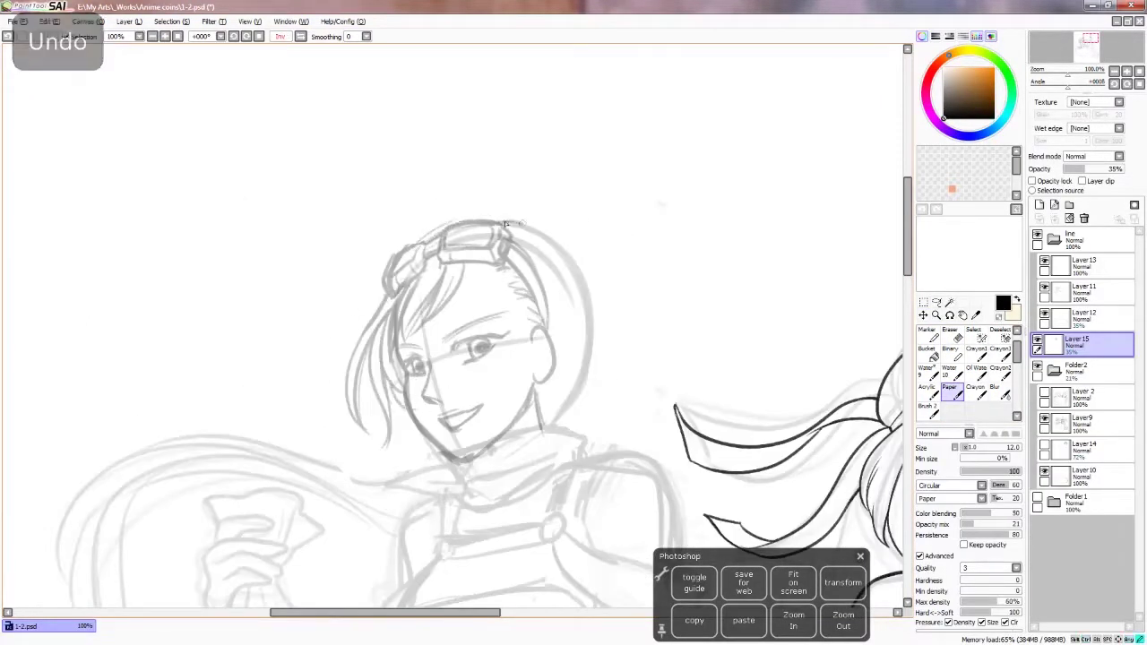
Finish sketching the hair around the new head, and transform the head together with its scarf
key("h")
key("ctrl+z")
key("ctrl+z")
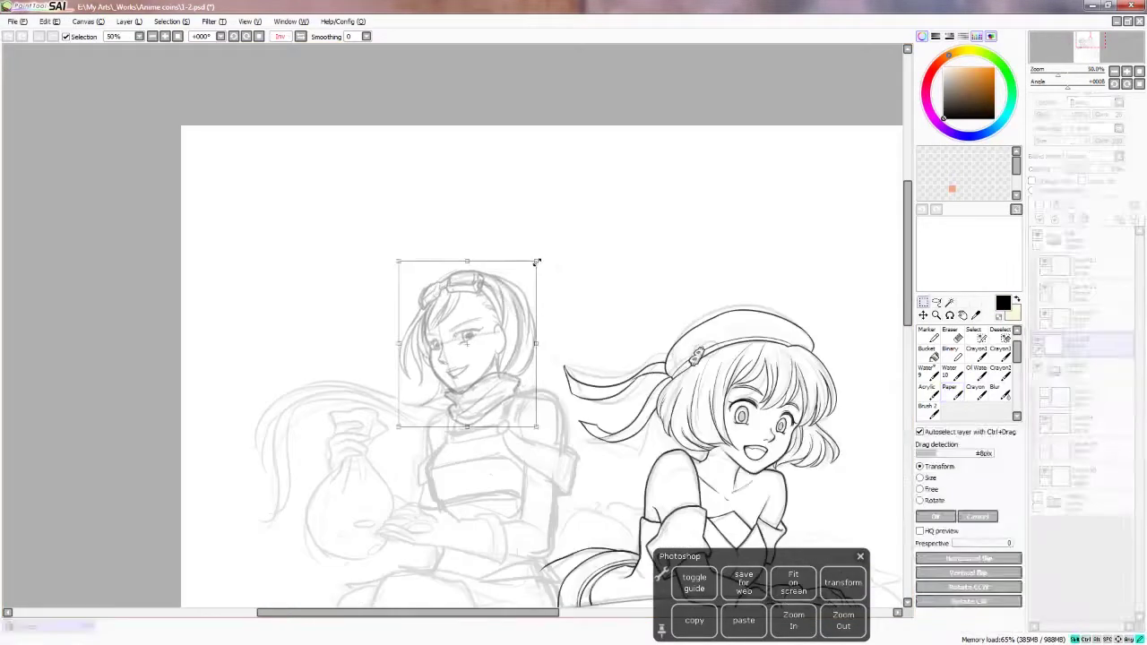
On Layer13, ink the second girl's face contour, ear and nose with a size 7 brush, and the far upper eyelid with a size 5 brush
left_click(1084, 263)
key("bracketleft")
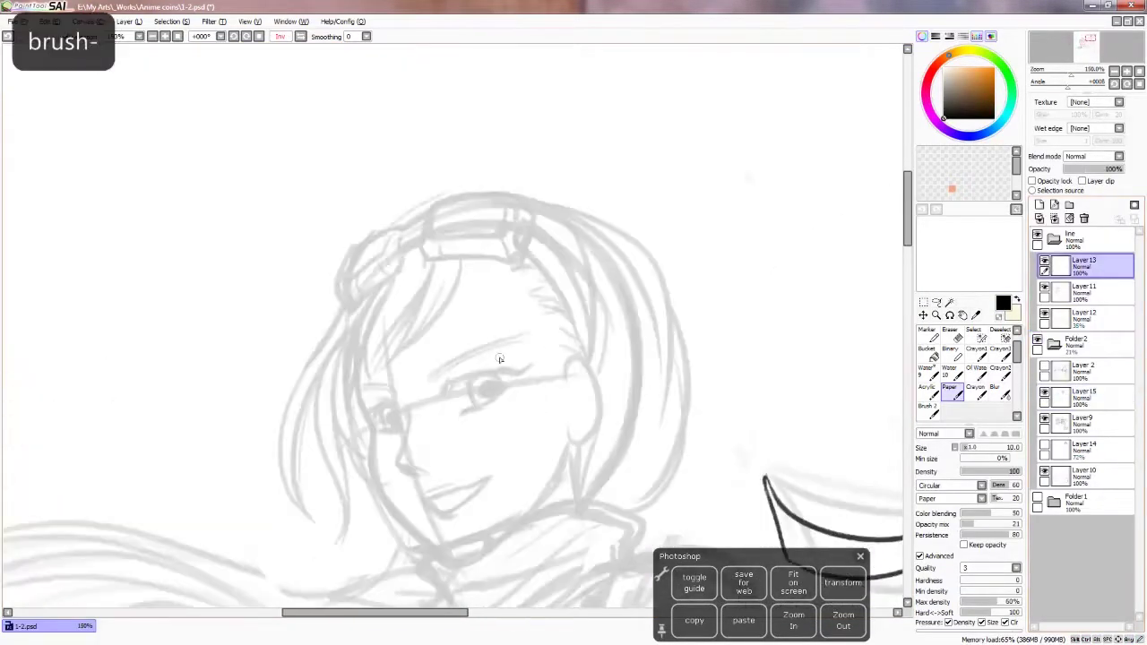
key("bracketright")
key("h")
left_click_drag(381, 314, 457, 462)
key("ctrl+z")
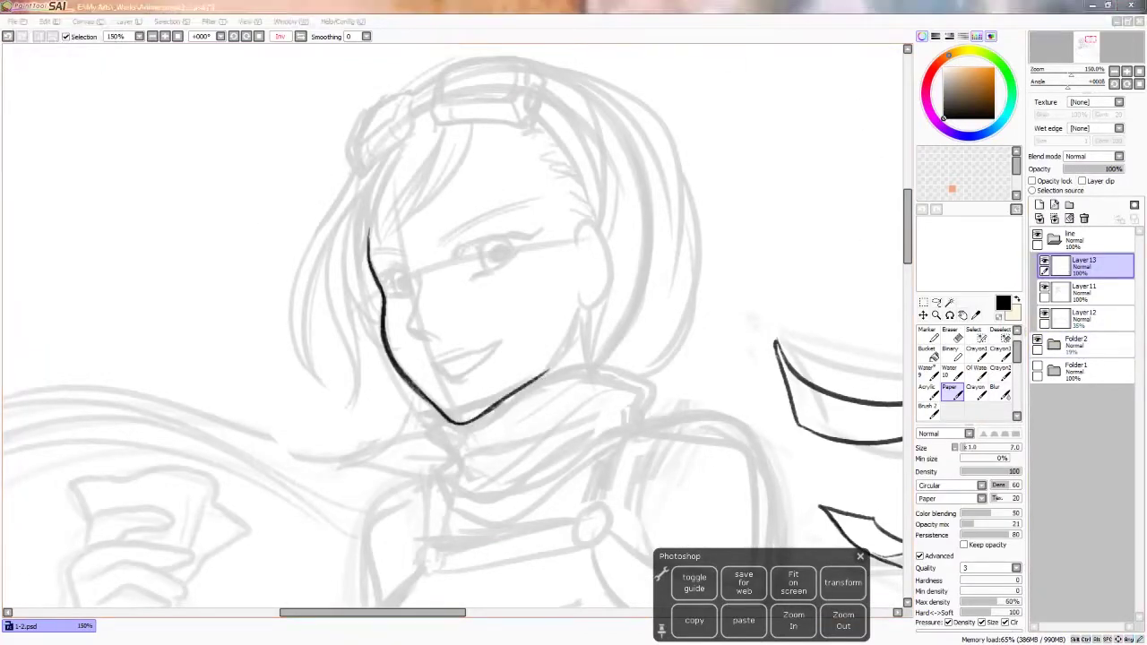
left_click_drag(546, 371, 567, 339)
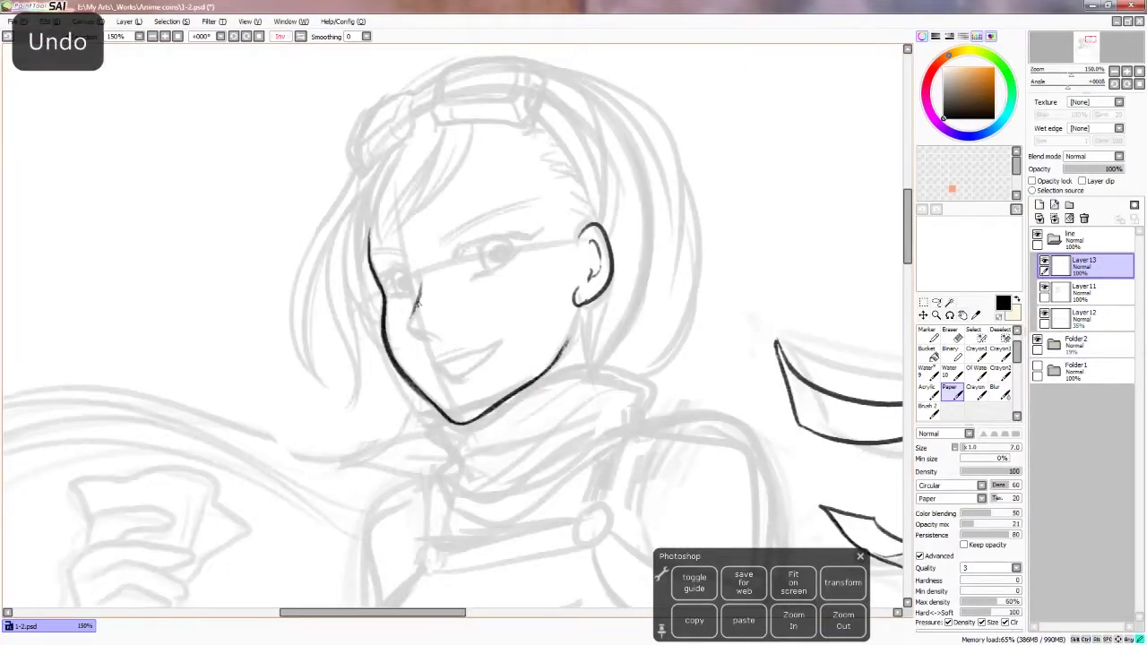
key("h")
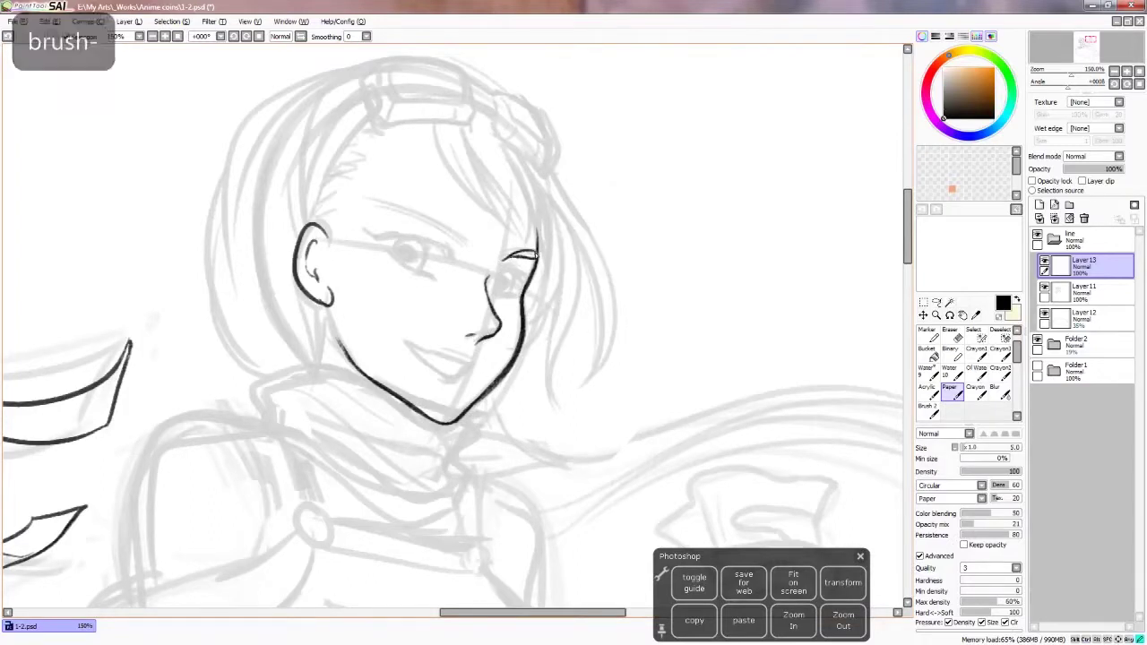
Ink the second girl's smiling mouth with a size 6 brush and her near eyebrow with a size 5 brush
key("ctrl+z")
left_click_drag(583, 389, 654, 407)
key("h")
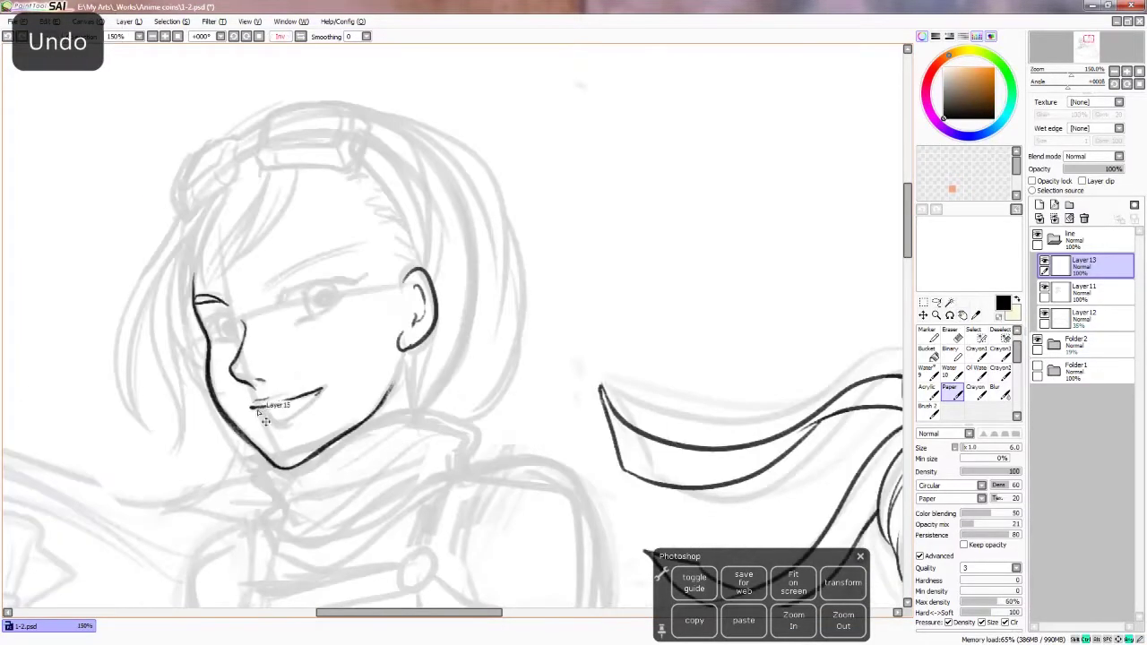
key("h")
scroll(627, 415, "down", 3)
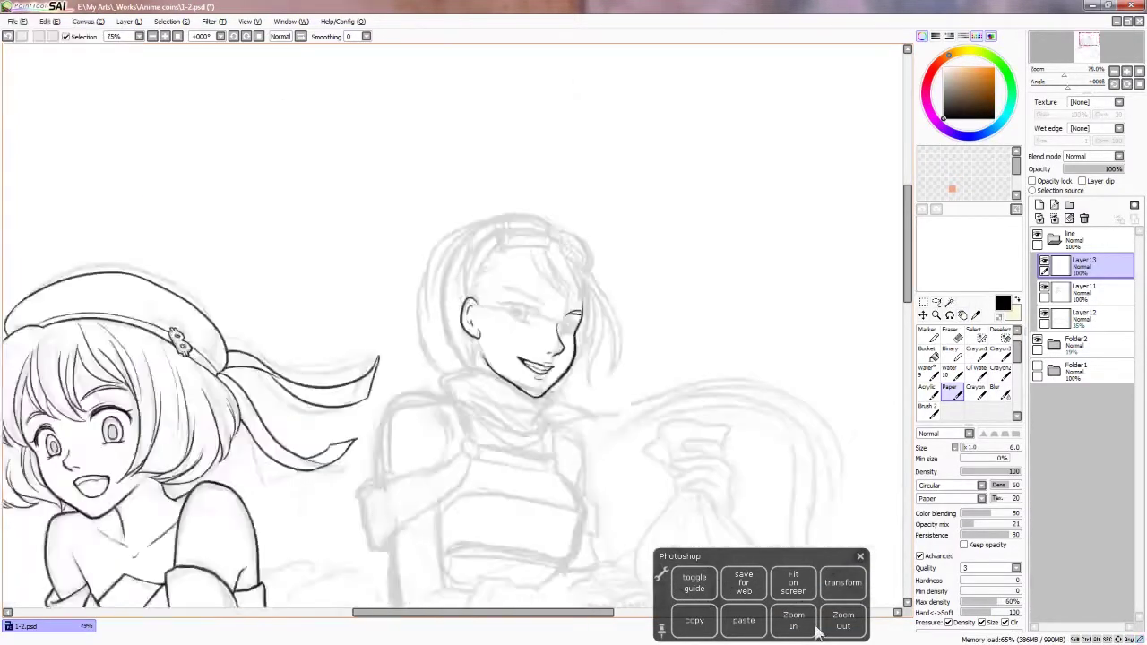
key("h")
scroll(500, 388, "up", 3)
scroll(533, 364, "down", 2)
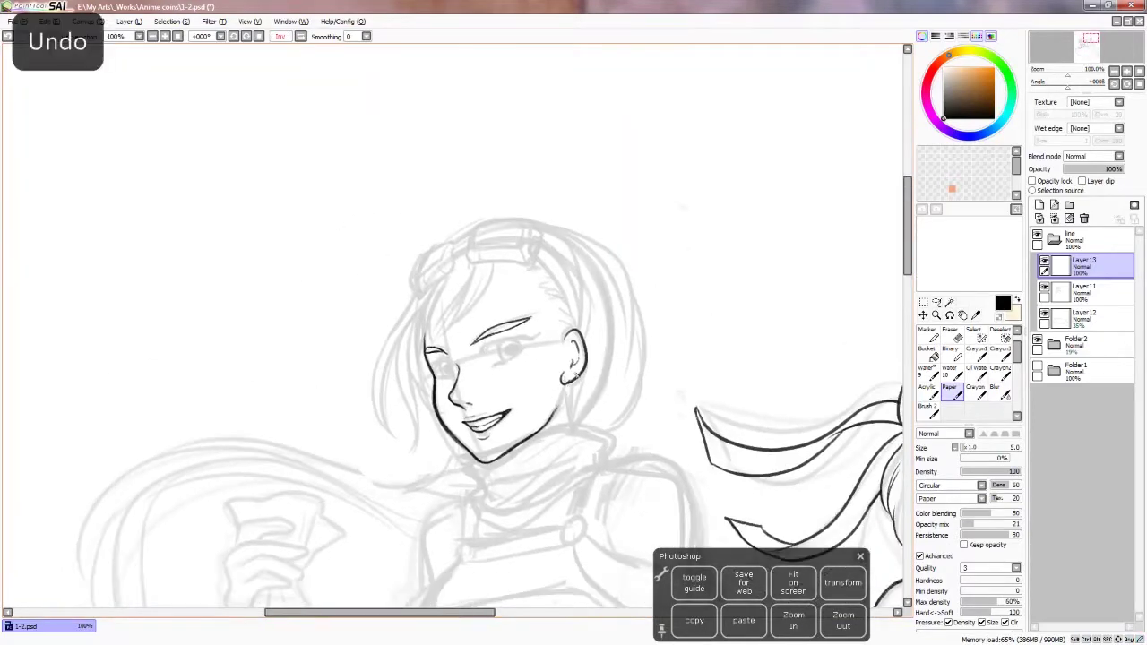
Ink the near eye and neck line at size 5, finish the far eye at size 3, and save the file
key("ctrl+s")
key("Return")
key("ctrl+plus")
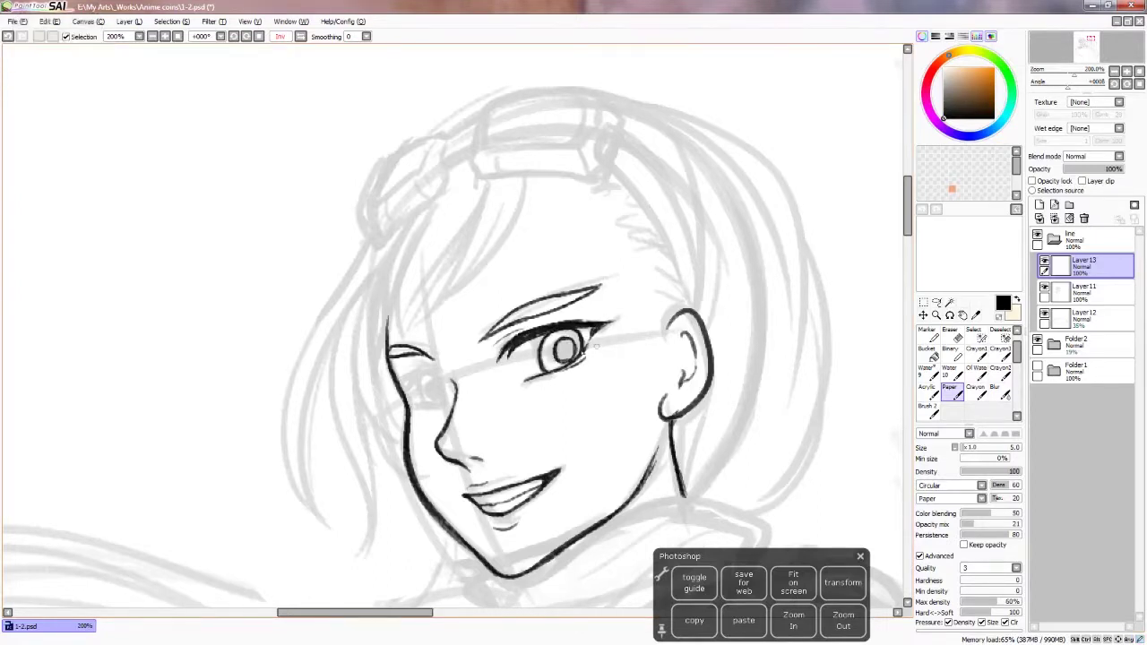
key("ctrl+z")
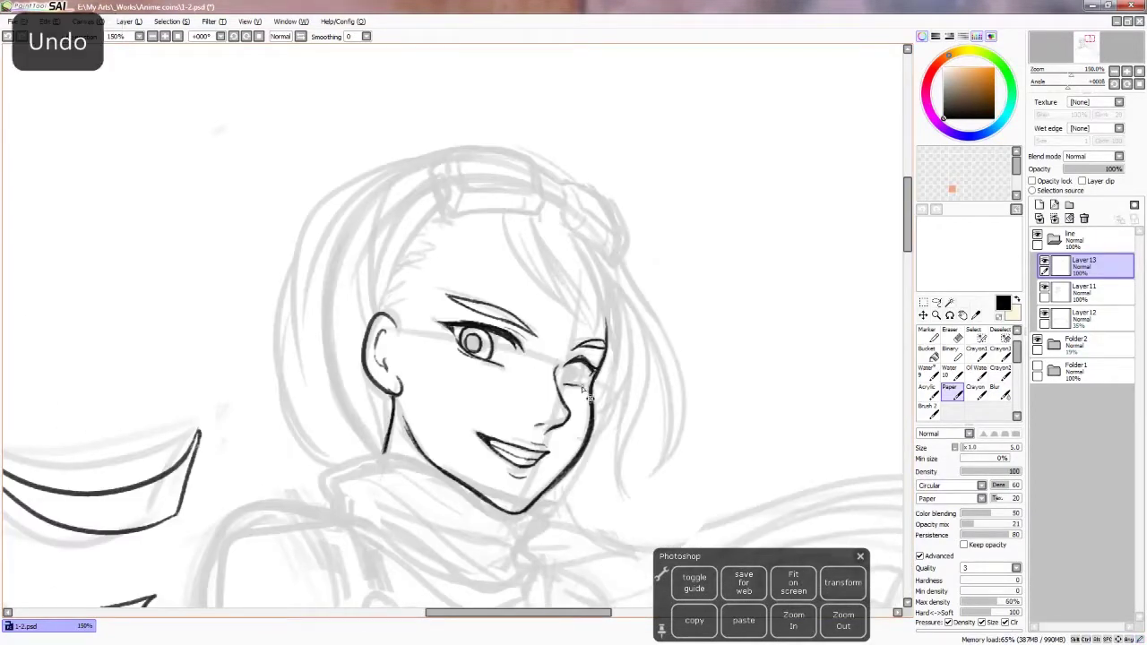
key("h")
key("h")
key("bracketleft")
key("ctrl+s")
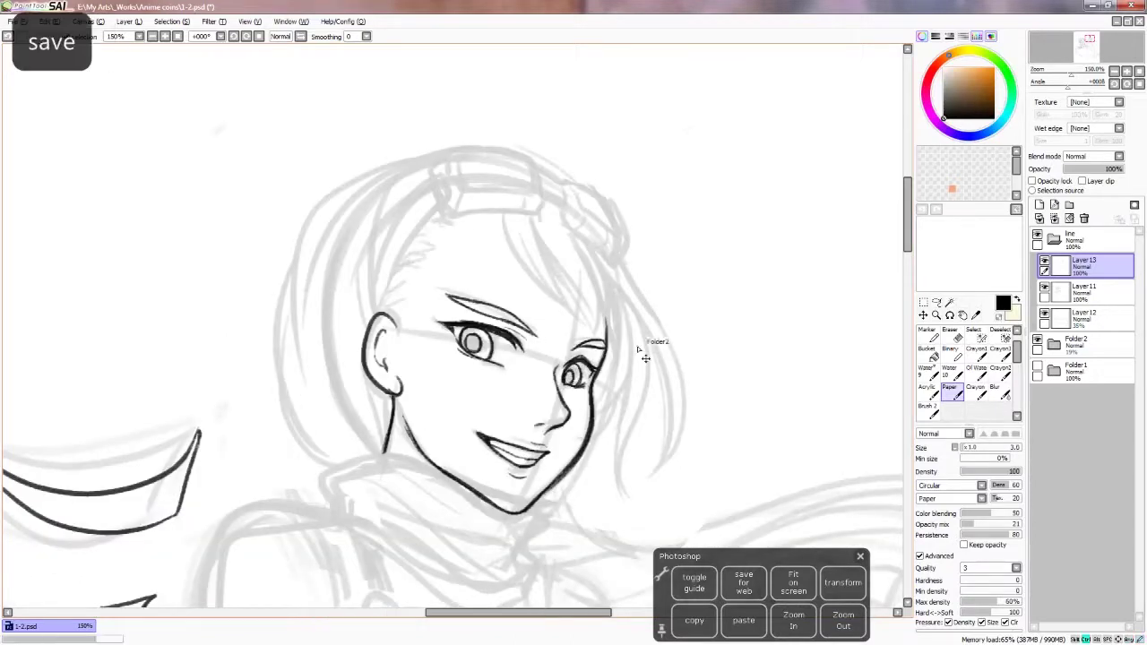
Ink the upper contour of the scarf around the neck and its first fold below the chin
left_click_drag(614, 487, 641, 92)
key("h")
key("ctrl+z")
left_click_drag(546, 184, 624, 211)
key("h")
left_click_drag(300, 202, 285, 235)
key("h")
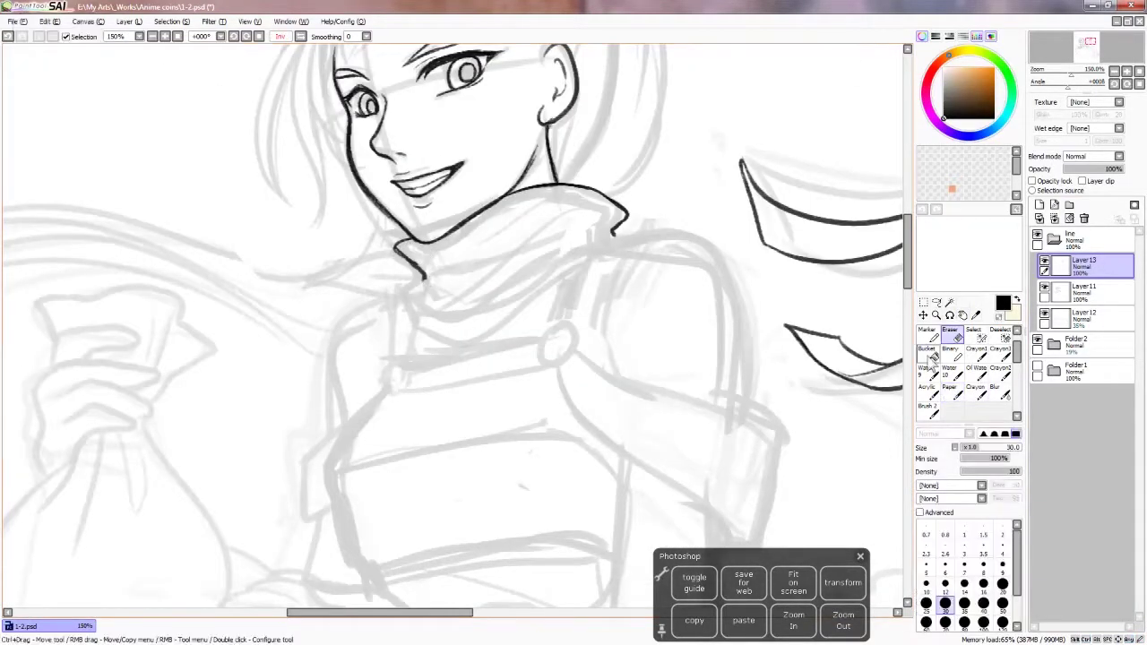
Clean up the scarf's front edge with the Eraser and ink its lower contour and inner folds with size 6 and 7 brushes
left_click_drag(422, 287, 413, 267)
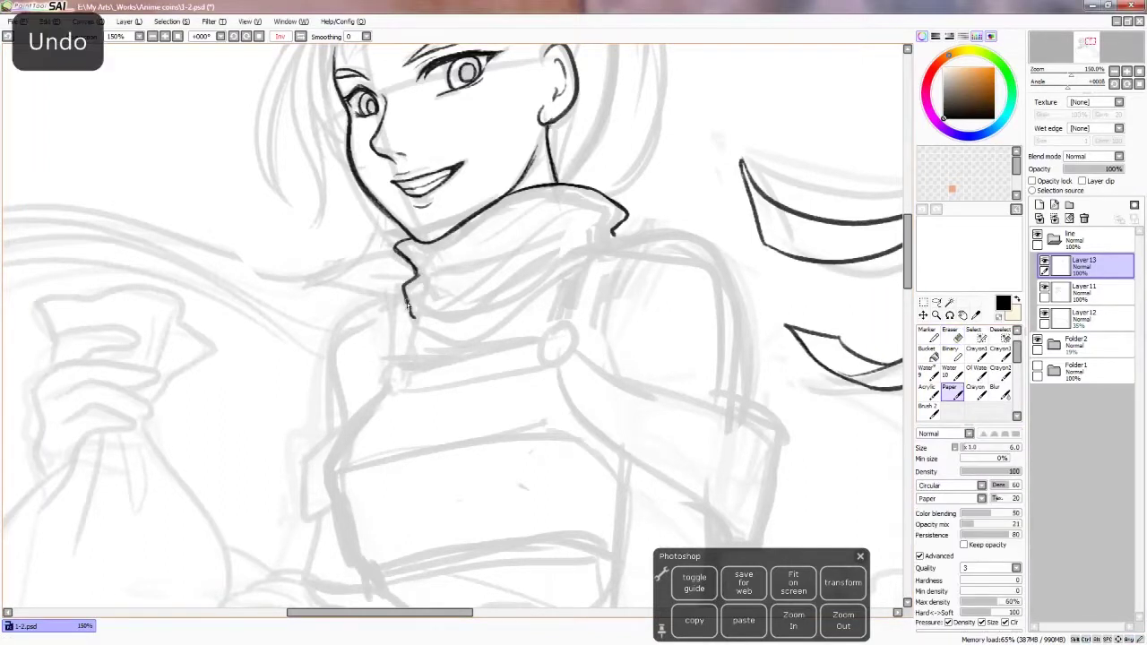
left_click_drag(457, 339, 616, 252)
key("bracketright")
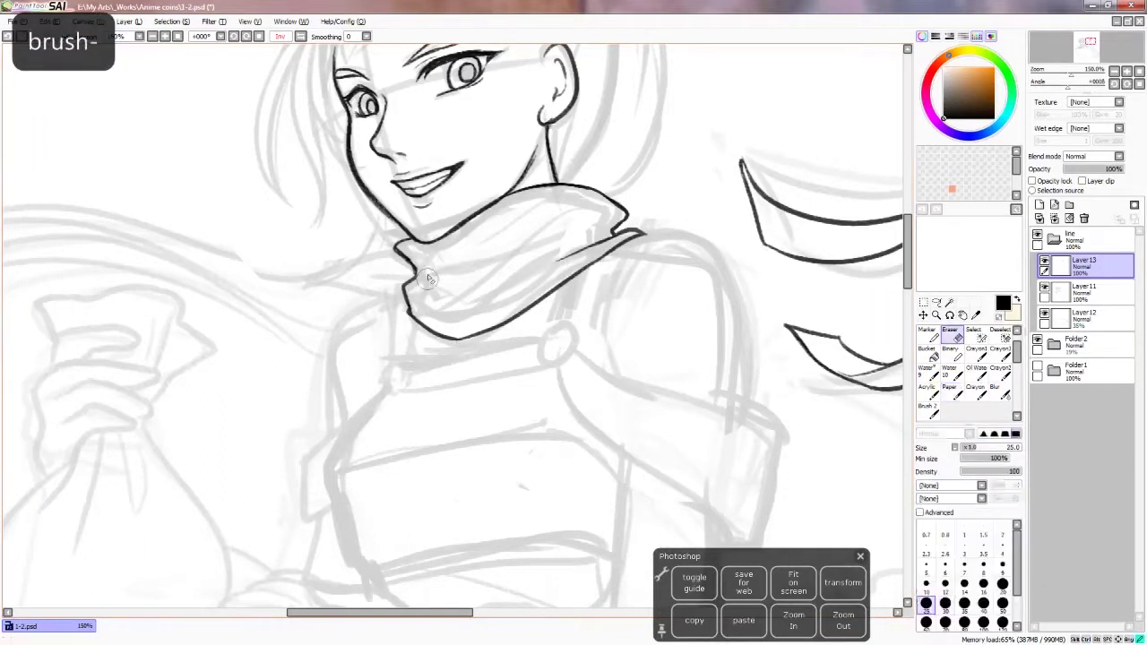
left_click_drag(422, 269, 413, 284)
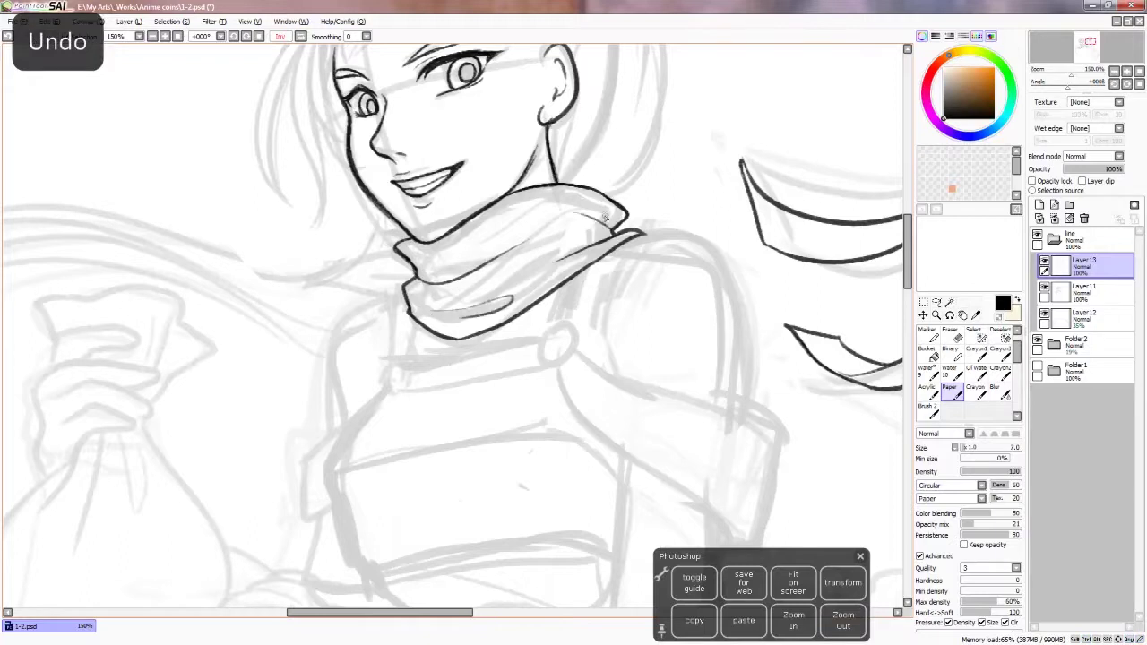
key("h")
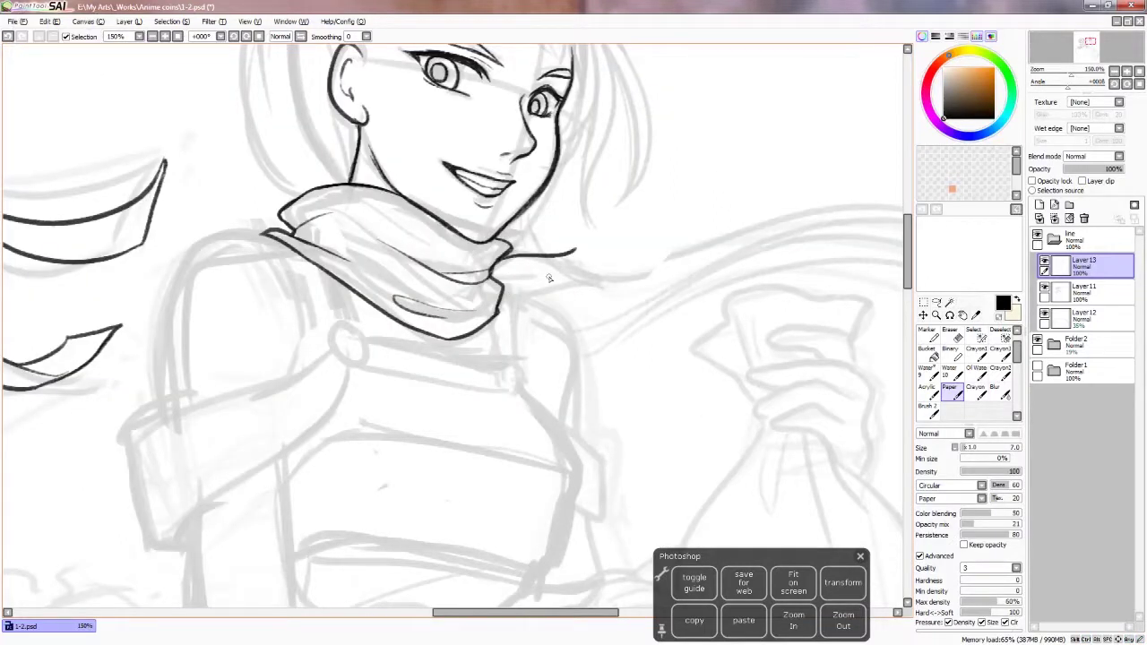
Ink the near shoulder and outer upper-arm contour from the scarf downward with a size 6 brush
left_click_drag(550, 278, 679, 247)
key("bracketright")
left_click_drag(309, 210, 277, 334)
left_click_drag(317, 242, 280, 370)
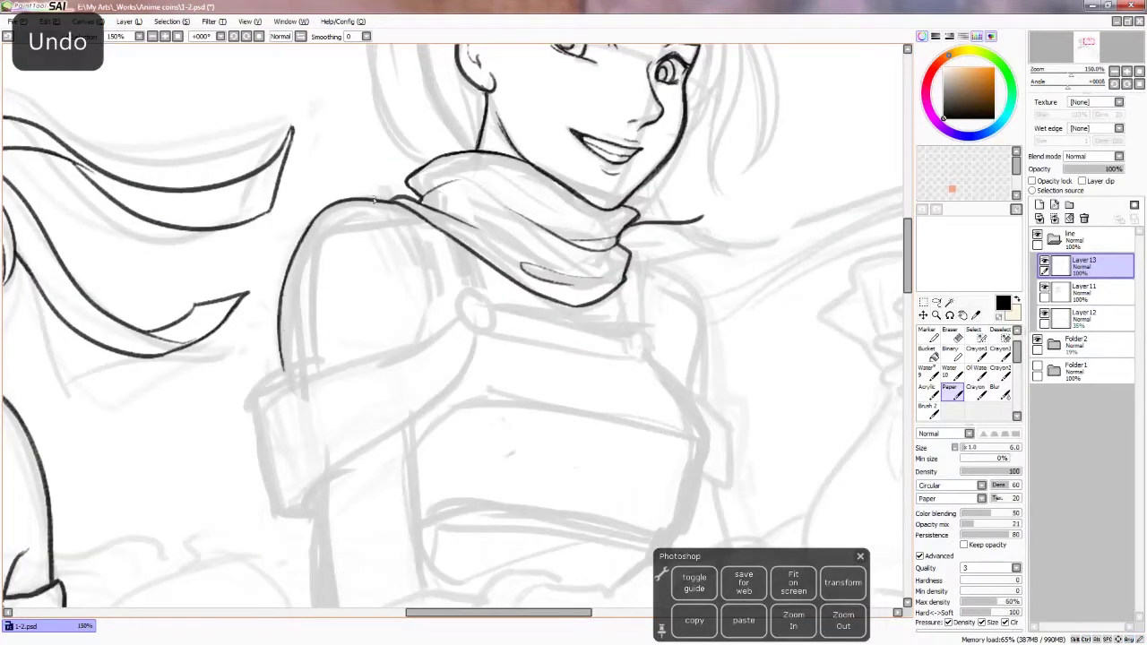
Ink the long hair locks hanging beside the far side of the face with a size 6 brush
left_click_drag(482, 186, 303, 454)
key("ctrl+z")
mouse_move(340, 219)
left_mouse_down()
mouse_move(268, 440)
mouse_move(328, 461)
left_mouse_up()
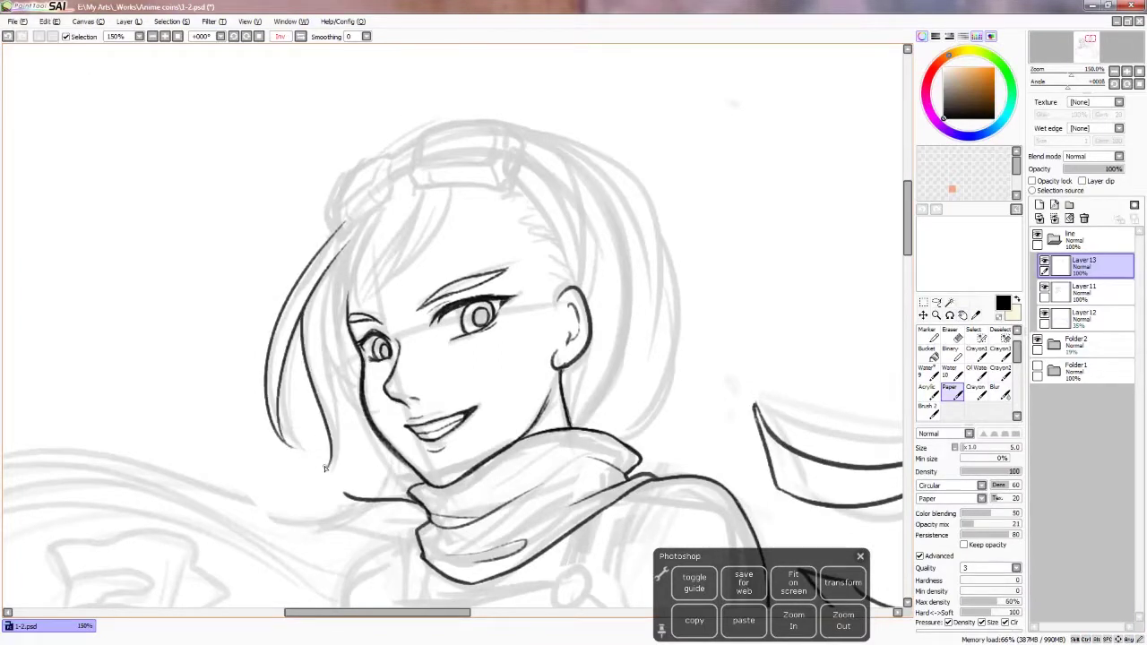
key("ctrl+z")
left_click_drag(341, 395, 375, 462)
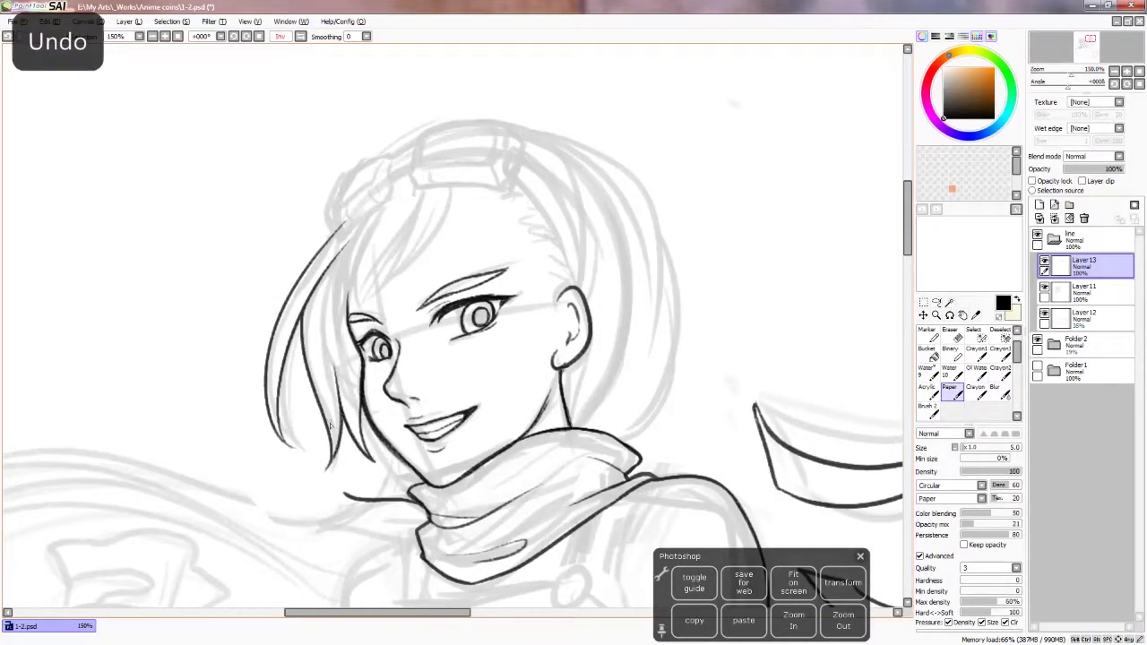
left_click_drag(278, 394, 291, 447)
left_click_drag(388, 210, 327, 390)
key("ctrl+z")
Ink the fringe strands falling from the goggles across the forehead
key("h")
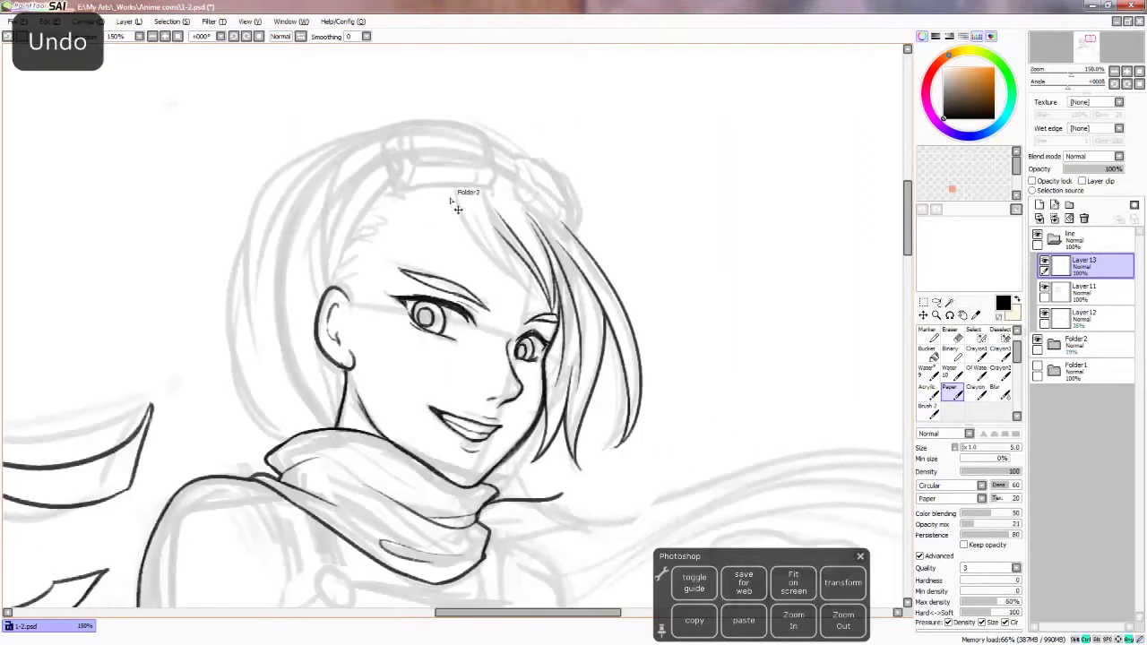
left_click_drag(460, 192, 515, 288)
key("h")
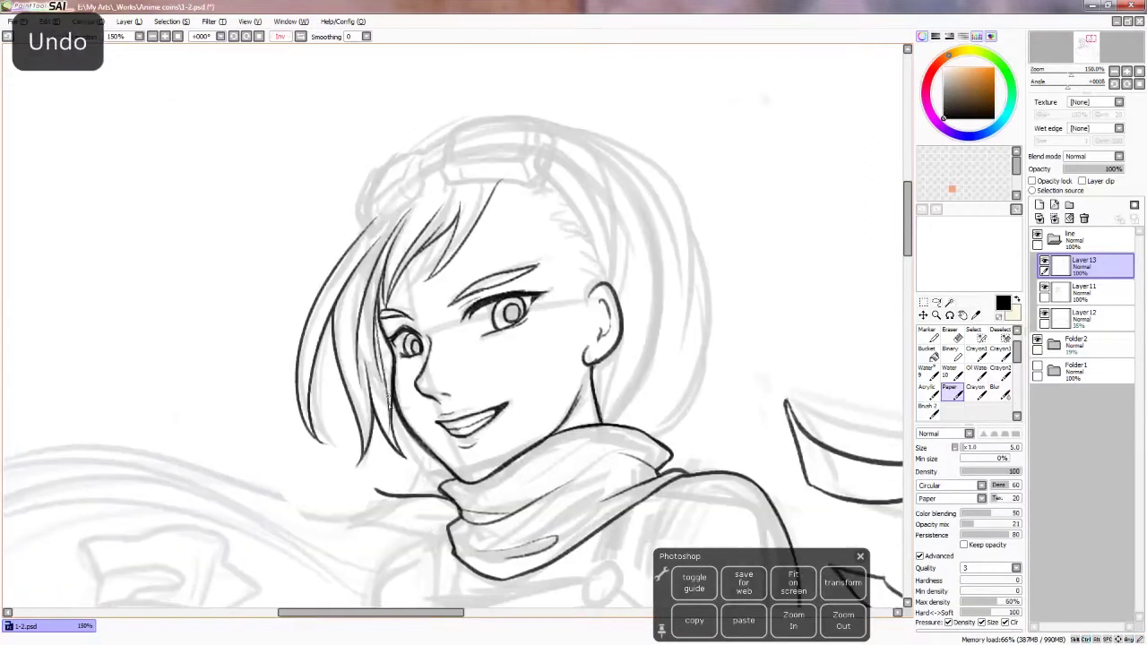
With a size 7 brush, ink the far shoulder and torso side, plus the two round chest buttons and the band joining them
mouse_move(361, 331)
left_mouse_down()
mouse_move(466, 269)
mouse_move(421, 337)
left_mouse_up()
key("bracketright")
key("bracketright")
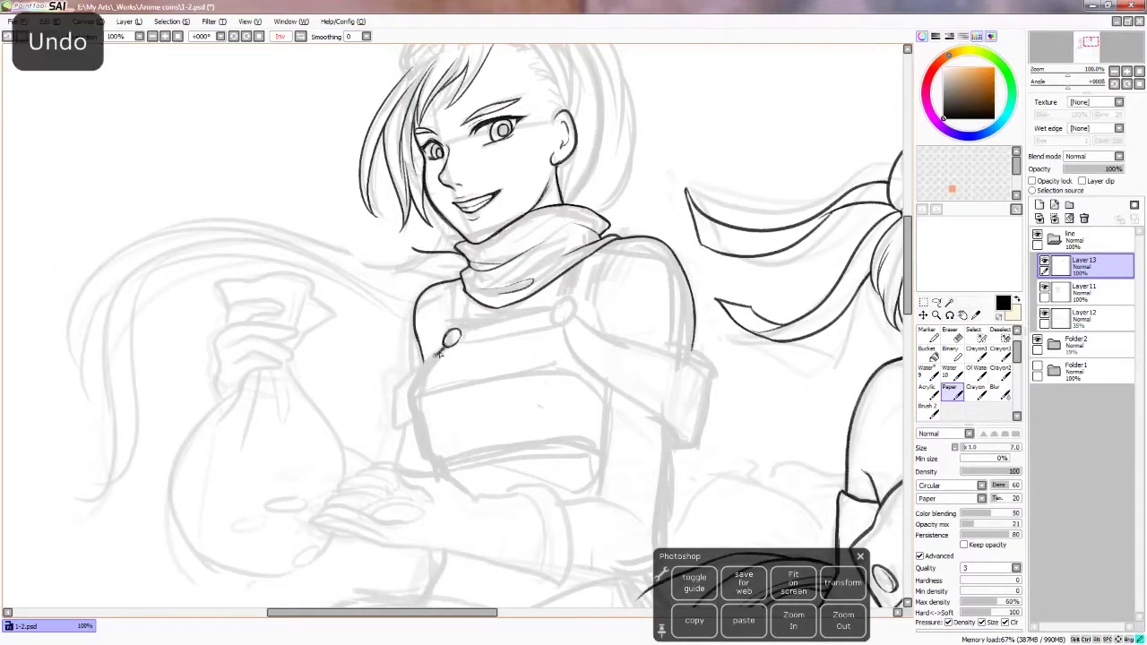
key("h")
left_click_drag(422, 352, 614, 440)
key("h")
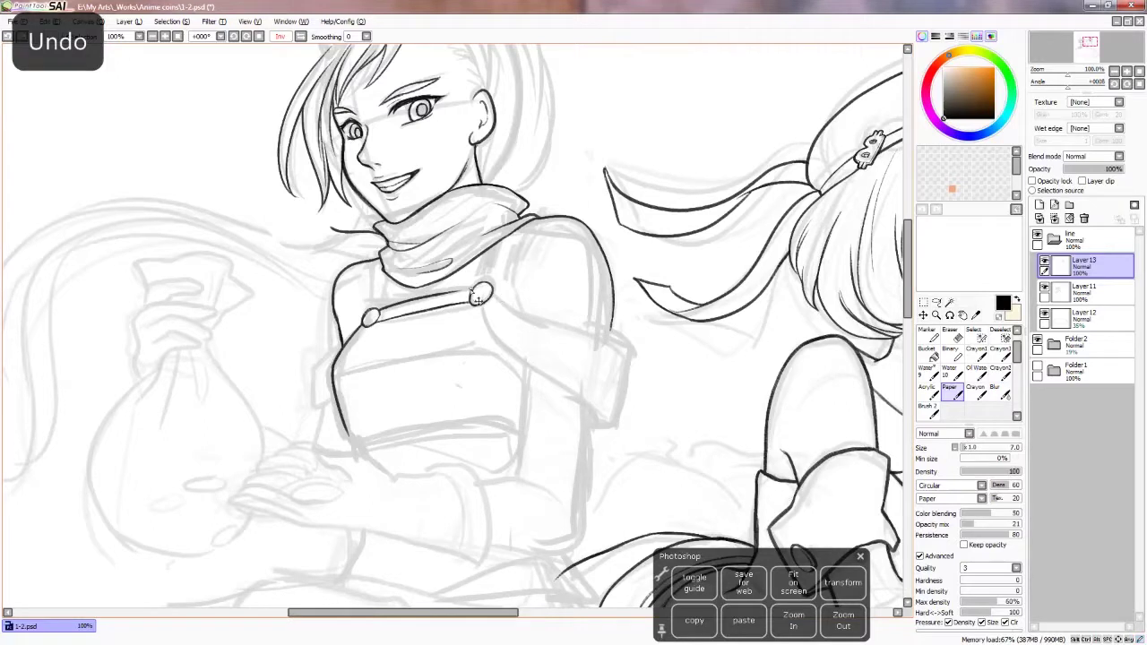
Ink the lower edge of the chest band and the far strap running up to the scarf
key("ctrl+z")
key("ctrl+z")
key("h")
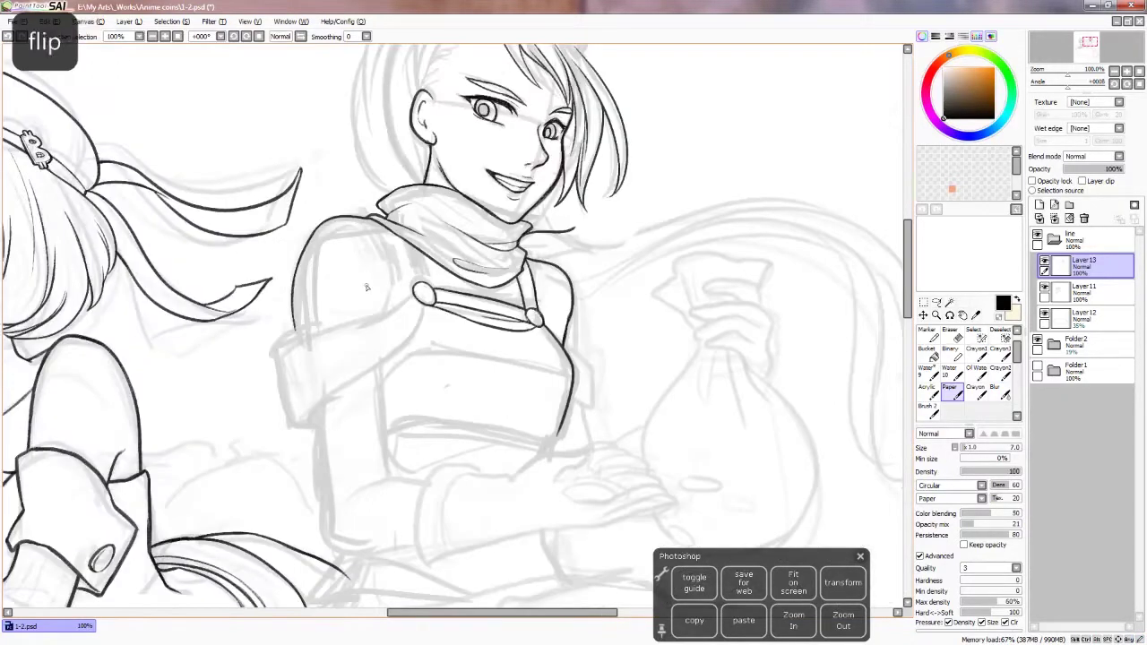
Re-ink the near upper arm's outer contour closer to the body
key("bracketright")
key("ctrl+z")
key("h")
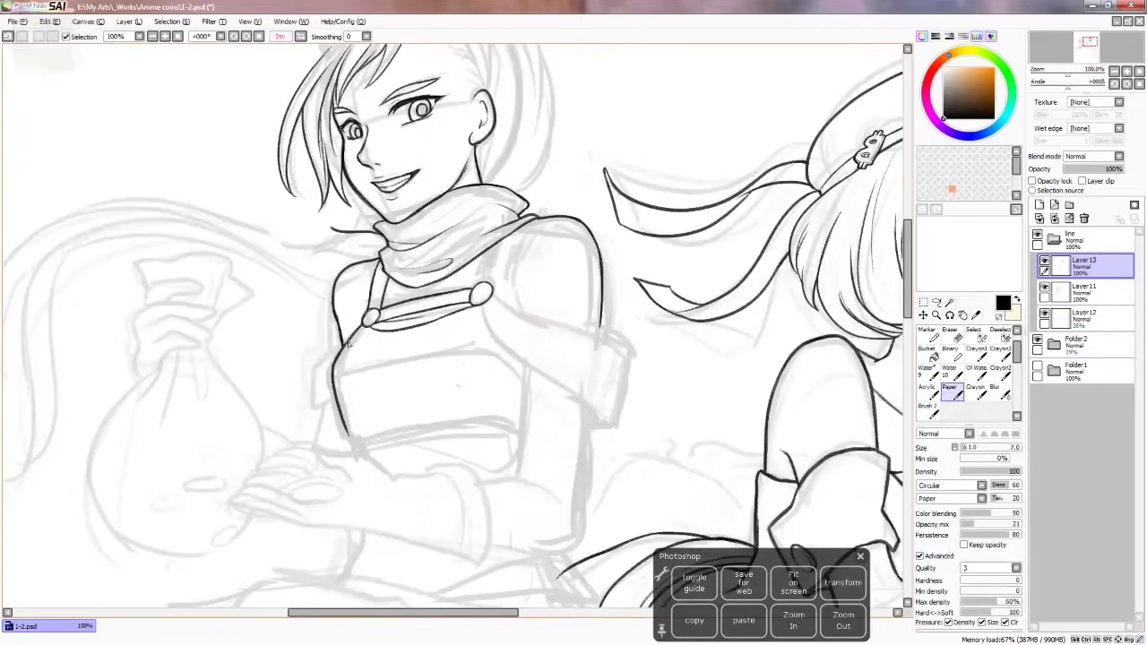
Ink the draped cloth over the far arm and the arm line below it with a size 7 brush
key("bracketleft")
key("ctrl+z")
left_click_drag(360, 317, 312, 407)
key("ctrl+z")
left_click_drag(328, 368, 319, 410)
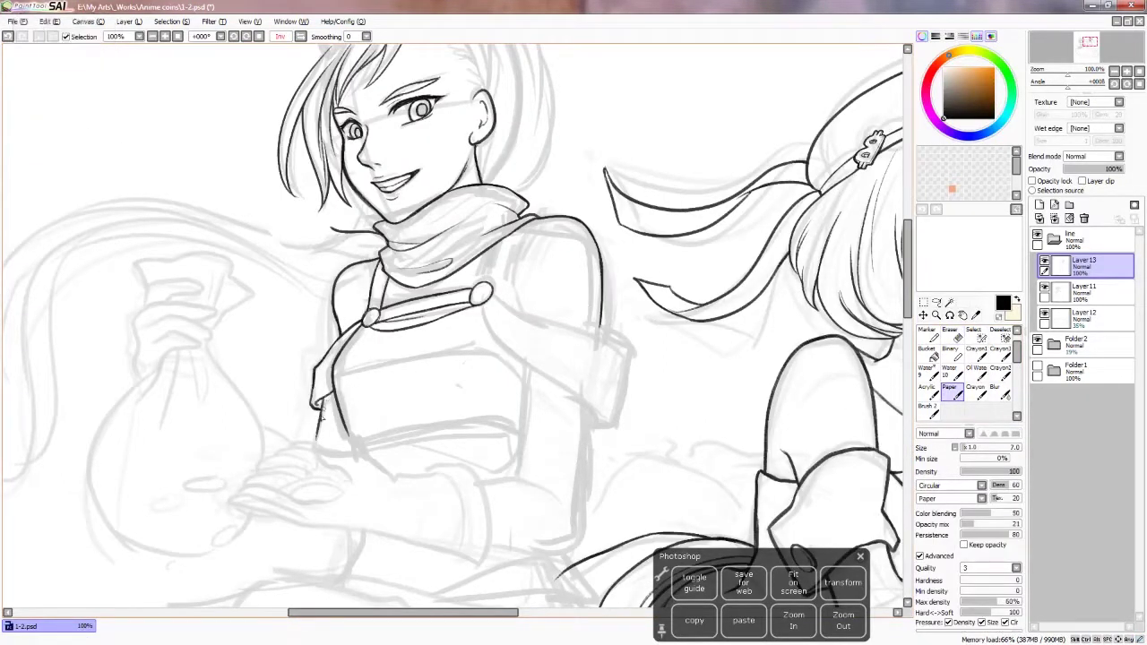
key("ctrl+z")
key("h")
key("e")
key("b")
key("ctrl+z")
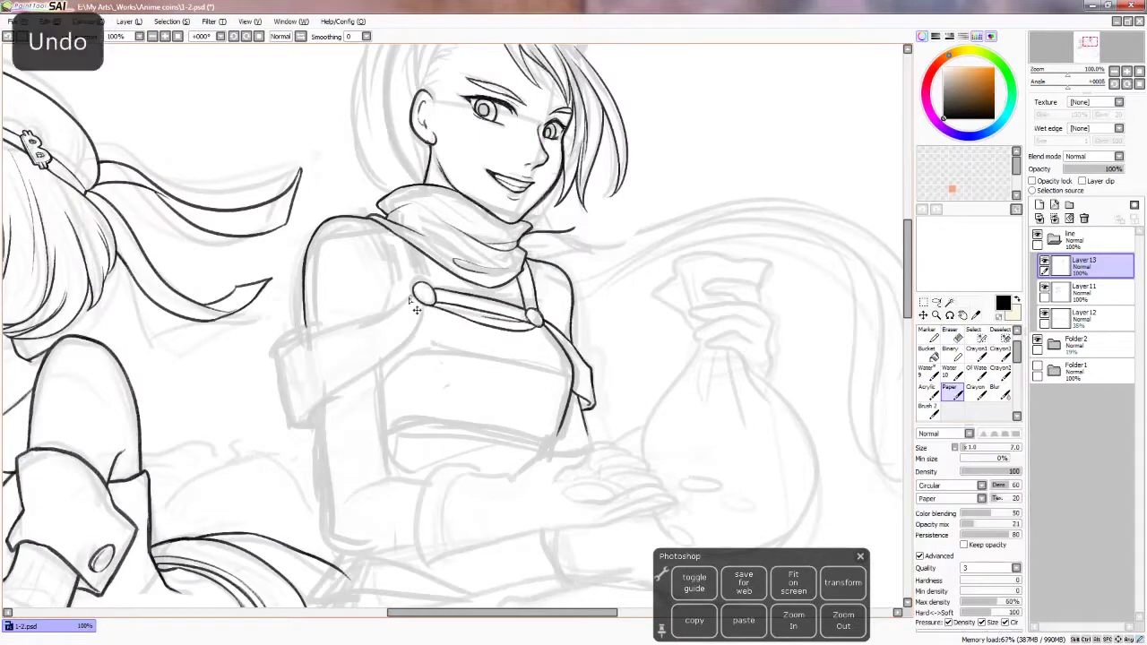
Ink the draped cloth from the near chest button around the near upper arm, using a size 6 brush for its folded hem
mouse_move(414, 297)
left_mouse_down()
mouse_move(284, 363)
mouse_move(285, 425)
mouse_move(318, 423)
left_mouse_up()
key("ctrl+z")
key("ctrl+z")
key("bracketleft")
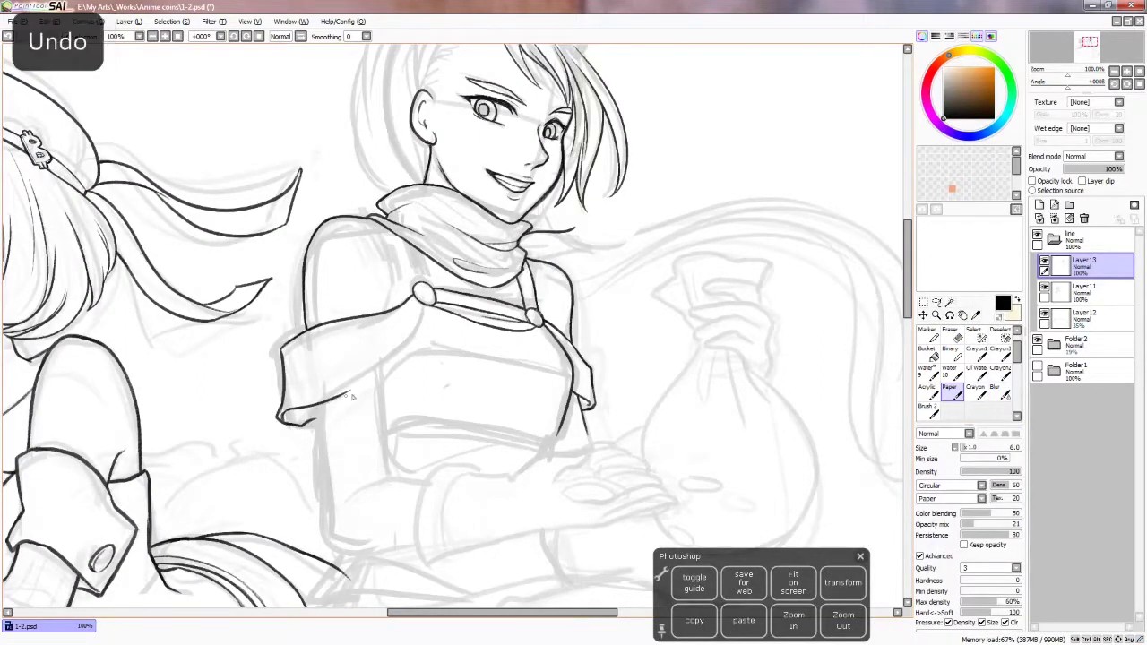
left_click_drag(427, 311, 363, 376)
key("bracketright")
key("ctrl+z")
key("h")
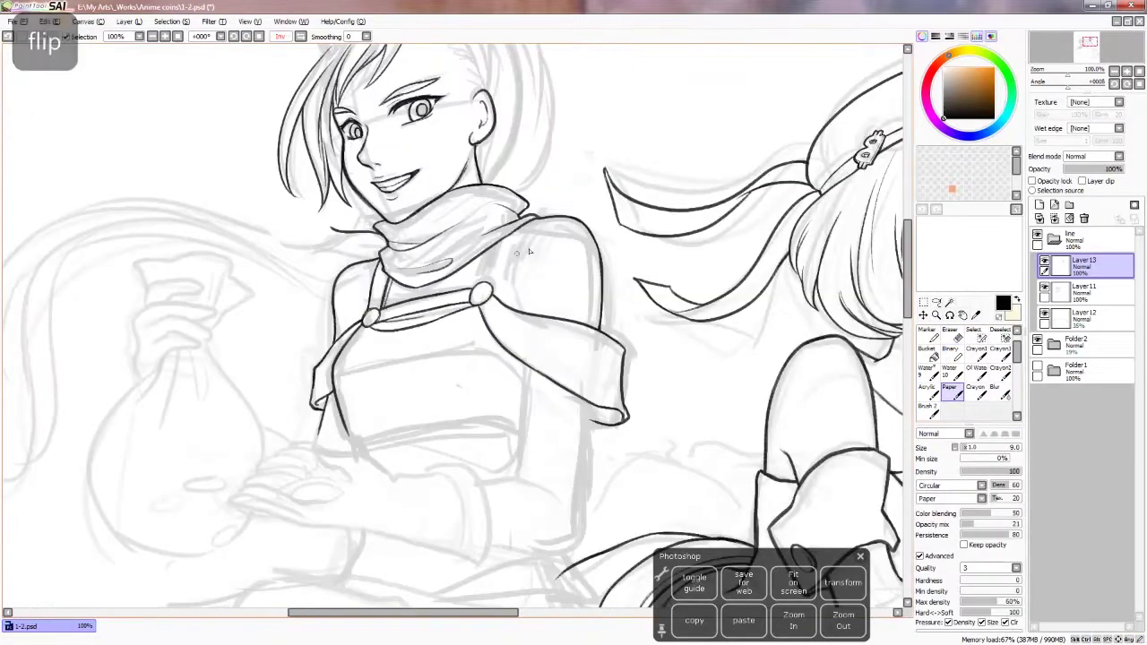
Ink the near shoulder strap between the scarf and the chest button with a size 8 brush
key("ctrl+z")
left_click_drag(550, 220, 502, 301)
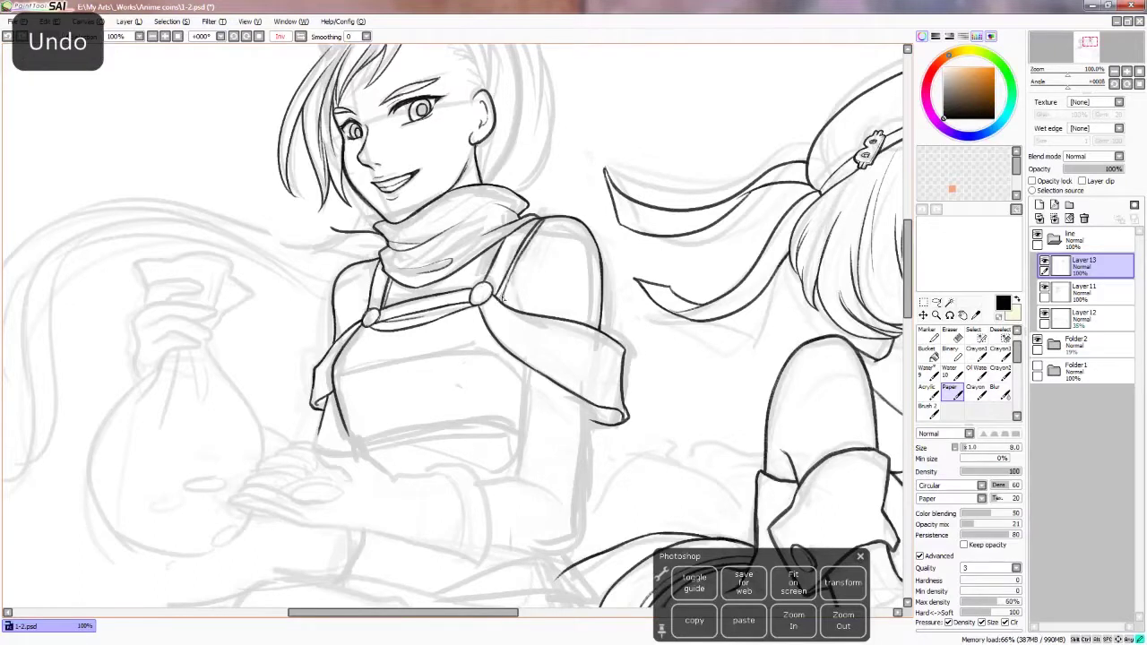
key("h")
key("h")
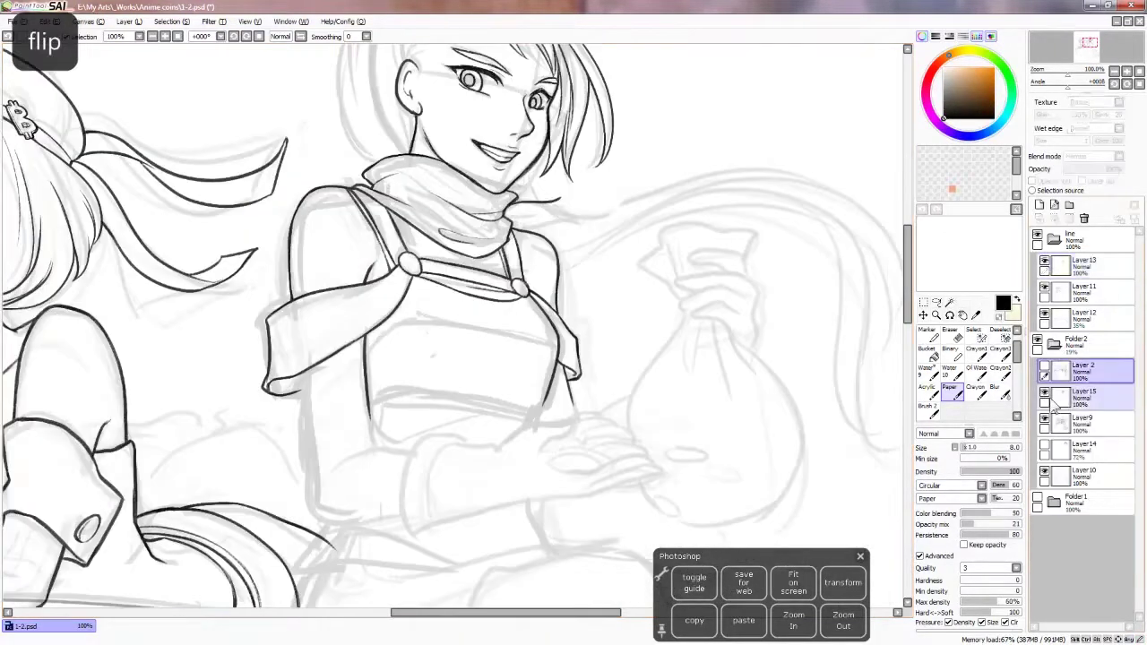
Select the sketched near forearm and hand on Layer9, then raise and rotate them with a transform
mouse_move(305, 516)
left_mouse_down()
mouse_move(609, 494)
mouse_move(305, 394)
left_mouse_up()
key("ctrl+t")
left_click_drag(578, 463, 663, 440)
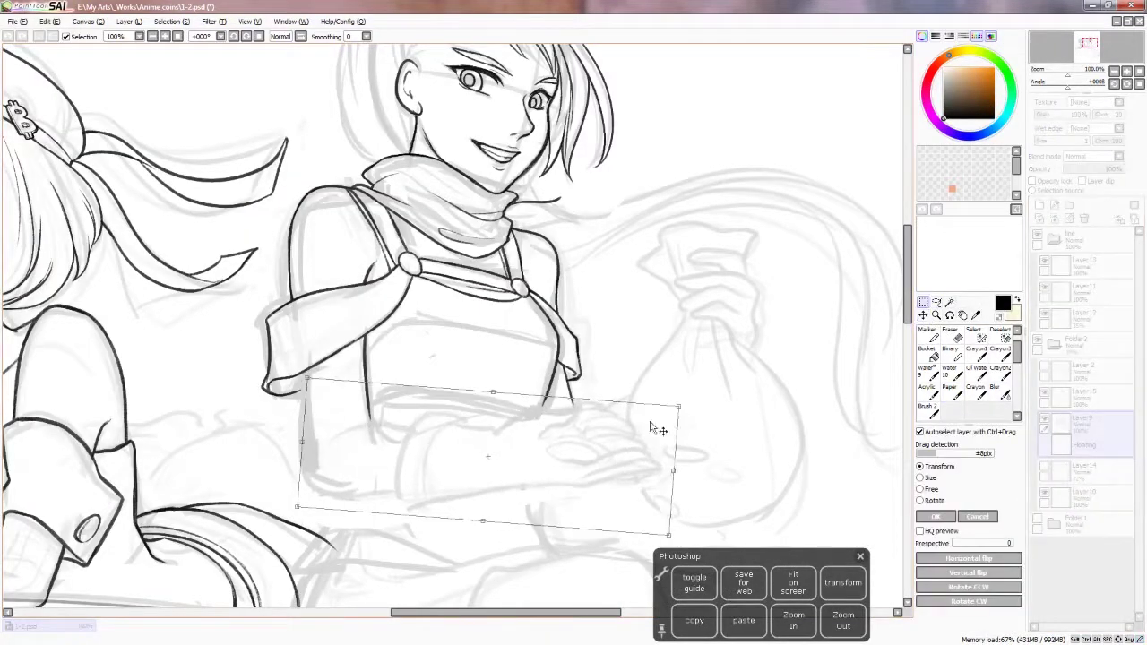
key("Return")
left_click_drag(776, 463, 781, 438)
left_click_drag(529, 461, 647, 465)
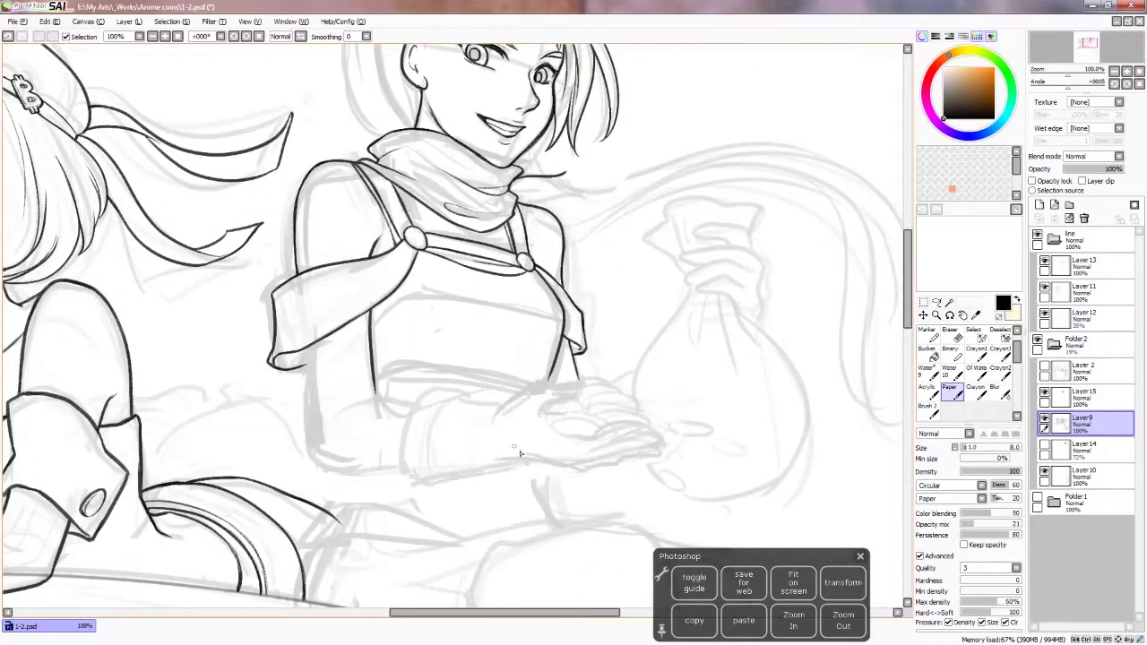
On Layer13, ink the near arm's outer contour below the draped cloth, around the elbow to the glove cuff
key("ctrl+z")
key("ctrl+z")
key("ctrl+z")
key("h")
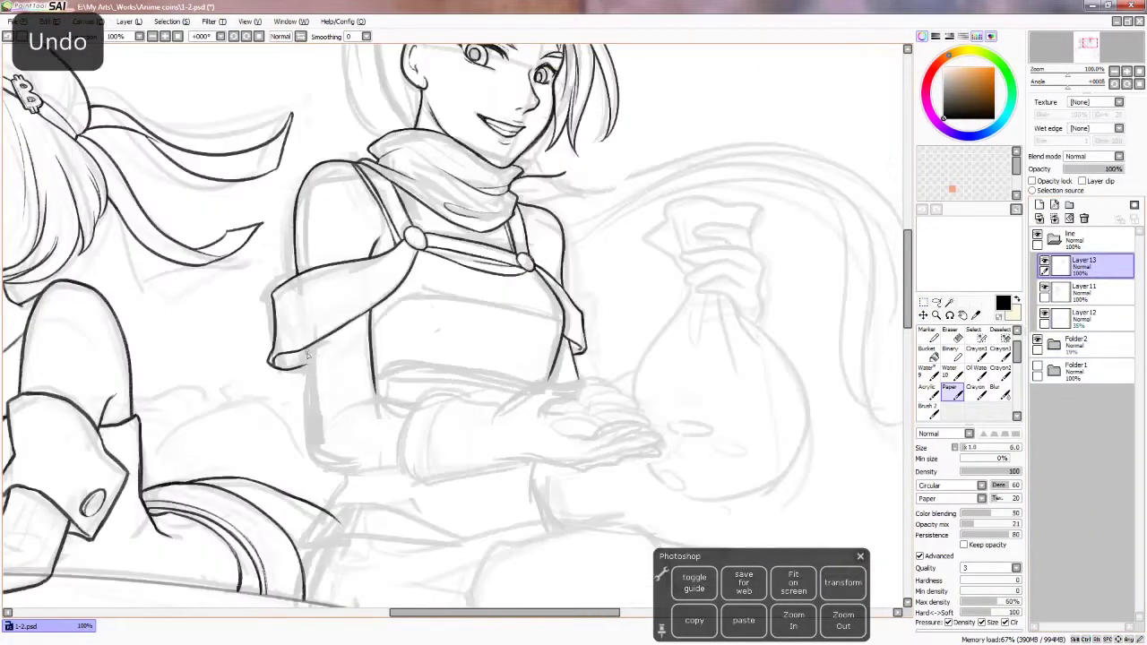
left_click_drag(325, 460, 409, 468)
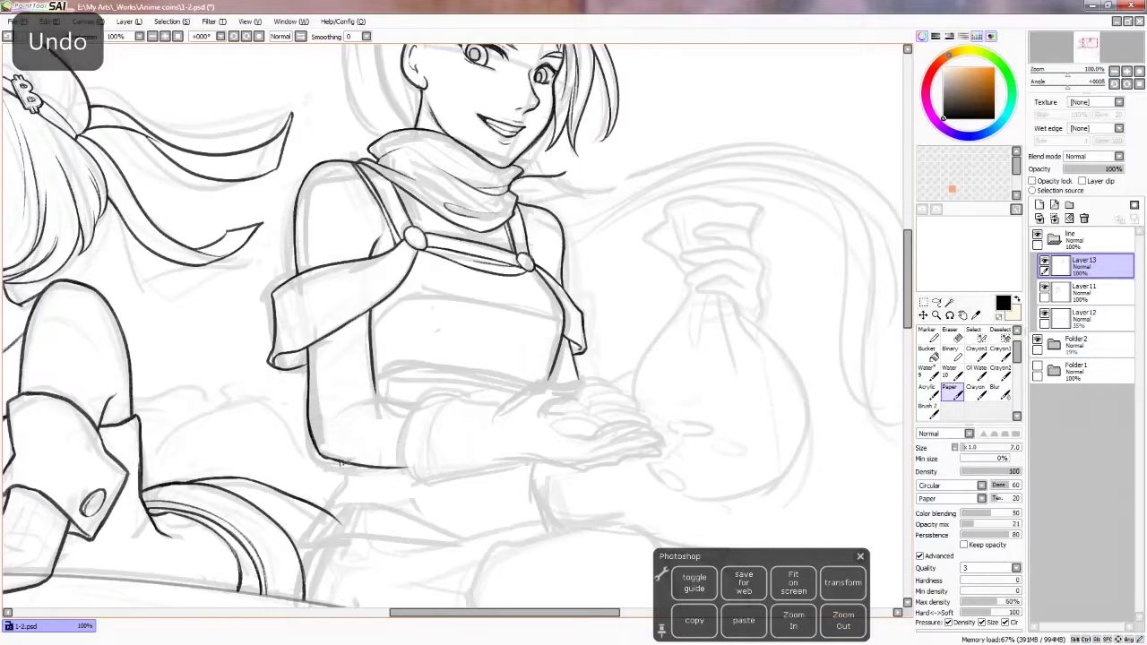
Ink the curved upper edge of the chest garment below the button band with a thin stroke
key("h")
left_click_drag(344, 294, 455, 310)
key("h")
key("h")
key("ctrl+z")
key("h")
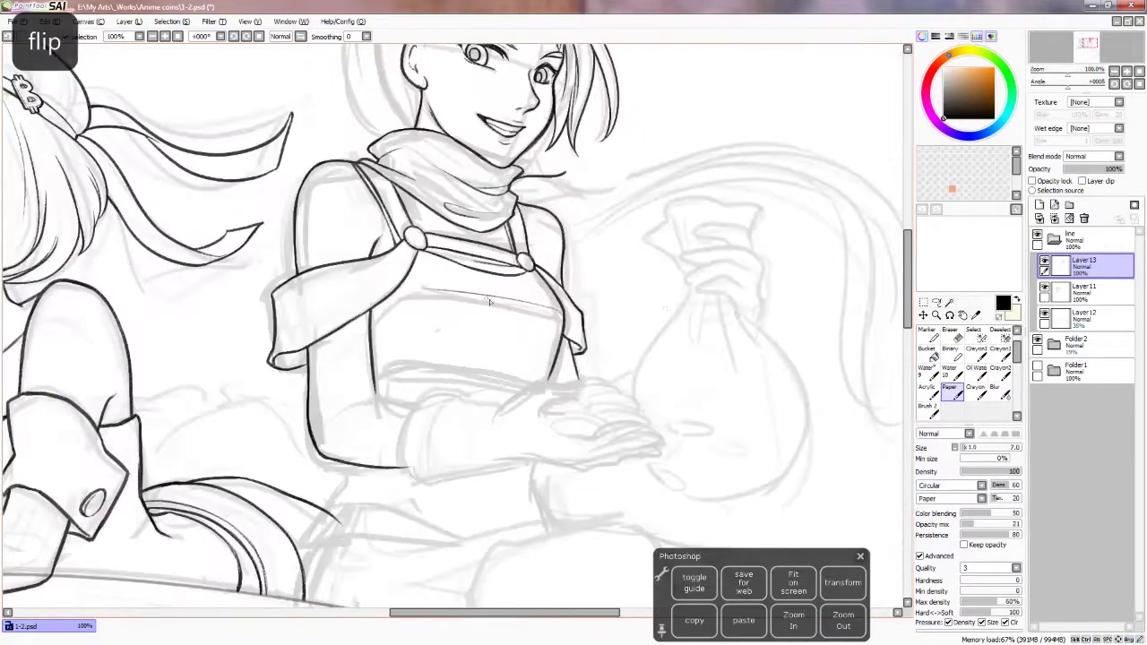
key("ctrl+z")
key("h")
key("[")
Ink the outer contour of the back hair from the crown down to the scarf with a size 7 brush
left_click_drag(504, 72, 607, 239)
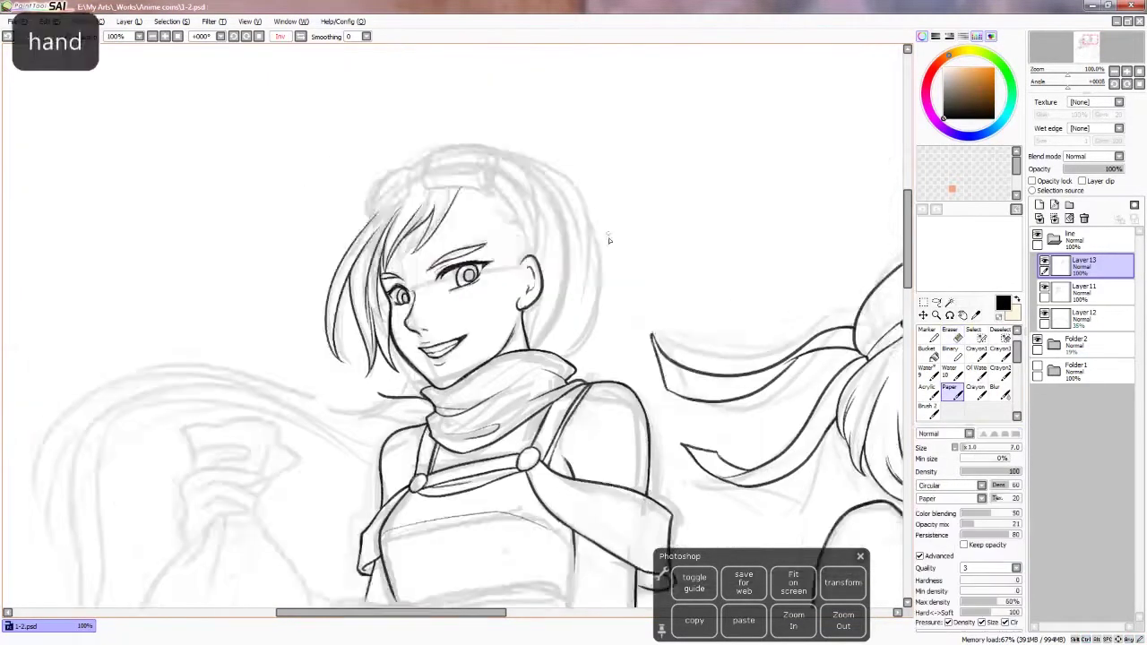
key("h")
key("ctrl+z")
key("h")
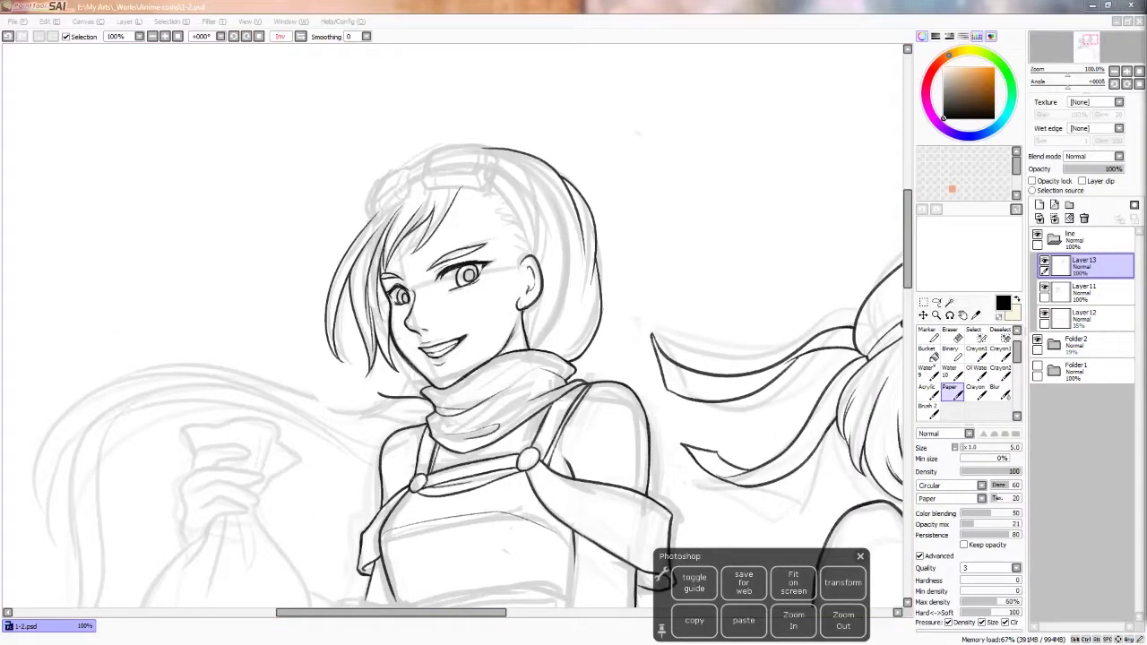
Ink the inner strands of the back hair behind the ear with a size 5 brush
key("h")
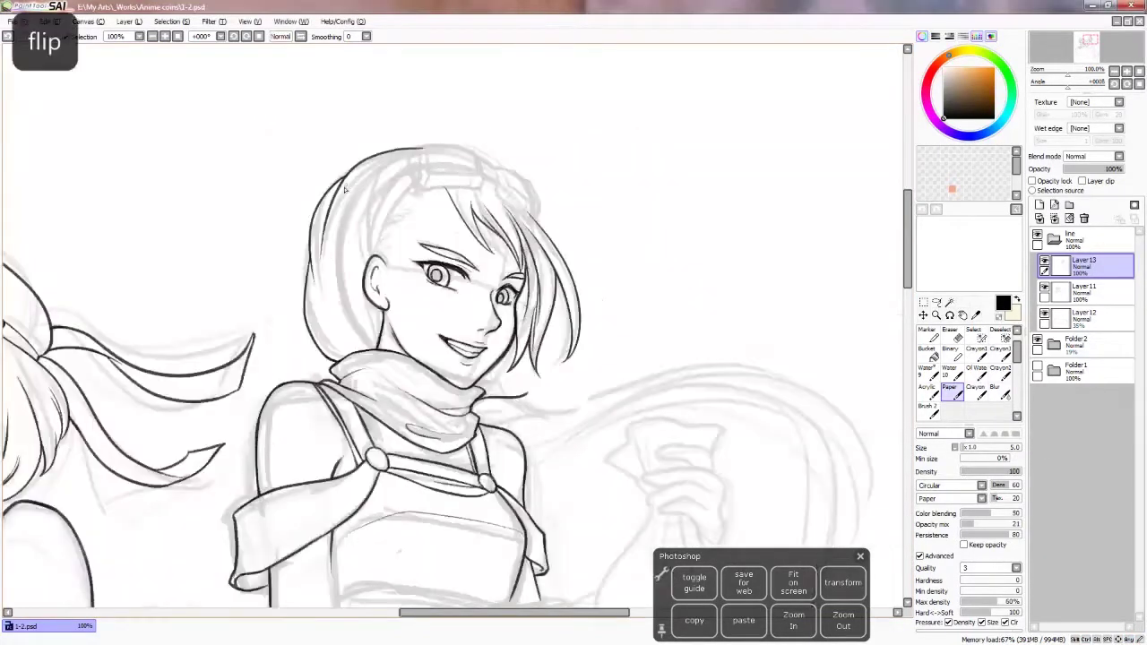
key("ctrl+z")
left_click_drag(404, 152, 354, 295)
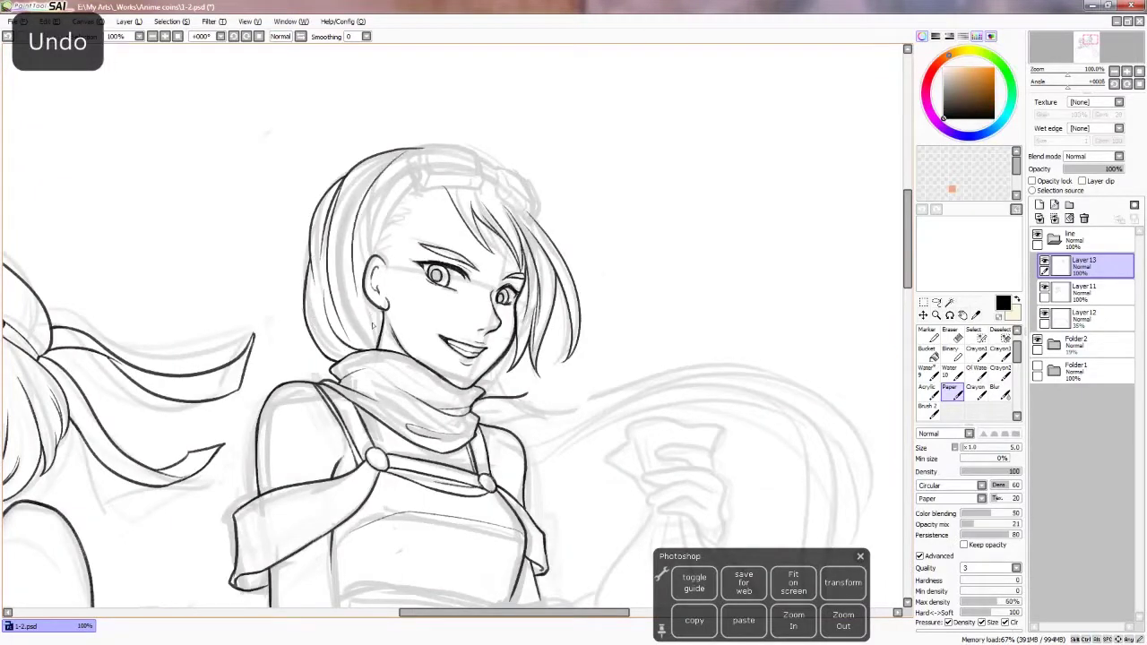
Ink more inner strands of the back hair between the crown and the scarf with a size 5 brush
left_click_drag(371, 349, 360, 234)
key("ctrl+z")
left_click_drag(394, 160, 374, 258)
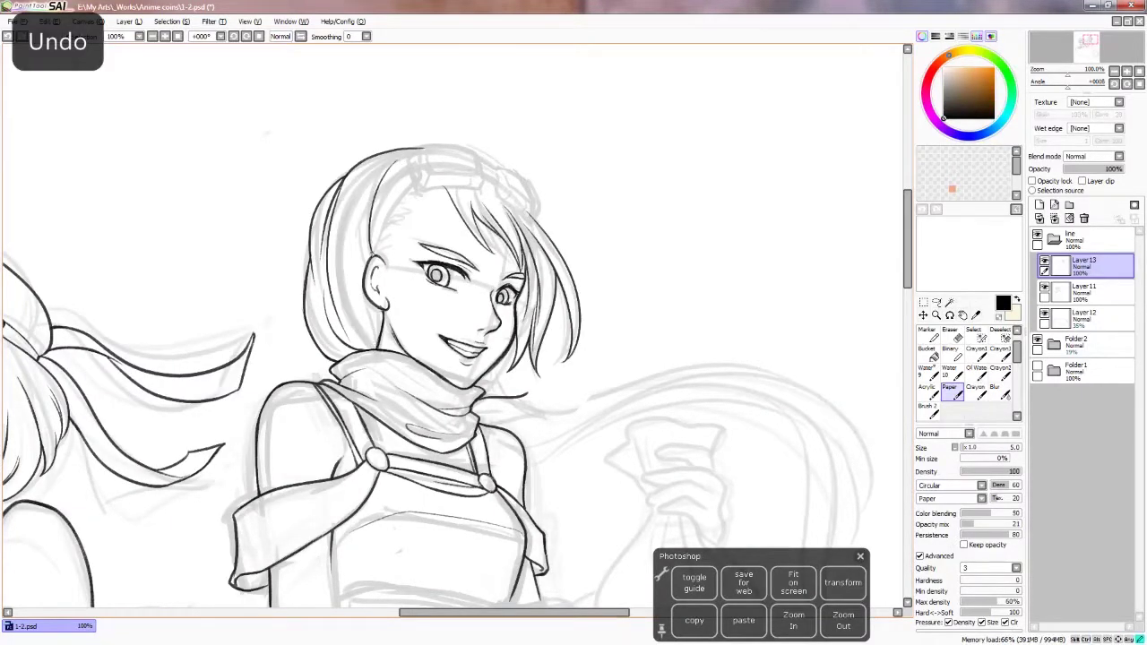
mouse_move(383, 158)
left_mouse_down()
mouse_move(373, 281)
mouse_move(328, 351)
left_mouse_up()
key("ctrl+z")
key("ctrl+z")
Ink the small pointed scarf end beside the neck, checking the shape in the mirrored view
key("h")
key("ctrl+z")
mouse_move(379, 391)
left_mouse_down()
mouse_move(401, 421)
mouse_move(422, 419)
left_mouse_up()
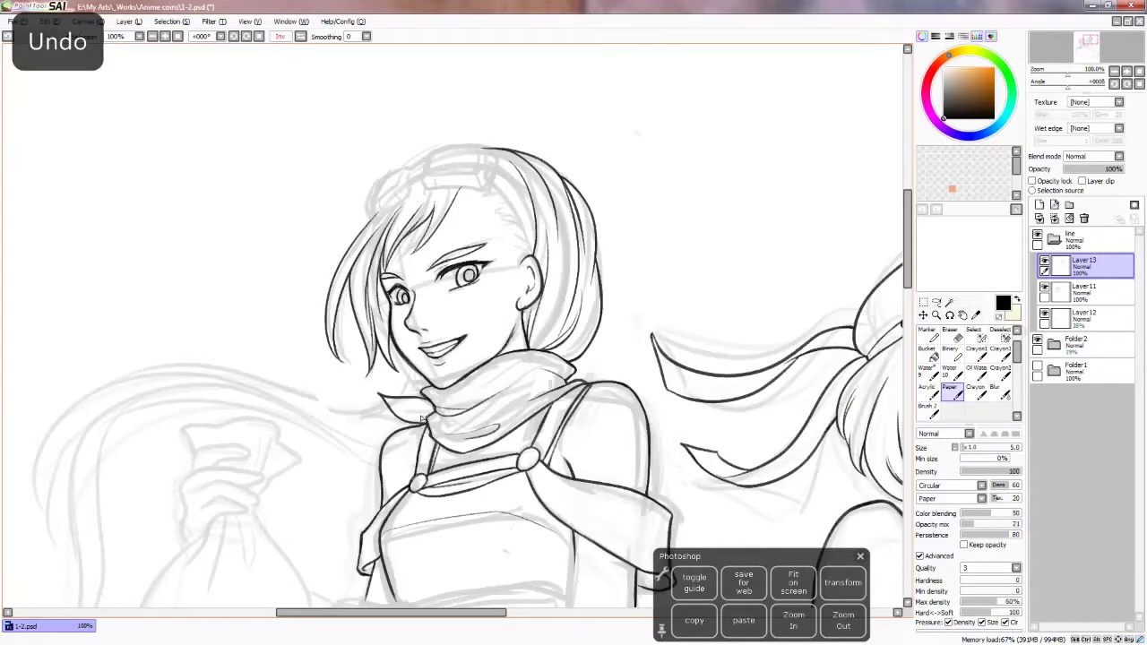
key("ctrl+z")
key("h")
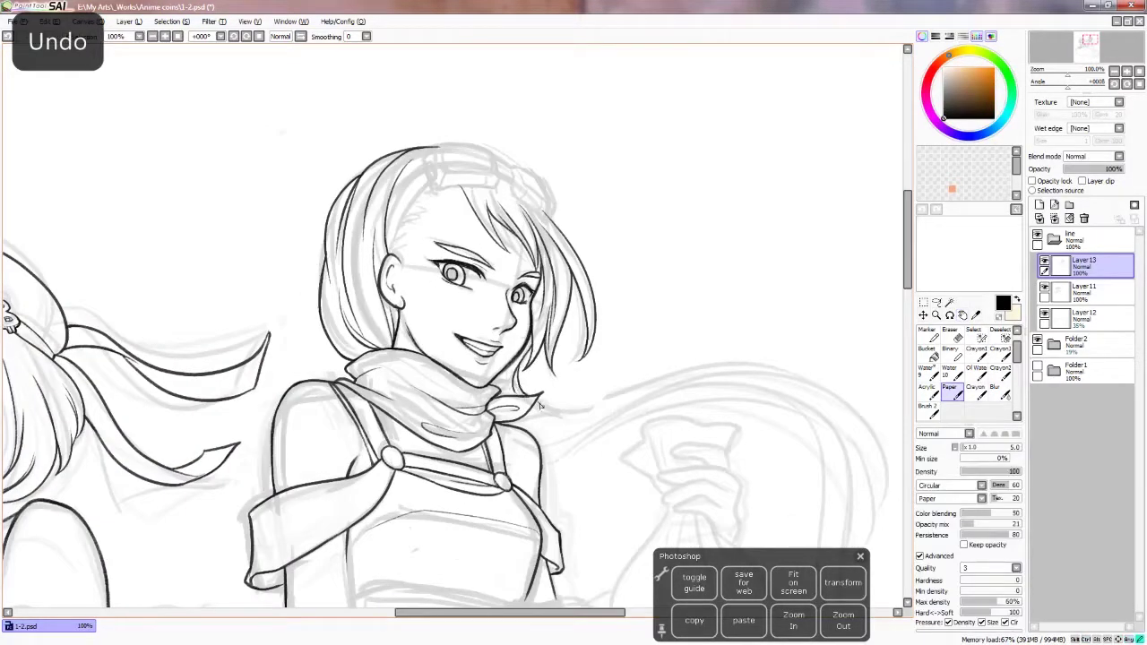
Ink the long scarf tail's sweeping outer contour and its inner edge with a size 7 brush
left_click_drag(540, 406, 873, 461)
key("h")
key("bracketright")
key("ctrl+z")
left_click_drag(341, 471, 389, 363)
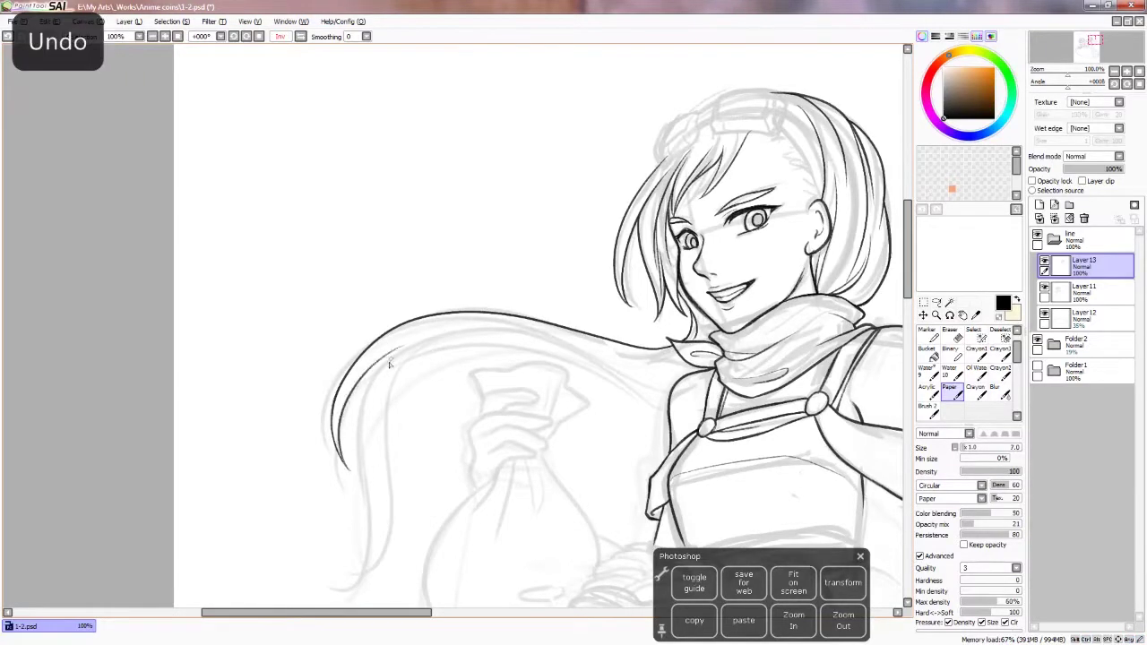
key("h")
key("ctrl+z")
Ink the short swept-back hair strands at the temple above the ear with a size 5 brush
key("bracketleft")
left_click_drag(360, 287, 357, 324)
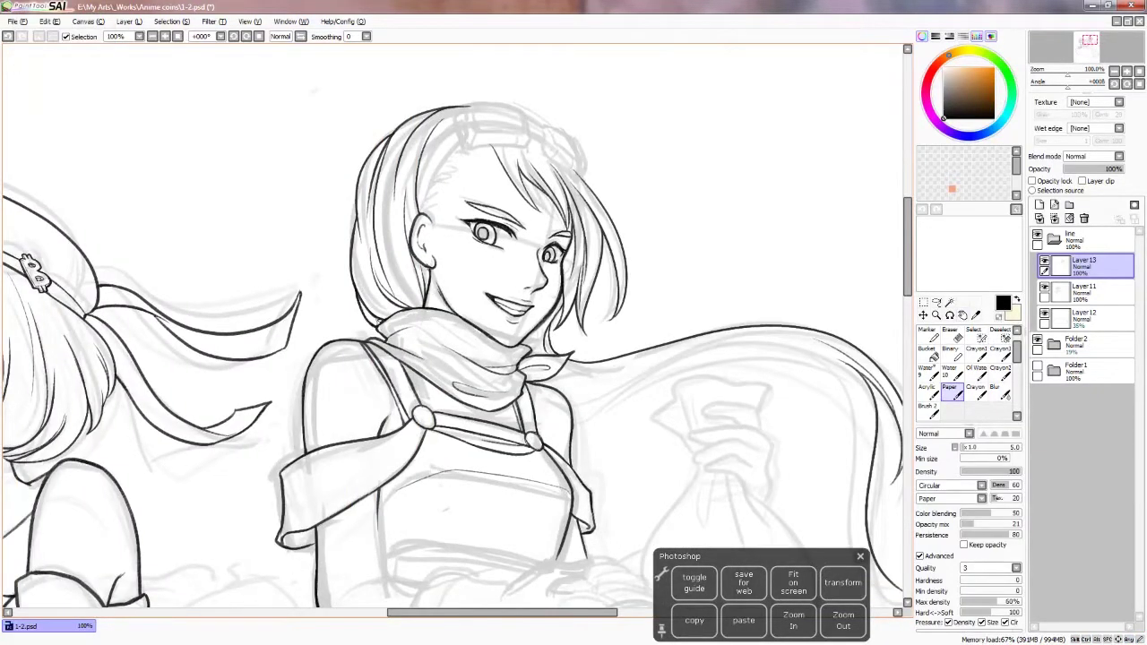
key("ctrl+z")
key("h")
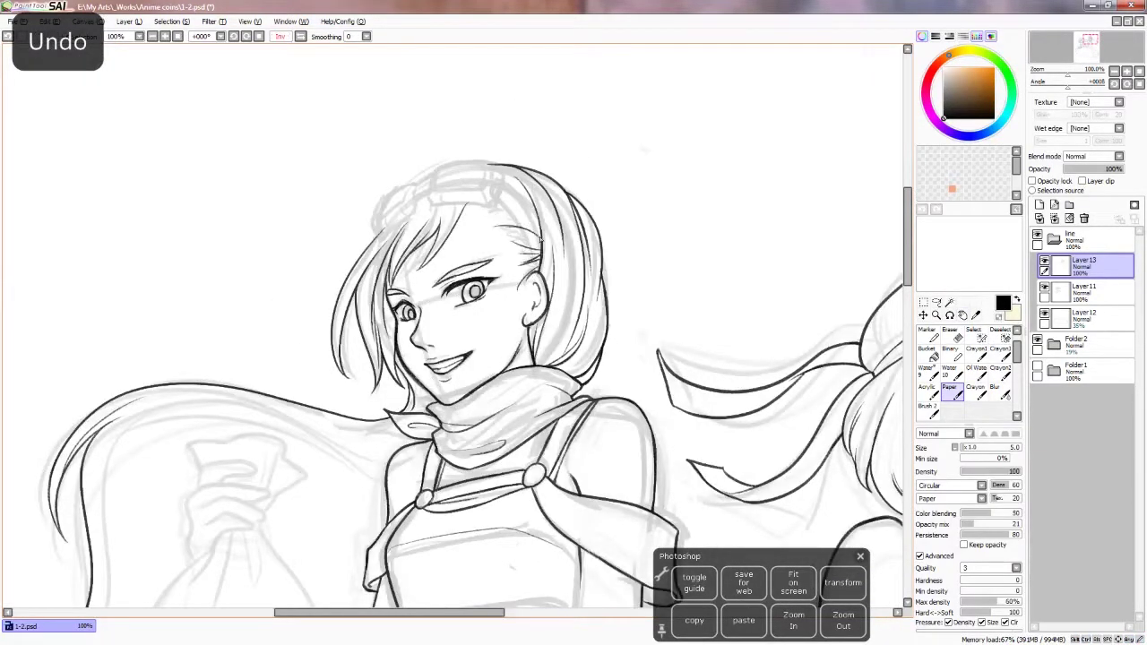
key("ctrl+z")
mouse_move(481, 212)
left_mouse_down()
mouse_move(507, 218)
mouse_move(488, 224)
mouse_move(523, 250)
mouse_move(567, 242)
left_mouse_up()
key("ctrl+z")
Ink the torso's side edge and the near forearm's upper contour up to the glove with a size 5 brush
scroll(501, 269, "down", 5)
key("h")
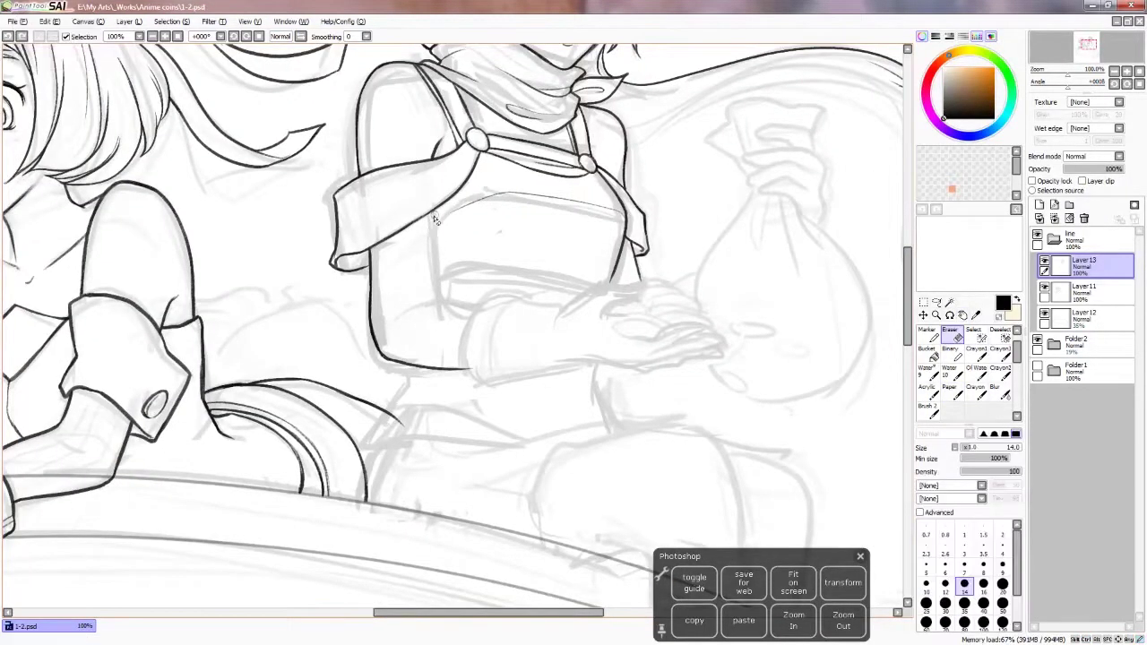
key("ctrl+z")
key("h")
left_click_drag(430, 306, 494, 300)
key("h")
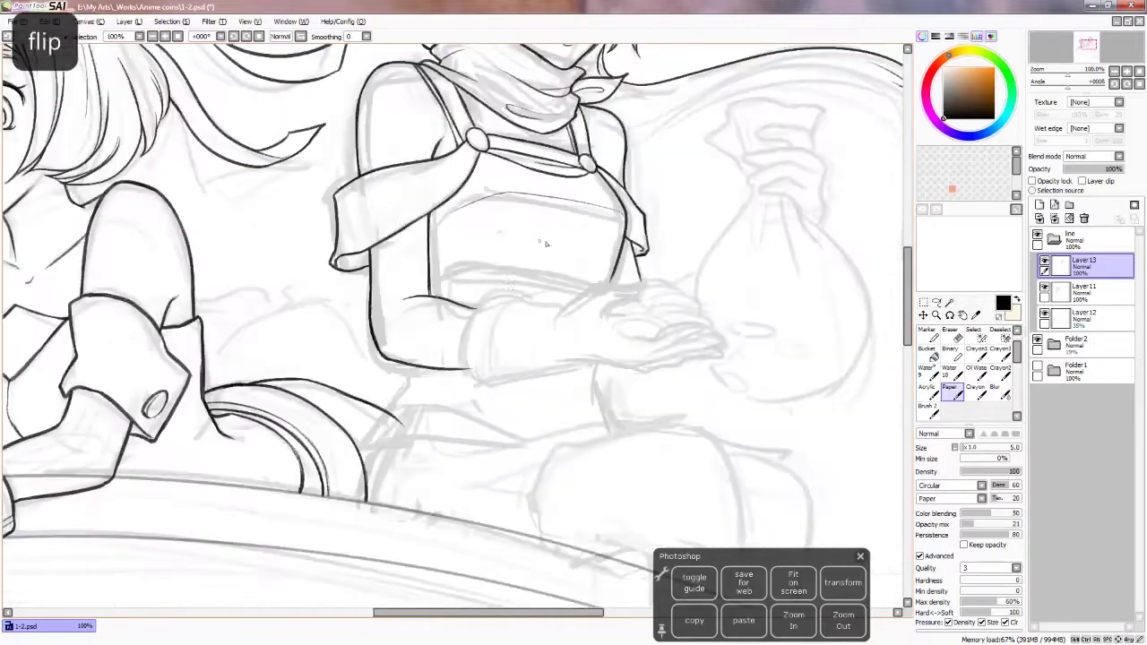
key("h")
key("h")
Ink the near glove's flared cuff and lower contour toward the wrist with a size 7 brush
key("ctrl+z")
key("bracketright")
key("bracketright")
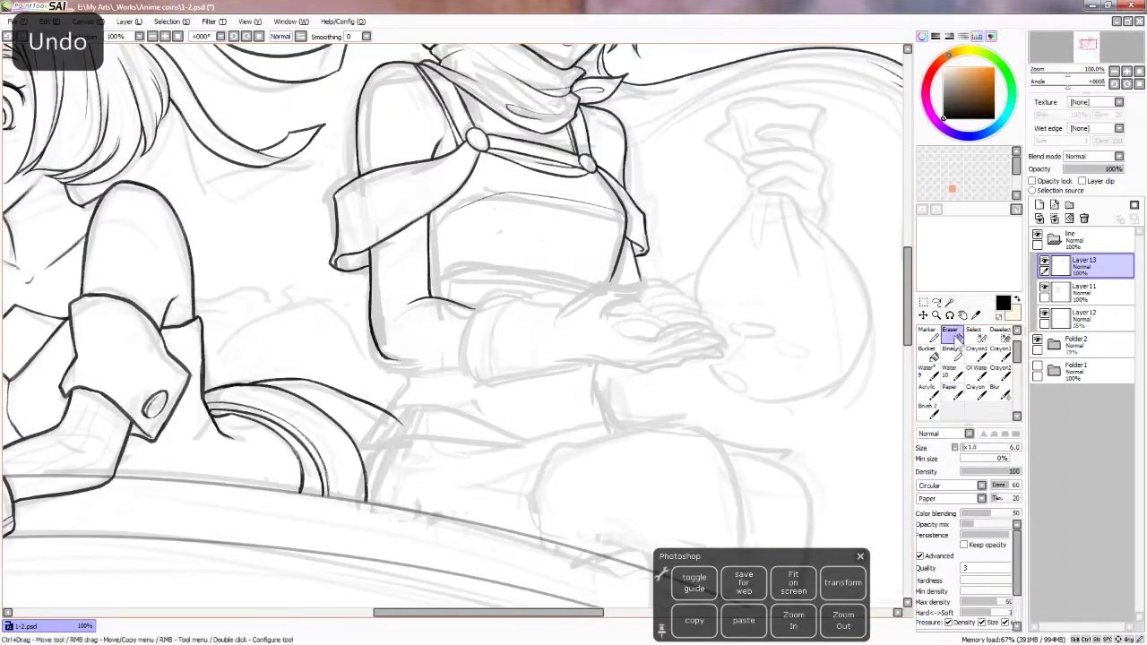
key("ctrl+z")
left_click_drag(516, 297, 461, 365)
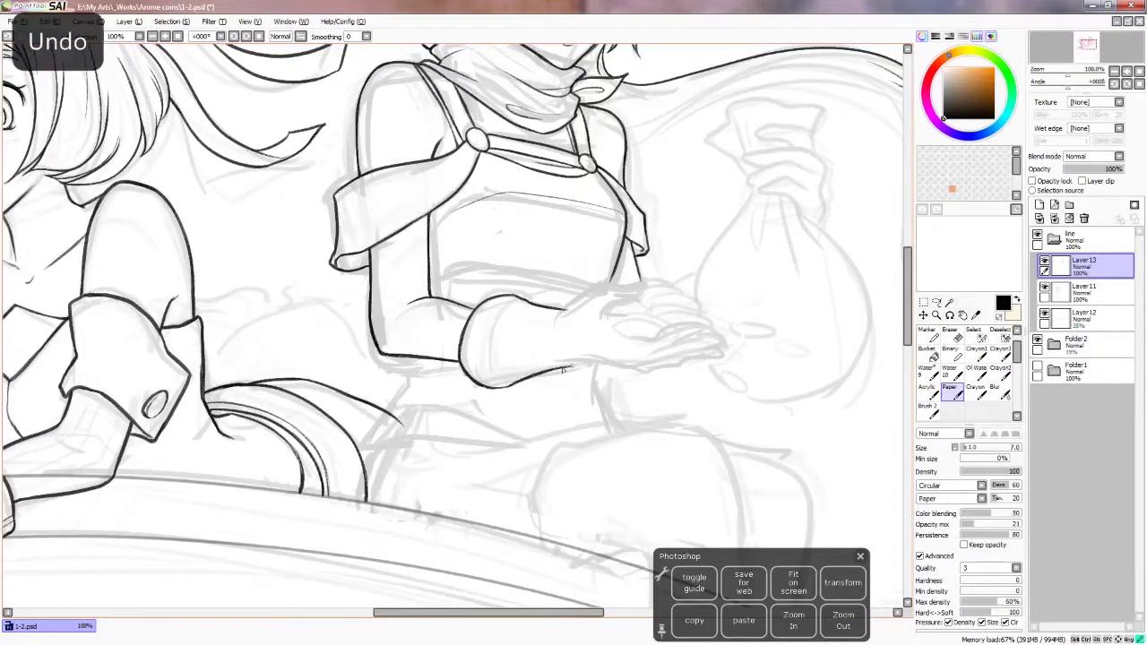
key("ctrl+z")
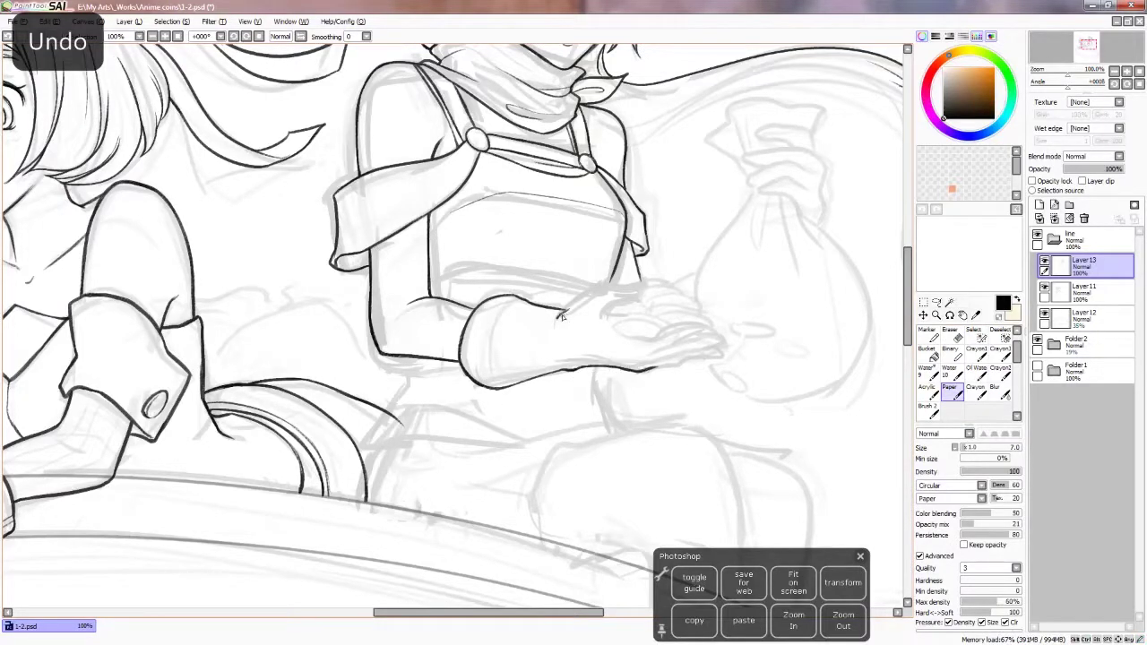
Ink the near gloved hand's thumb, open palm and fingers with a size 7 brush
left_click_drag(562, 315, 630, 298)
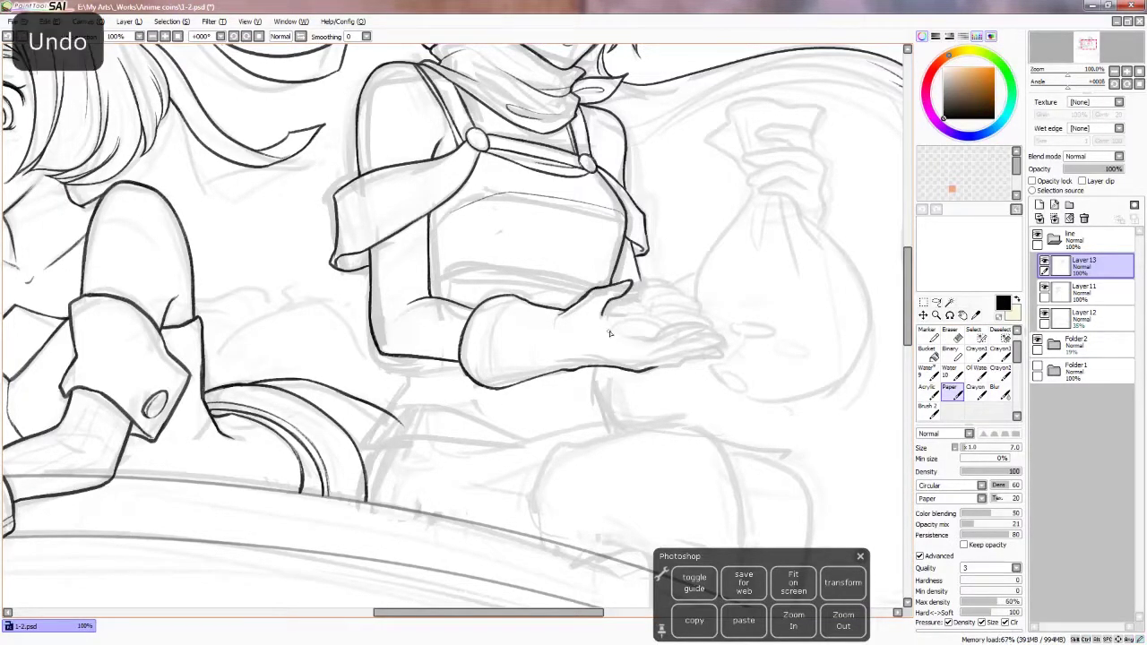
key("ctrl+z")
mouse_move(640, 337)
left_mouse_down()
mouse_move(686, 313)
mouse_move(710, 323)
mouse_move(665, 364)
mouse_move(685, 324)
left_mouse_up()
key("ctrl+z")
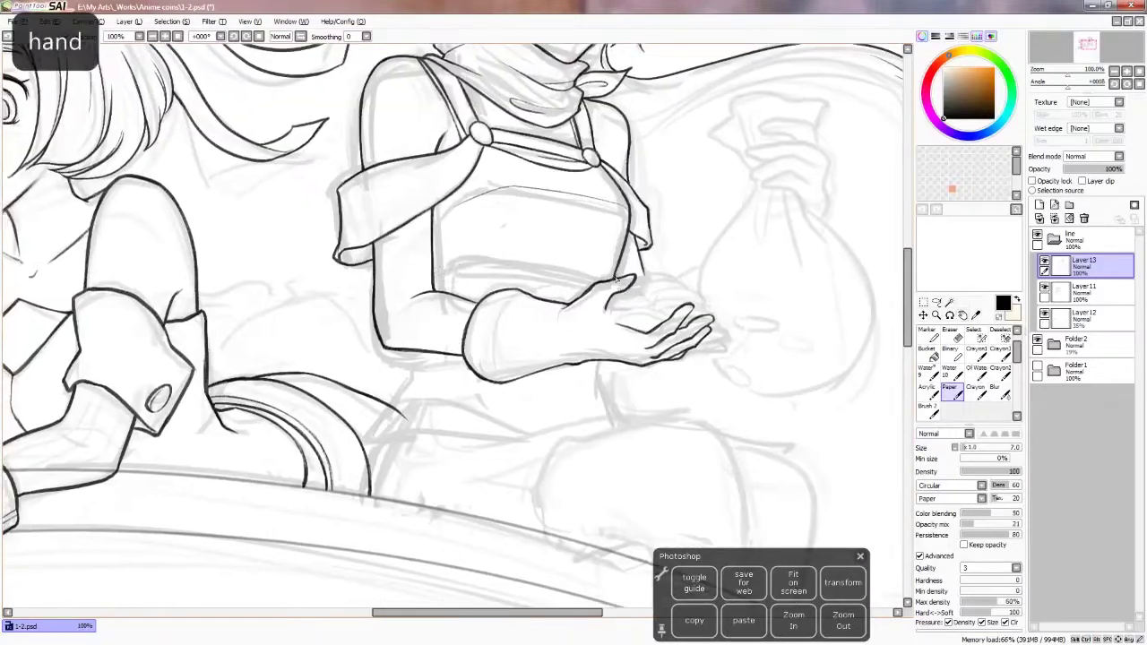
Ink the chest garment's curved lower edge, the near side of the waist and the skirt's upper edge
left_click_drag(564, 267, 638, 278)
key("ctrl+z")
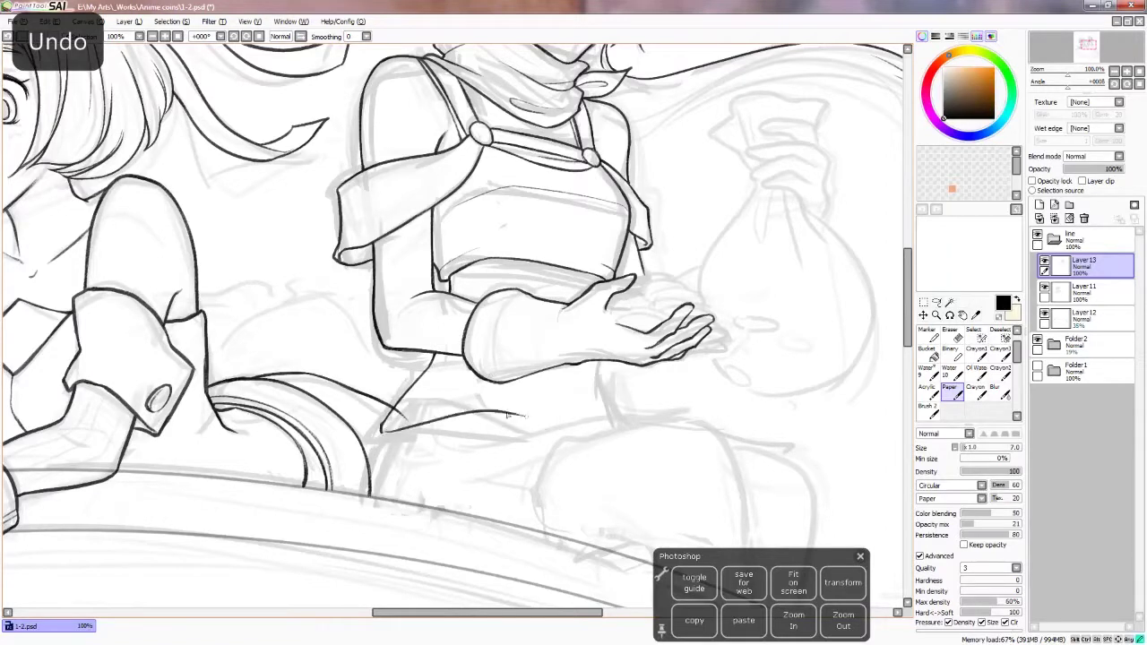
left_click(804, 579)
Ink the fingers and outer contour of the hand gripping the bag's neck, reducing the brush to size 6
key("ctrl+z")
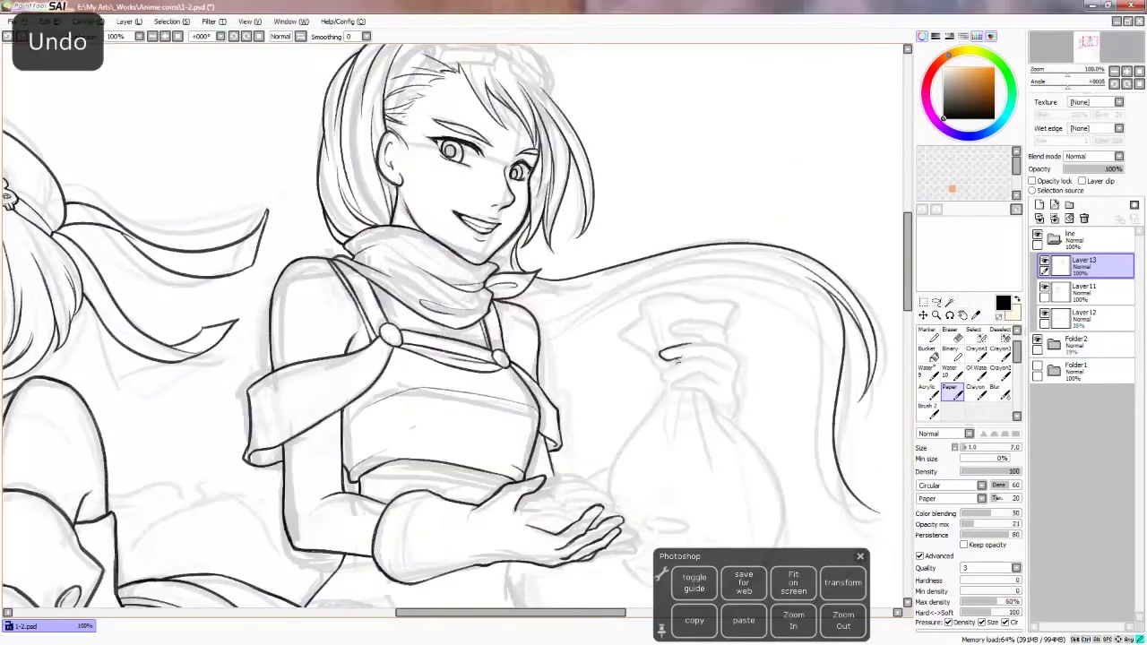
left_click_drag(614, 363, 620, 405)
key("h")
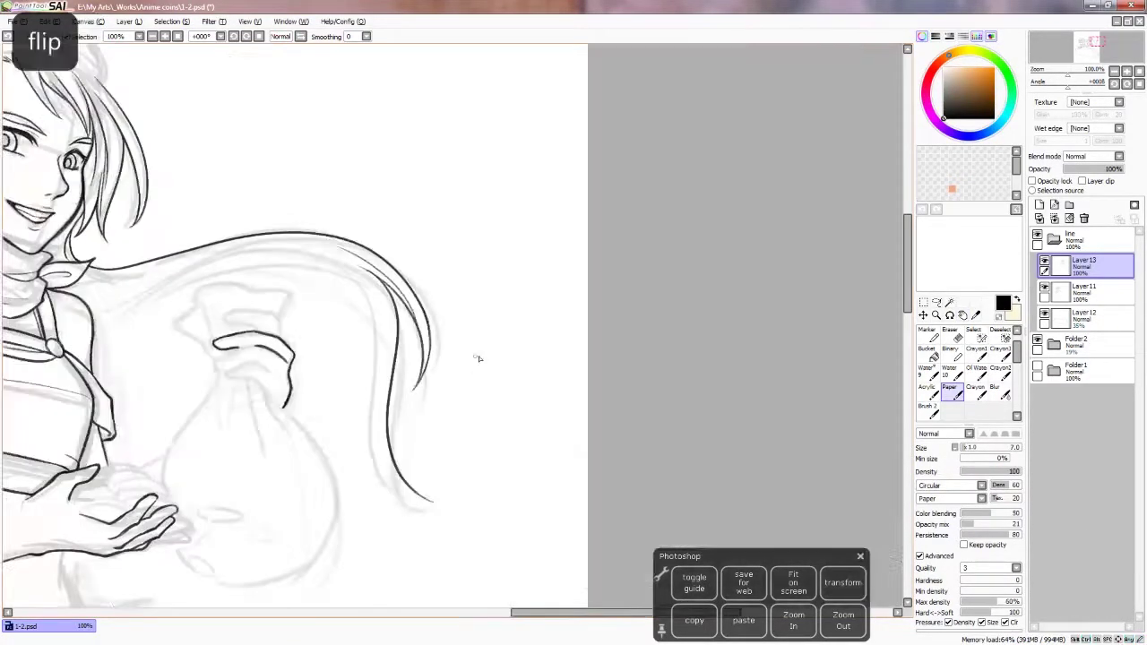
key("ctrl+z")
key("h")
left_click_drag(668, 367, 542, 321)
key("ctrl+z")
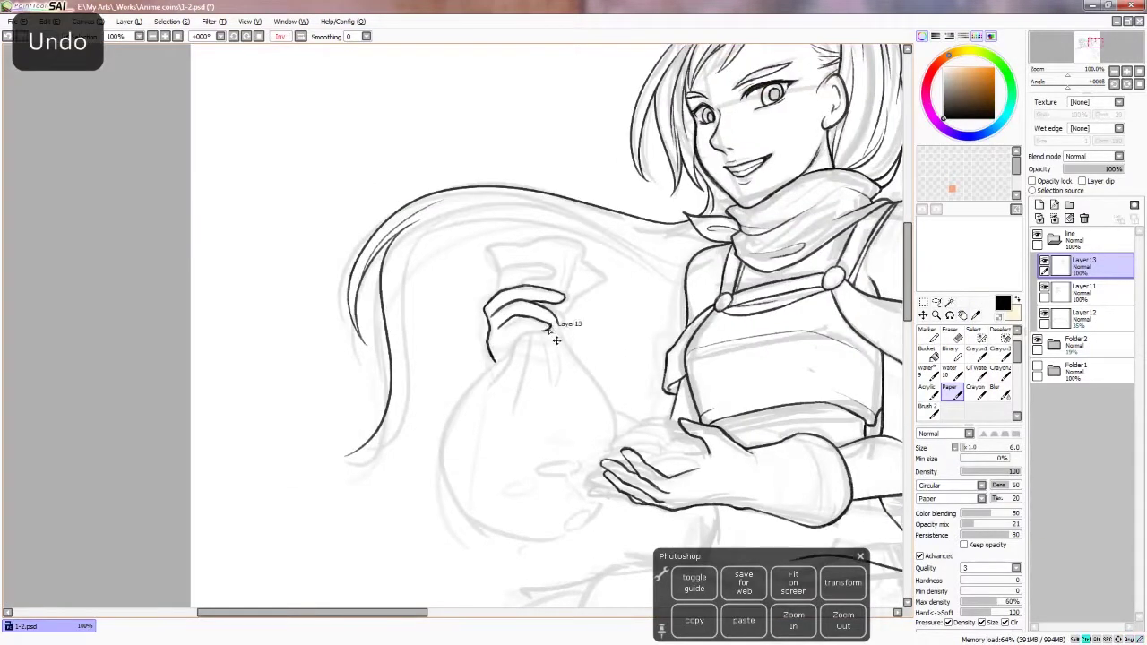
Adjust the gripping hand's fingers and knuckle contour by moving, erasing and redrawing their lines
key("h")
left_click_drag(348, 328, 375, 317)
key("h")
key("e")
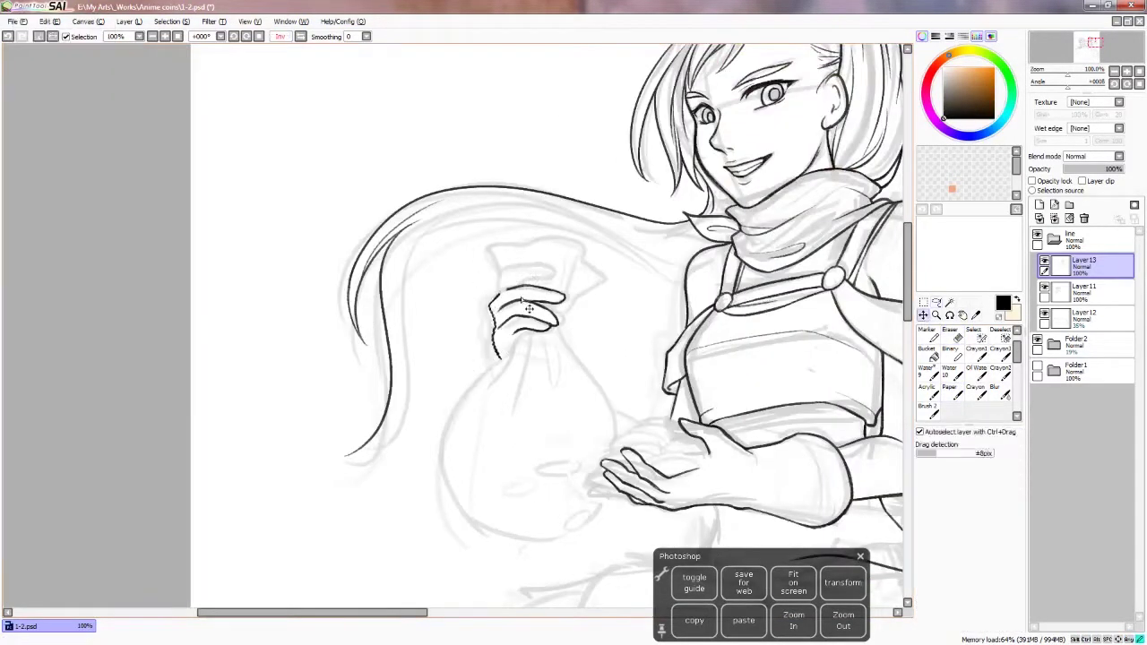
key("b")
key("h")
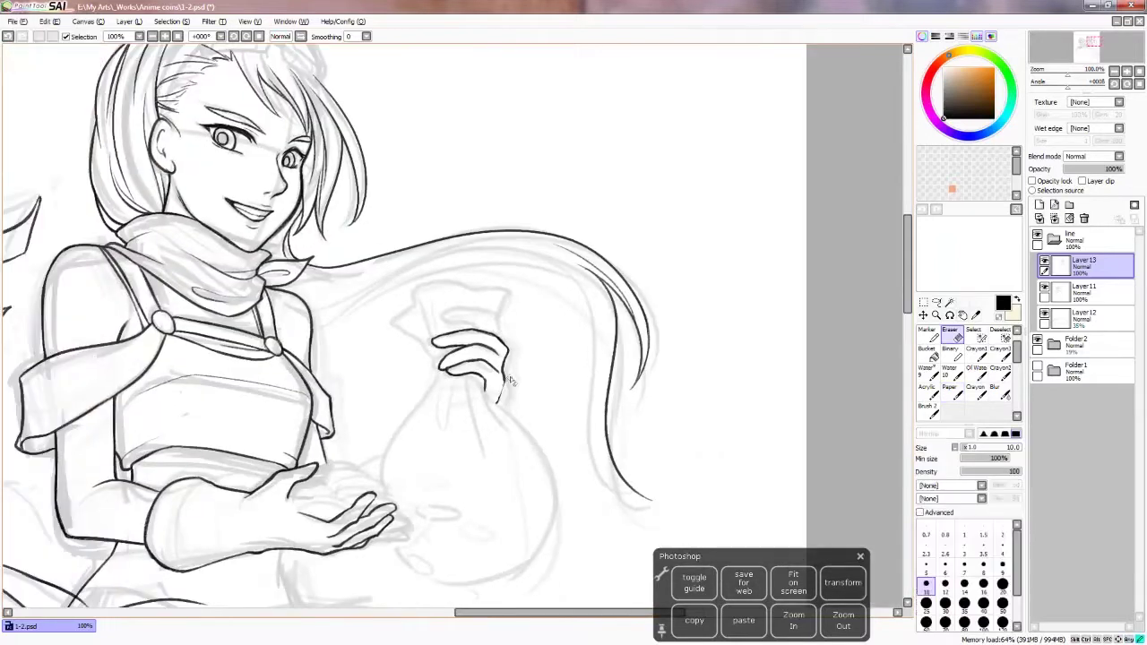
Ink the thumb beside the bag's neck and the bag's ruffled opening above the fingers with a size 7 brush
key("h")
key("ctrl+z")
left_click_drag(479, 390, 542, 375)
key("h")
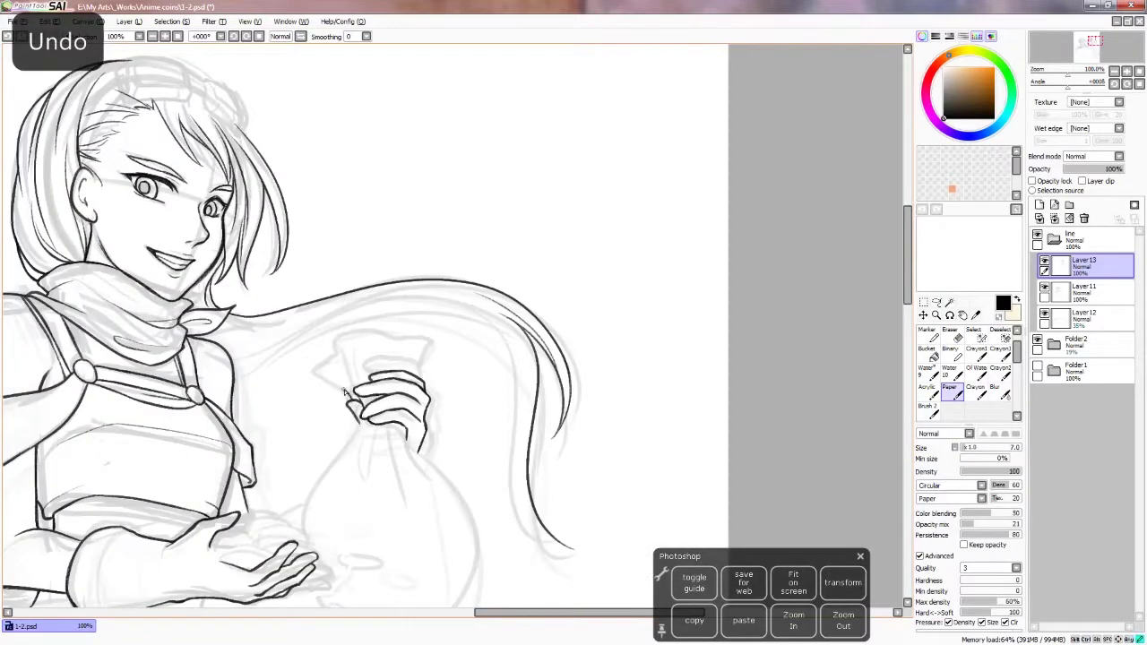
mouse_move(358, 396)
left_mouse_down()
mouse_move(450, 355)
mouse_move(402, 352)
mouse_move(435, 375)
mouse_move(416, 345)
left_mouse_up()
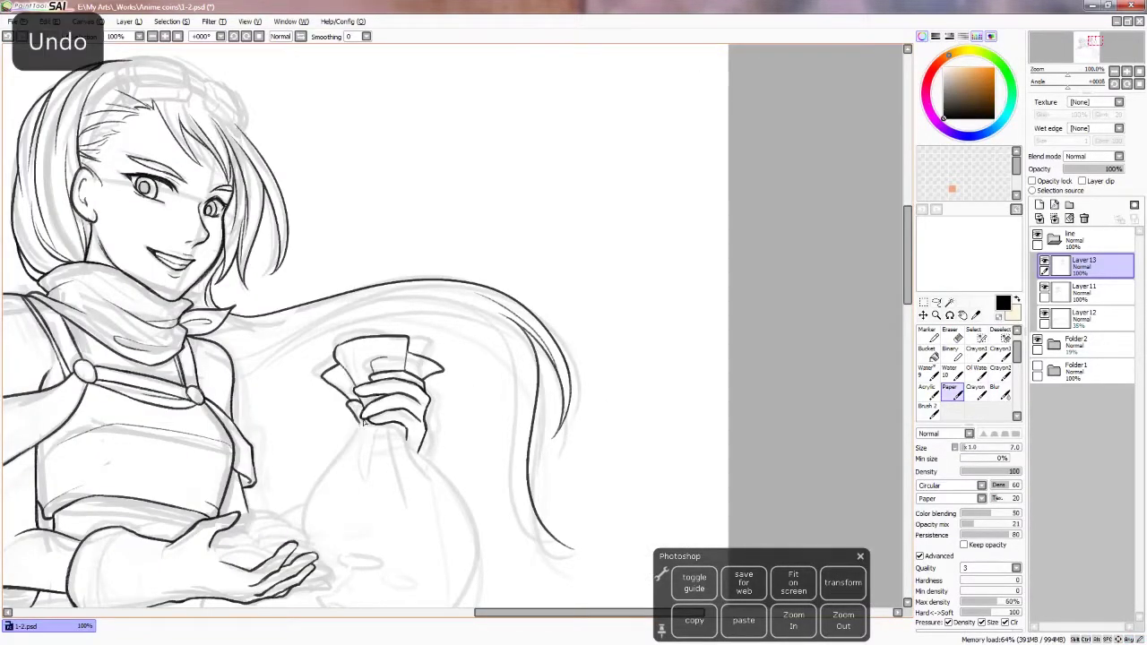
key("h")
Ink the bag's round body on a new layer beneath Layer13 and merge the two layers
key("ctrl+shift+n")
key("ctrl+z")
key("h")
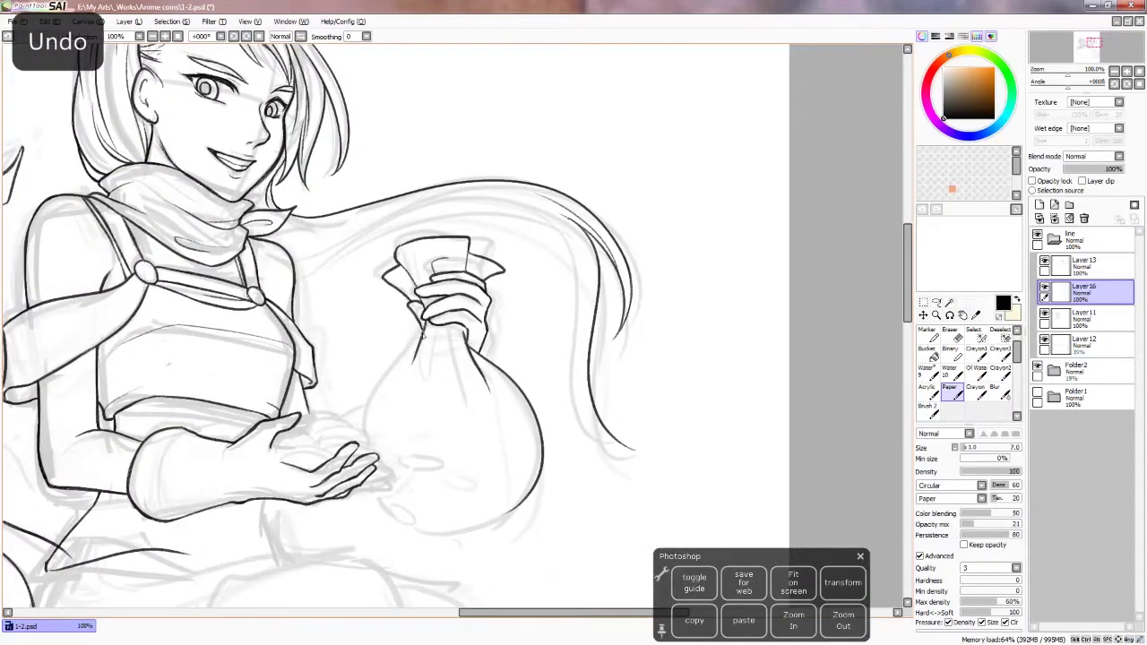
left_click_drag(422, 335, 511, 524)
key("ctrl+e")
Ink the gathered folds below the bag's neck with a size 6 brush
key("h")
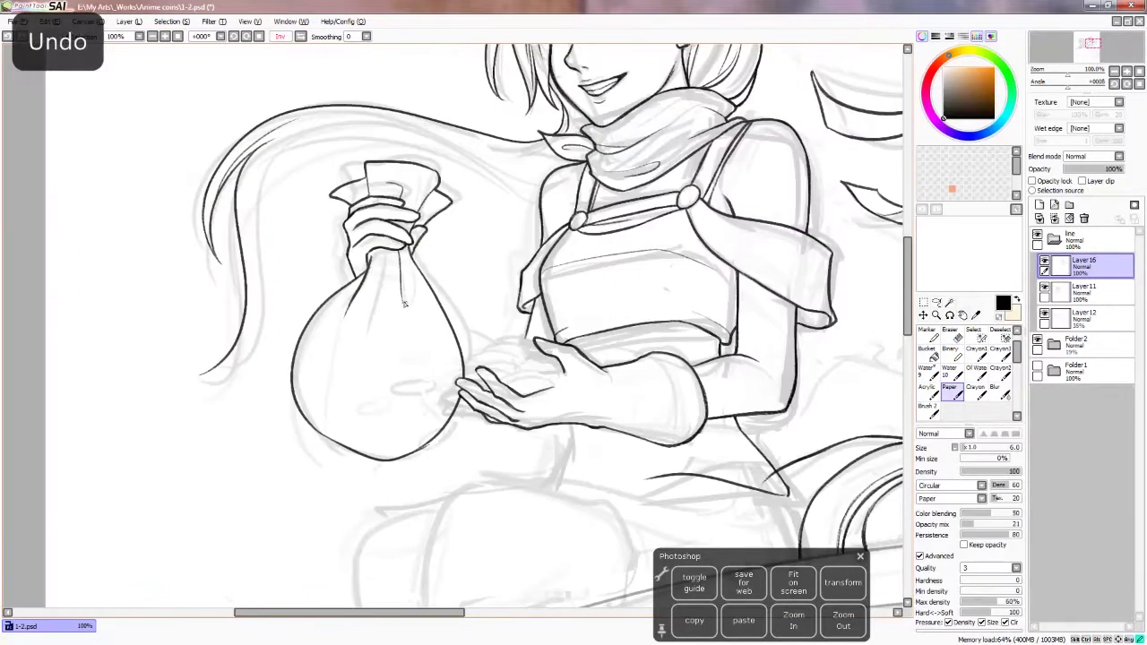
key("h")
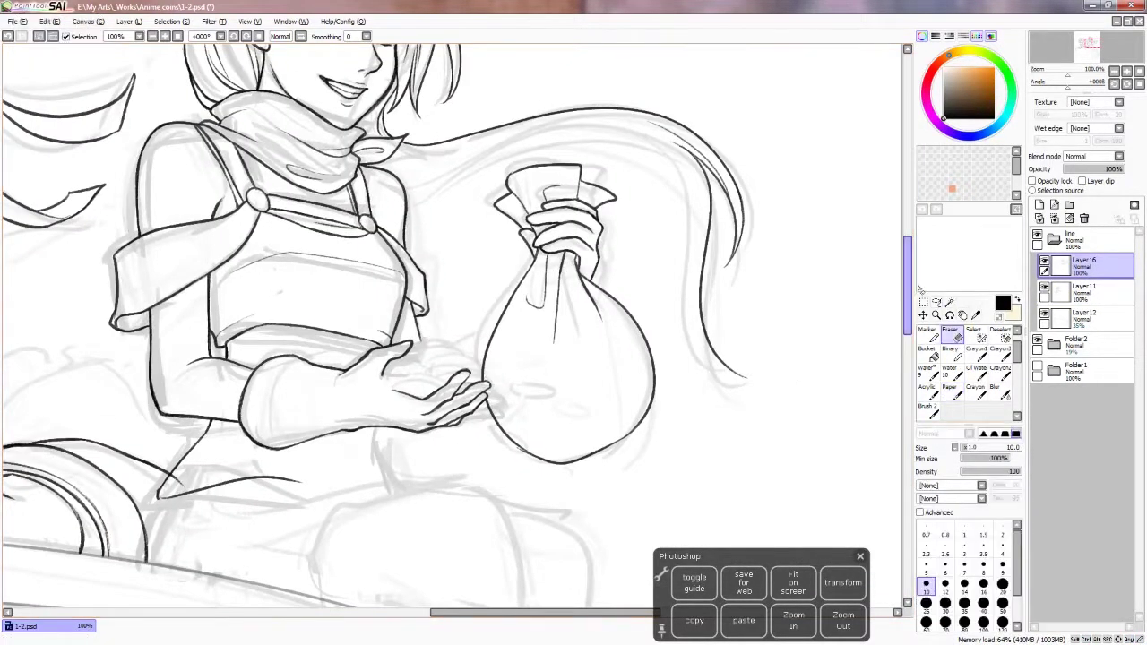
left_click(568, 365, "ctrl")
key("ctrl+z")
Add a new layer on top and shift the bag with its gripping hand closer to the girl's body
key("b")
key("ctrl+shift+n")
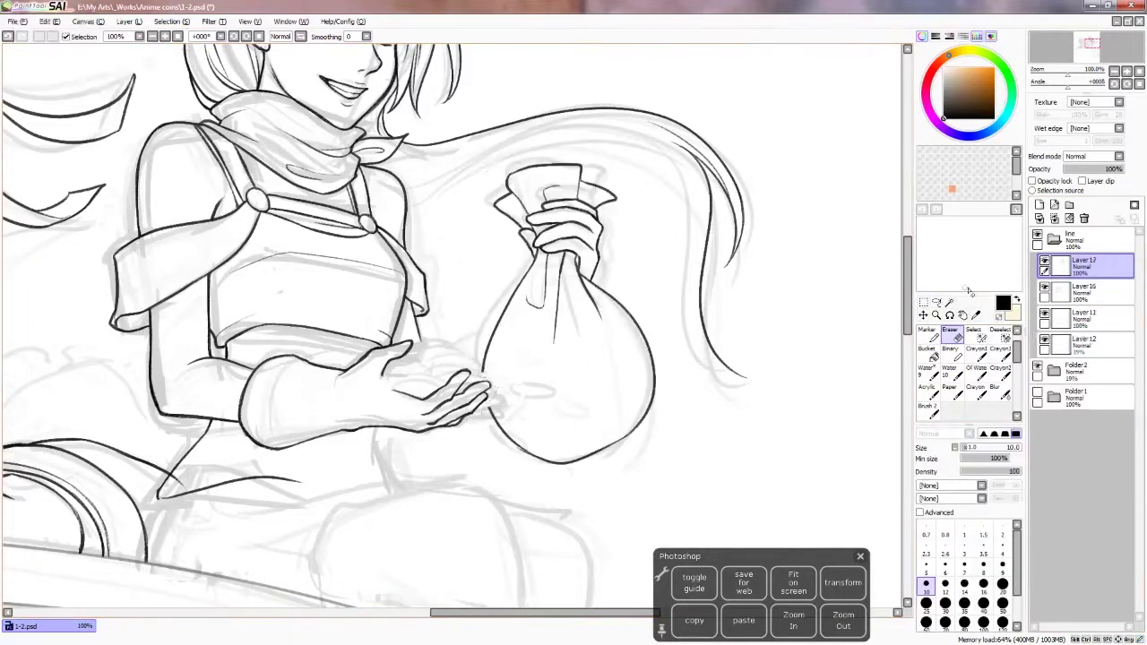
key("e")
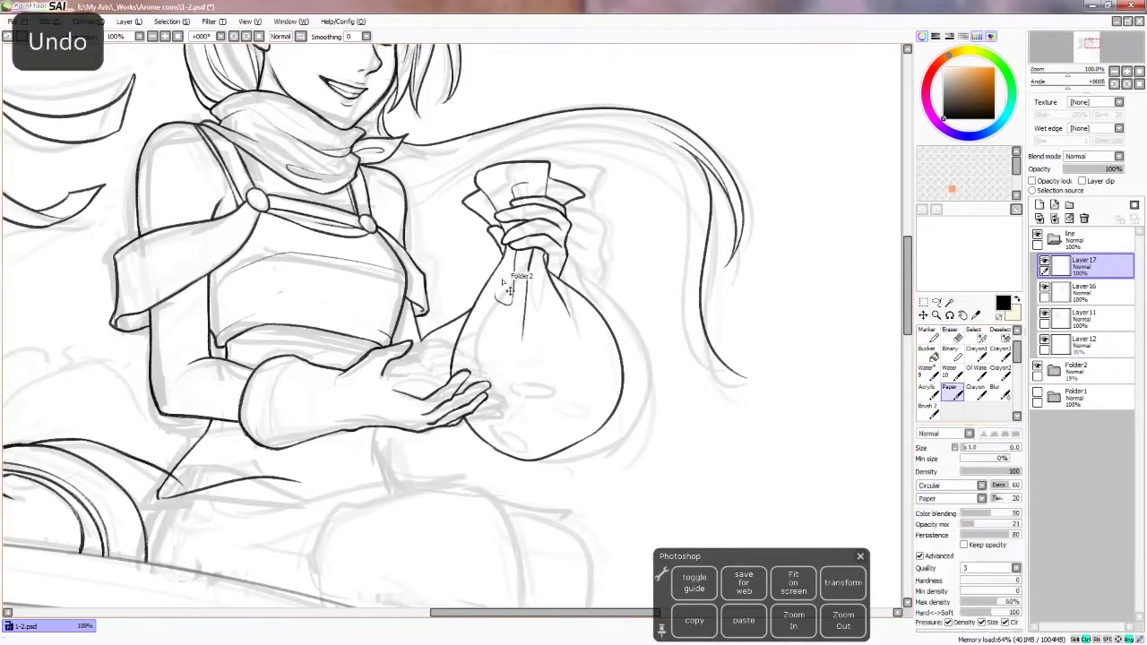
mouse_move(475, 313)
left_mouse_down()
mouse_move(457, 264)
mouse_move(609, 246)
left_mouse_up()
On Layer16, ink the far side of the waist below the near glove down to the skirt
left_click(1084, 289)
left_click(950, 387)
key("h")
key("ctrl+z")
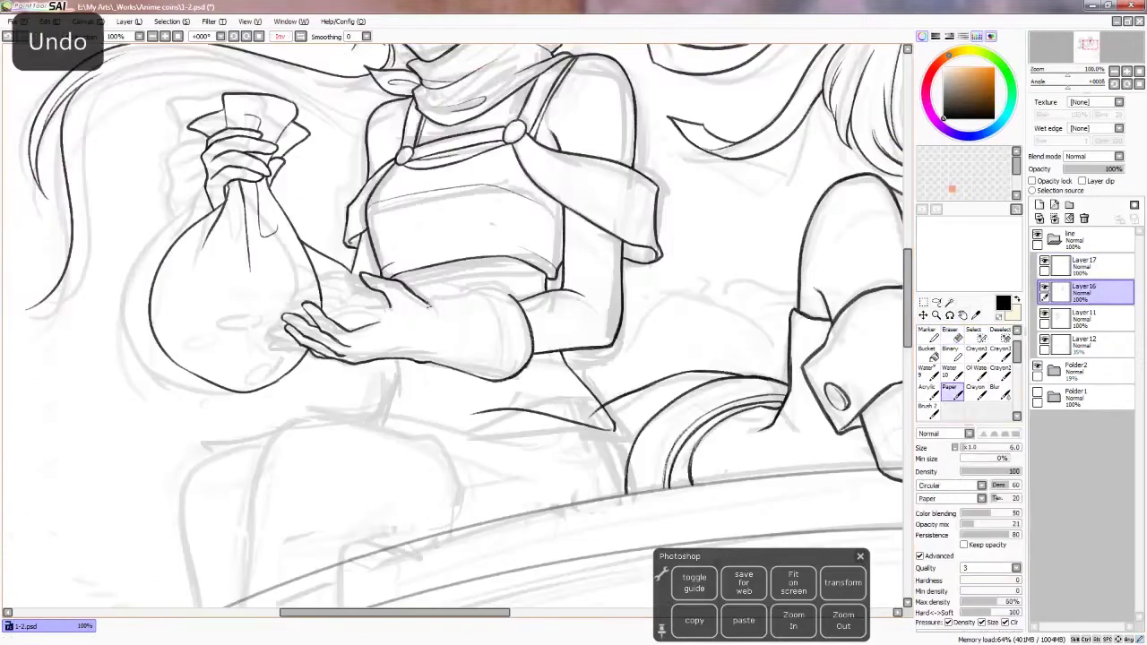
key("h")
left_click_drag(460, 348, 471, 360)
left_click_drag(509, 363, 512, 408)
Ink the near leg's upper thigh, knee and shin contour with a size 8 brush
key("ctrl+minus")
key("ctrl+minus")
key("ctrl+plus")
key("ctrl+plus")
key("h")
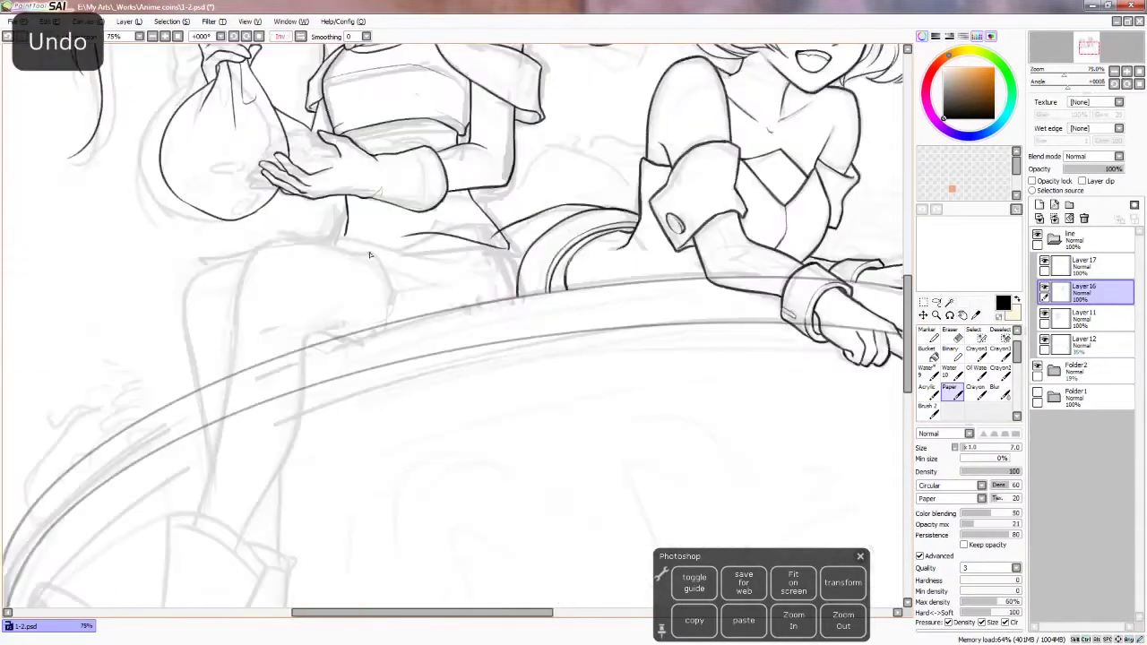
key("h")
key("h")
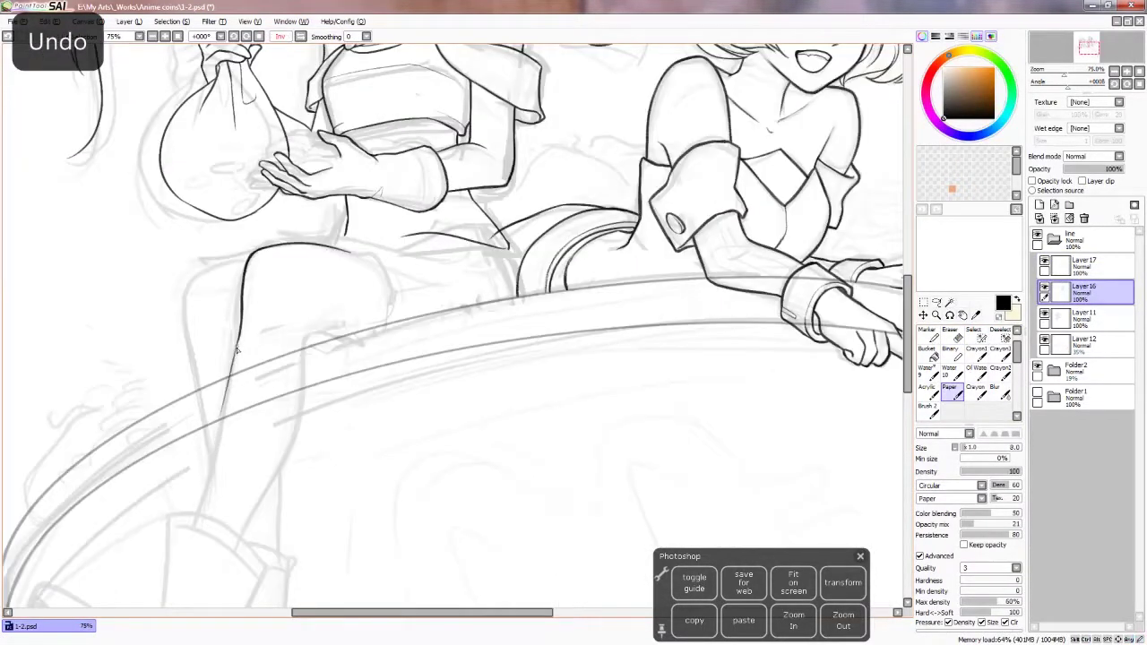
left_click_drag(237, 350, 221, 439)
Ink the near leg's calf contour and the far leg's knee and shin down to the boots
key("h")
key("ctrl+minus")
left_click_drag(681, 165, 439, 165)
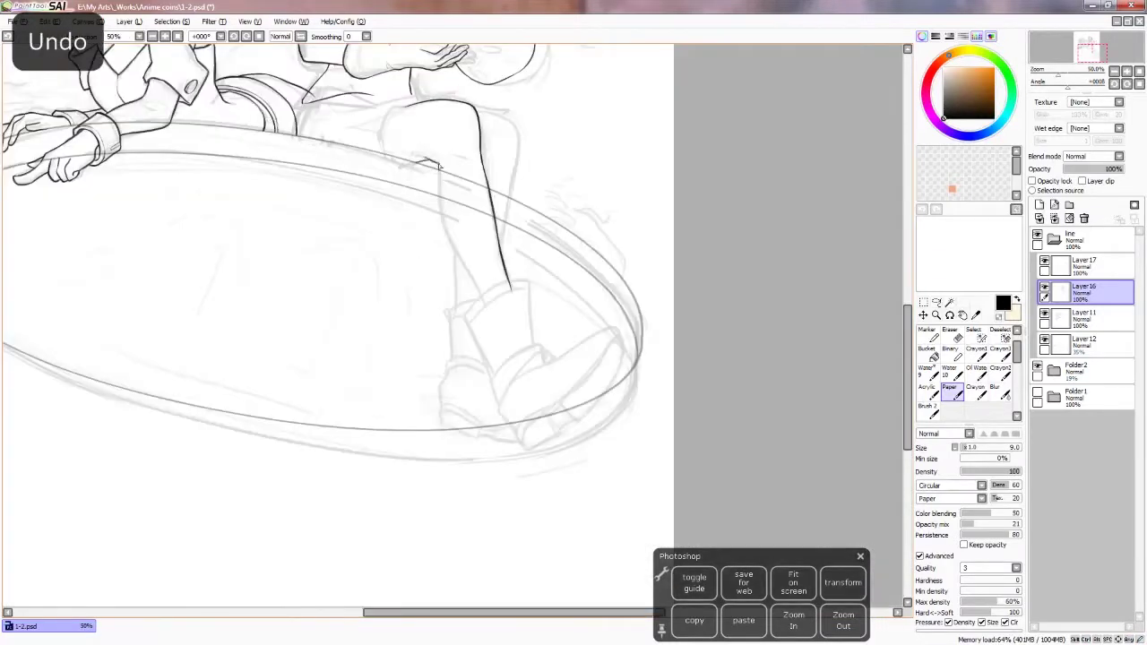
key("h")
left_click_drag(445, 234, 502, 385)
key("ctrl+z")
key("h")
left_click_drag(362, 382, 348, 443)
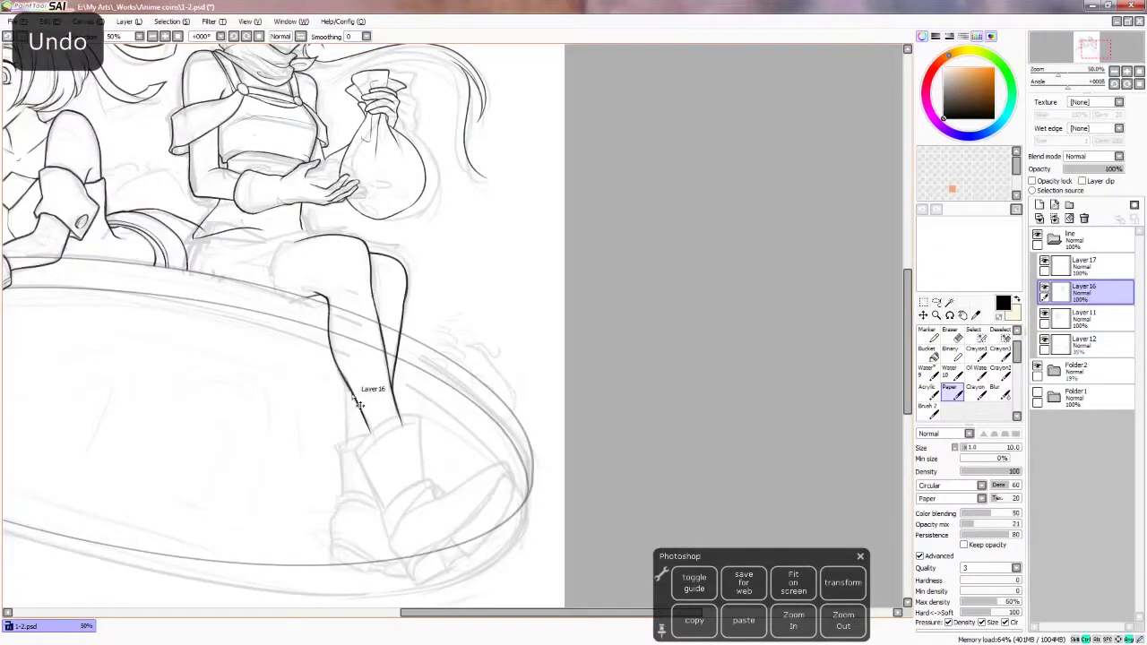
Ink the underside of the near thigh and the skirt's hem and folds with a size 9 brush
left_click(794, 618)
left_click_drag(111, 327, 443, 417)
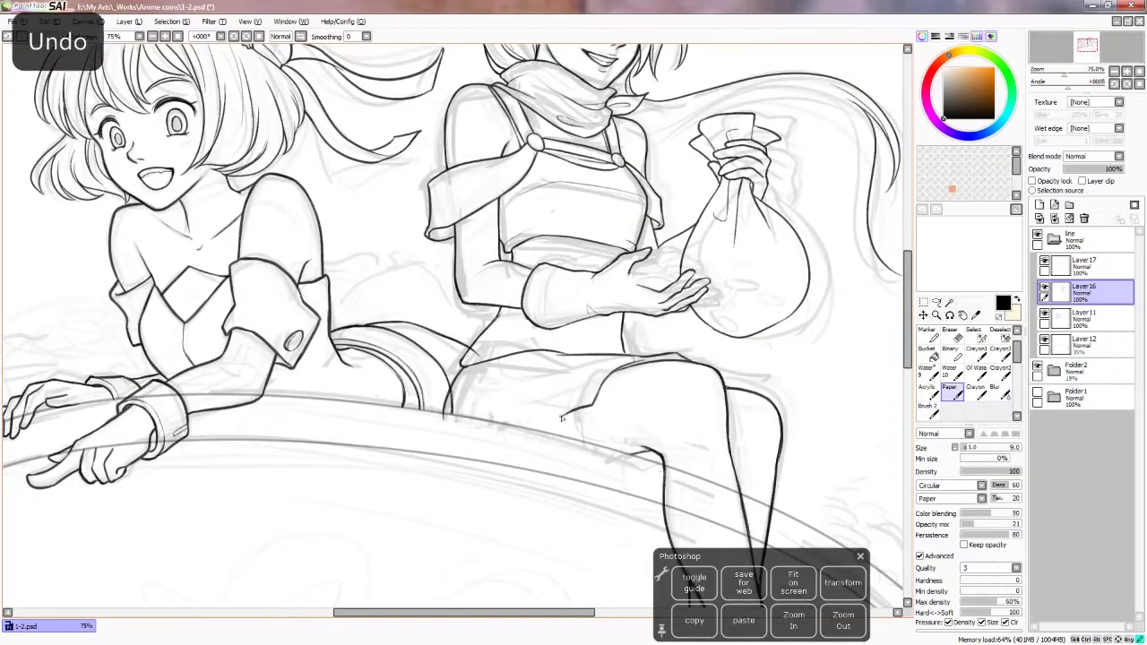
key("h")
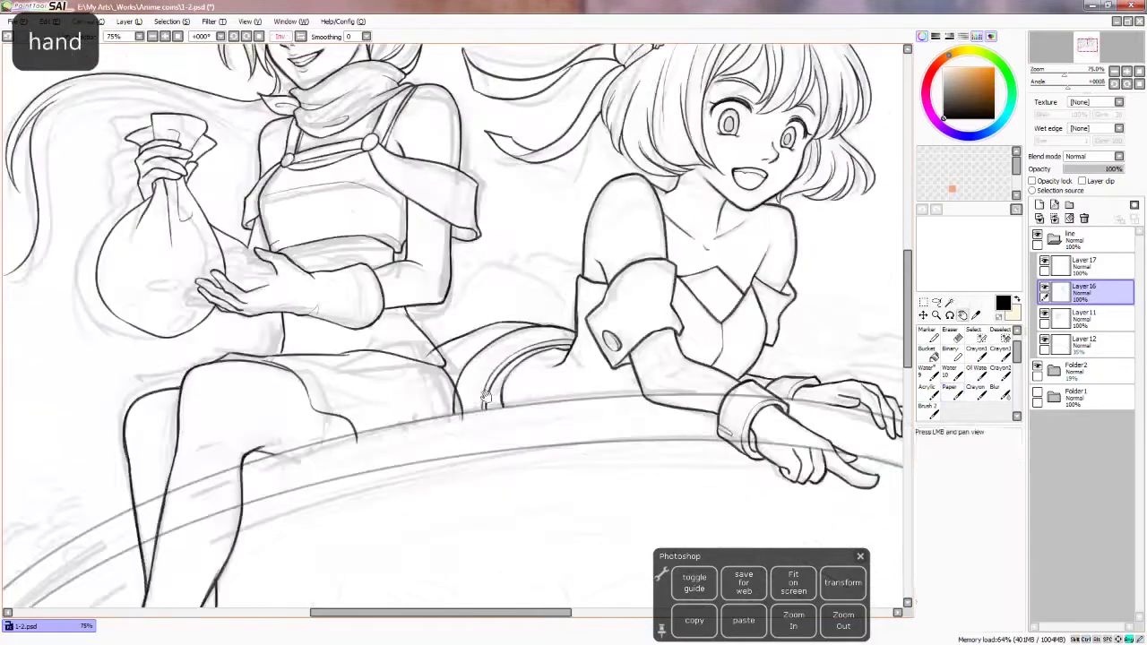
key("ctrl+z")
key("ctrl+z")
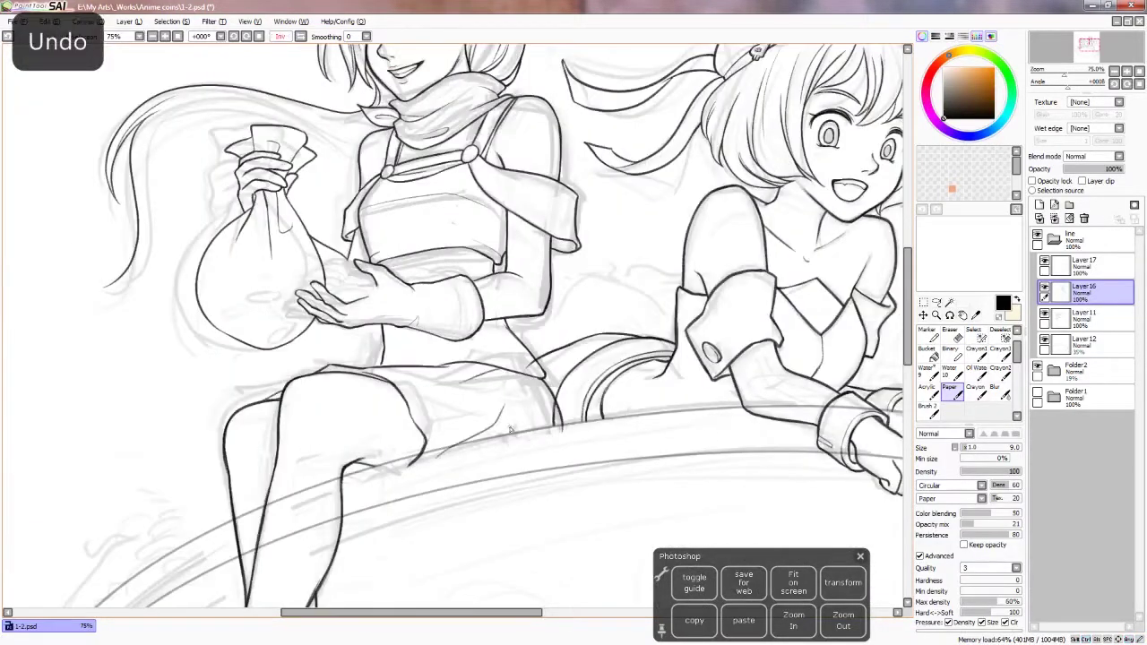
key("ctrl+z")
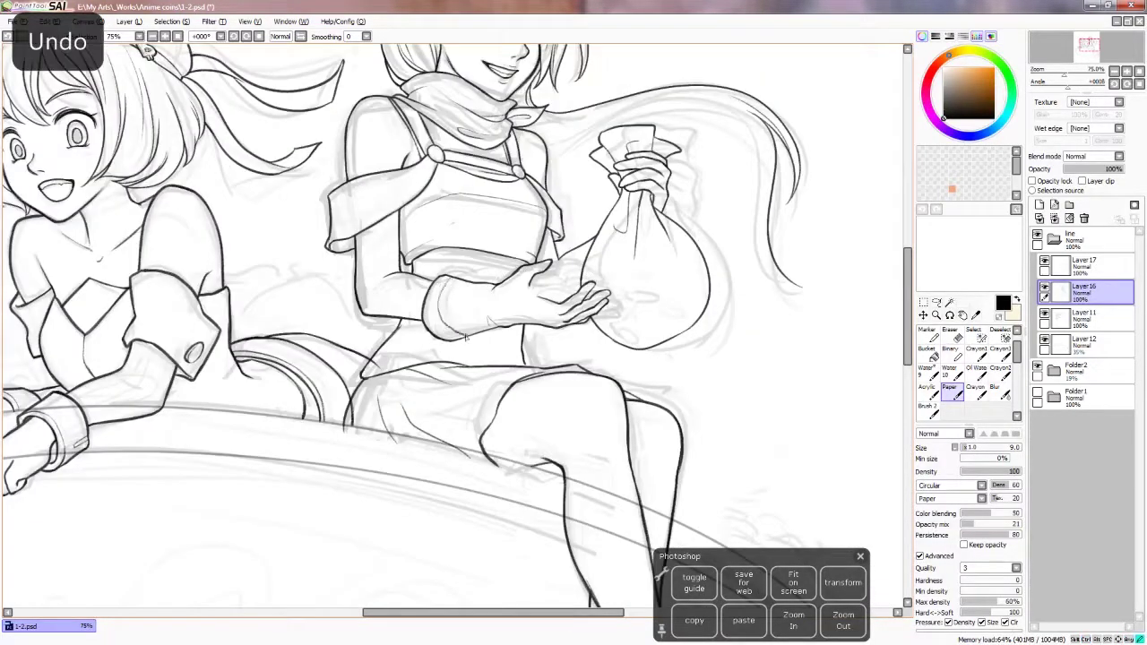
On Layer17, ink the near glove's cuff edge and the folds of the neck scarf with a size 9 brush
key("h")
mouse_move(19, 184)
left_mouse_down()
mouse_move(333, 289)
mouse_move(311, 407)
left_mouse_up()
key("ctrl+z")
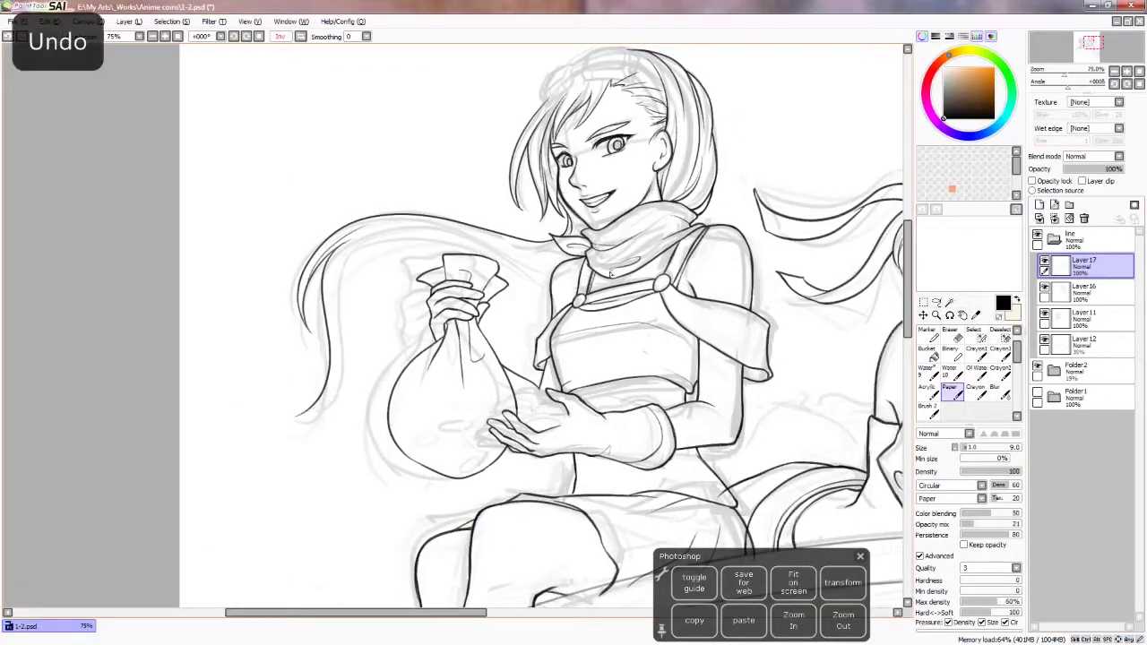
Ink the inner edge and pointed ends of the scarf tail sweeping above the money bag
left_click_drag(340, 300, 609, 240)
key("h")
key("h")
key("ctrl+z")
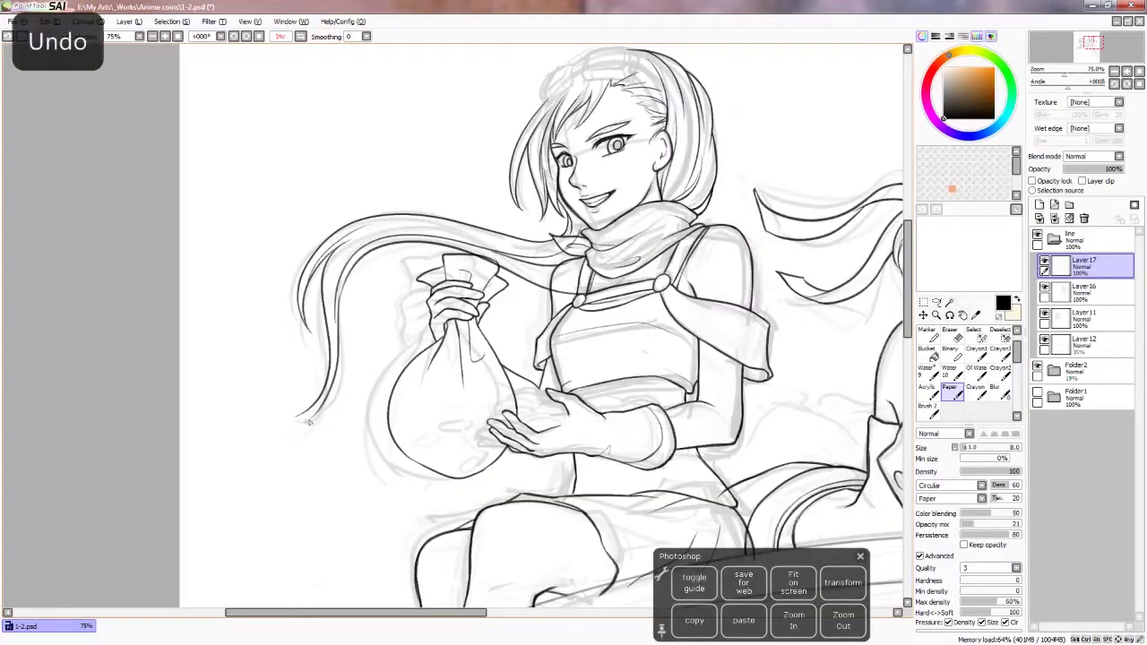
key("ctrl+z")
left_click_drag(328, 319, 262, 392)
Ink the scarf tail's lower edge curving behind the bag with a size 7 brush and clean up the overlaps
left_click_drag(347, 288, 469, 252)
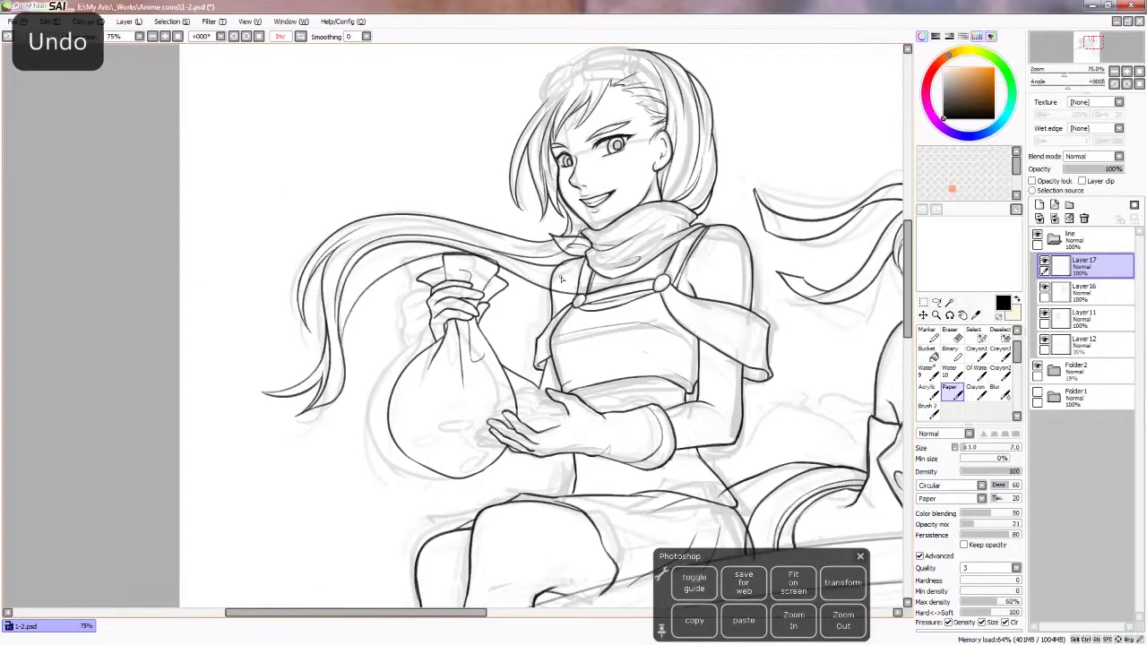
key("ctrl+z")
mouse_move(340, 330)
left_mouse_down()
mouse_move(444, 245)
mouse_move(460, 251)
left_mouse_up()
key("h")
key("h")
key("e")
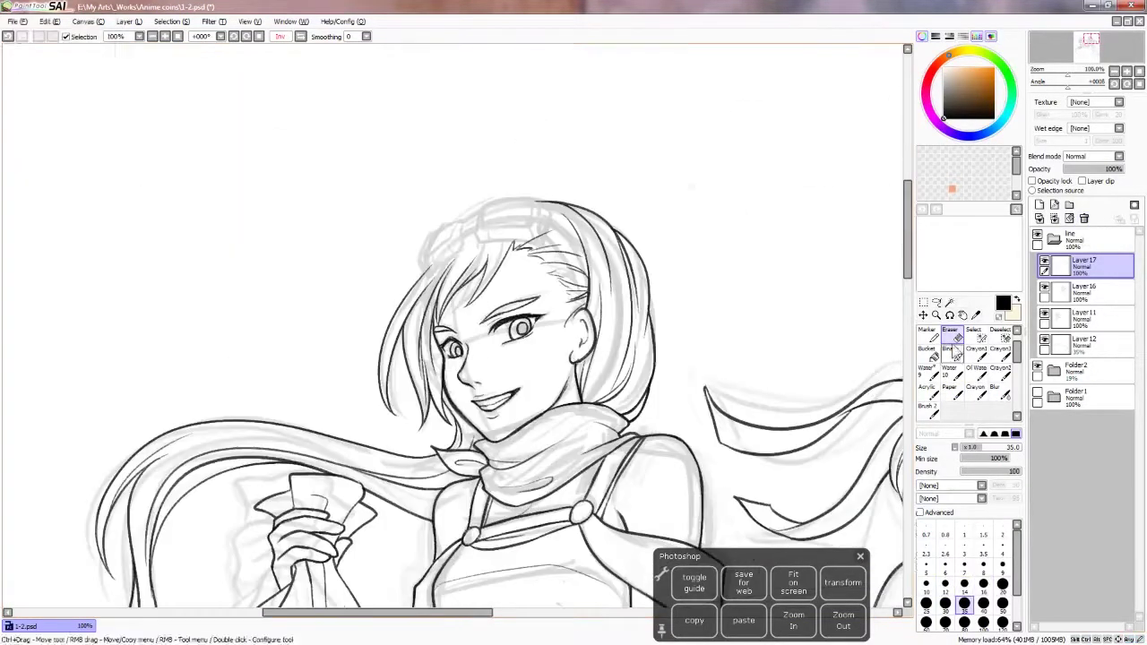
Ink the far goggle cup on the second girl's head and the bridge joining it to the near cup
key("ctrl+z")
scroll(361, 176, "up", 1)
key("ctrl+z")
left_click_drag(362, 175, 399, 363)
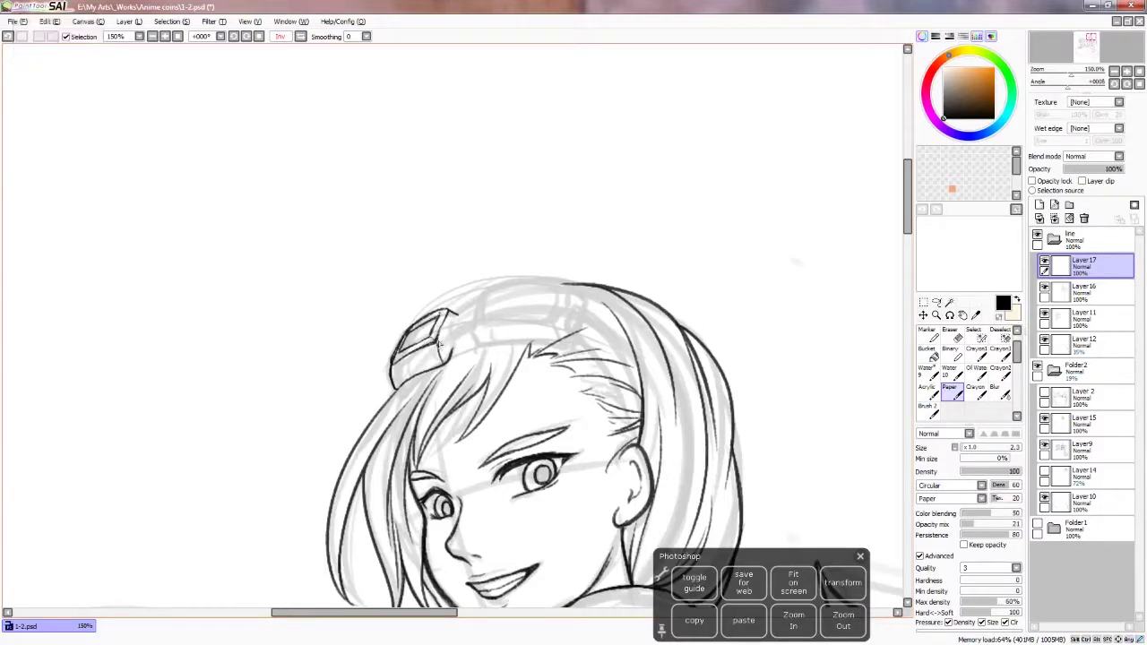
key("ctrl+z")
left_click_drag(474, 337, 366, 357)
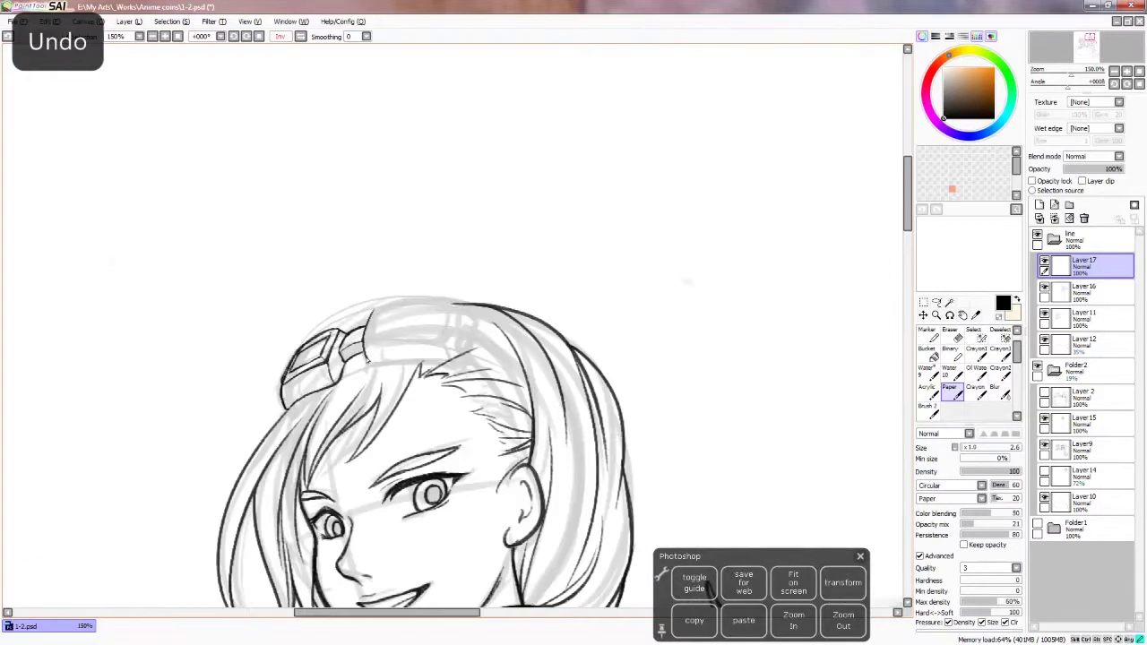
Ink the near goggle cup's outline with a size 3.5 brush and clean its edges with a size 10 eraser
key("h")
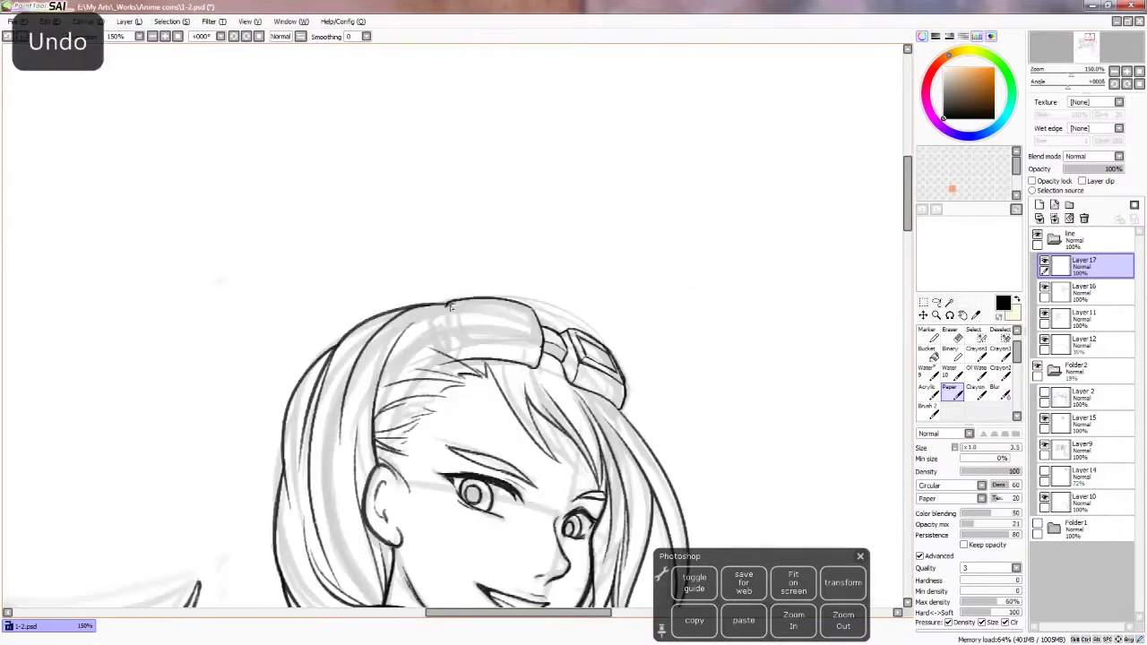
key("h")
key("h")
key("e")
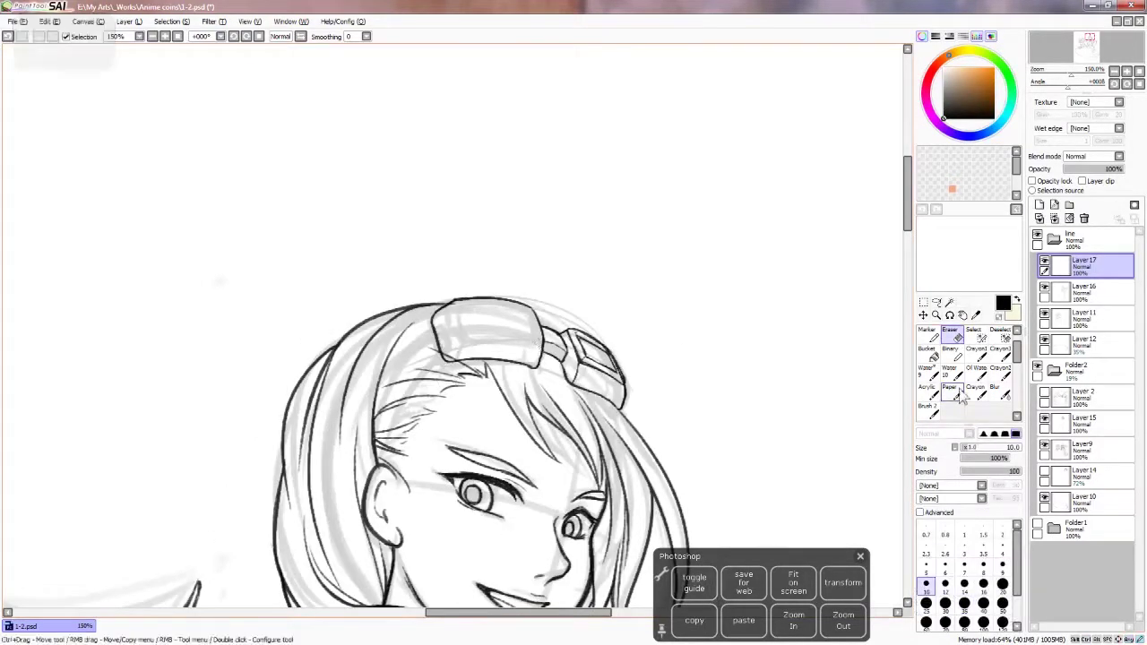
key("e")
Ink the near goggle's lens frame and side details with a size 3.5 brush
key("h")
key("ctrl+z")
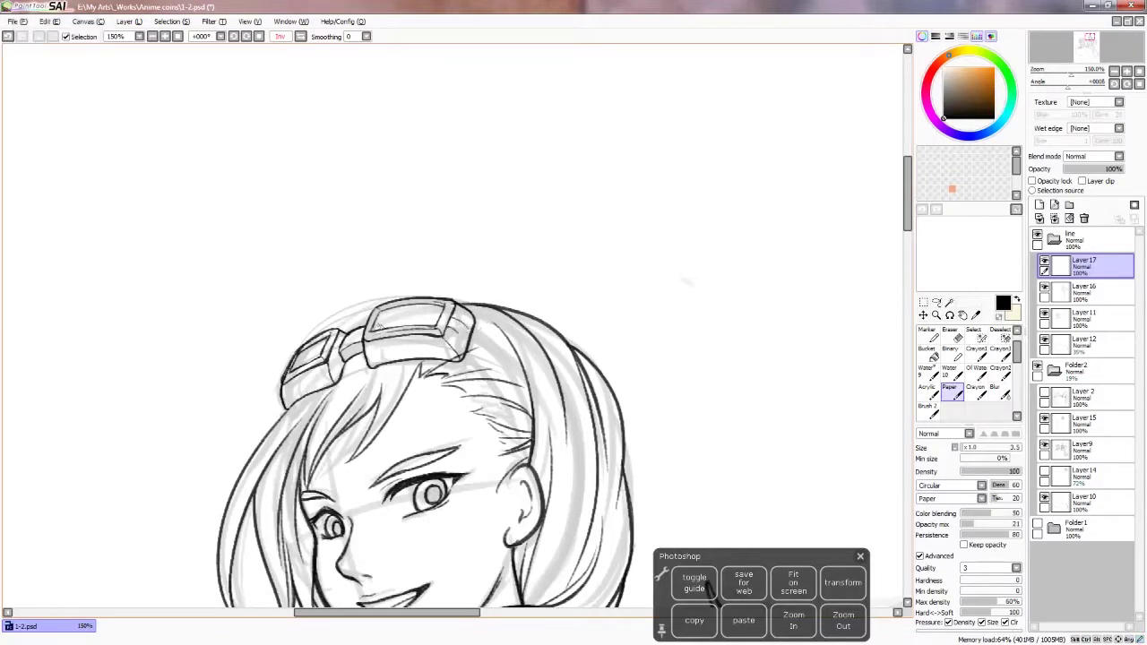
key("h")
key("ctrl+z")
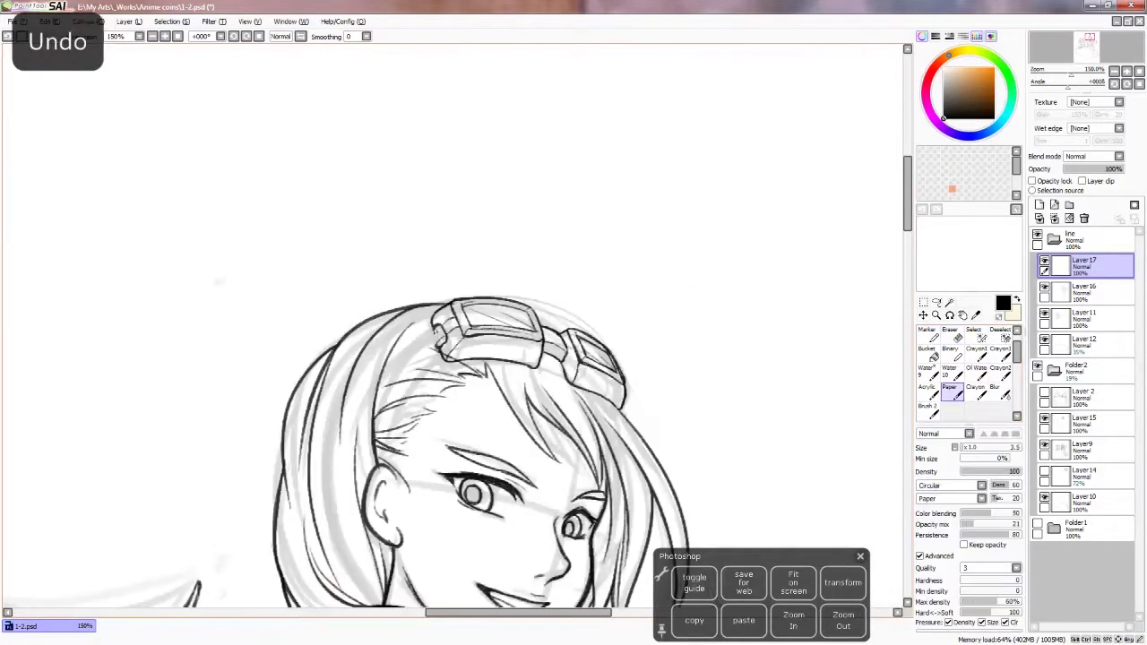
On Layer16, erase stray hair lines beside the goggles and ink the hair edge running from them toward the ear
key("e")
key("bracketright")
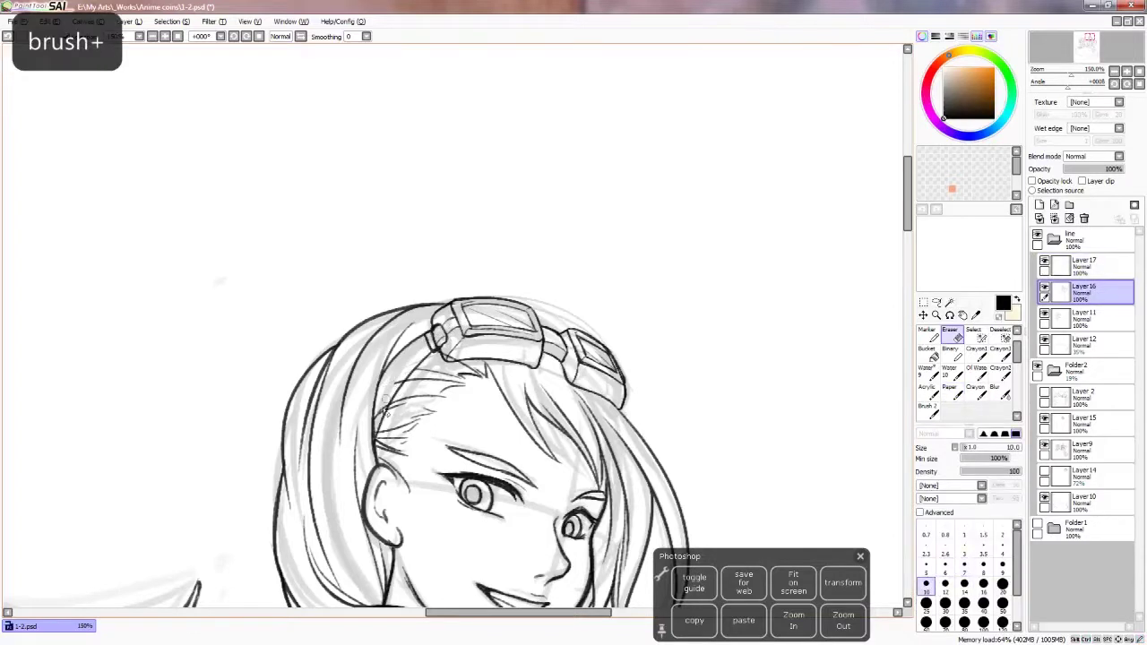
key("bracketleft")
left_click_drag(423, 355, 395, 331)
key("ctrl+z")
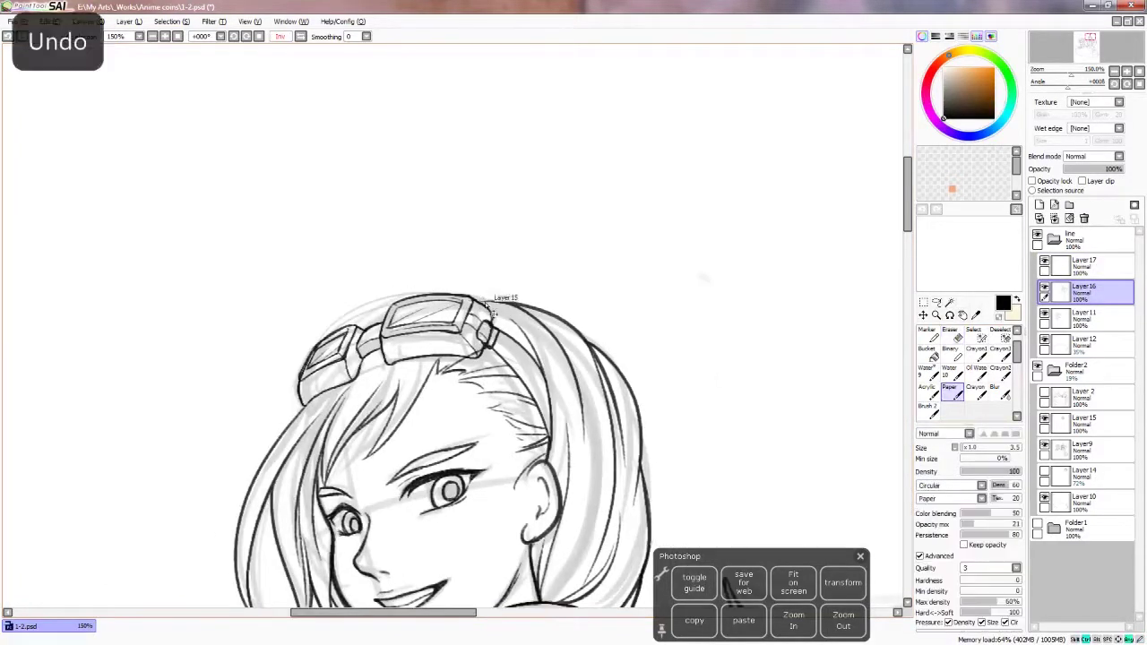
On Layer17, ink the near boot's cuff and shaft with a size 9 brush
scroll(763, 492, "down", 2)
key("bracketright")
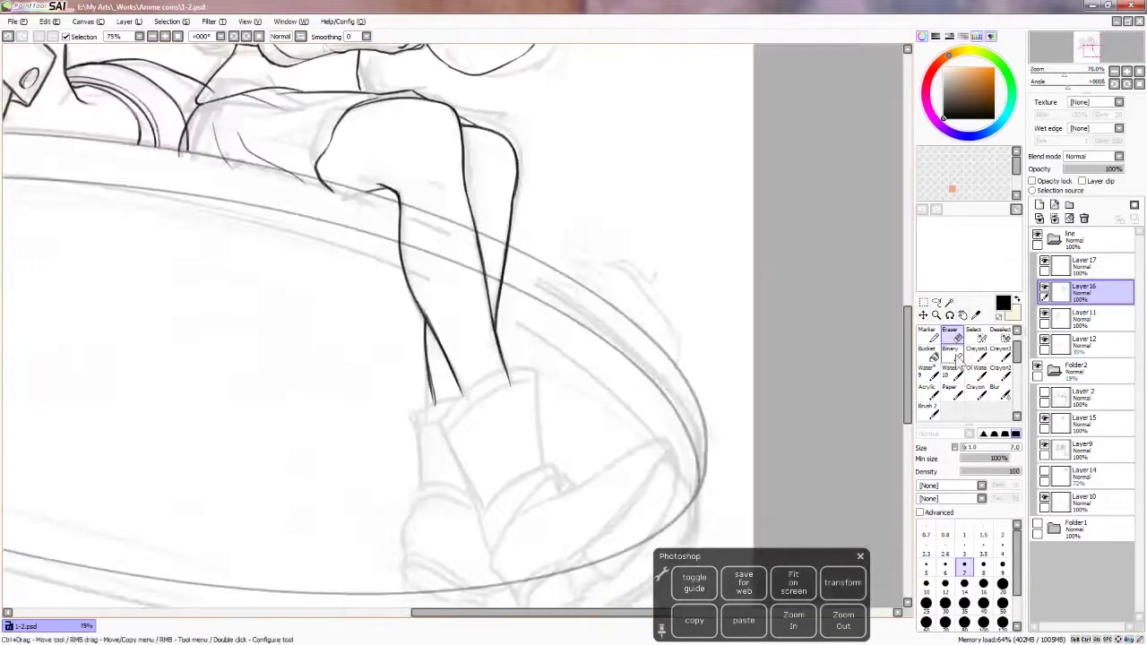
key("ctrl+z")
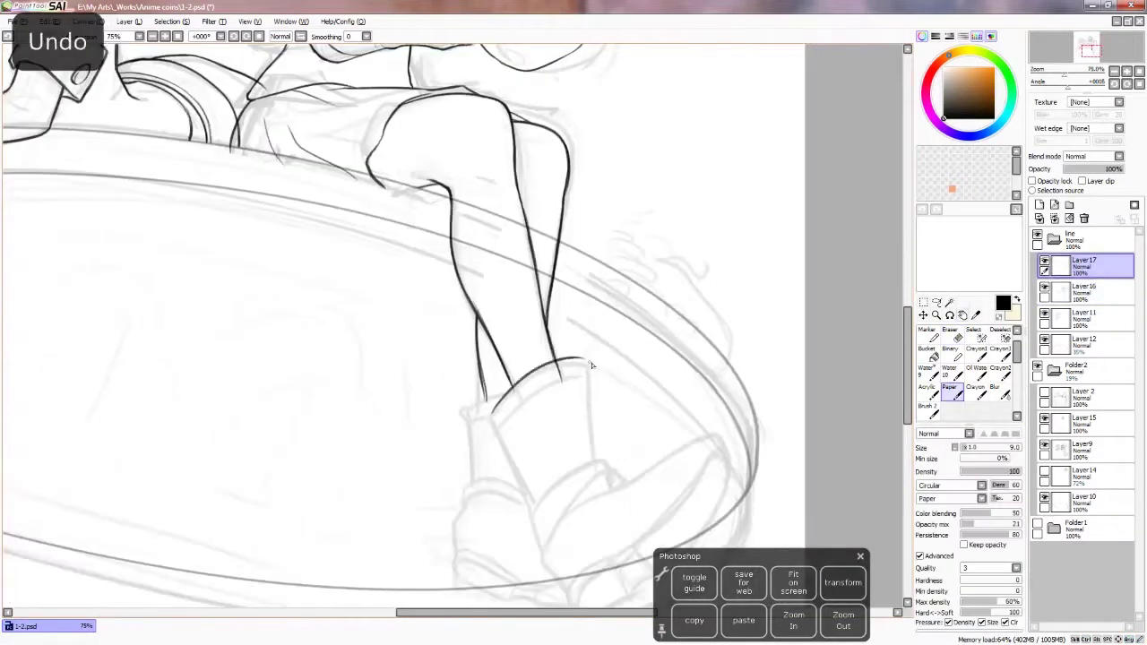
left_click_drag(582, 369, 533, 515)
On Layer9, select the boot sketches and reposition them to fit beneath the inked cuff
scroll(584, 374, "down", 1)
key("m")
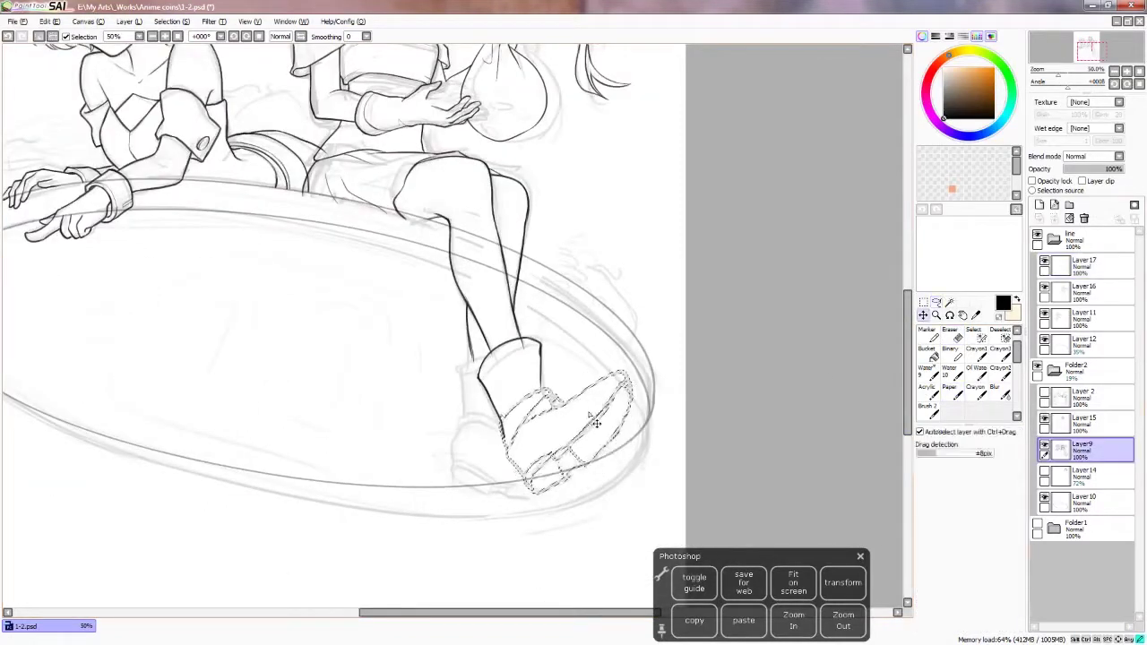
left_click_drag(450, 424, 501, 484)
key("ctrl+z")
On Layer17, ink the near boot's buckled ankle strap, instep, toe and heel contour with a size 8 brush
key("b")
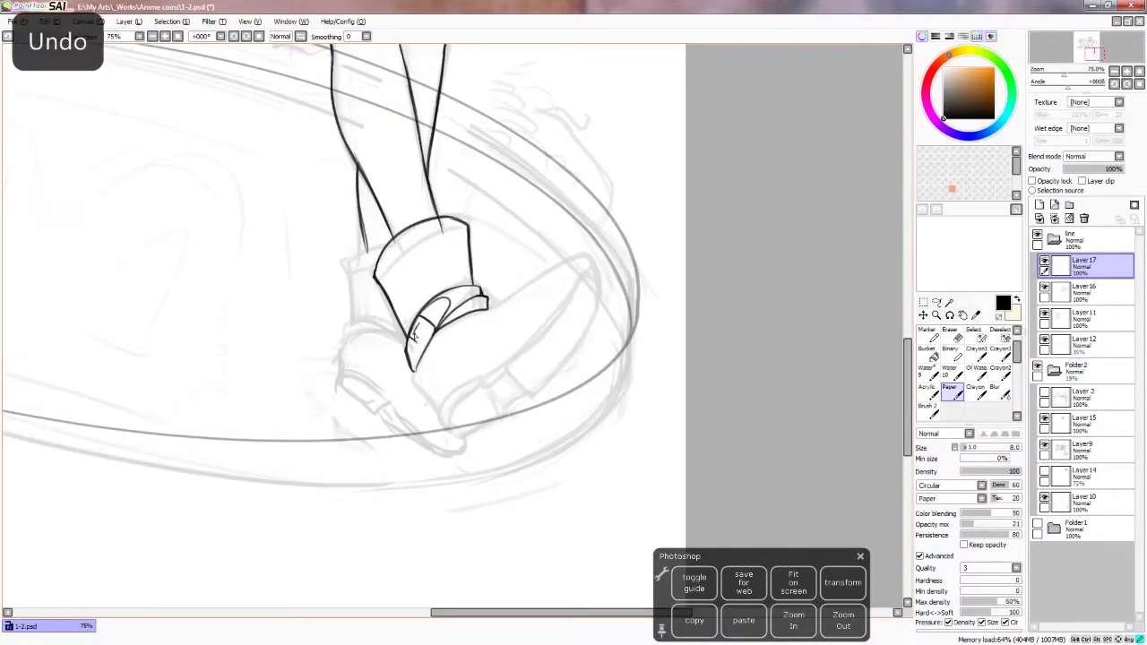
key("ctrl+z")
left_click_drag(499, 305, 597, 260)
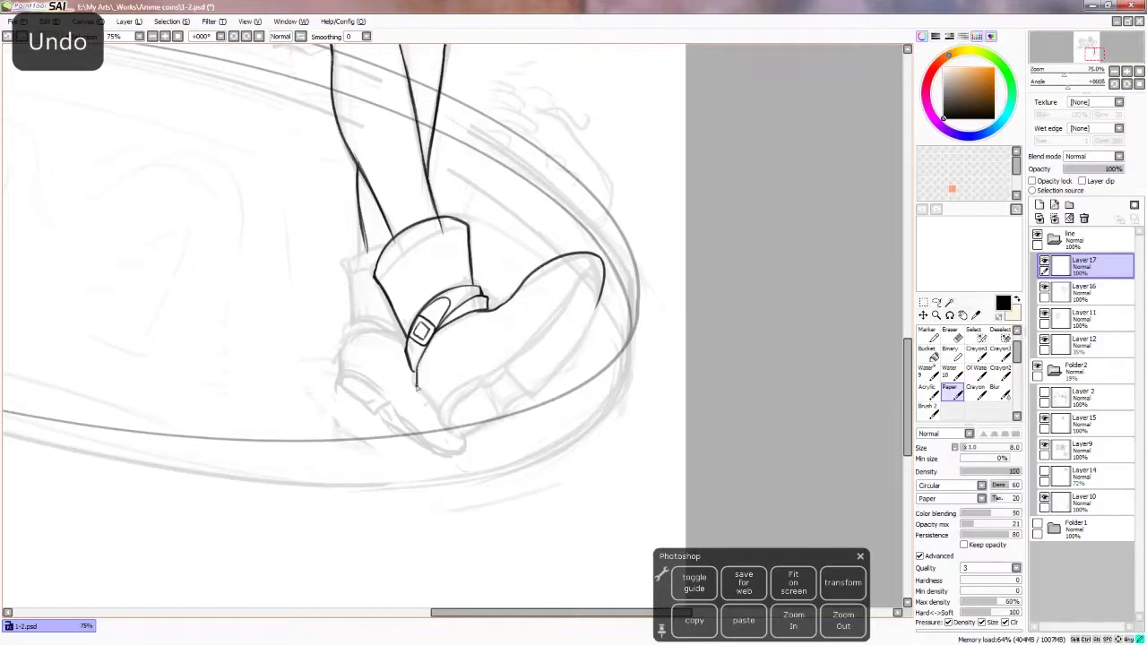
left_click_drag(439, 416, 449, 426)
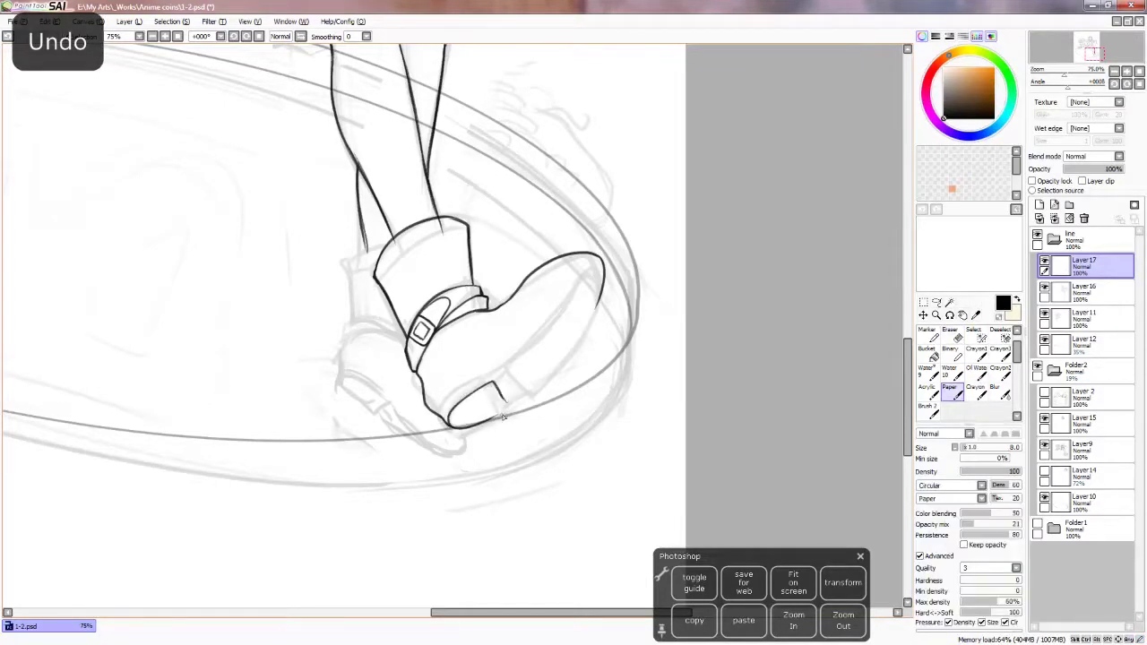
Ink the near boot's sole, drawing the welt line from heel to toe and the sole's outer contour
left_click_drag(479, 382, 596, 259)
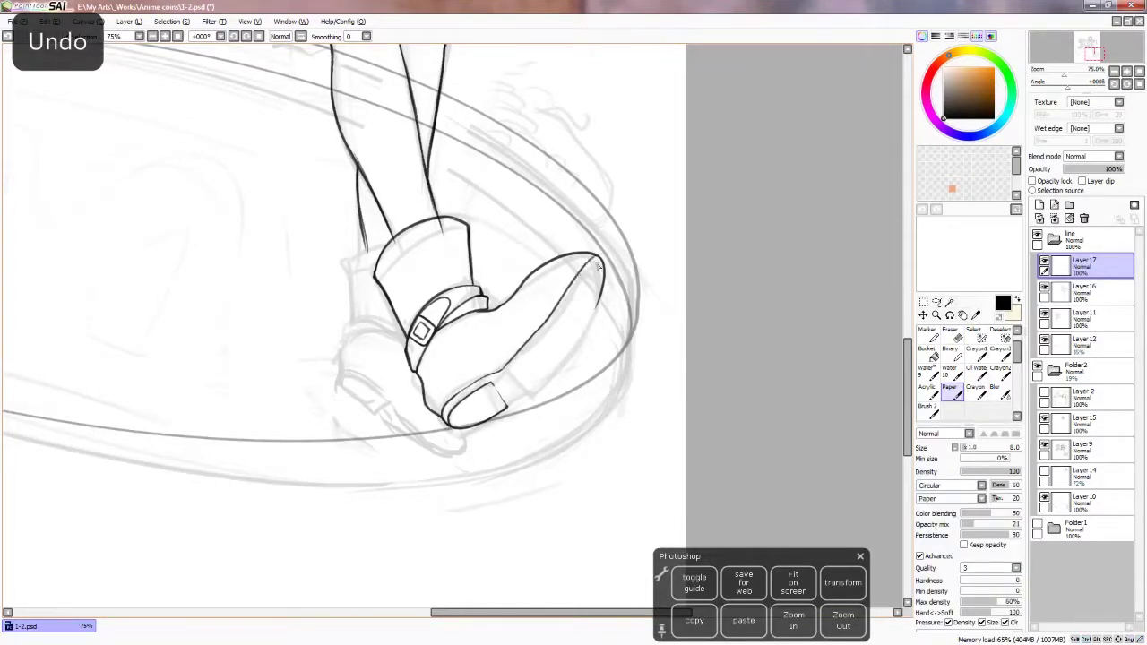
key("ctrl+z")
left_click(806, 618)
left_click(806, 618)
key("h")
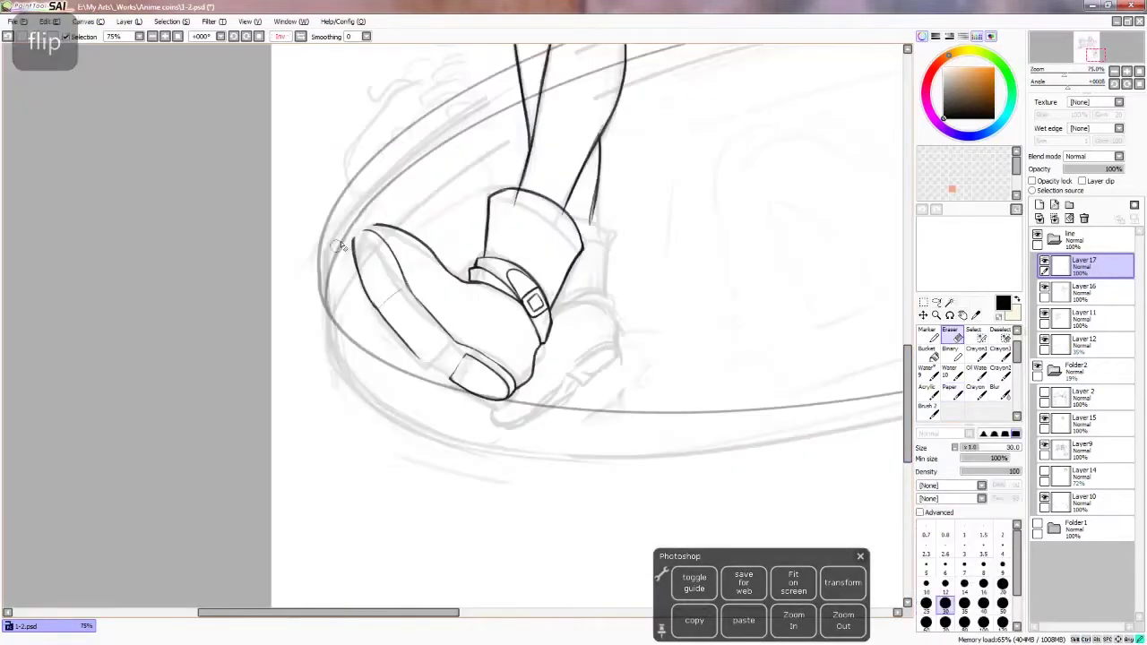
key("h")
key("ctrl+z")
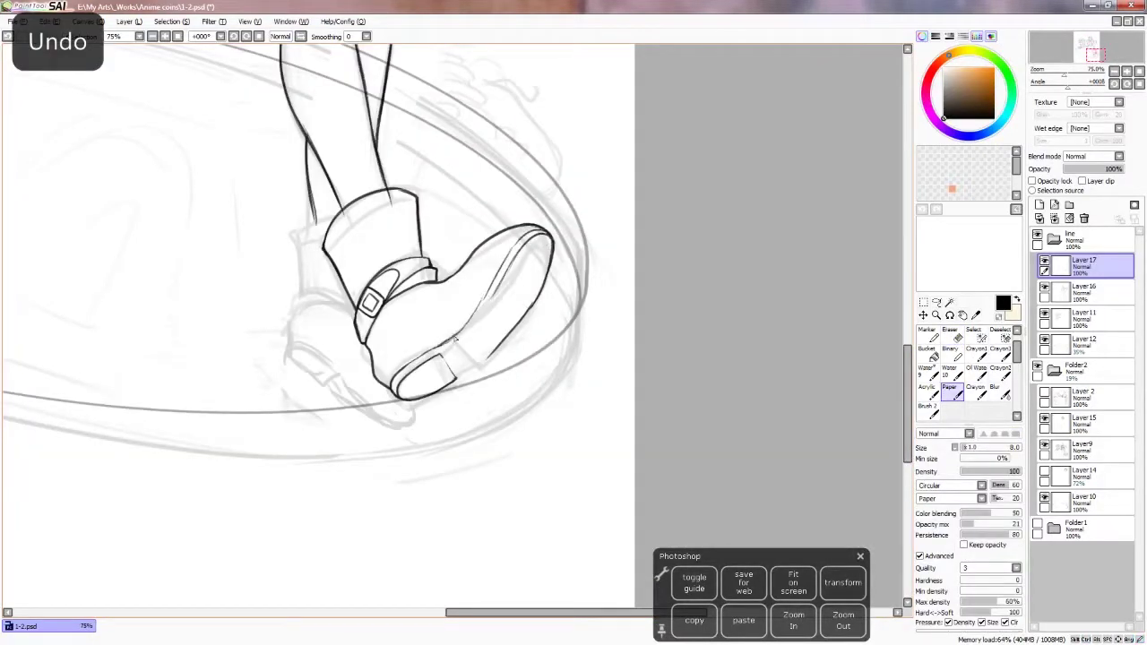
Rework the near boot's heel block, erasing its first front edge and inking its join to the sole
mouse_move(439, 357)
left_mouse_down()
mouse_move(491, 309)
mouse_move(458, 352)
left_mouse_up()
key("e")
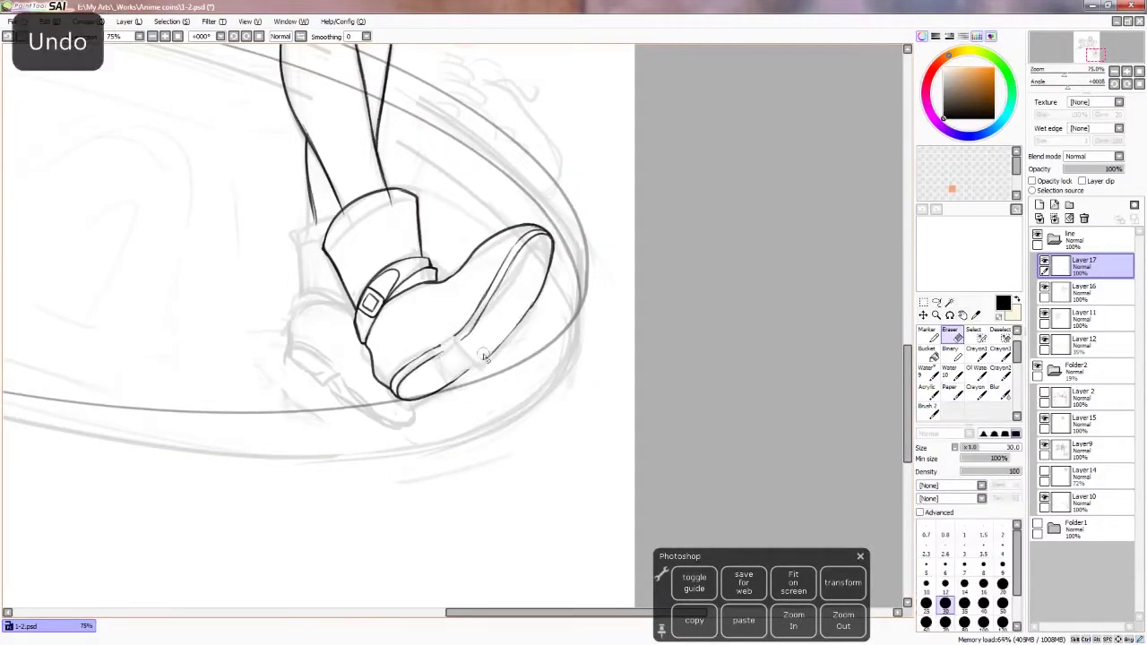
key("b")
key("h")
key("h")
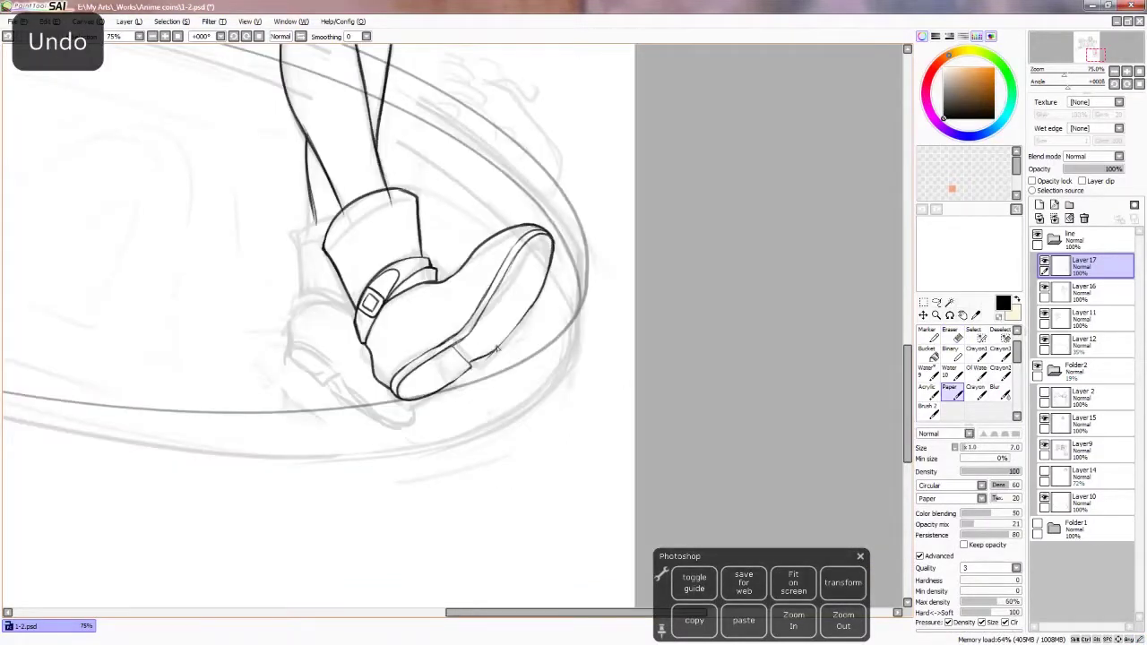
key("h")
left_click_drag(444, 390, 275, 479)
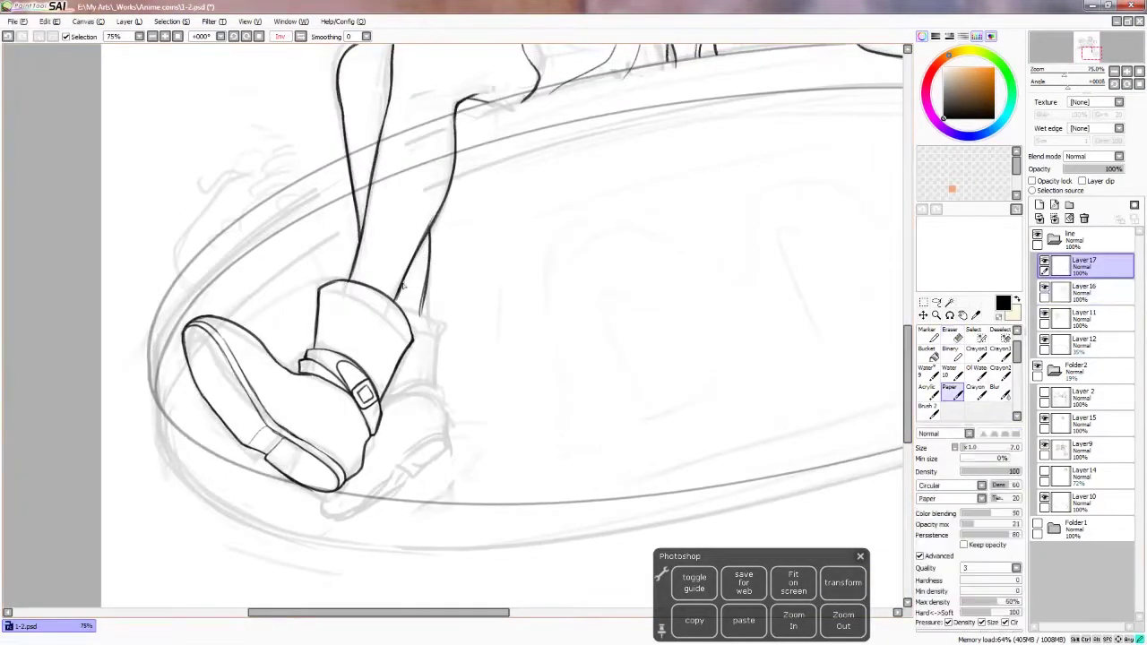
Transform the far boot's sketch on Layer9 and redraw its foot behind the near boot
key("h")
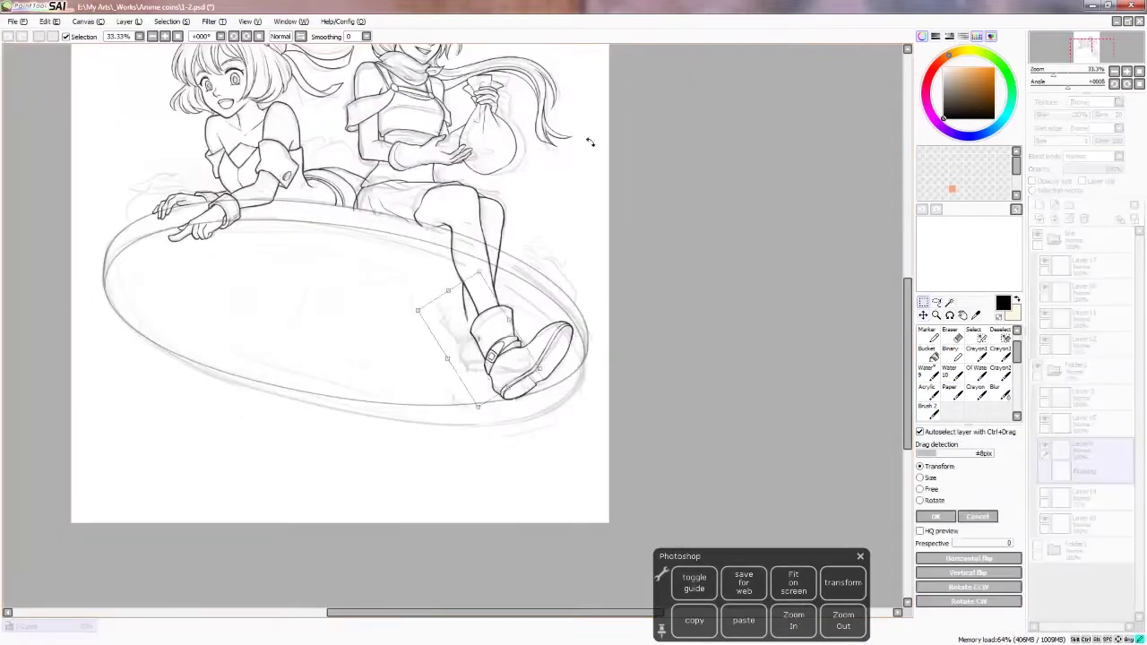
key("ctrl+z")
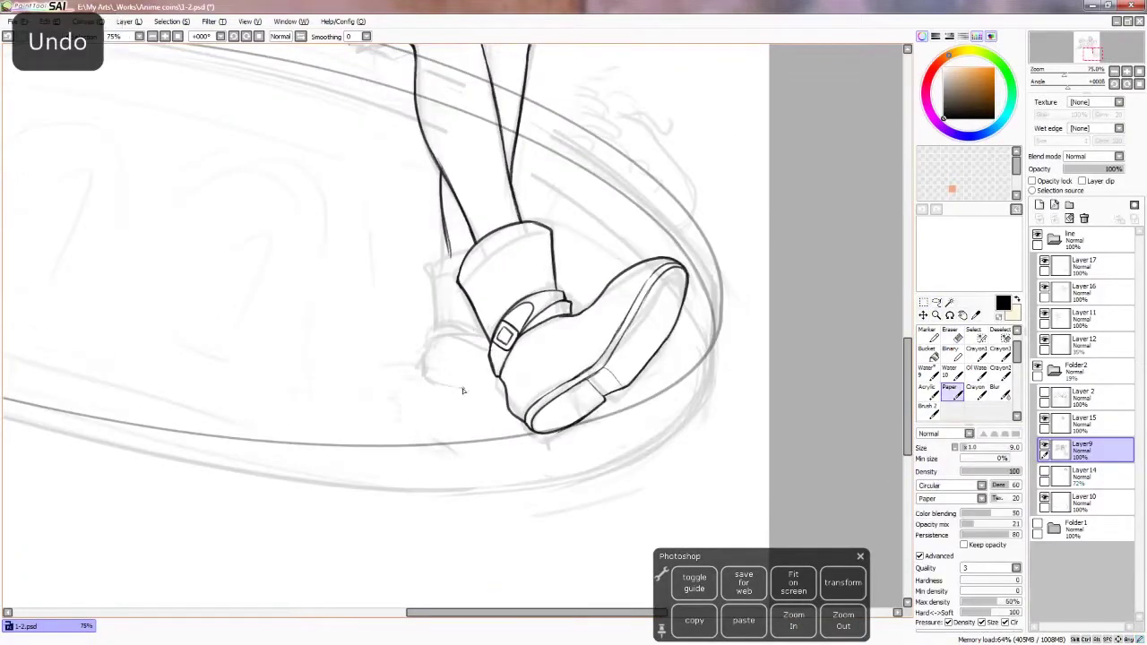
key("ctrl+z")
key("ctrl+z")
key("ctrl+z")
On Layer17, ink the far boot's cuff, shaft and ankle strap with a size 9 brush
mouse_move(448, 247)
left_mouse_down()
mouse_move(433, 280)
mouse_move(433, 316)
left_mouse_up()
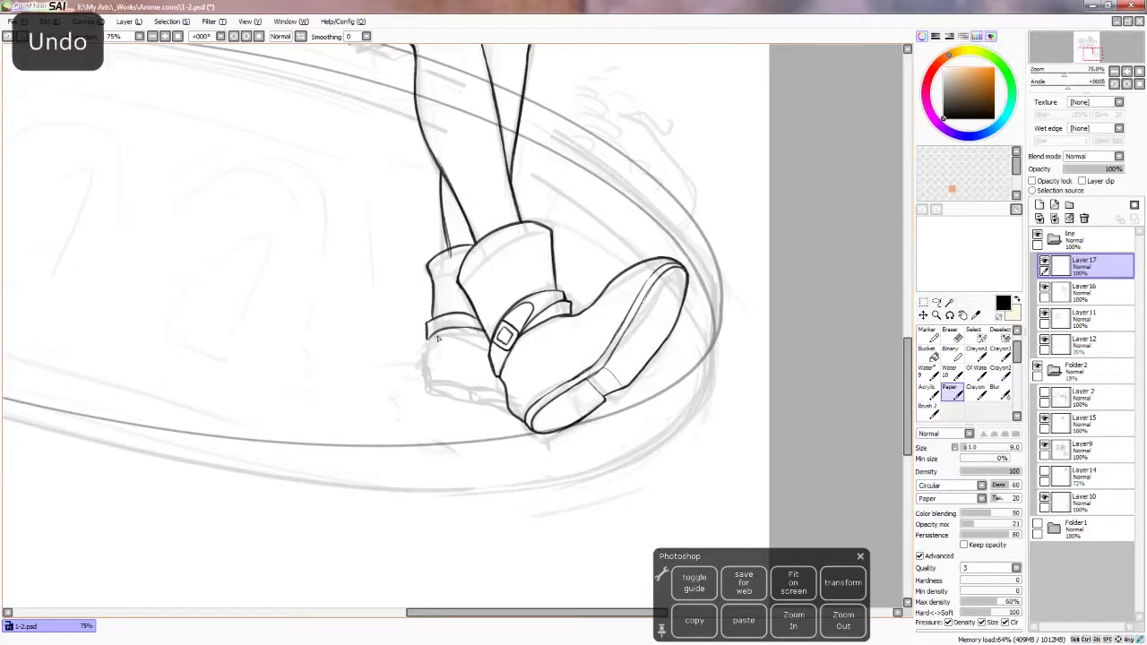
key("h")
key("h")
key("h")
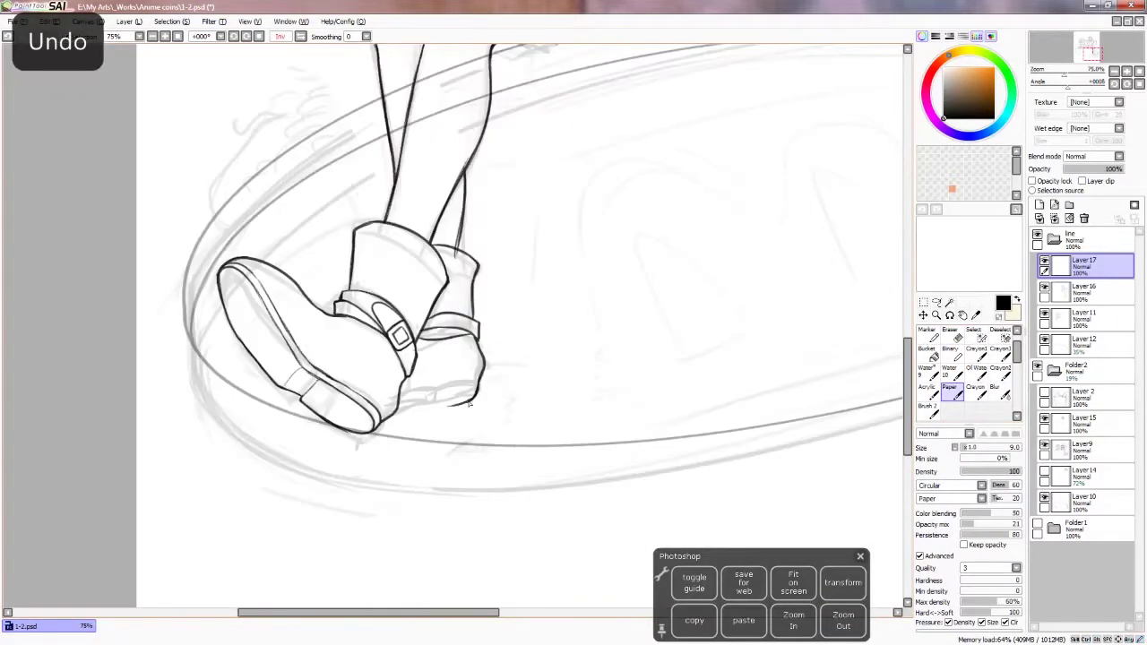
Ink the bottom edge and sole line of the far boot with a size 7 brush
left_click_drag(459, 400, 426, 394)
key("bracketleft")
key("ctrl+z")
key("h")
key("ctrl+z")
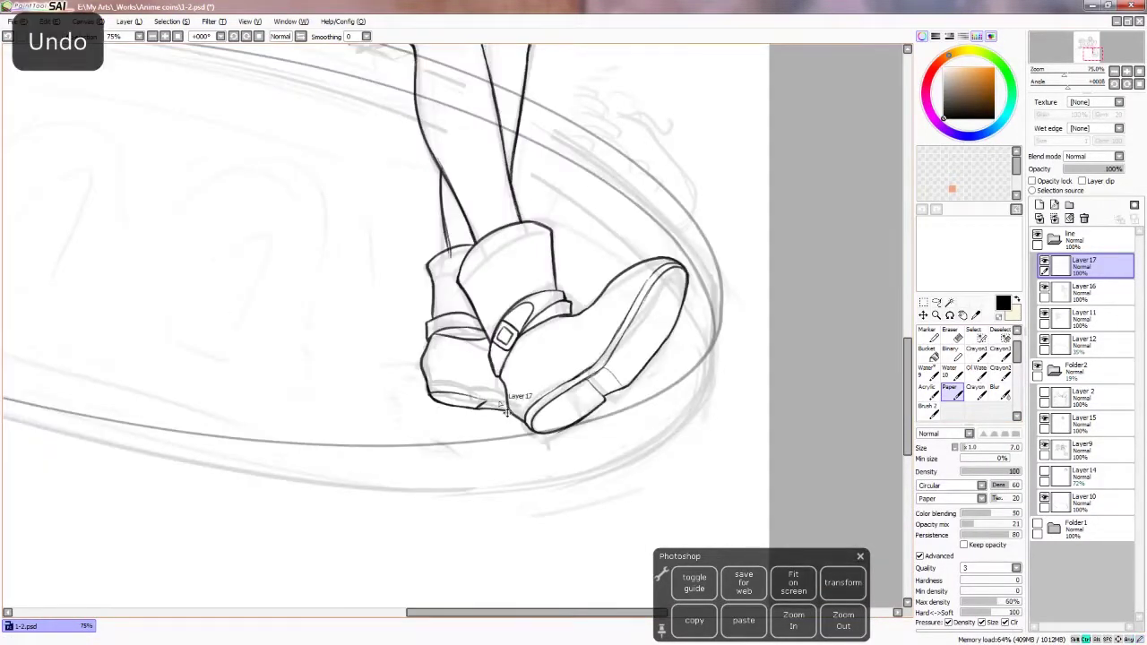
key("ctrl+z")
key("ctrl+minus")
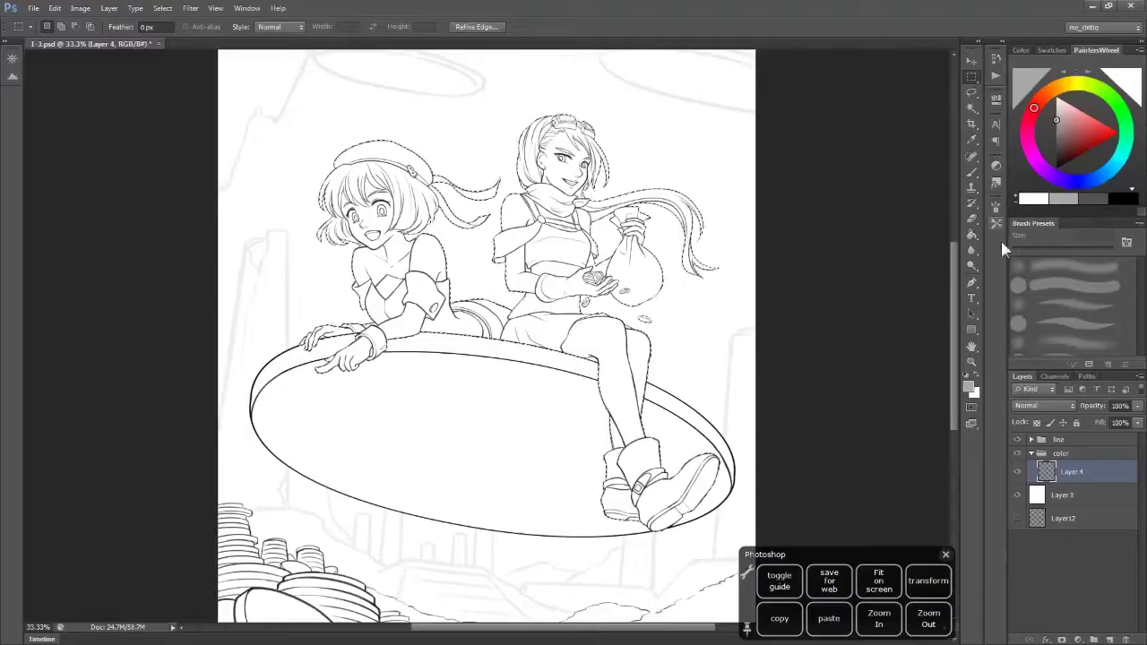
Switch to Photoshop, fill the selected girls with flat gray on Layer 4, and expand the line group to hide the coin1 layer
left_click(1017, 440)
left_click(1017, 439)
left_click(1030, 440)
key("m")
key("ctrl+d")
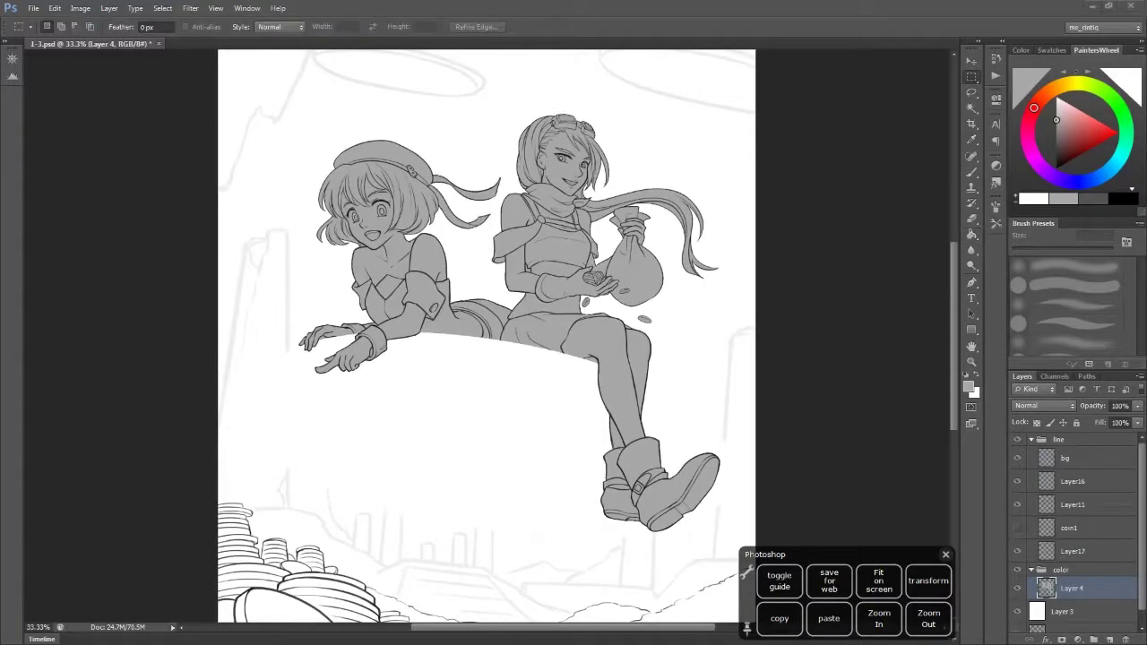
Separate the beret girl's gray fill from the seated girl's onto its own layer and name the two layers 2 and 1
scroll(483, 332, "up", 5)
scroll(483, 332, "down", 3)
key("l")
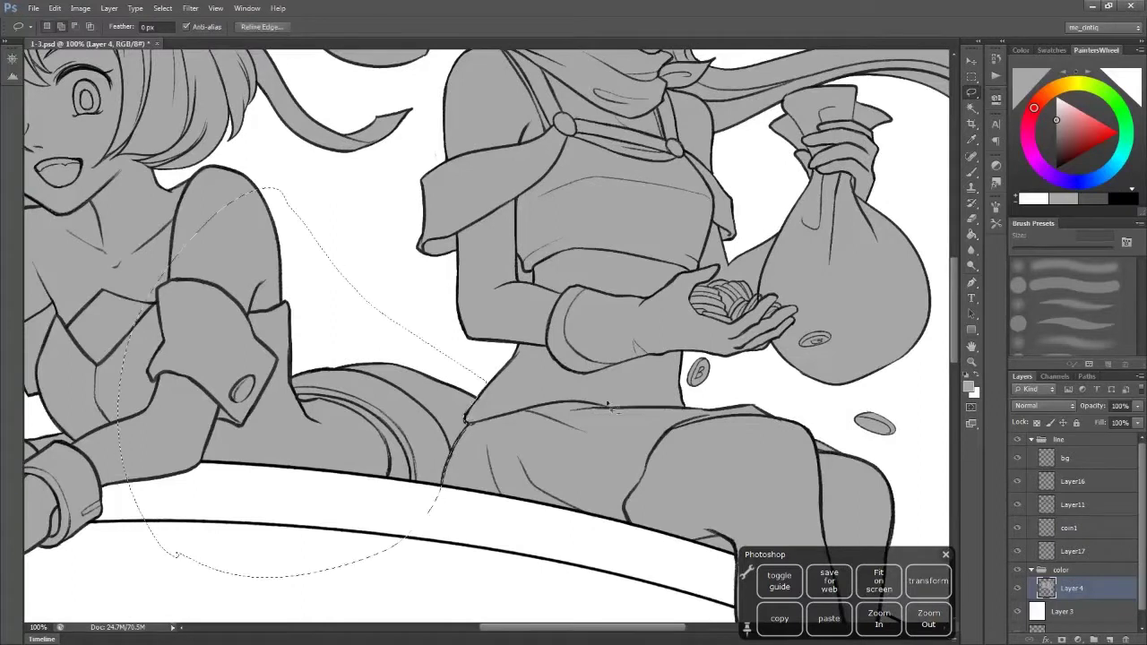
scroll(483, 331, "down", 3)
double_click(1072, 611)
key("Return")
left_click(879, 618)
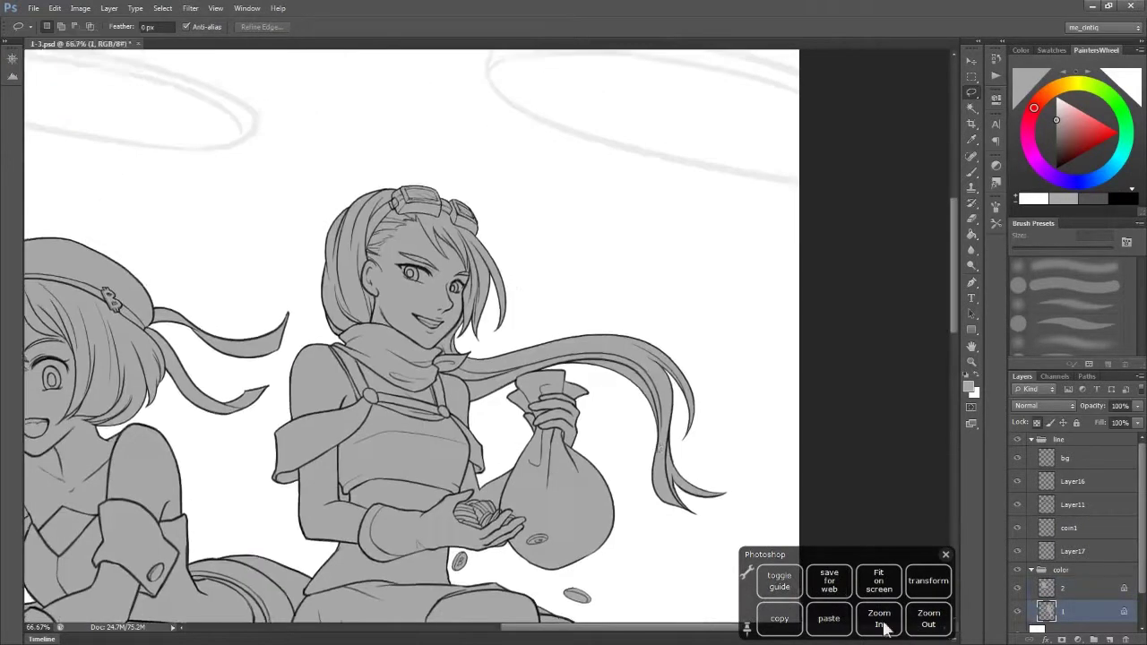
Select the foreground coin piles by wand and lasso subtraction and fill them with gray on a new layer named bg1
left_click(928, 619)
left_click(928, 618)
key("w")
left_click(466, 211)
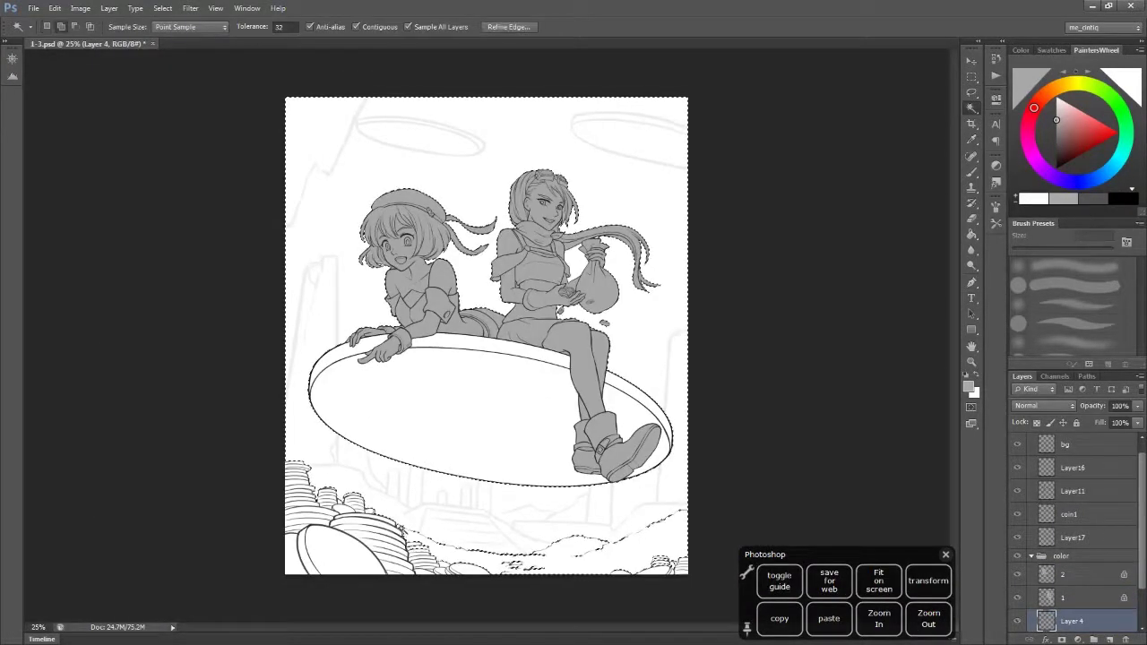
scroll(400, 423, "up", 1)
key("l")
mouse_move(401, 419)
left_mouse_down()
mouse_move(385, 501)
mouse_move(586, 522)
left_mouse_up()
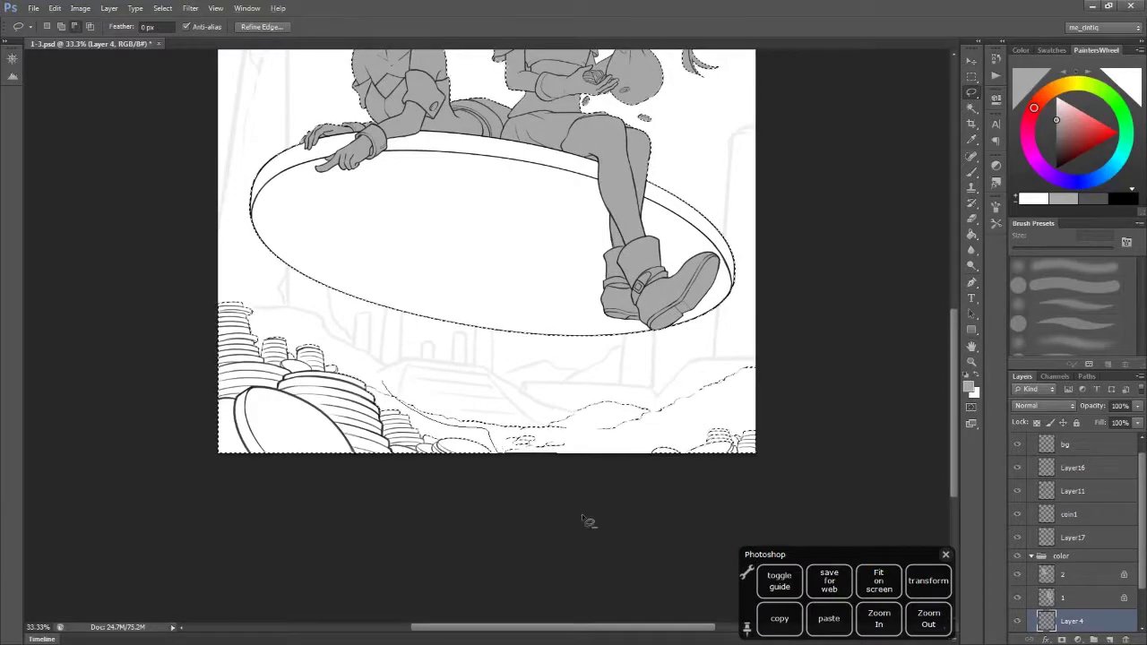
key("g")
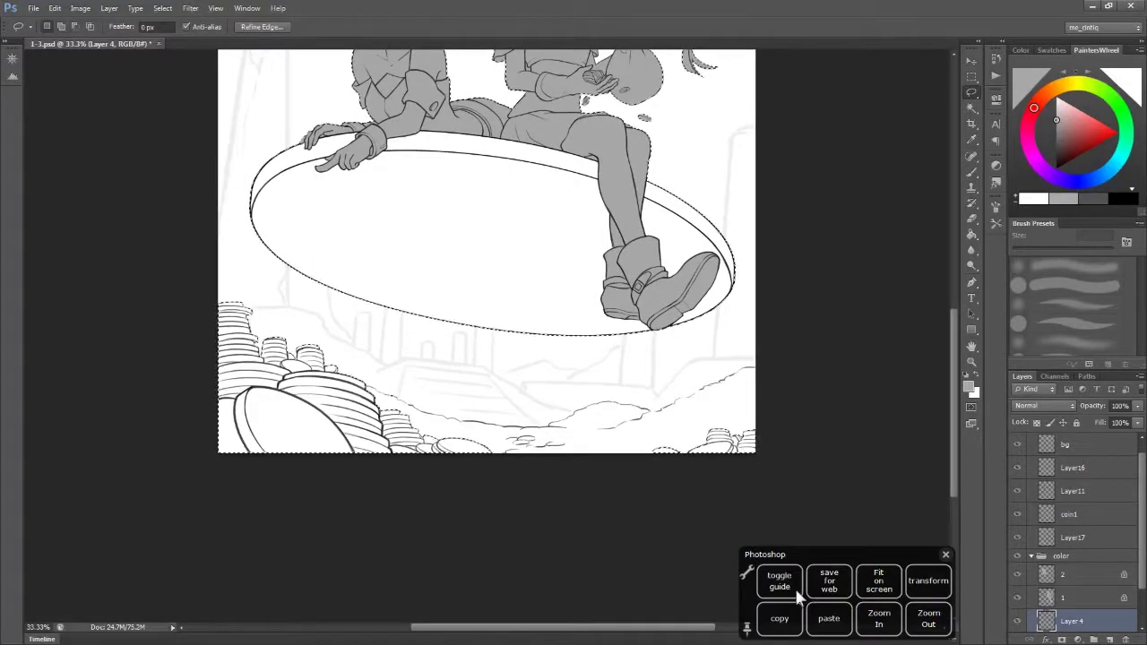
key("ctrl+minus")
On a new layer named bg2, select the ground and hills behind the coin piles and fill them with light gray
key("alt+bracketleft")
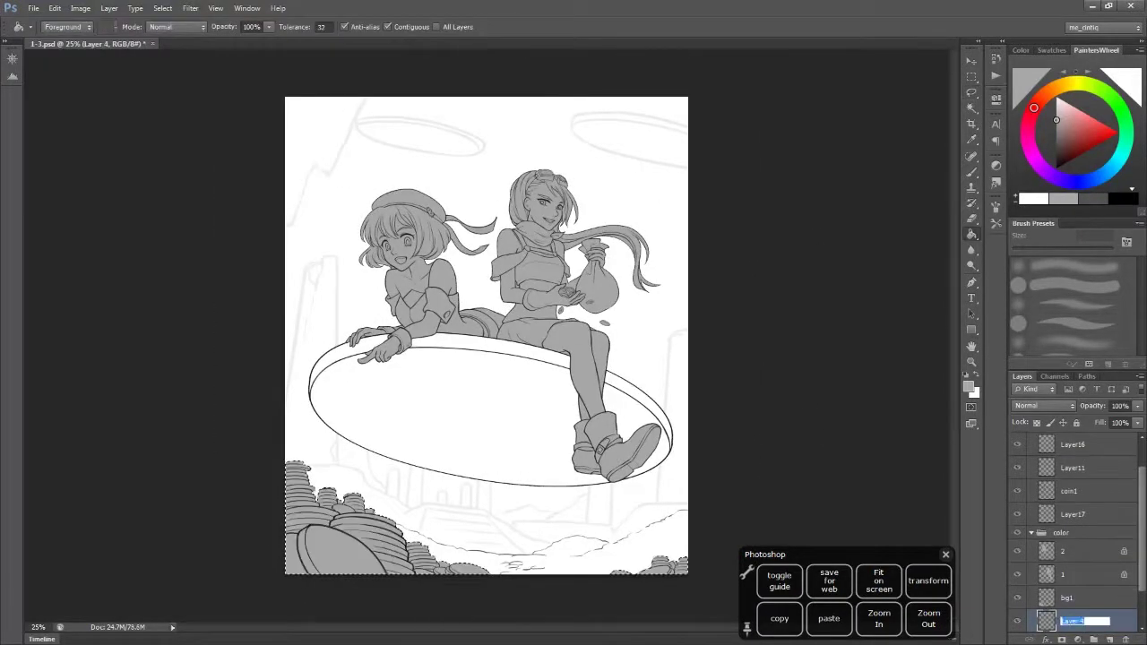
key("l")
key("ctrl+plus")
key("ctrl+plus")
mouse_move(777, 343)
left_mouse_down()
mouse_move(609, 429)
mouse_move(896, 430)
mouse_move(654, 346)
left_mouse_up()
mouse_move(588, 384)
left_mouse_down()
mouse_move(516, 375)
mouse_move(504, 352)
mouse_move(452, 378)
left_mouse_up()
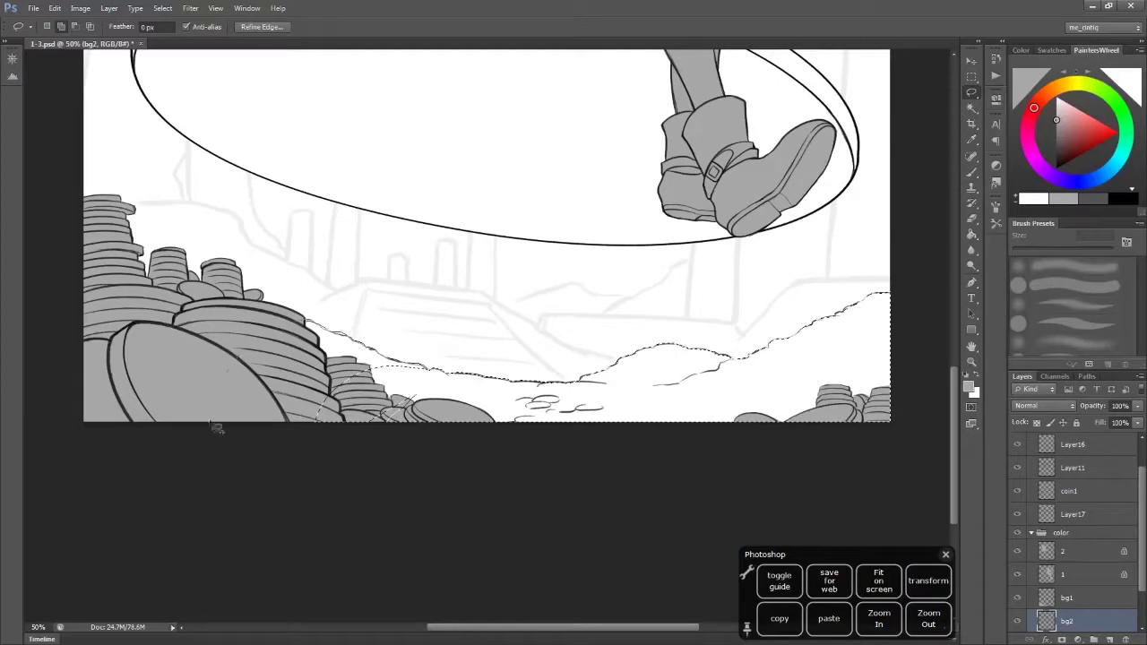
left_click_drag(217, 428, 215, 428)
key("g")
left_click(874, 305)
key("ctrl+d")
key("ctrl+minus")
Darken the bg1 and bg2 fills, group both layers, and add a new layer named bg3 beneath them
key("alt+bracketright")
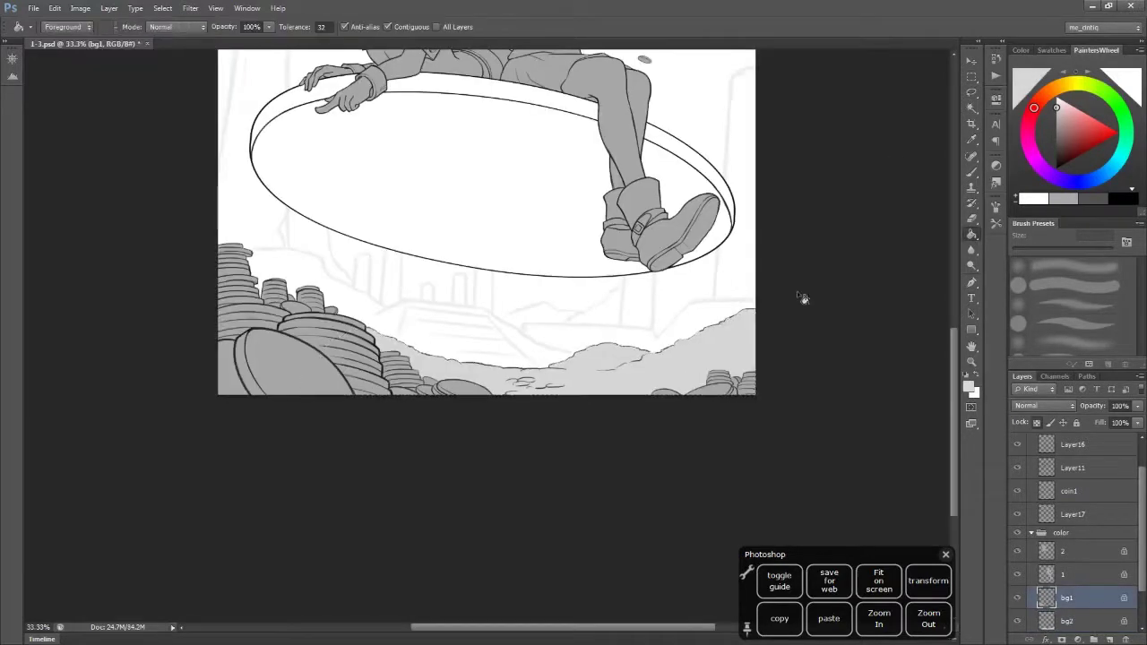
key("ctrl+minus")
key("ctrl+g")
key("ctrl+alt+shift+n")
double_click(1075, 606)
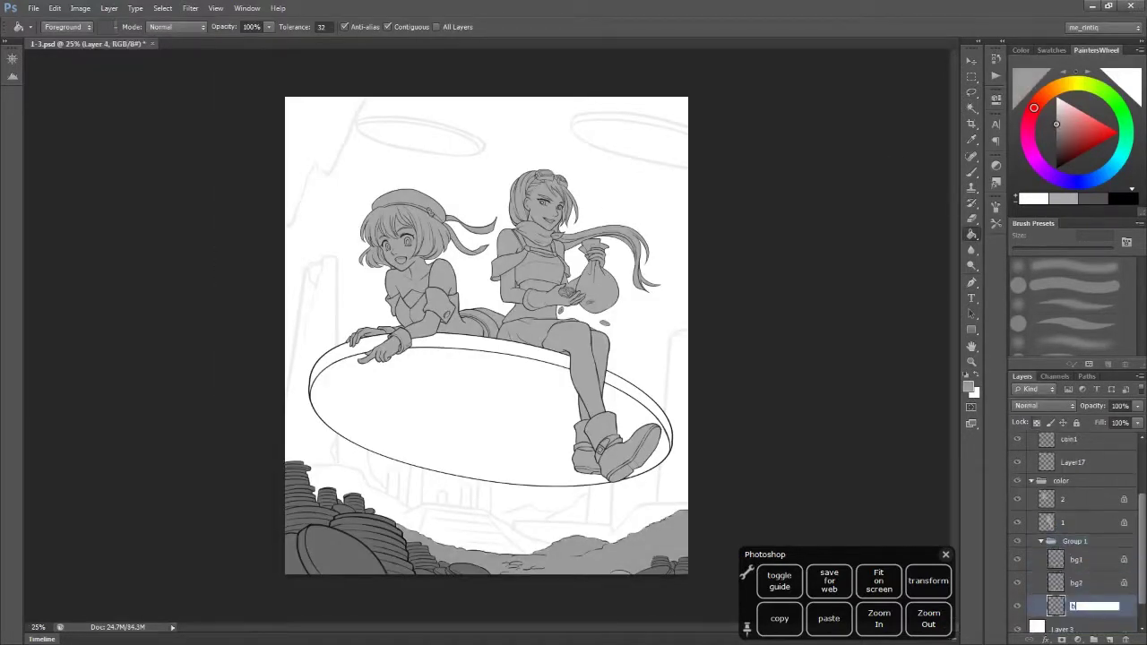
type("bg3")
key("Return")
Fill bg3 with gray and set the background sketch on Layer17 above it to Multiply
left_click(1043, 405)
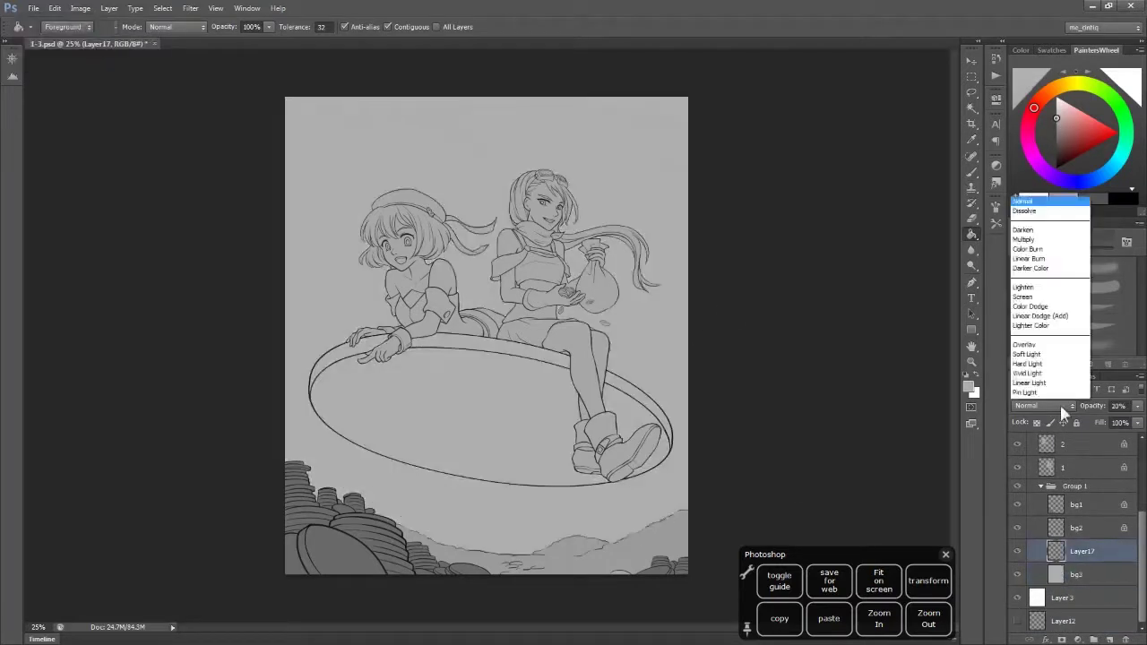
key("Escape")
key("alt+bracketleft")
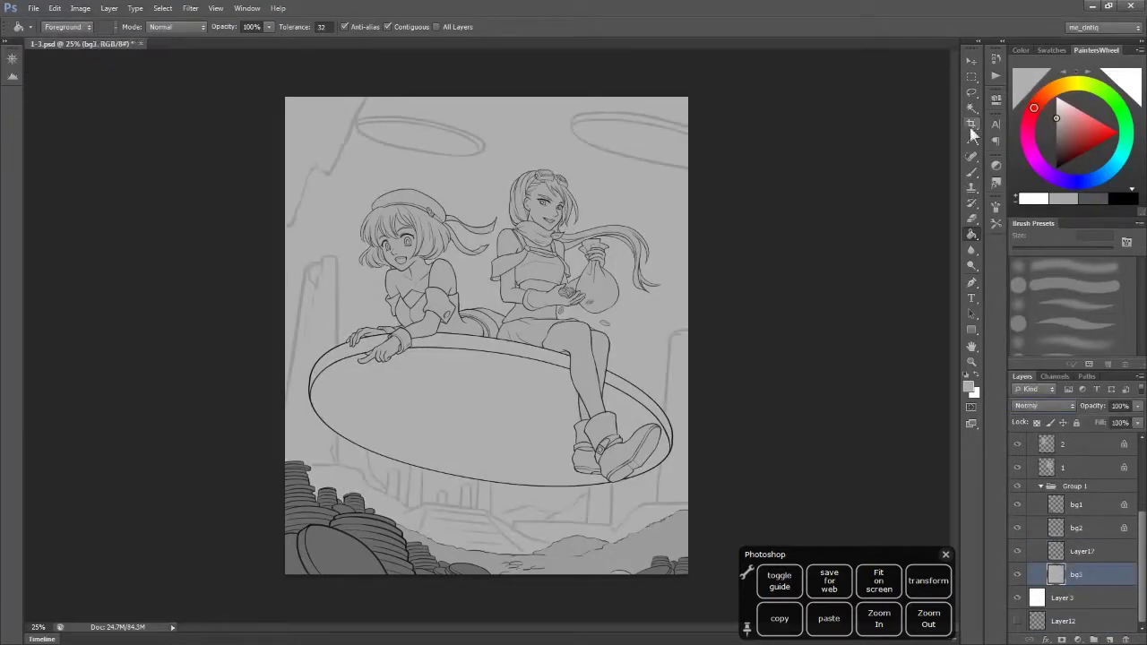
Try soft brush shading in the upper corner of the background, and undo the strokes
key("b")
left_click(995, 206)
left_click(1056, 130)
key("ctrl+z")
key("alt+bracketright")
left_click_drag(305, 116, 332, 179)
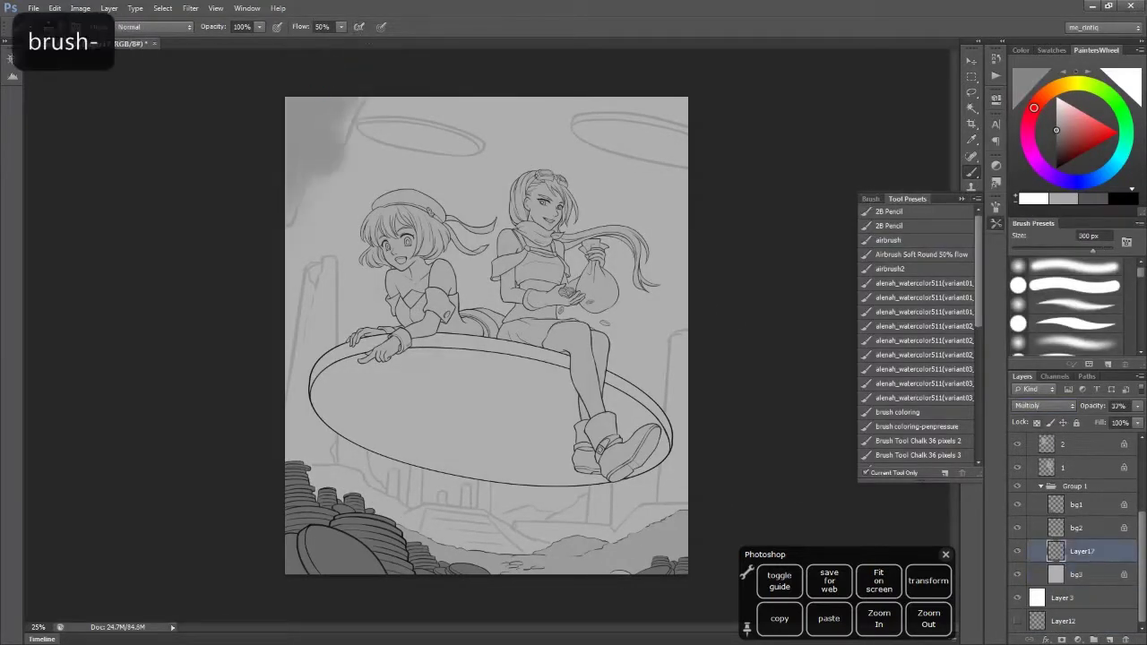
key("ctrl+z")
Prepare a 1400 px brush at 25% opacity for shading the bg3 layer
key("alt+bracketleft")
key("bracketright")
key("bracketright")
key("bracketright")
key("bracketright")
key("bracketright")
key("2")
key("5")
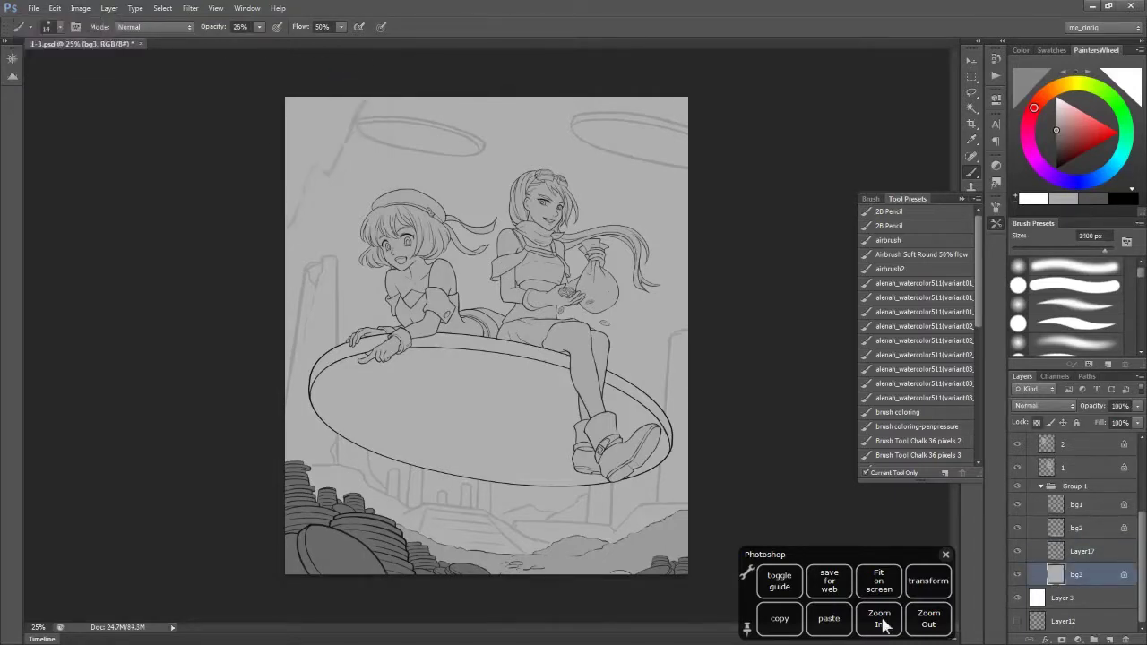
Select the giant coin's full outline, including the part behind the legs, and fill it dark gray on a new layer below layer 1
left_click(879, 619)
key("l")
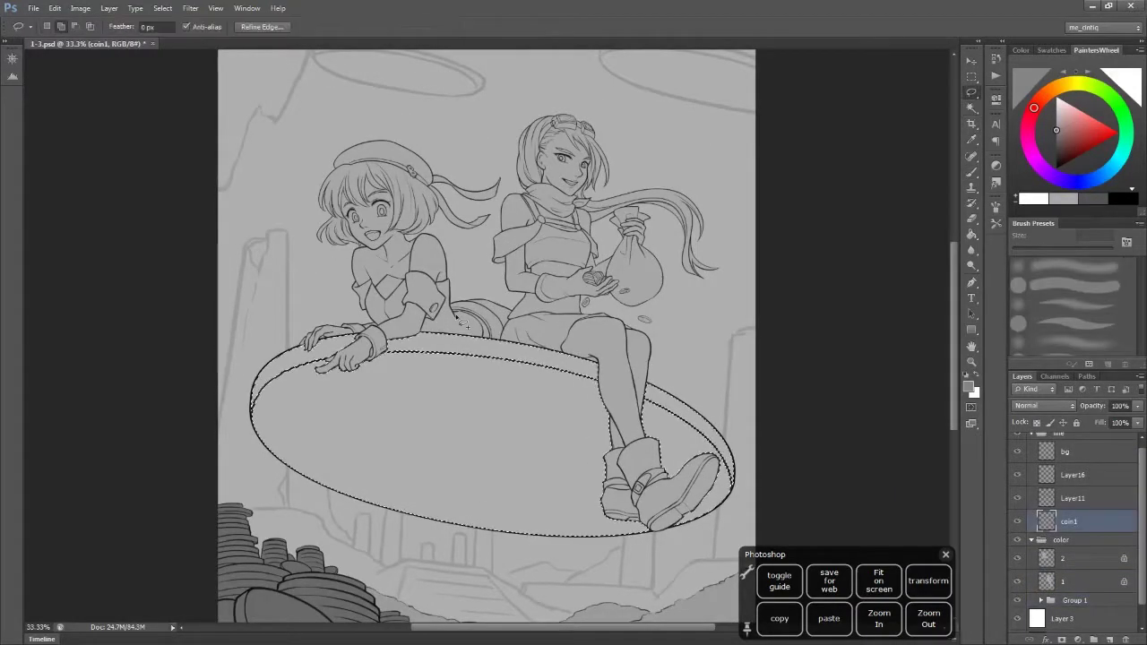
mouse_move(463, 322)
left_mouse_down()
mouse_move(323, 354)
mouse_move(652, 421)
mouse_move(627, 526)
mouse_move(668, 536)
mouse_move(738, 482)
mouse_move(570, 361)
left_mouse_up()
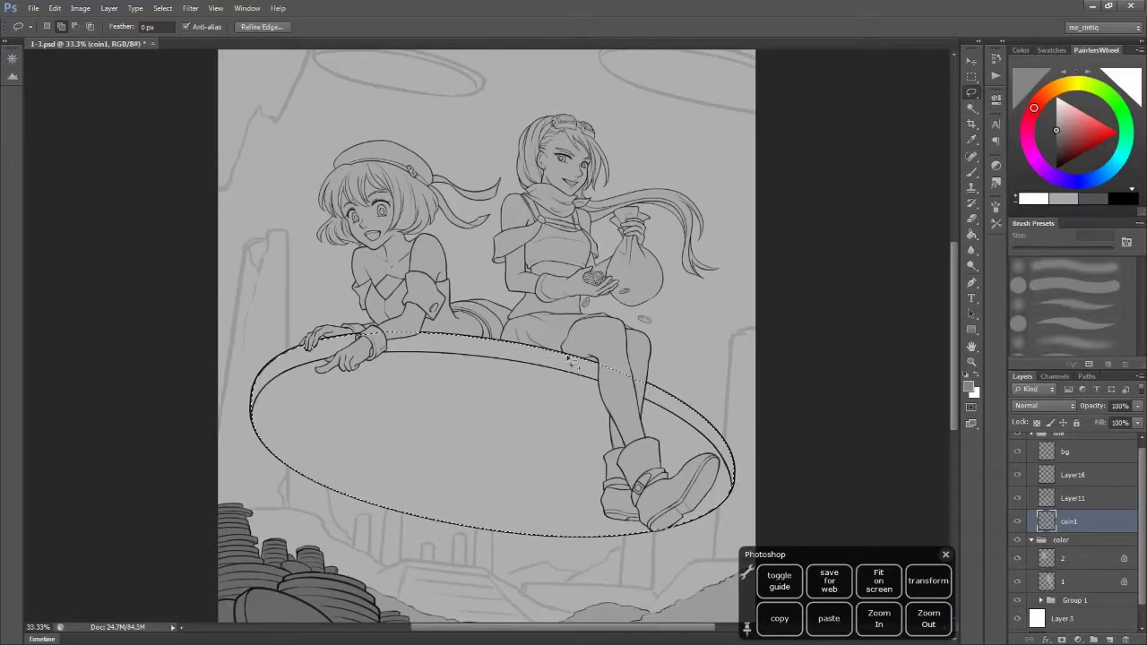
left_click(1093, 582)
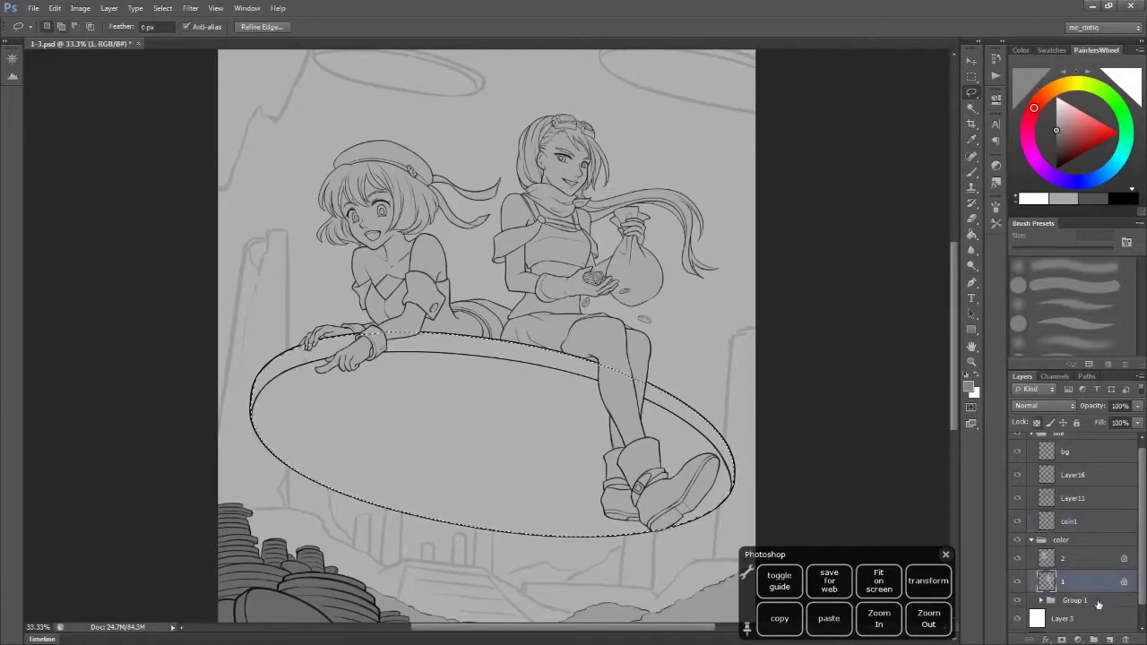
key("m")
key("ctrl+shift+alt+n")
key("alt+BackSpace")
key("ctrl+d")
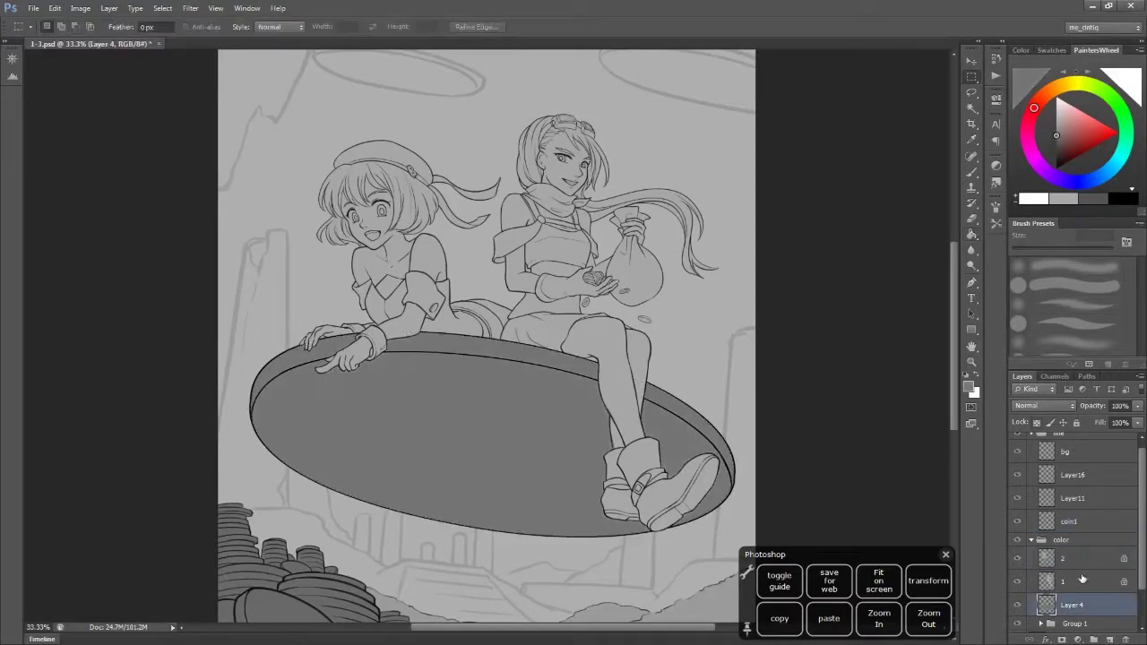
Refill the two girls on layers 2 and 1 with a slightly darker gray and save the file
left_click(1079, 558)
key("g")
left_click(520, 479, "alt")
left_click(655, 529)
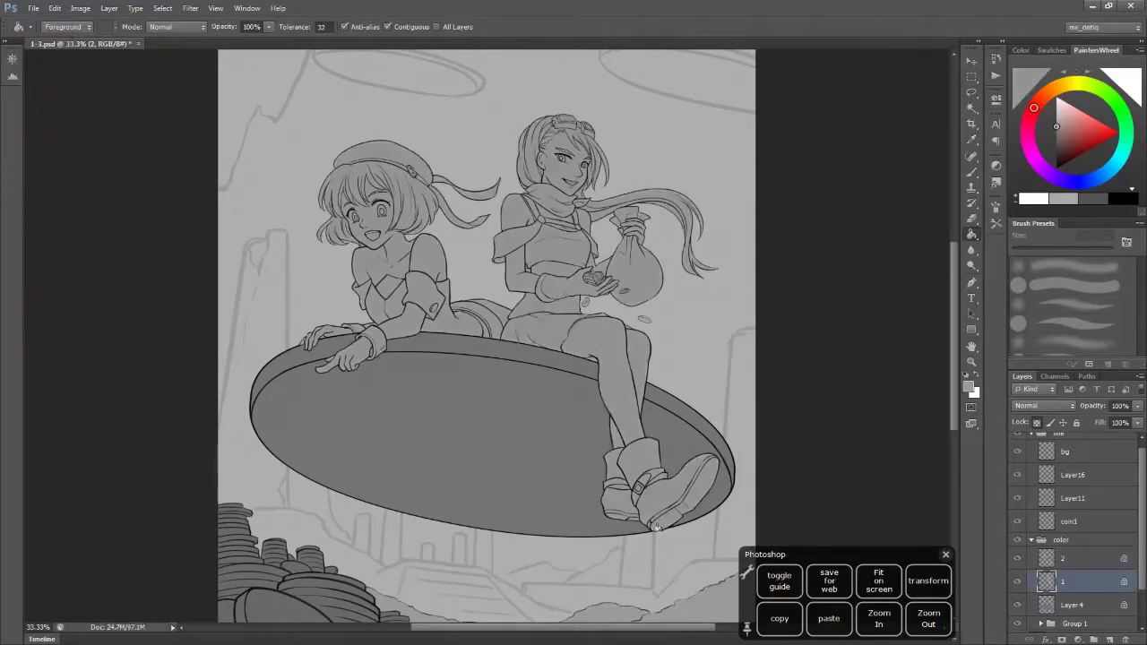
key("ctrl+plus")
key("ctrl+s")
Refill the bg3 background layer with a darker gray
key("ctrl+minus")
left_click(1075, 575)
key("ctrl+minus")
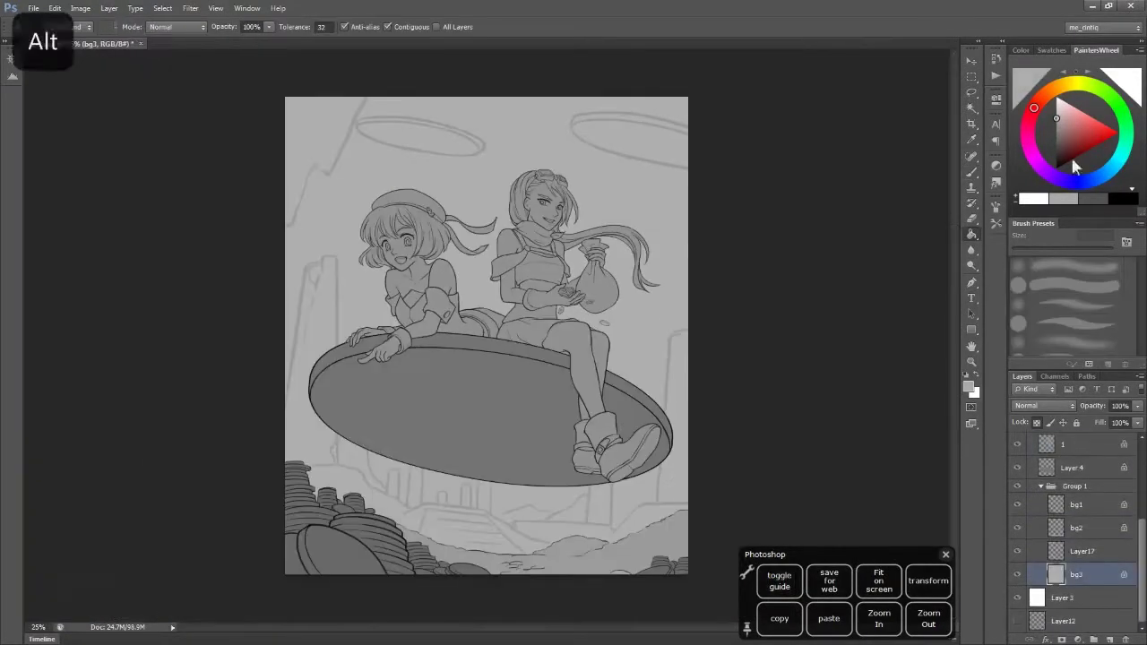
key("alt+BackSpace")
Set up a radial foreground-to-transparent gradient at 16% opacity with Reverse turned off
key("shift+g")
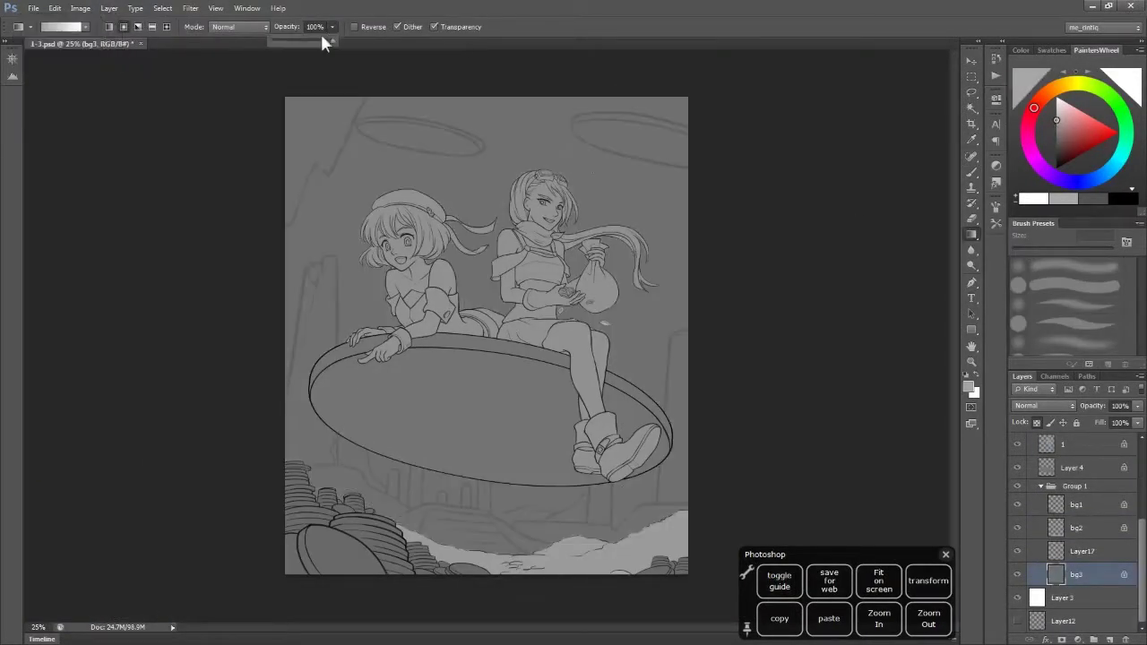
left_click_drag(332, 41, 280, 41)
left_click(354, 26)
left_click(61, 26)
left_click(476, 158)
left_click(668, 146)
left_click(84, 26)
left_click(84, 26)
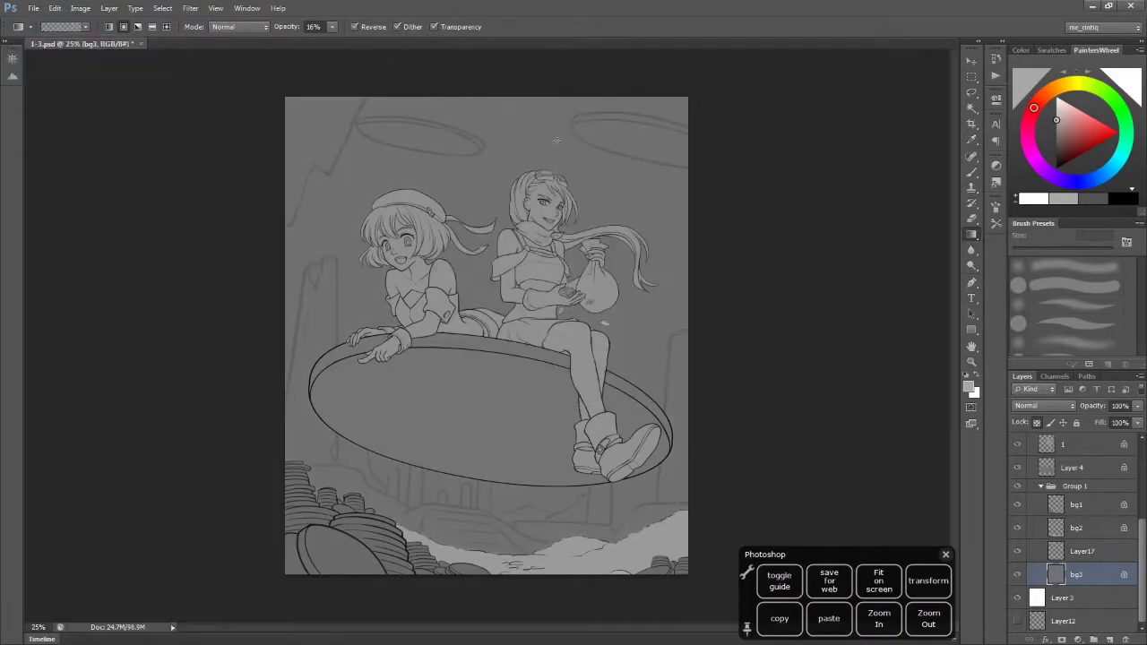
left_click(355, 27)
Lighten the upper part of bg3 with a white gradient and darken its lower part with a dark gradient at 48% opacity
key("ctrl+z")
left_click_drag(703, 63, 596, 199)
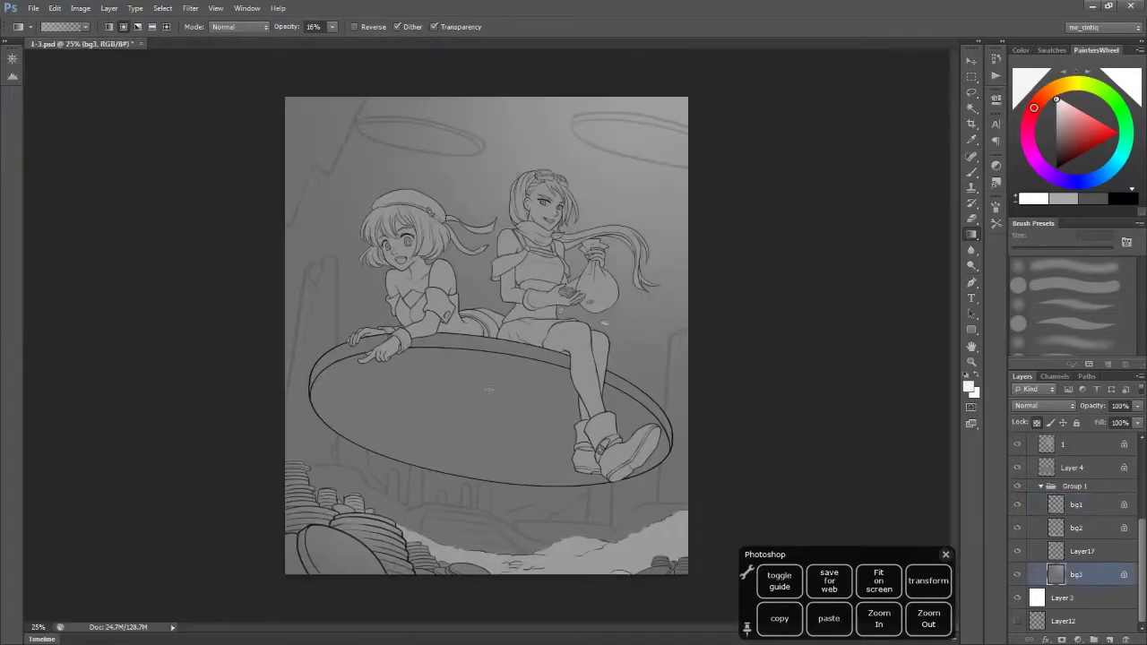
key("ctrl+z")
key("4")
key("8")
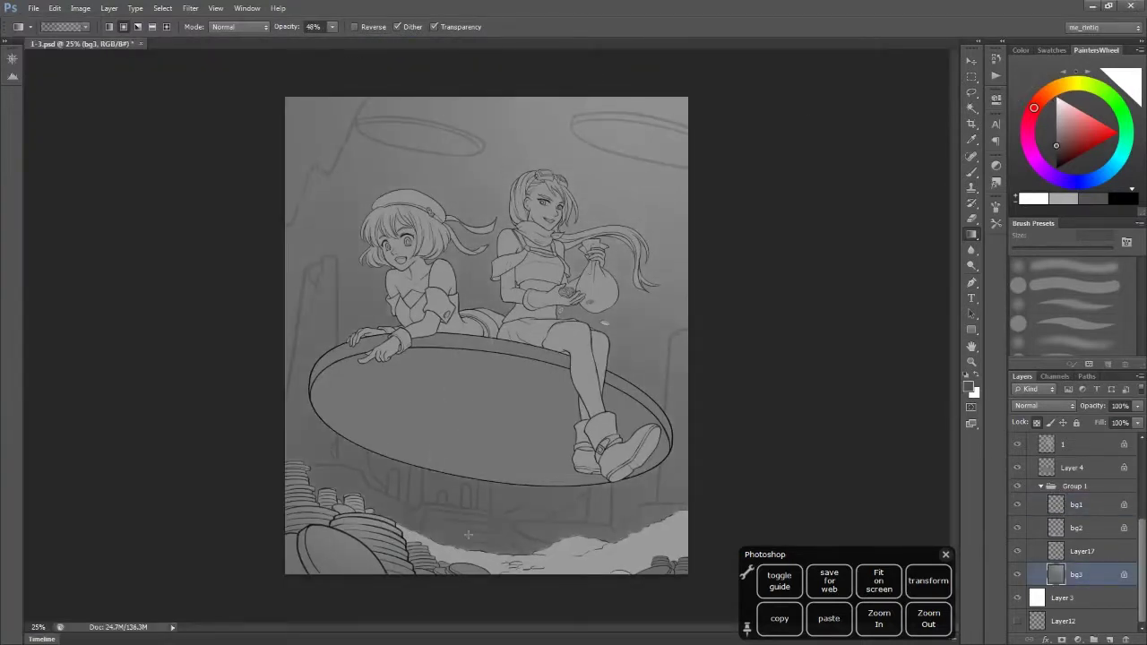
key("ctrl+z")
Shade the ground on bg2 with a linear gradient in a gray sampled from the picture
left_click(1086, 548)
left_click(1091, 531)
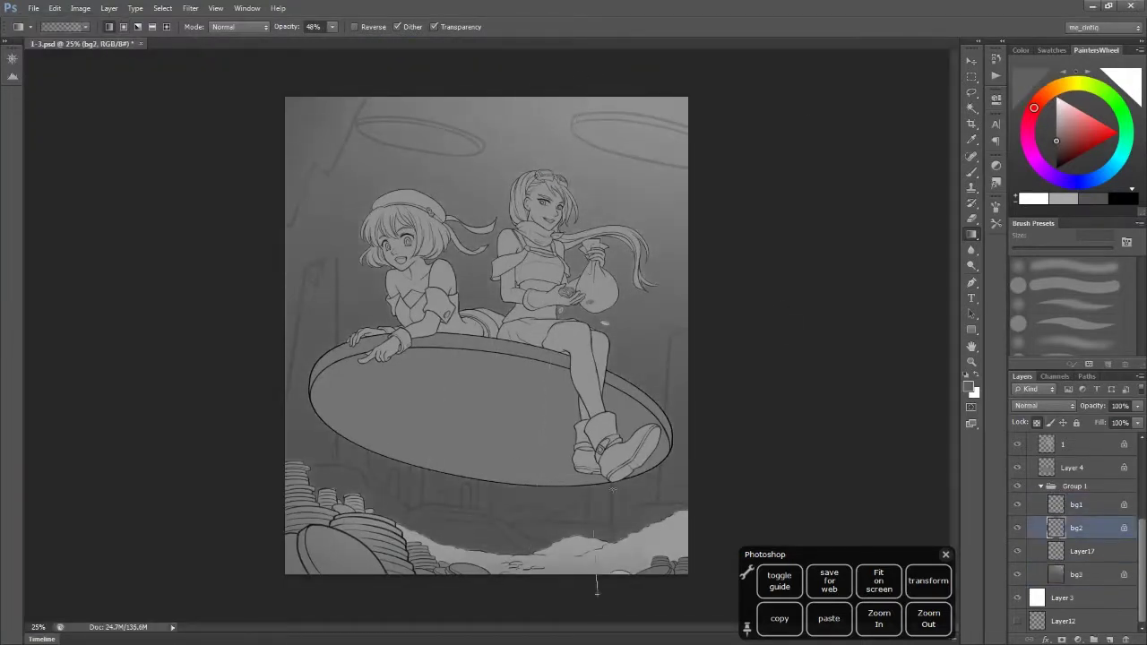
left_click(615, 550, "alt")
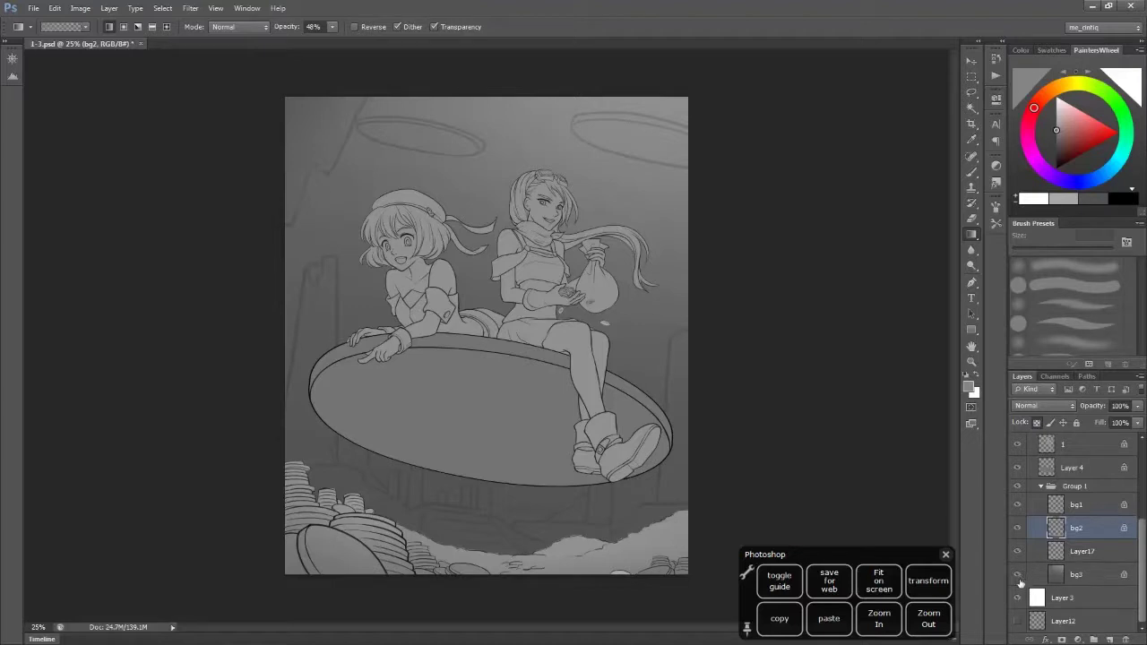
Shade the giant coin on Layer 4 with a subtle light gradient and save the file
scroll(1066, 537, "up", 2)
left_click(1066, 490)
key("ctrl+z")
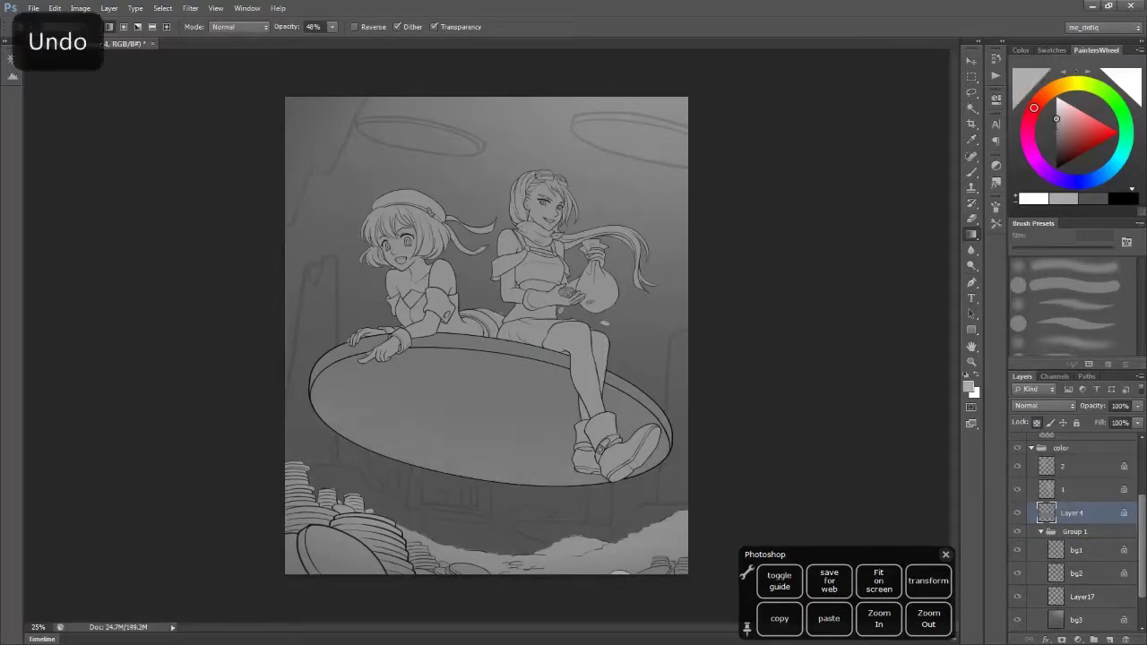
key("ctrl+plus")
key("ctrl+s")
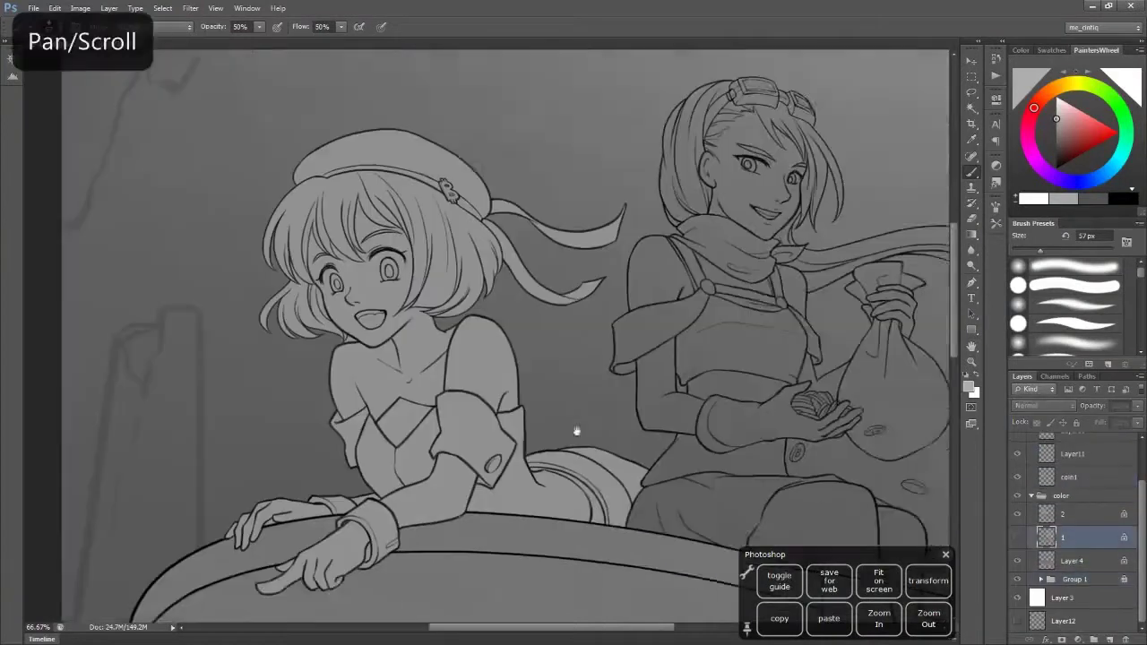
On layer 2, brush dark gray soft shading at 50% opacity over the beret girl's outer hair locks beside her face
key("ctrl+plus")
key("b")
key("alt+bracketright")
left_click_drag(105, 340, 369, 323)
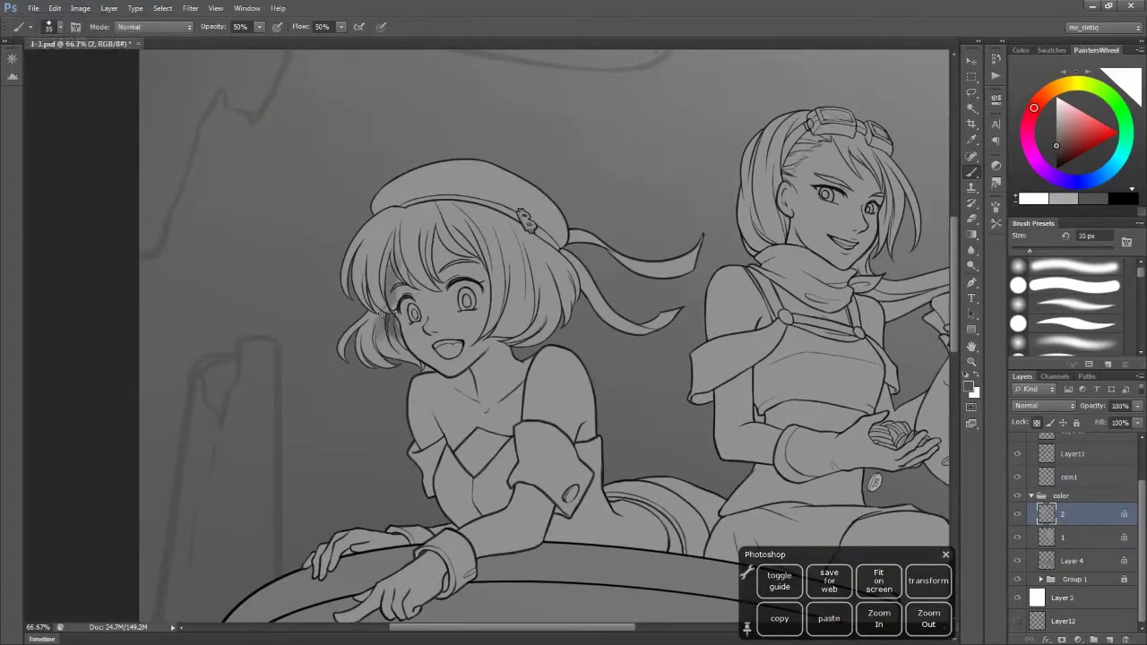
key("ctrl+z")
mouse_move(359, 278)
left_mouse_down()
mouse_move(367, 231)
mouse_move(408, 208)
mouse_move(381, 231)
left_mouse_up()
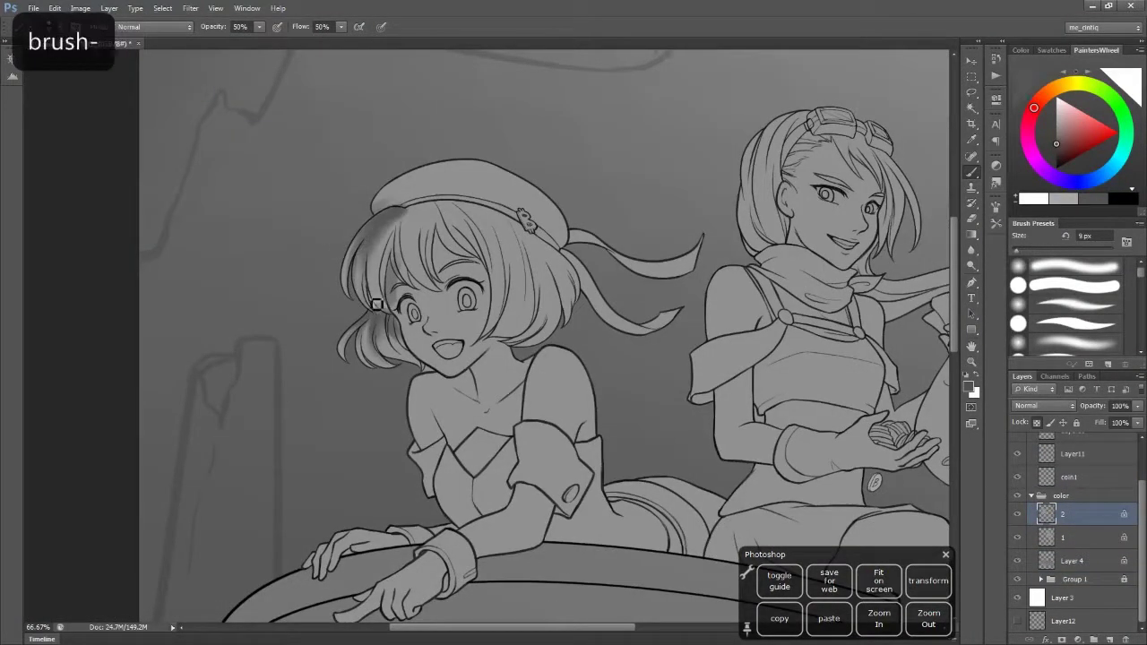
key("bracketright")
key("bracketright")
left_click_drag(369, 324, 394, 356)
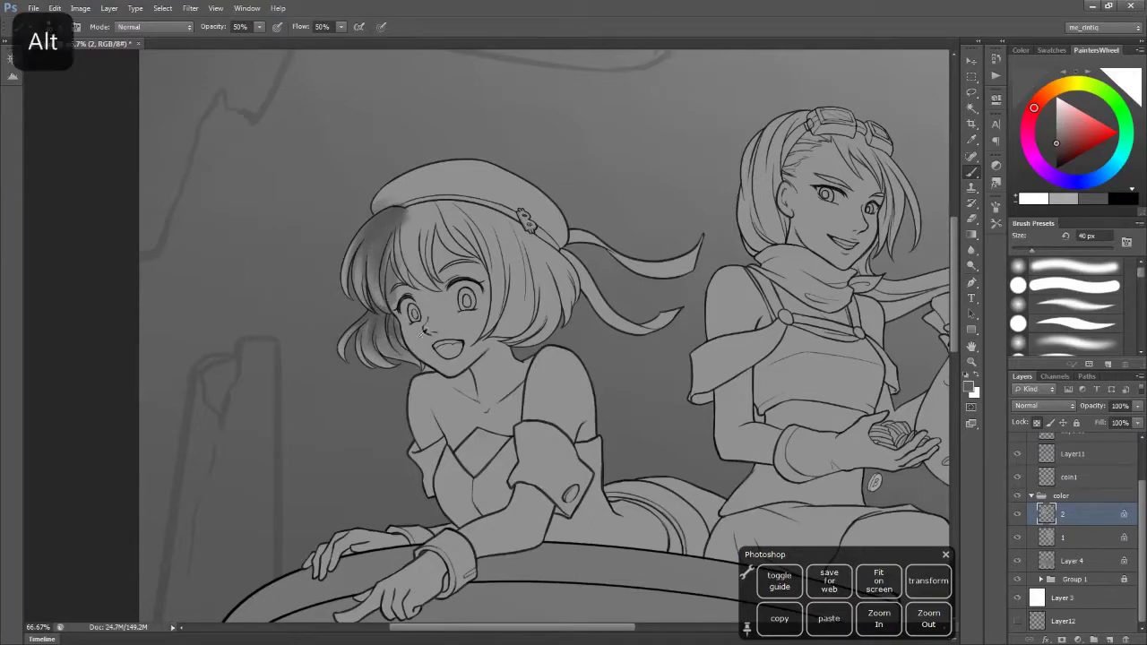
Shade the beret girl's forehead and nose area beneath her bangs with sampled grays and a soft brush
left_click(393, 293, "alt")
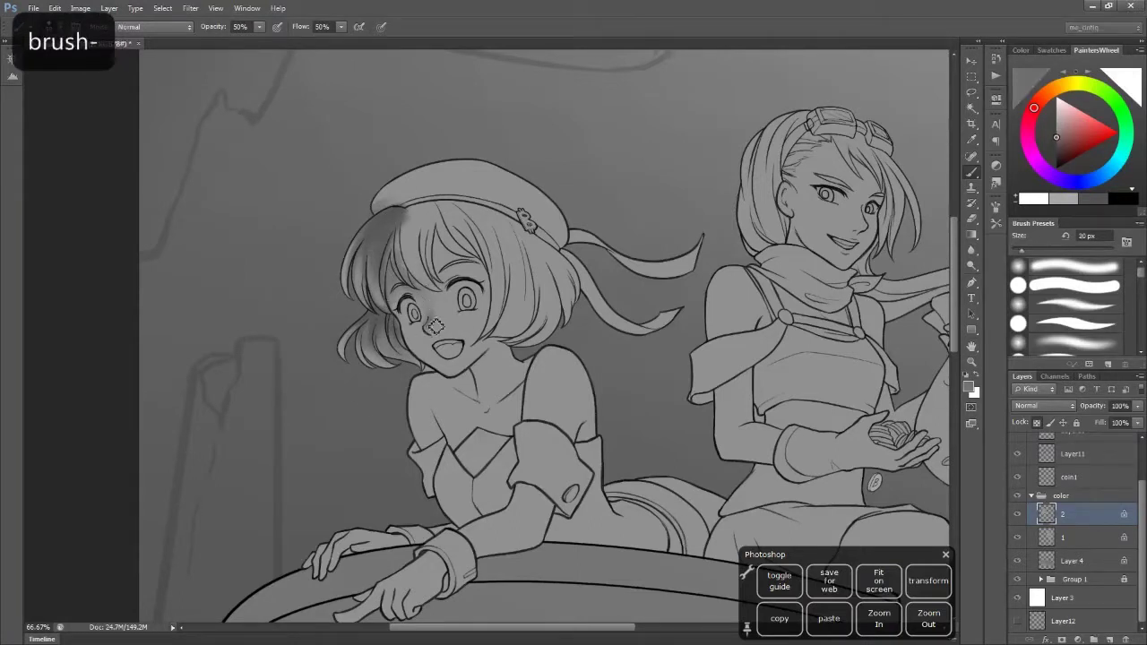
left_click(458, 246, "alt")
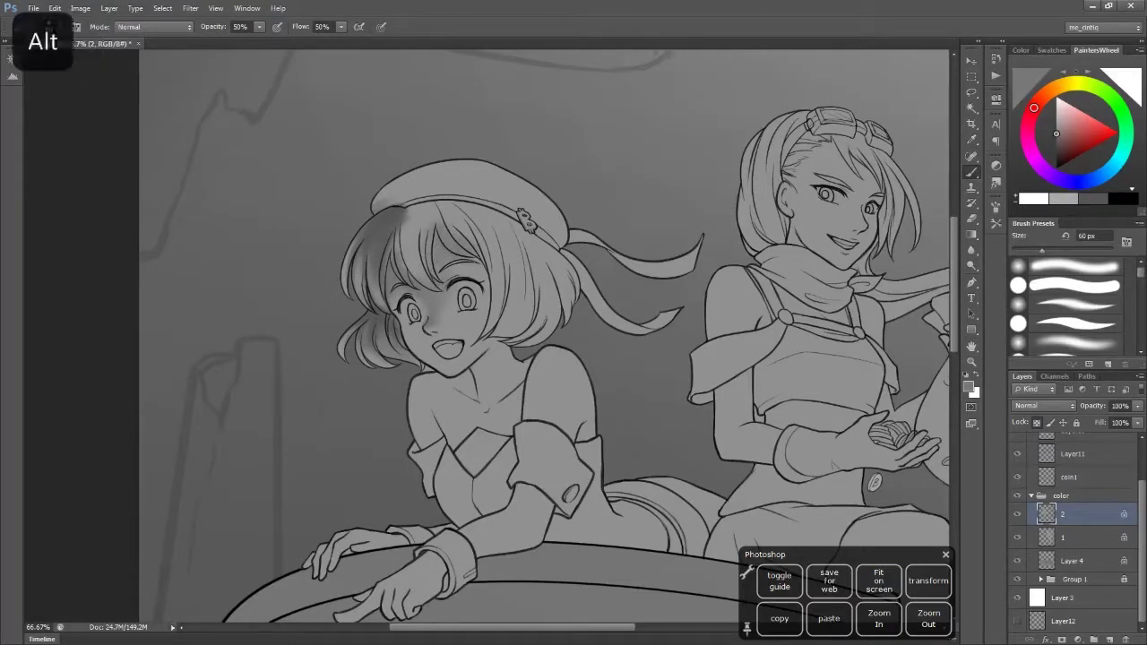
key("bracketleft")
key("bracketleft")
key("bracketleft")
key("bracketleft")
Blend the beret girl's cheek shading with sampled grays and brush a soft shadow onto her neck beneath the chin
left_click(444, 331, "alt")
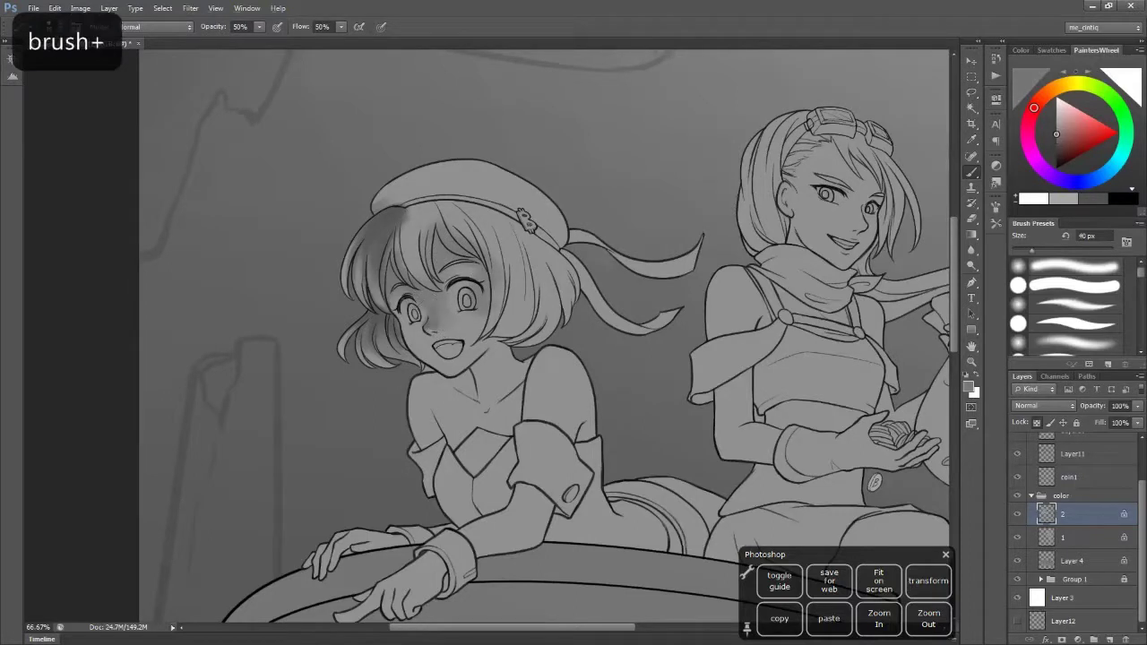
left_click(413, 336, "alt")
key("bracketright")
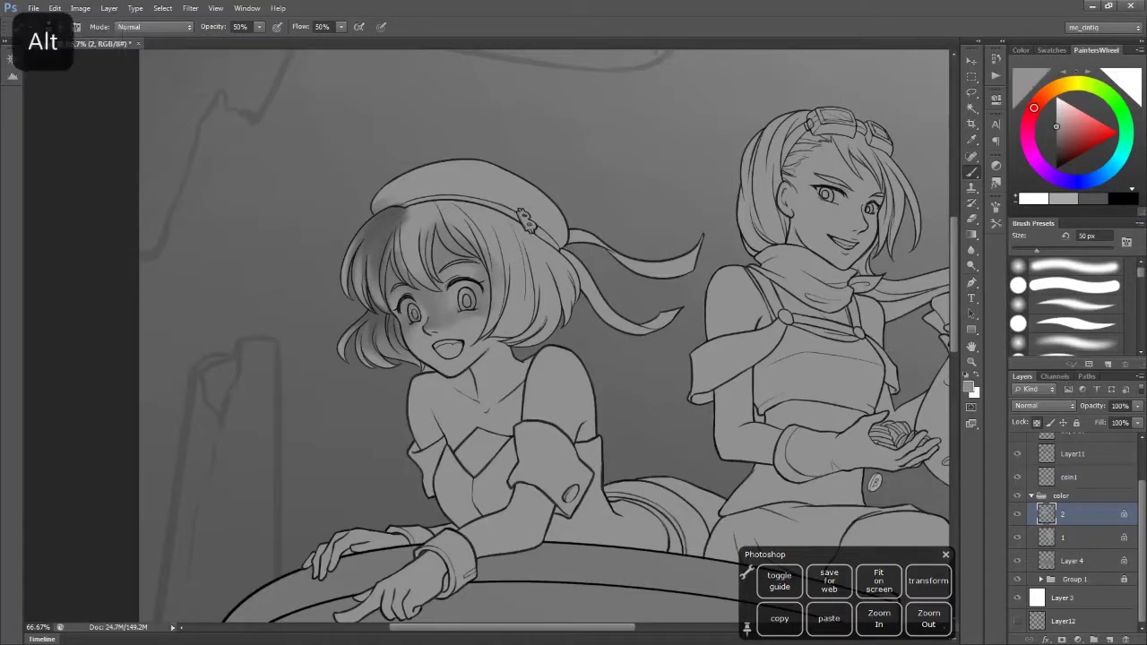
left_click(489, 332, "alt")
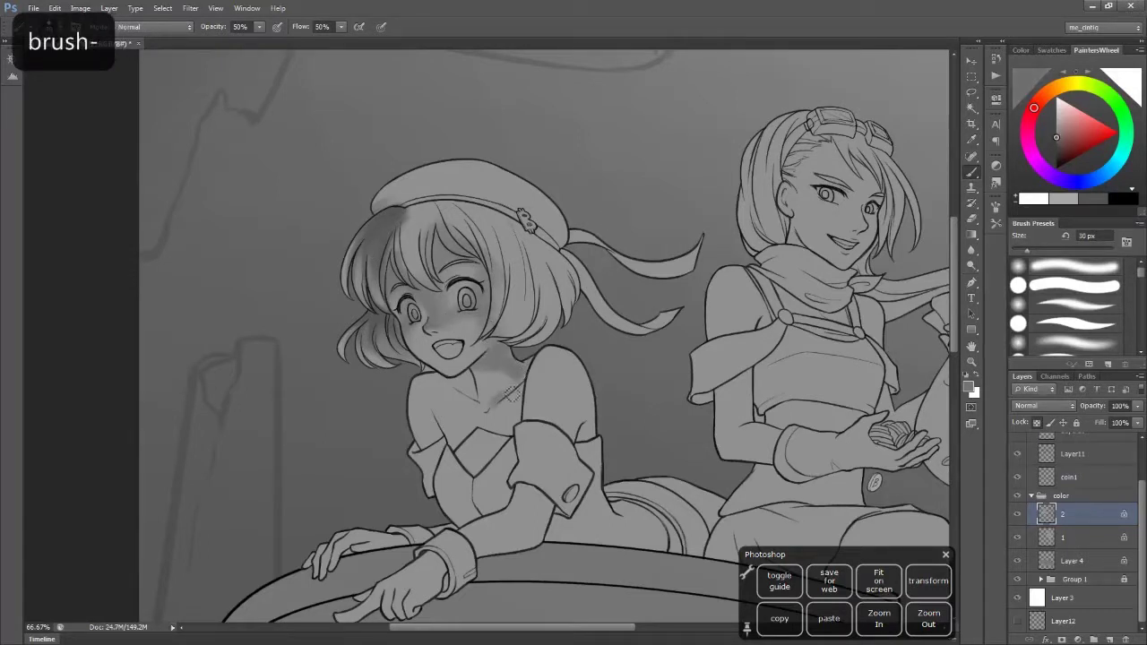
key("bracketright")
key("bracketright")
left_click(482, 375, "alt")
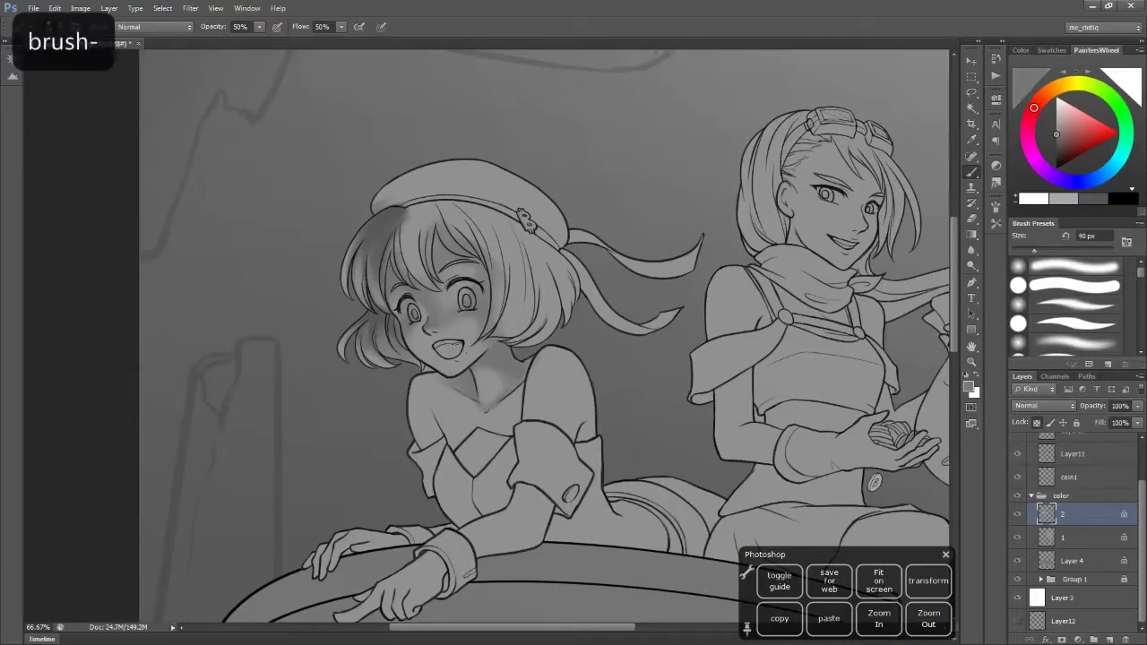
Extend the soft shading from the beret girl's neck across her collarbone and far shoulder using sampled grays
left_click(433, 315, "alt")
key("bracketright")
key("bracketright")
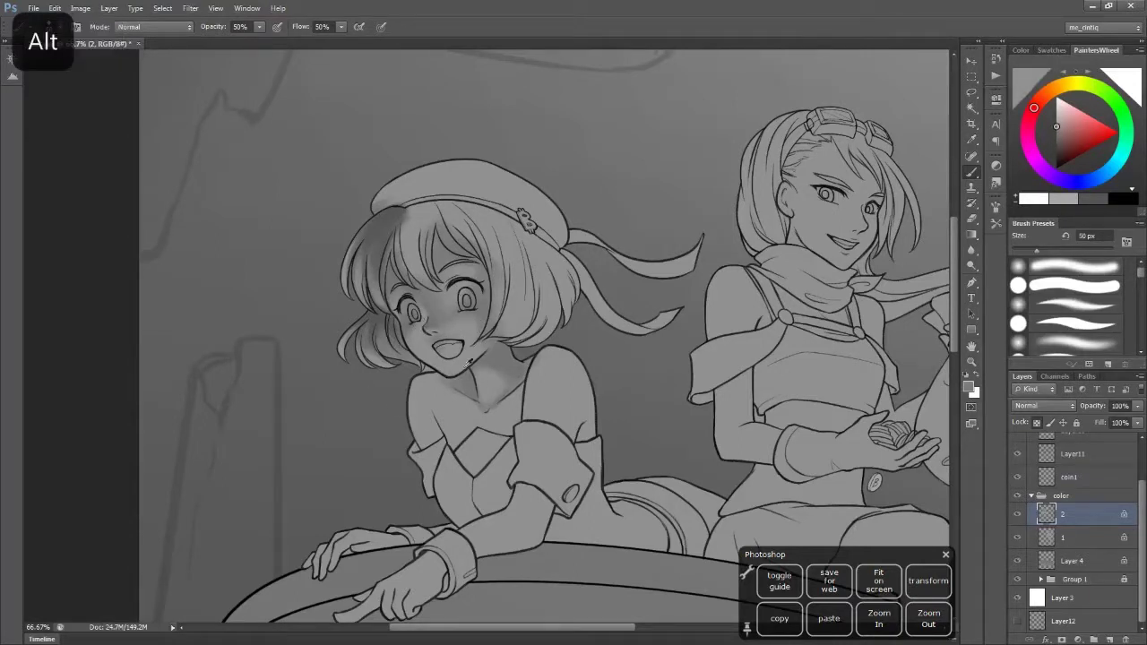
key("bracketleft")
left_click(422, 414, "alt")
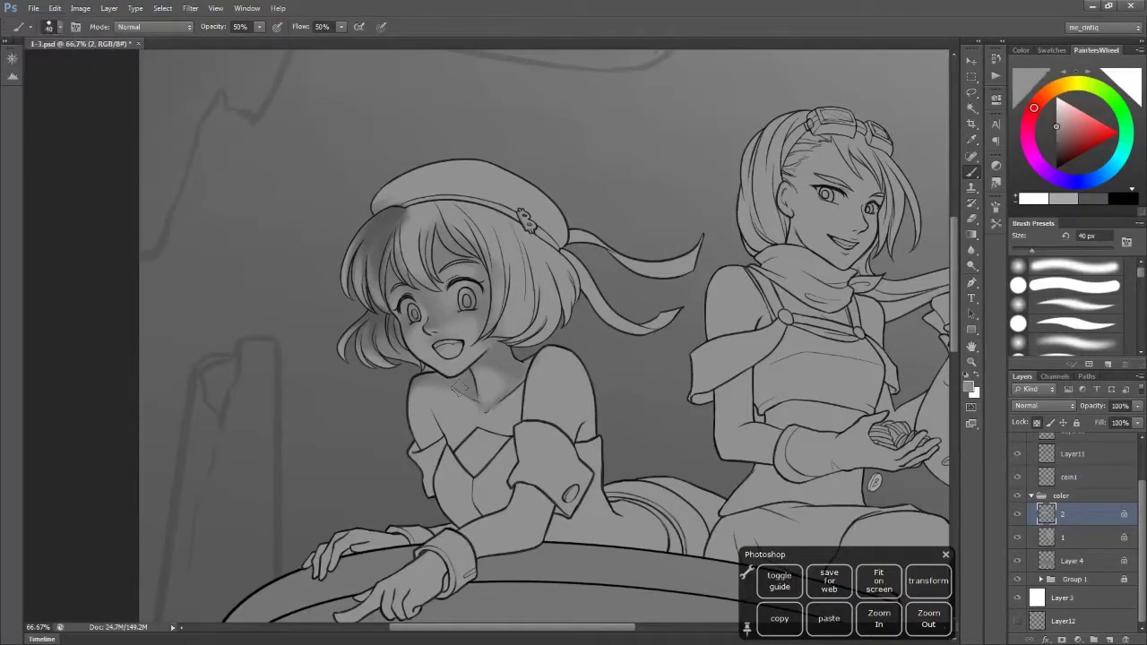
left_click(523, 368, "alt")
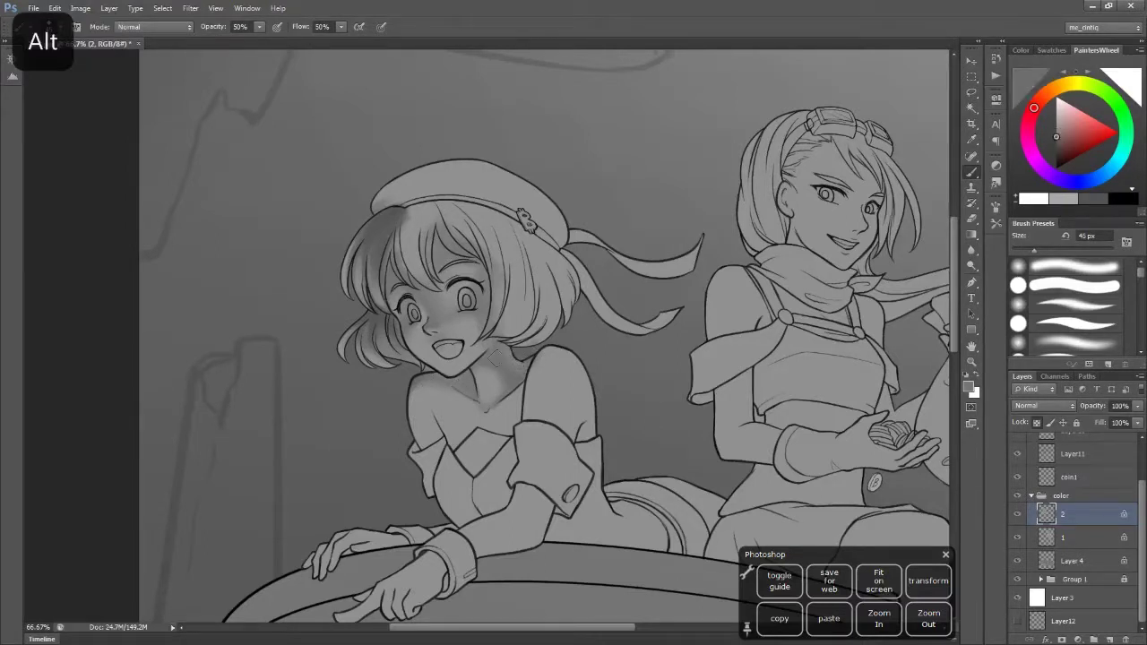
Brush soft gray shading down the beret girl's near upper arm and over her folded sleeve
key("bracketright")
key("bracketright")
left_click_drag(573, 357, 554, 506)
left_click_drag(525, 421, 538, 484)
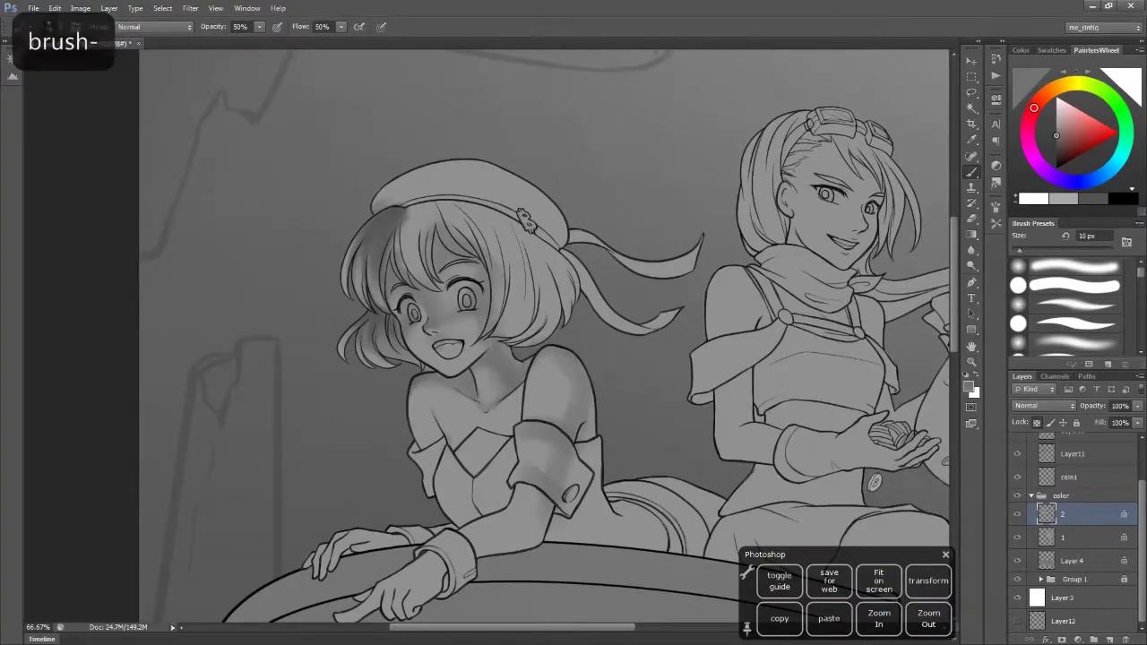
Shade the beret girl's bodice, near forearm and wrist cuff with a soft brush and sampled grays
left_click(432, 437, "alt")
key("bracketright")
scroll(433, 437, "down", 2)
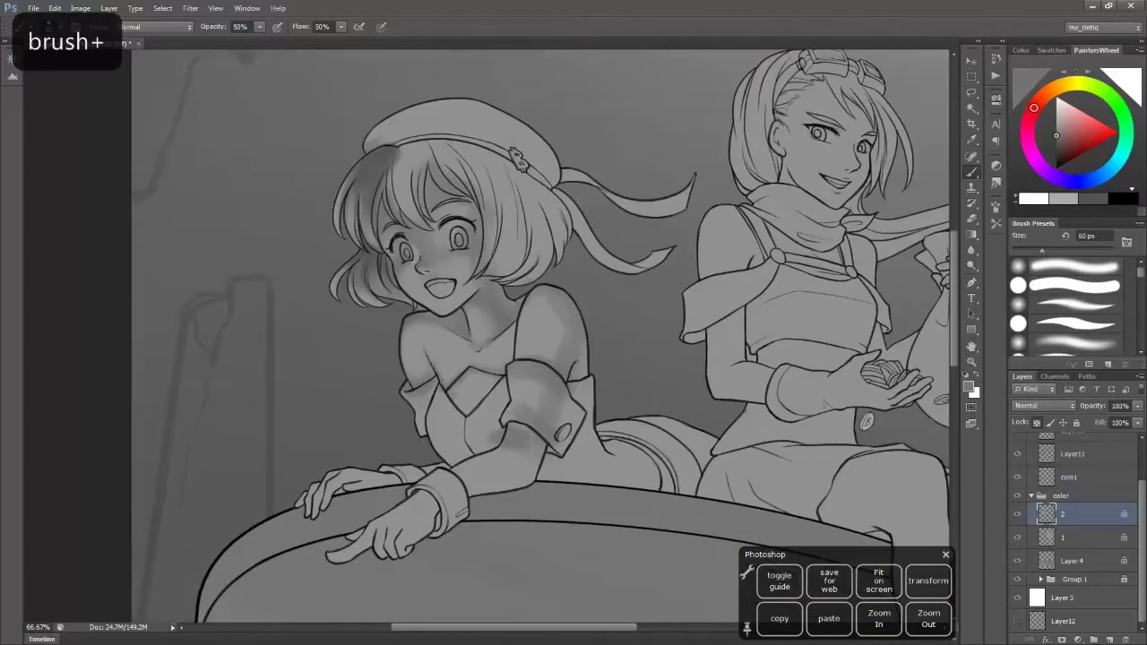
left_click(525, 444, "alt")
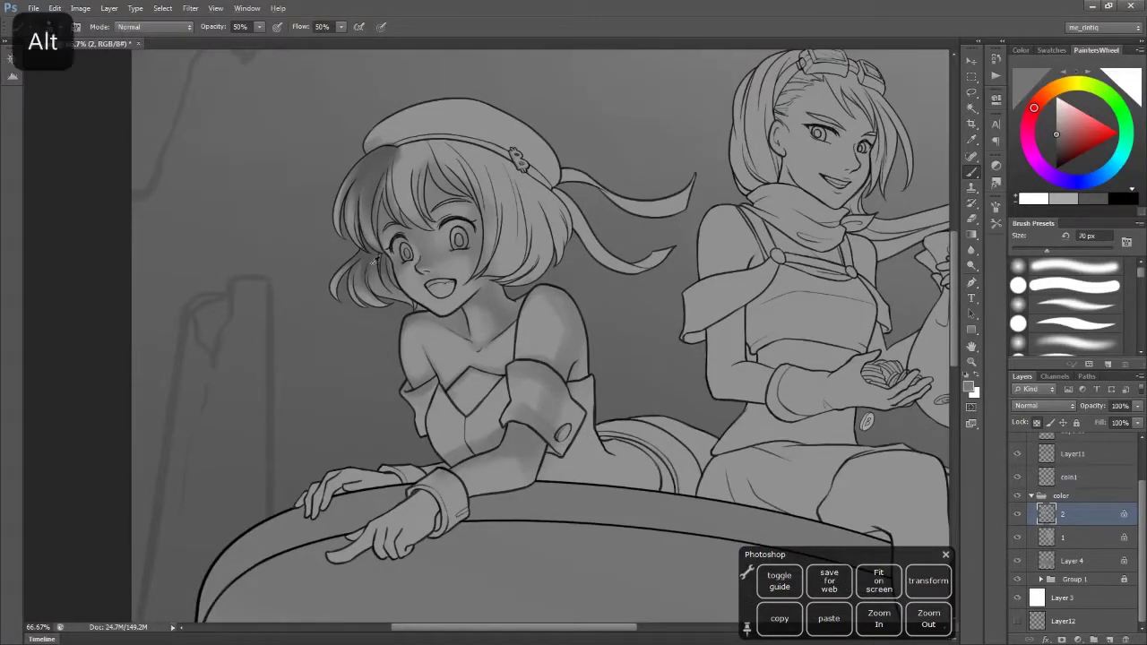
key("ctrl+z")
key("bracketleft")
key("bracketleft")
key("bracketleft")
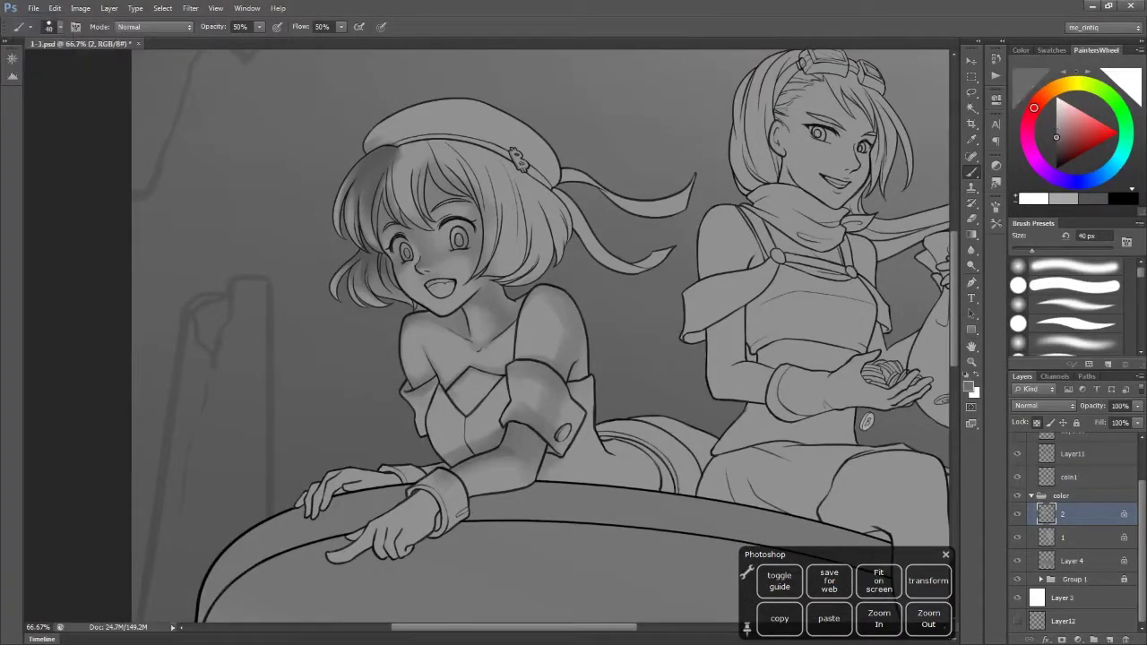
Shade the beret girl's two hands and far wrist resting on the coin with a smaller soft brush
left_click(388, 518, "alt")
scroll(388, 517, "down", 2)
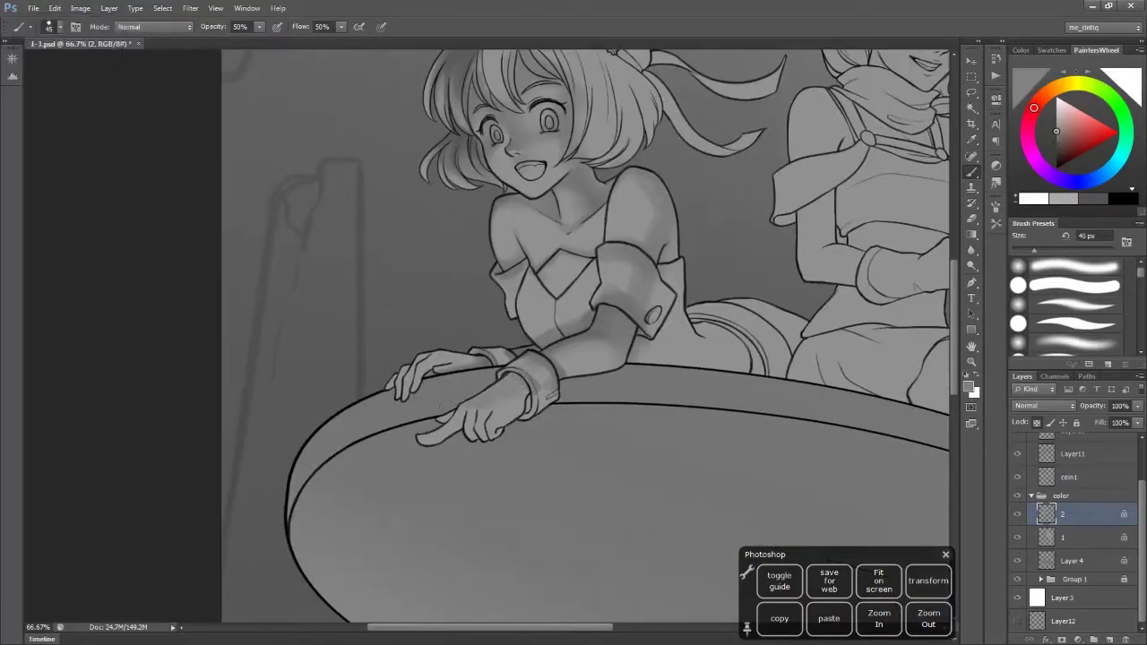
key("bracketleft")
key("bracketleft")
key("bracketright")
left_click(473, 417, "alt")
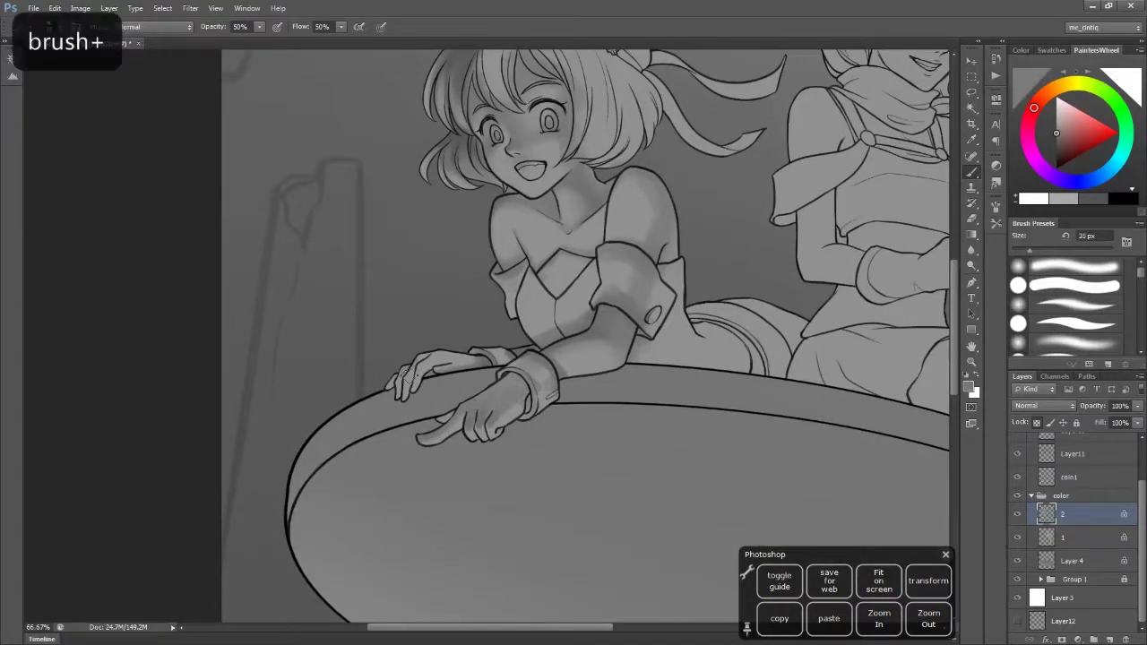
key("bracketright")
left_click(405, 378, "alt")
left_click(457, 358, "alt")
Darken the beret girl's outer hair locks on the far side of her face with a darker gray
scroll(582, 341, "up", 3)
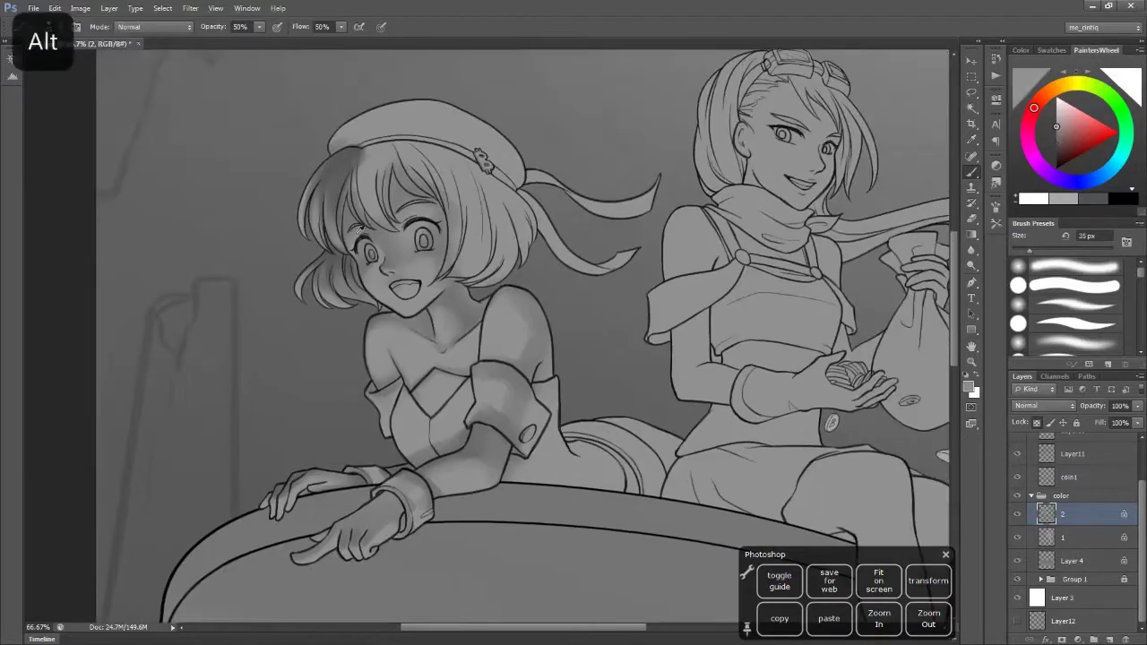
key("bracketright")
key("bracketright")
key("bracketright")
left_click(345, 158, "alt")
key("bracketleft")
key("bracketleft")
left_click_drag(332, 170, 319, 269)
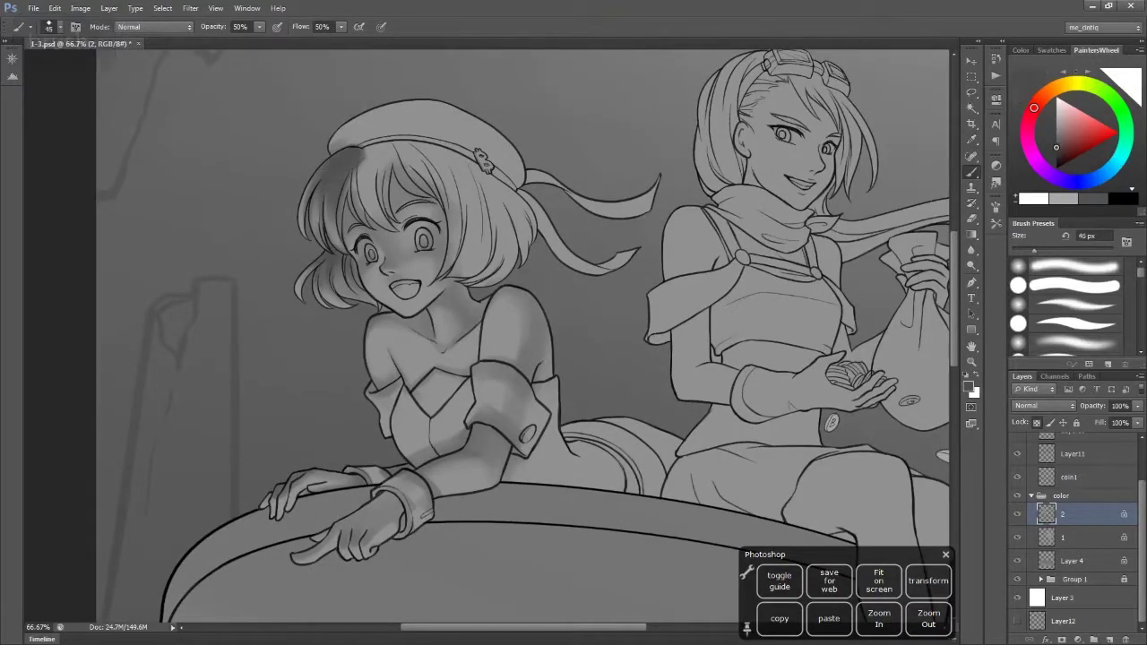
left_click(354, 309, "alt")
key("bracketleft")
key("bracketleft")
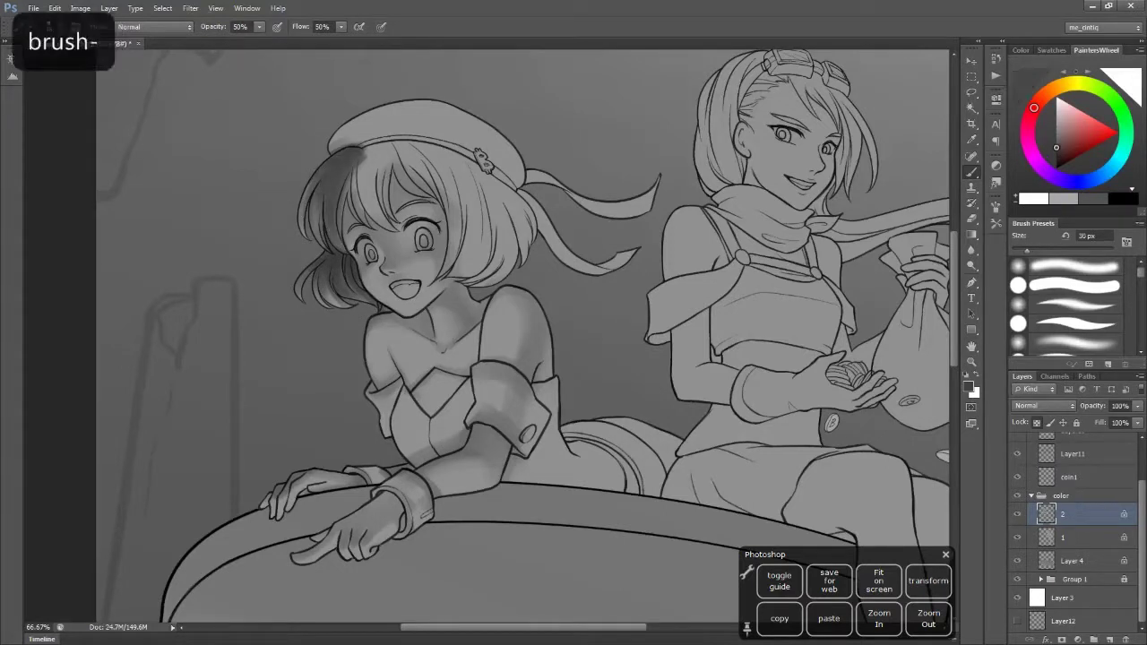
Carry the sampled dark hair gray across the beret girl's bangs and the near side of her bob
left_click(337, 178, "alt")
key("bracketright")
key("bracketright")
key("bracketright")
mouse_move(367, 152)
left_mouse_down()
mouse_move(422, 206)
mouse_move(412, 171)
mouse_move(448, 170)
mouse_move(461, 251)
left_mouse_up()
key("bracketright")
left_click_drag(439, 144, 498, 251)
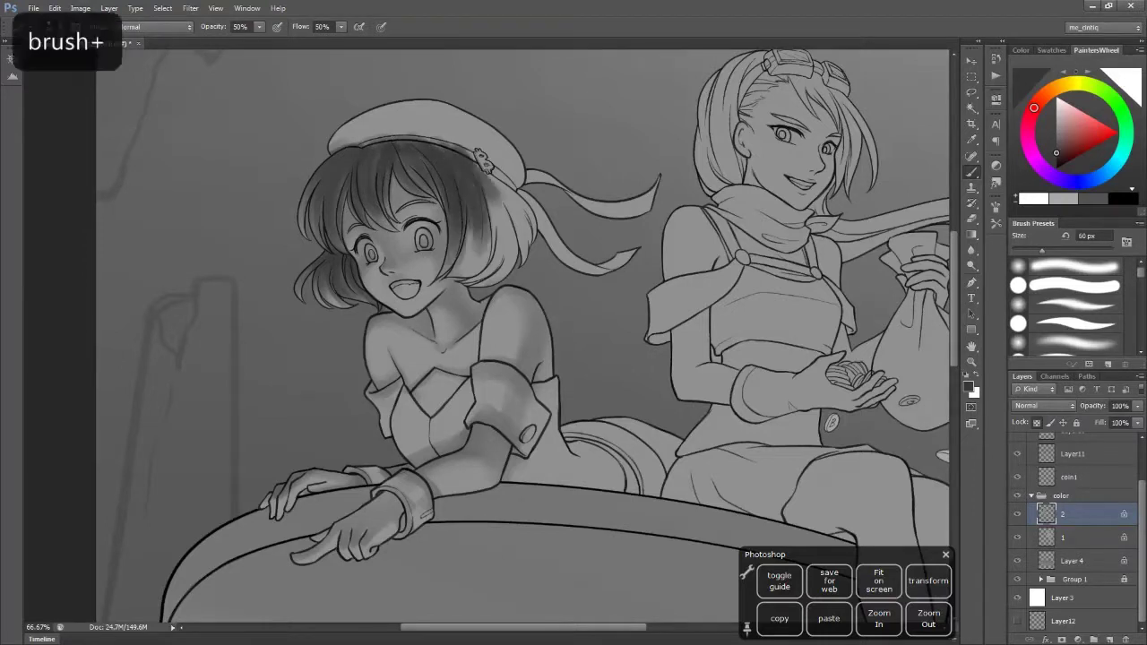
left_click_drag(475, 161, 529, 255)
left_click(502, 215, "alt")
left_click_drag(484, 206, 502, 273)
mouse_move(452, 138)
left_mouse_down()
mouse_move(403, 170)
mouse_move(369, 142)
left_mouse_up()
key("ctrl+z")
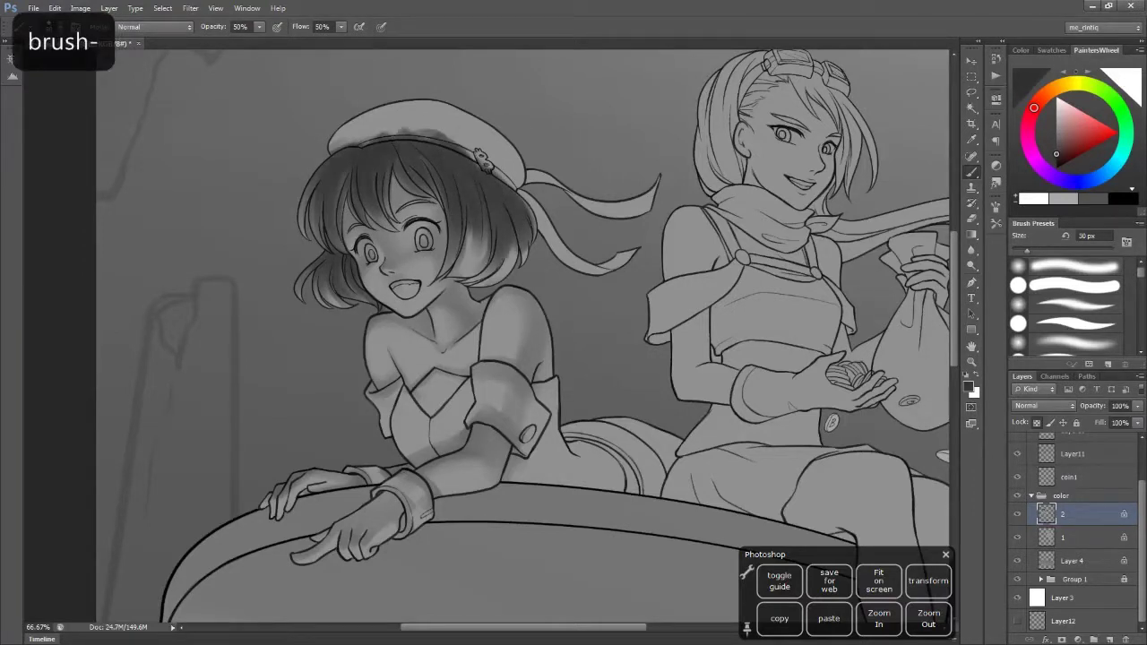
Fill the remaining light lower locks on the near side of the beret girl's bob with dark gray
key("bracketright")
left_click_drag(453, 229, 484, 273)
left_click(486, 256, "alt")
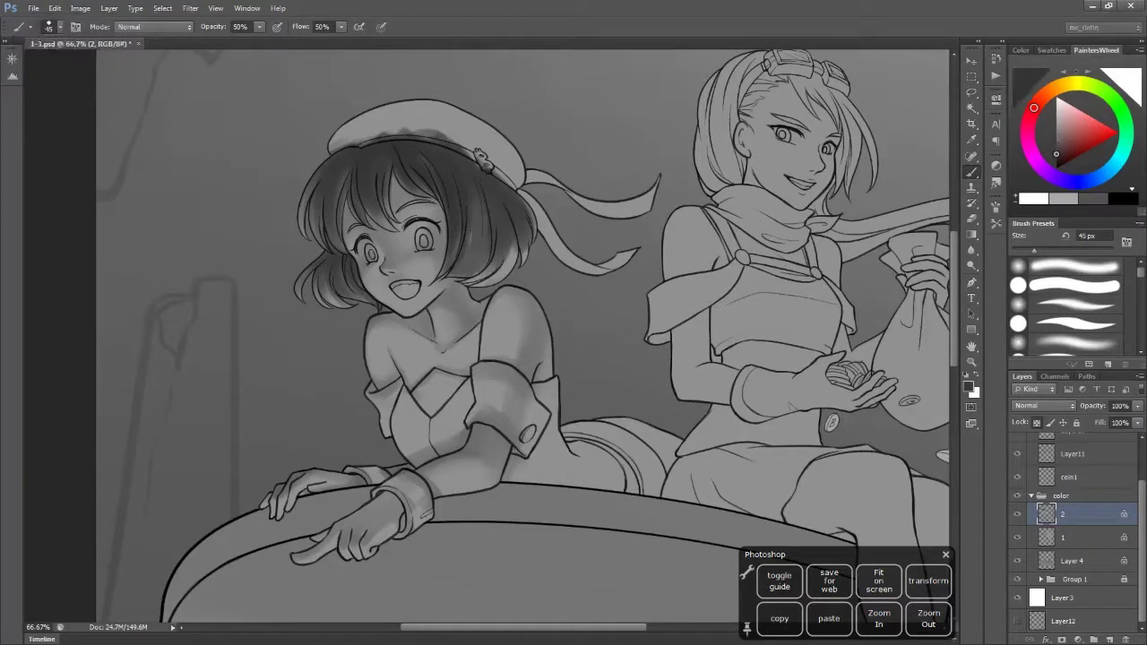
left_click_drag(483, 197, 475, 269)
key("ctrl+z")
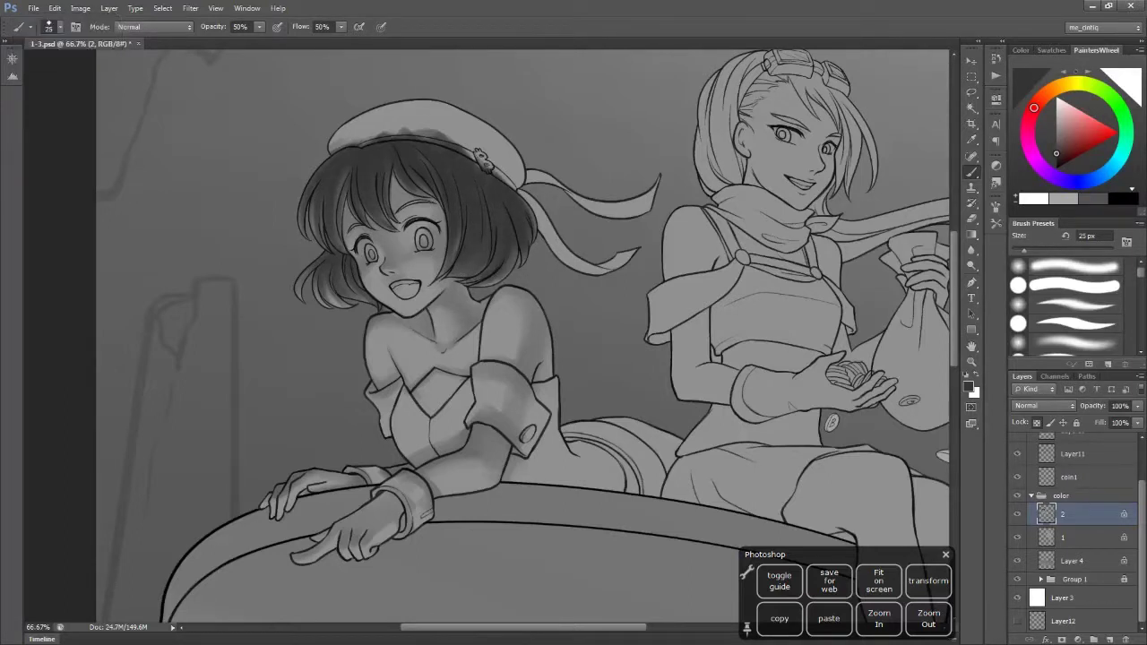
key("bracketright")
Refine the light skin tones around the beret girl's lower face and far shoulder with sampled grays
left_click(451, 300, "alt")
left_click(372, 341, "alt")
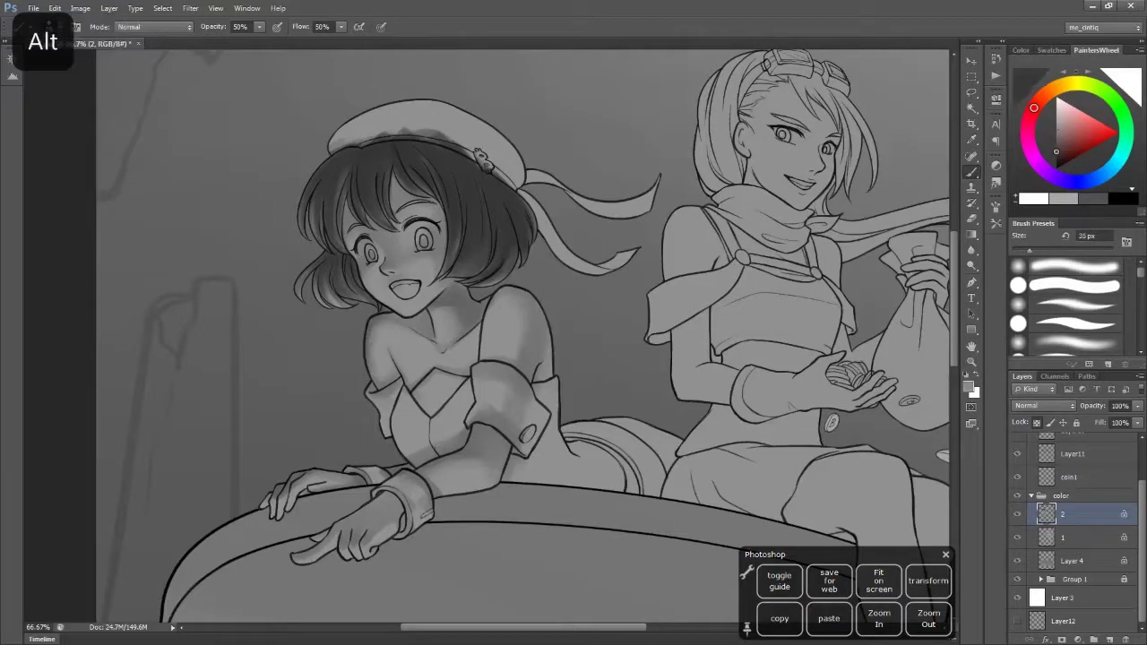
key("ctrl+plus")
left_click_drag(442, 287, 415, 323)
key("bracketleft")
key("bracketleft")
key("bracketleft")
left_click(427, 418, "alt")
key("bracketright")
key("bracketright")
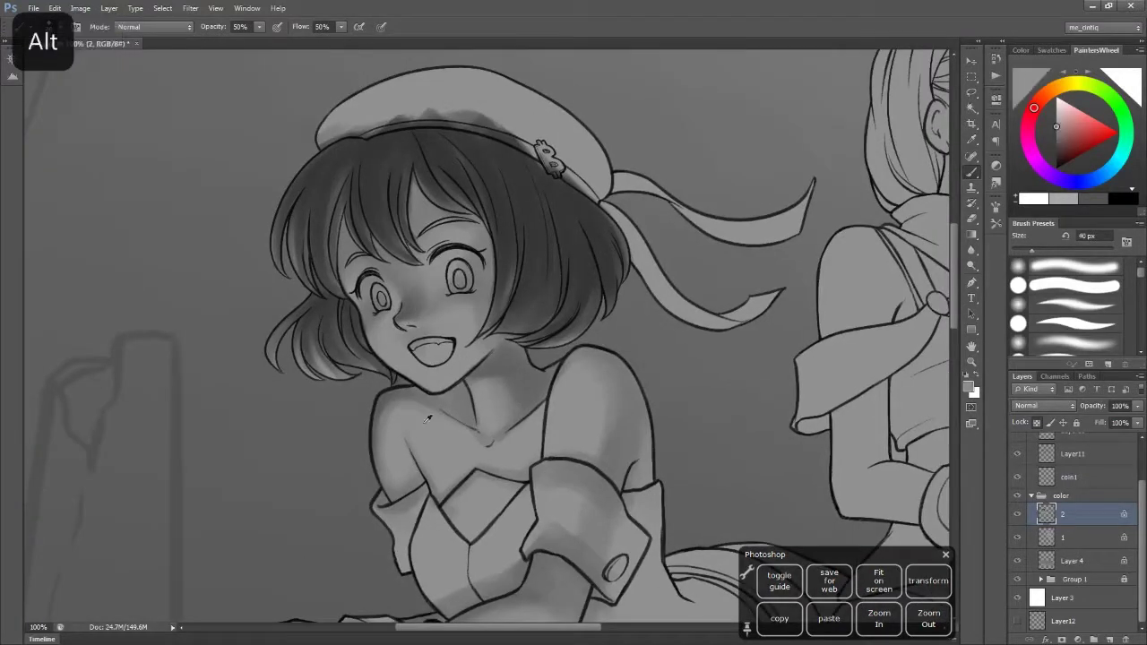
Deepen and blend the soft shading around the beret girl's nose, cheeks and forehead below the bangs
left_click(414, 312, "alt")
key("bracketright")
key("bracketright")
key("bracketright")
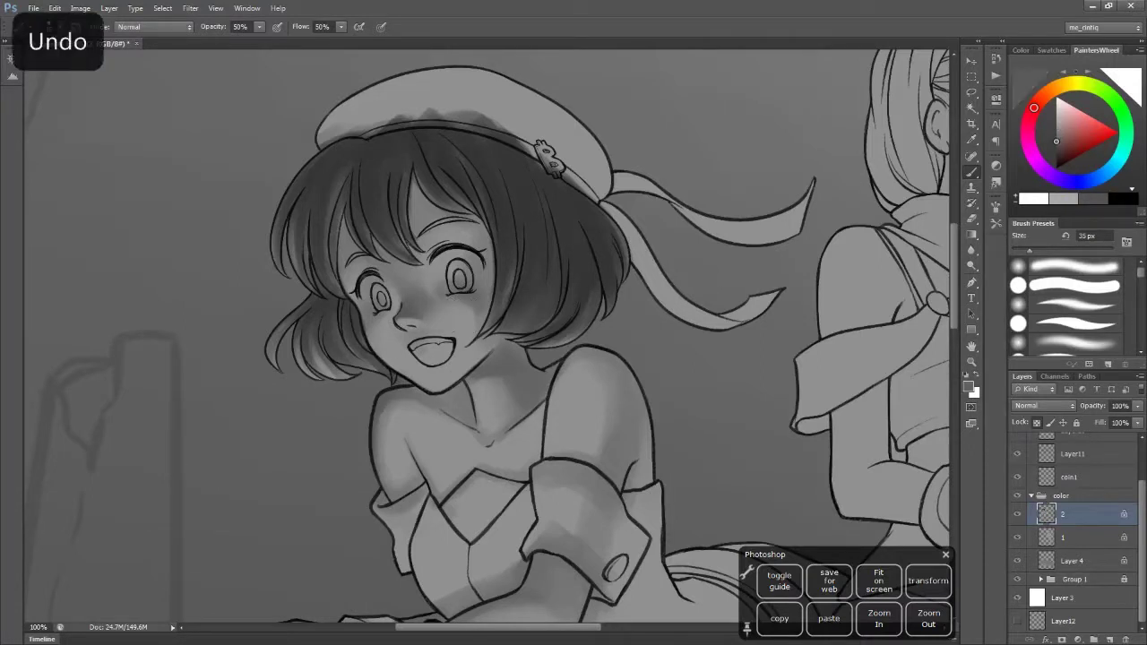
left_click(469, 304, "alt")
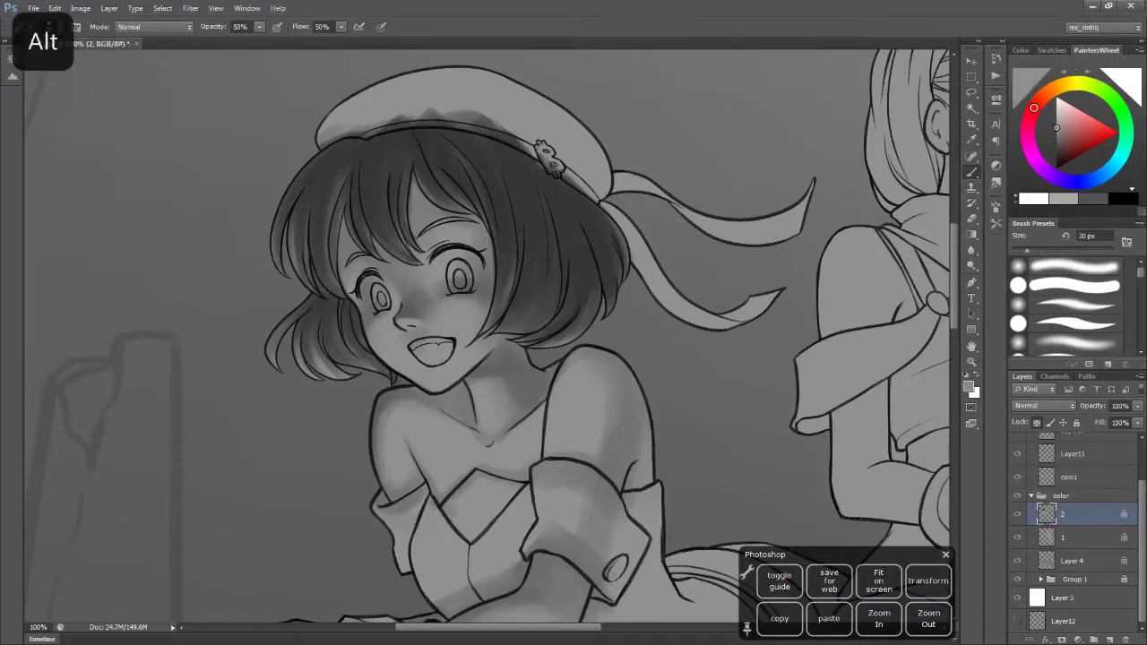
left_click_drag(378, 238, 385, 213)
key("bracketleft")
key("bracketleft")
key("bracketleft")
left_click(385, 214, "alt")
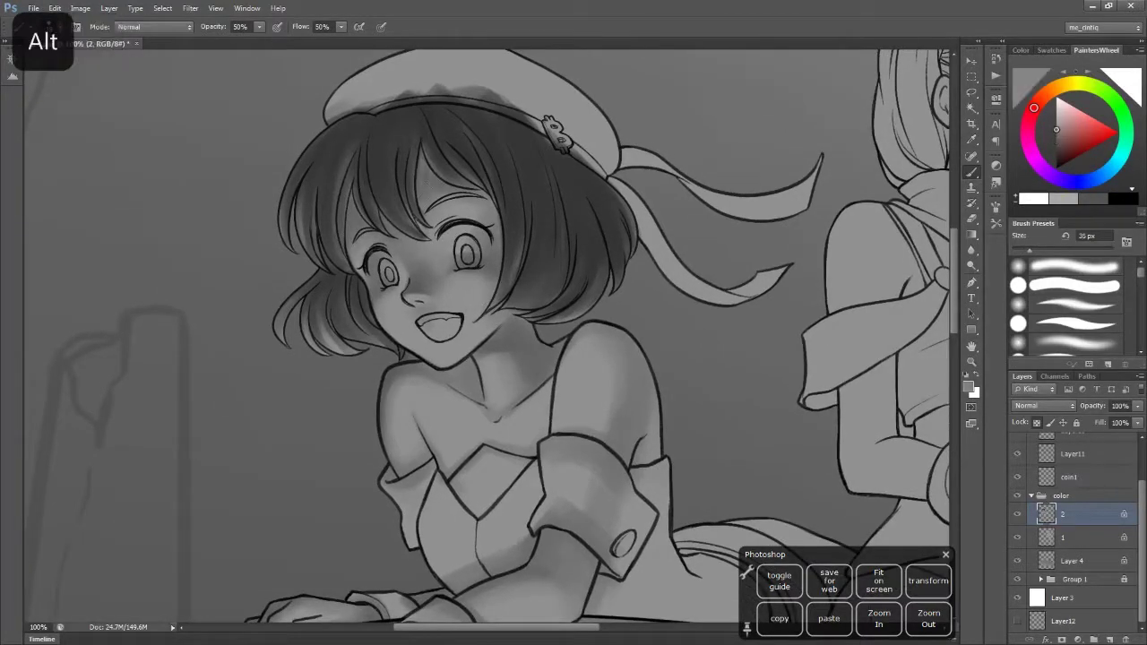
Touch up the shading around the beret girl's mouth, chin and eyes with a small soft brush
left_click(435, 313, "alt")
key("bracketleft")
key("bracketleft")
key("bracketleft")
key("bracketright")
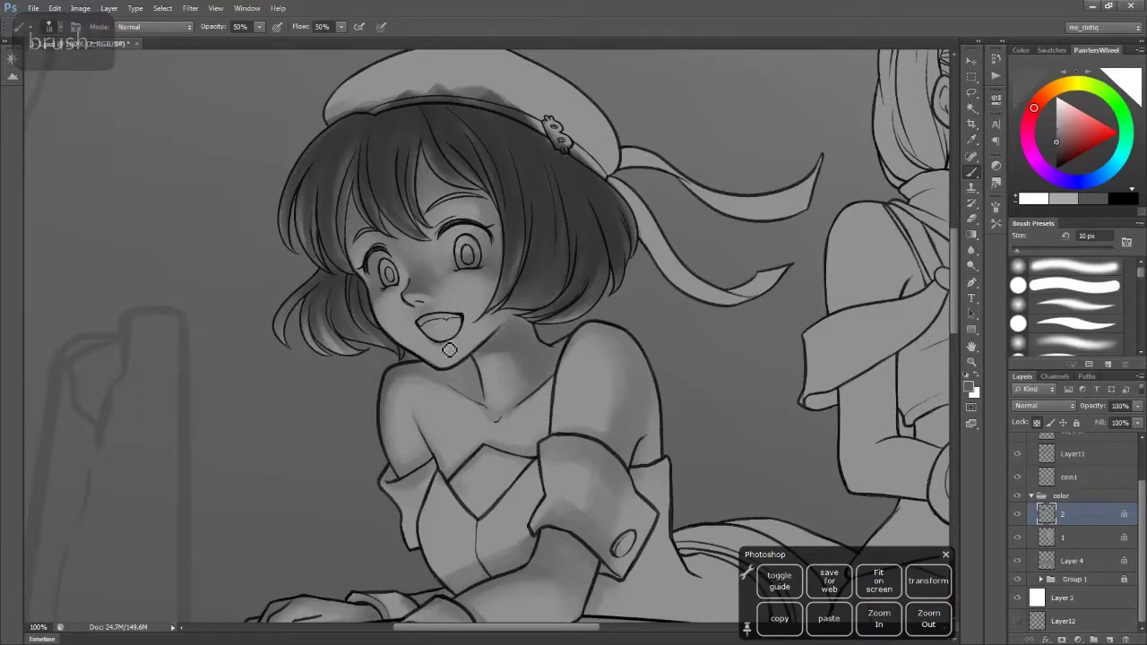
left_click_drag(449, 349, 453, 260)
left_click(486, 269, "alt")
Deepen the shading on the beret girl's near upper arm and folded sleeve with sampled grays
key("bracketright")
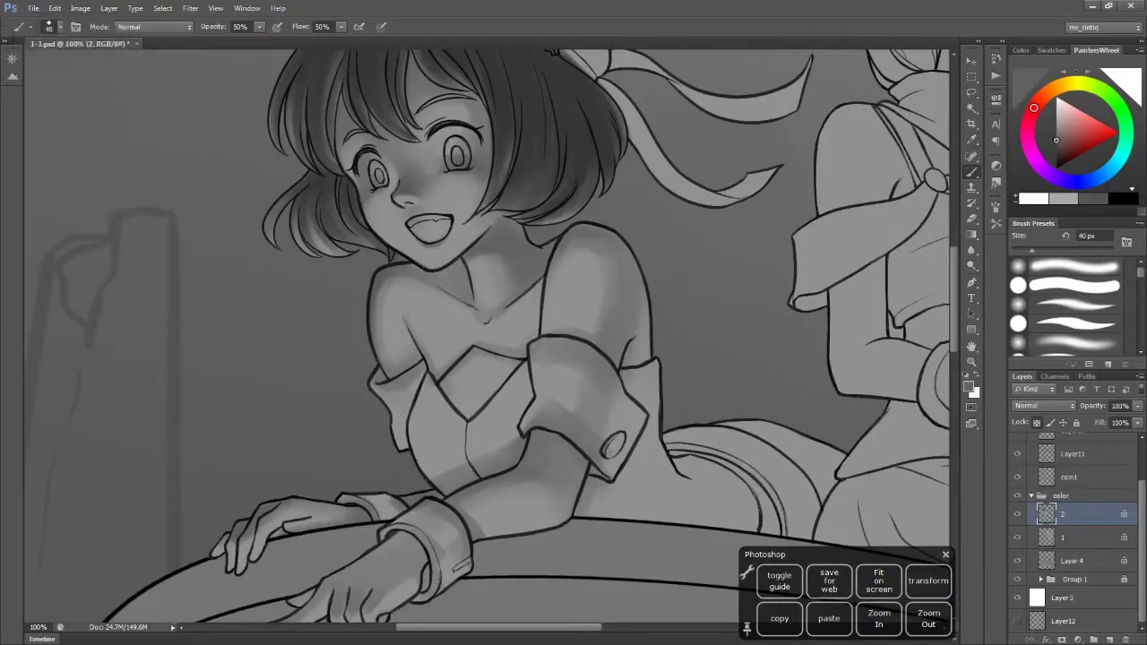
key("bracketright")
left_click(579, 269, "alt")
mouse_move(599, 310)
left_mouse_down()
mouse_move(620, 352)
mouse_move(556, 351)
left_mouse_up()
left_click(627, 332, "alt")
key("bracketright")
left_click_drag(627, 237, 590, 262)
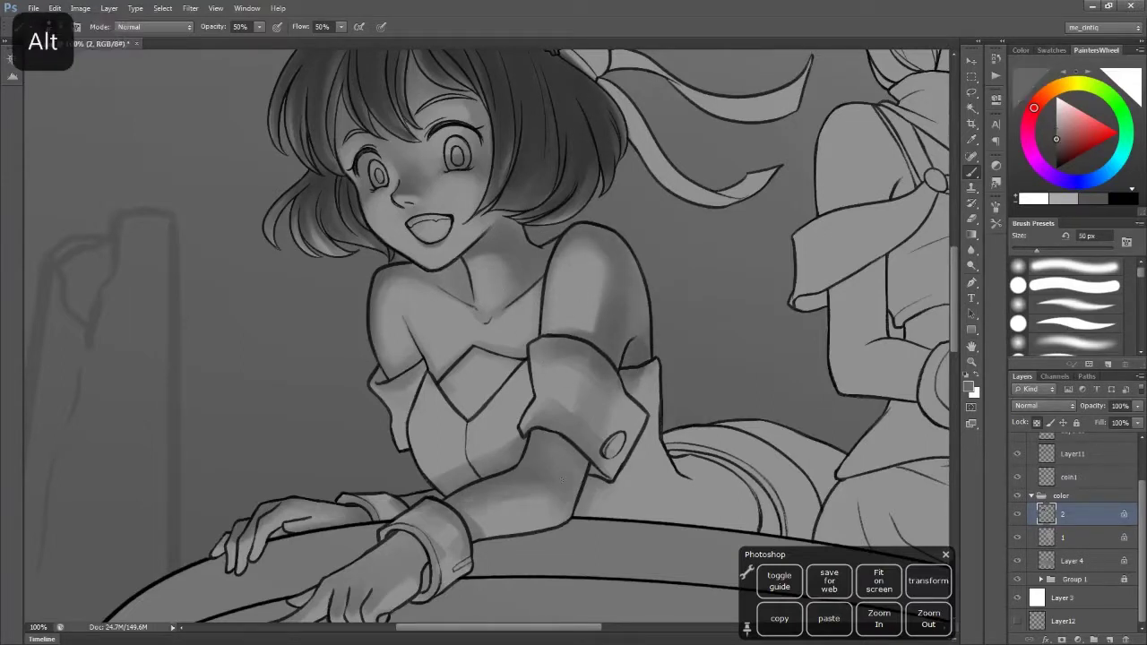
left_click(405, 190, "alt")
scroll(484, 336, "down", 2)
key("bracketright")
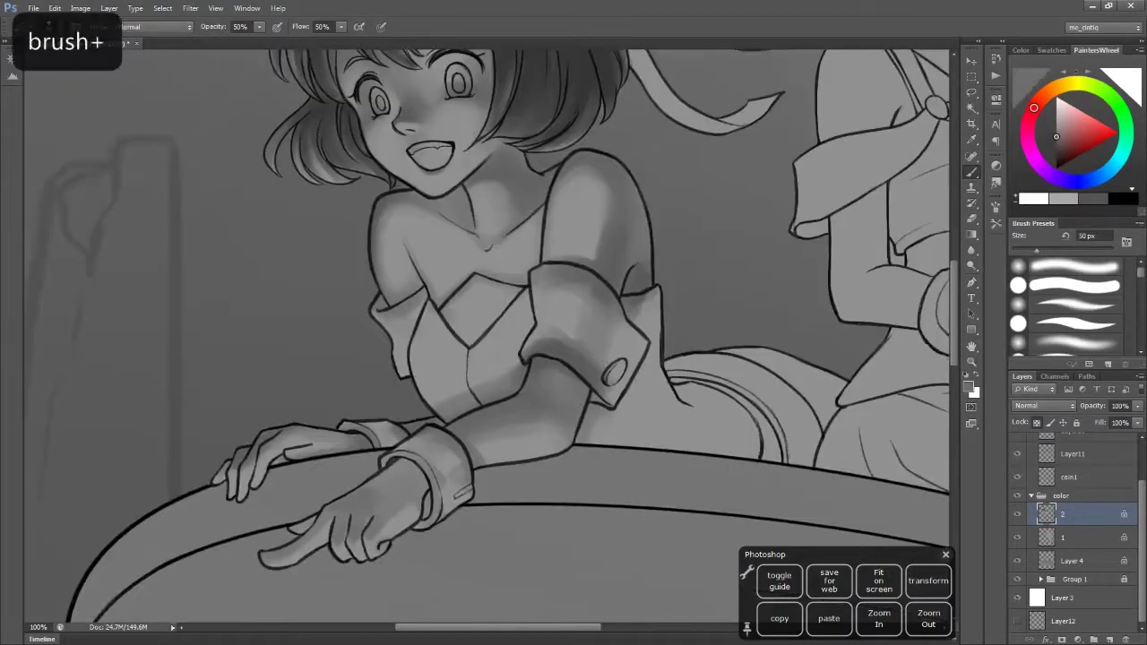
Paint the beret near-black with a brush of about 80 px at 100% opacity, then reduce the opacity to 51%
key("bracketright")
key("bracketright")
key("bracketright")
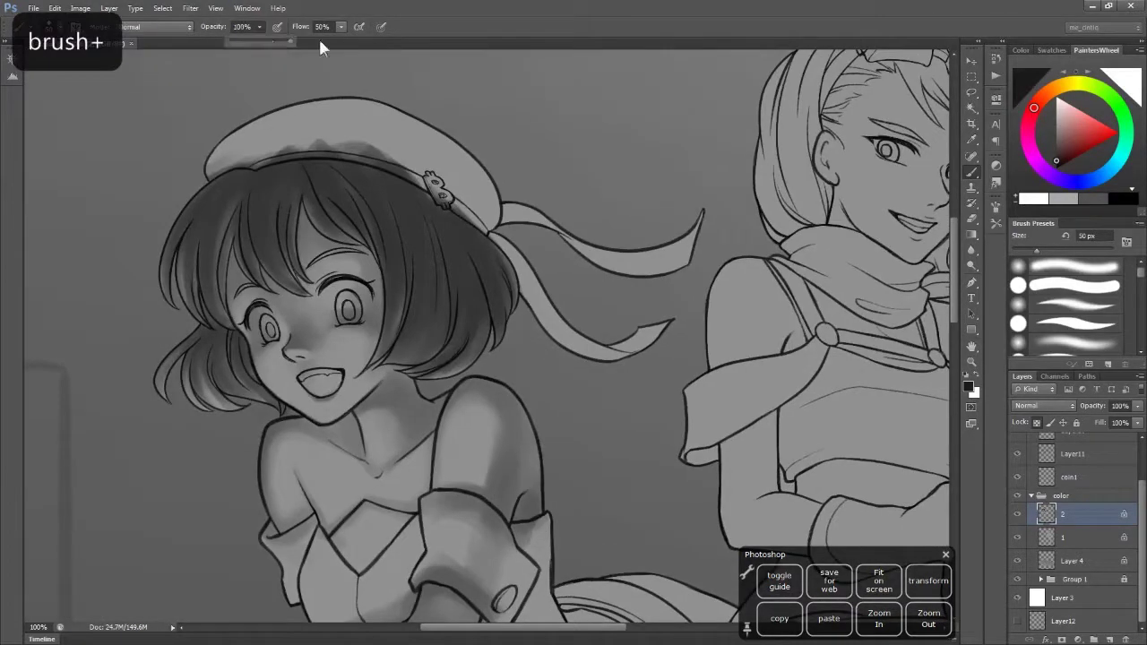
left_click_drag(210, 166, 412, 112)
left_click_drag(251, 148, 488, 193)
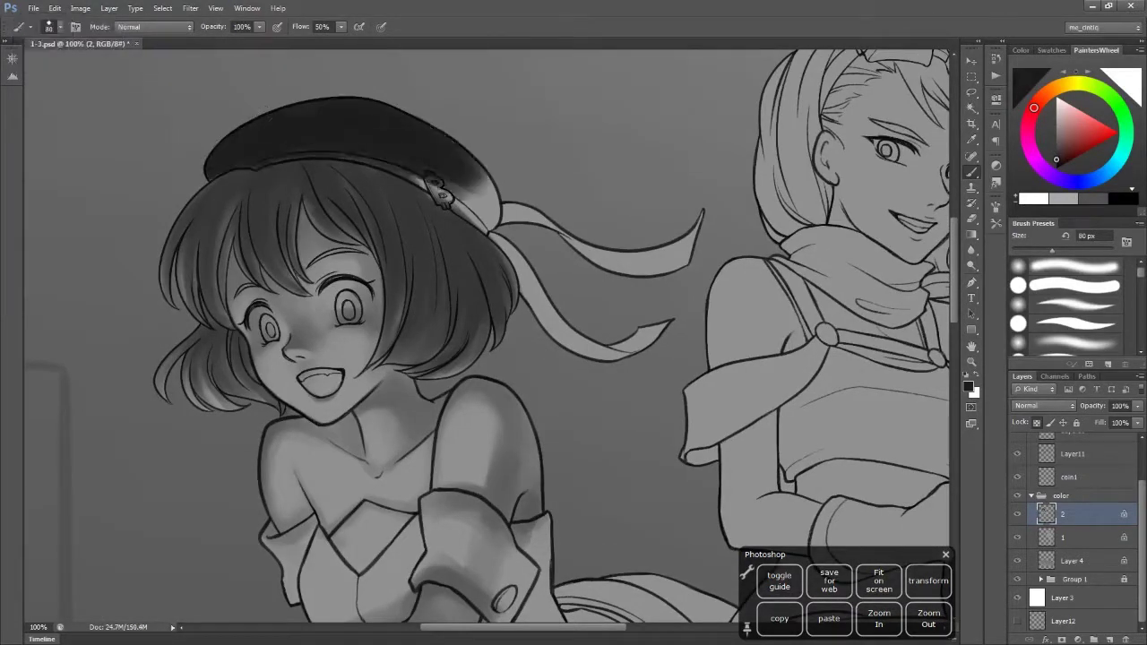
left_click_drag(358, 180, 515, 229)
key("5")
key("1")
key("ctrl+z")
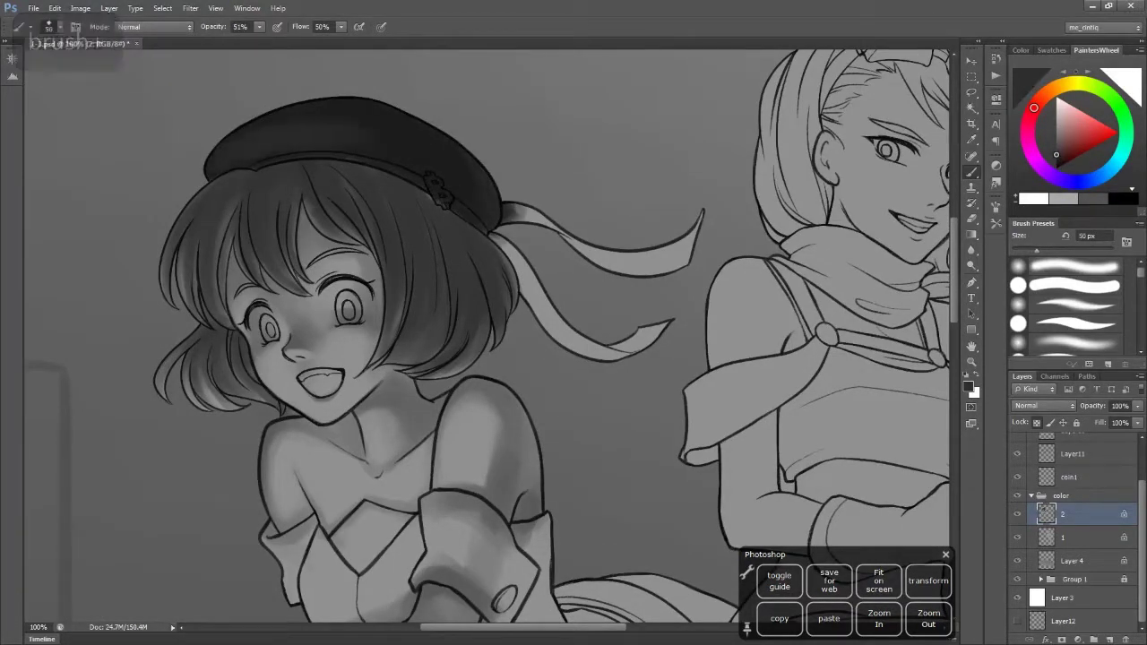
Paint the beret's narrow band white with a 15 px brush at 51% opacity
key("x")
key("bracketleft")
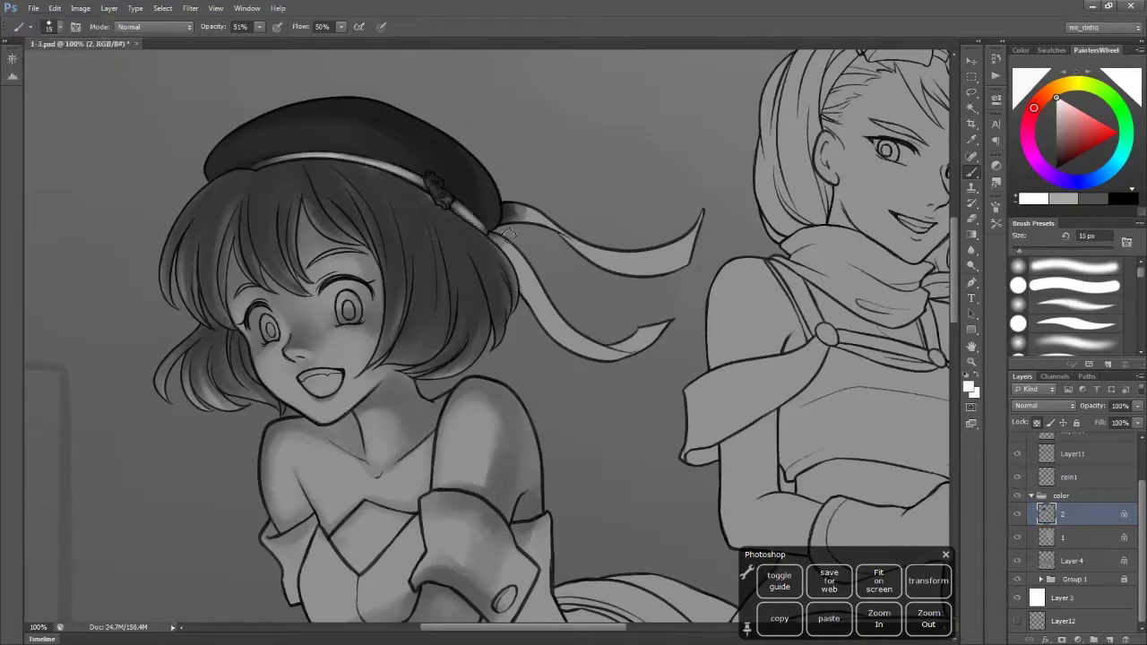
key("bracketright")
Shade the beret's two trailing ribbons with soft sampled grays, cleaning up their base beside the hat
left_click(508, 212, "alt")
left_click(493, 221, "alt")
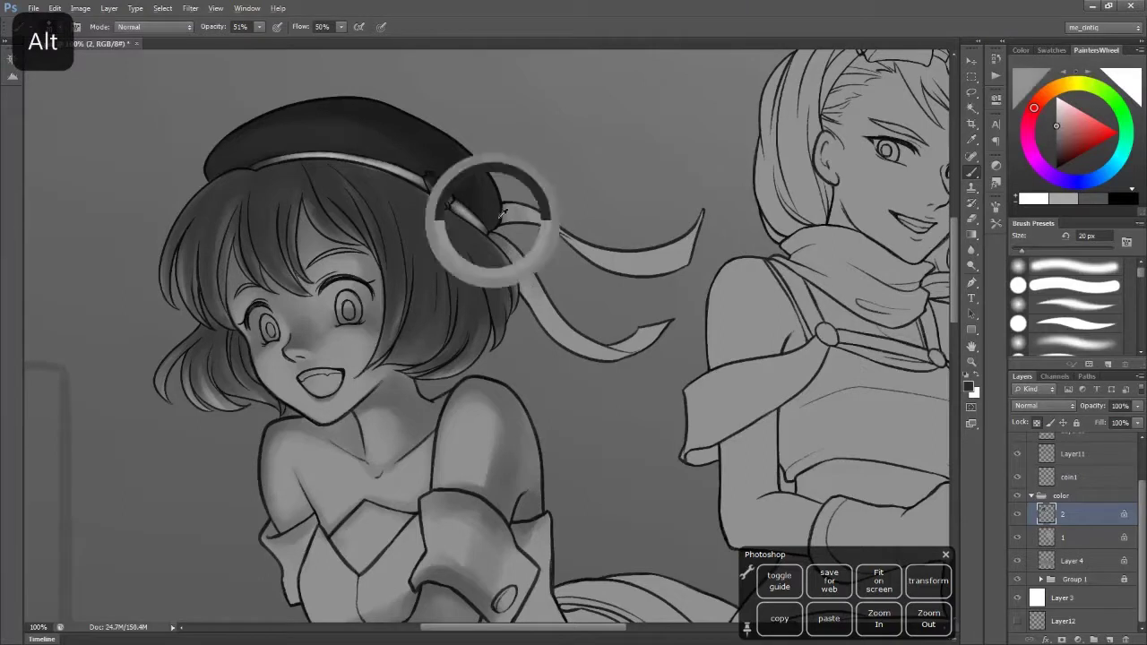
key("bracketright")
key("bracketright")
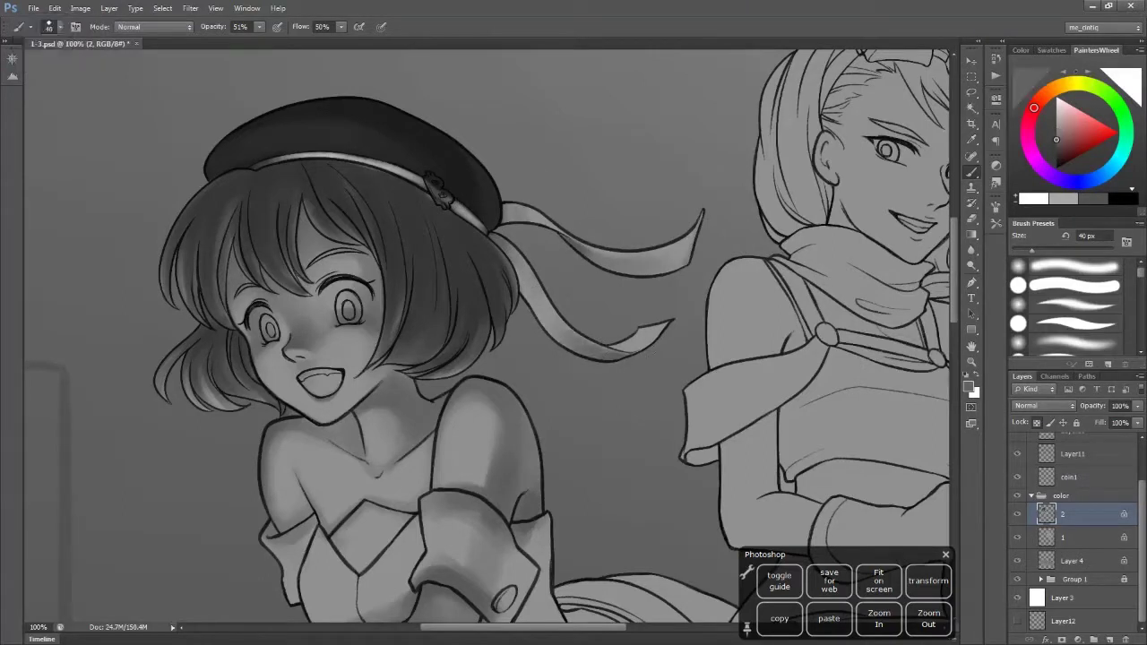
Brighten the beret's two trailing ribbons with white and sampled light gray at 51% opacity, using a brush of about 35 px
key("bracketleft")
key("bracketleft")
key("bracketleft")
key("bracketleft")
key("ctrl+z")
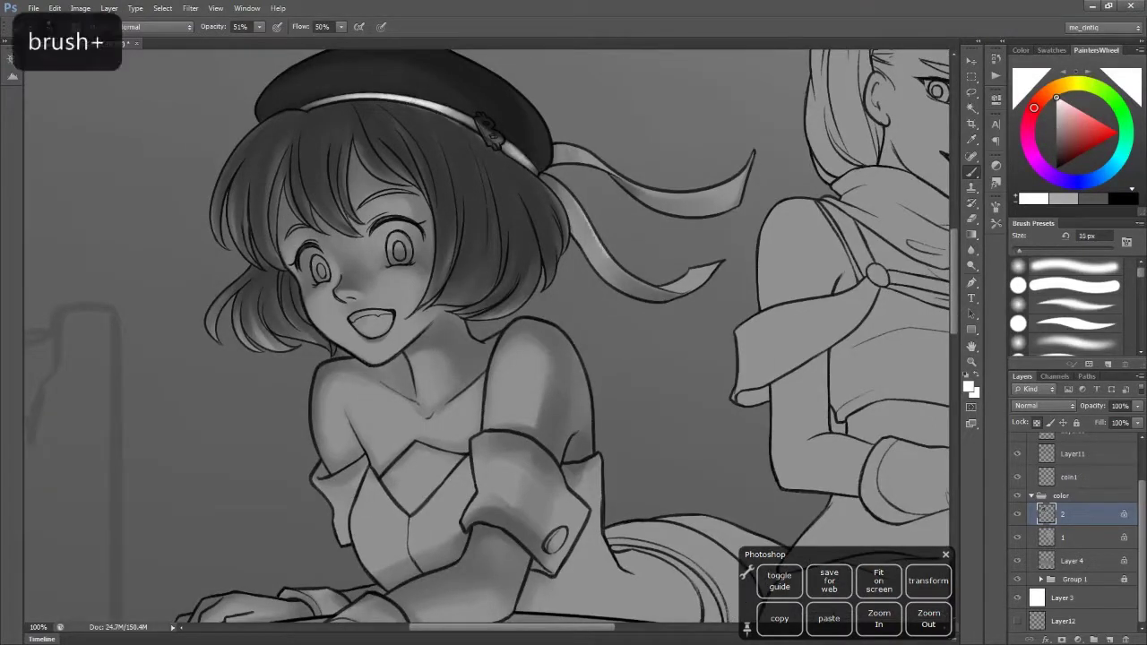
key("bracketright")
key("bracketright")
left_click(563, 196, "alt")
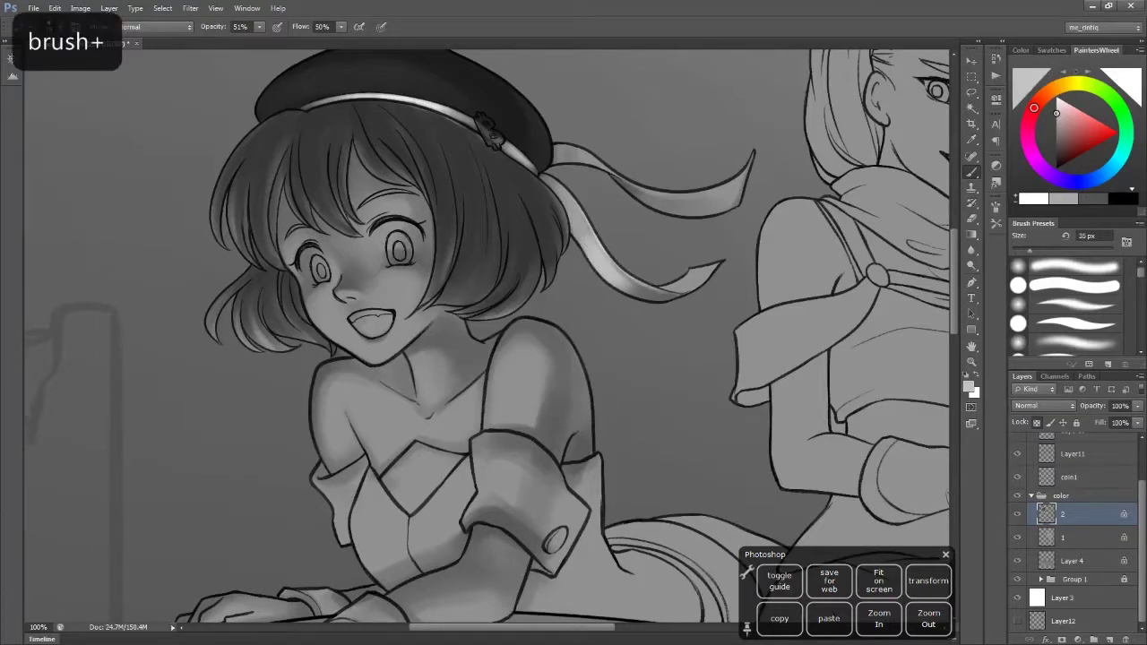
key("bracketright")
Lighten the beret girl's upper chest and soften the neck and shoulder shading with sampled grays at 40–50 px
scroll(488, 336, "left", 3)
scroll(488, 336, "down", 2)
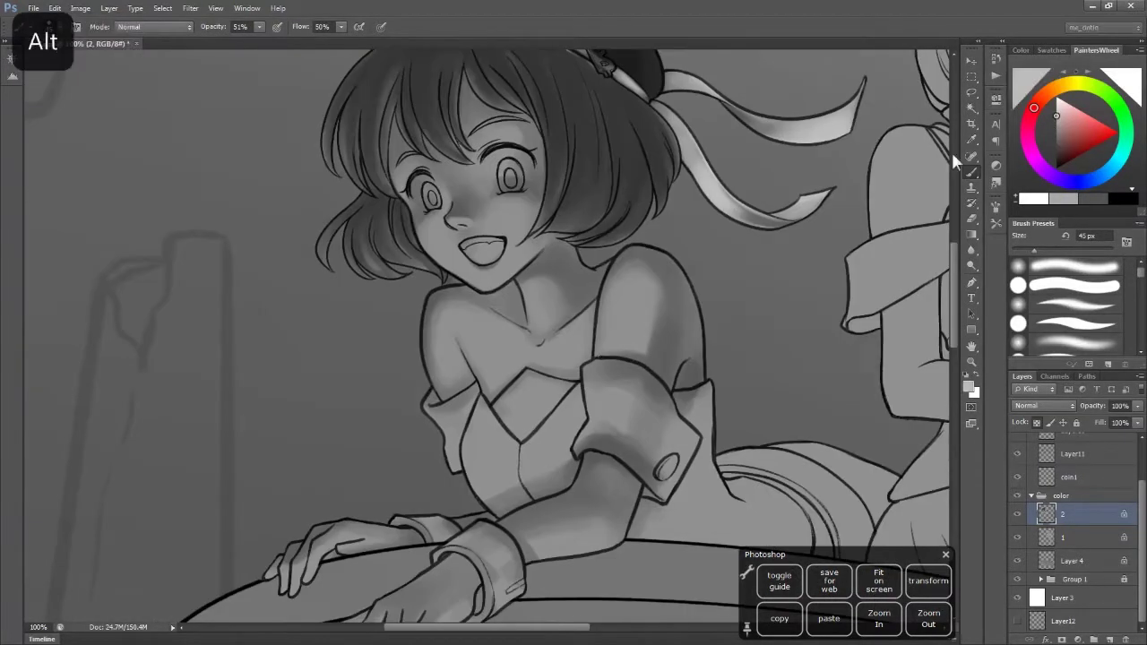
key("bracketleft")
left_click_drag(475, 368, 507, 346)
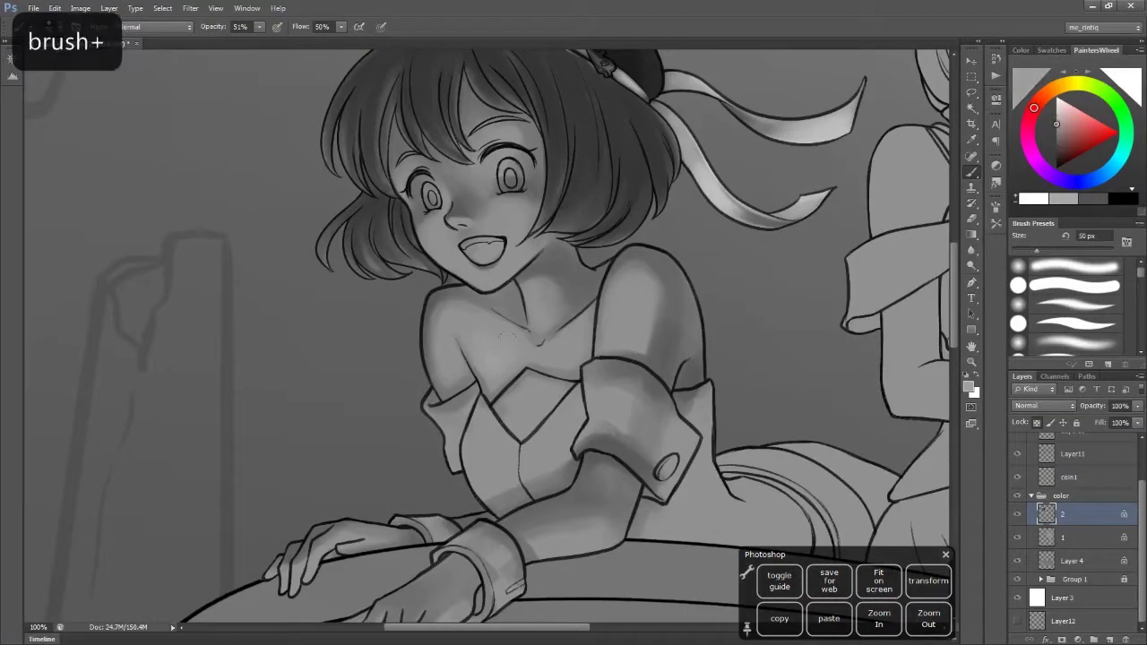
left_click(454, 383, "alt")
left_click(616, 256, "alt")
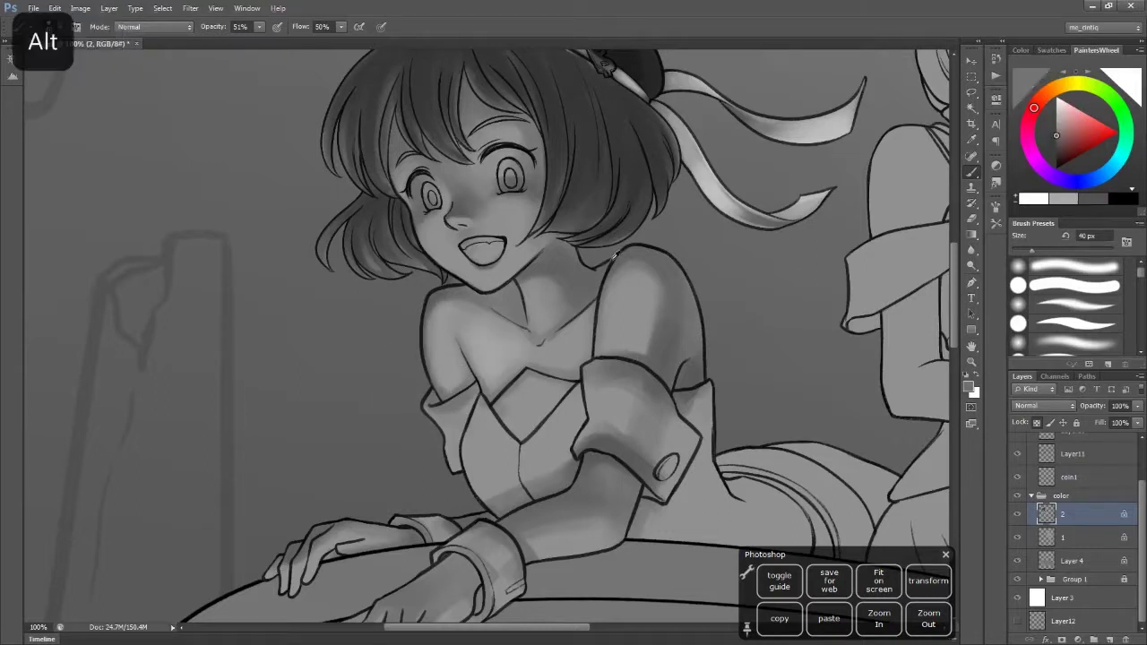
left_click(617, 256, "alt")
left_click(560, 290, "alt")
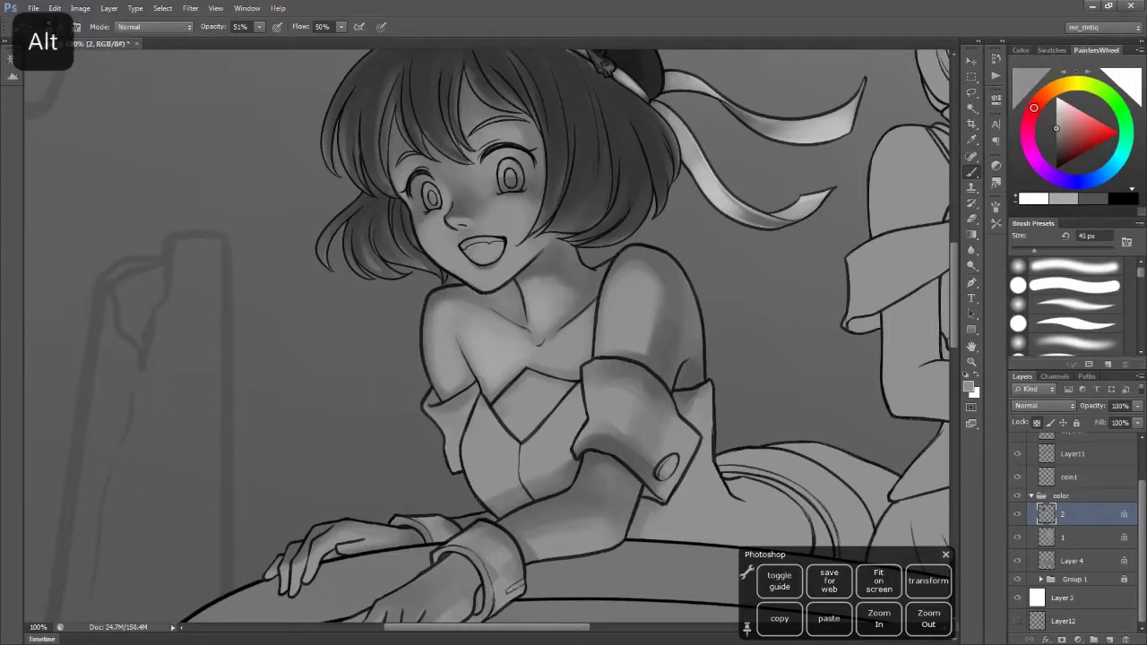
key("ctrl+z")
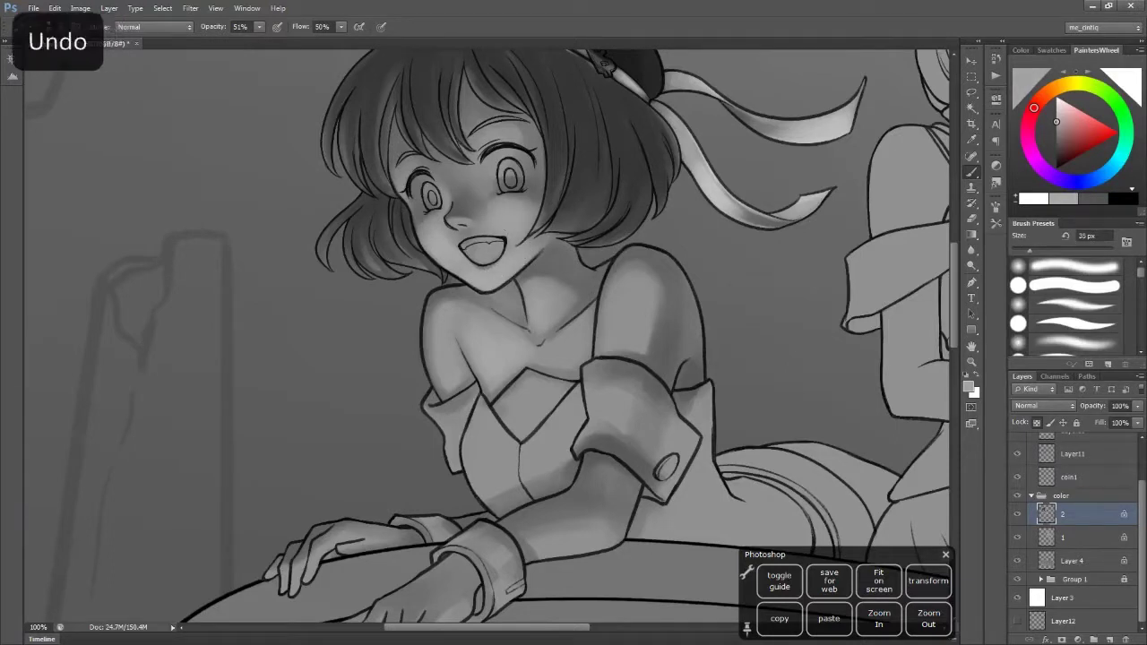
Paint the diamond-shaped chest insert near-black and start covering the bodice with dark gray
mouse_move(502, 359)
left_mouse_down()
mouse_move(447, 345)
mouse_move(475, 421)
left_mouse_up()
mouse_move(444, 377)
left_mouse_down()
mouse_move(498, 399)
mouse_move(462, 425)
left_mouse_up()
key("bracketleft")
left_click(511, 377, "alt")
mouse_move(502, 377)
left_mouse_down()
mouse_move(484, 421)
mouse_move(489, 465)
left_mouse_up()
key("bracketright")
left_click_drag(493, 412, 501, 474)
Cover both bodice front panels with darker gray at 75% brush opacity, blending toward a lighter lower part with sampled grays
key("7")
key("5")
key("bracketright")
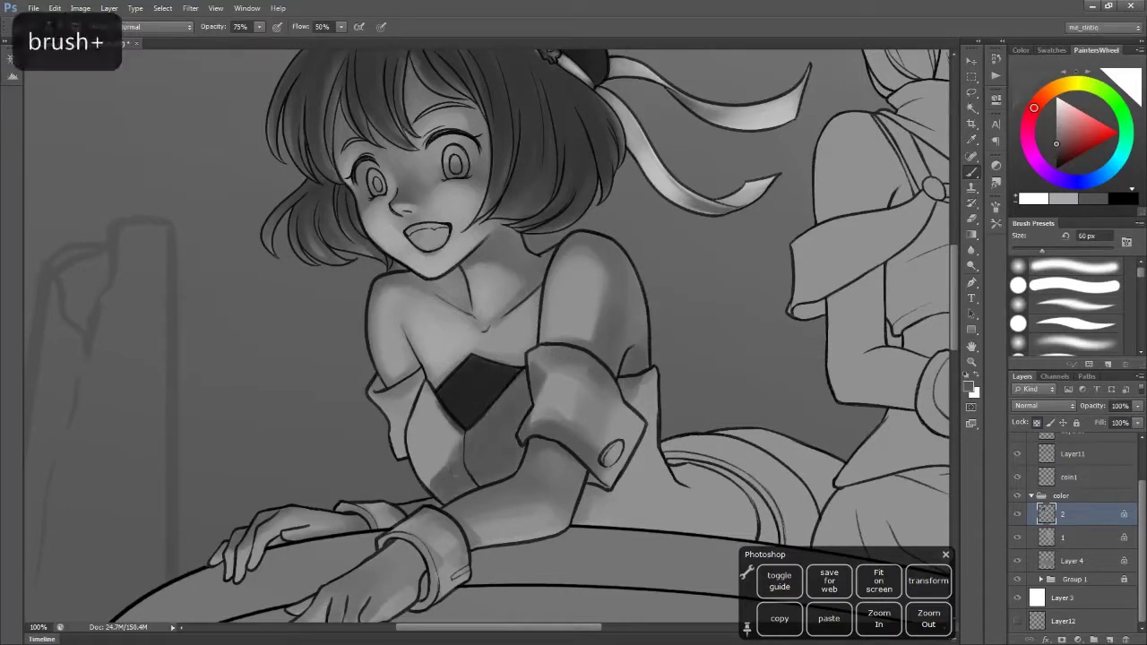
key("bracketleft")
key("bracketleft")
key("ctrl+z")
mouse_move(421, 462)
left_mouse_down()
mouse_move(480, 473)
mouse_move(507, 465)
mouse_move(439, 480)
mouse_move(488, 488)
left_mouse_up()
left_click(462, 466, "alt")
left_click(486, 462, "alt")
left_click(451, 468, "alt")
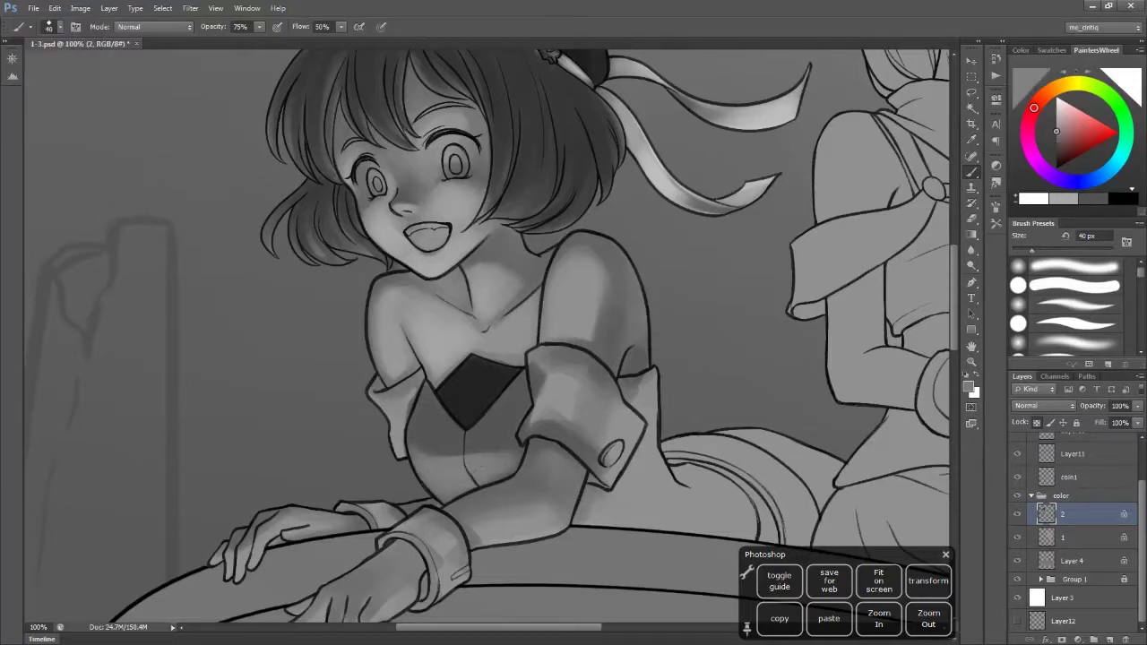
left_click(451, 467, "alt")
Draw a thin light highlight along the bodice's front seam with a 9 px brush
key("bracketleft")
key("bracketleft")
key("bracketleft")
key("bracketleft")
left_click(501, 423, "alt")
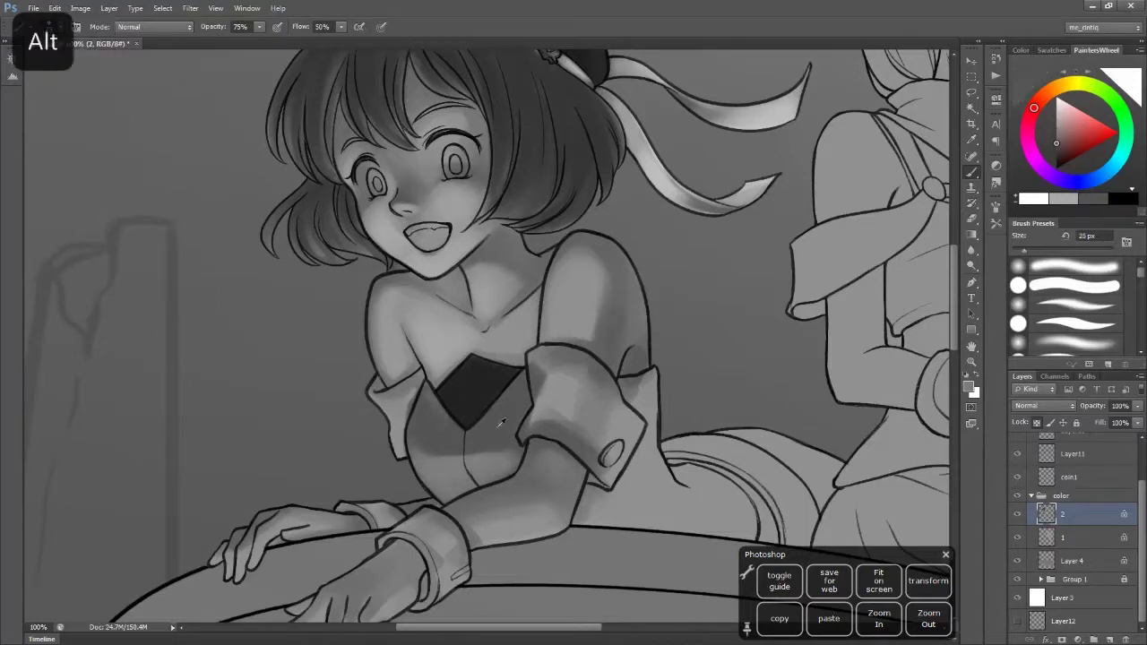
mouse_move(468, 436)
left_mouse_down()
mouse_move(473, 486)
mouse_move(412, 401)
mouse_move(455, 386)
left_mouse_up()
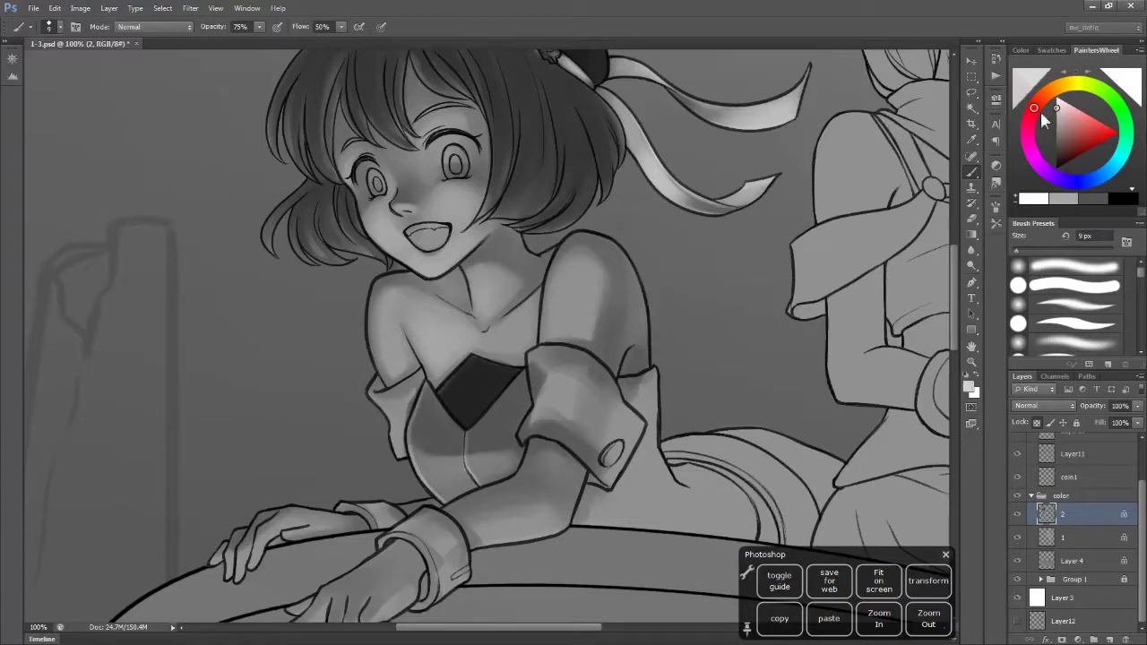
Paint the far folded sleeve near-white and shade its edges with sampled grays, using a 15–25 px brush
key("bracketright")
key("bracketright")
left_click(376, 398, "alt")
key("bracketleft")
left_click_drag(369, 394, 395, 405)
key("bracketright")
left_click(389, 397, "alt")
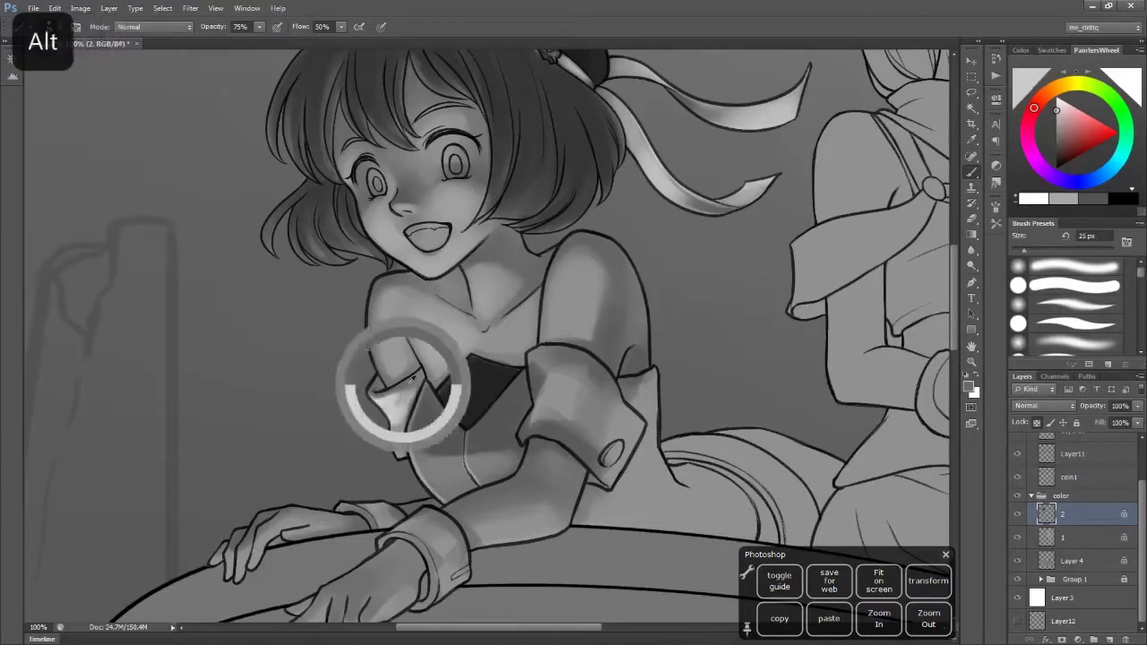
key("ctrl+z")
key("bracketright")
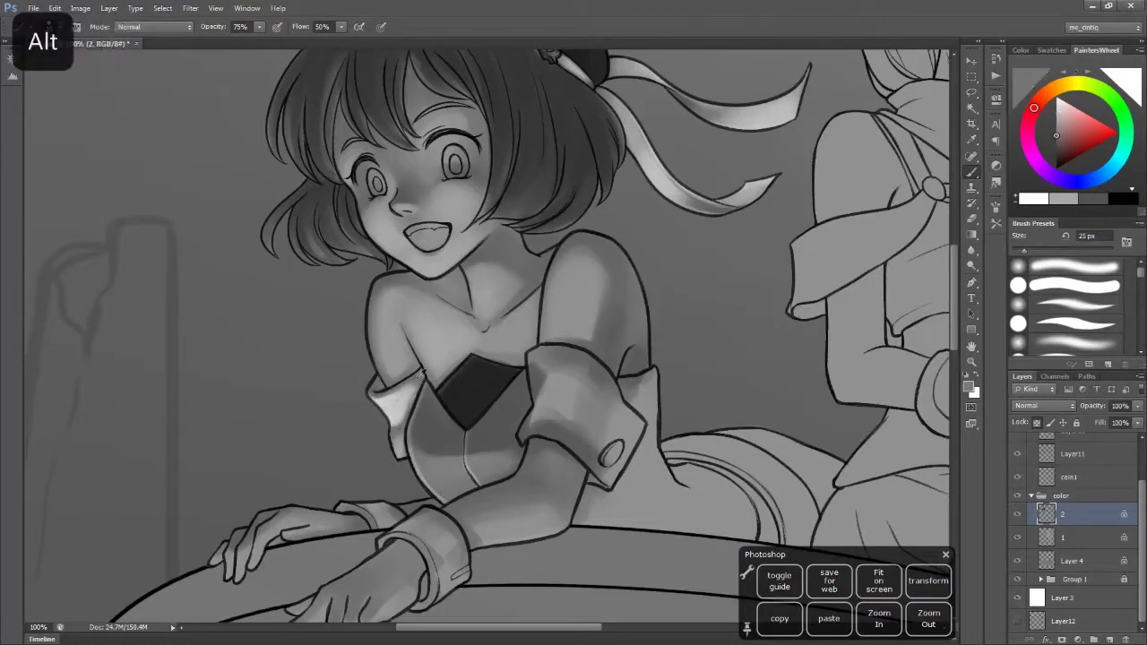
left_click(385, 390, "alt")
key("ctrl+z")
key("bracketleft")
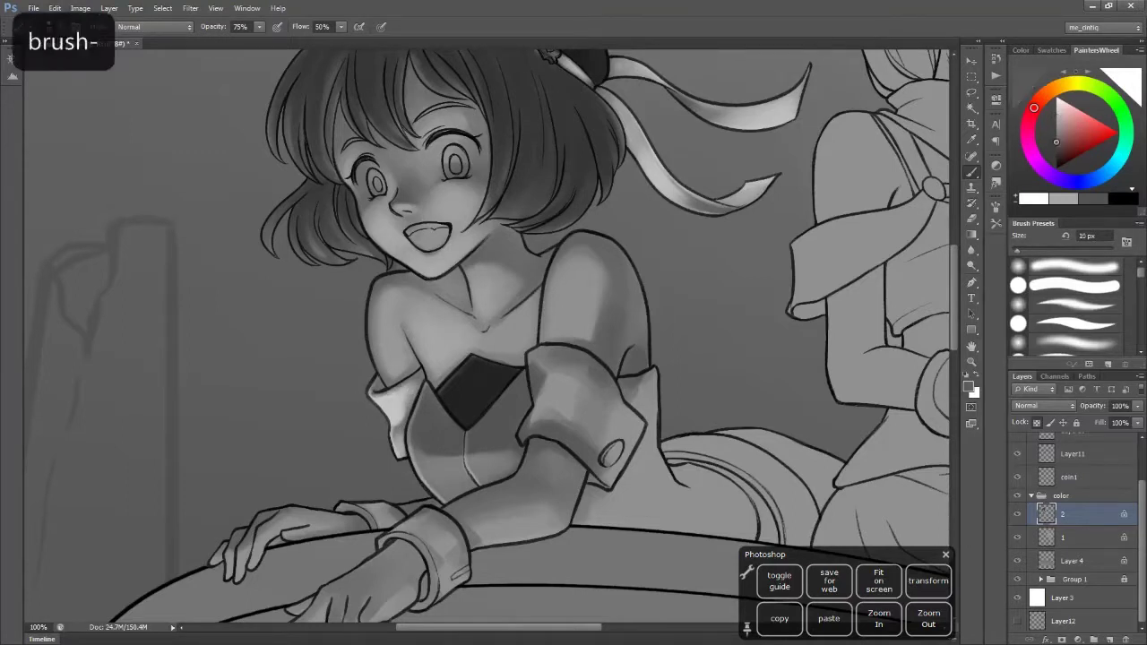
left_click(395, 407, "alt")
Brighten the near folded sleeve to near-white with an enlarged brush, then refine its rim with a smaller brush and sampled grays
key("bracketright")
key("bracketright")
key("bracketright")
key("bracketright")
key("bracketright")
key("bracketright")
key("bracketright")
mouse_move(537, 367)
left_mouse_down()
mouse_move(549, 408)
mouse_move(582, 386)
mouse_move(609, 434)
left_mouse_up()
key("bracketleft")
key("bracketleft")
key("bracketleft")
key("bracketleft")
key("bracketleft")
key("bracketleft")
key("bracketleft")
key("bracketleft")
key("bracketright")
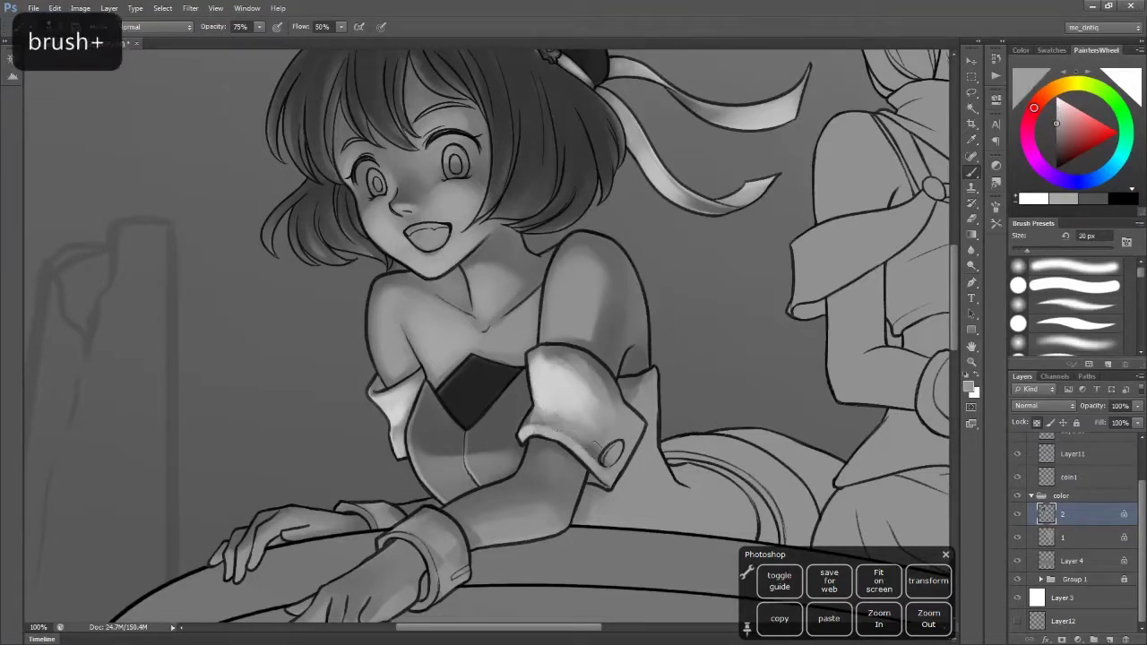
left_click(542, 423, "alt")
Save the file and switch to the "paint brush" tool preset
key("ctrl+s")
key("ctrl+minus")
left_click(995, 222)
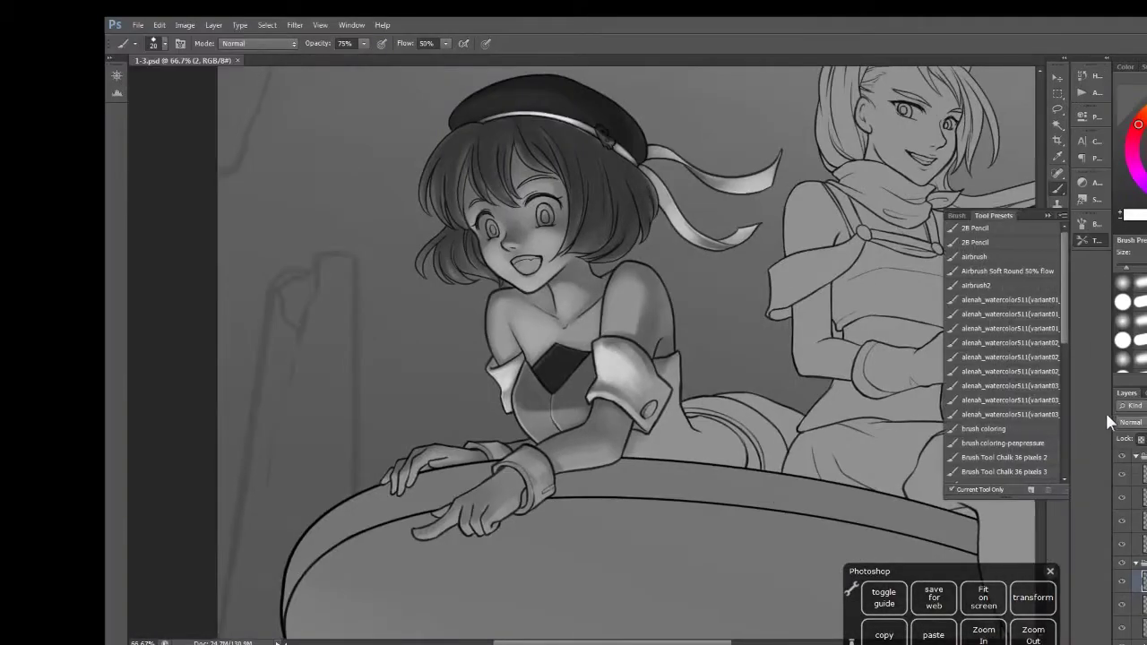
scroll(1079, 410, "down", 5)
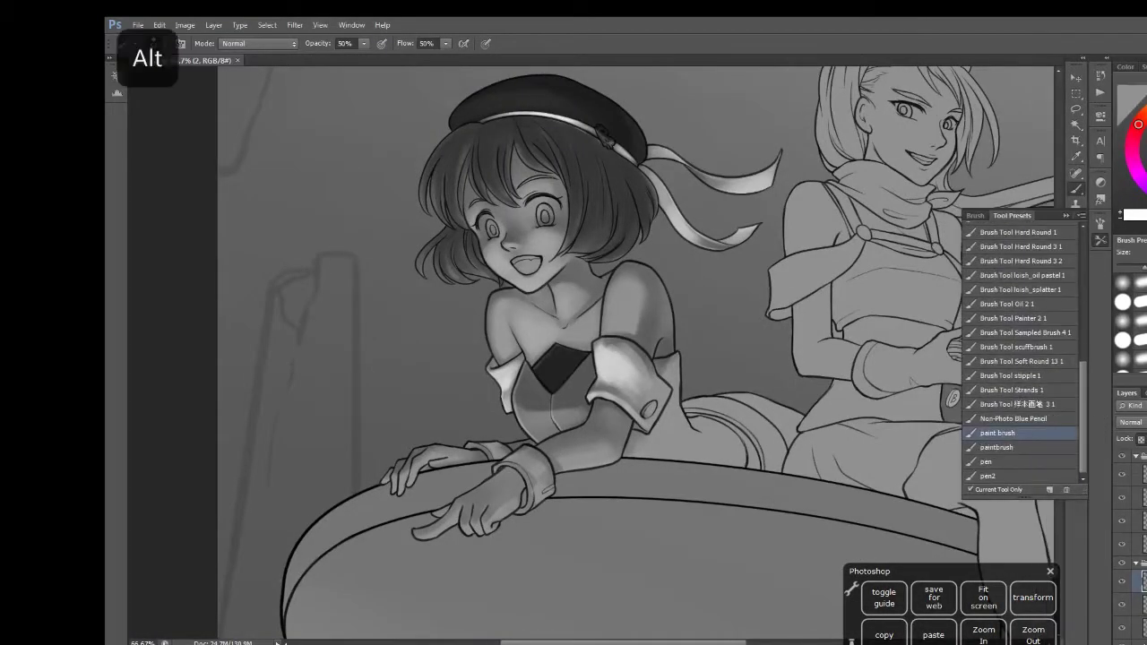
Blend the skin tones on the near upper arm and the chest with sampled light grays at 50% opacity
left_click(627, 308, "alt")
key("bracketleft")
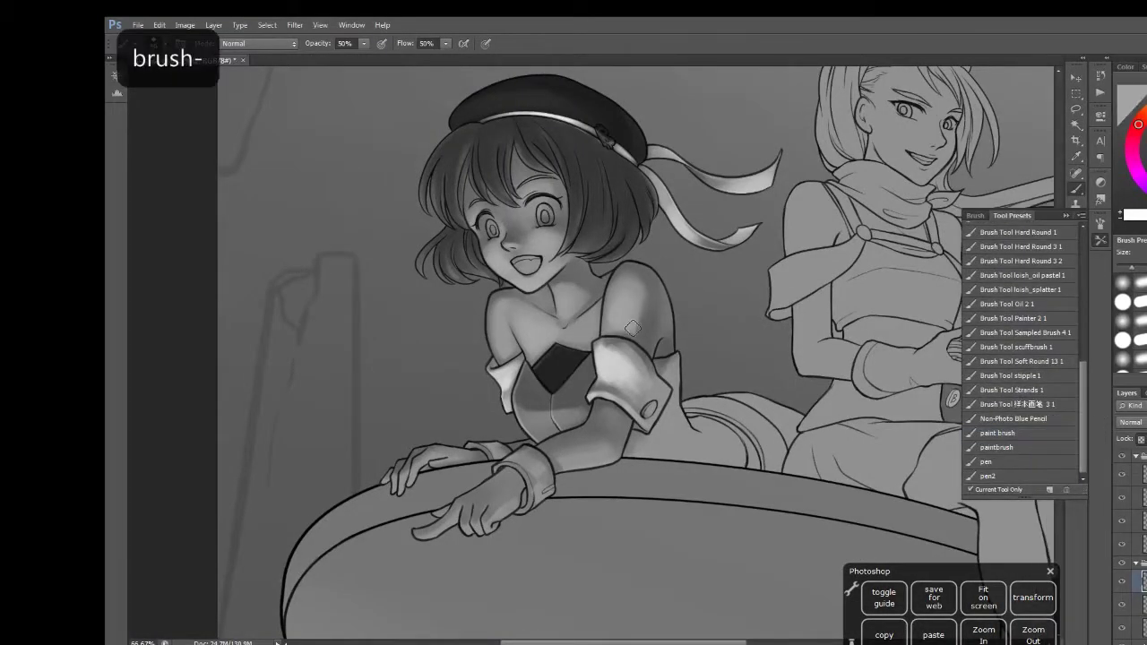
key("bracketright")
left_click(531, 338)
key("bracketright")
key("bracketleft")
key("bracketleft")
key("bracketleft")
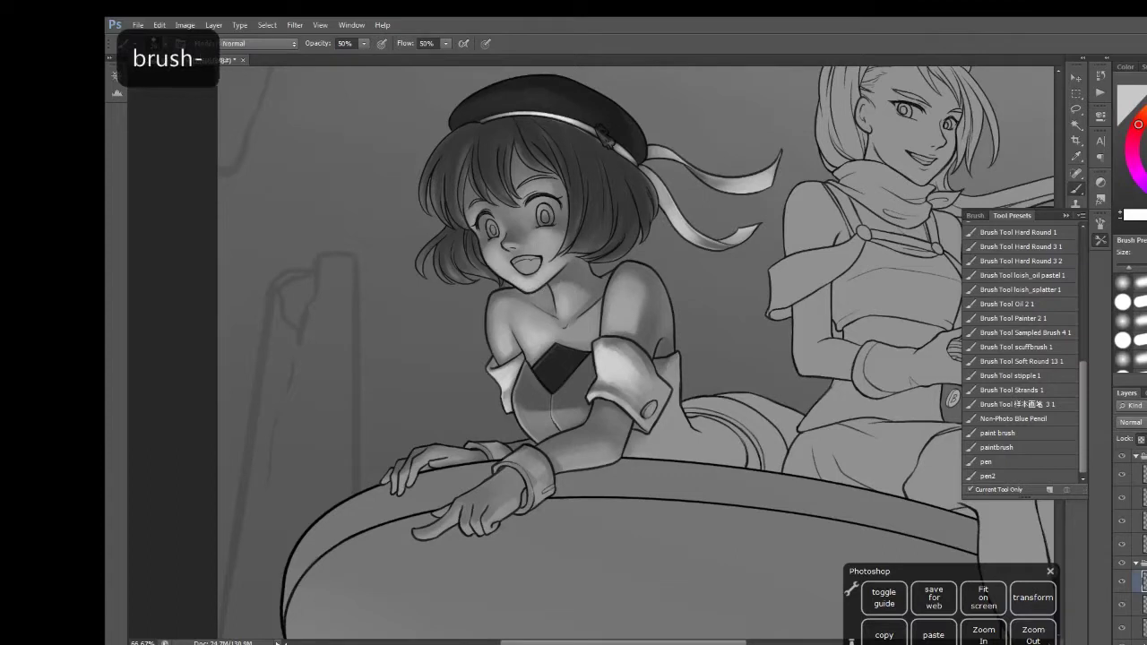
Refine the near sleeve's lower edge and paint its shadow on the torso, raising the brush opacity to 100%
key("bracketright")
key("bracketright")
key("bracketleft")
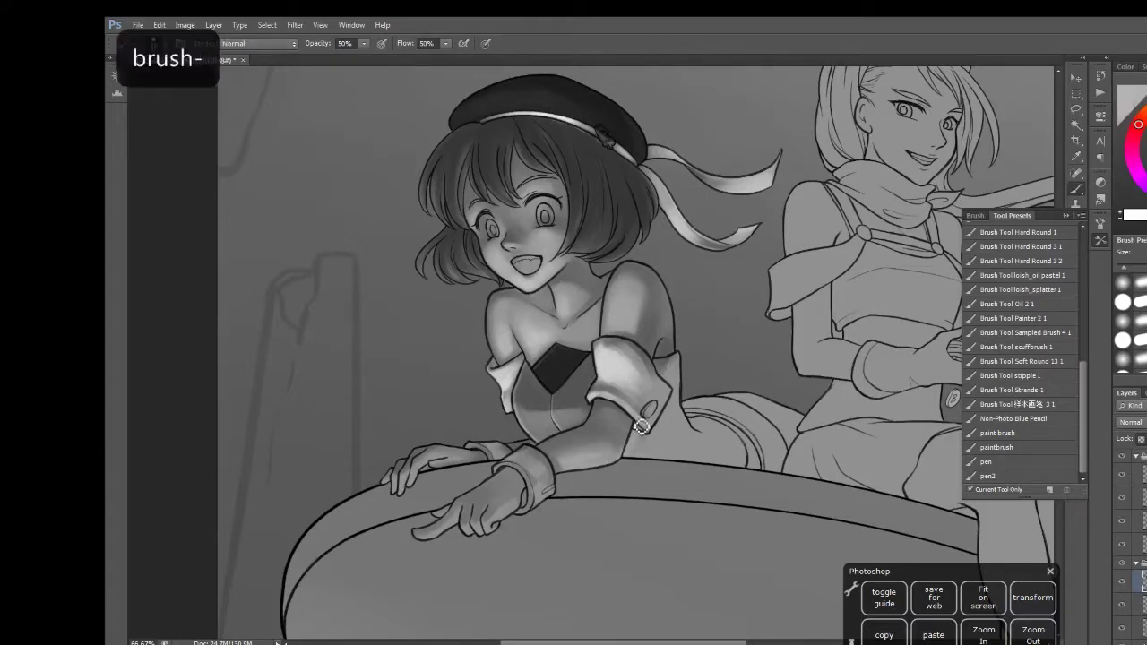
key("bracketleft")
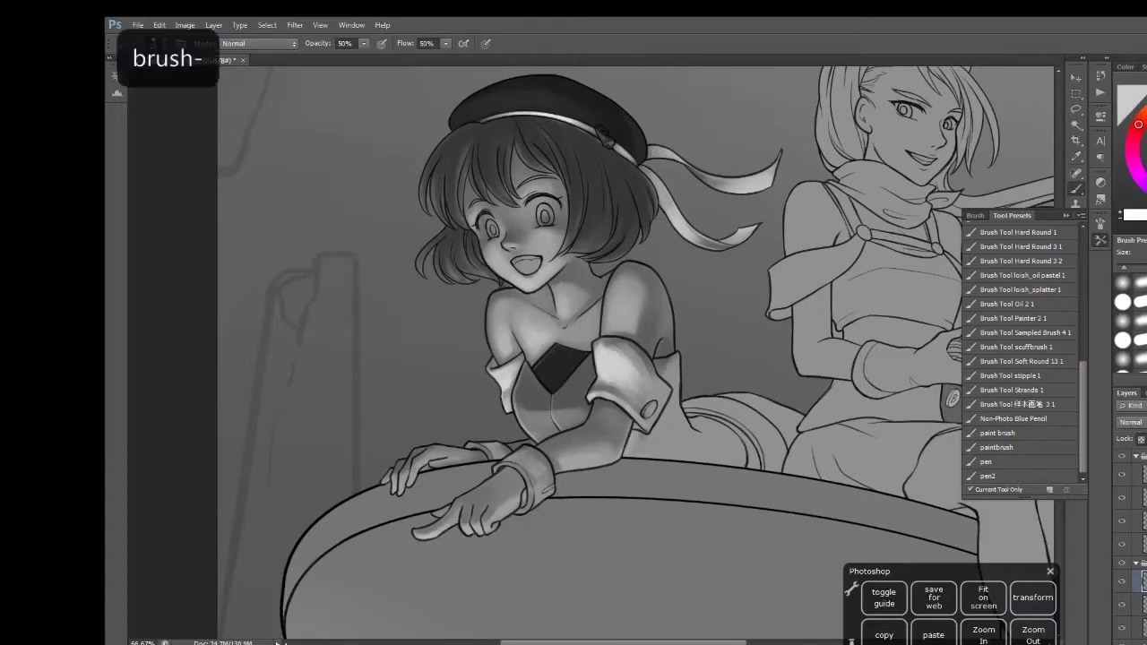
key("bracketright")
key("0")
key("bracketright")
key("bracketleft")
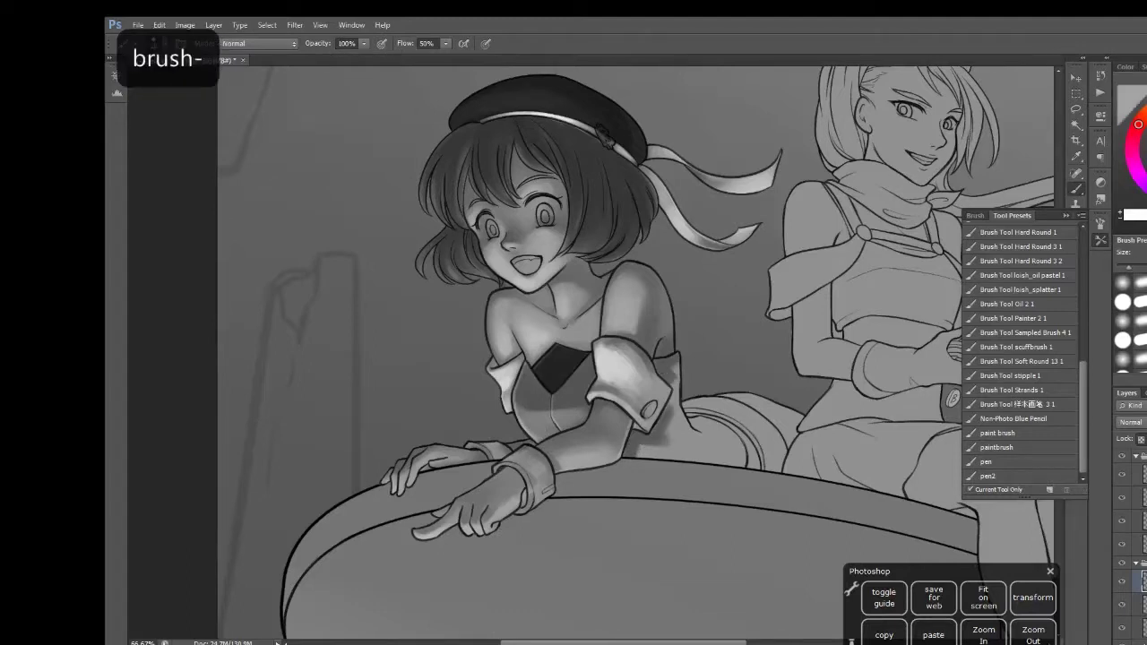
Refine the shading on the near arm and shoulder with sampled grays, starting with a 10 px brush at 100% opacity
left_click(653, 328, "alt")
key("bracketleft")
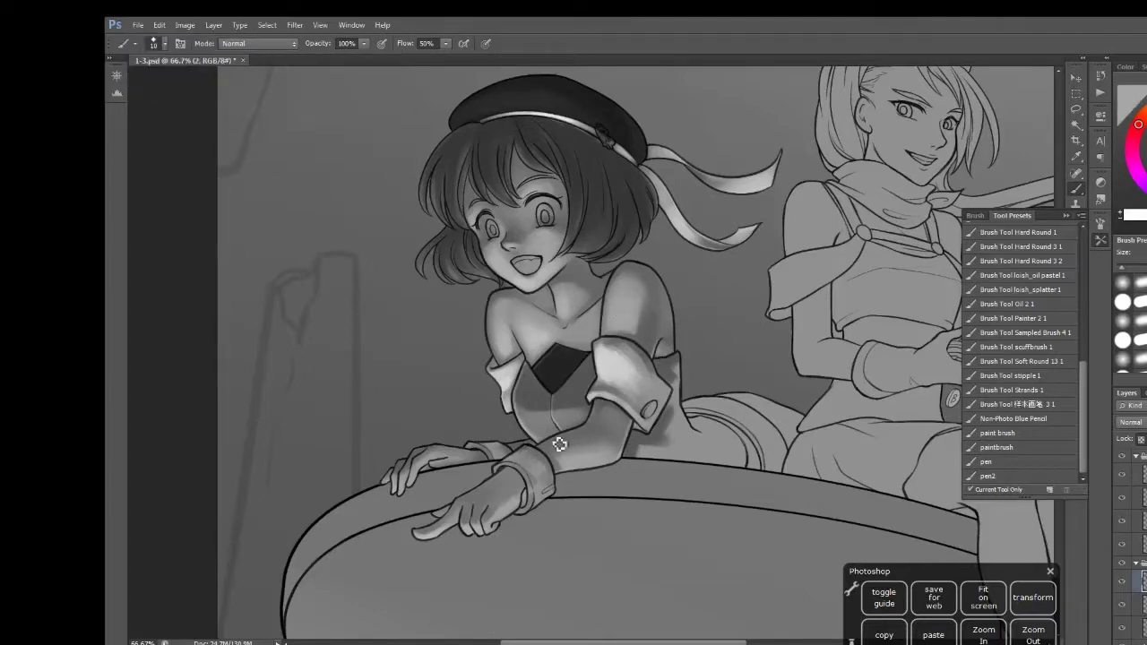
left_click_drag(609, 328, 644, 268)
key("bracketright")
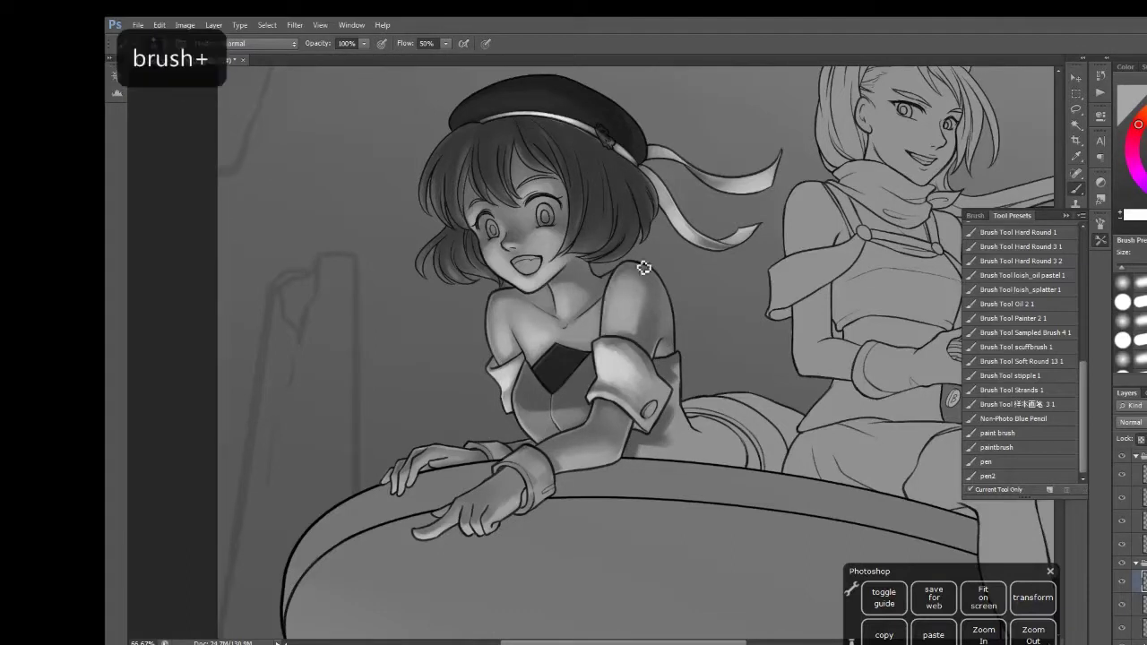
left_click(537, 333, "alt")
key("bracketright")
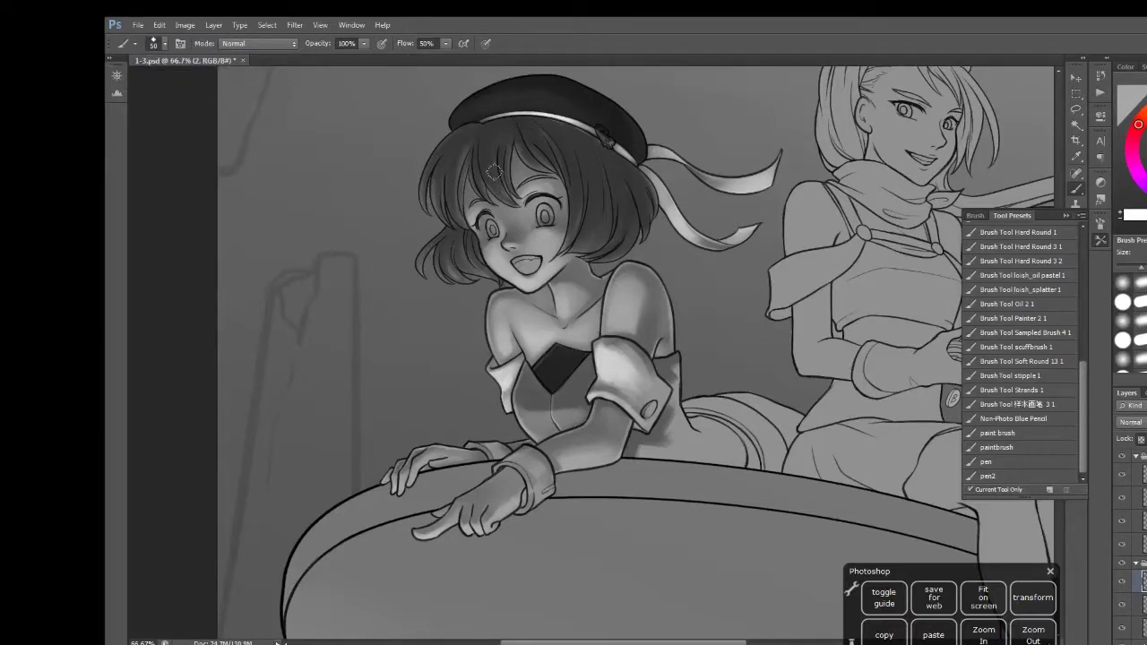
Cover the side and lower back of the bodice with dark gray, raising the brush flow to 77%
left_click(548, 169, "alt")
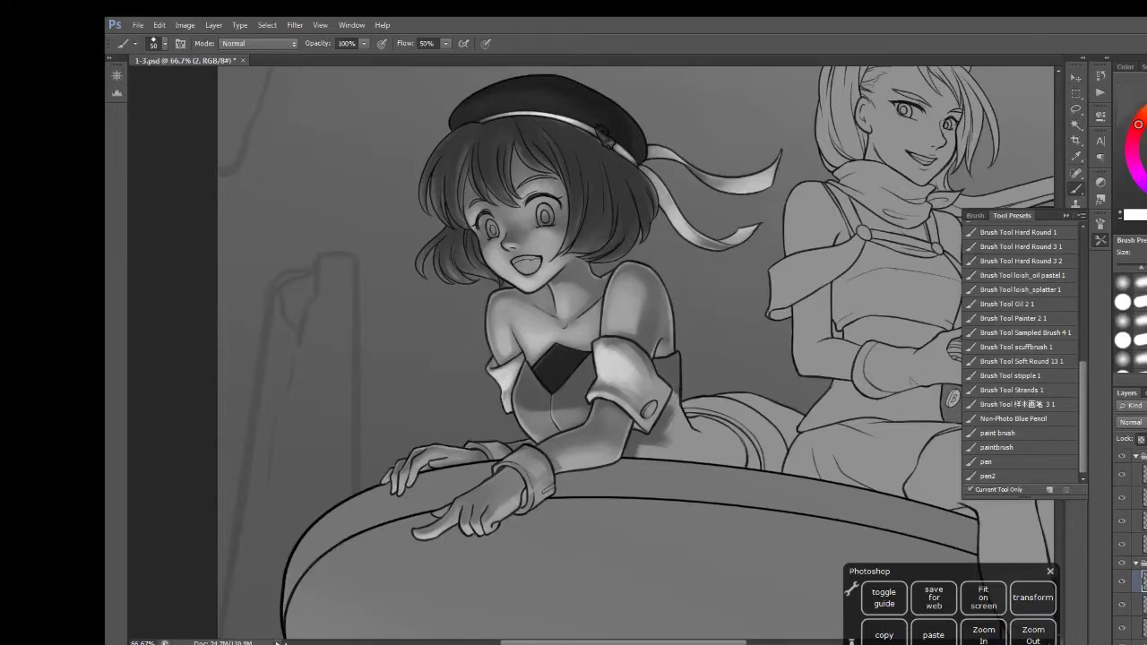
mouse_move(640, 394)
left_mouse_down()
mouse_move(690, 430)
mouse_move(748, 443)
left_mouse_up()
left_click(541, 416, "alt")
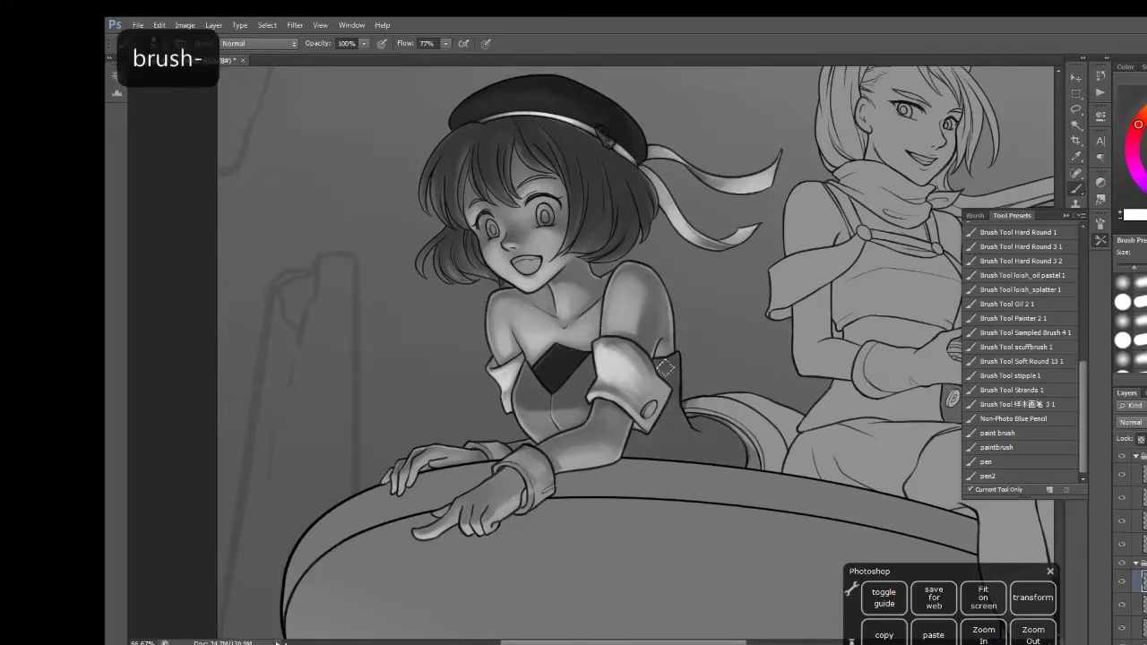
Smooth the near folded sleeve's highlights with sampled light grays at 77% flow
left_click(620, 358, "alt")
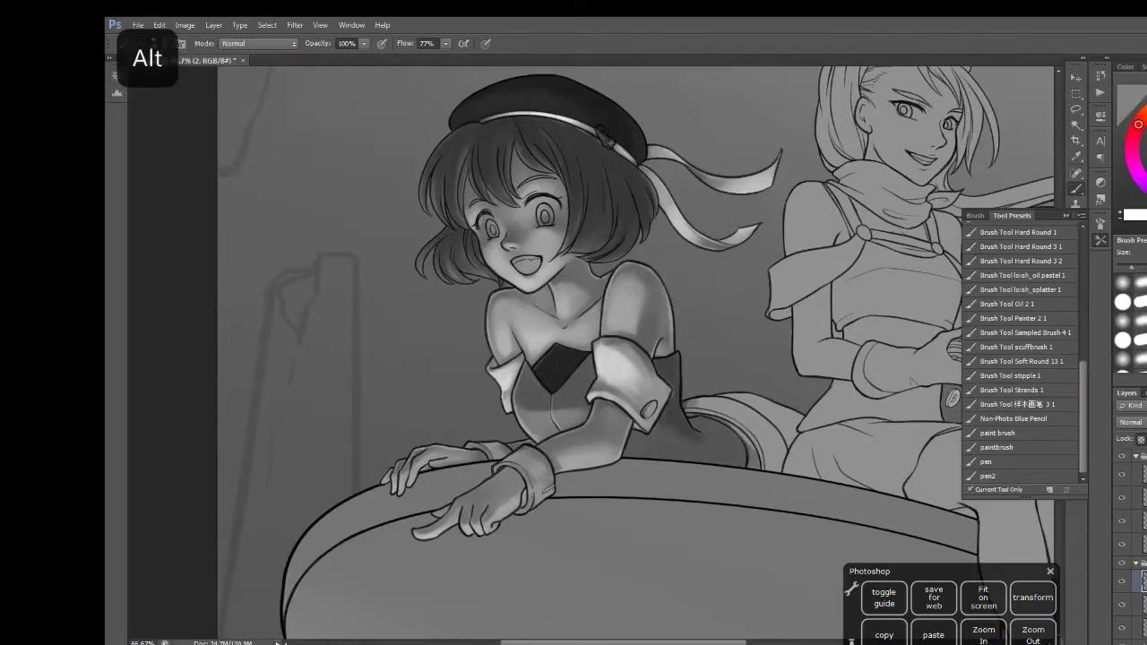
left_click(624, 370, "alt")
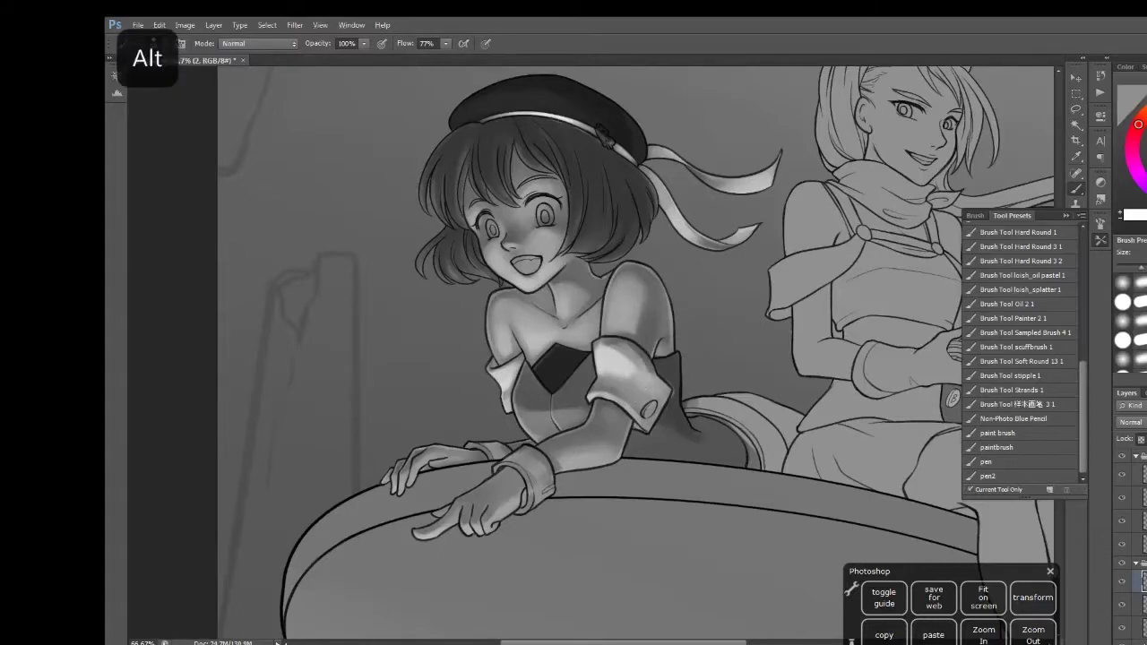
key("bracketleft")
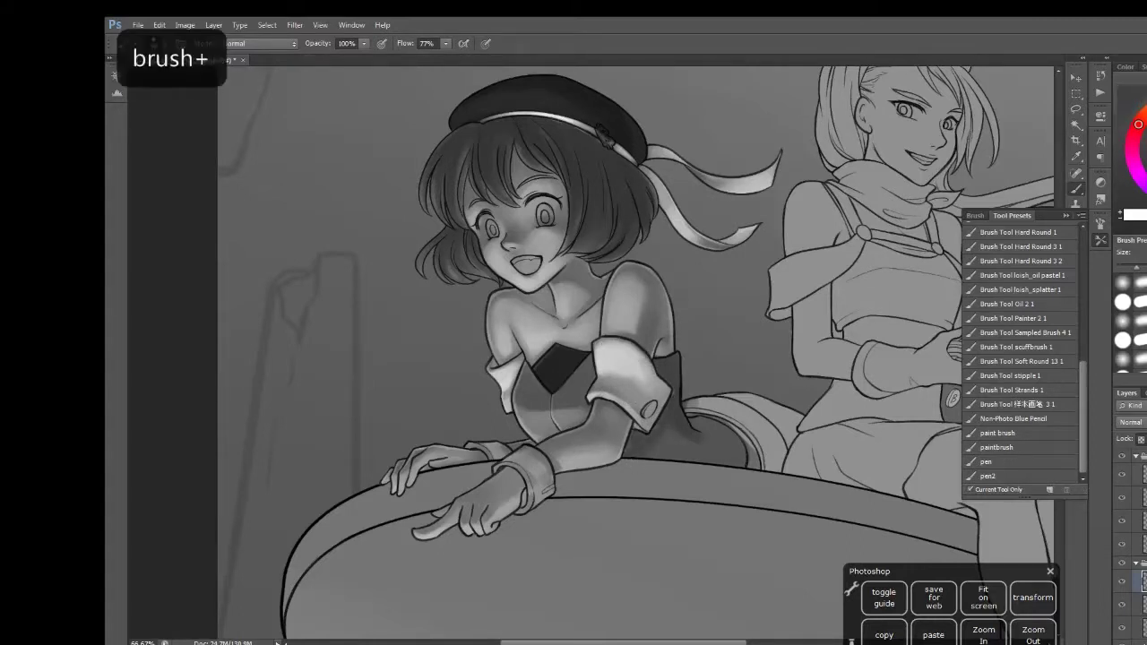
Shade the bodice's lower back with sampled dark grays and darken its edge along the waist
left_click(667, 441, "alt")
left_click(671, 446, "alt")
key("bracketright")
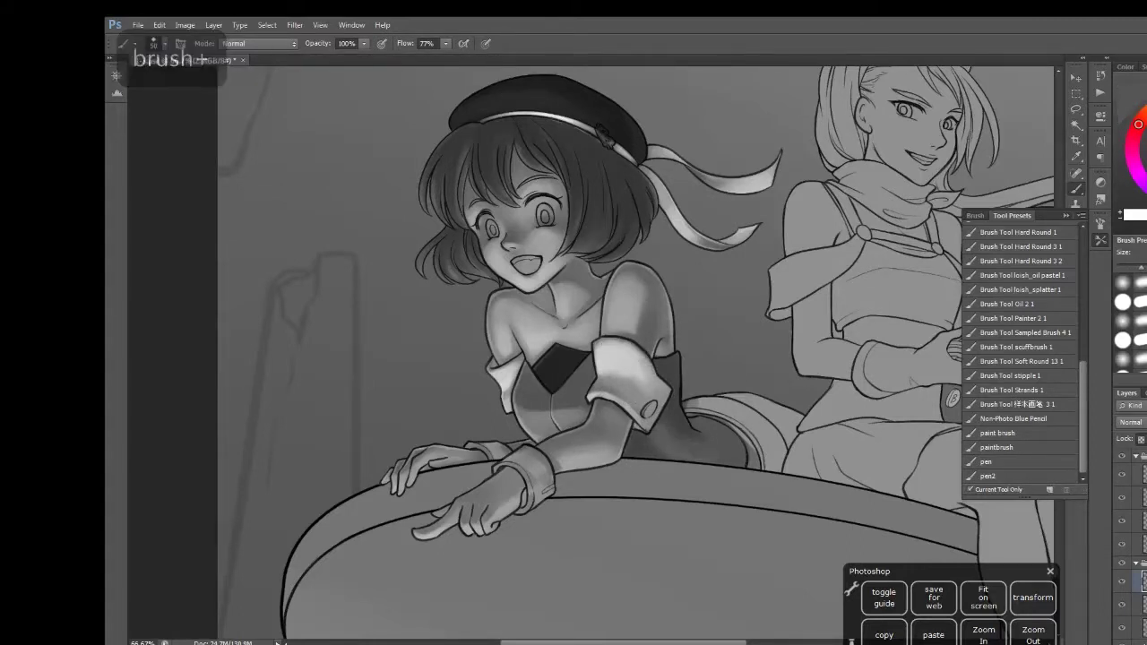
left_click(689, 439, "alt")
key("bracketleft")
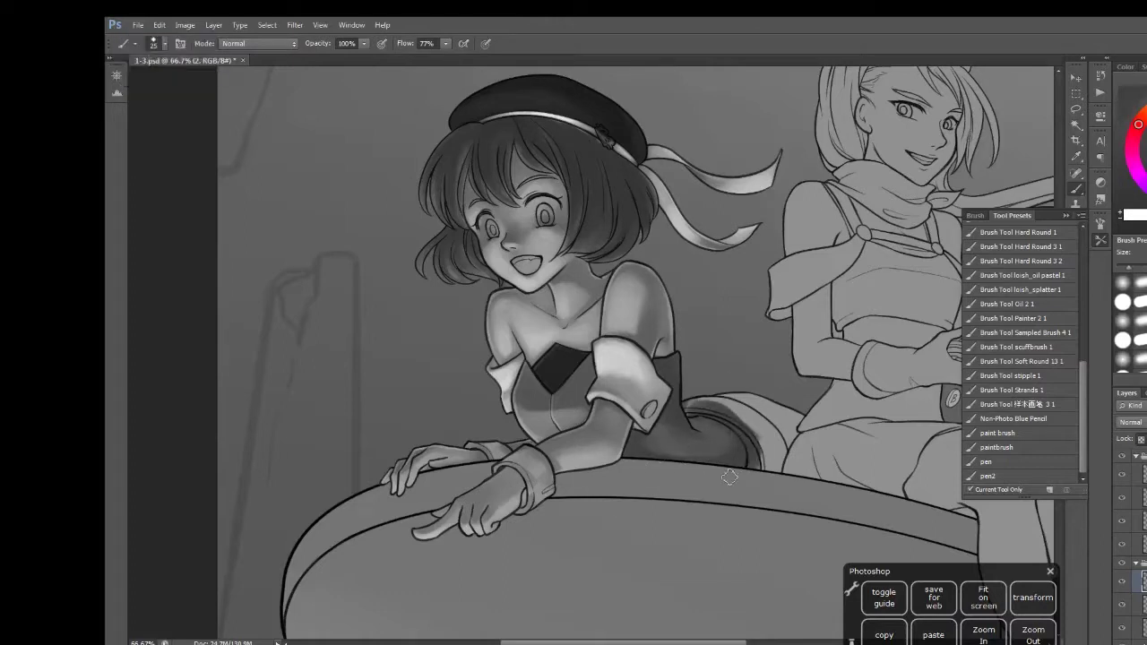
Paint the skirt behind the waist near-black and cover the waistband with dark gray using a brush of about 20 px
key("bracketright")
mouse_move(729, 477)
left_mouse_down()
mouse_move(790, 428)
mouse_move(739, 392)
mouse_move(770, 402)
mouse_move(689, 414)
left_mouse_up()
left_click(767, 409, "alt")
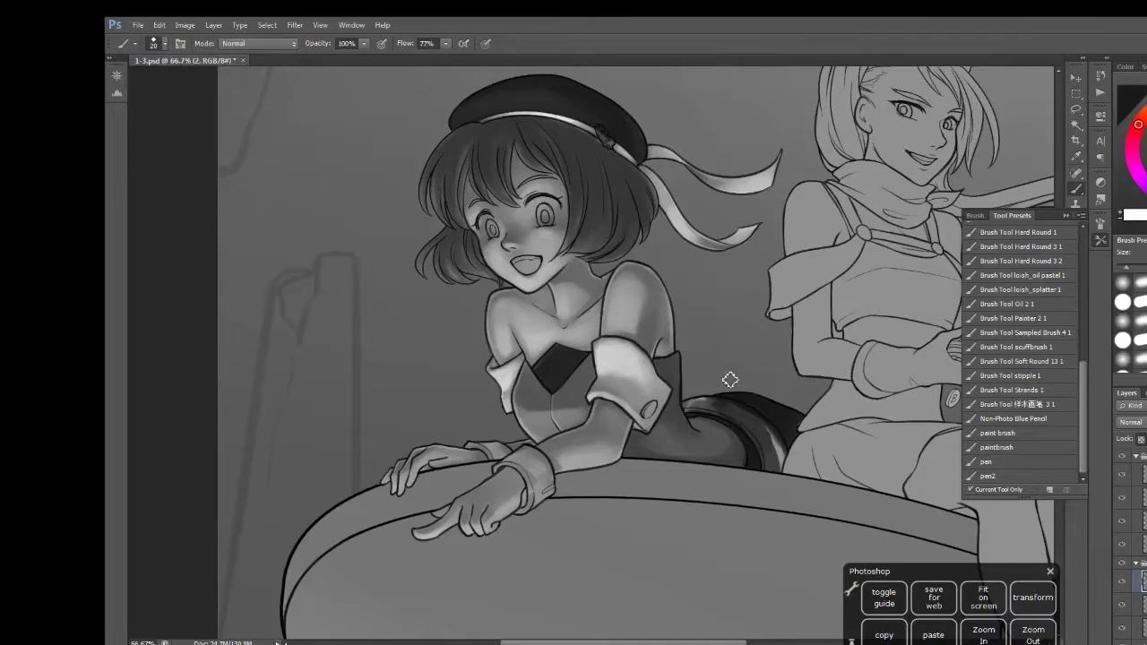
key("bracketright")
left_click(768, 457, "alt")
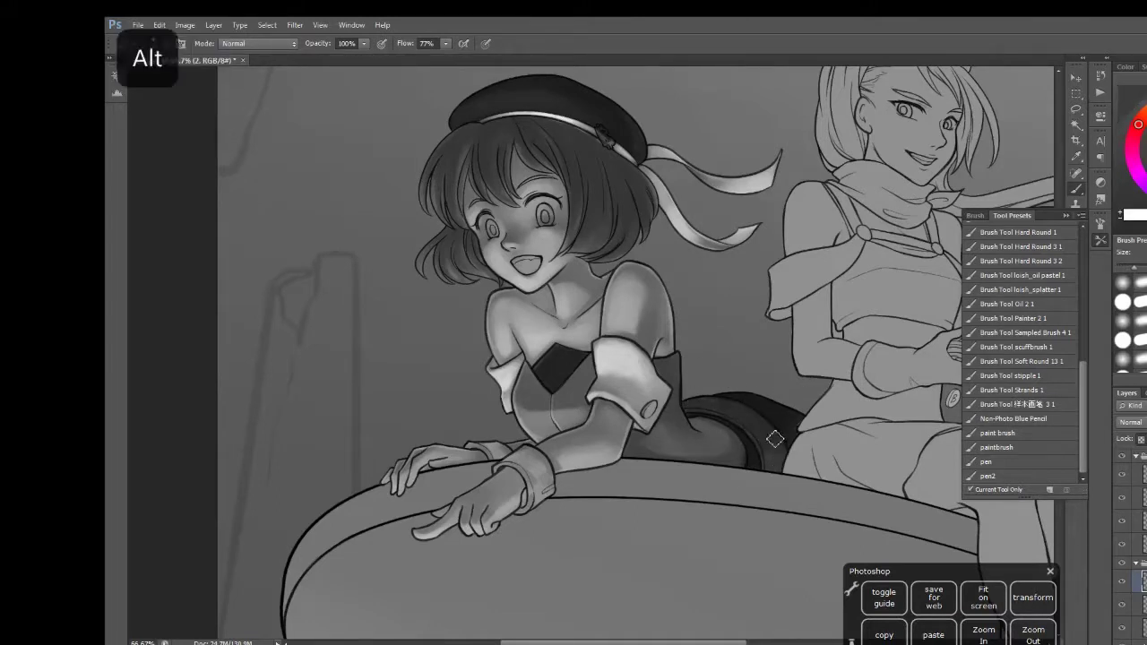
Refine the waistband's curved bands with sampled dark grays, then save the file
key("bracketleft")
left_click(763, 419, "alt")
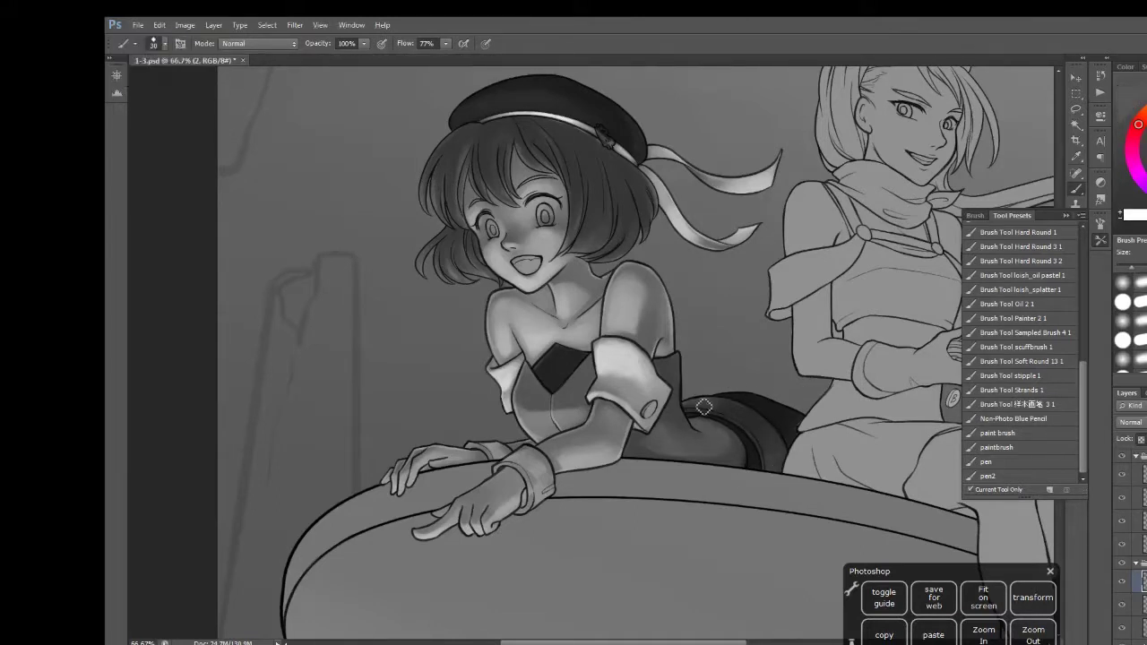
left_click(731, 405, "alt")
key("bracketleft")
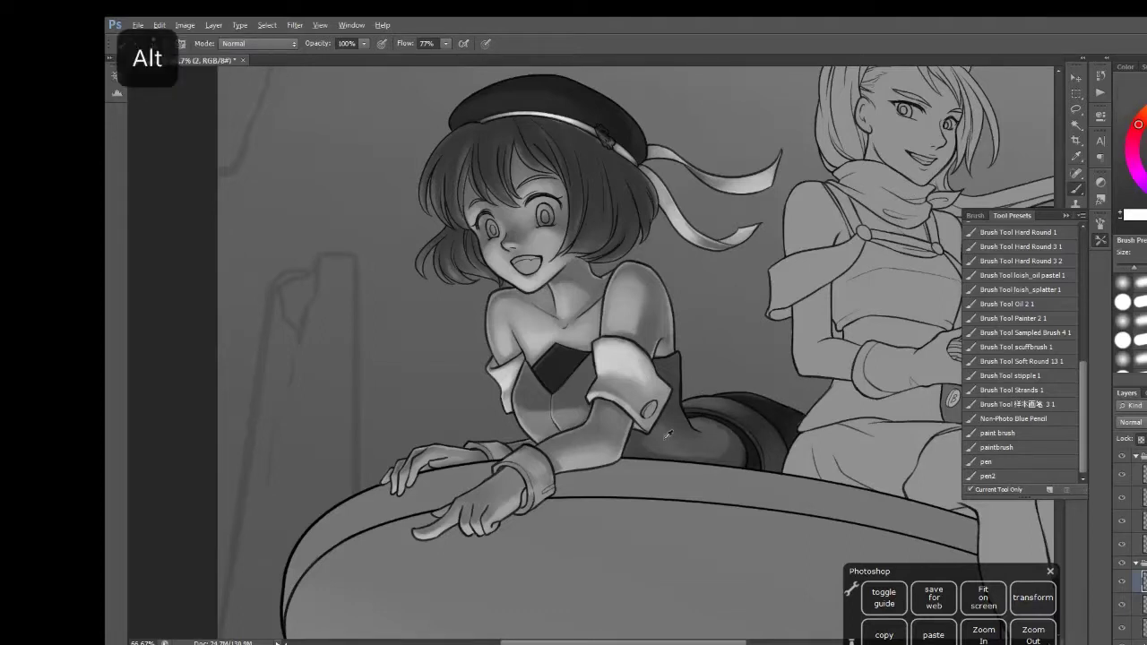
key("ctrl+s")
Start brightening the near wrist cuff with a sampled gray, undoing the last stroke
scroll(808, 623, "down", 2)
left_click(610, 383, "alt")
key("ctrl+z")
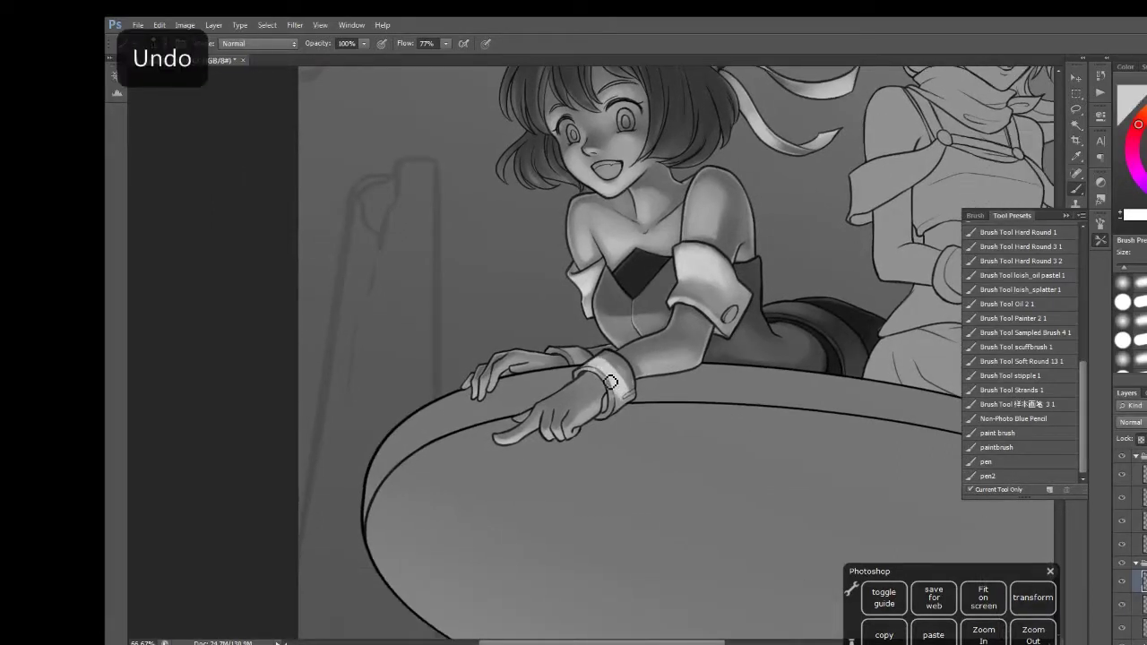
Paint the base grey tones and light rims on the girl's two wrist cuffs using sampled greys
left_click(621, 365, "alt")
key("bracketright")
key("bracketright")
key("bracketright")
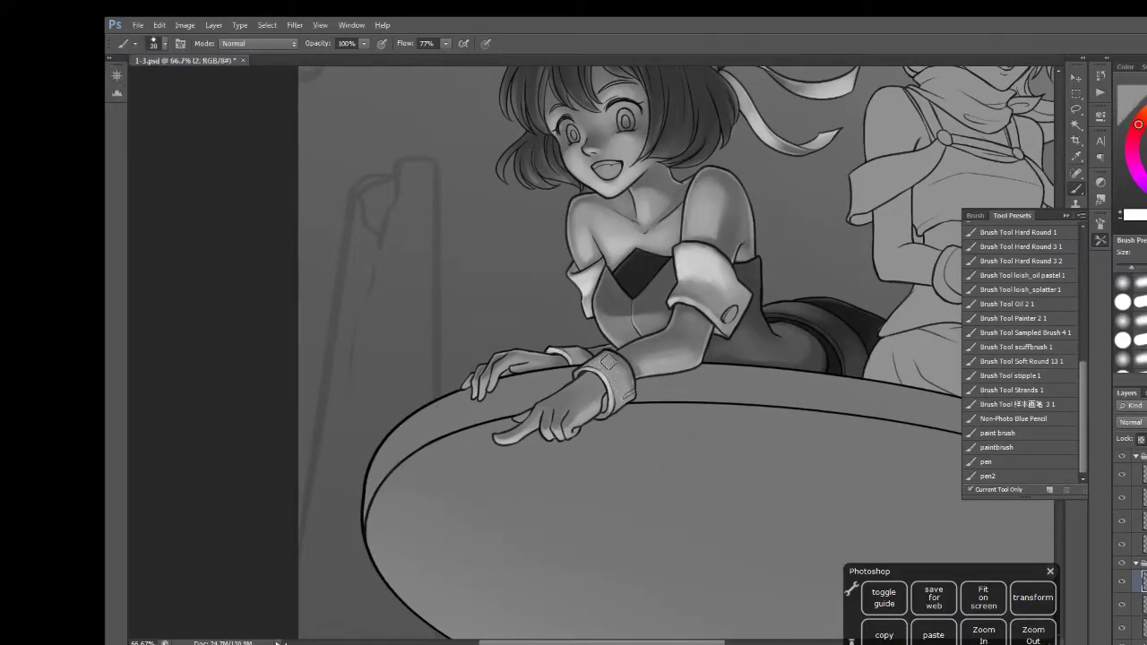
left_click(592, 351, "alt")
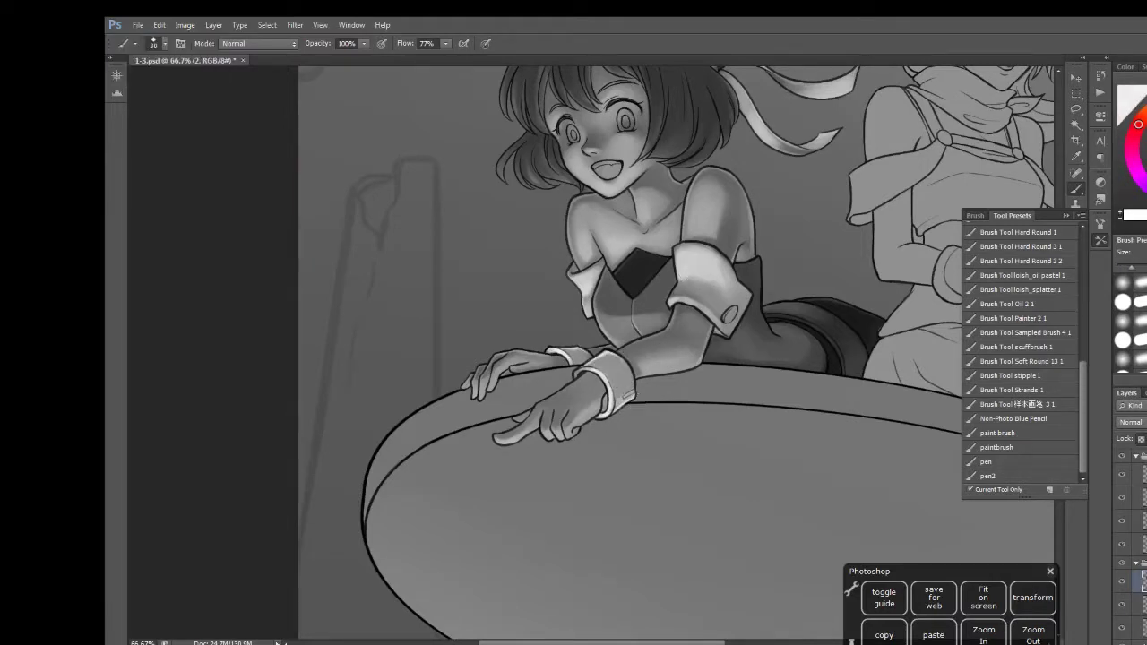
Add bright white highlights and soft shading to the front wrist cuff with a smaller brush and sampled tones
left_click(622, 377, "alt")
key("bracketleft")
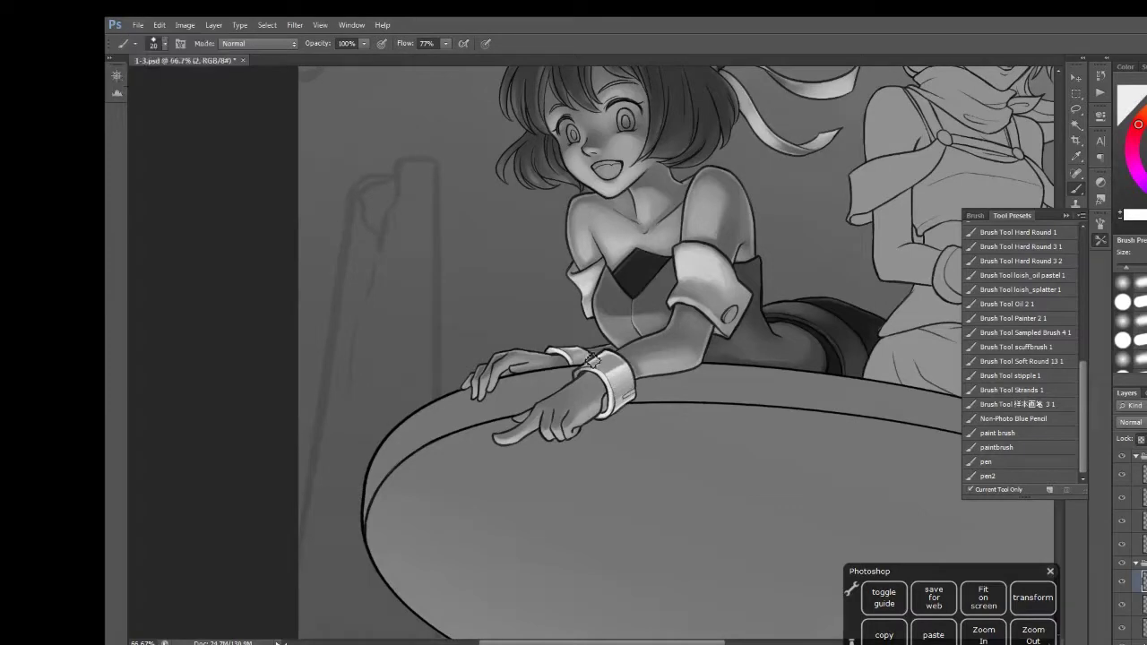
left_click(600, 391, "alt")
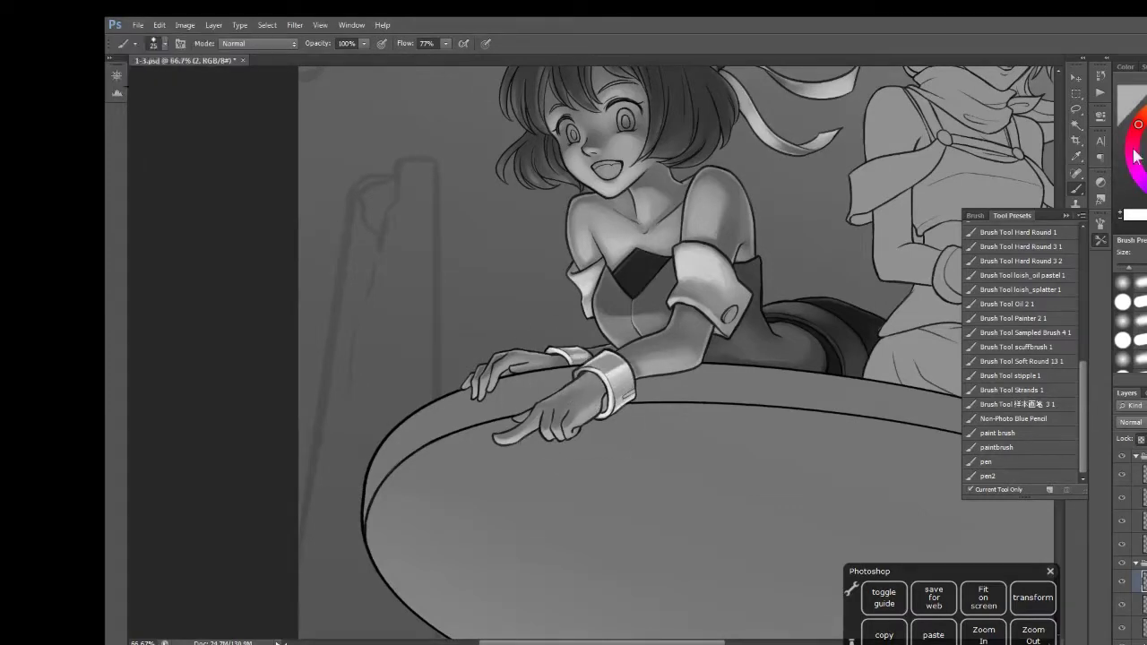
key("bracketleft")
left_click(674, 309, "alt")
key("bracketleft")
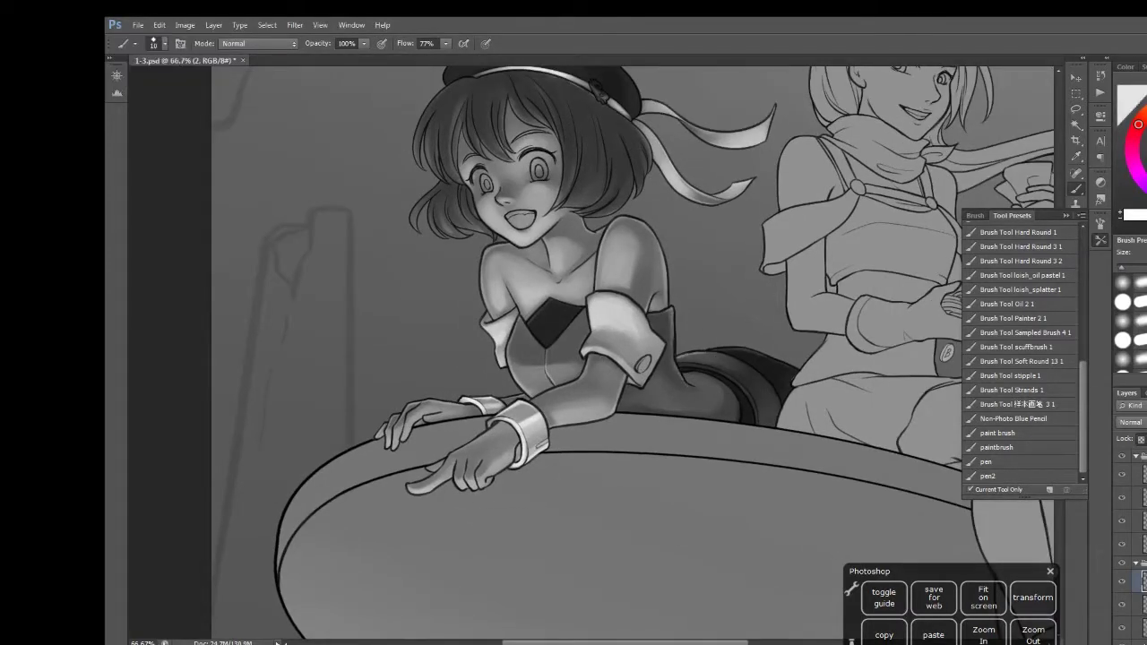
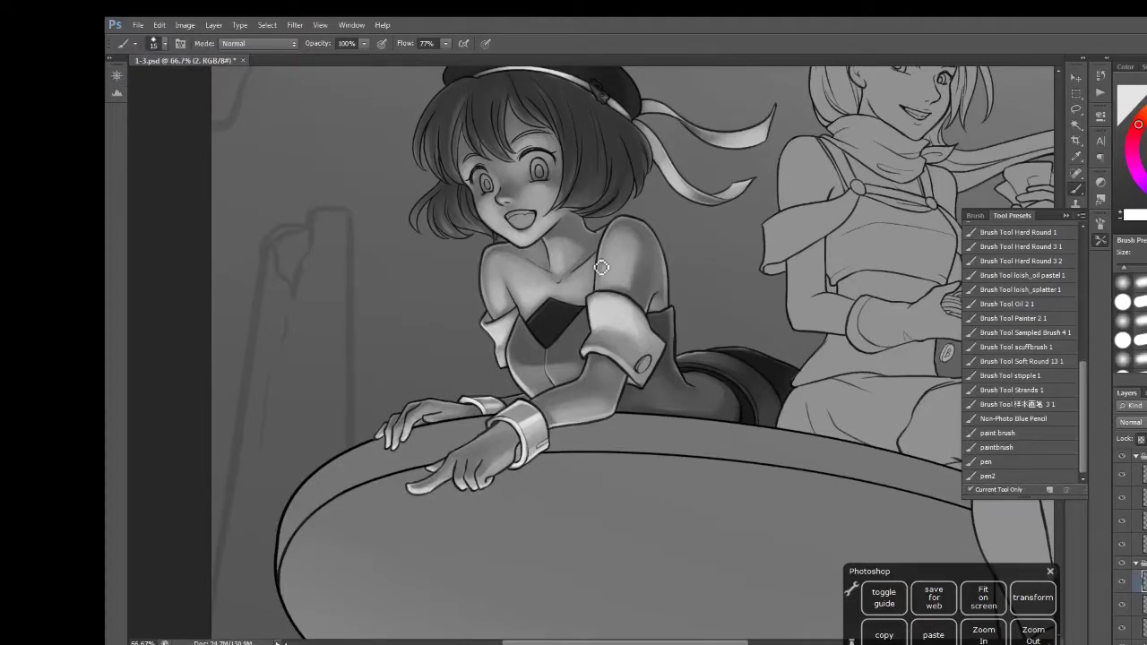
Paint the whites of both of the girl's eyes in bright white
left_click(734, 380, "alt")
key("bracketright")
key("ctrl+plus")
left_click(526, 413)
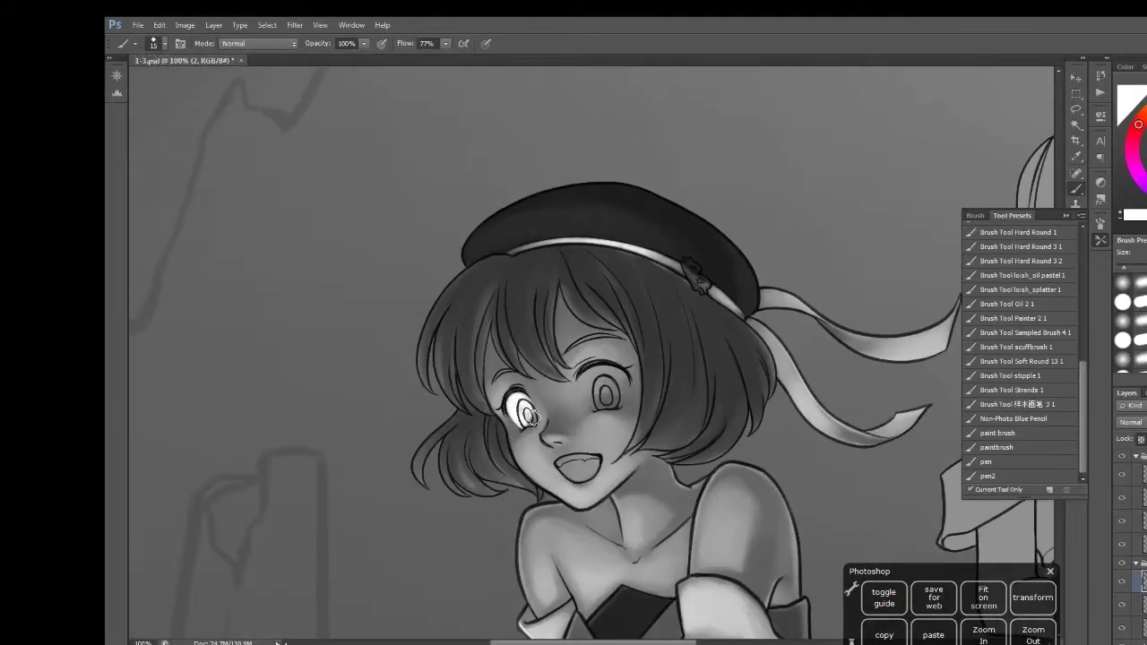
key("bracketright")
left_click_drag(592, 381, 618, 394)
key("bracketleft")
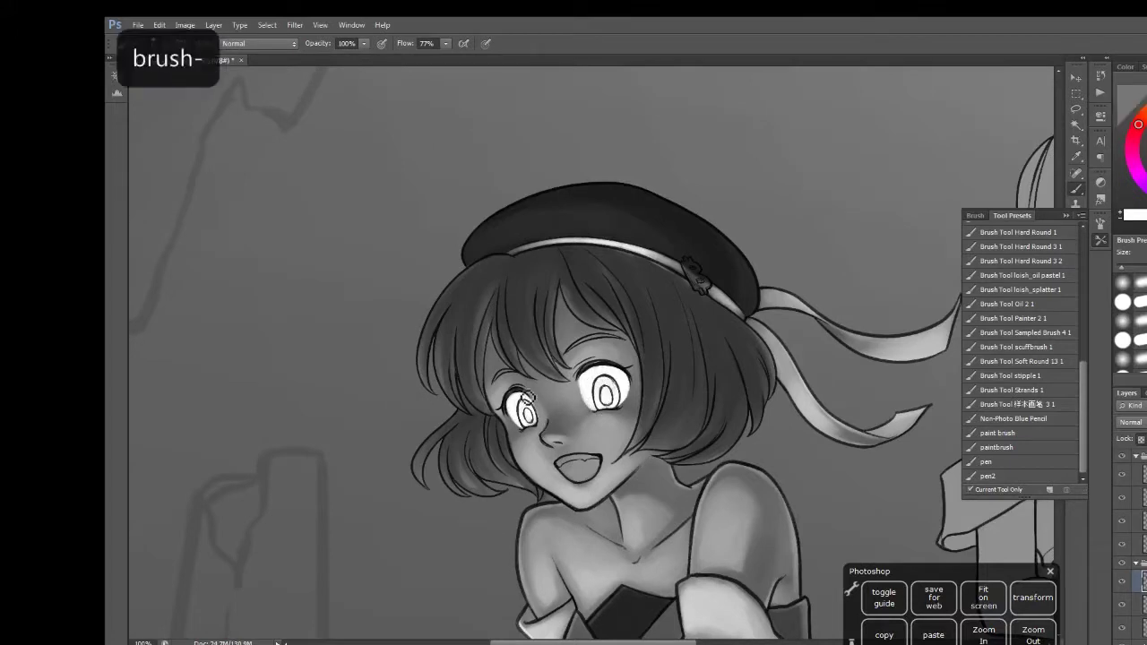
Fill both irises with dark grey and darken the pupils inside the white eyes
left_click(627, 380, "alt")
key("ctrl+z")
left_click(642, 397, "alt")
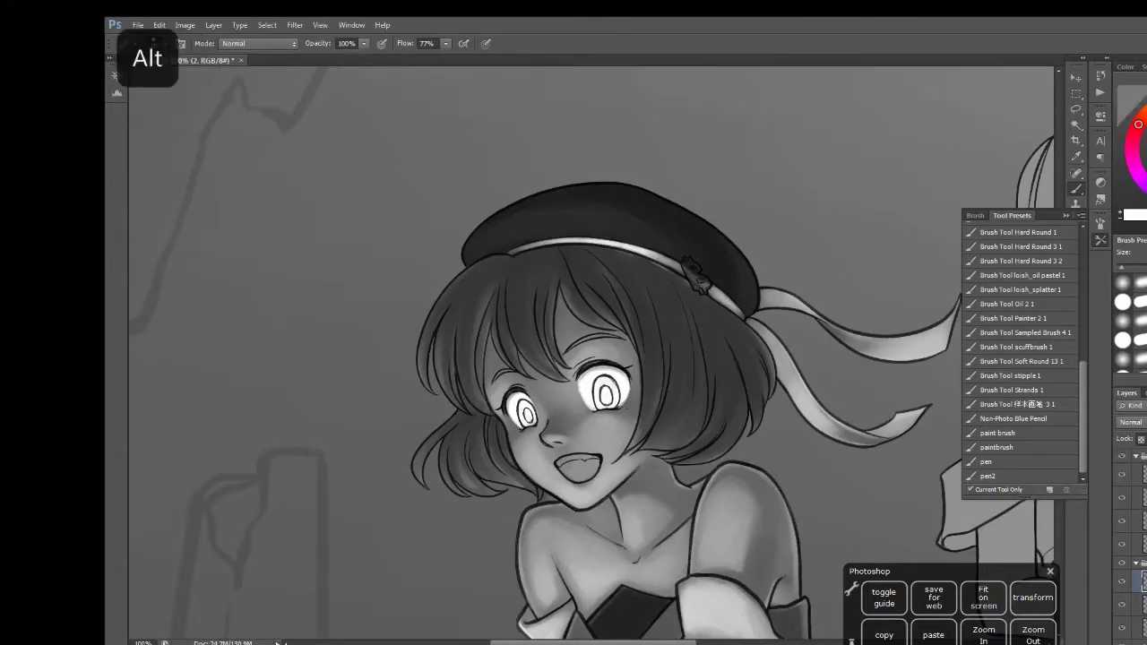
key("bracketright")
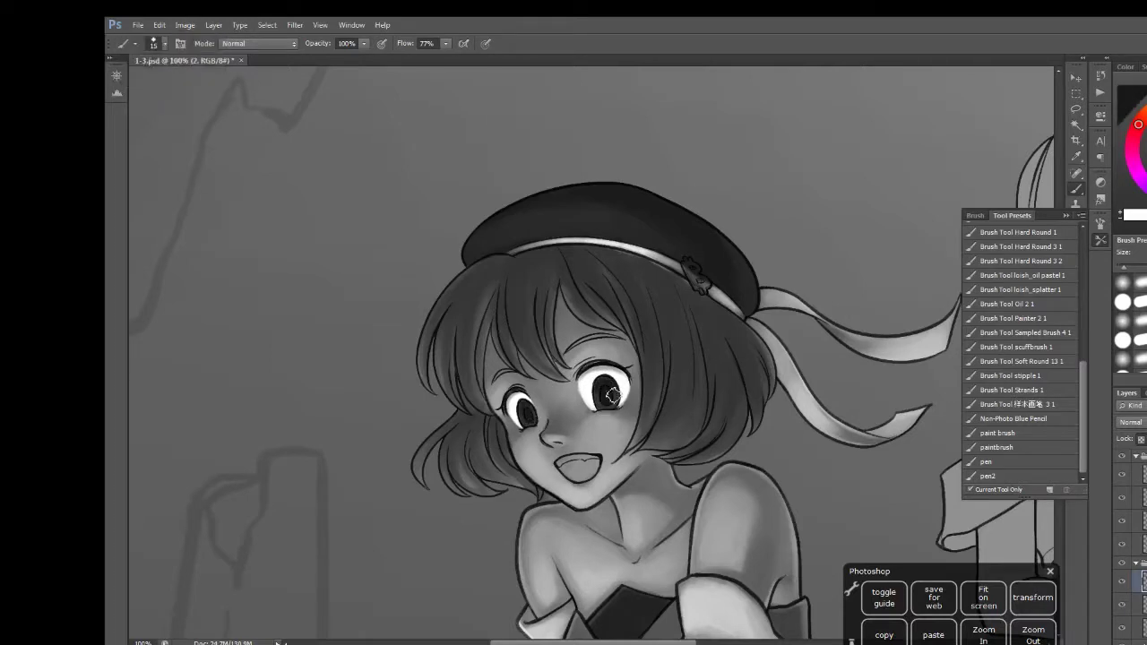
key("bracketleft")
left_click(613, 377, "alt")
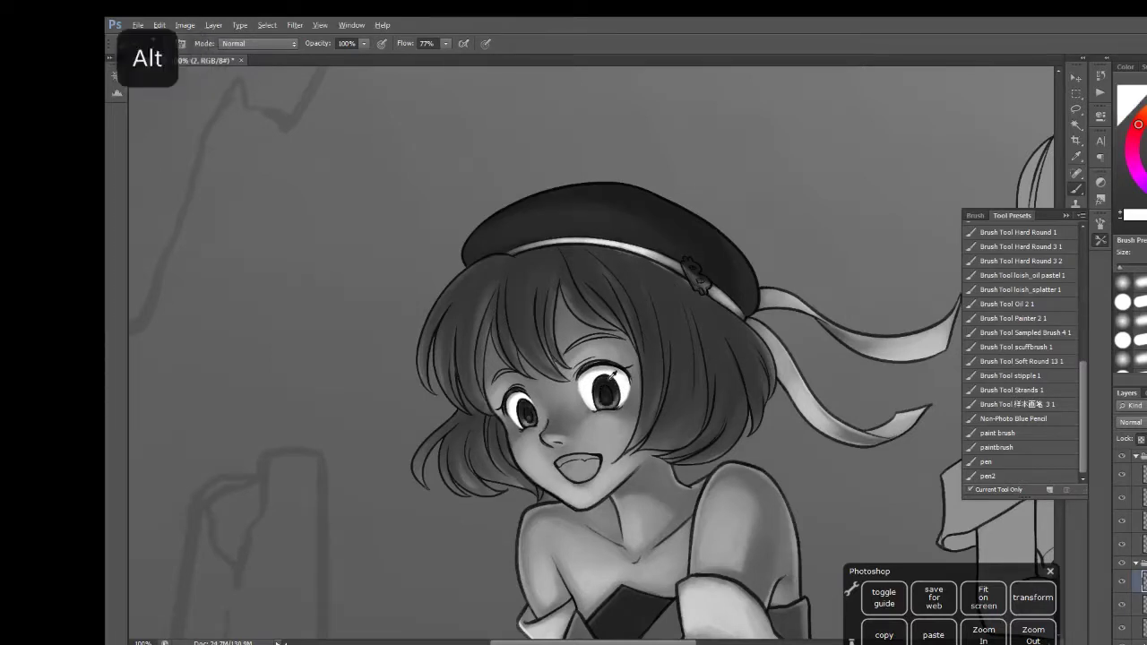
Paint the inside of the girl's open mouth dark grey and the upper teeth white
left_click_drag(567, 475, 581, 473)
key("bracketright")
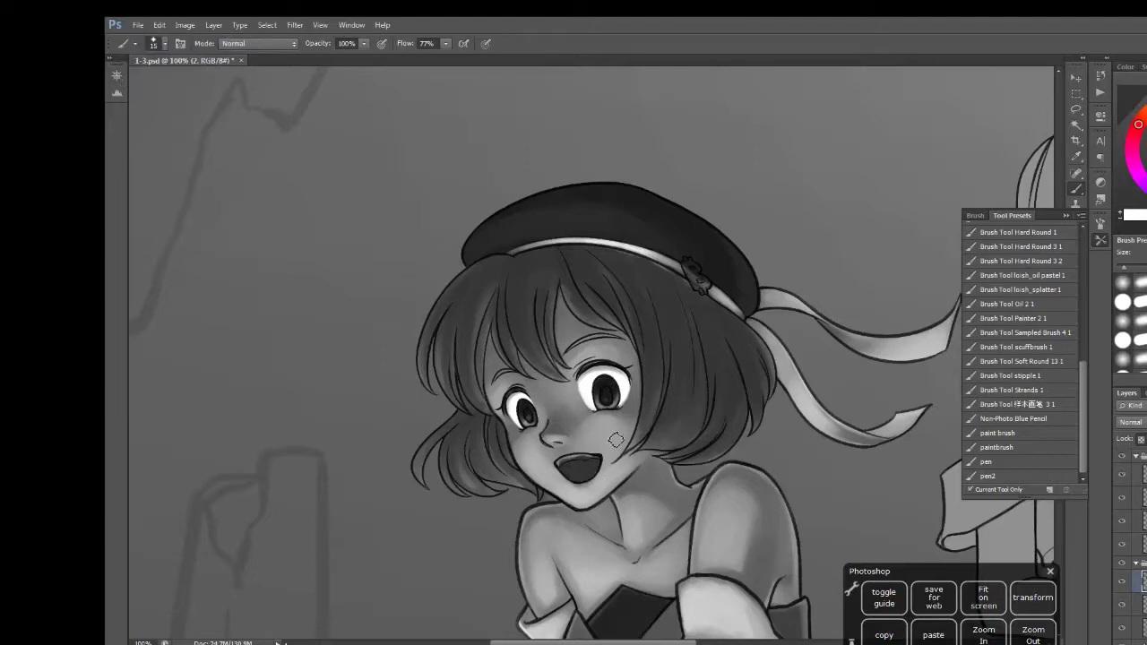
key("ctrl+z")
left_click(583, 474, "alt")
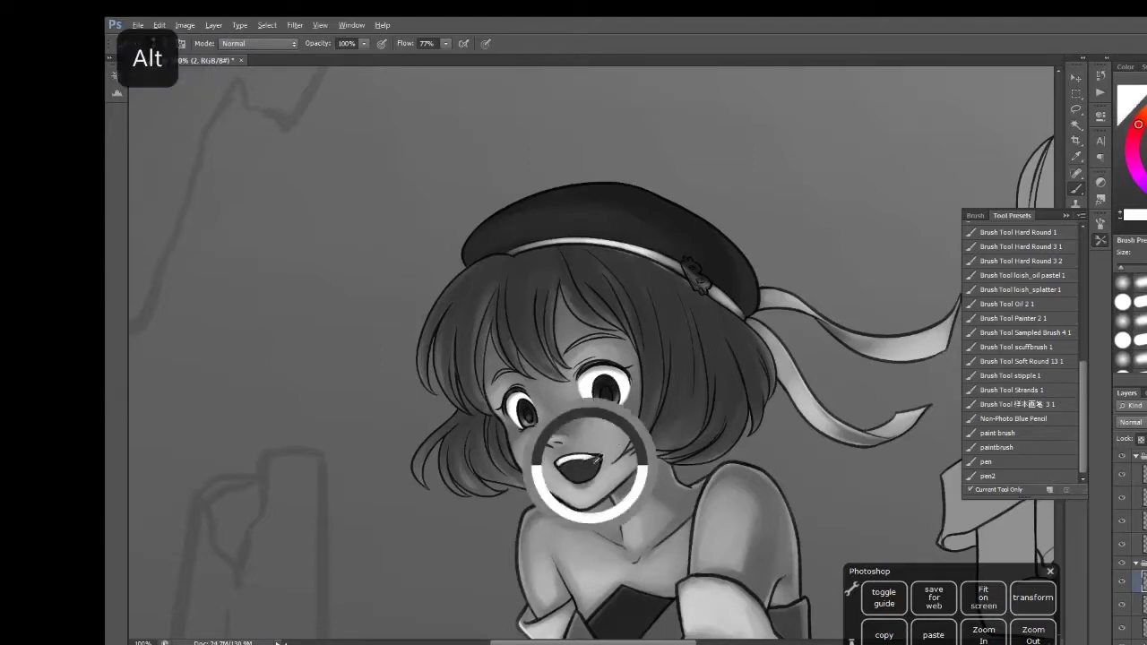
key("bracketright")
scroll(591, 472, "down", 2)
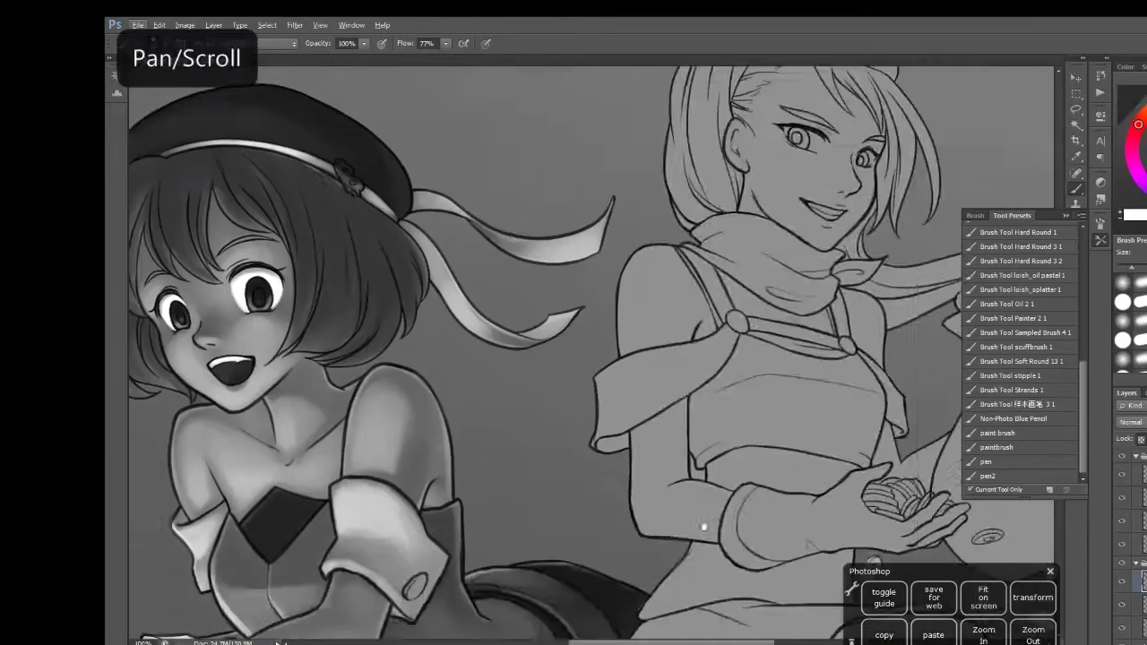
Brush soft shadows over the girl's body and skirt on the Multiply layer with a low-flow brush
scroll(1081, 229, "up", 5)
key("bracketright")
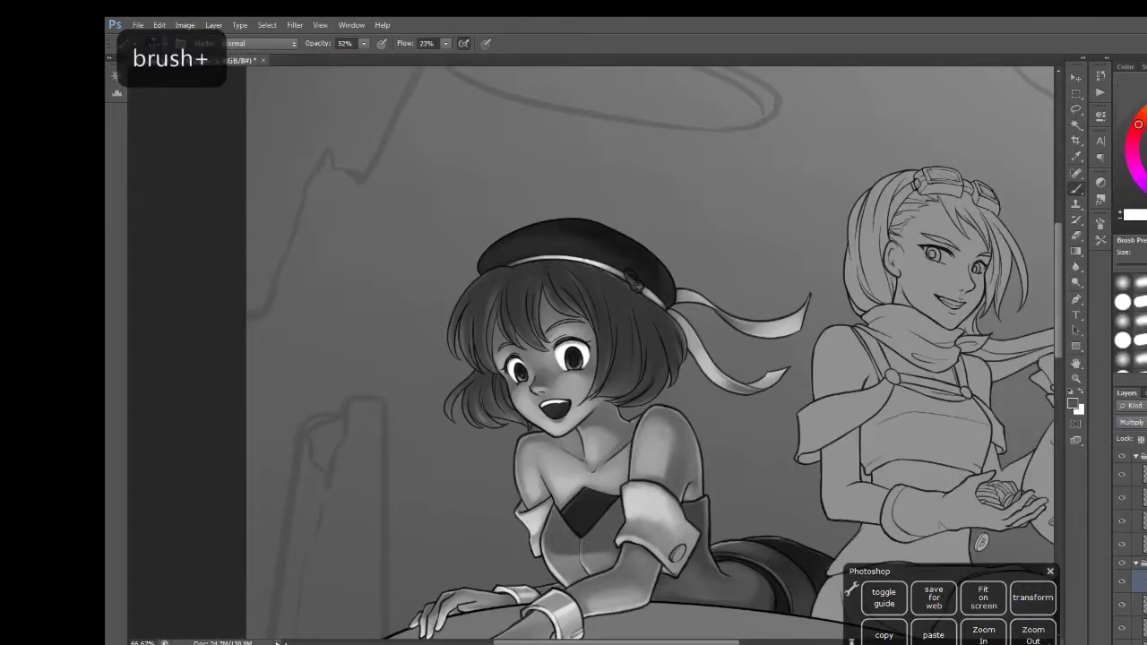
key("ctrl+z")
key("bracketleft")
key("bracketright")
left_click_drag(560, 359, 551, 211)
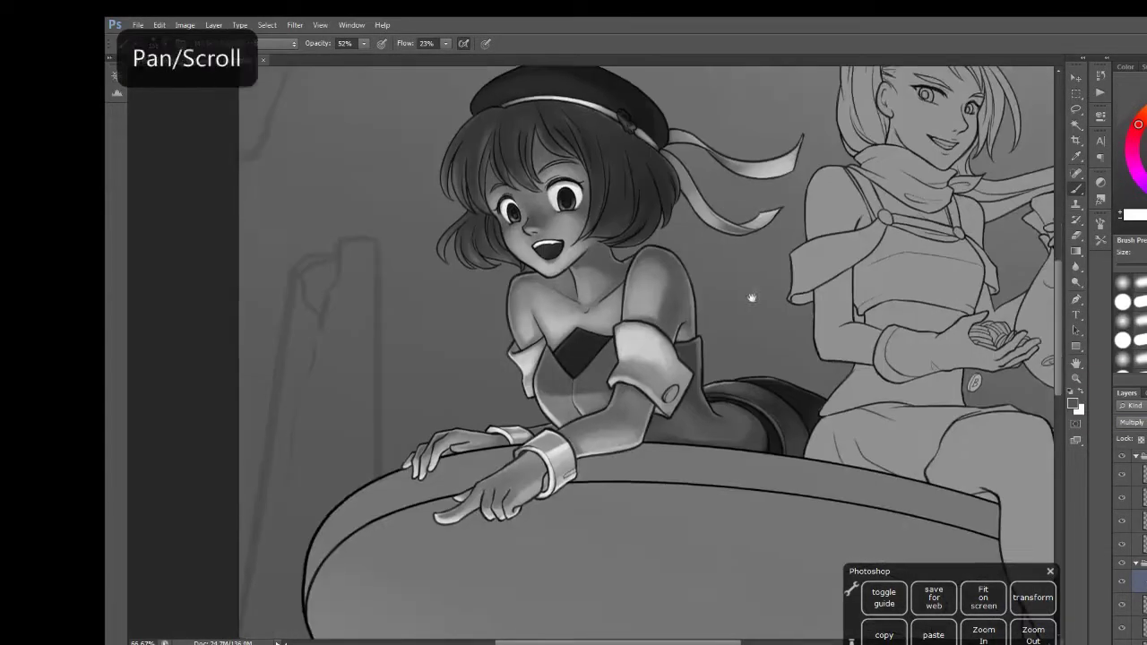
key("bracketleft")
key("bracketright")
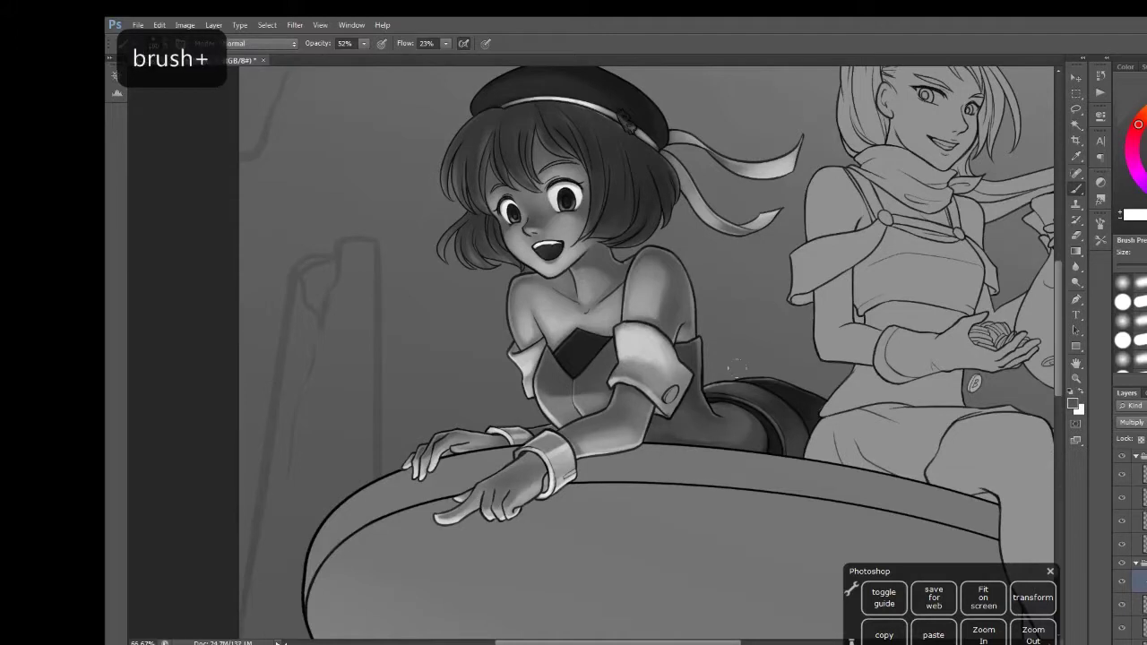
left_click_drag(751, 404, 770, 475)
Brush soft white highlights over the girl's torso and arms on the Overlay layer, Layer 5
left_click(1122, 584)
scroll(618, 350, "down", 1)
key("bracketright")
key("bracketleft")
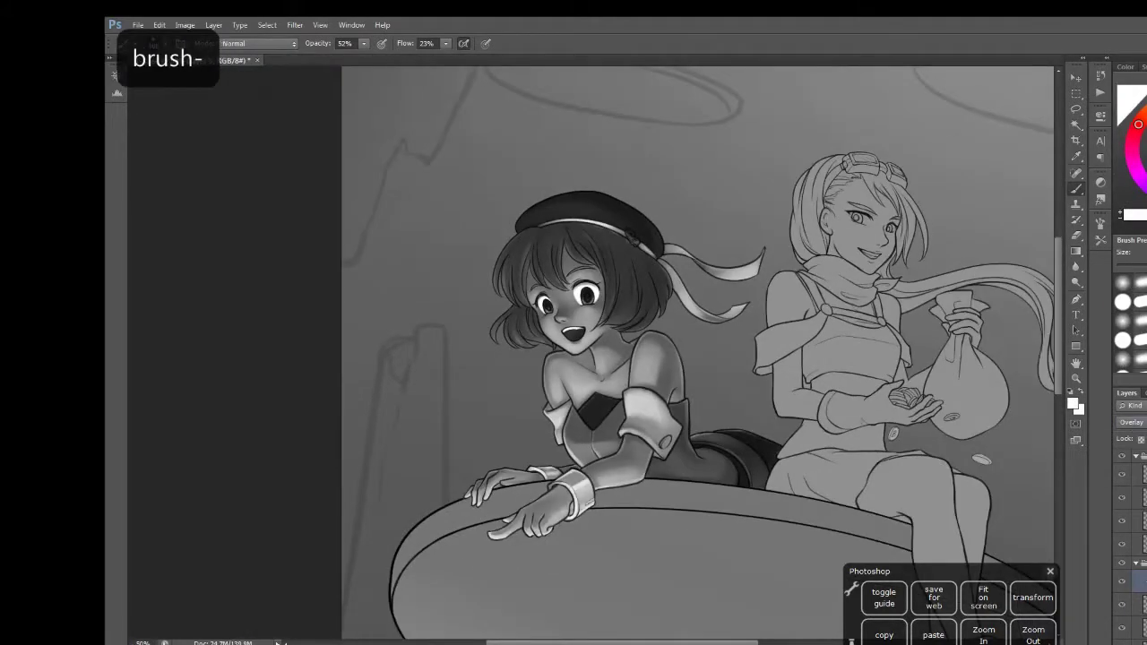
key("ctrl+z")
left_click_drag(560, 452, 609, 444)
left_click_drag(551, 398, 619, 367)
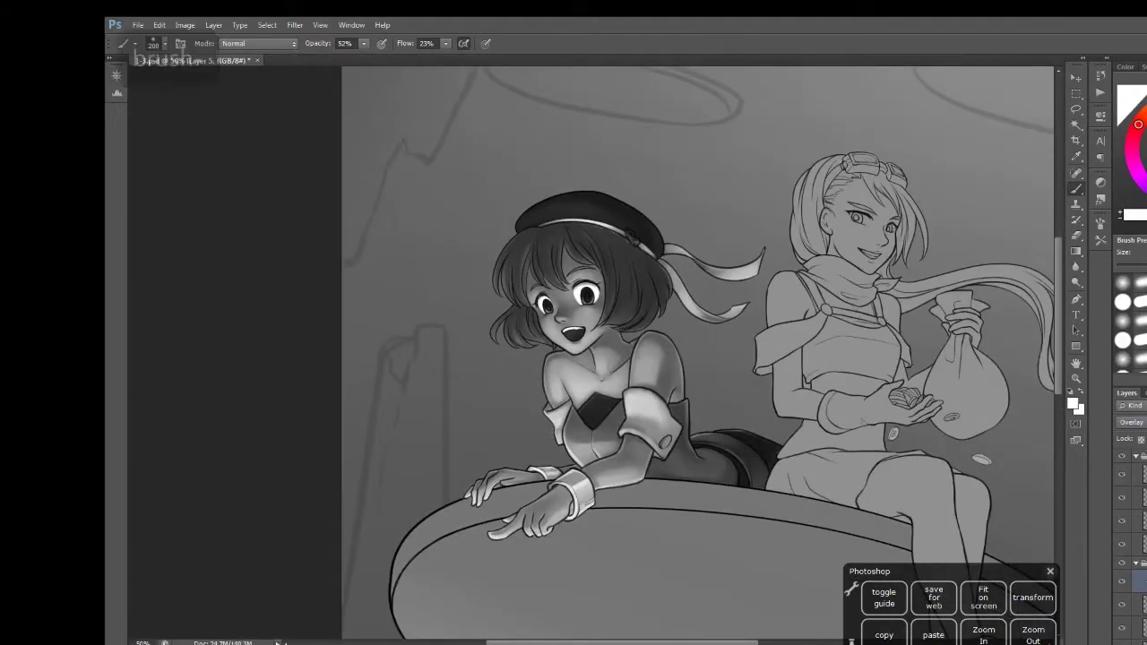
key("bracketleft")
left_click_drag(636, 470, 757, 470)
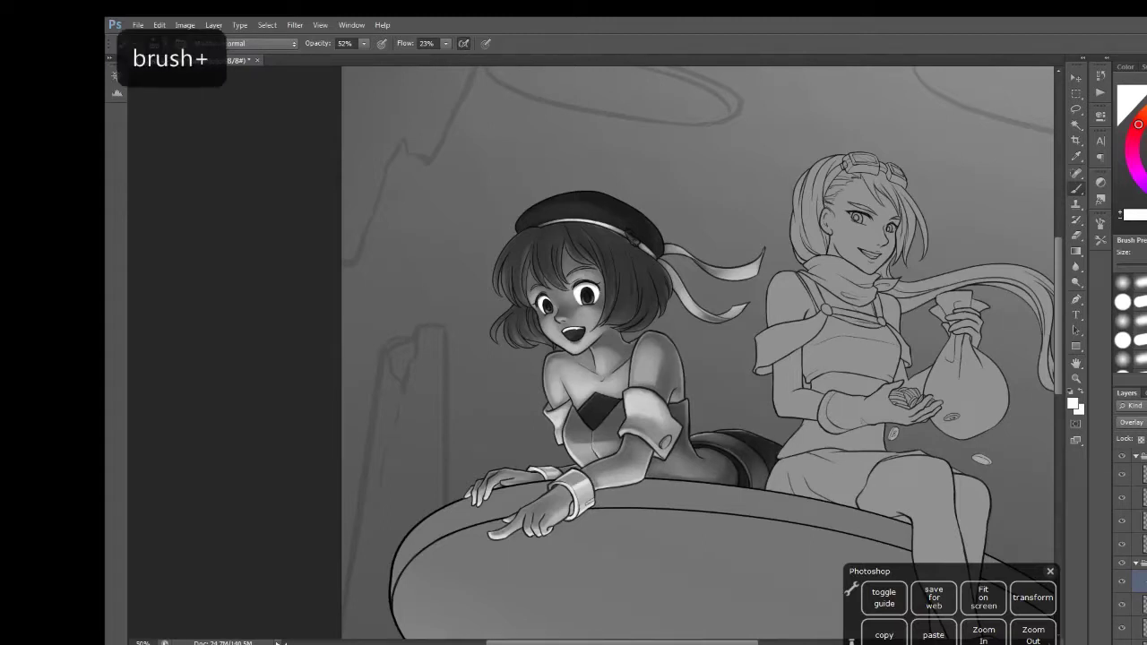
left_click_drag(537, 313, 573, 359)
key("ctrl+z")
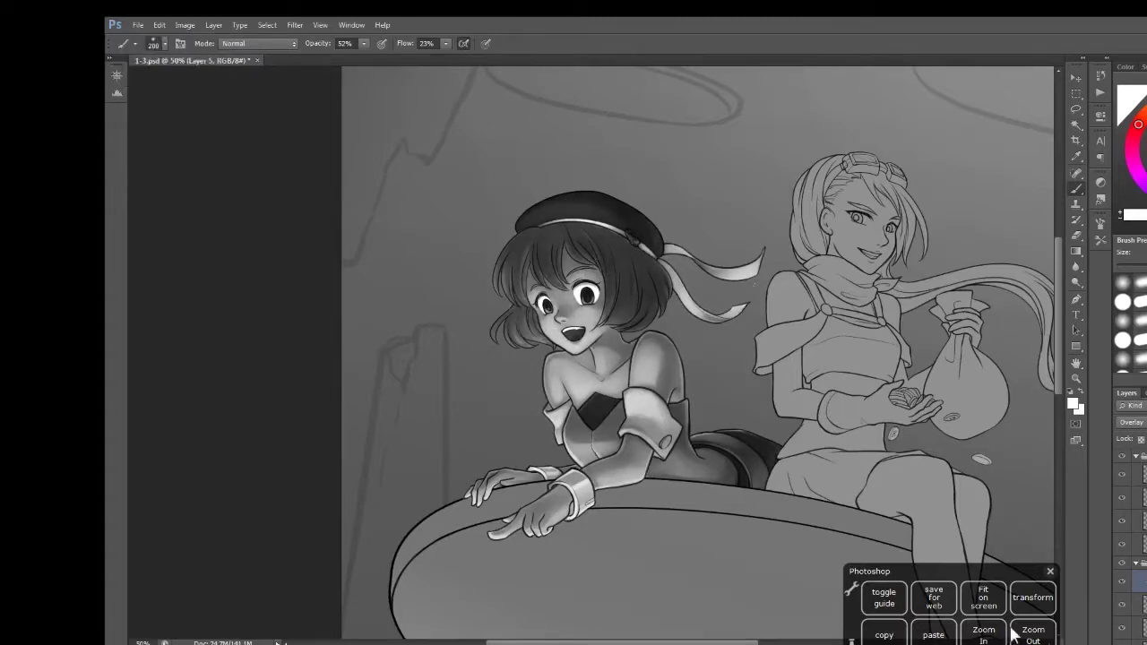
Choose the paintbrush preset for the hair and soften the Overlay highlight on the girl's bangs with the Eraser
key("ctrl+plus")
key("ctrl+plus")
left_click(996, 448)
key("bracketleft")
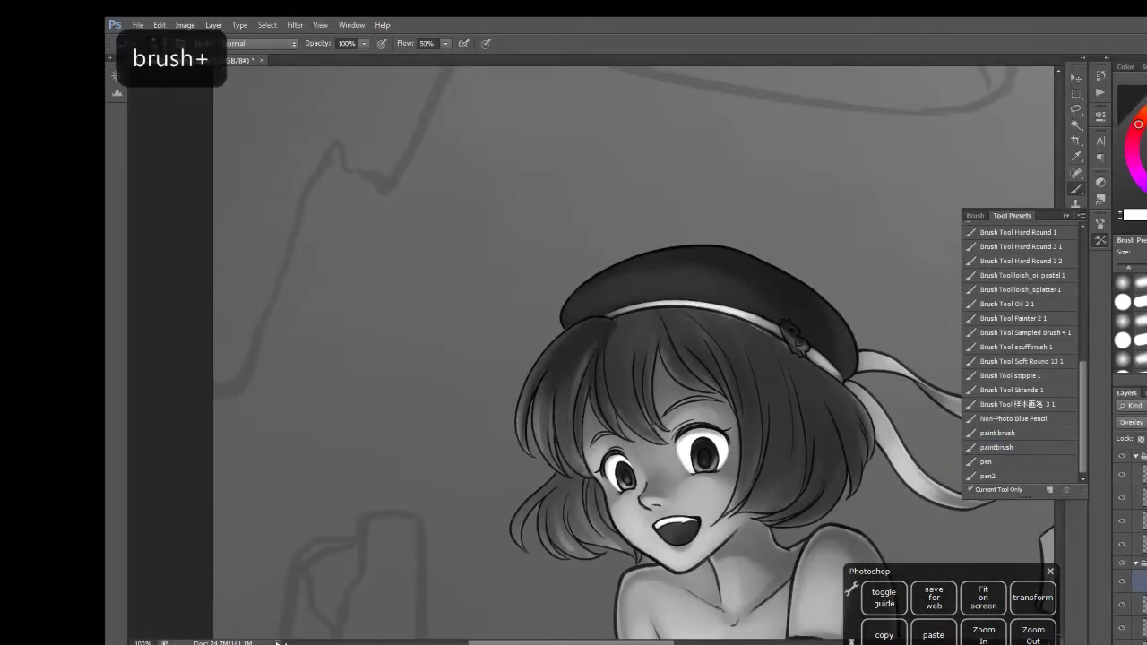
left_click(1125, 586)
key("bracketright")
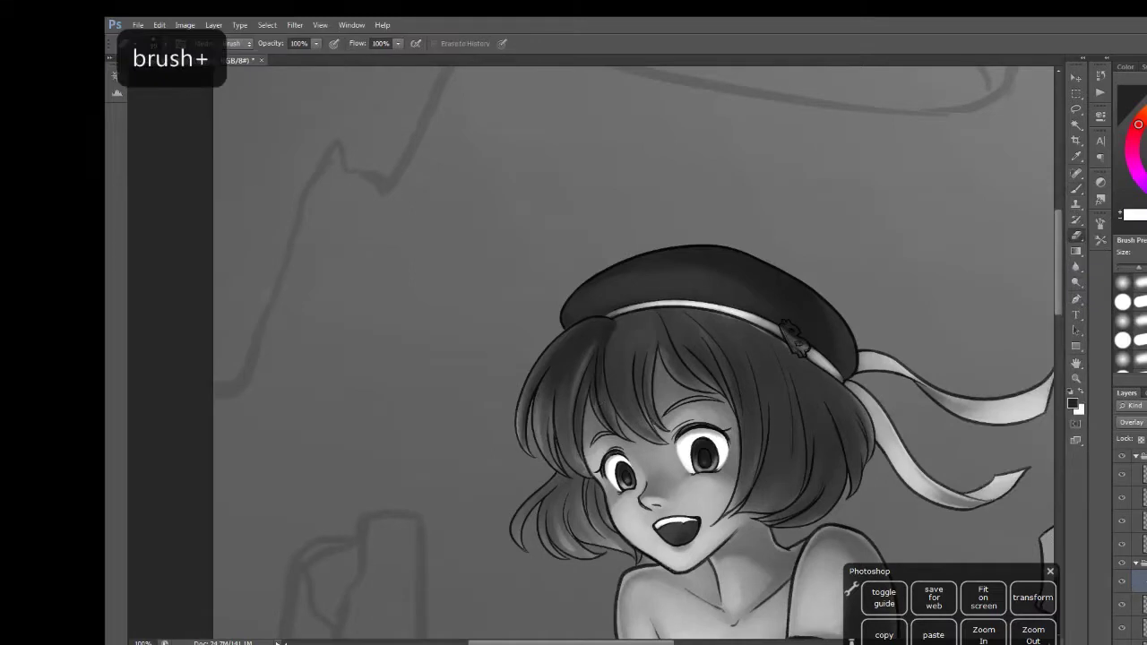
key("e")
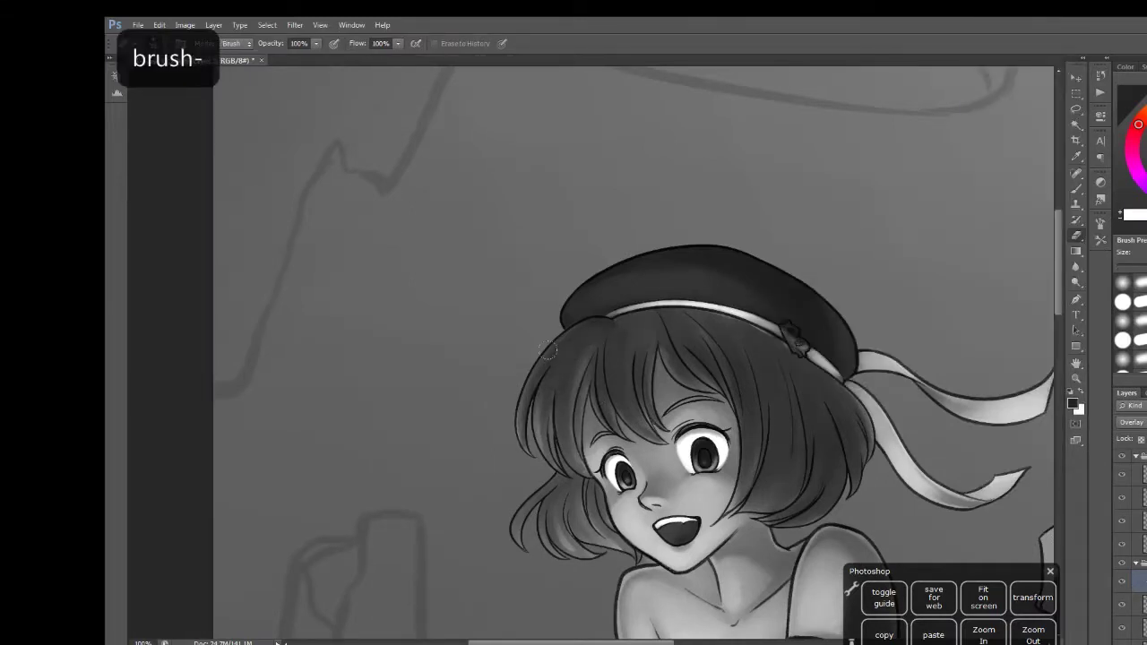
Darken the girl's bangs and the hair strands at the viewer's left with dark grey strokes on layer 2
key("b")
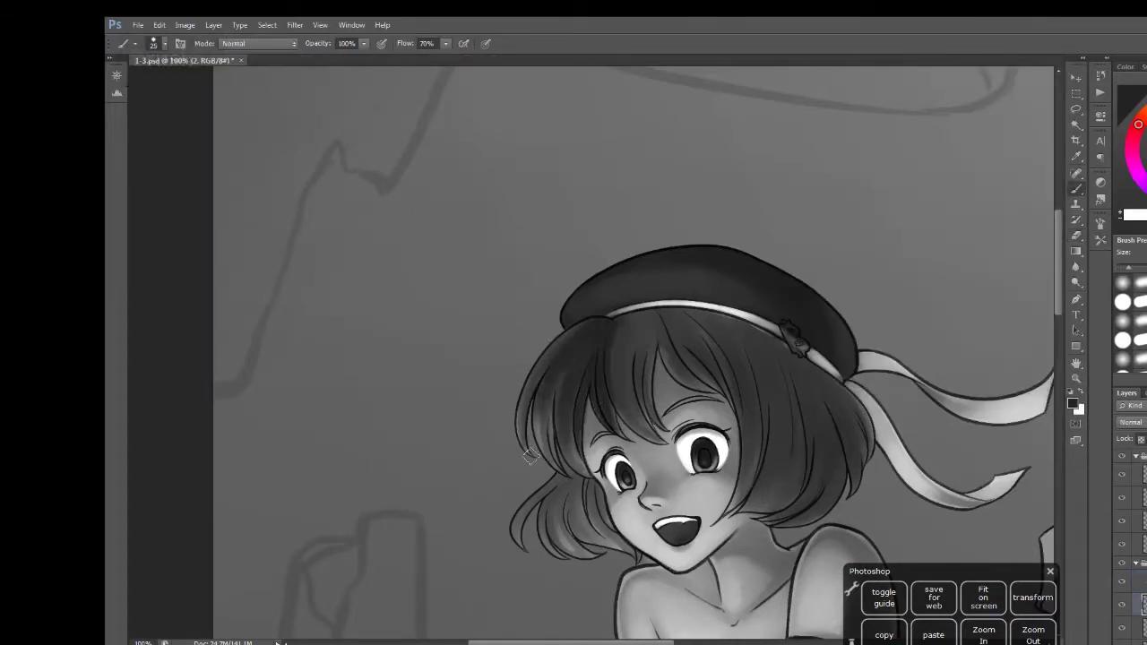
key("bracketright")
key("bracketright")
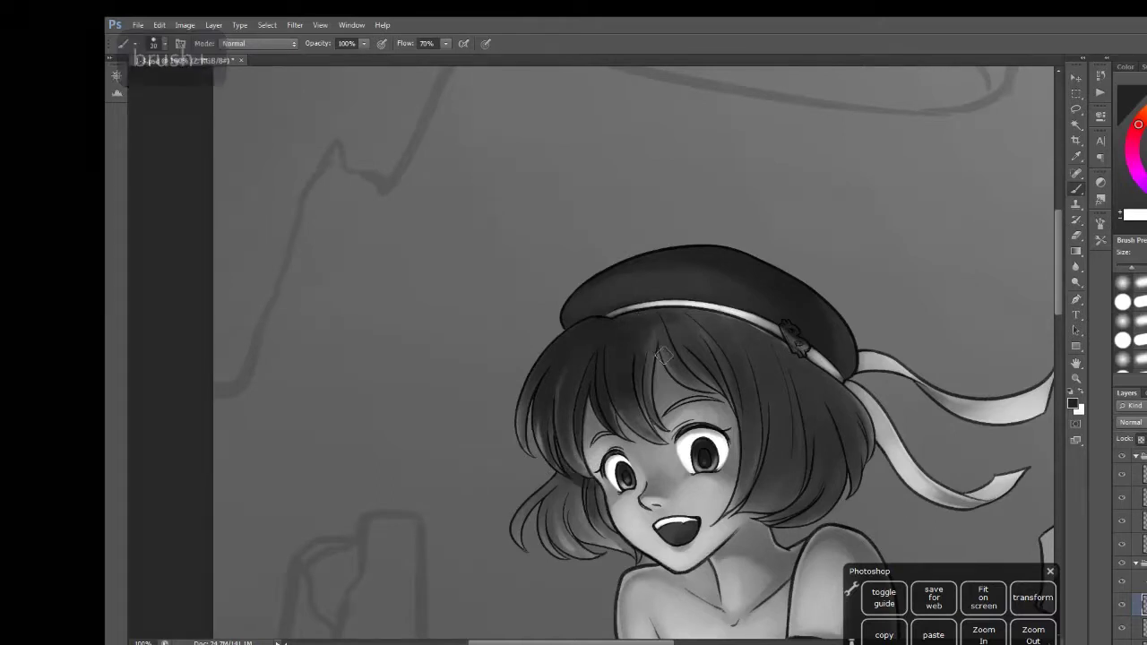
key("ctrl+z")
key("bracketright")
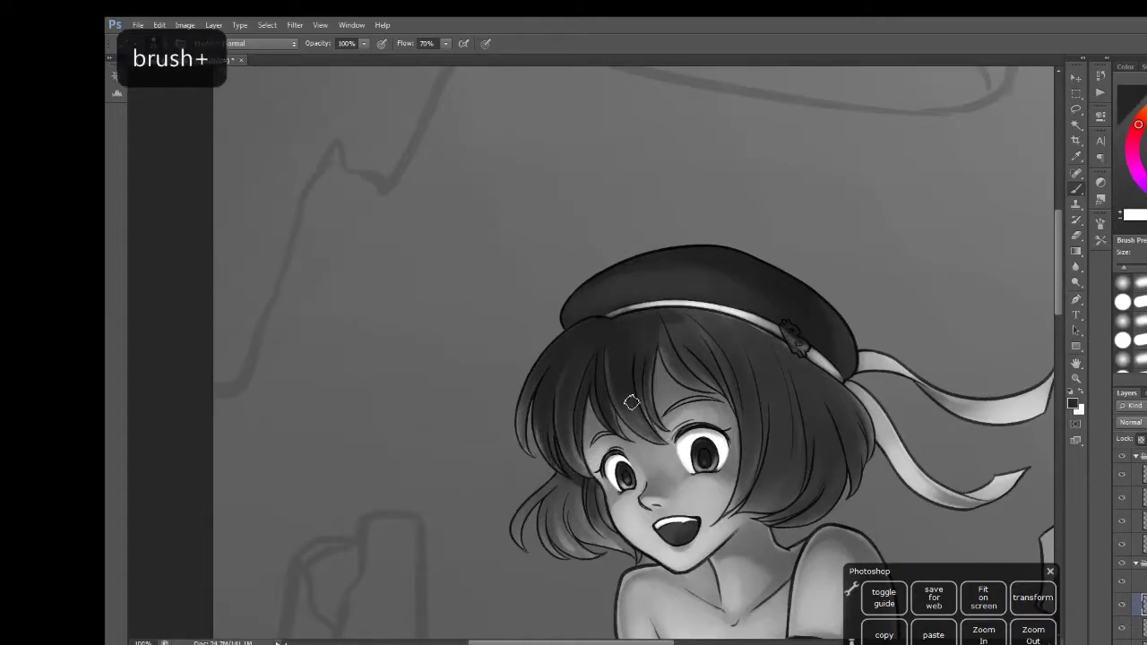
key("ctrl+z")
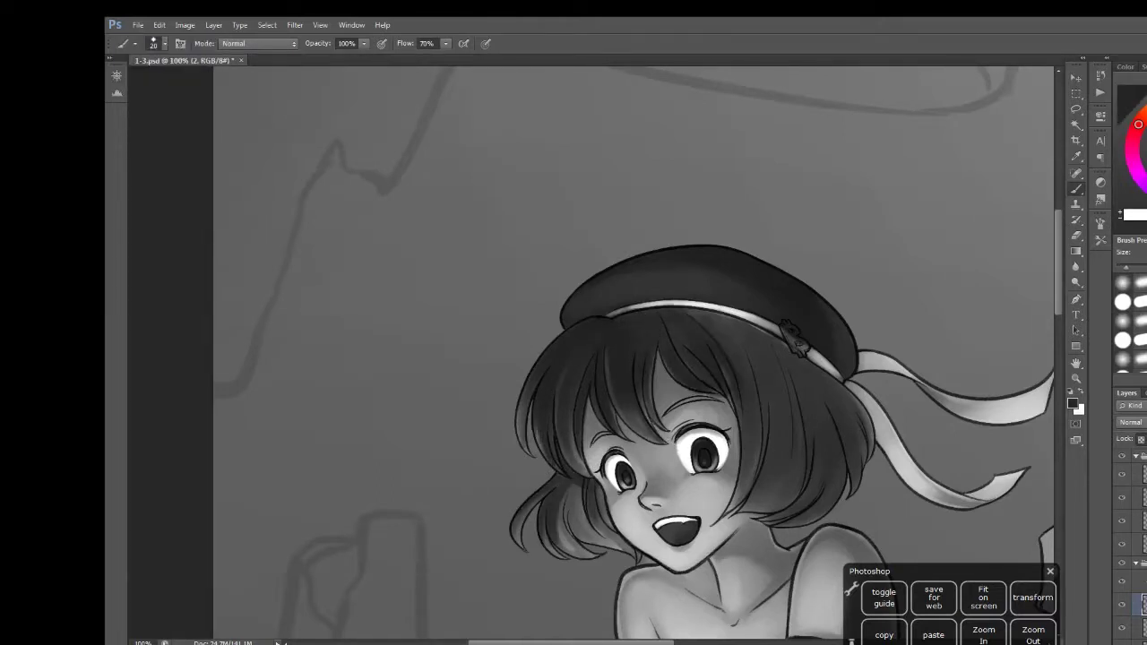
Deepen the shading of the lower curls and the hair beside the face using sampled hair tones
left_click(593, 542, "alt")
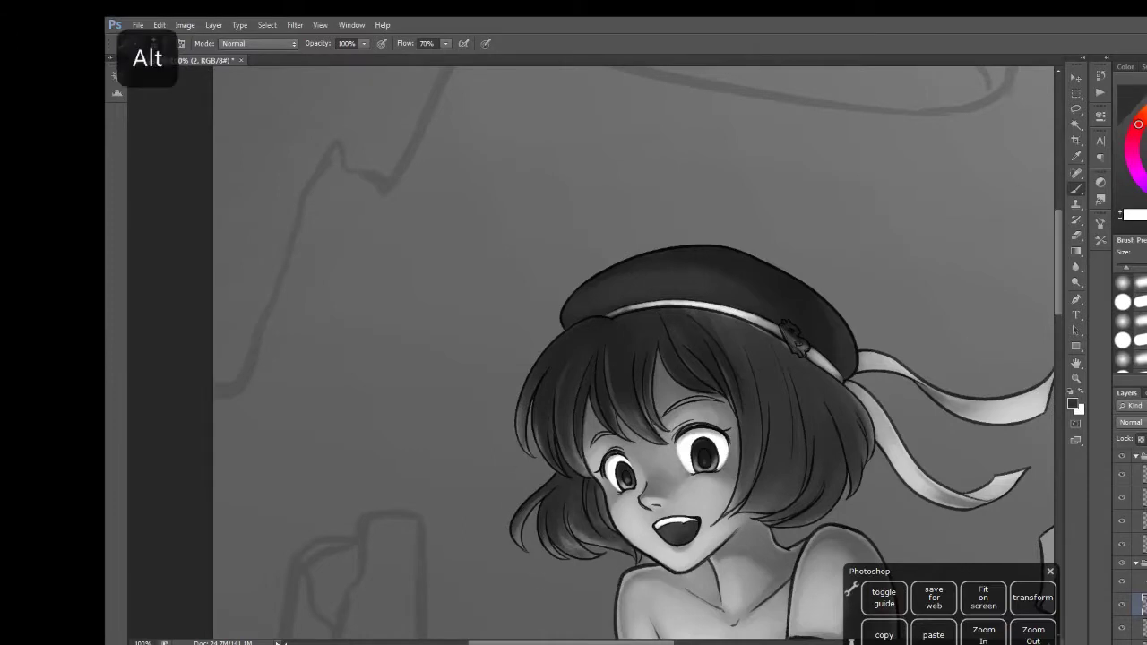
mouse_move(593, 541)
left_mouse_down()
mouse_move(494, 550)
mouse_move(373, 512)
left_mouse_up()
left_click(448, 525, "alt")
key("bracketright")
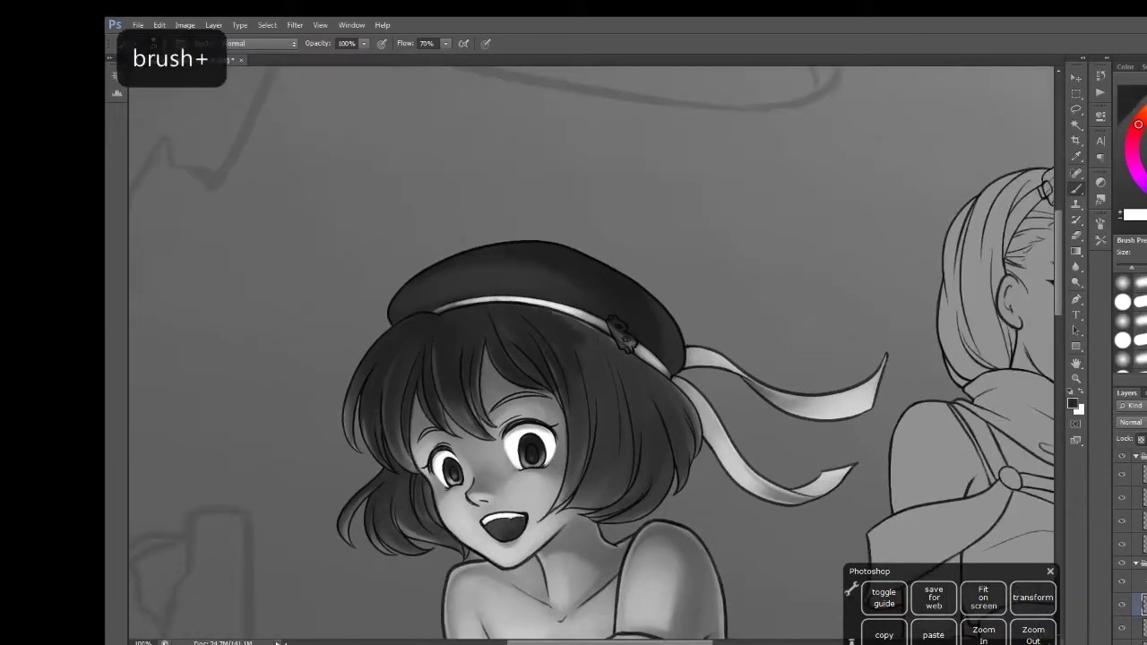
key("ctrl+z")
key("bracketright")
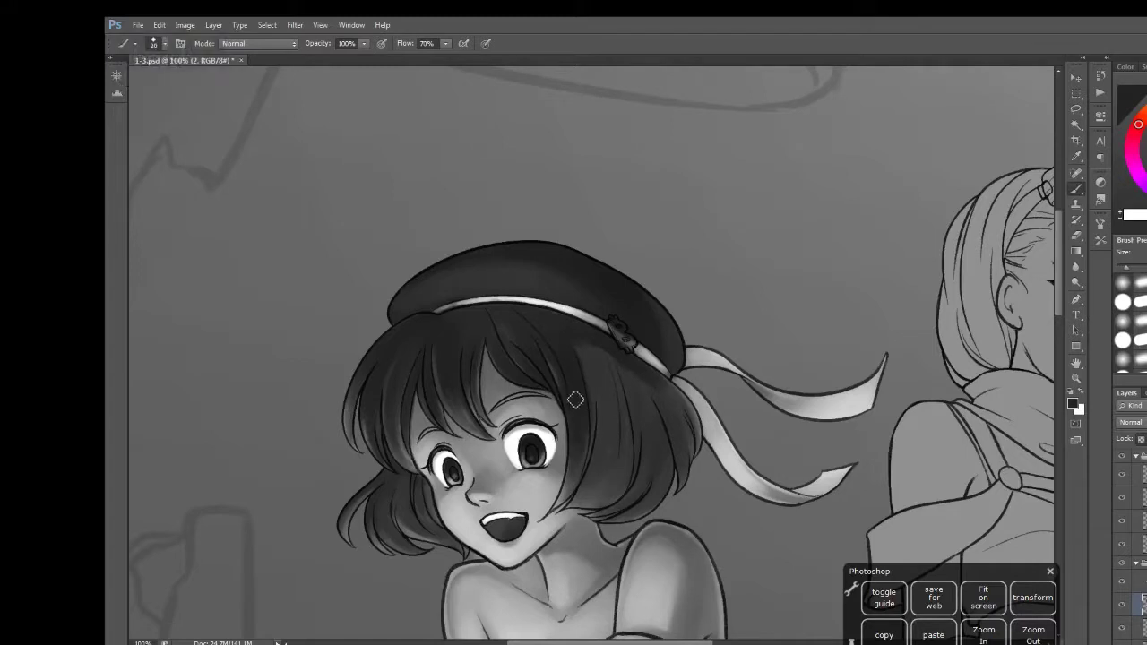
Darken the long strands at the beret girl's cheek and the back of her bob with dark grey strokes on layer 2
key("bracketleft")
key("bracketright")
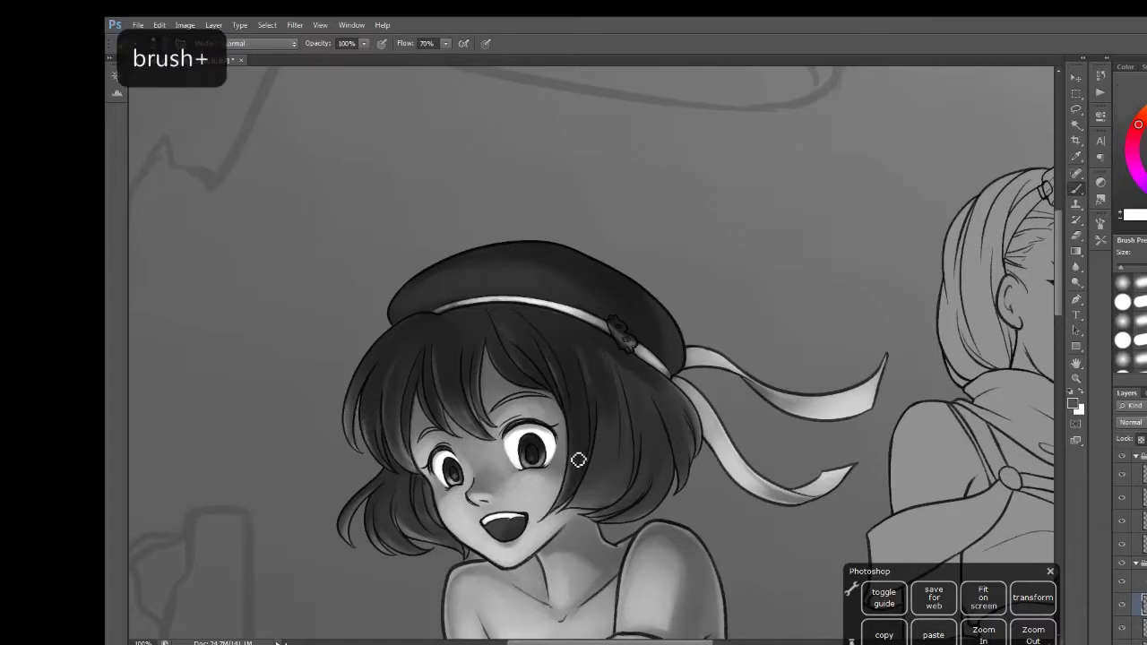
key("bracketleft")
key("bracketright")
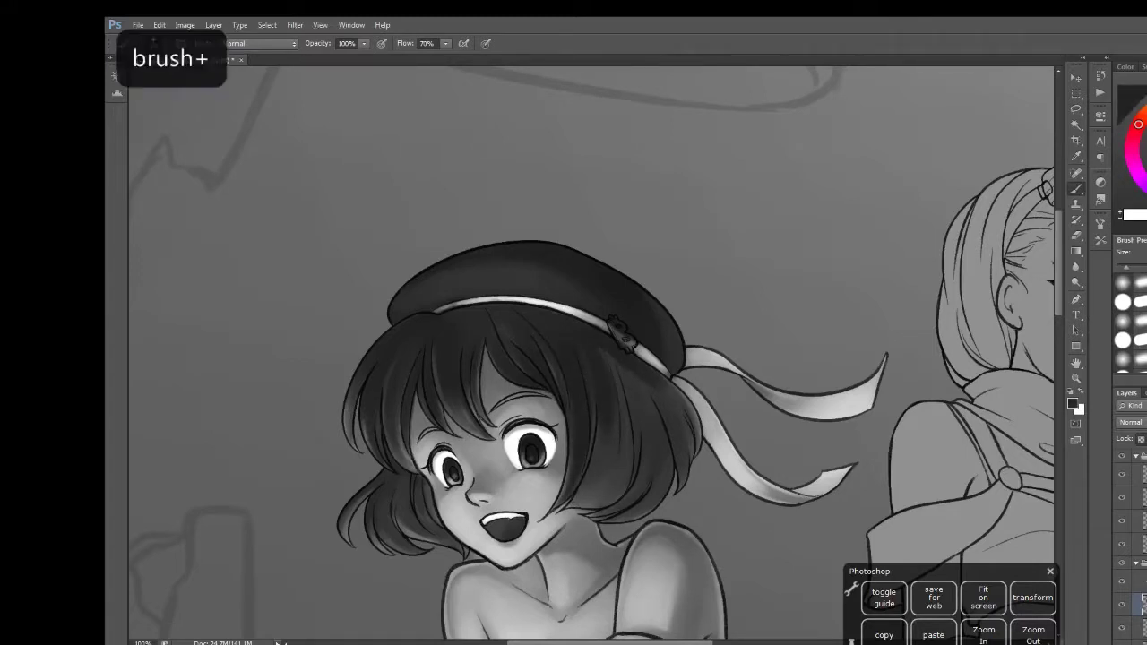
key("bracketleft")
key("bracketright")
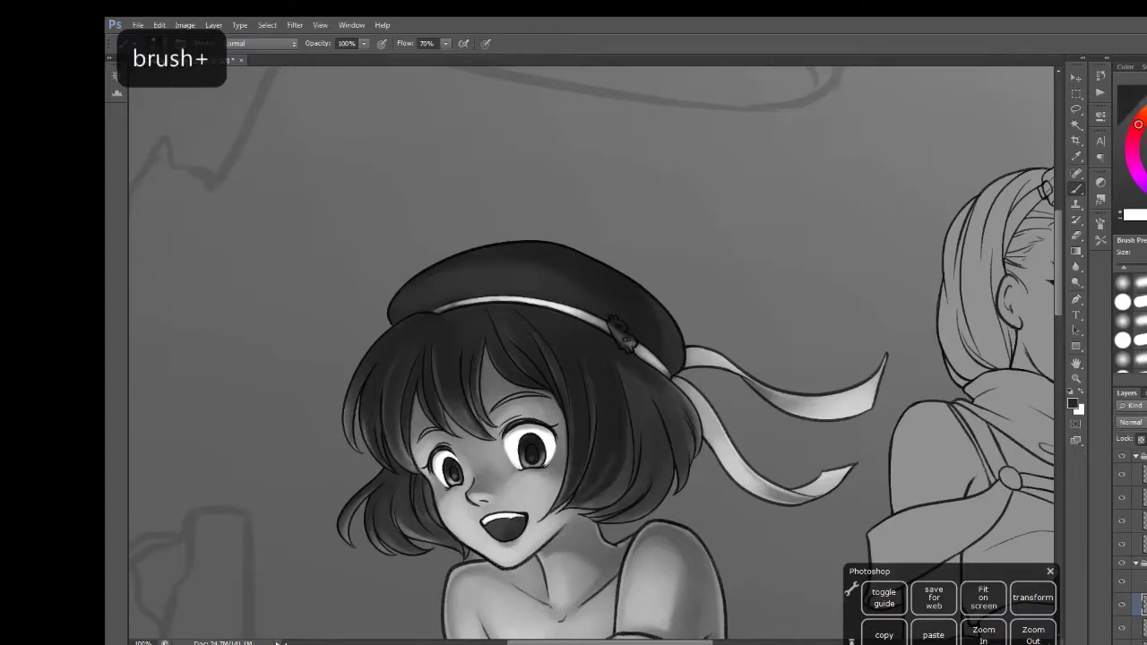
key("bracketleft")
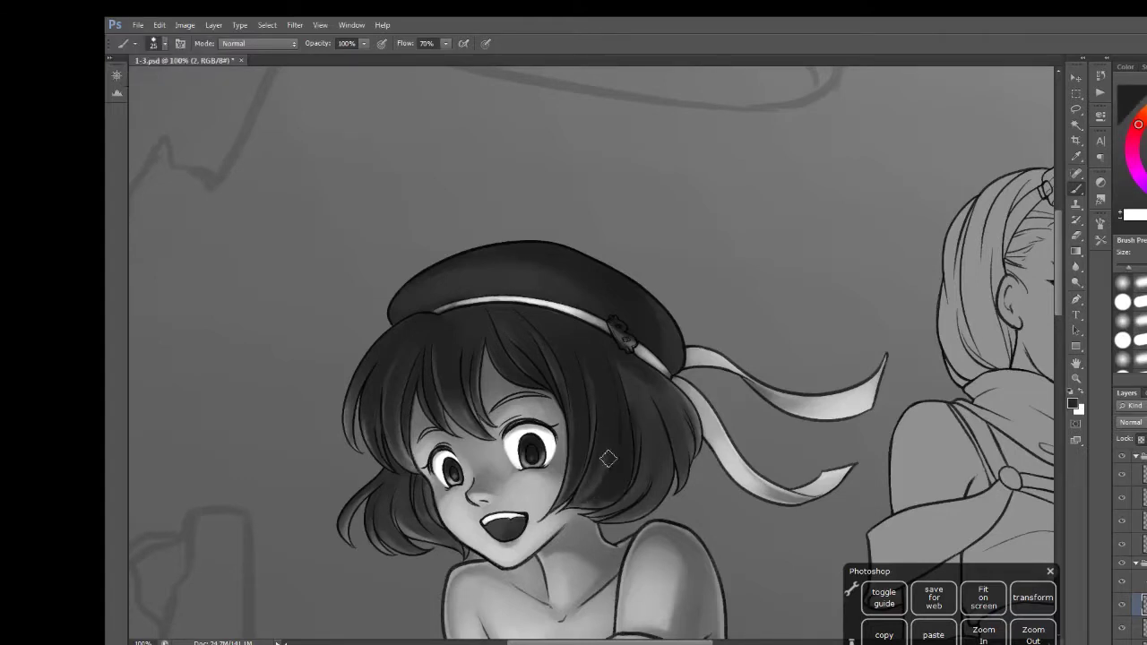
key("bracketright")
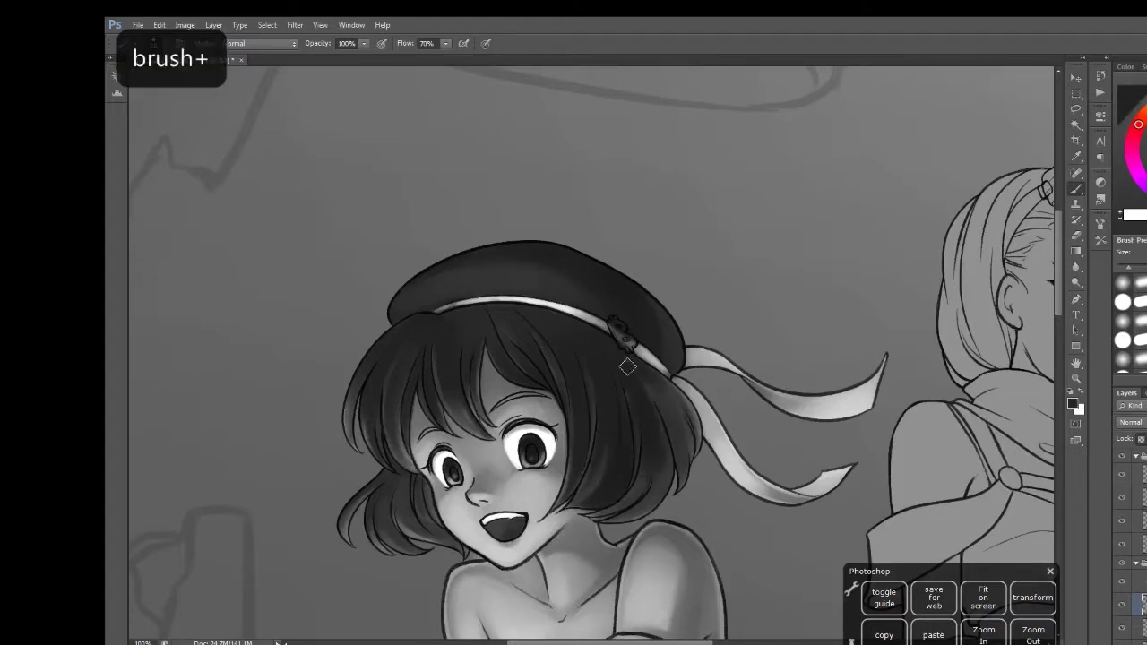
key("bracketleft")
left_click_drag(663, 387, 690, 451)
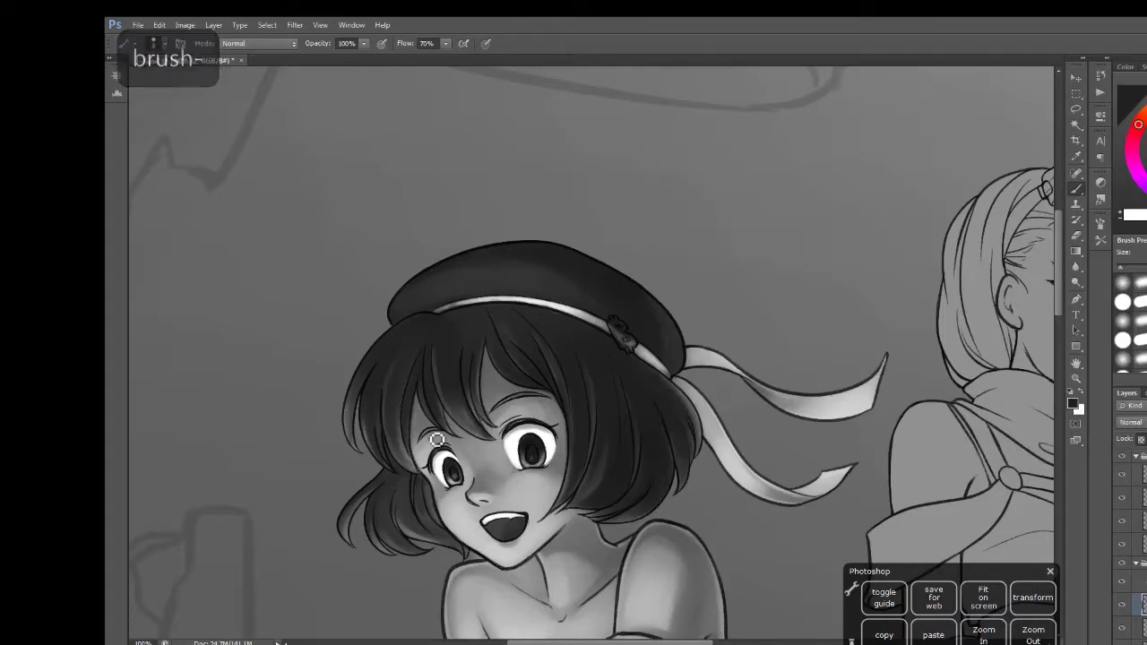
Choose the airbrush preset and lay soft light and shadow over the ponytailed girl's face and scarf on layer 1
left_click_drag(436, 439, 131, 412)
key("ctrl+minus")
left_click(1100, 241)
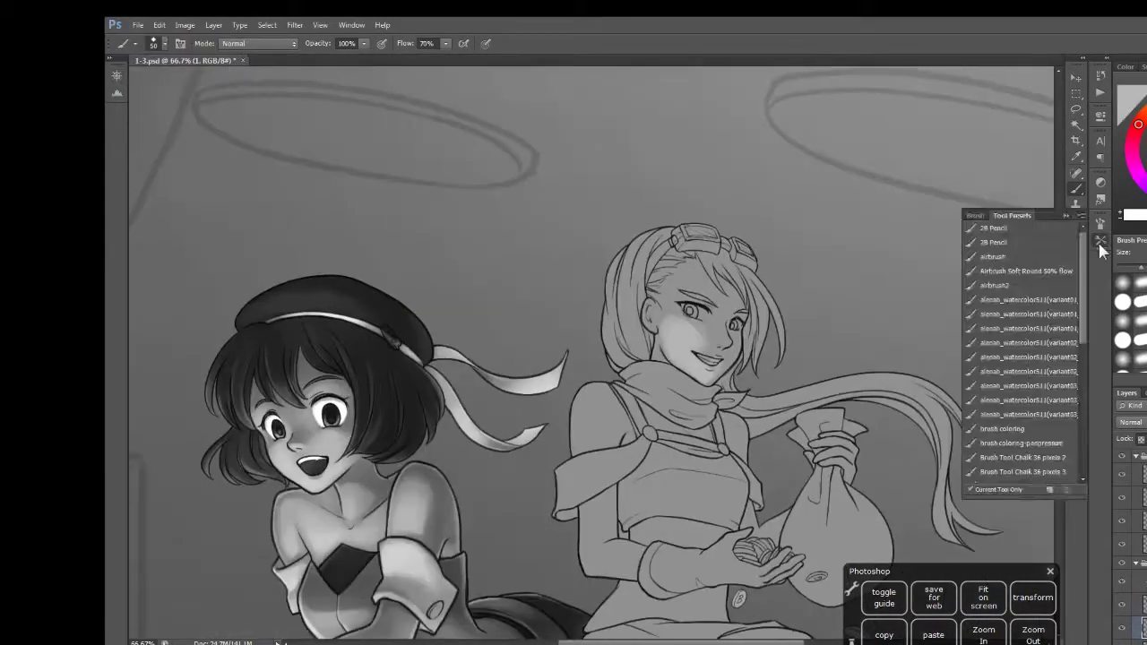
left_click(1076, 256)
key("bracketright")
left_click_drag(672, 376, 708, 237)
key("ctrl+z")
mouse_move(658, 395)
left_mouse_down()
mouse_move(770, 269)
mouse_move(735, 407)
left_mouse_up()
key("bracketleft")
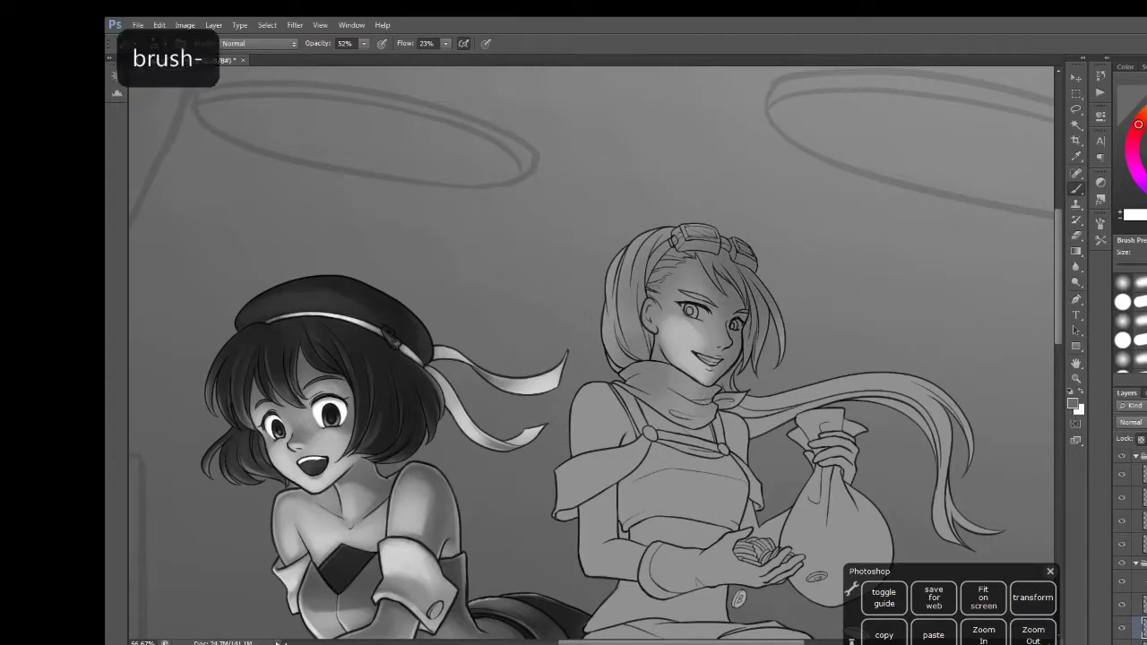
Airbrush soft shadows over the ponytailed girl's upper arm, sleeve, bodice and glove, and over the money bag
mouse_move(860, 385)
left_mouse_down()
mouse_move(627, 538)
mouse_move(717, 376)
mouse_move(555, 502)
left_mouse_up()
scroll(592, 358, "down", 4)
key("ctrl+z")
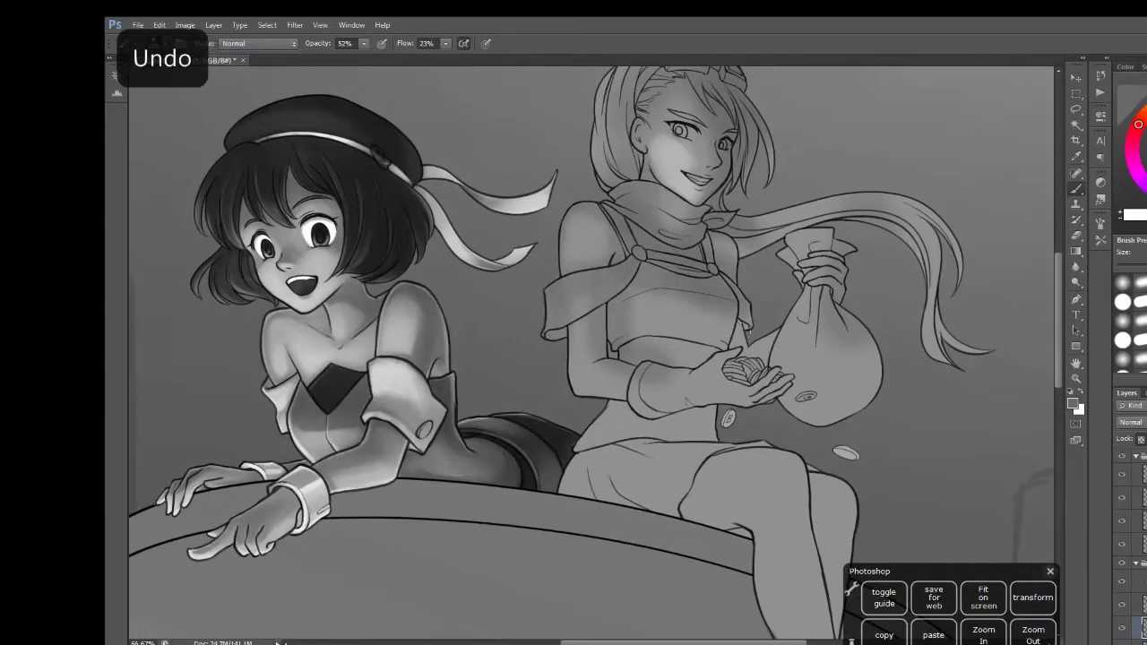
key("bracketright")
left_click_drag(735, 323, 663, 439)
key("bracketleft")
left_click_drag(618, 292, 667, 341)
left_click_drag(726, 296, 583, 412)
Airbrush lighter grey over the ponytailed girl's forearm, waist and skirt, and save the file
key("bracketleft")
left_click_drag(547, 313, 690, 501)
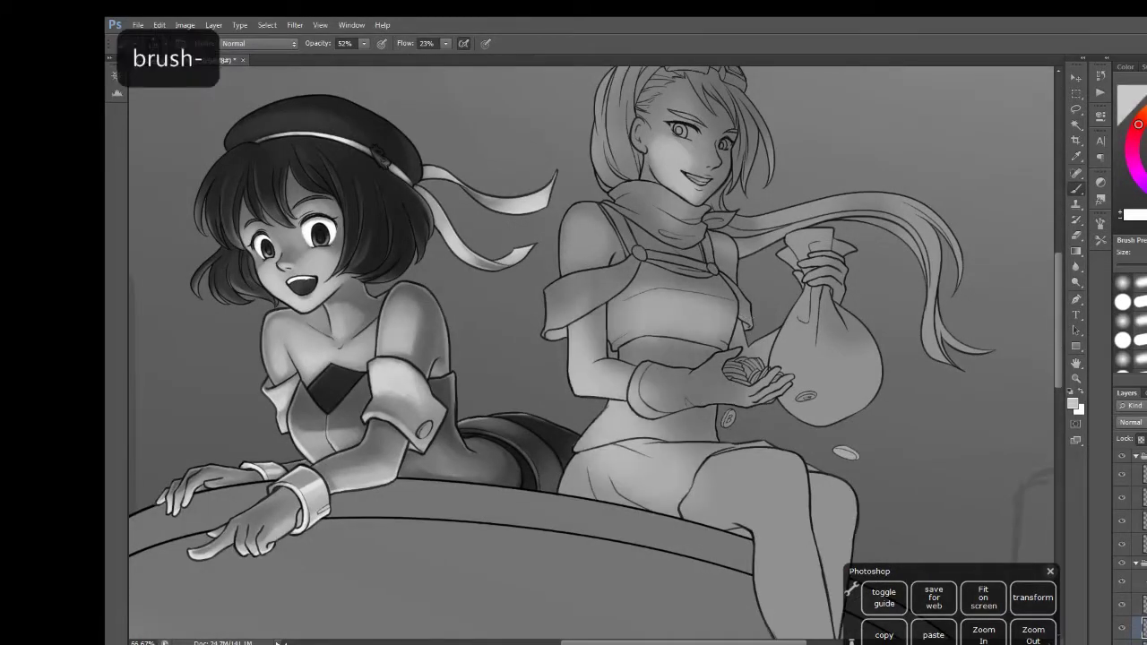
left_click_drag(627, 358, 601, 467)
key("ctrl+s")
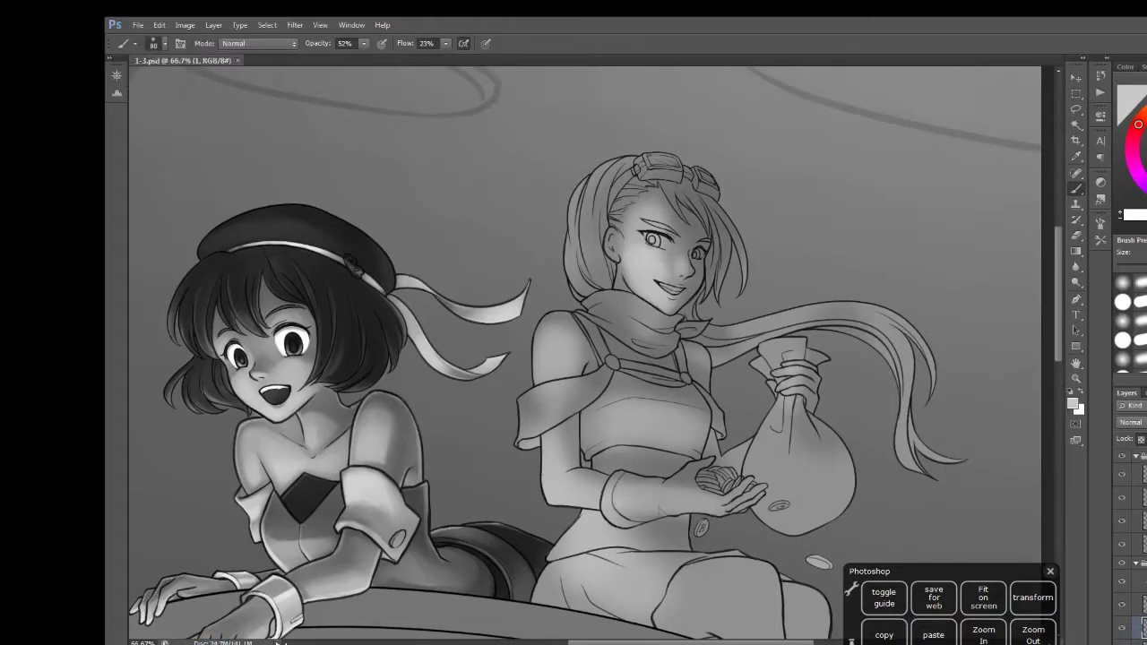
Model the ponytailed girl's crossed legs with soft airbrushed light and shadow
scroll(992, 634, "down", 1, "alt")
key("bracketright")
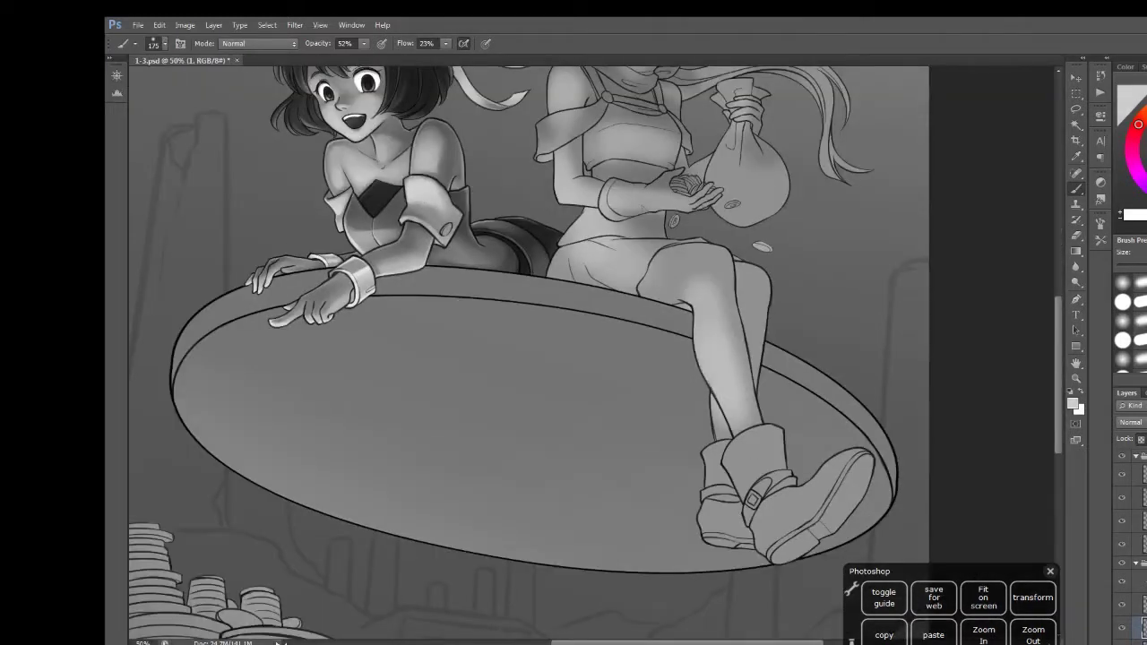
key("bracketleft")
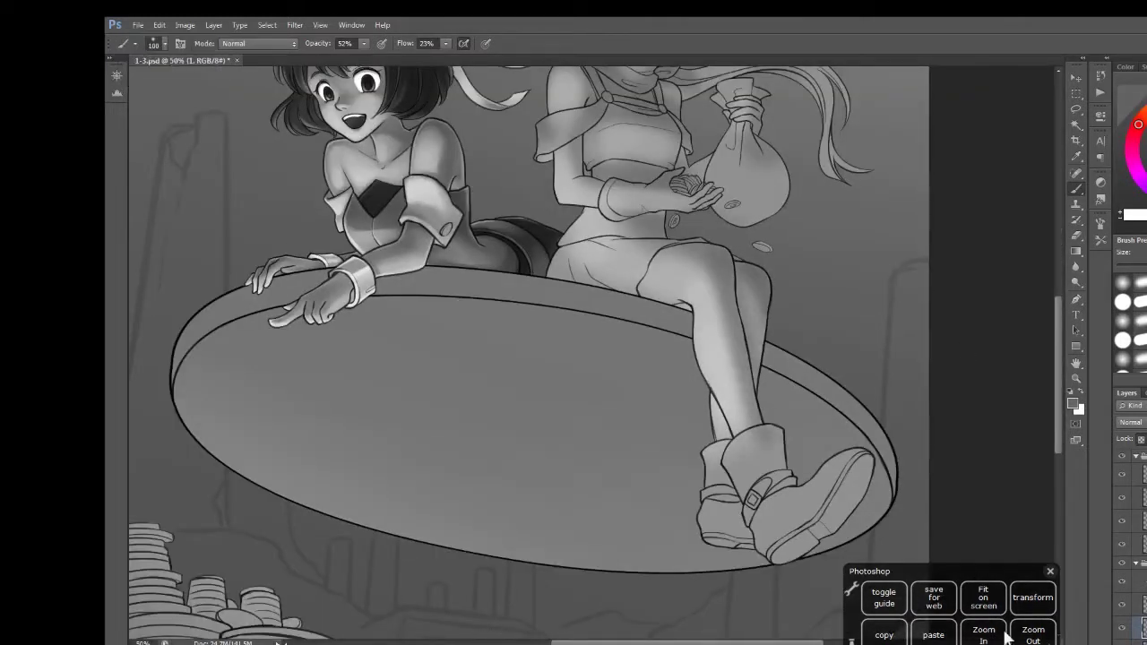
Switch to the brush with 50% flow and shade the ponytailed girl's neck, nose and eye sockets with sampled greys
scroll(1005, 635, "up", 1, "alt")
key("bracketleft")
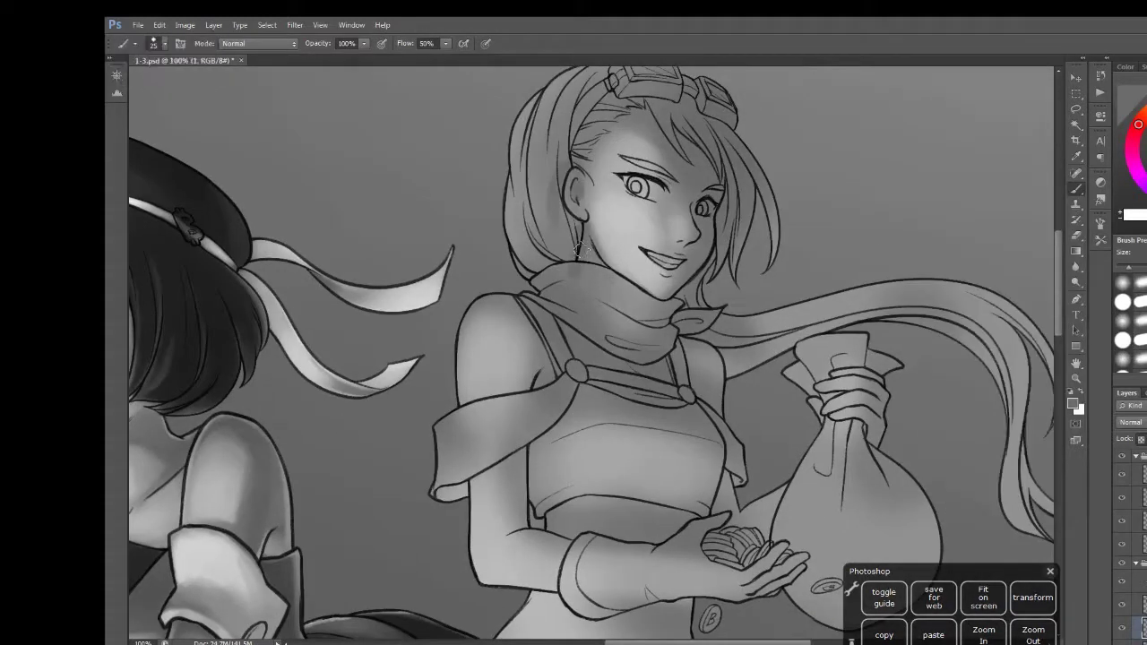
left_click(696, 235, "alt")
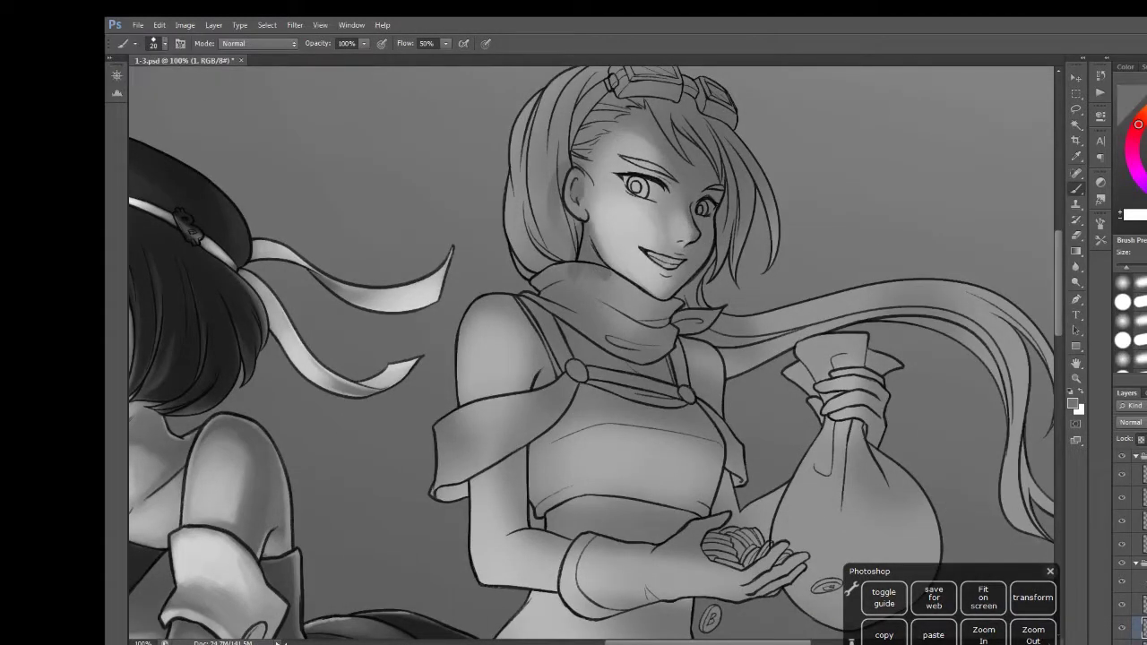
left_click(654, 199, "alt")
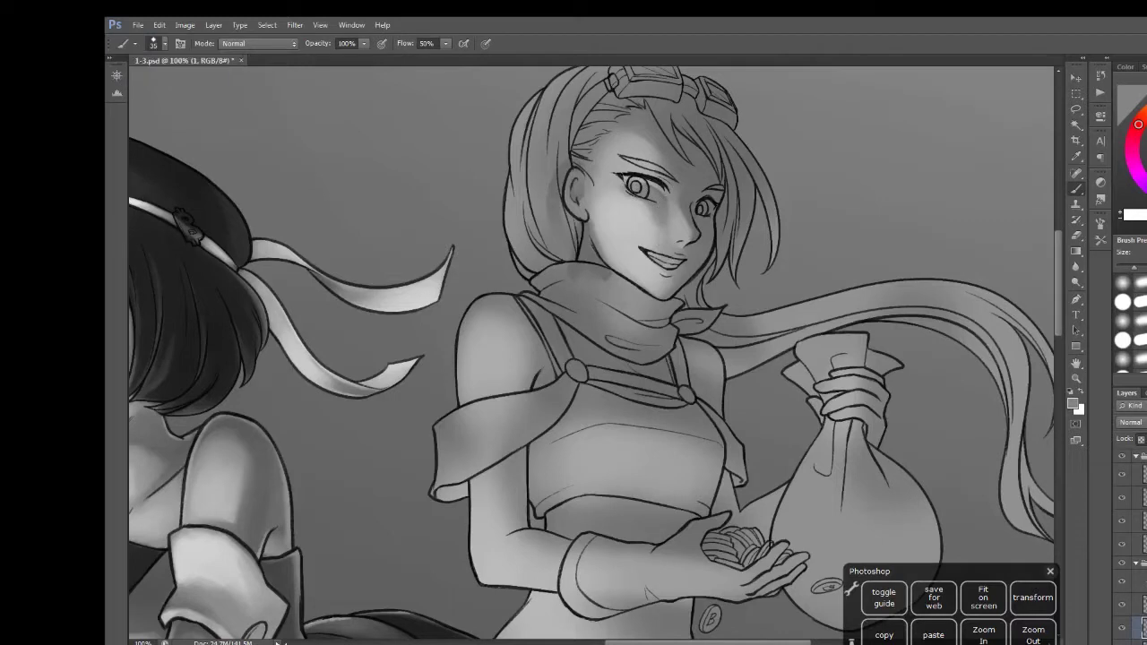
left_click(699, 219, "alt")
Shade the ponytailed girl's lips, chin and eyes using greys sampled from her face
key("bracketright")
key("bracketleft")
left_click_drag(659, 267, 678, 285)
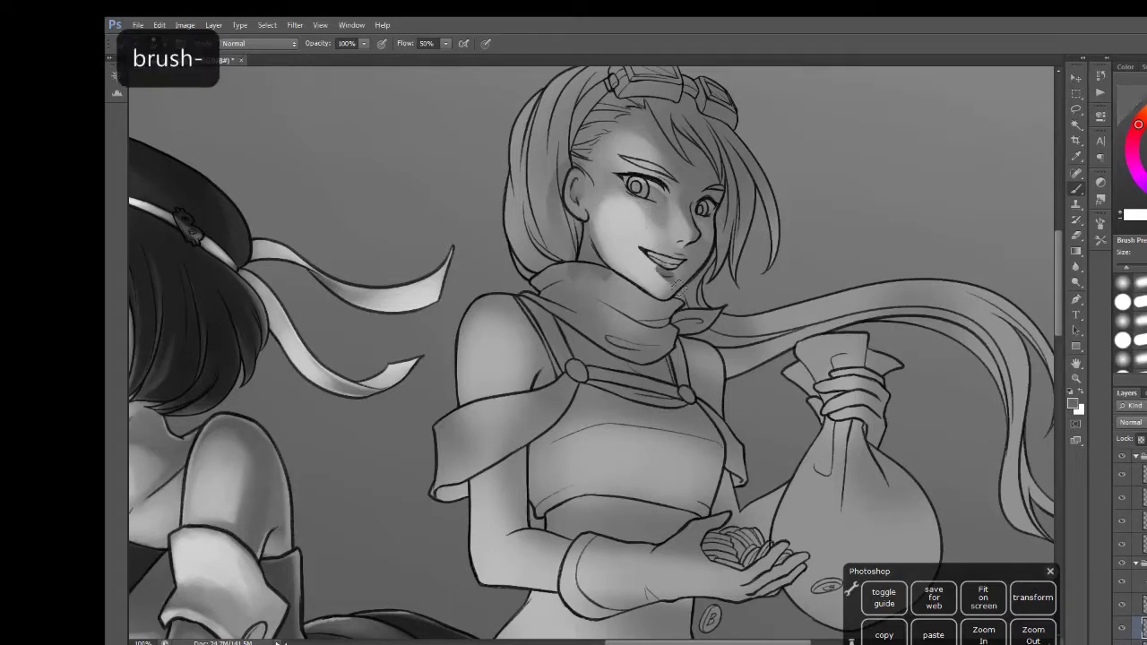
left_click(588, 217, "alt")
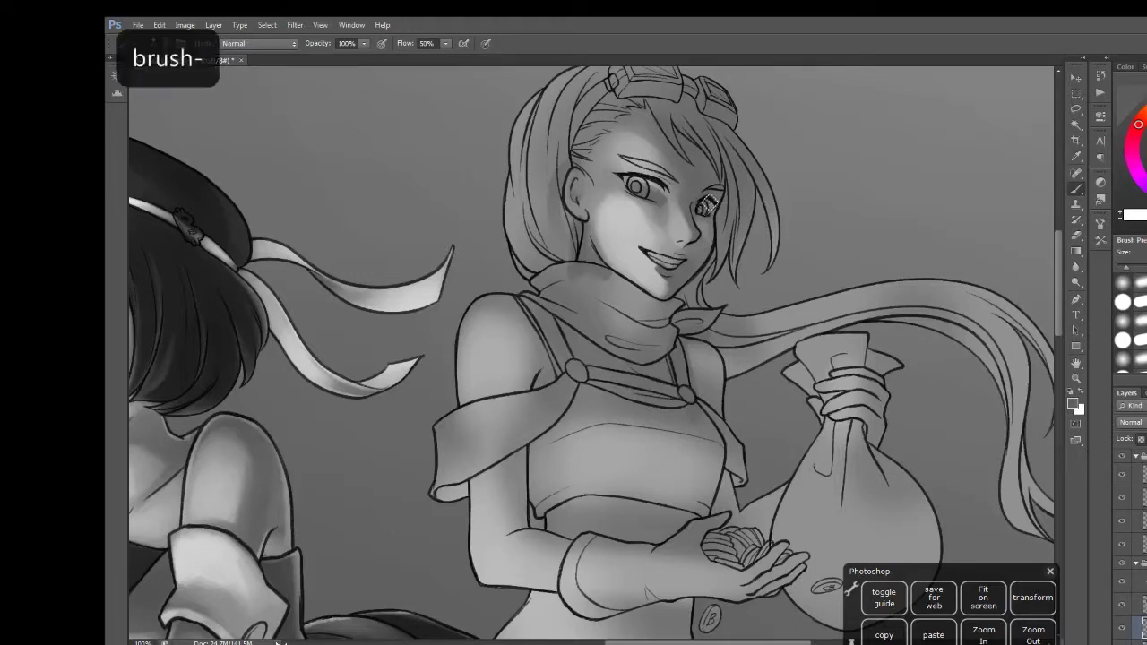
key("bracketright")
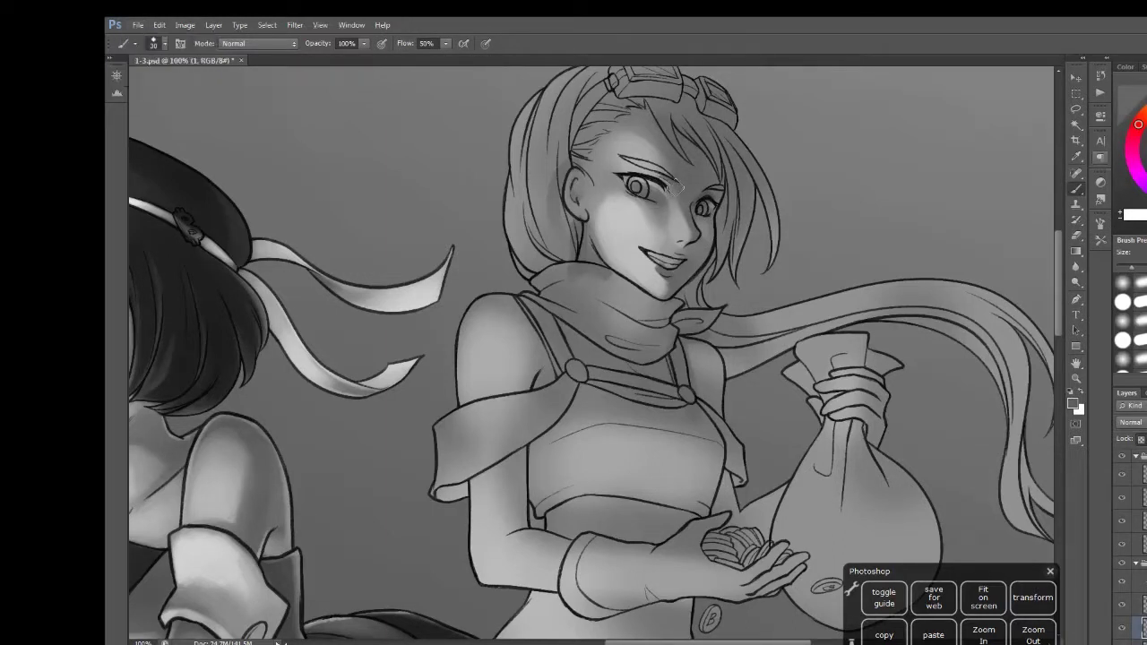
left_click(650, 206, "alt")
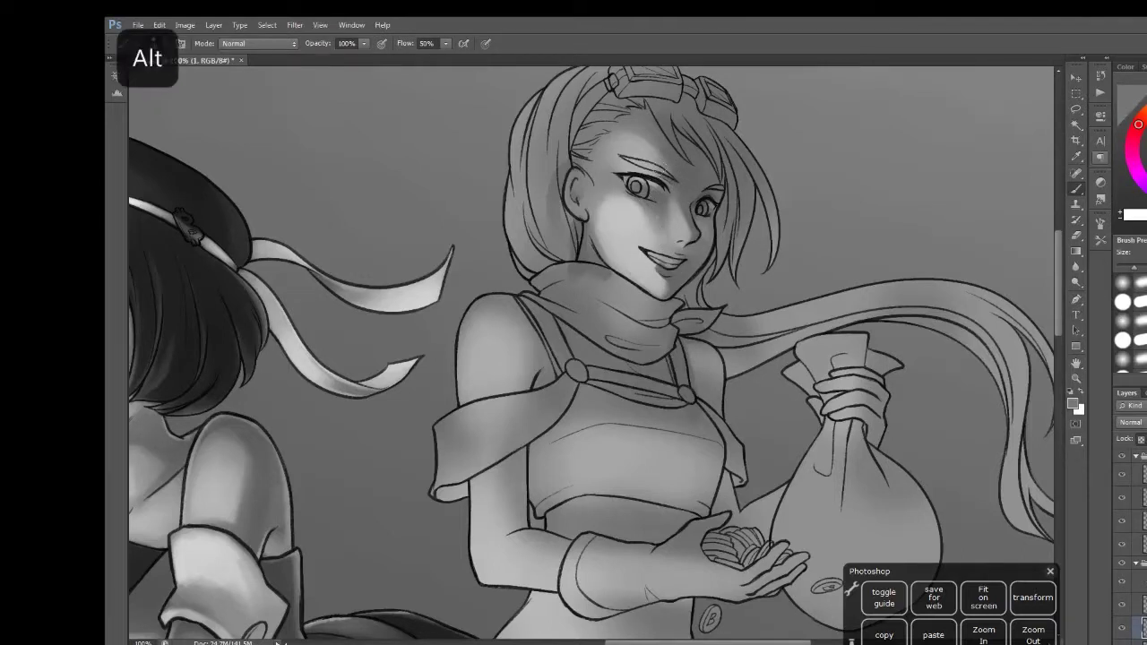
Blend the ponytailed girl's cheek and the shadow beneath her eye with a smaller brush and sampled skin tones
left_click(608, 206, "alt")
key("bracketleft")
key("bracketleft")
key("bracketleft")
key("bracketleft")
key("bracketleft")
left_click(611, 227, "alt")
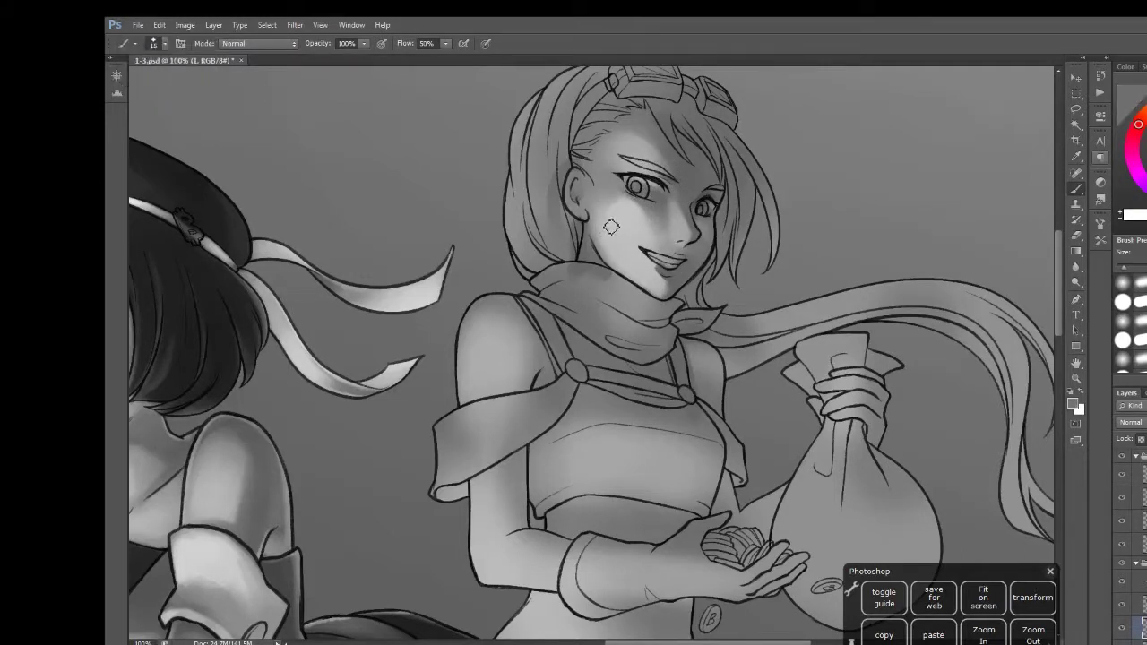
key("ctrl+z")
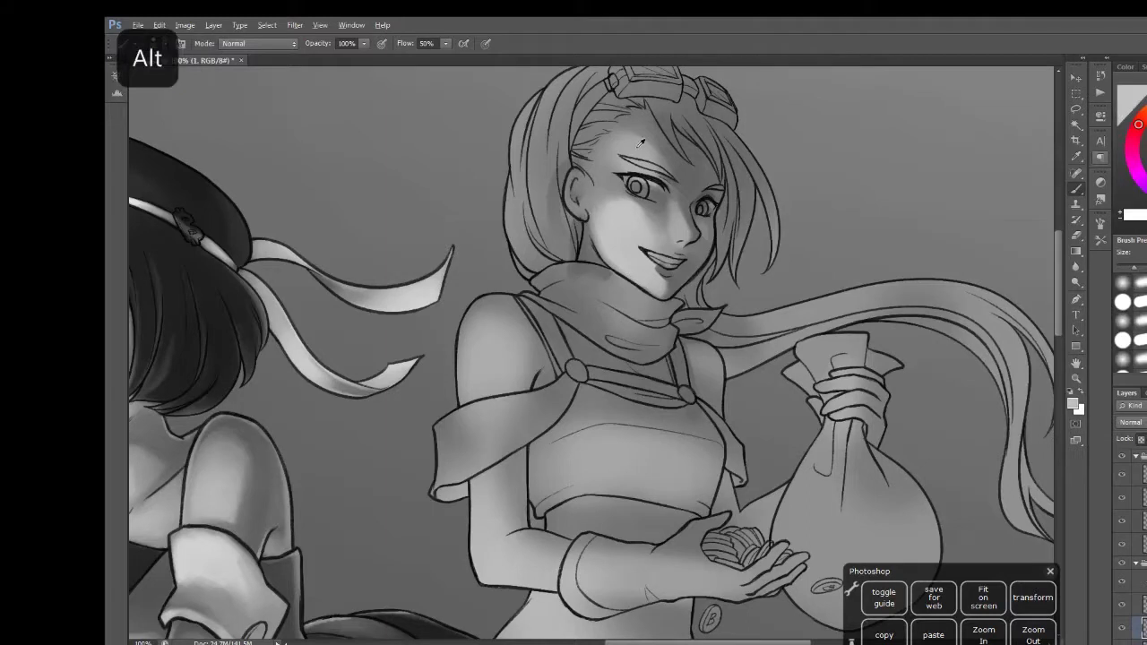
Smooth the shading of the ponytailed girl's brow, temple and forehead with sampled light greys
left_click(619, 192, "alt")
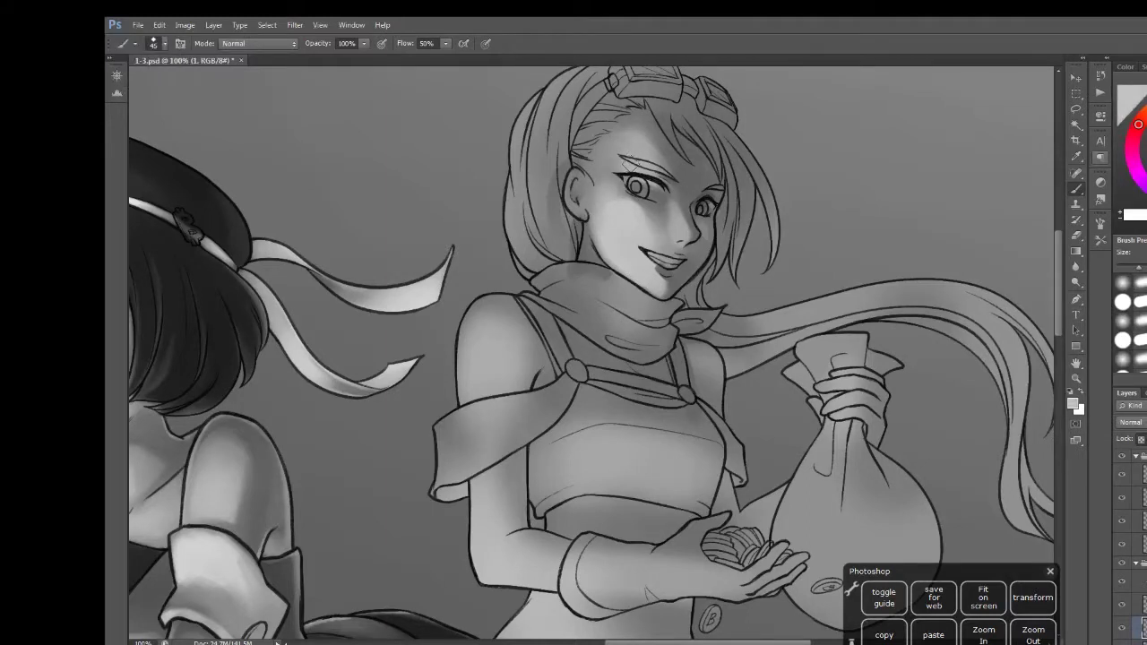
key("bracketleft")
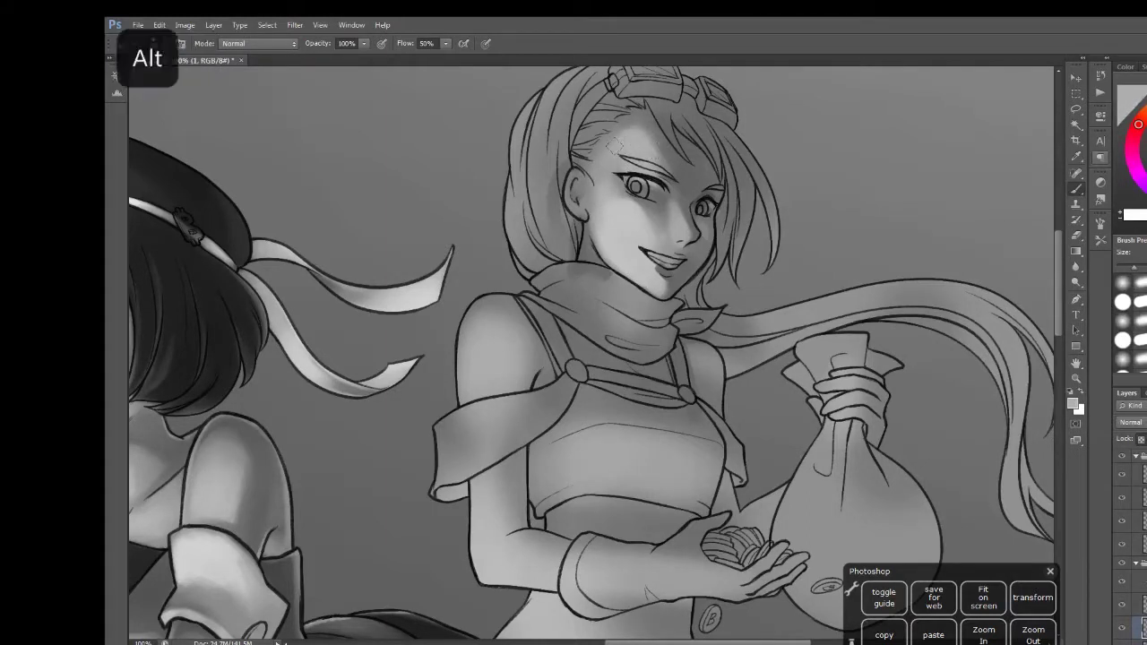
left_click(614, 144, "alt")
left_click(636, 137, "alt")
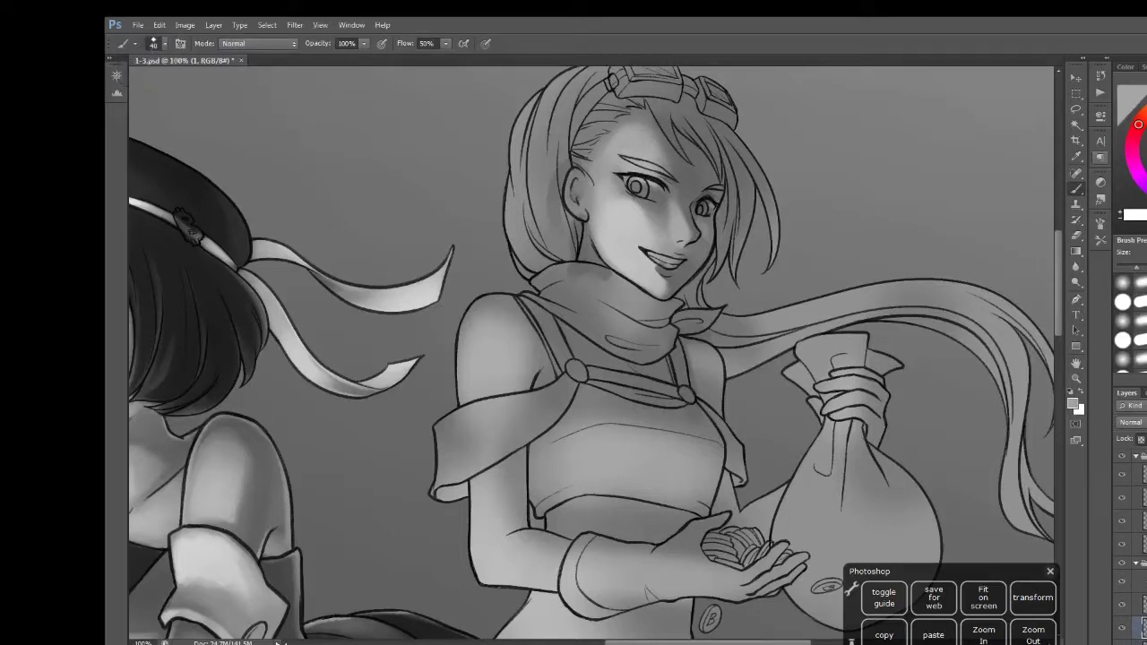
Refine the light and shadow around the ponytailed girl's nose with tones sampled beside it
left_click(647, 231, "alt")
left_click(688, 226, "alt")
left_click_drag(681, 235, 703, 246)
key("bracketleft")
left_click(694, 231, "alt")
left_click(685, 241, "alt")
Touch up the shading around the ponytailed girl's smiling mouth, adjusting the brush size as needed
key("bracketright")
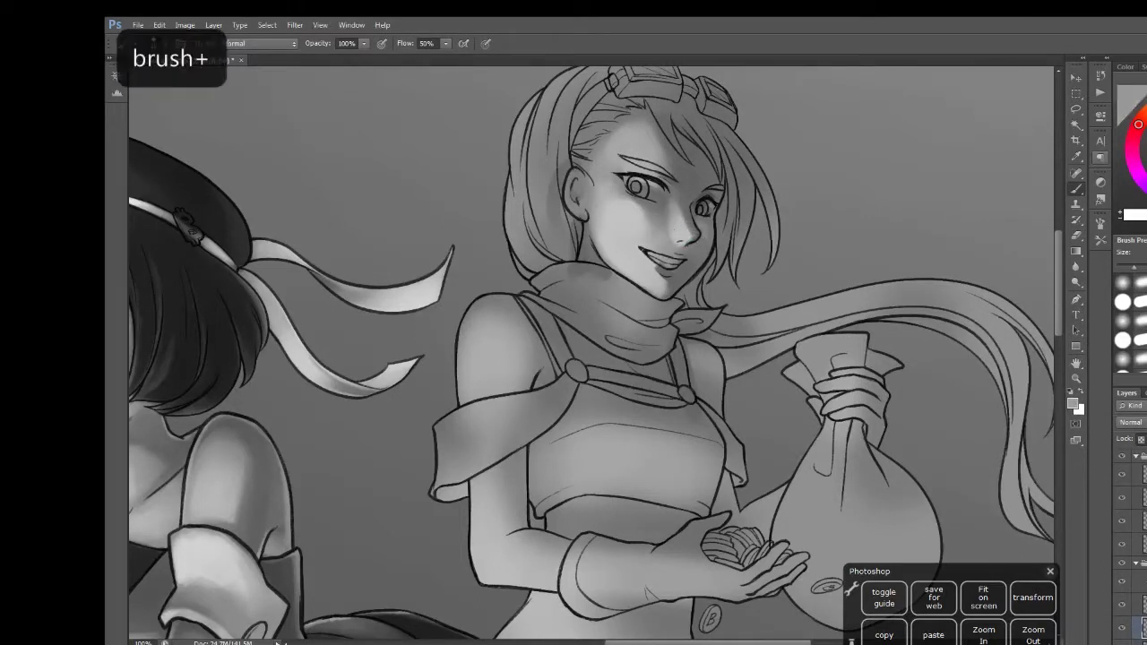
key("bracketleft")
key("bracketright")
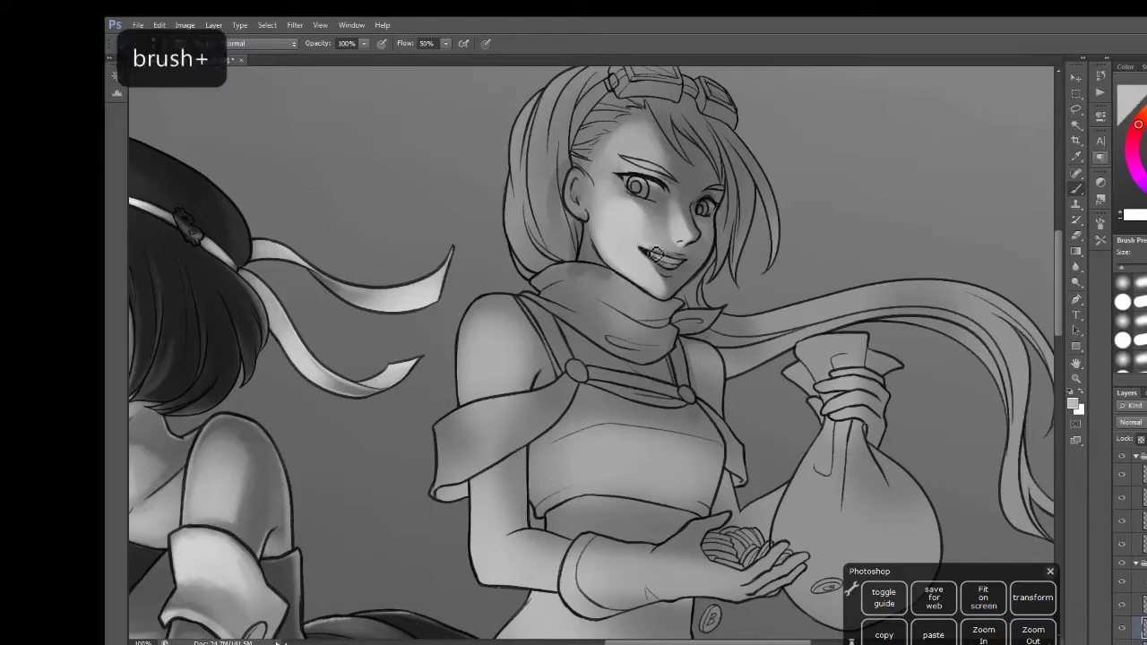
key("bracketright")
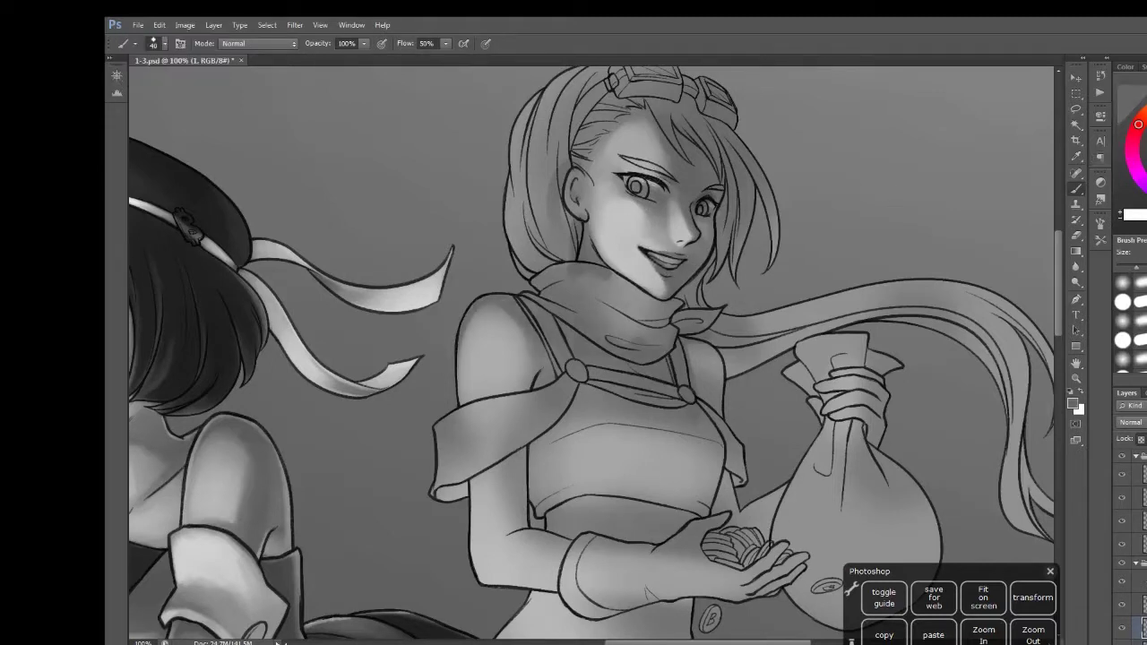
Paint darker shadows in the folds of the ponytailed girl's scarf and along the far side of her bodice
left_click_drag(559, 313, 623, 381)
key("bracketleft")
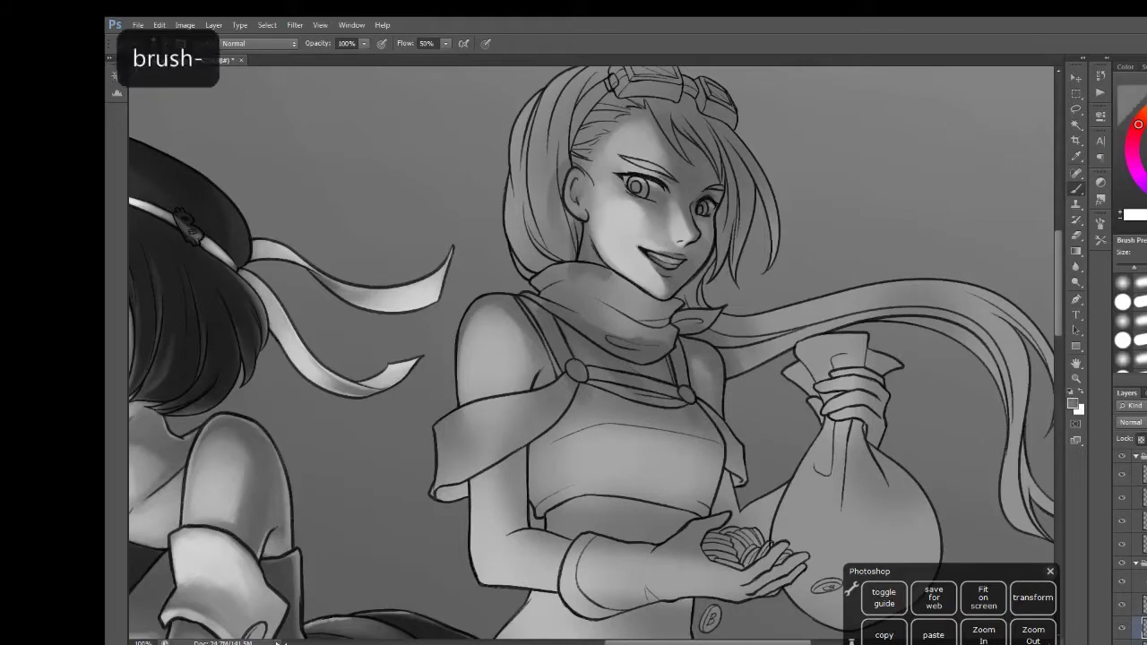
left_click_drag(716, 477, 709, 221)
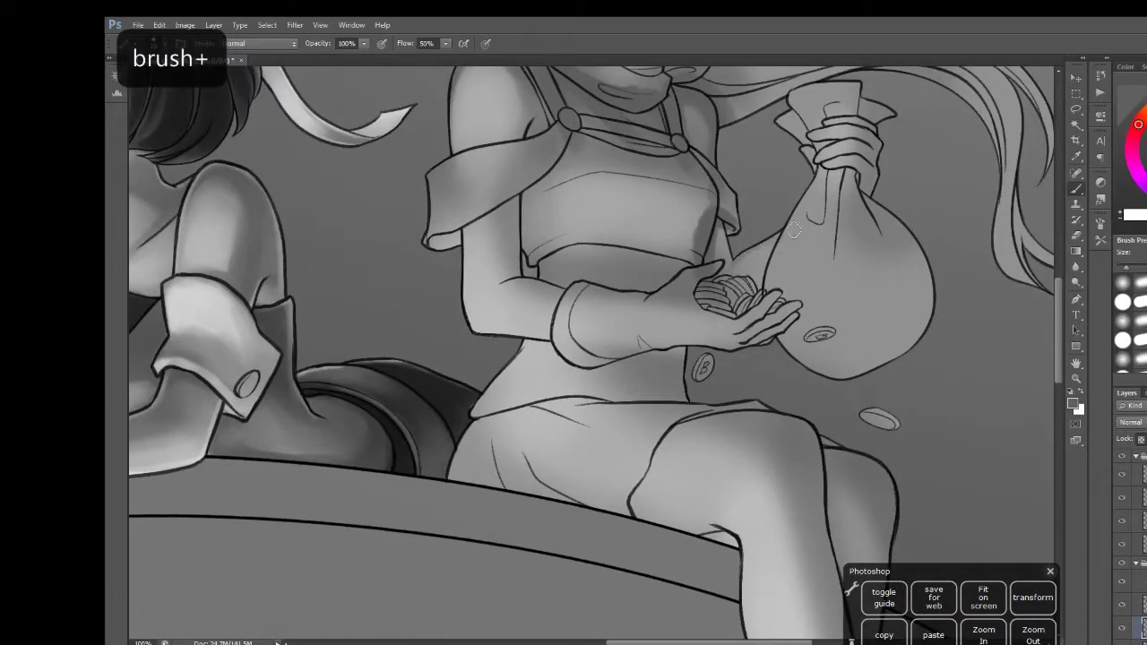
Shade the money bag below its gathered neck and the fingers gripping it, using sampled greys
left_click(740, 269, "alt")
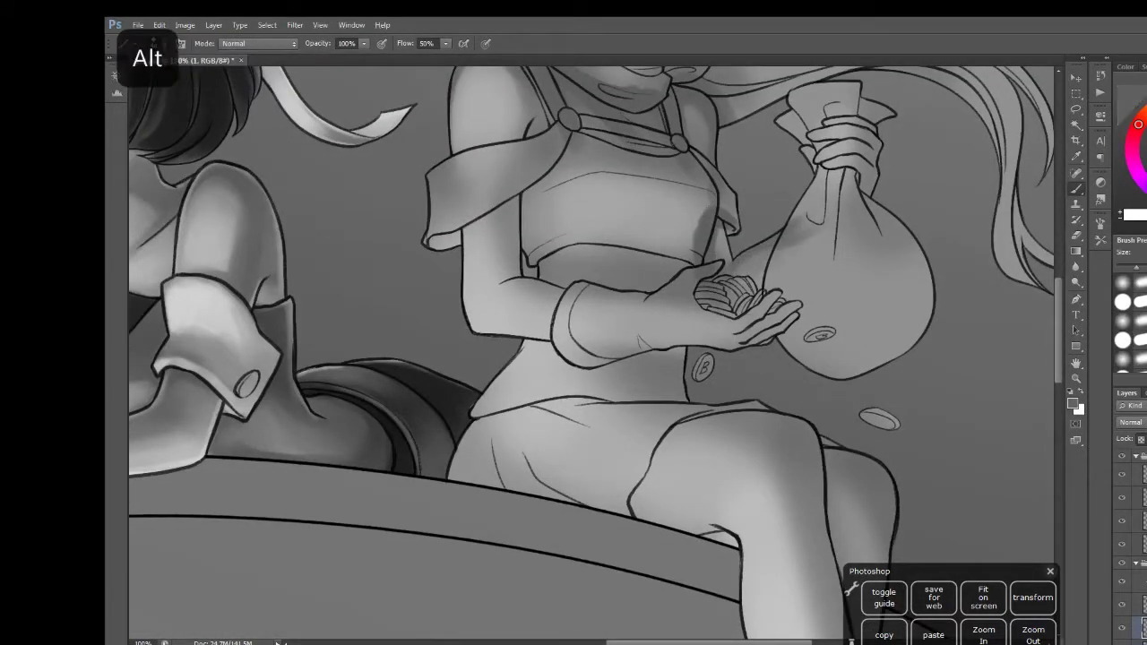
key("bracketleft")
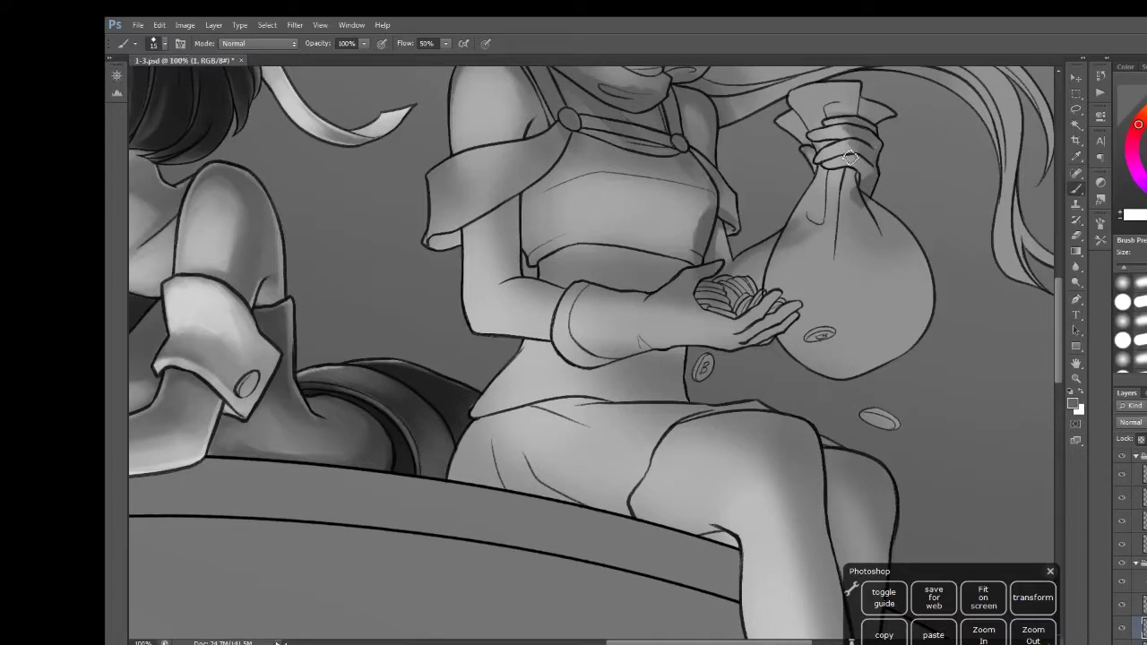
left_click(832, 133, "alt")
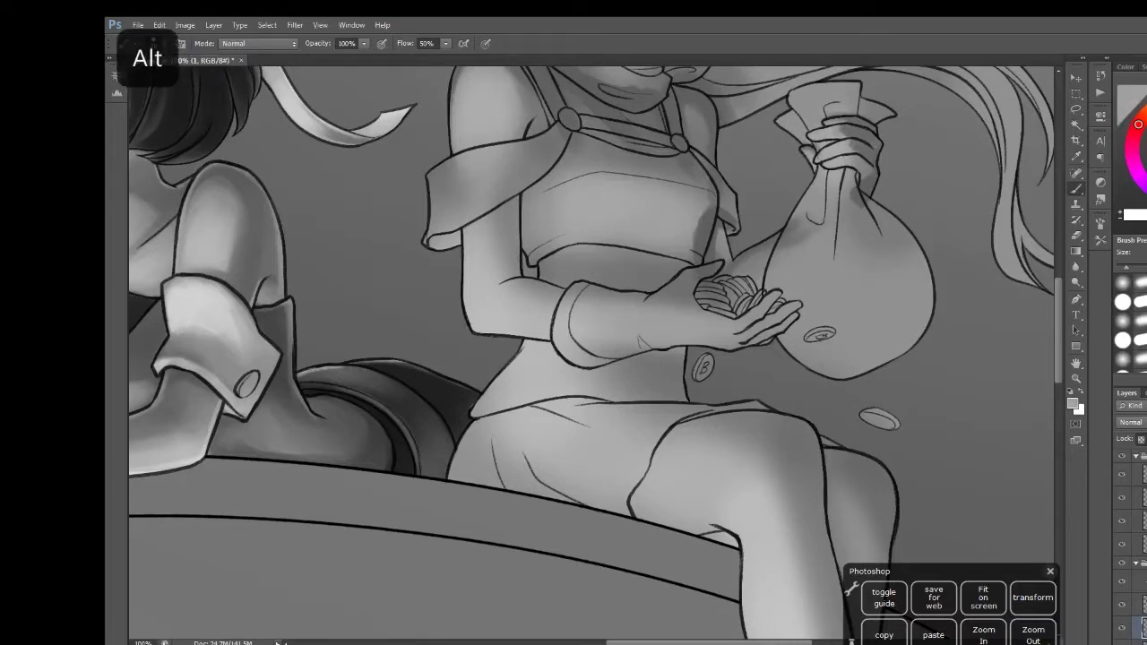
key("bracketright")
left_click(867, 205, "alt")
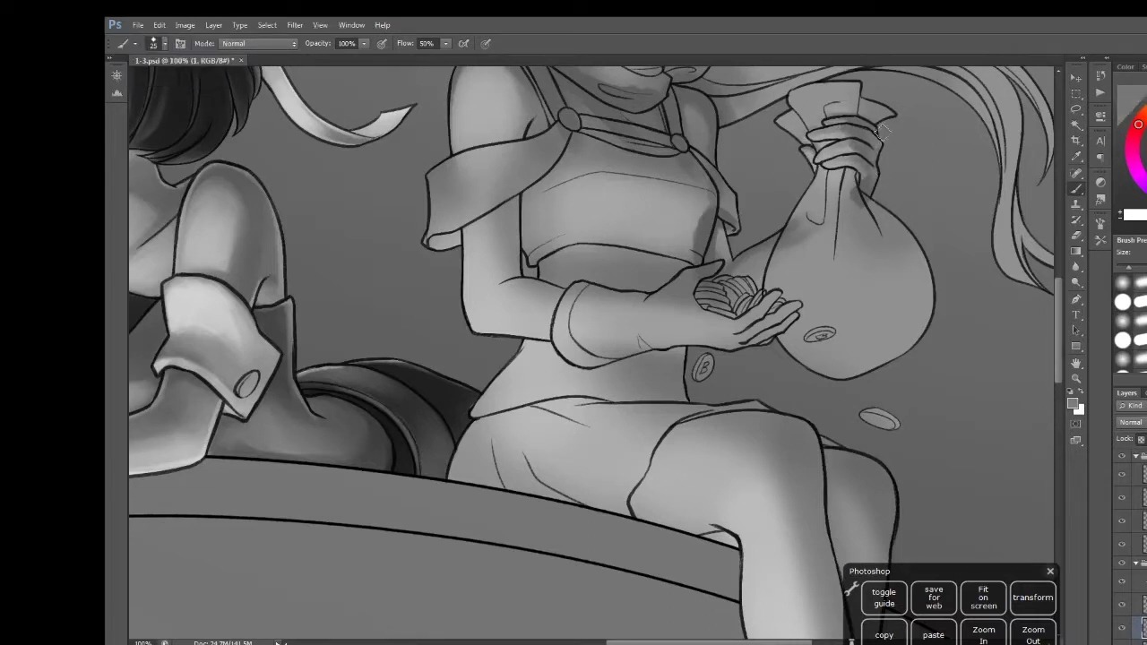
left_click_drag(717, 251, 815, 351)
key("bracketright")
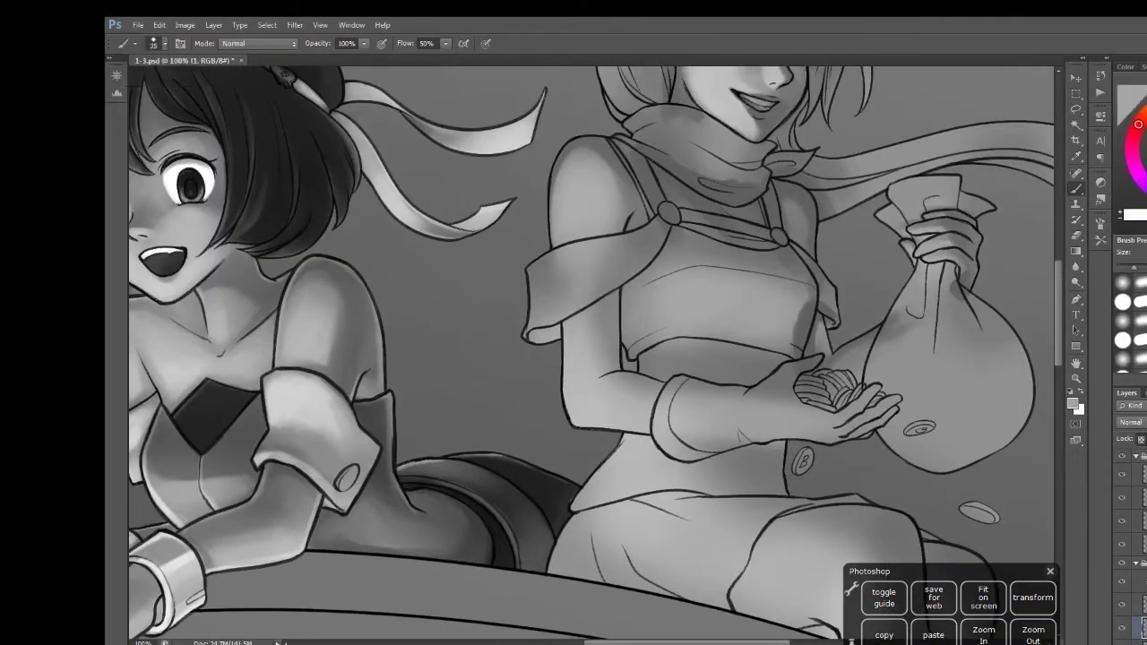
Shade the ponytailed girl's near shoulder and upper arm and the upper edge of her draped sleeve with sampled greys
left_click(617, 178, "alt")
key("bracketright")
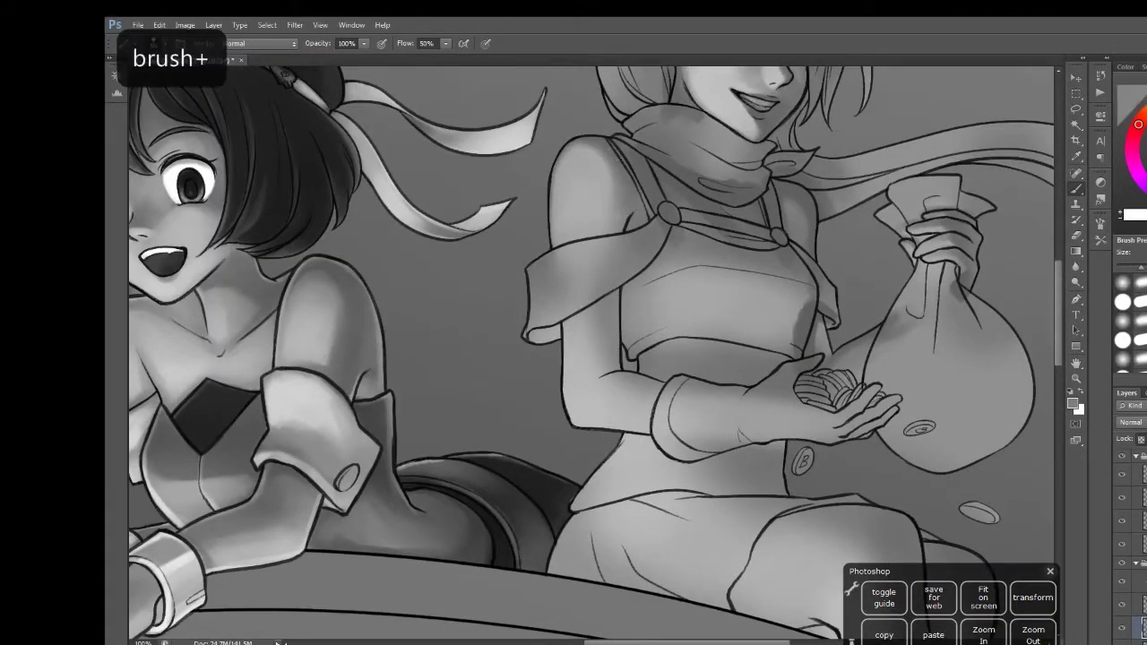
key("bracketleft")
left_click(613, 214, "alt")
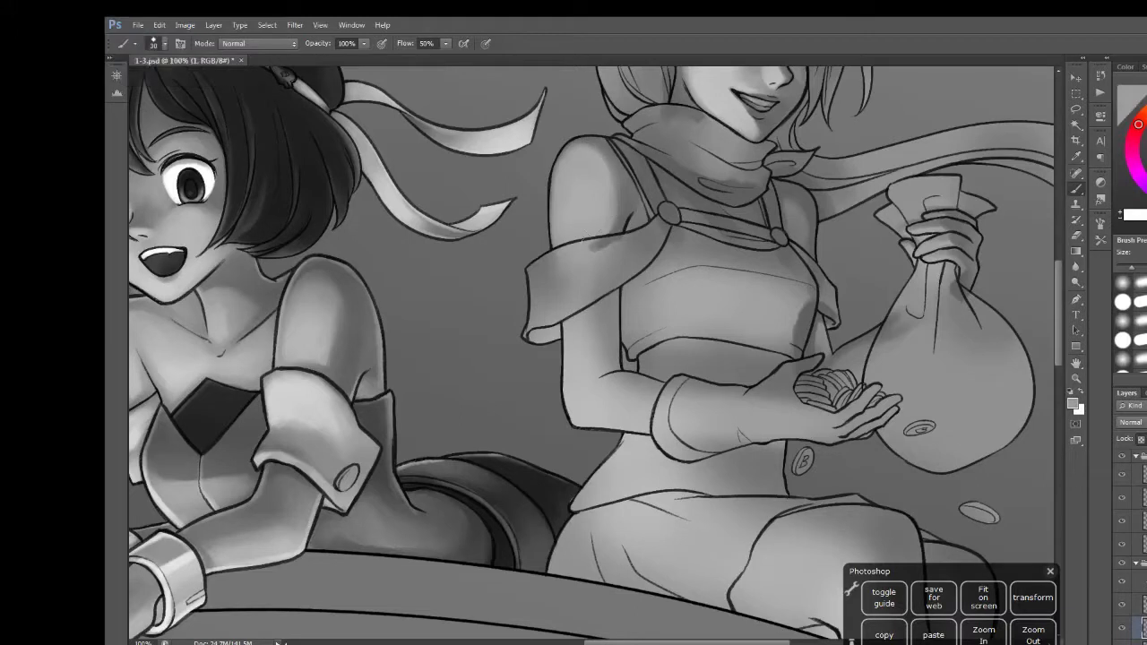
left_click(622, 212, "alt")
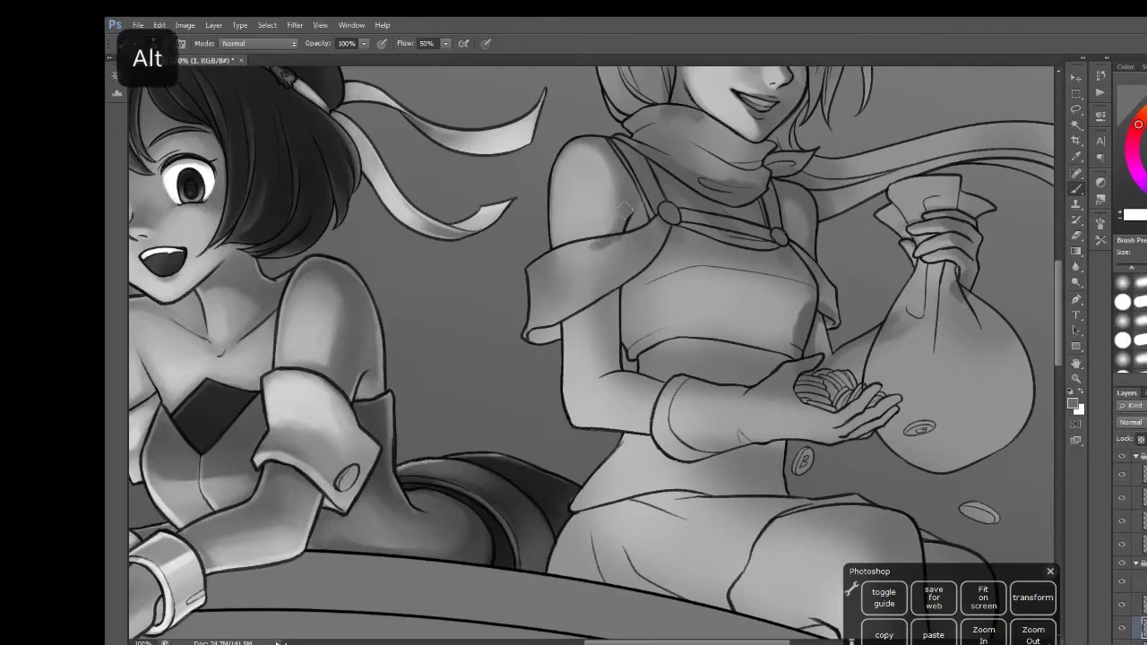
left_click(561, 220, "alt")
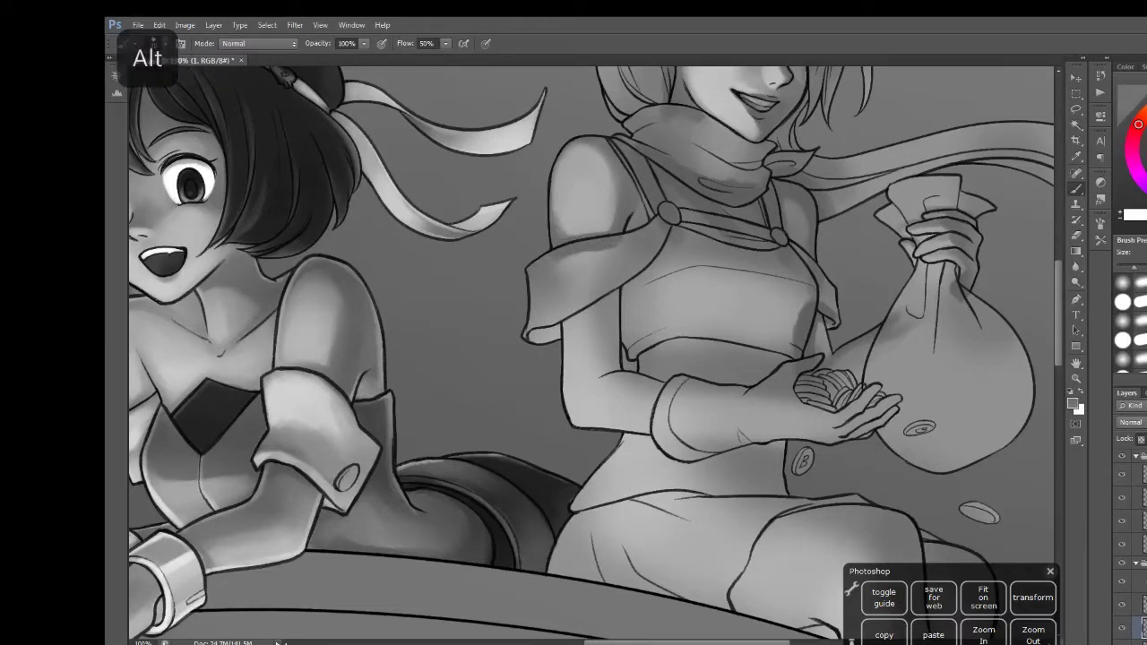
key("ctrl+z")
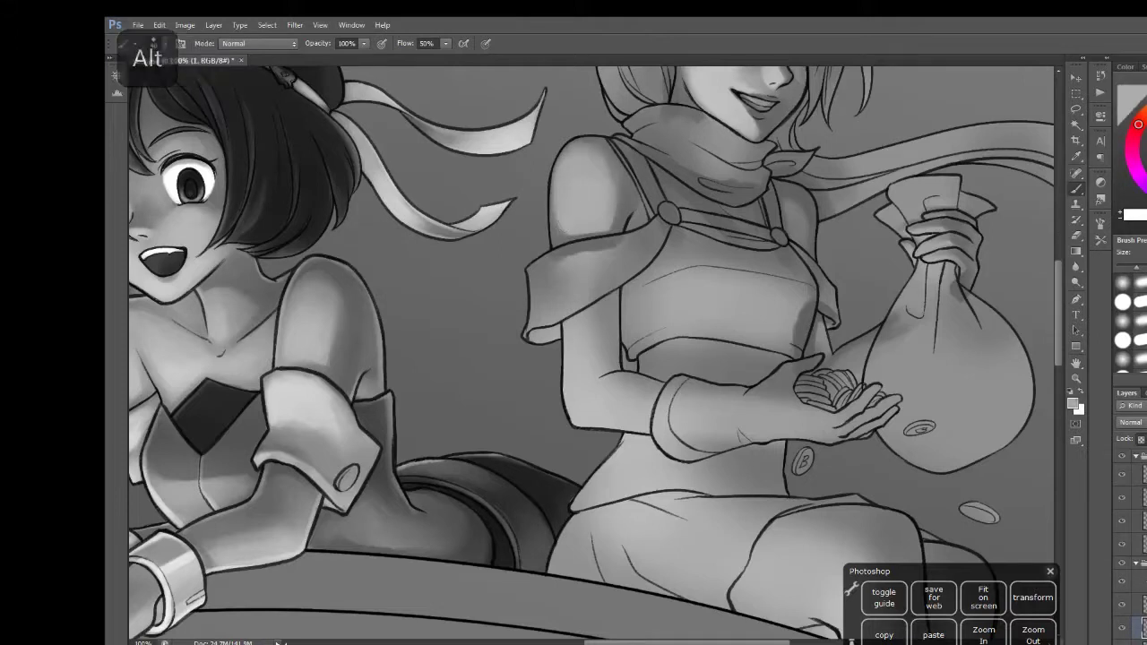
left_click(617, 227, "alt")
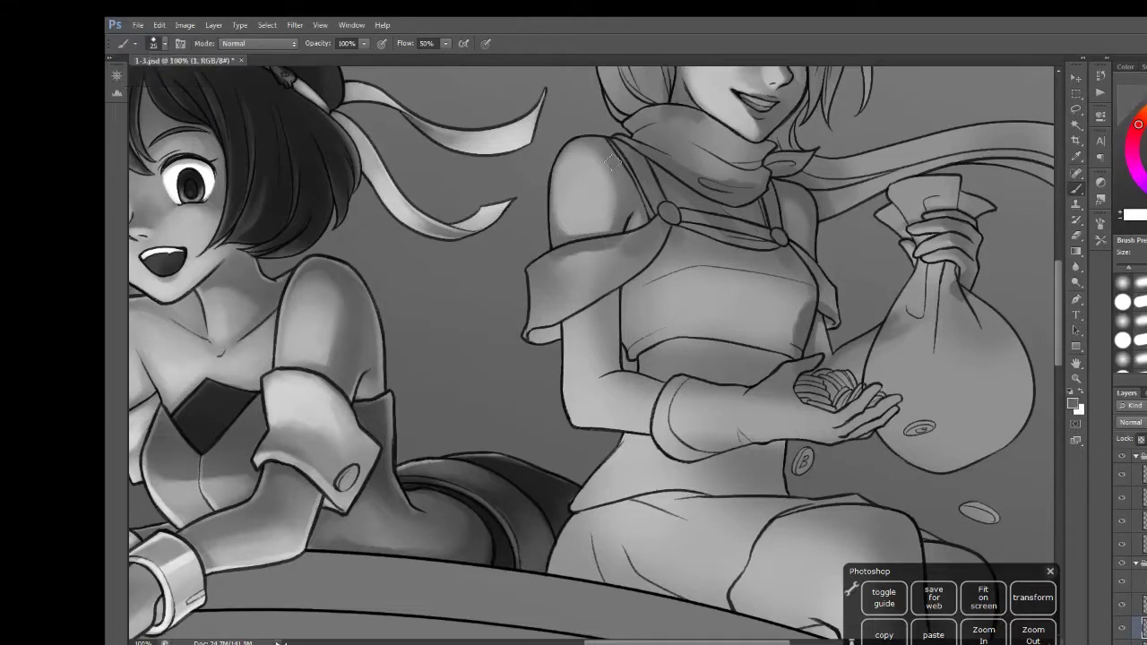
Touch up the tones across the ponytailed girl's upper chest, around the straps and toward her far shoulder
left_click(680, 191, "alt")
left_click(673, 169, "alt")
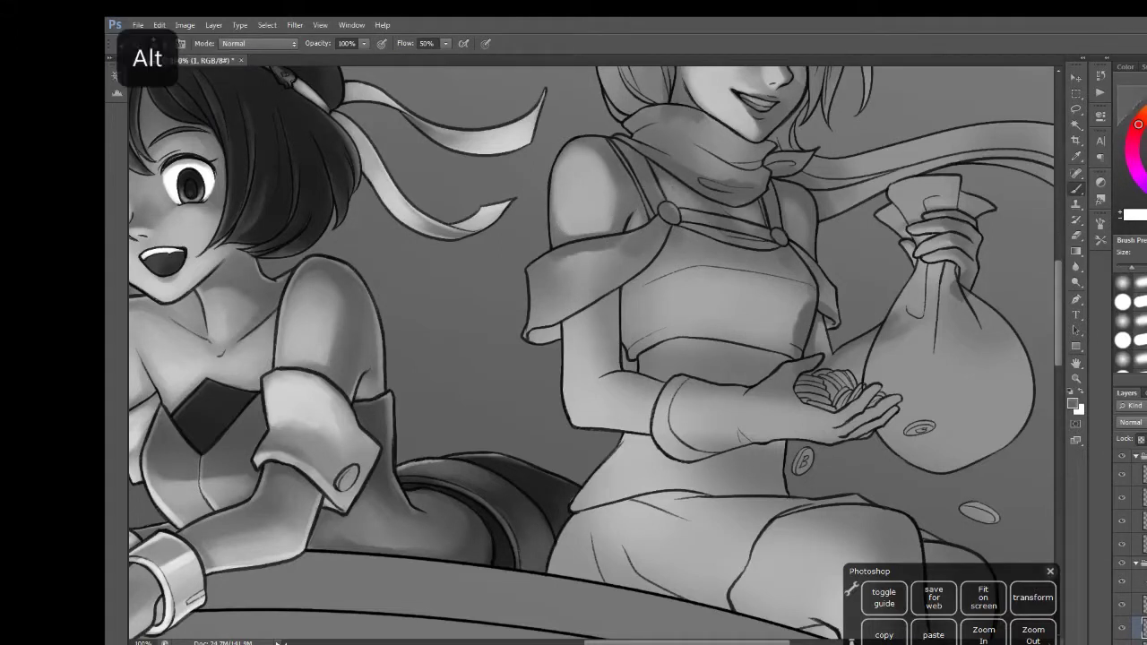
key("bracketleft")
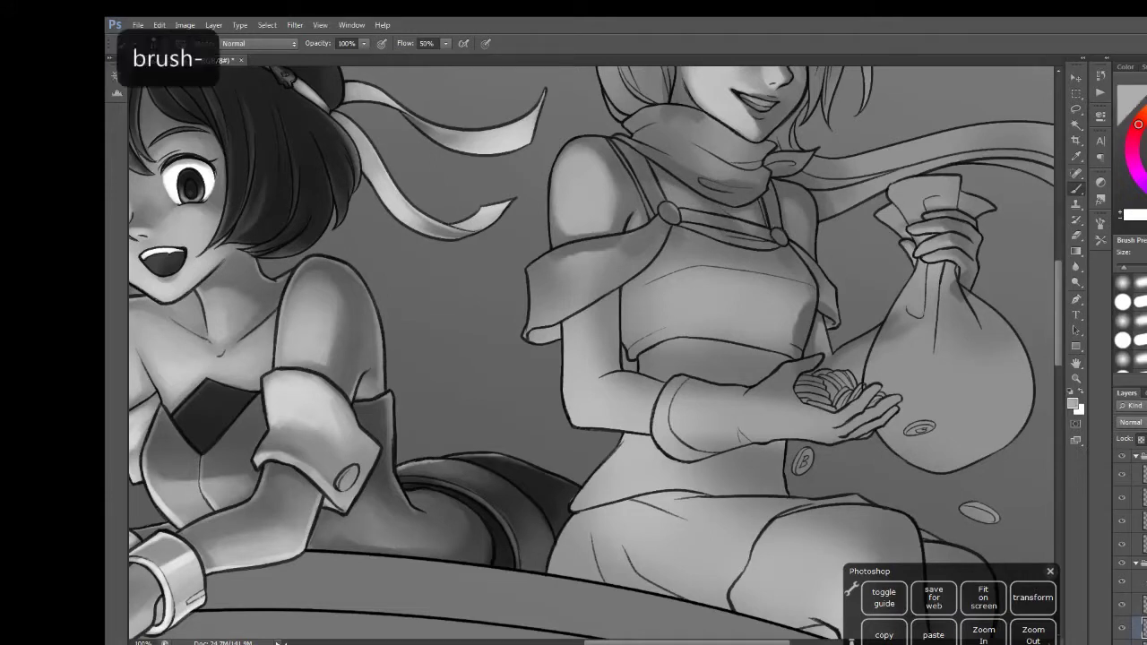
key("bracketright")
left_click(780, 205, "alt")
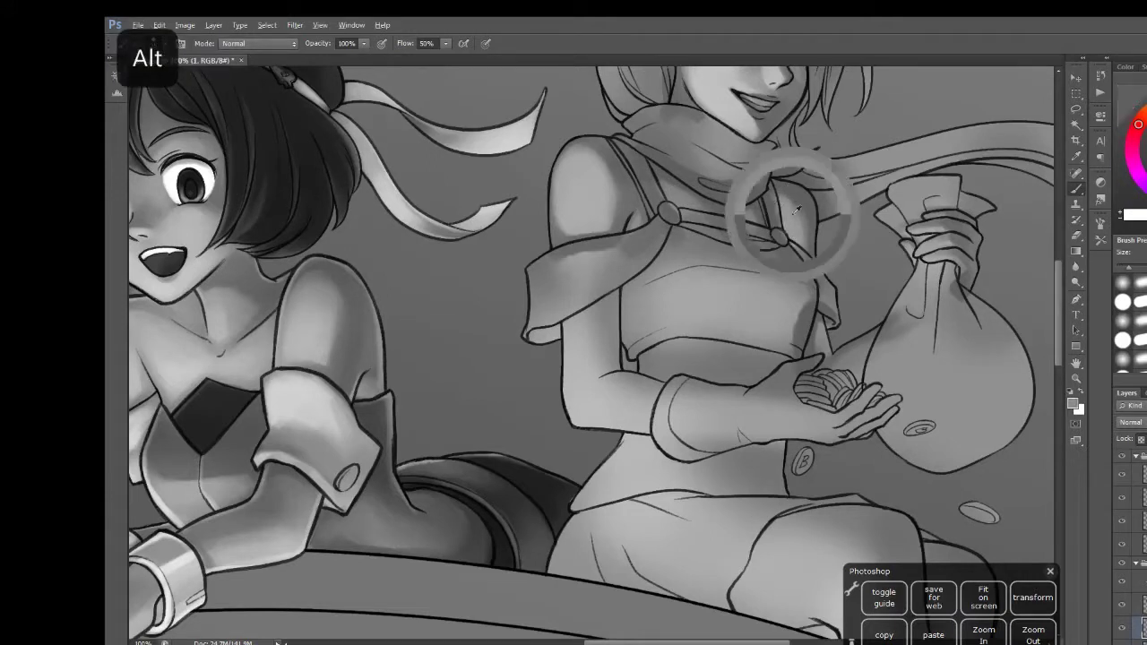
Shade the folds of the draped sleeve and the arm beneath it, blending with sampled greys, and save the document
key("bracketright")
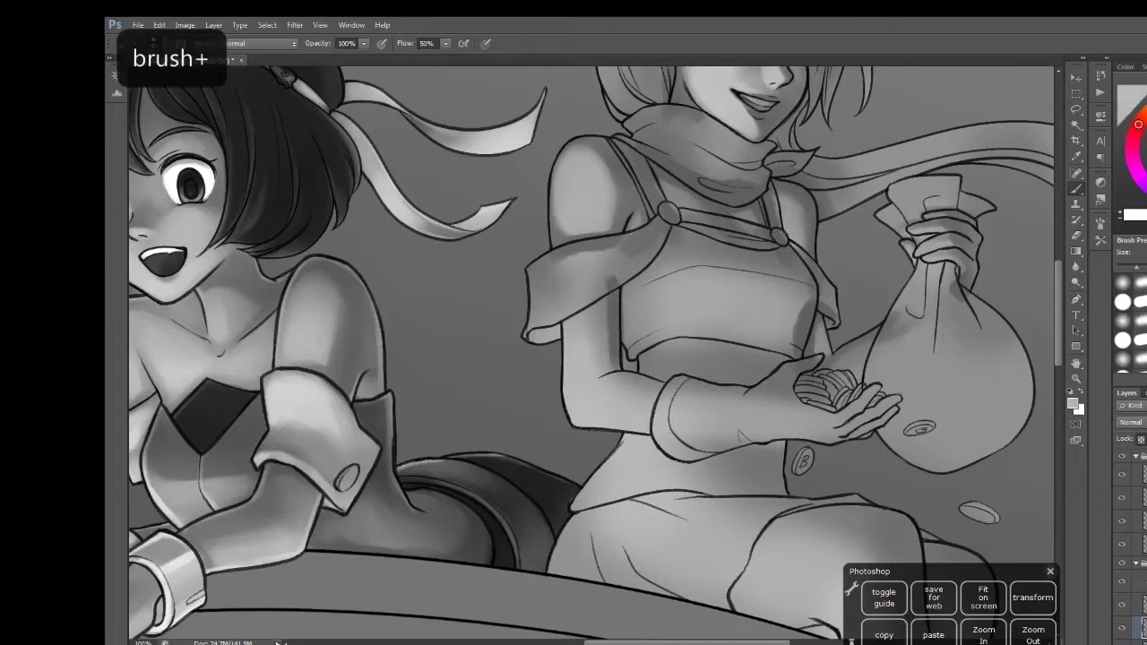
left_click(582, 325, "alt")
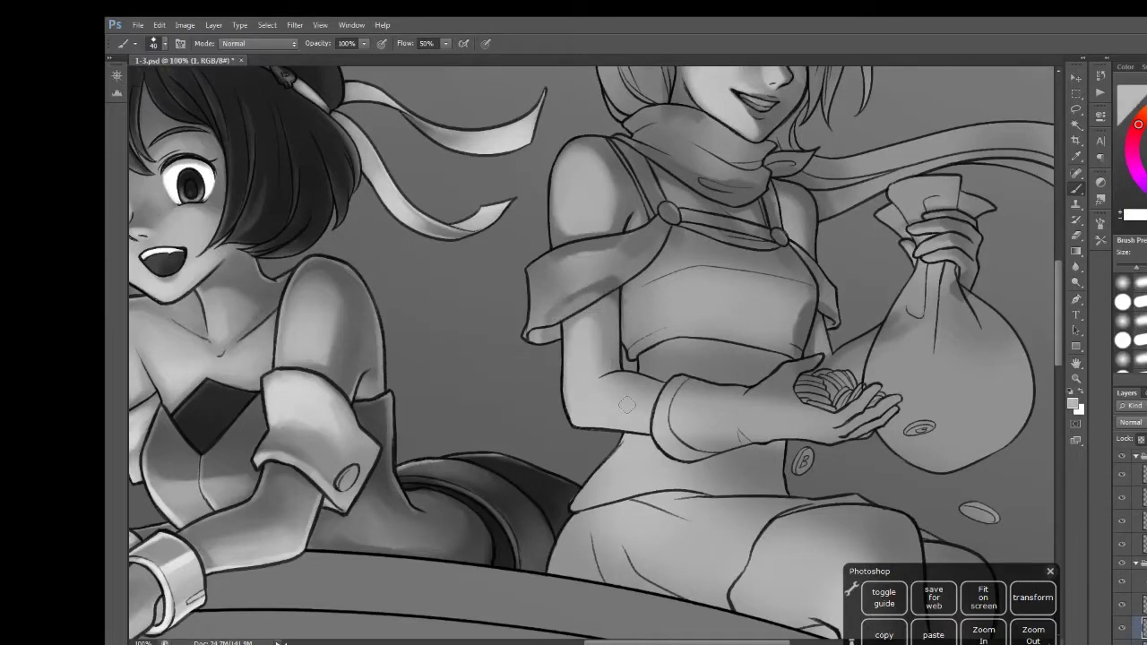
key("ctrl+s")
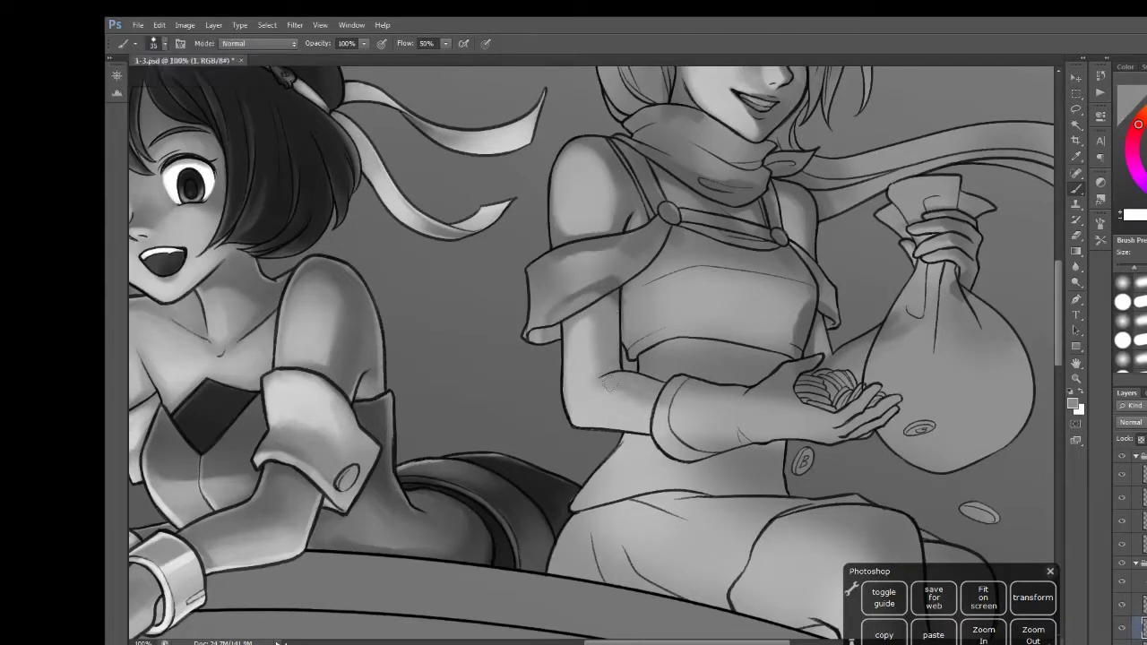
left_click(576, 334, "alt")
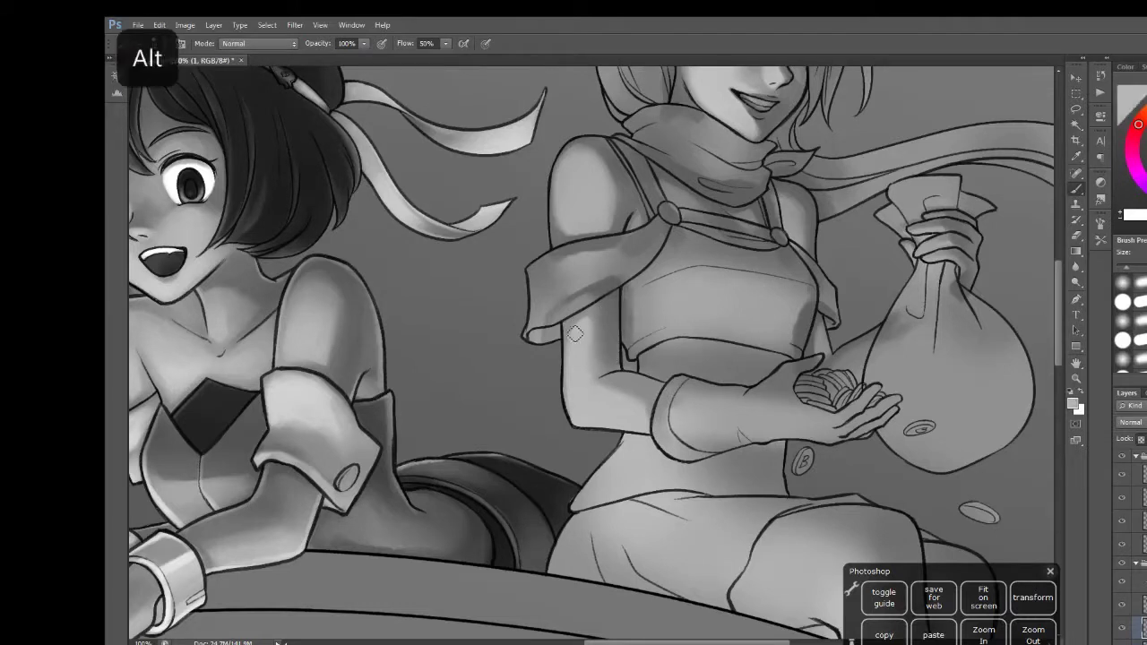
left_click(584, 329, "alt")
key("ctrl+s")
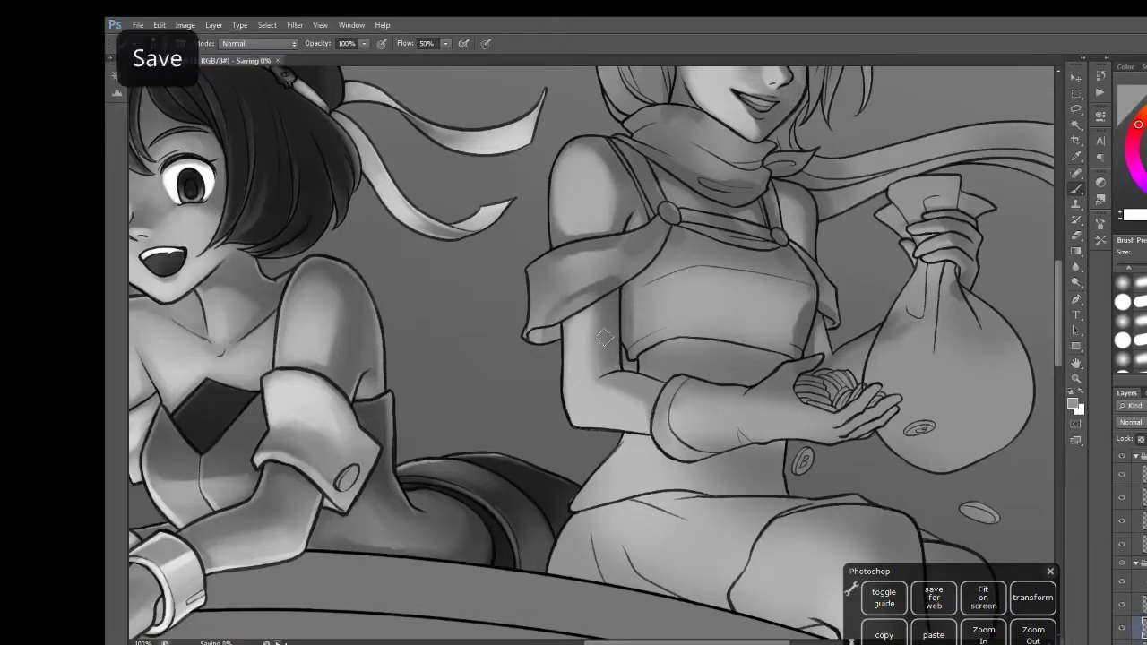
Paint soft shadows along the near side of the bodice and below the strap ring on its far side
key("bracketright")
left_click_drag(627, 351, 629, 291)
left_click(654, 305, "alt")
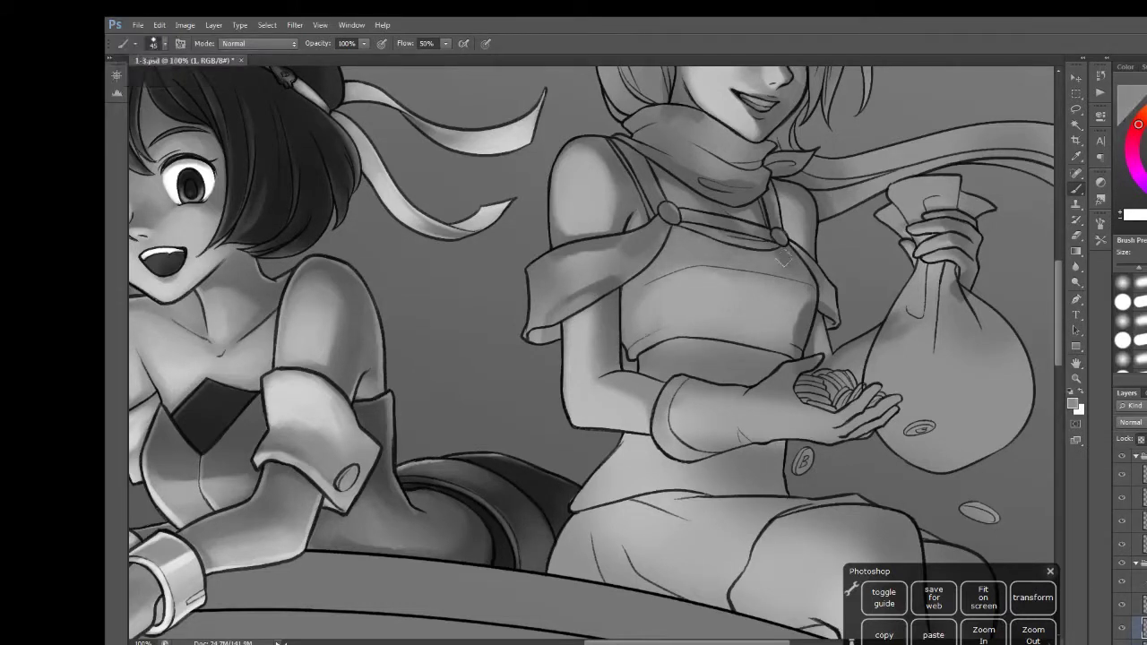
left_click_drag(782, 257, 785, 300)
key("bracketleft")
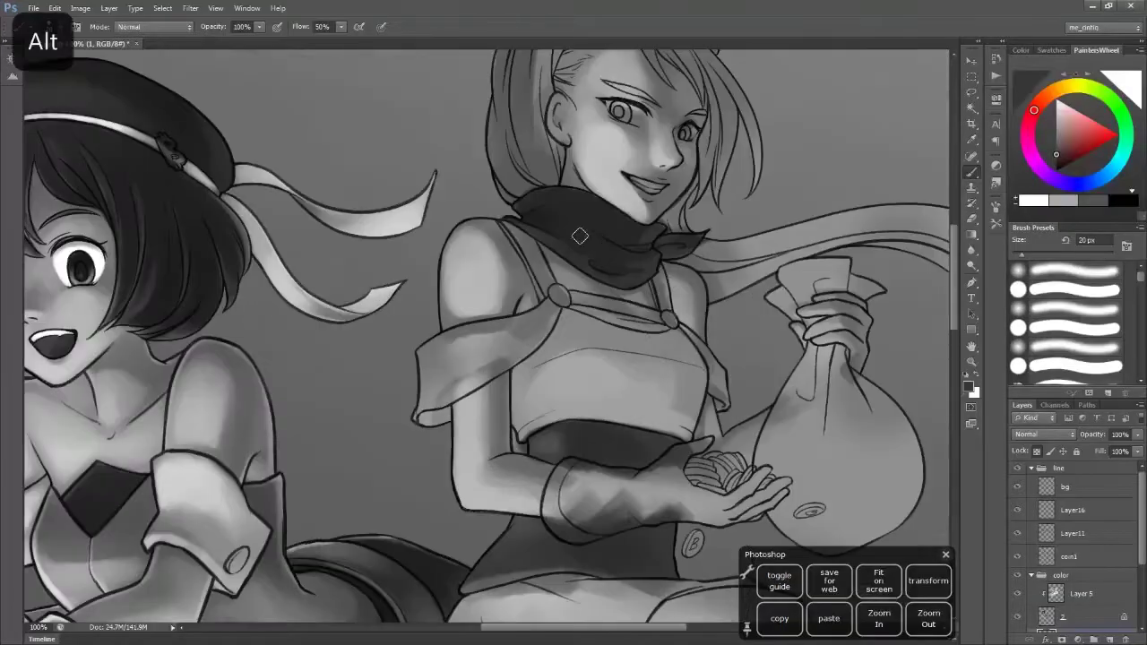
Darken the ponytailed girl's scarf and its knot to a near-black tone, keeping shadows in the folds
key("bracketleft")
key("ctrl+z")
key("bracketright")
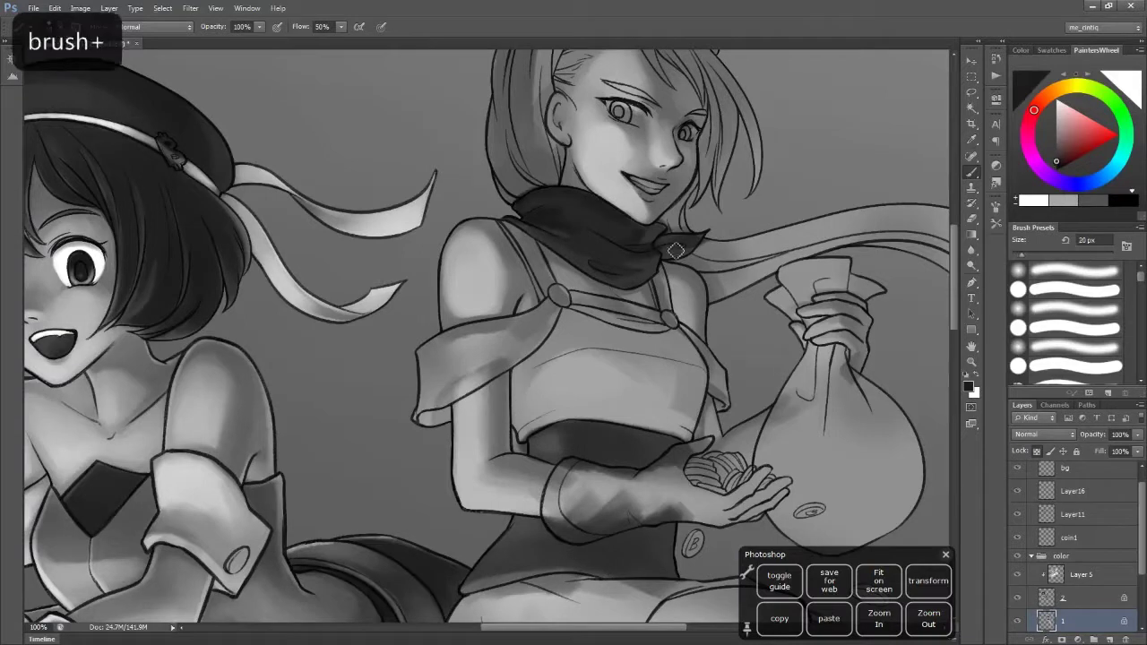
key("bracketleft")
mouse_move(634, 281)
left_mouse_down()
mouse_move(522, 422)
mouse_move(520, 224)
left_mouse_up()
Paint the glove on the coin-holding arm near-black, from the cuff across to the palm
key("bracketright")
left_click_drag(422, 394, 538, 447)
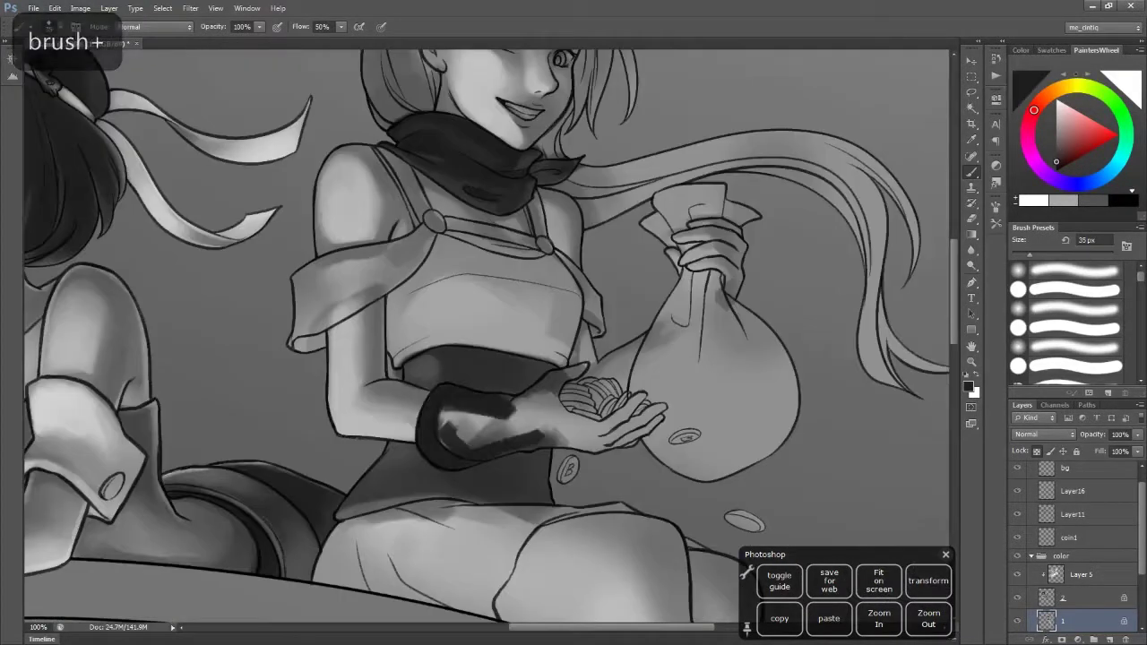
key("bracketleft")
left_click_drag(439, 421, 574, 430)
key("bracketright")
left_click_drag(547, 385, 647, 387)
Paint the gloved hand gripping the money bag and the fingers under the coins near-black, with a brush up to 45 px
key("ctrl+shift+alt+n")
key("ctrl+alt+g")
key("shift+alt+m")
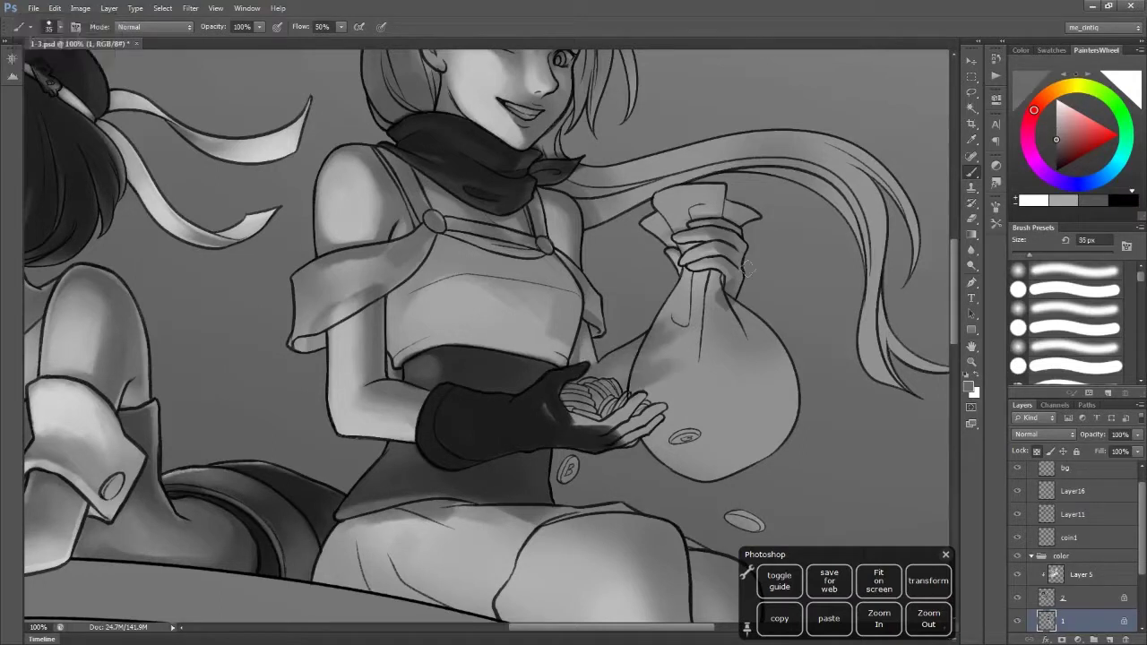
key("bracketright")
key("bracketright")
key("bracketright")
key("bracketright")
mouse_move(681, 215)
left_mouse_down()
mouse_move(708, 287)
mouse_move(748, 219)
left_mouse_up()
key("ctrl+e")
left_click_drag(582, 408, 668, 417)
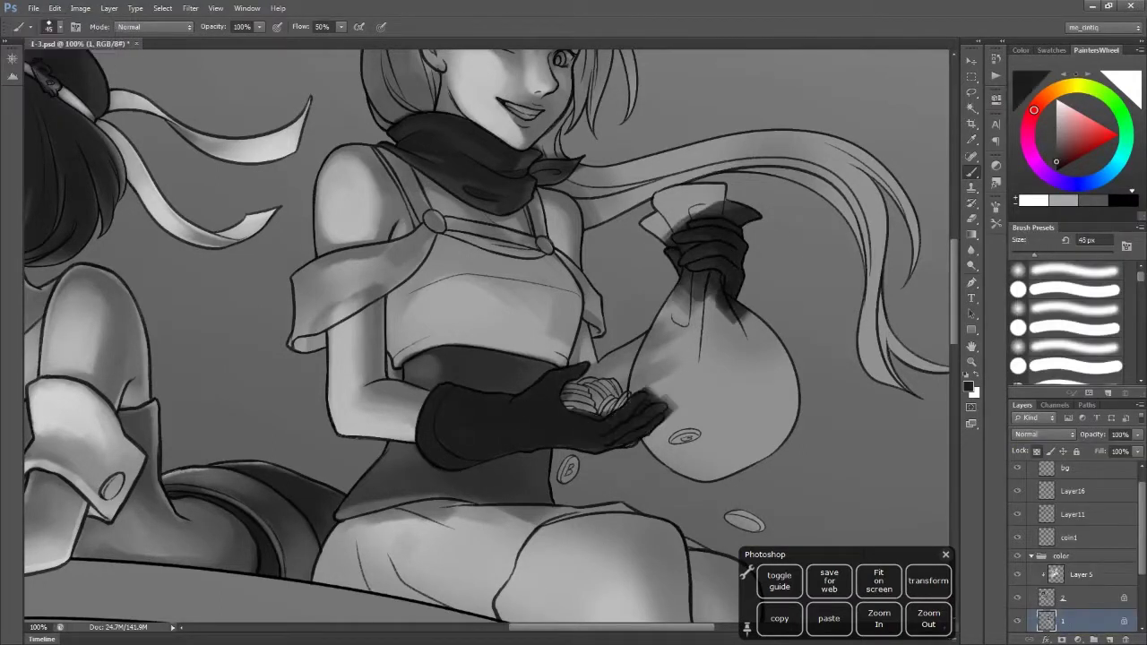
Paint fine lighter folds on the wrist and palm of the coin-holding glove with a small brush of about 10 px
key("bracketleft")
key("bracketleft")
key("bracketleft")
key("bracketleft")
key("bracketleft")
key("bracketleft")
left_click(502, 453, "alt")
key("bracketright")
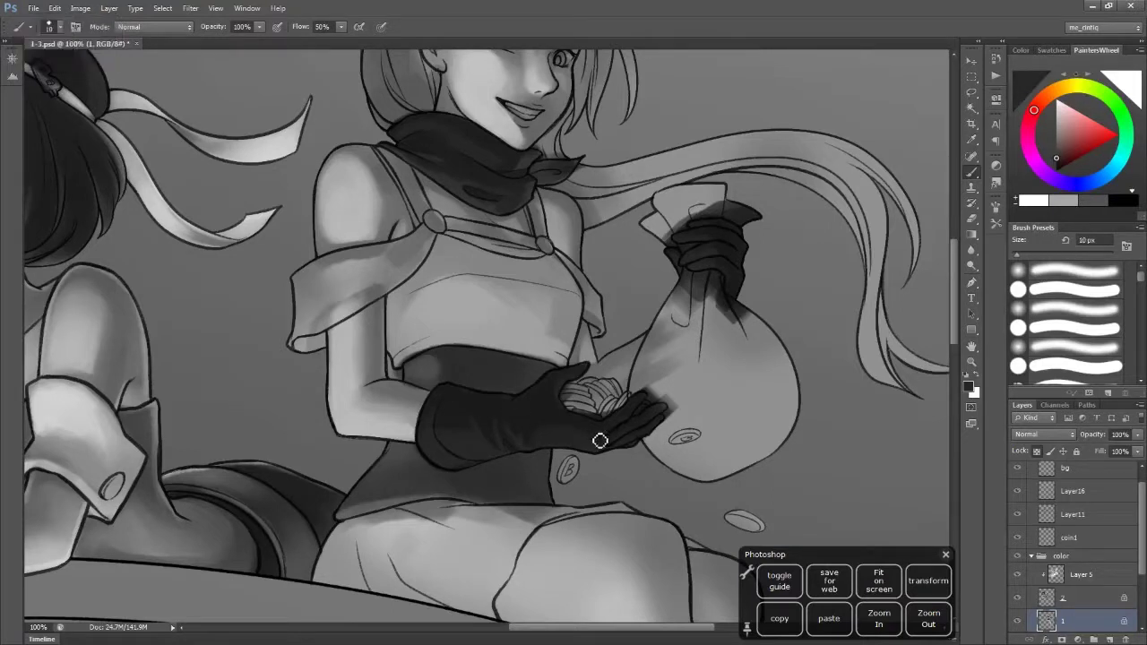
left_click_drag(599, 440, 460, 550)
Fill the bodice above the chest seam with a darker grey and smooth the lighter panel below it
key("ctrl+minus")
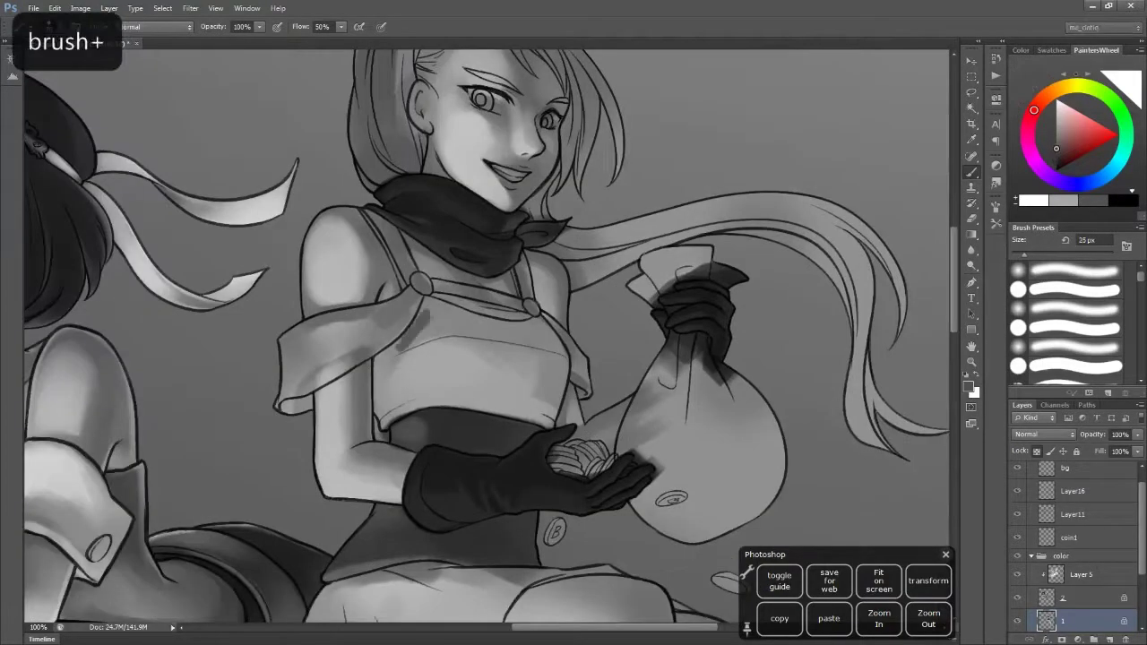
key("ctrl+z")
key("bracketleft")
key("ctrl+plus")
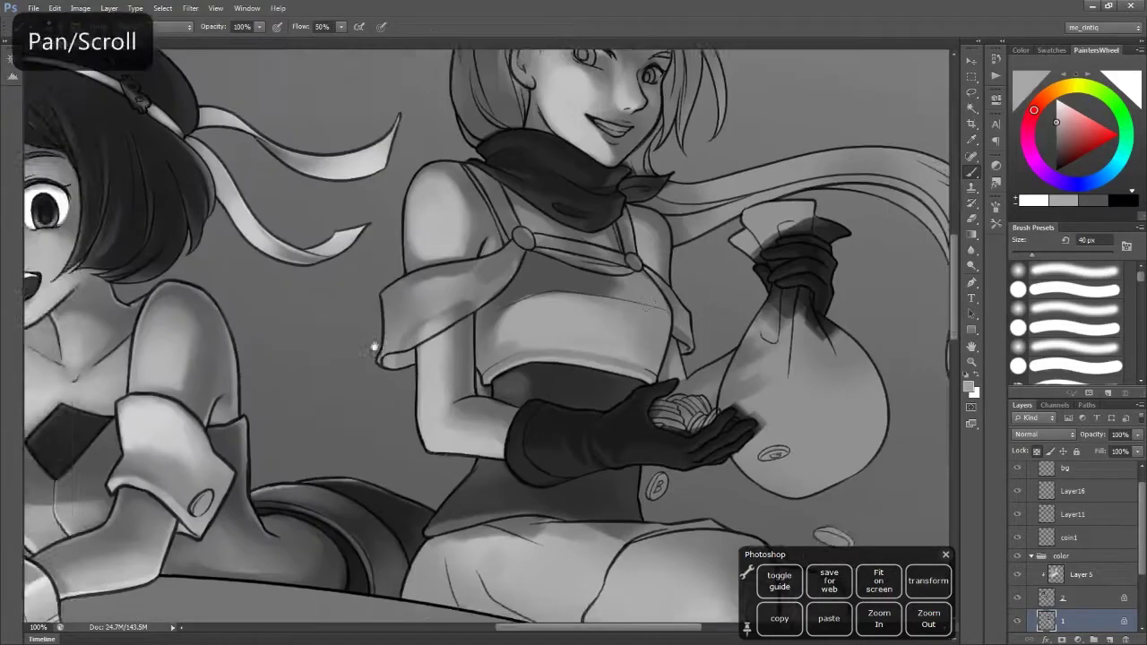
left_click_drag(483, 341, 435, 353)
key("bracketright")
key("bracketright")
key("bracketright")
key("bracketright")
key("bracketright")
key("bracketright")
key("bracketright")
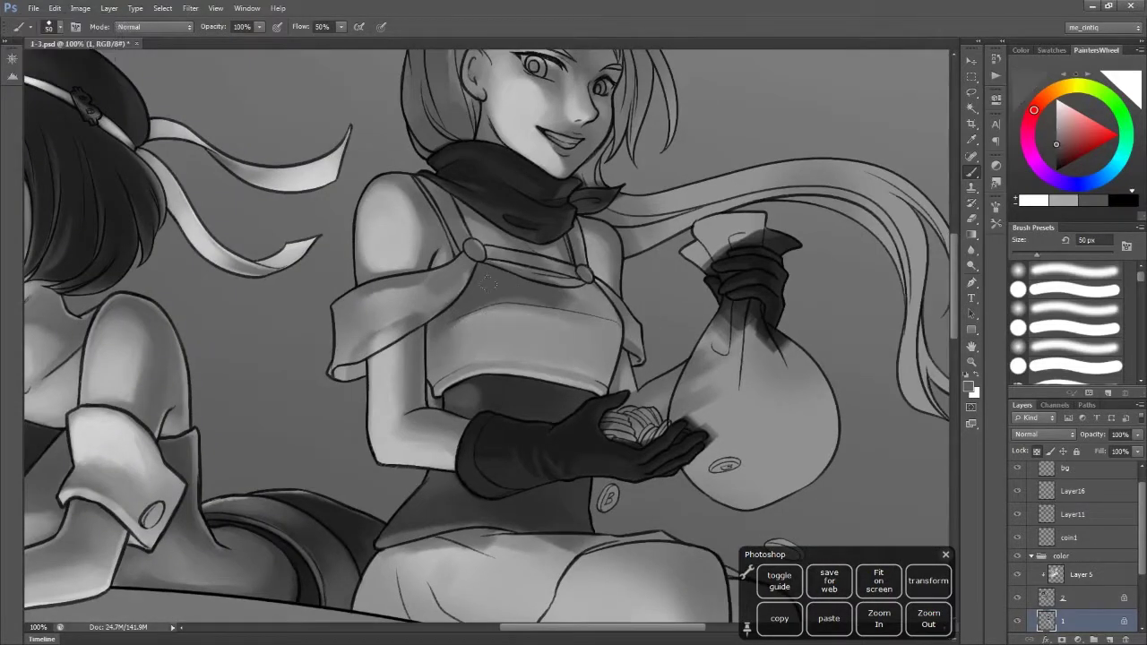
key("bracketright")
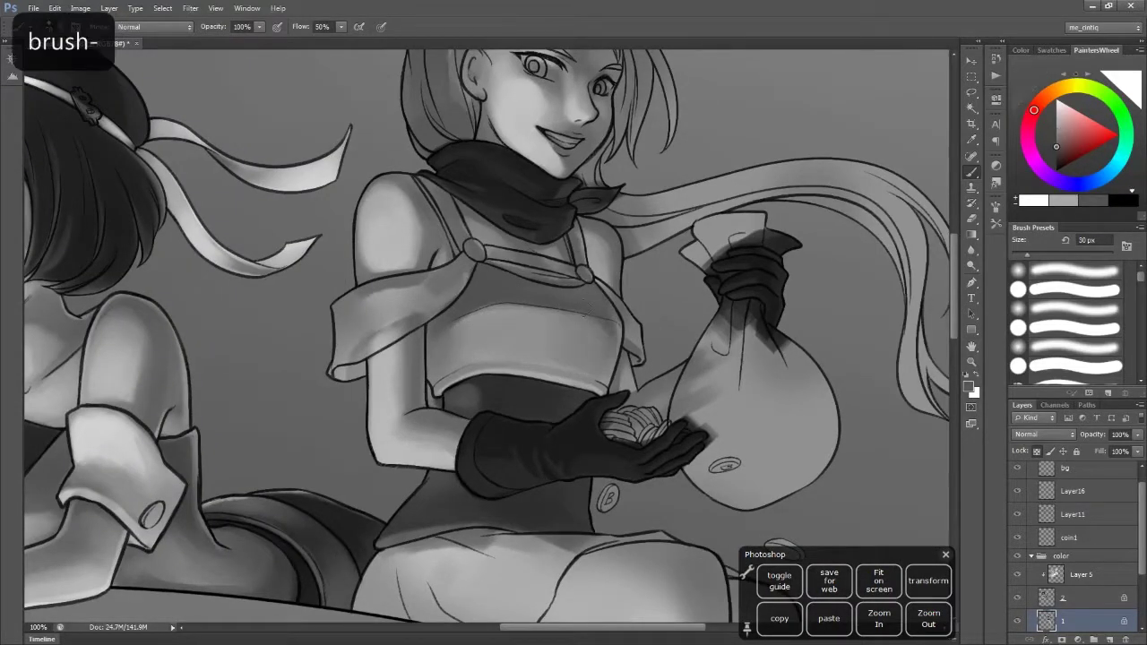
Paint the draped sleeves on both sides of the ponytailed girl's bodice dark grey with subtle fold shading
left_click(373, 298, "alt")
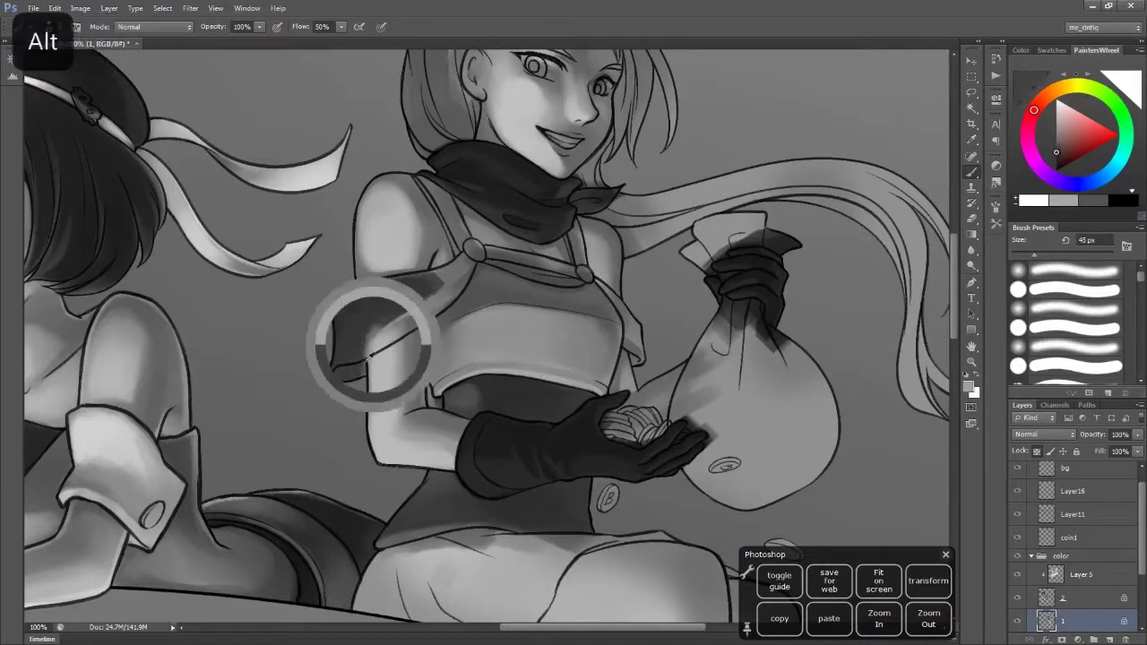
mouse_move(376, 340)
left_mouse_down()
mouse_move(464, 261)
mouse_move(334, 320)
mouse_move(438, 283)
left_mouse_up()
key("bracketright")
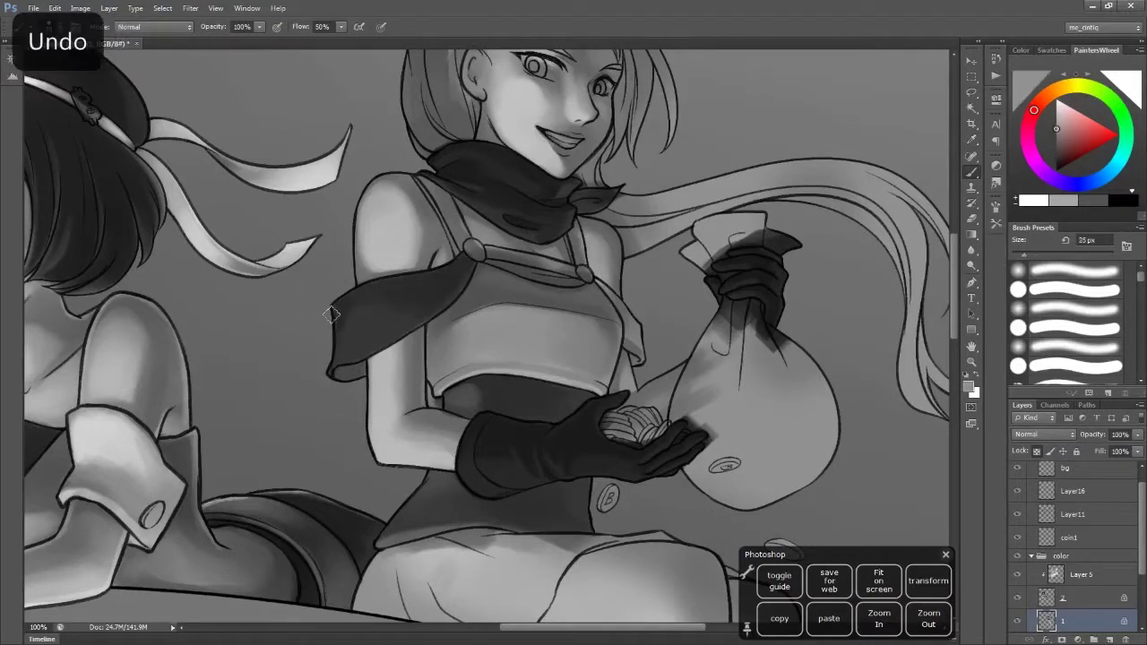
key("bracketright")
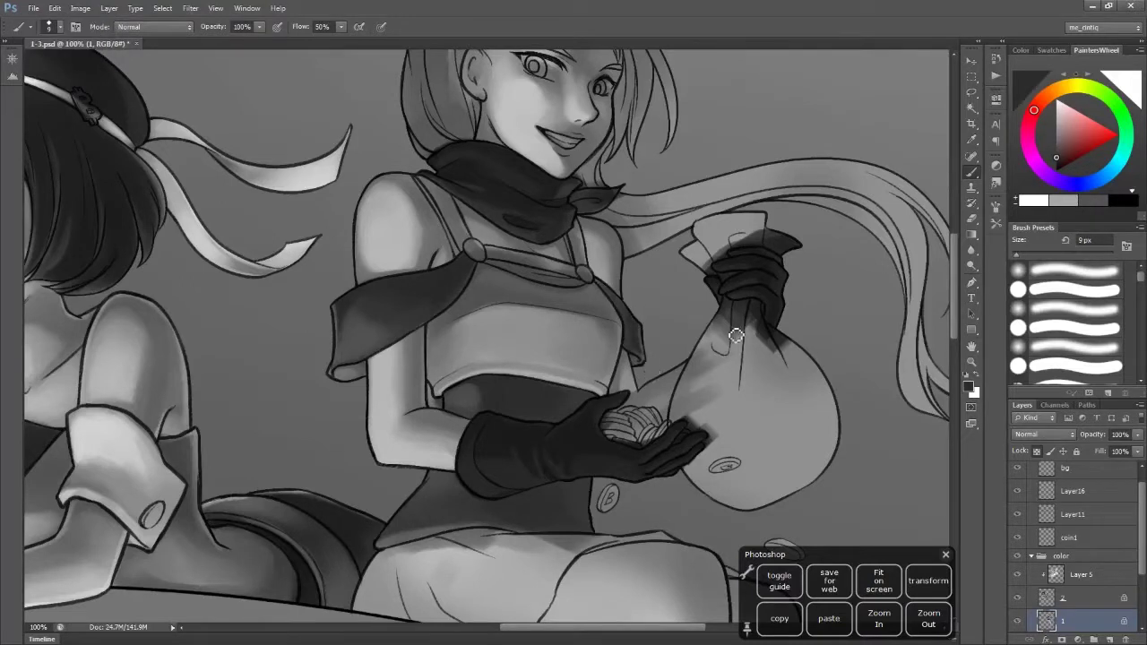
Darken the ponytailed girl's shoulder straps and the band across her chest with a sampled dark grey
key("bracketright")
key("bracketright")
key("bracketright")
left_click(501, 263, "alt")
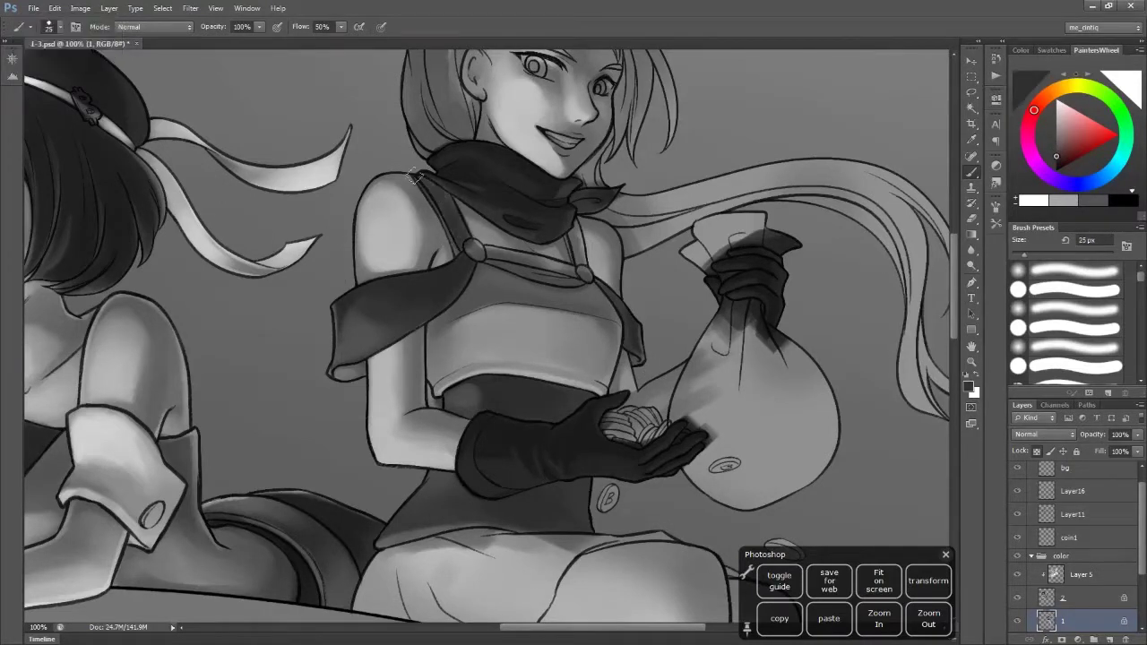
key("bracketleft")
key("bracketleft")
key("bracketleft")
key("bracketleft")
key("bracketleft")
key("bracketleft")
key("bracketleft")
key("bracketleft")
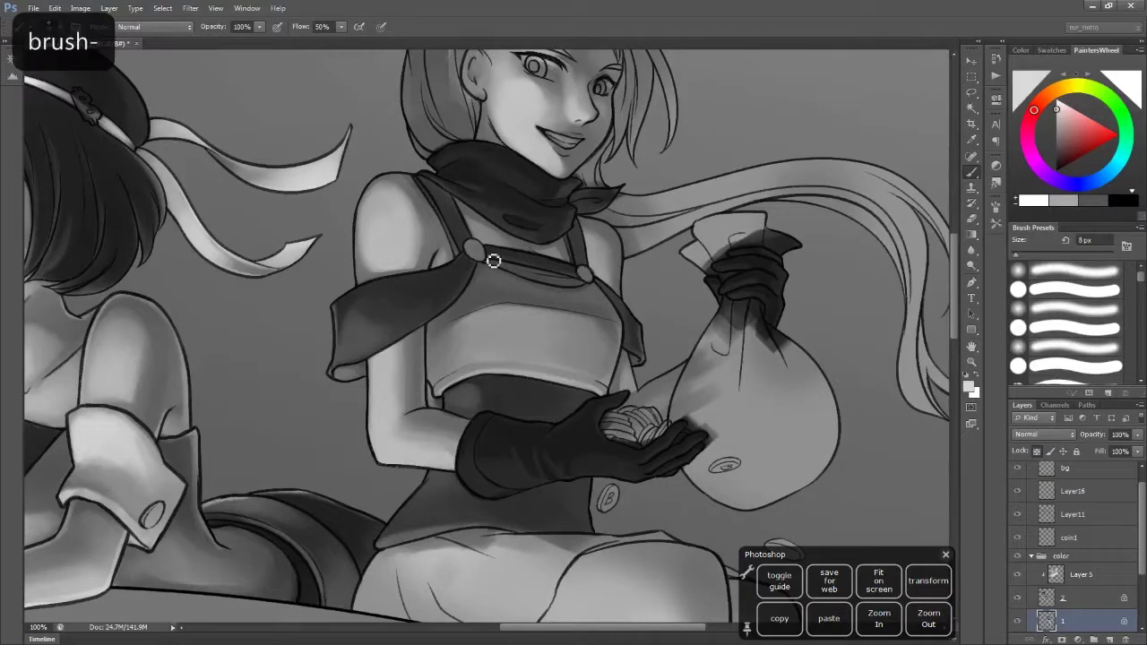
Brighten the strap rings and paint light highlights along the chest band's edge and diagonally across the bodice panel
key("ctrl+z")
left_click(565, 293, "alt")
left_click_drag(492, 265, 568, 284)
key("ctrl+z")
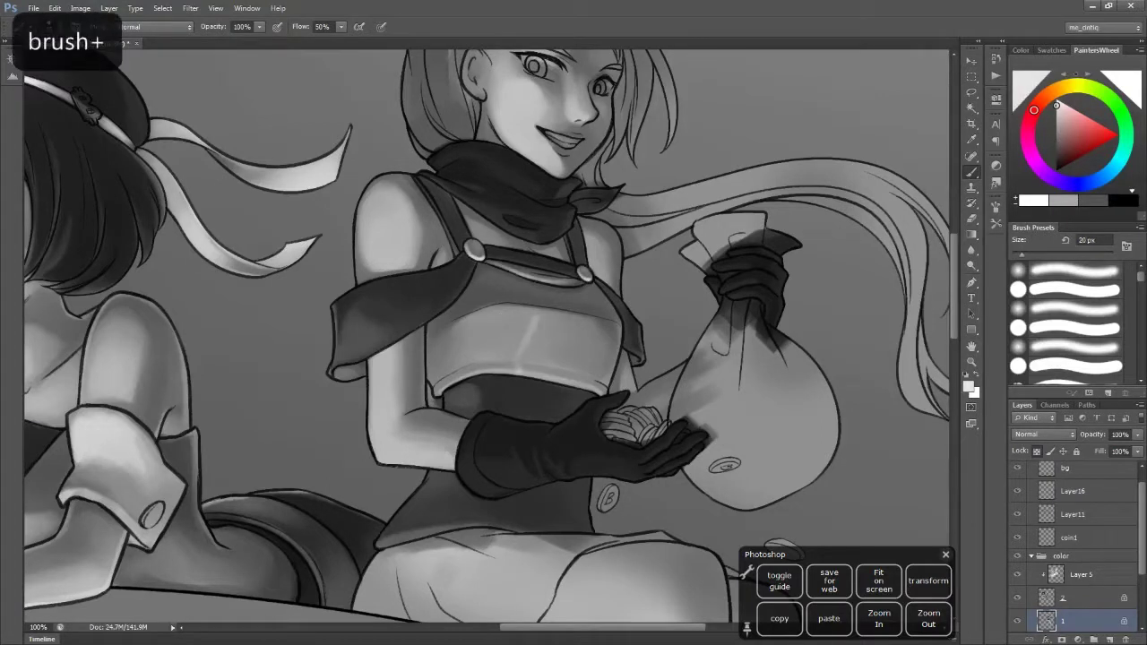
left_click(538, 296, "alt")
Darken the ponytailed girl's shorts beneath the waist and begin shading her thighs with a larger brush
key("ctrl+minus")
scroll(439, 336, "down", 3)
key("bracketright")
key("bracketright")
key("bracketright")
key("bracketright")
mouse_move(483, 322)
left_mouse_down()
mouse_move(439, 335)
mouse_move(618, 333)
mouse_move(658, 466)
left_mouse_up()
left_click(628, 336, "alt")
key("bracketleft")
key("bracketleft")
key("bracketleft")
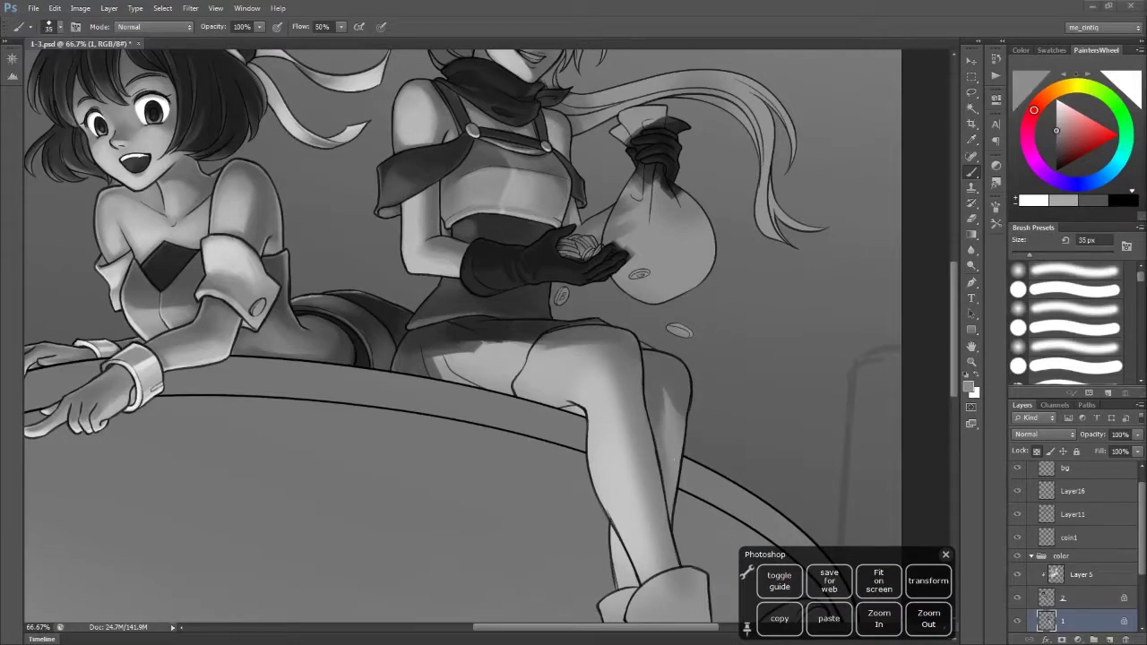
Shade the ponytailed girl's far leg from knee to calf in a darker sampled grey, using a brush up to 60 px
key("ctrl+z")
key("bracketleft")
left_click(266, 205, "alt")
key("bracketright")
key("bracketright")
left_click_drag(672, 479, 681, 381)
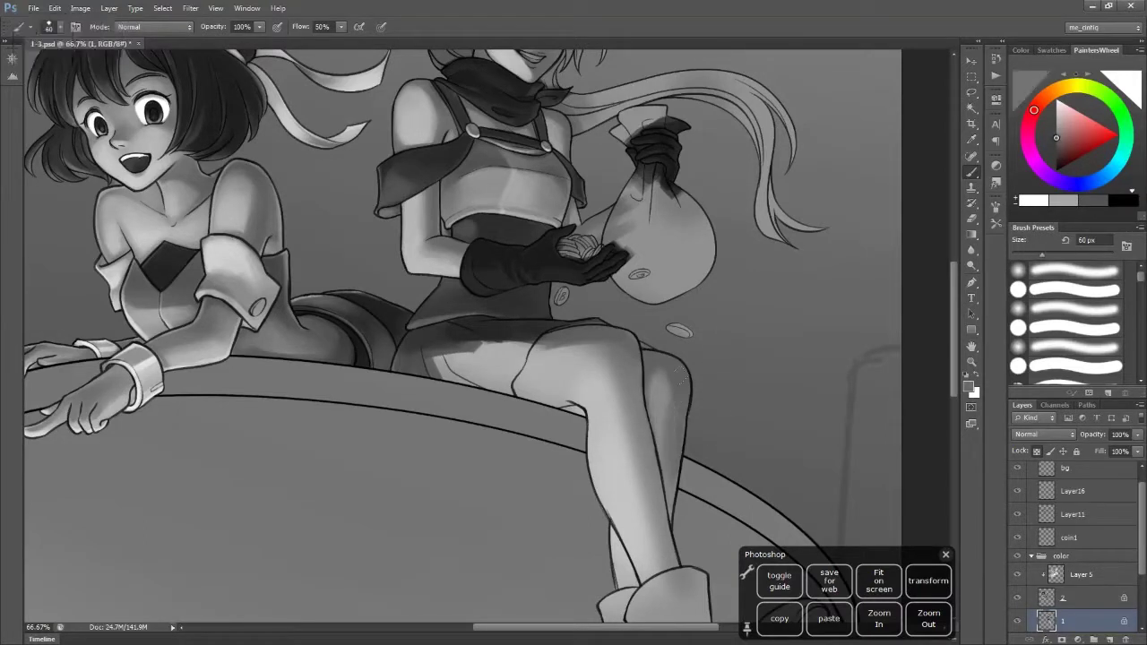
left_click_drag(667, 428, 658, 360)
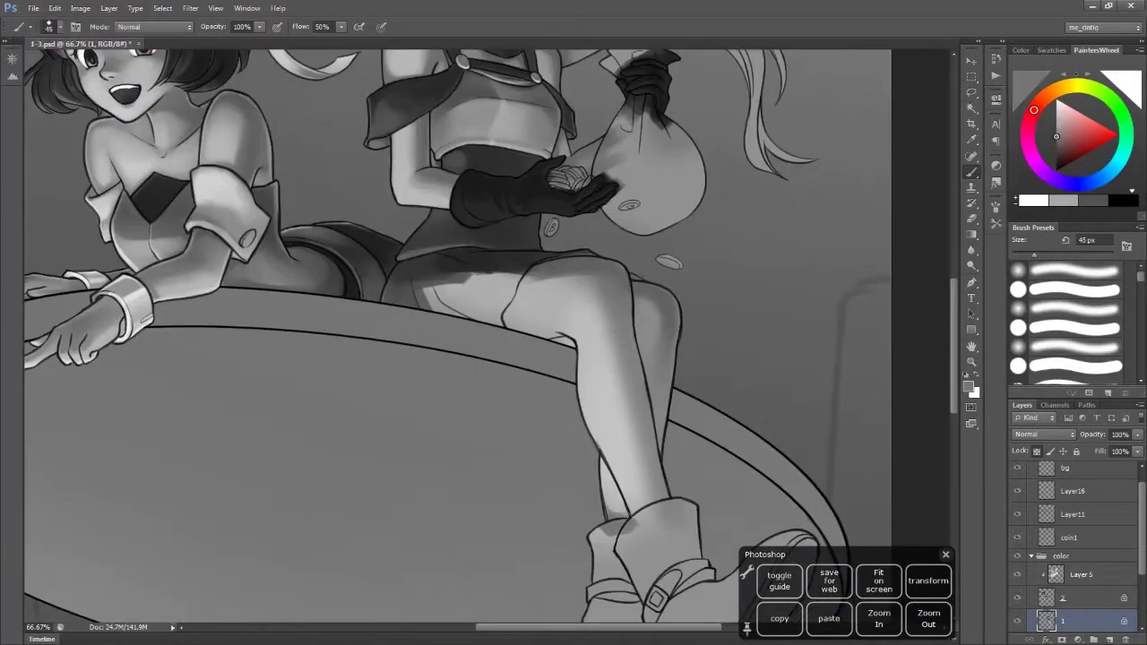
Paint light and shadow along the near leg from thigh to boot cuff, and flip the canvas horizontally
key("bracketleft")
key("bracketleft")
mouse_move(570, 347)
left_mouse_down()
mouse_move(537, 296)
mouse_move(639, 472)
left_mouse_up()
key("ctrl+z")
key("bracketright")
key("bracketright")
key("bracketright")
key("bracketright")
key("h")
key("bracketleft")
key("bracketleft")
key("bracketleft")
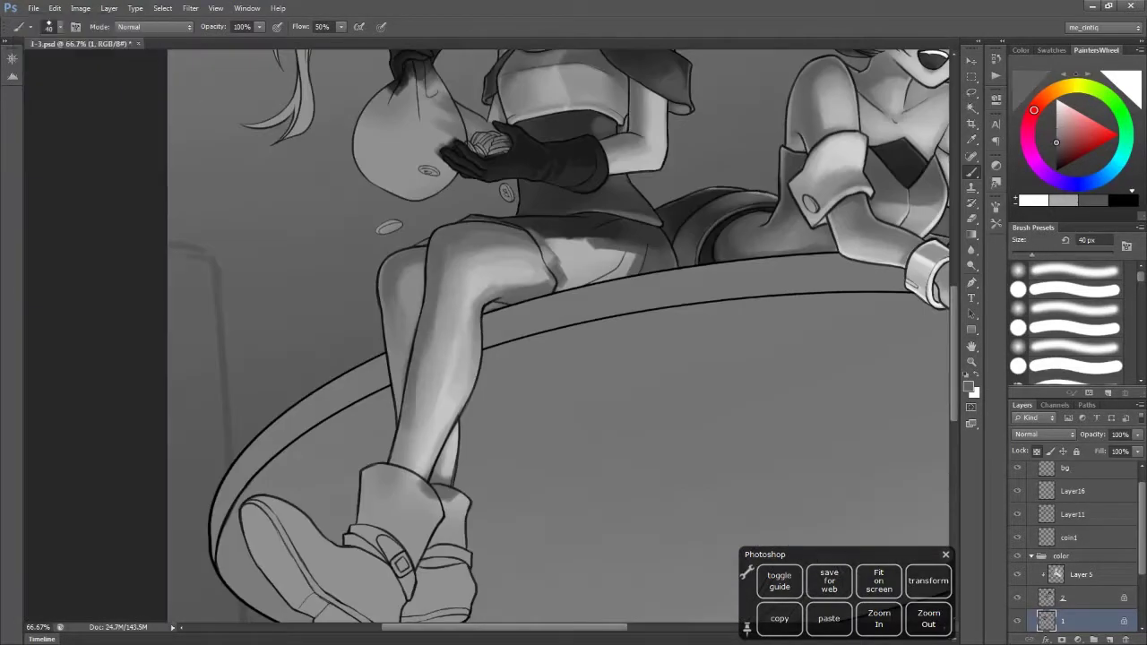
Shade both of the ponytailed girl's lower legs down to the boot cuffs in sampled greys, and mirror the canvas horizontally
key("alt")
mouse_move(396, 261)
left_mouse_down()
mouse_move(411, 340)
mouse_move(396, 484)
left_mouse_up()
left_click(384, 320, "alt")
key("ctrl+z")
key("bracketleft")
left_click(437, 295, "alt")
left_click_drag(419, 358, 421, 469)
key("bracketright")
left_click_drag(475, 337, 448, 485)
key("h")
key("bracketleft")
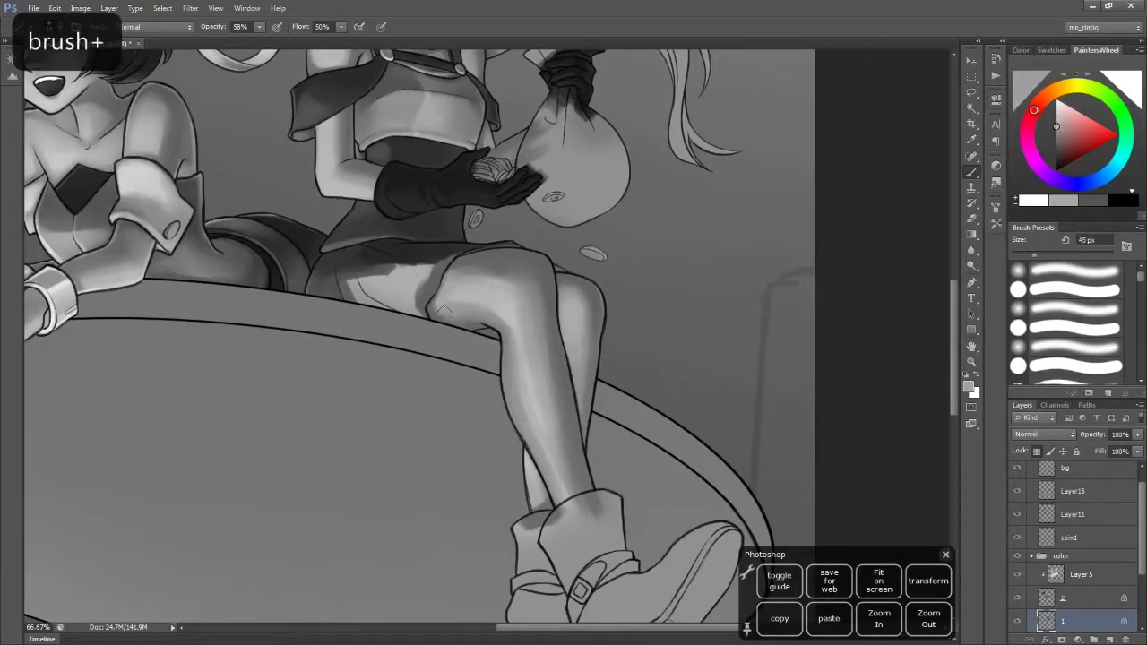
key("bracketleft")
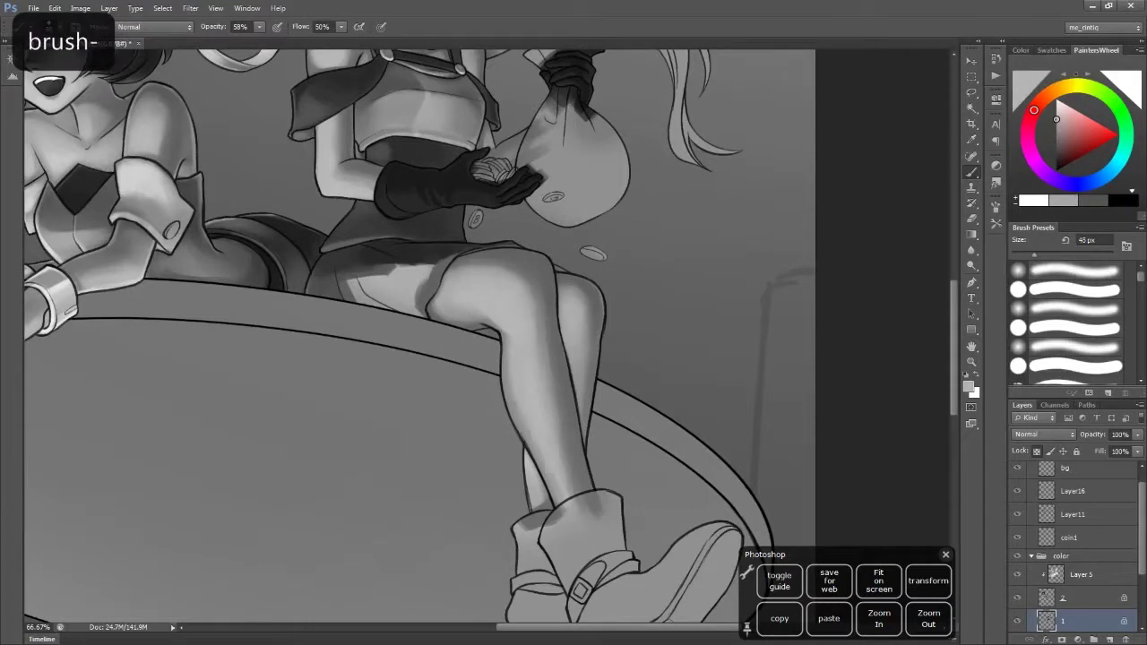
Restore the canvas orientation and blend the shading around the near knee with a brush up to 60 px
key("h")
scroll(347, 357, "down", 1)
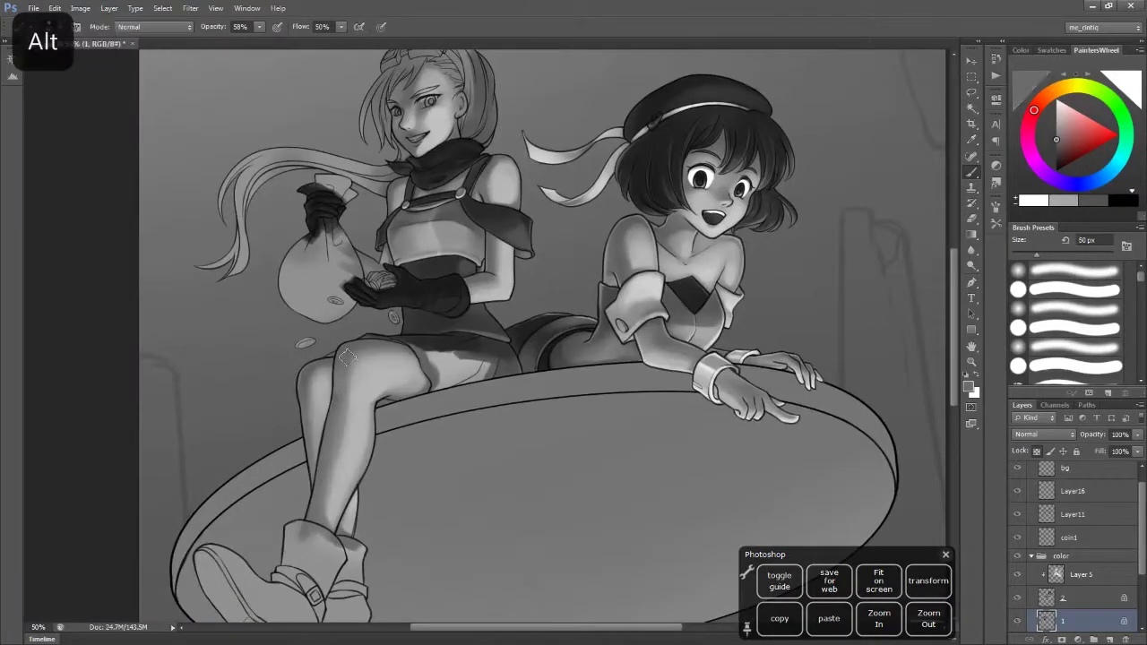
mouse_move(346, 386)
left_mouse_down()
mouse_move(307, 358)
mouse_move(362, 373)
left_mouse_up()
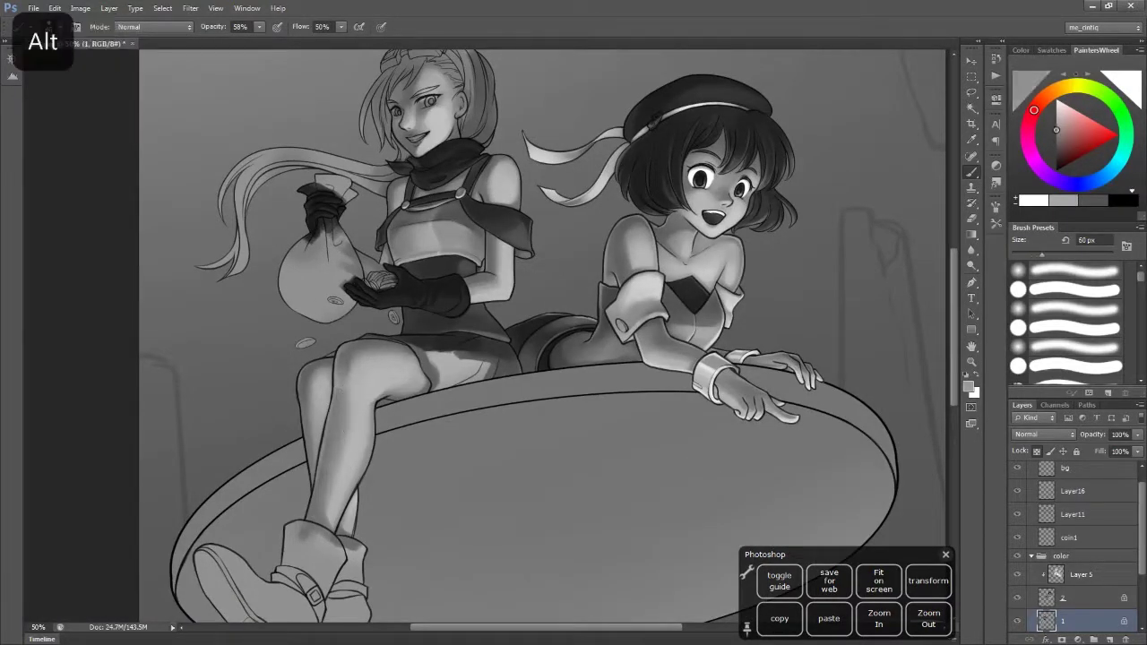
key("bracketleft")
key("bracketleft")
key("bracketleft")
key("bracketleft")
key("bracketleft")
key("bracketleft")
key("bracketleft")
key("bracketleft")
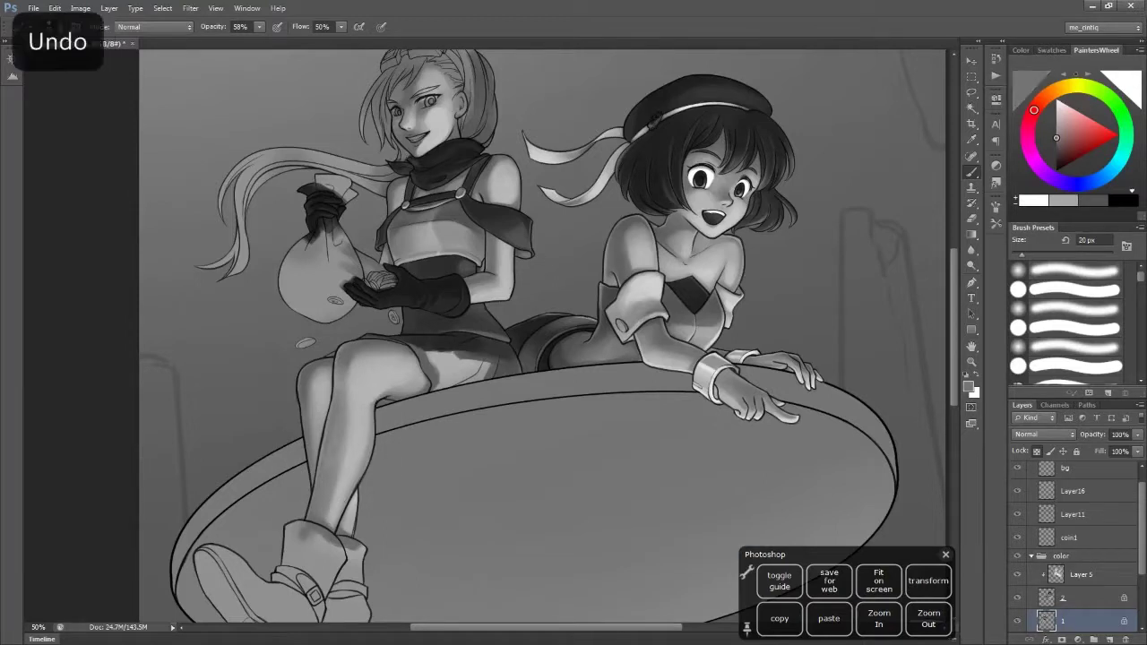
Set the brush opacity to 77% and begin shading the money bag's folds with a brush up to 70 px
key("bracketright")
key("bracketright")
key("bracketright")
scroll(509, 178, "up", 1)
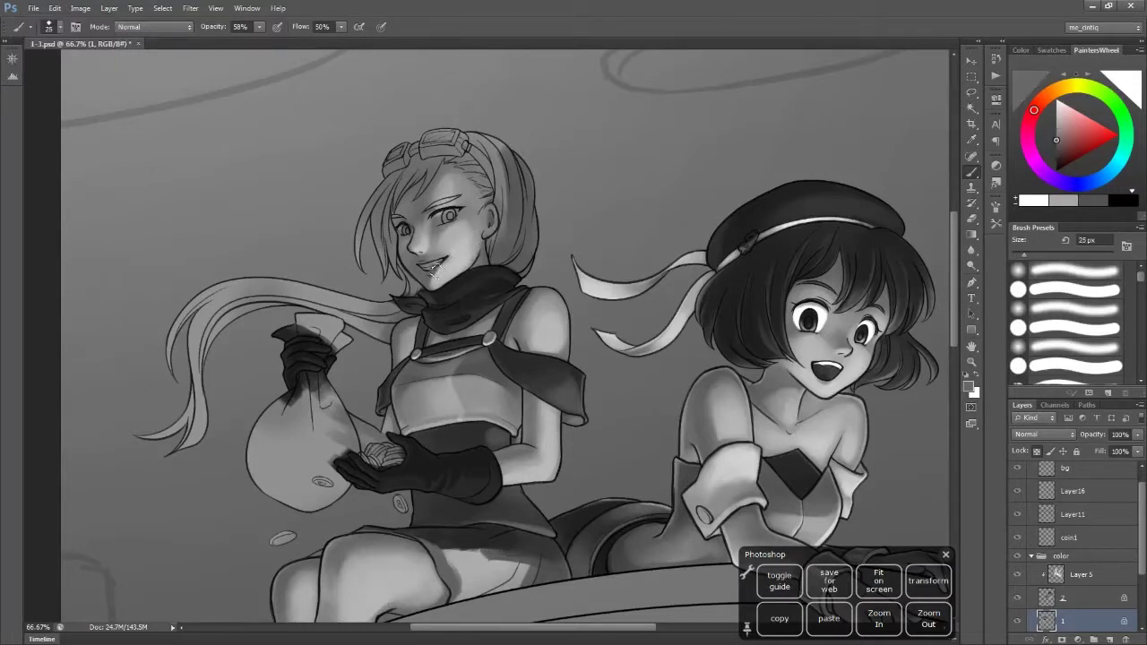
scroll(564, 213, "up", 1)
key("bracketright")
key("bracketright")
key("bracketright")
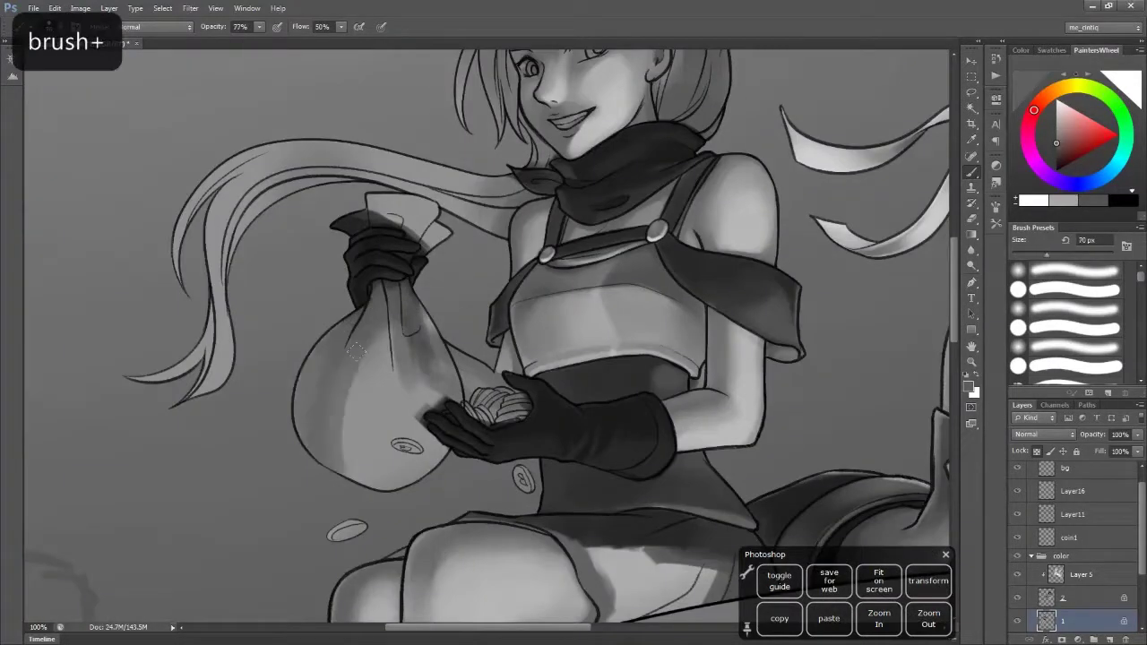
key("ctrl+z")
Cover the money bag's body from neck to base with a darker sampled grey
left_click_drag(388, 292, 448, 381)
key("bracketright")
left_click(474, 383, "alt")
key("bracketright")
left_click_drag(403, 349, 372, 291)
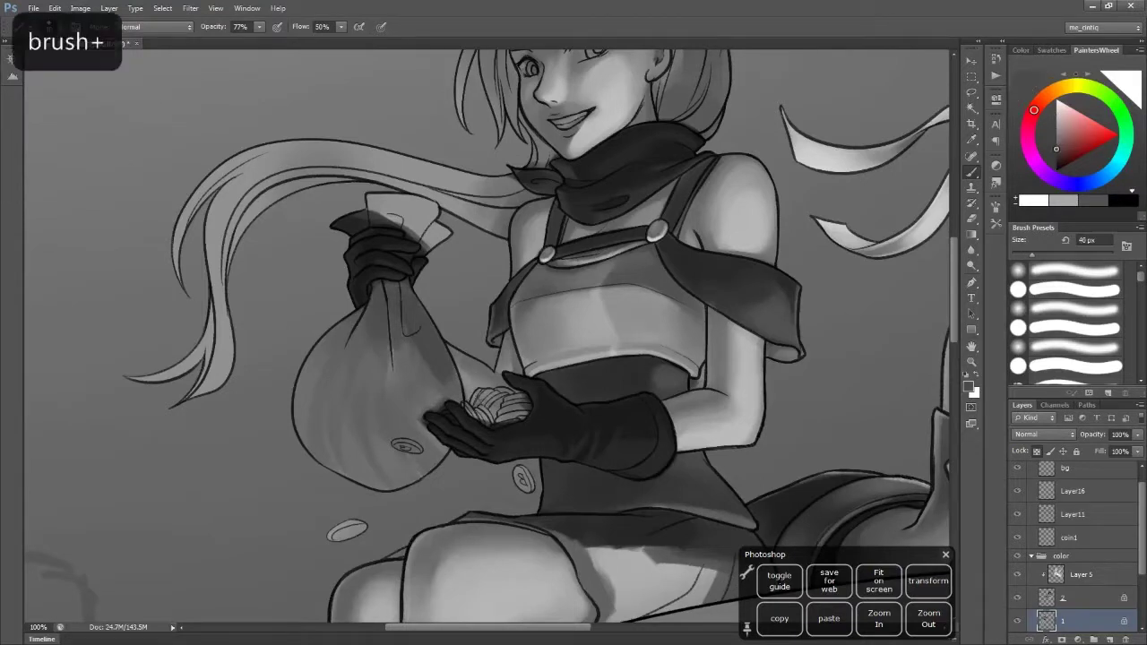
mouse_move(433, 403)
left_mouse_down()
mouse_move(420, 426)
mouse_move(430, 452)
left_mouse_up()
Darken the money bag's outer edge and the ruffled opening above the gloved hand, varying the brush size
key("bracketright")
key("bracketleft")
key("bracketleft")
key("bracketleft")
key("bracketleft")
mouse_move(314, 421)
left_mouse_down()
mouse_move(412, 206)
mouse_move(430, 233)
left_mouse_up()
key("bracketright")
key("bracketright")
key("bracketright")
key("bracketleft")
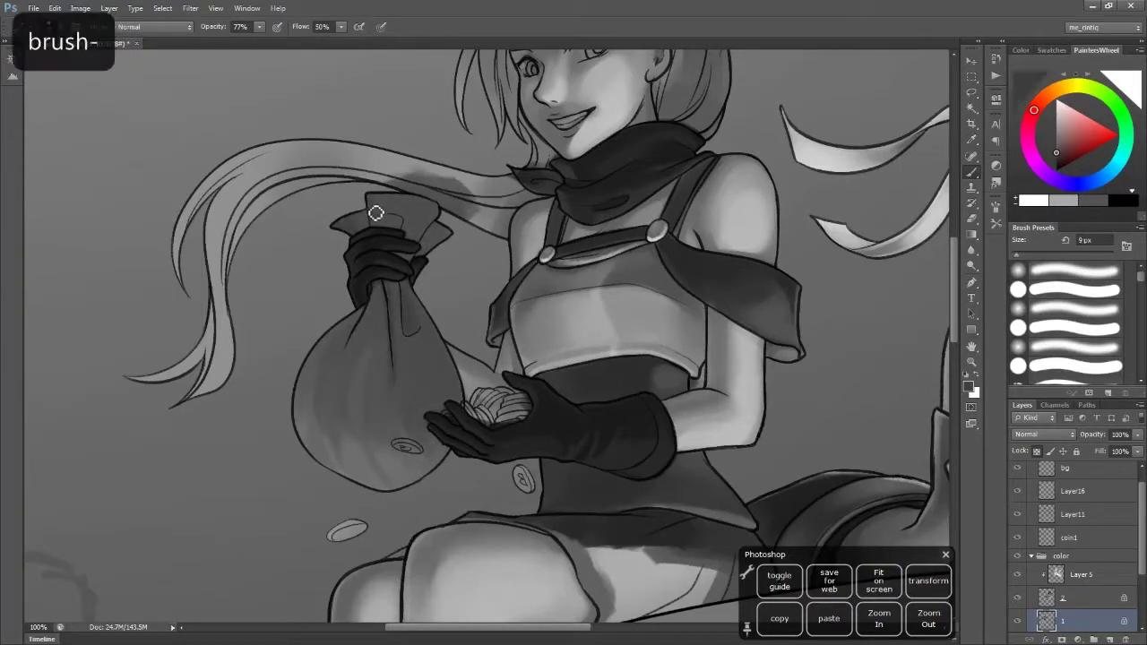
Mirror the canvas and refine the shading of the bag's ruffled opening with a small brush in a sampled dark grey
left_click(392, 244, "alt")
key("h")
key("bracketright")
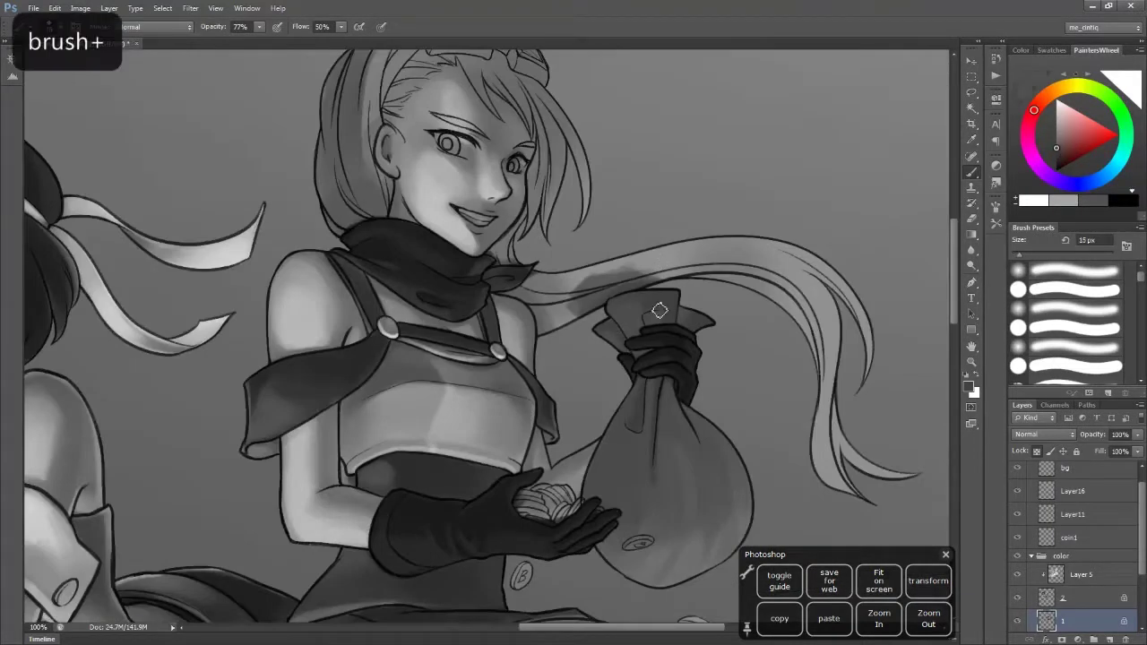
key("bracketleft")
left_click_drag(667, 329, 642, 236)
key("bracketright")
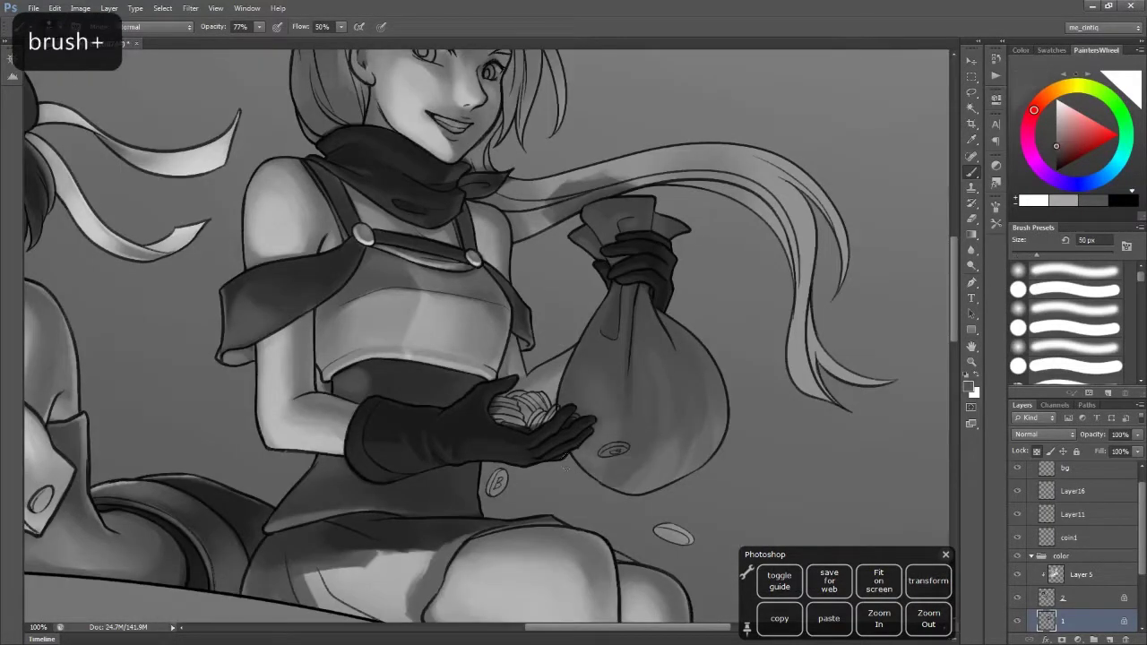
Deepen the shadows on the money bag's folds and outer side with long downward strokes
key("bracketleft")
key("bracketright")
key("bracketright")
key("bracketright")
left_click_drag(667, 318, 667, 400)
left_click_drag(703, 334, 703, 442)
key("bracketleft")
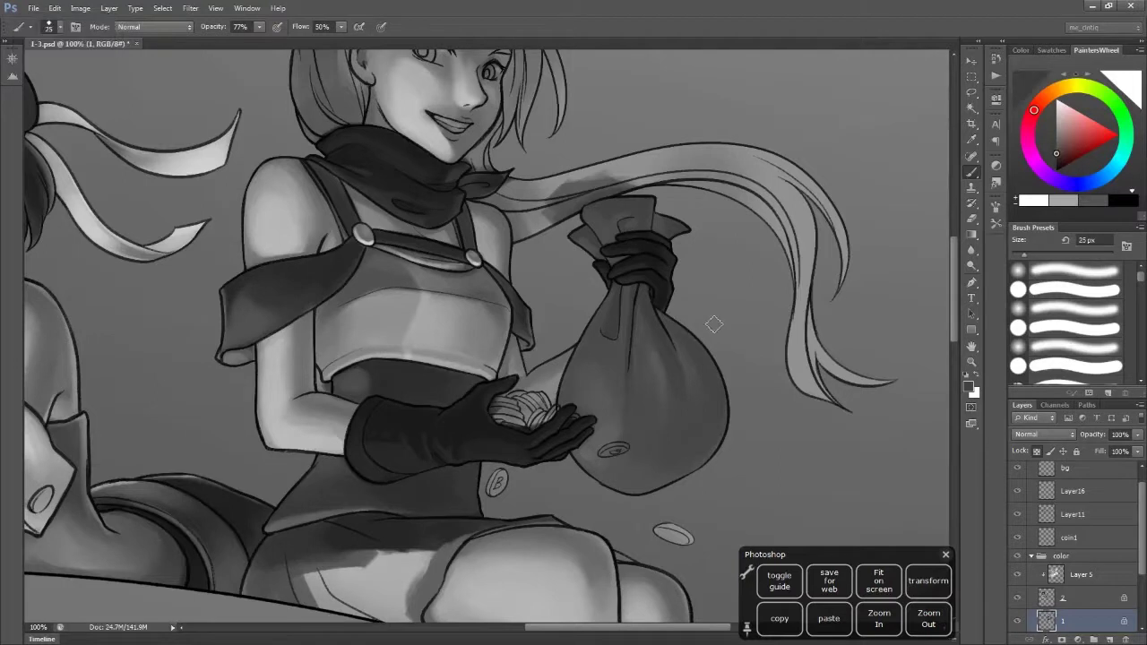
Blend a sampled mid grey into the side of the money bag nearest the open hand
left_click(598, 407, "alt")
key("bracketright")
key("bracketright")
key("bracketright")
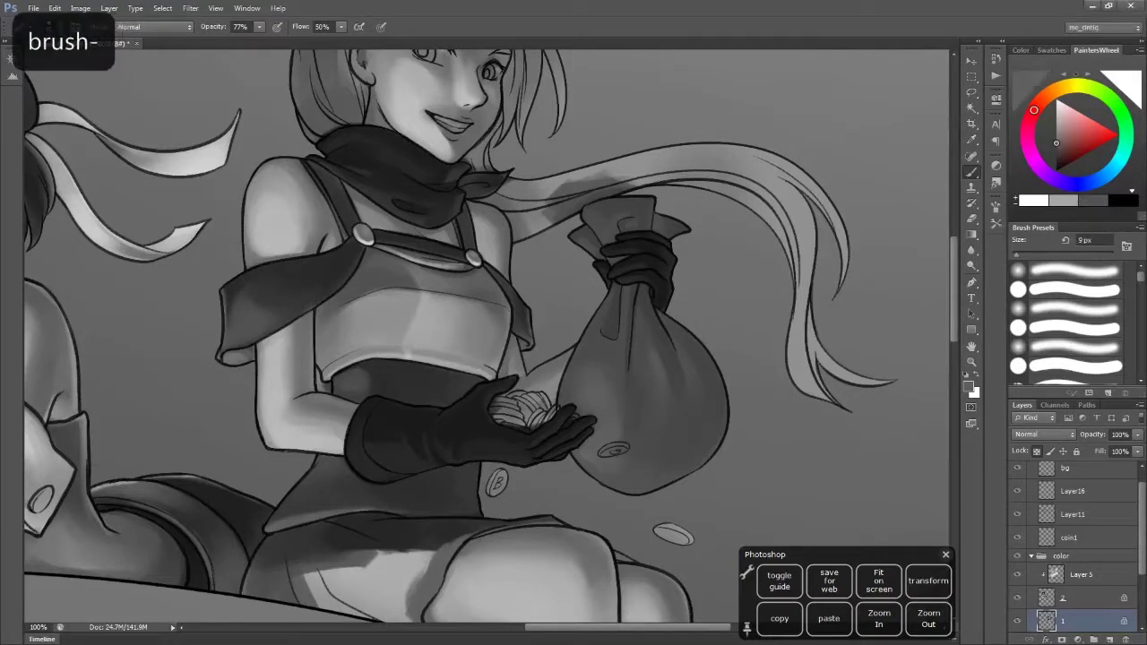
key("bracketright")
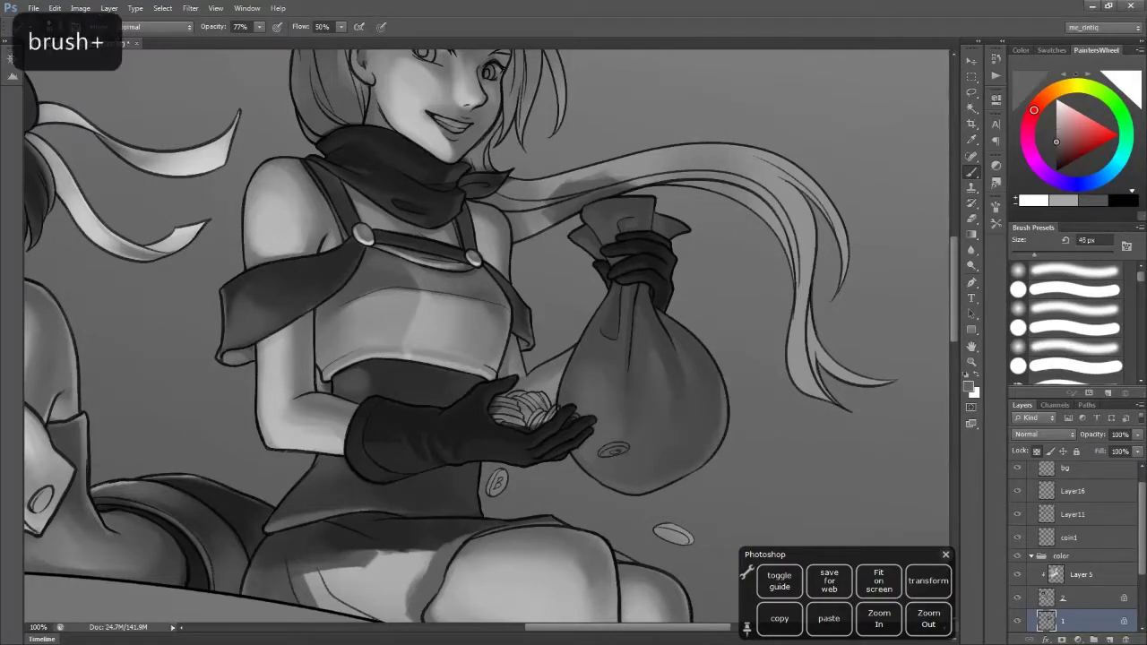
Darken the remaining light area of the ponytailed girl's shorts over the thigh with a brush up to 70 px
scroll(504, 303, "down", 1, "alt")
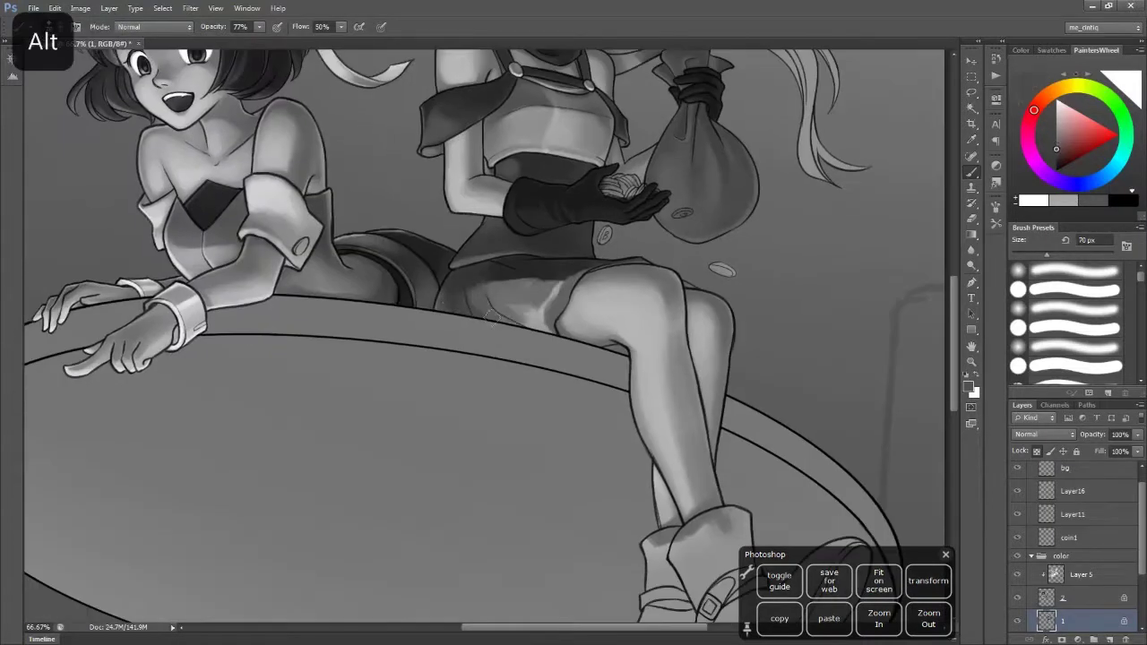
key("bracketleft")
key("bracketleft")
key("bracketleft")
key("bracketleft")
key("bracketleft")
key("bracketright")
key("bracketright")
key("bracketright")
key("bracketright")
key("bracketright")
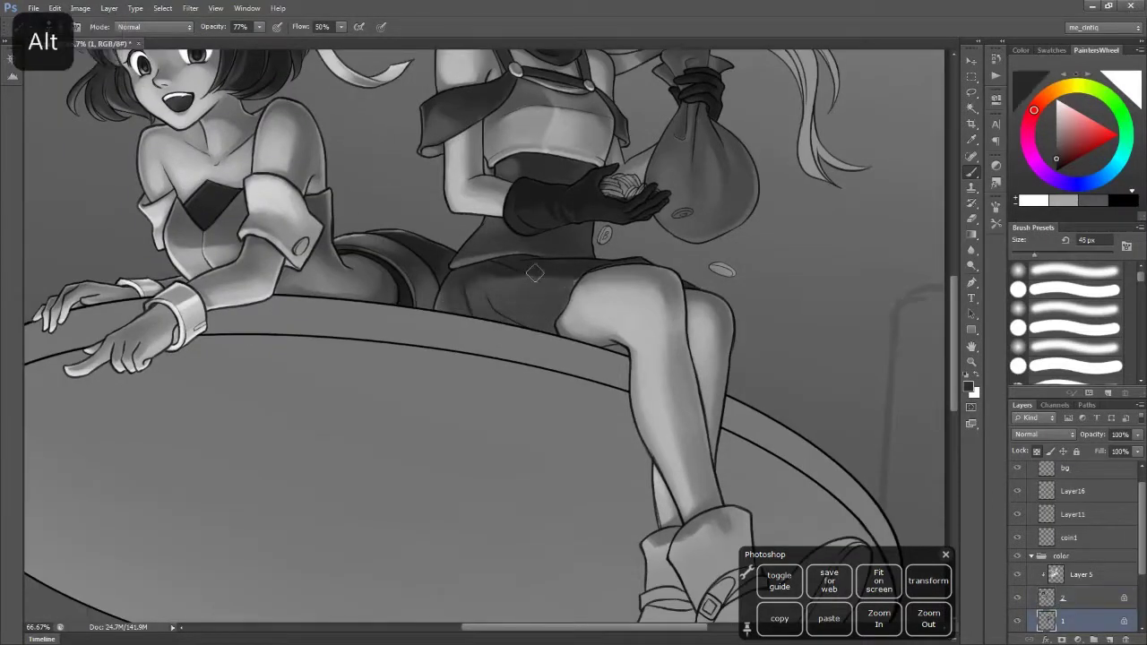
Set the brush opacity to 94% and fill the near boot's shaft and foot with very dark grey
key("9")
key("4")
scroll(502, 358, "down", 1, "alt")
mouse_move(524, 349)
left_mouse_down()
mouse_move(536, 468)
mouse_move(551, 439)
left_mouse_up()
key("bracketleft")
key("bracketleft")
key("bracketleft")
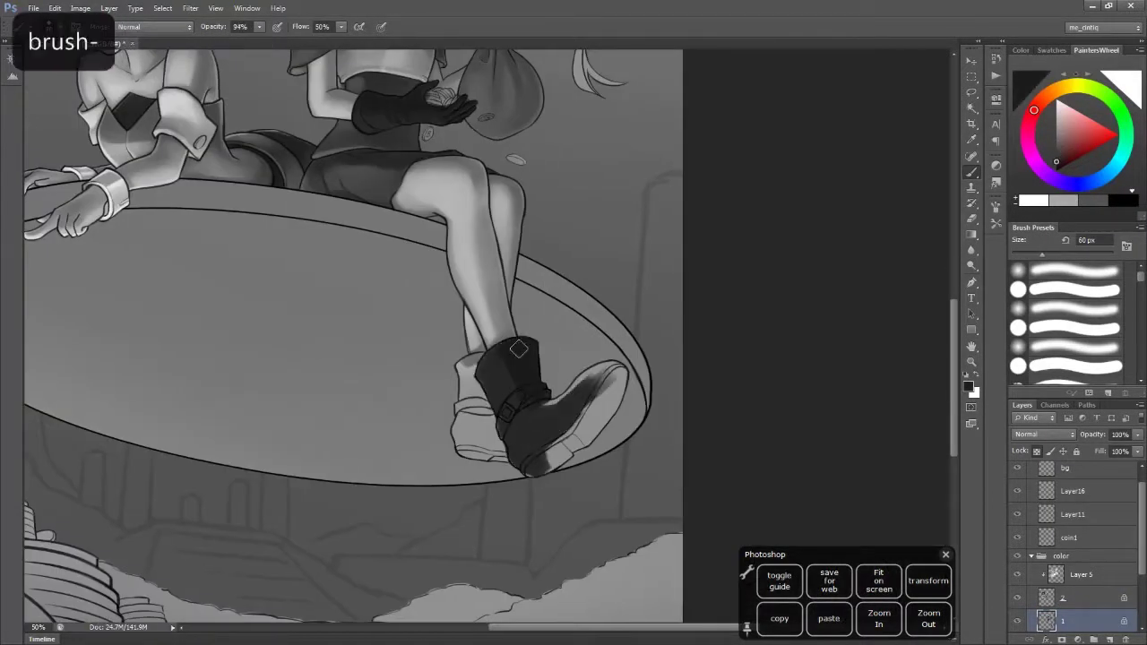
Extend the near boot's dark tone along the upper to the toe tip
left_click(538, 386, "alt")
left_click_drag(538, 386, 619, 376)
key("bracketleft")
key("bracketleft")
key("bracketleft")
Fill the far boot's foot and shaft with dark grey using a sampled tone
left_click_drag(466, 394, 497, 457)
left_click(475, 376, "alt")
left_click_drag(475, 358, 483, 398)
key("bracketright")
key("bracketright")
key("bracketright")
key("bracketright")
key("bracketright")
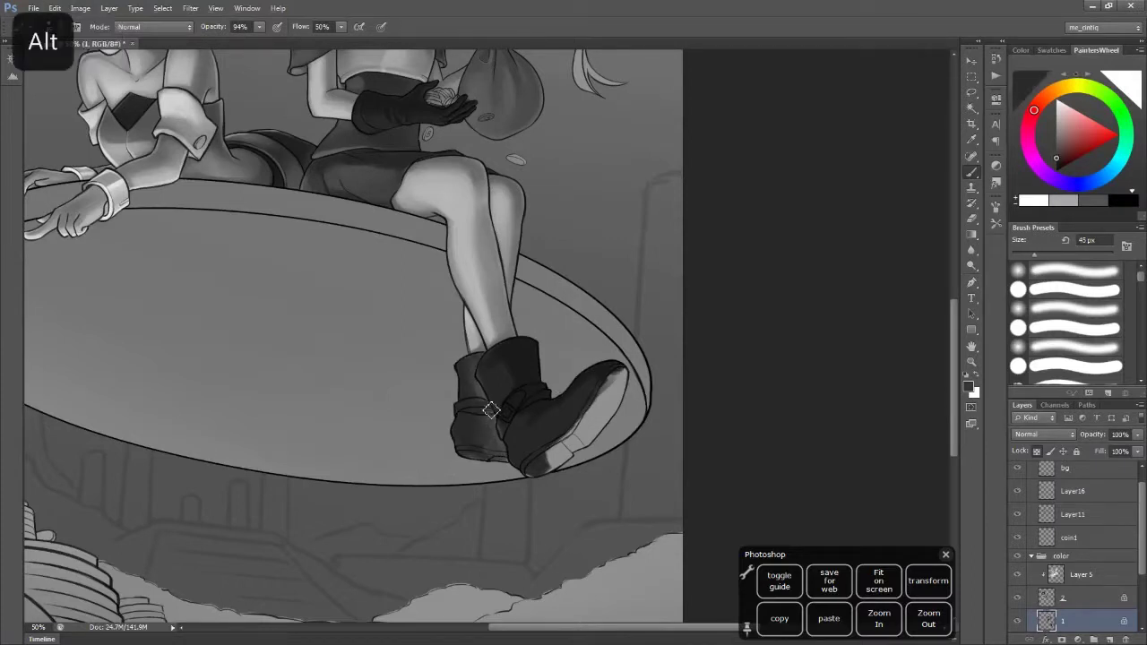
Shade the folds and cuffs of both boots with sampled dark greys, using a 20 to 40 px brush
left_click(881, 617)
key("ctrl+z")
key("bracketleft")
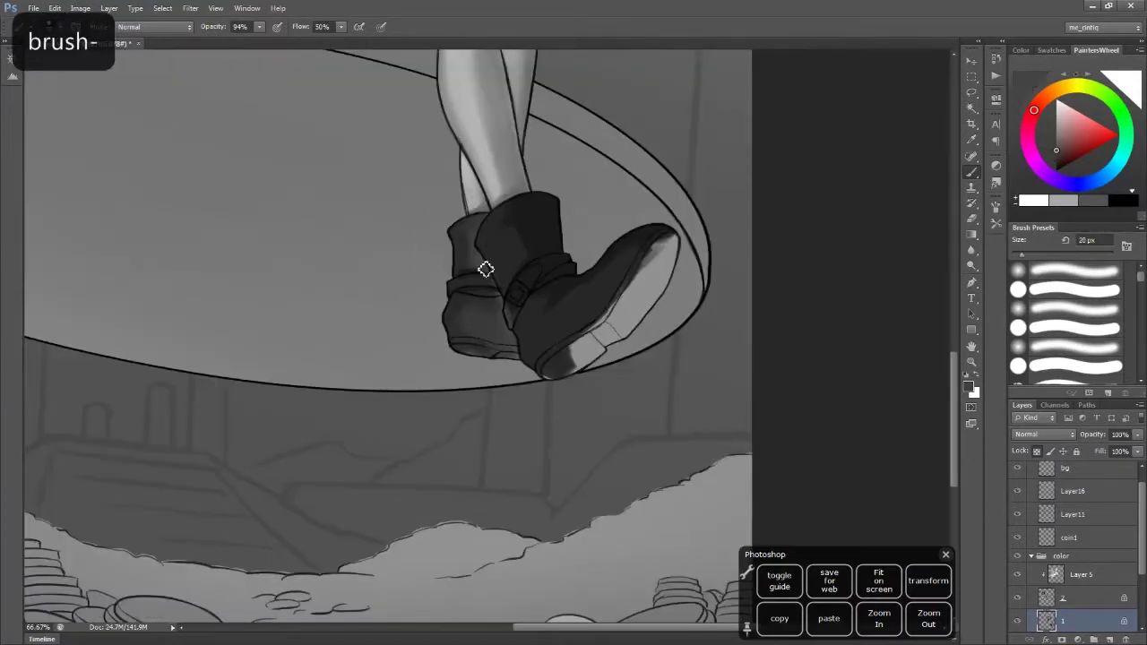
left_click(465, 243, "alt")
left_click(511, 334, "alt")
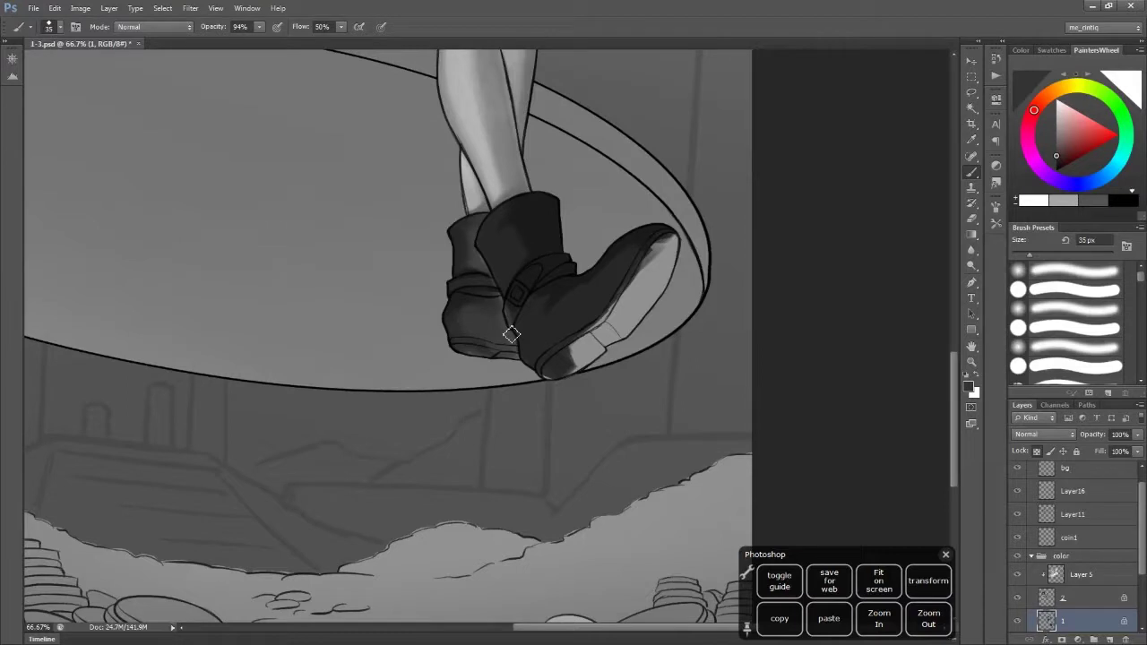
left_click(469, 324, "alt")
left_click(537, 257, "alt")
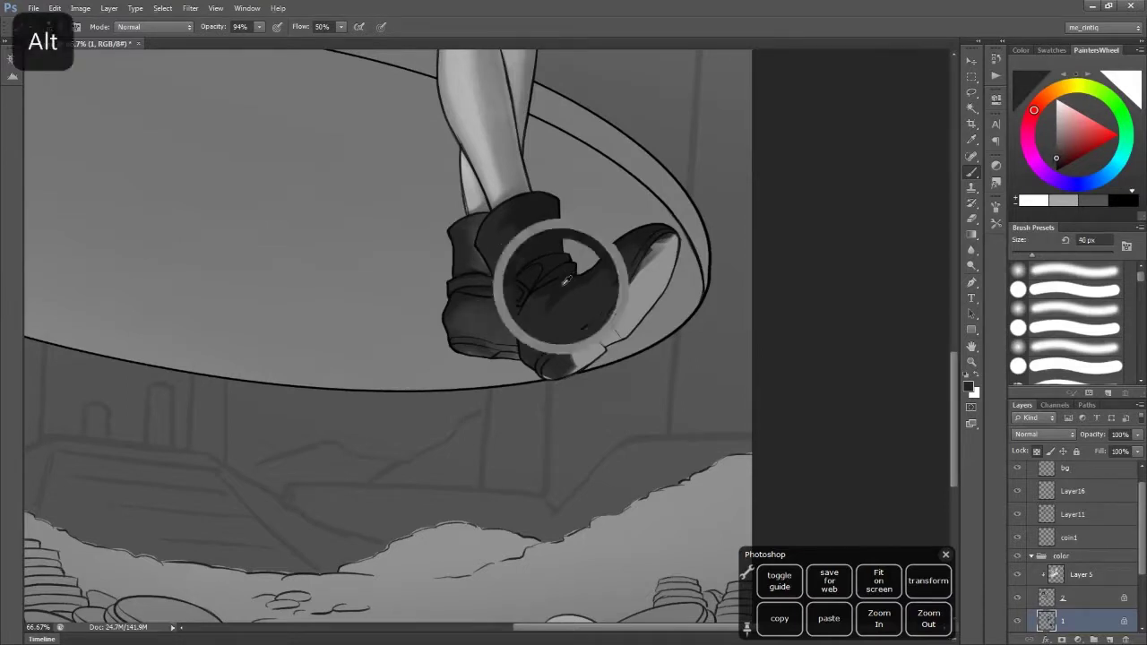
key("bracketleft")
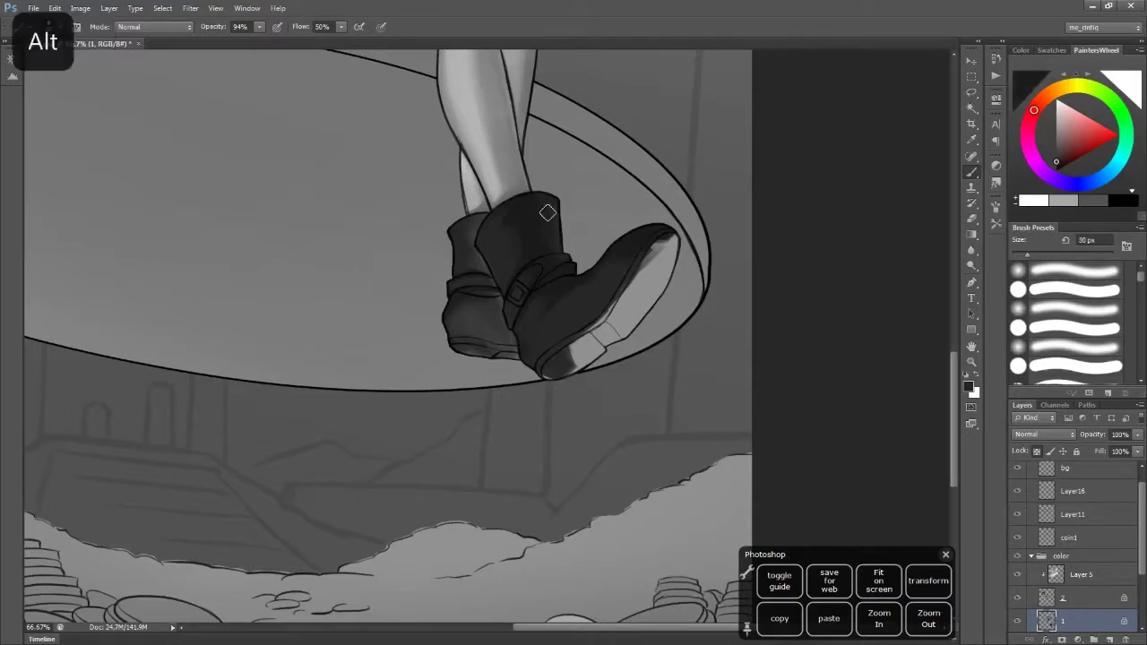
Fill the near boot's sole and heel with mid-dark grey and brush a lighter tone along the sole
key("h")
key("bracketright")
key("bracketright")
mouse_move(549, 387)
left_mouse_down()
mouse_move(605, 356)
mouse_move(664, 260)
mouse_move(583, 381)
left_mouse_up()
key("bracketleft")
key("bracketright")
key("bracketright")
key("bracketright")
key("bracketright")
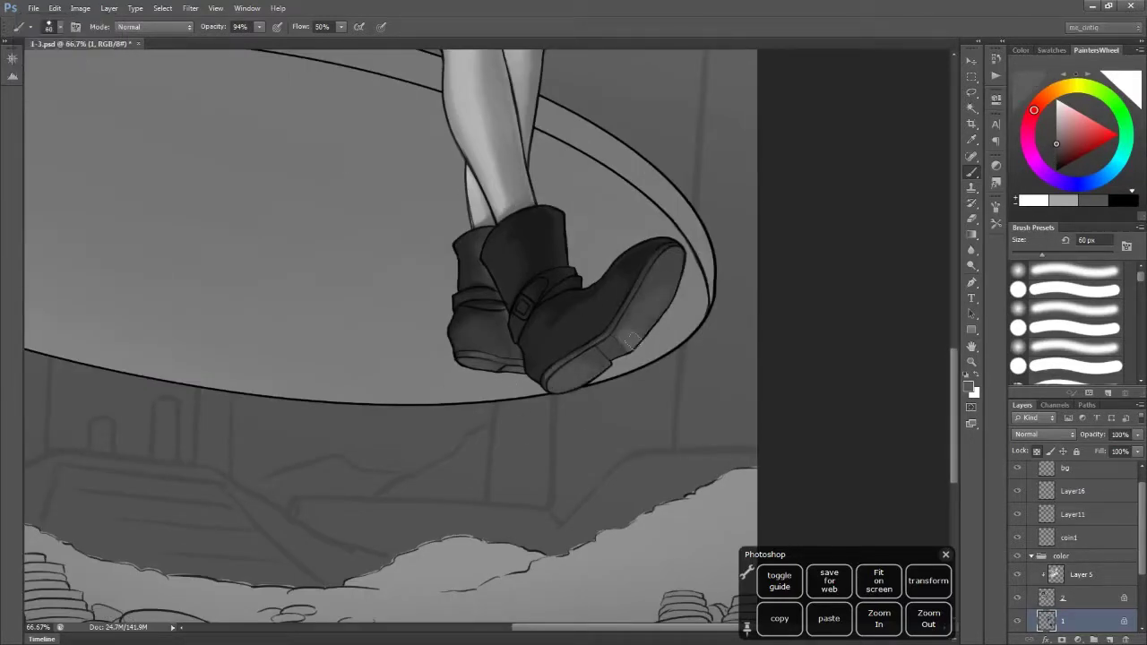
left_click(622, 340, "alt")
left_click_drag(621, 340, 663, 287)
Refine the straps, buckle and creases of both boots in sampled dark greys with a small brush
left_click(583, 276, "alt")
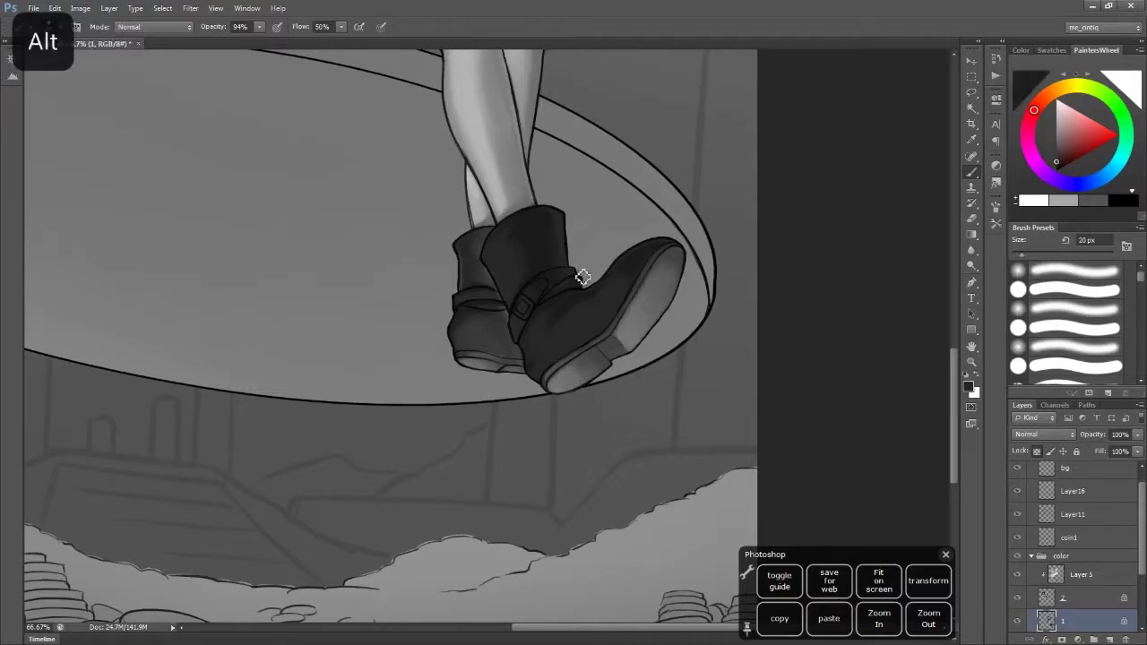
key("bracketleft")
key("bracketleft")
key("bracketleft")
key("bracketleft")
key("bracketleft")
key("bracketleft")
key("bracketleft")
key("bracketleft")
key("bracketleft")
left_click(461, 317, "alt")
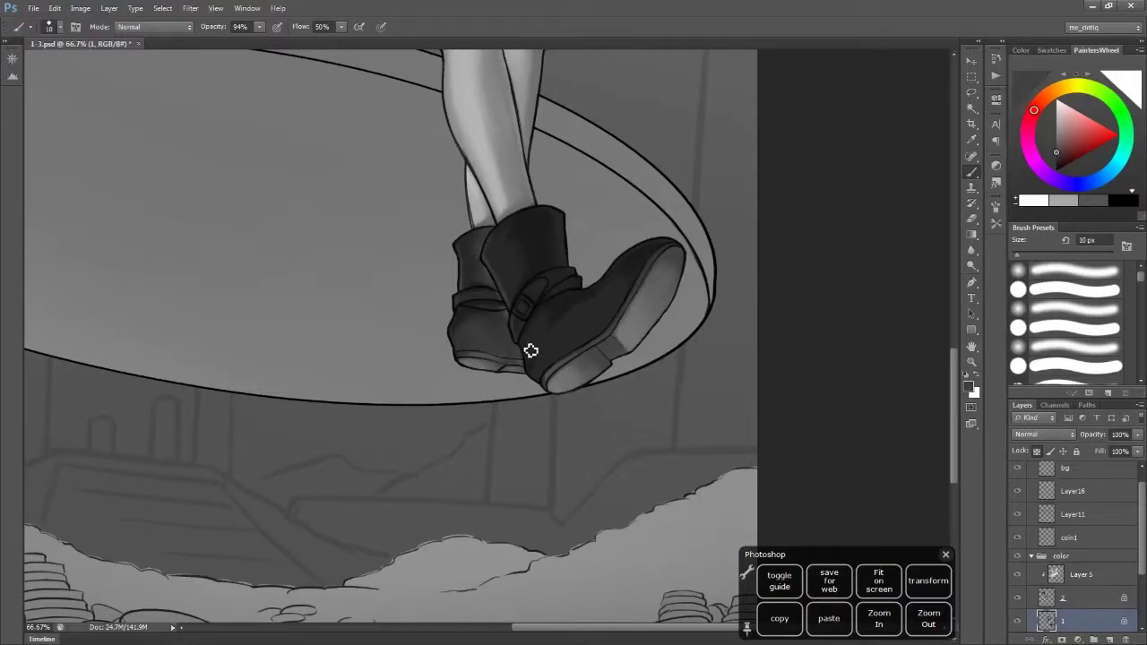
left_click(512, 308, "alt")
key("bracketright")
Touch up the light tones around the ponytailed girl's nose and mouth using sampled skin greys and a 10 to 20 px brush
key("ctrl+minus")
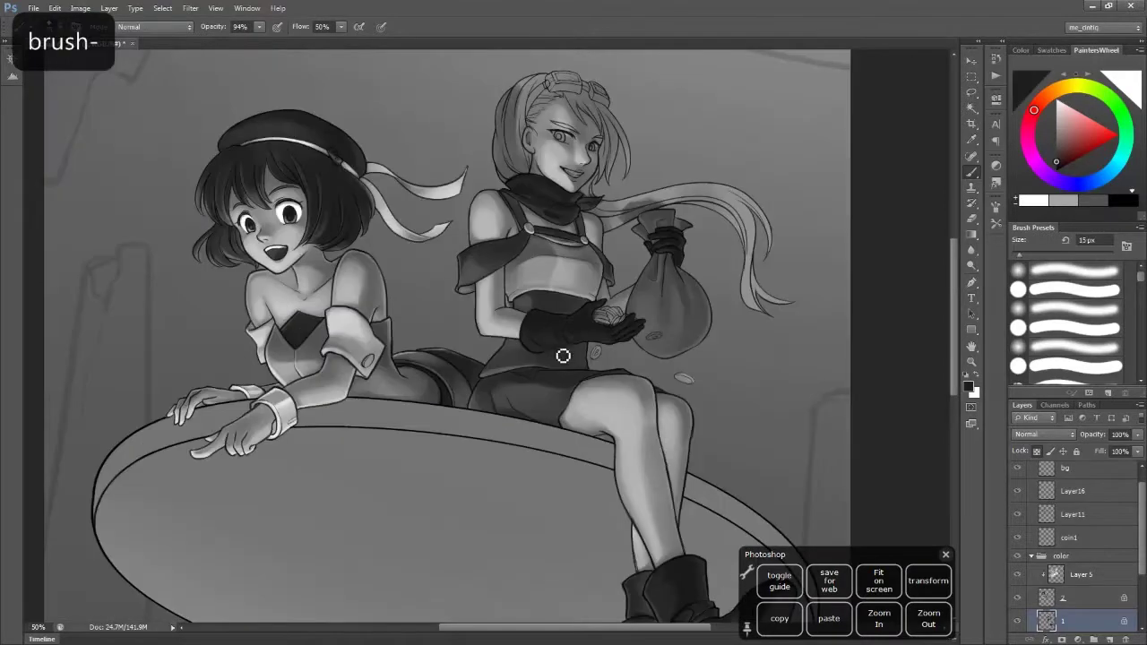
key("ctrl+plus")
key("bracketleft")
left_click(721, 235, "alt")
key("bracketright")
key("bracketright")
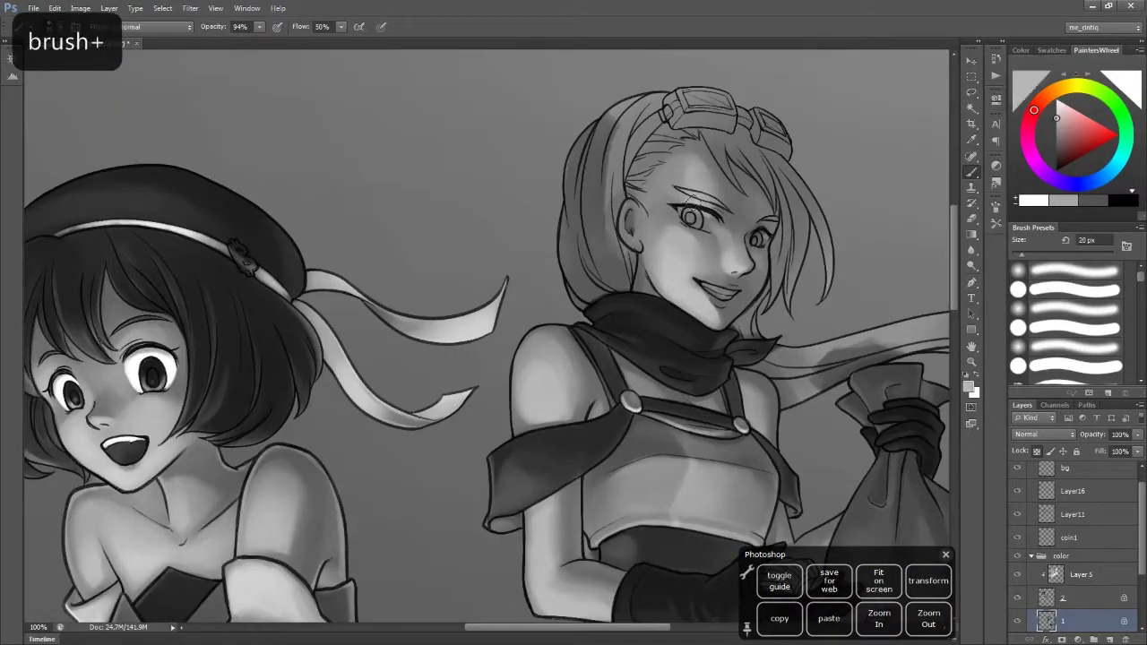
left_click(722, 231, "alt")
left_click_drag(736, 273, 665, 262)
key("bracketleft")
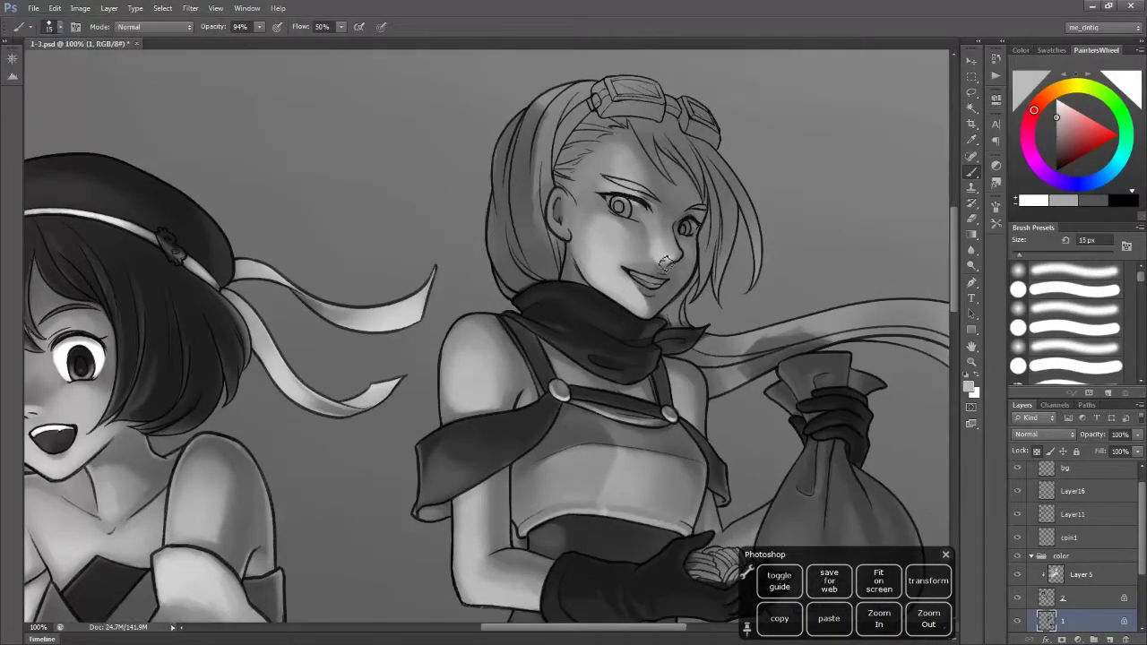
key("bracketleft")
key("bracketleft")
left_click(663, 265, "alt")
Mirror the canvas back and refine the shading of the ponytailed girl's nose and cheek with sampled greys
key("h")
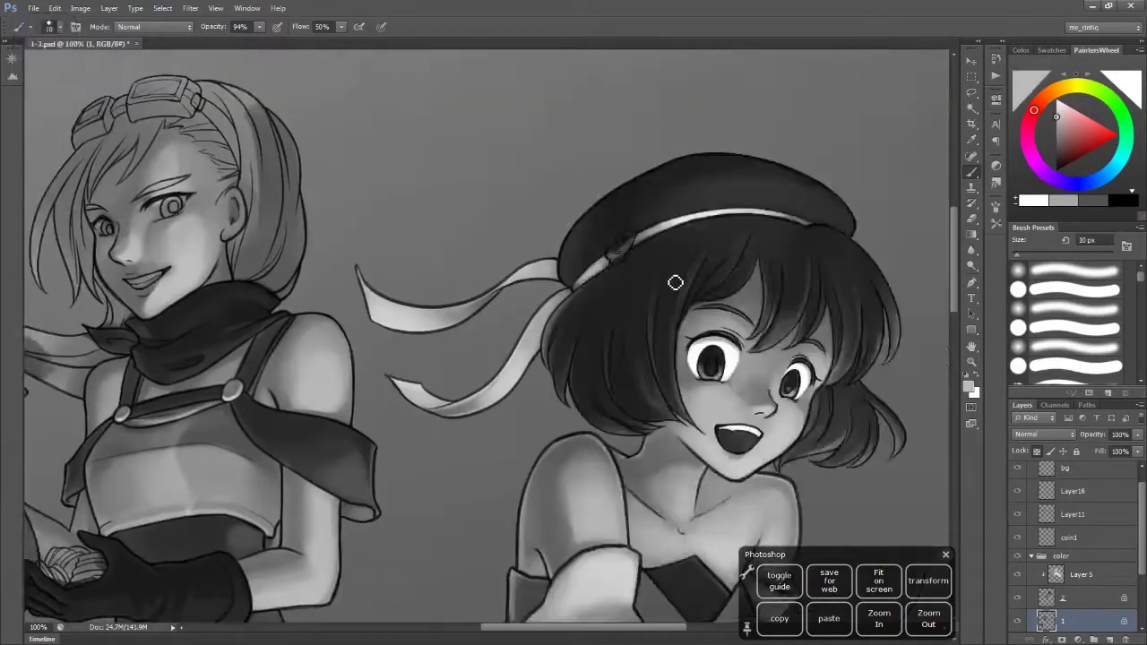
left_click_drag(157, 215, 488, 255)
left_click(491, 258, "alt")
key("bracketright")
left_click(492, 258, "alt")
left_click(497, 244, "alt")
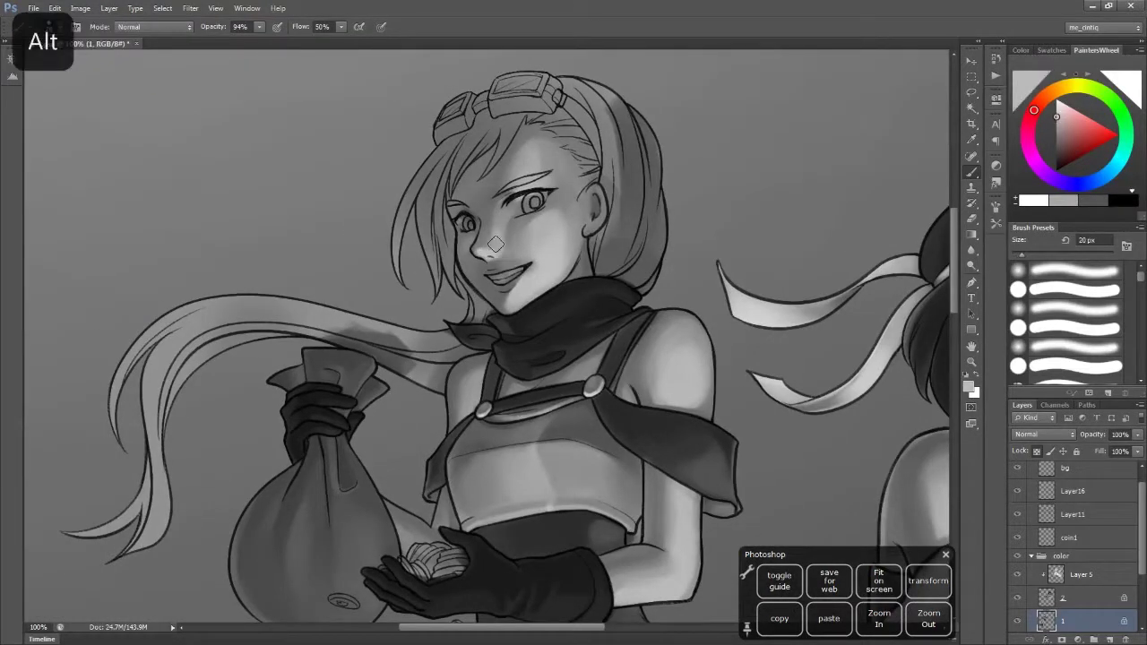
left_click(496, 247, "alt")
key("bracketleft")
left_click(472, 237, "alt")
left_click(458, 213, "alt")
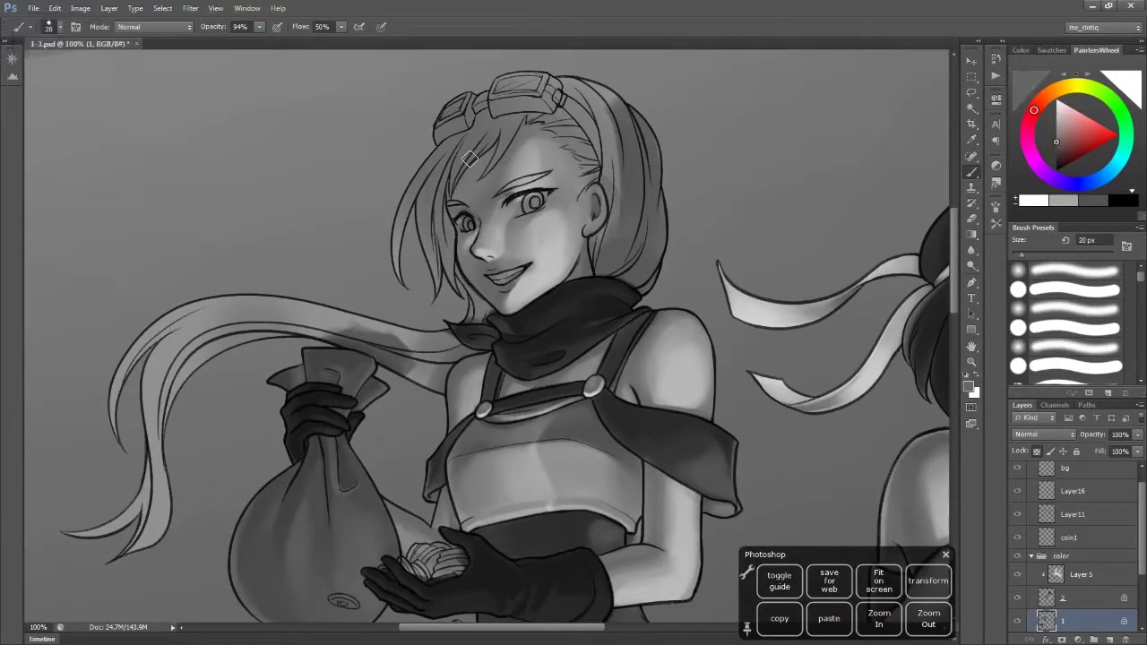
Refine the soft shading of the ponytailed girl's face and cheek with sampled greys and a 25 to 50 px brush
key("bracketright")
key("bracketright")
key("bracketright")
key("bracketright")
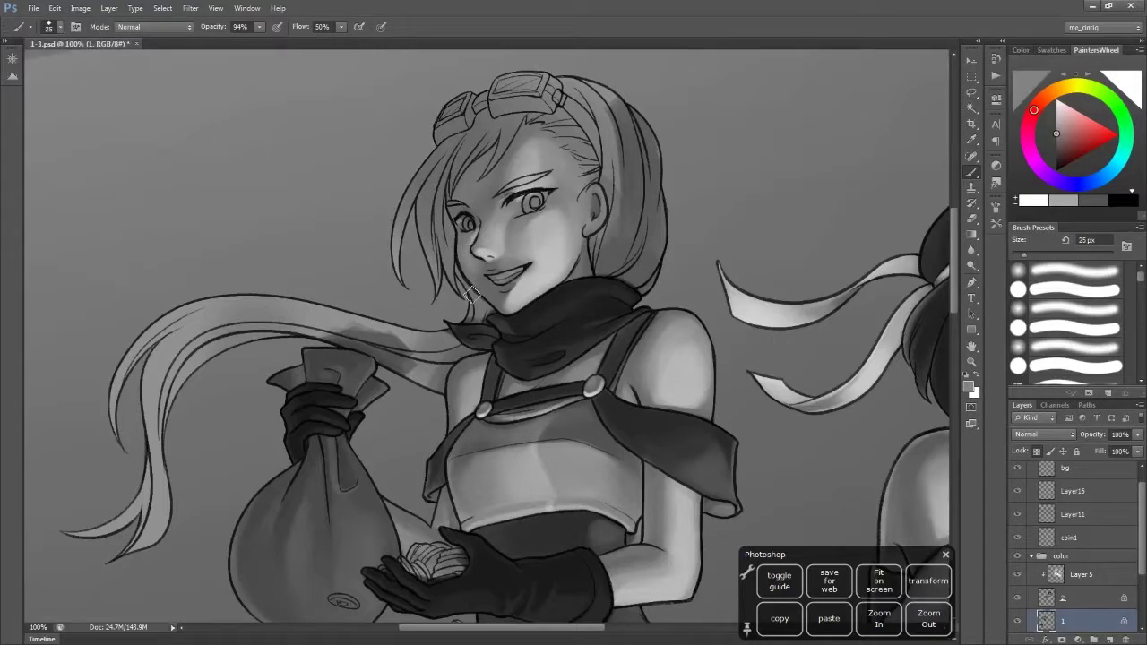
key("bracketright")
left_click(498, 261, "alt")
key("bracketright")
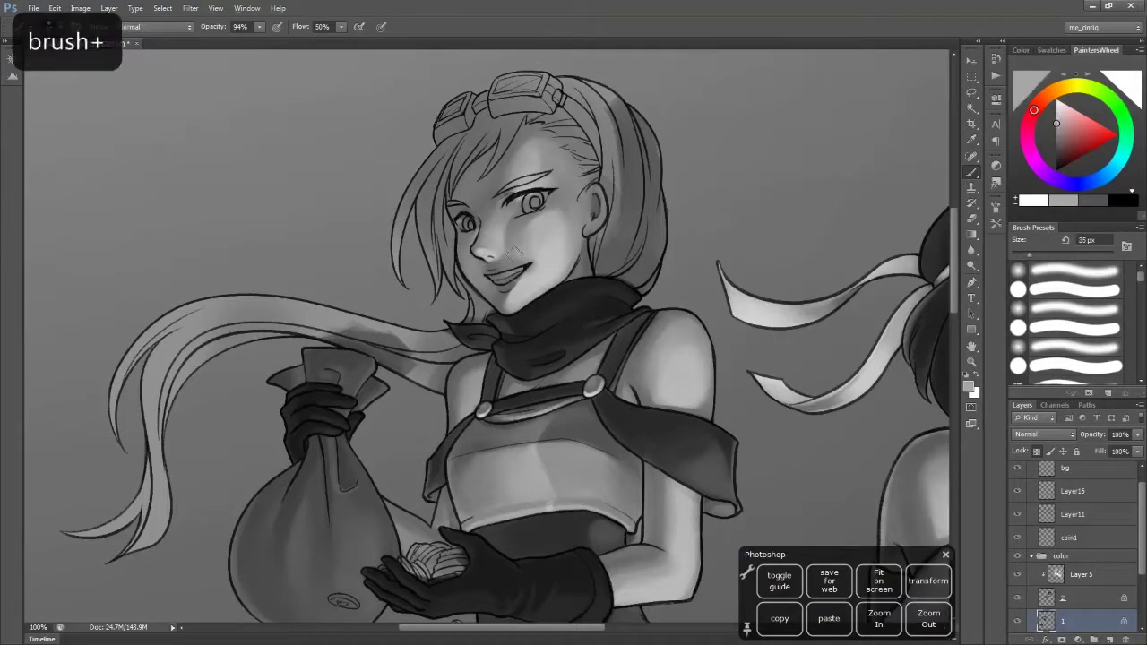
left_click(531, 218, "alt")
key("bracketright")
key("bracketright")
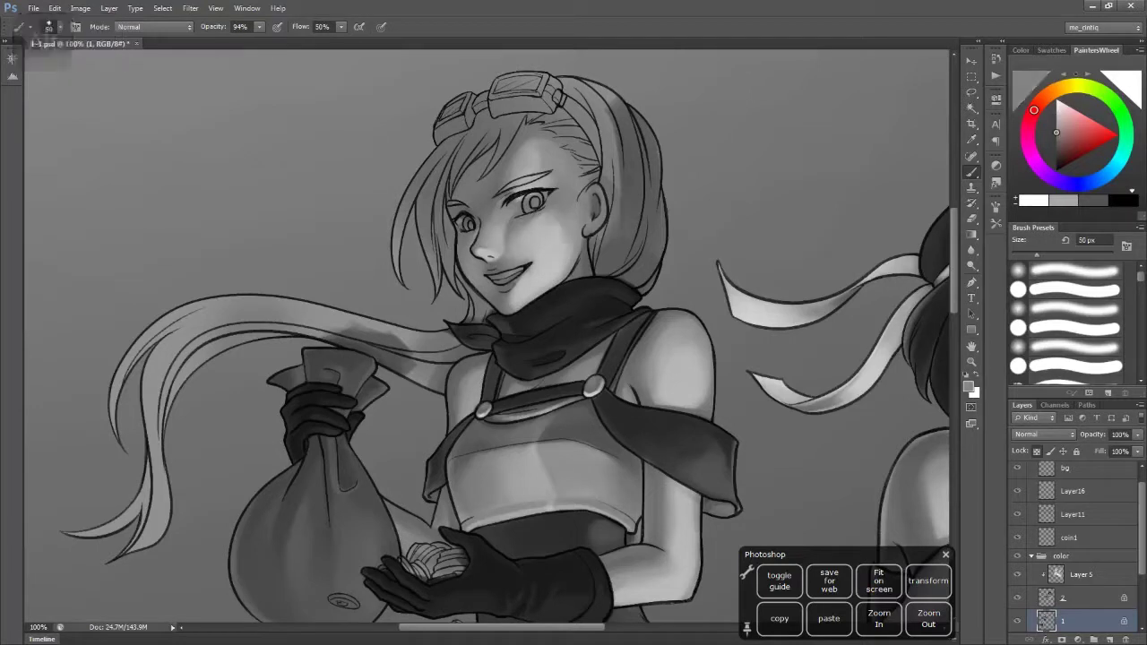
left_click(556, 239, "alt")
mouse_move(564, 218)
left_mouse_down()
mouse_move(596, 179)
mouse_move(507, 222)
left_mouse_up()
Mirror the canvas and darken the ponytailed girl's hair, fringe and ponytail with mid-dark grey using a 35 to 40 px brush
key("bracketleft")
key("bracketleft")
key("bracketleft")
key("bracketleft")
key("bracketleft")
key("bracketleft")
key("bracketright")
key("bracketright")
key("bracketright")
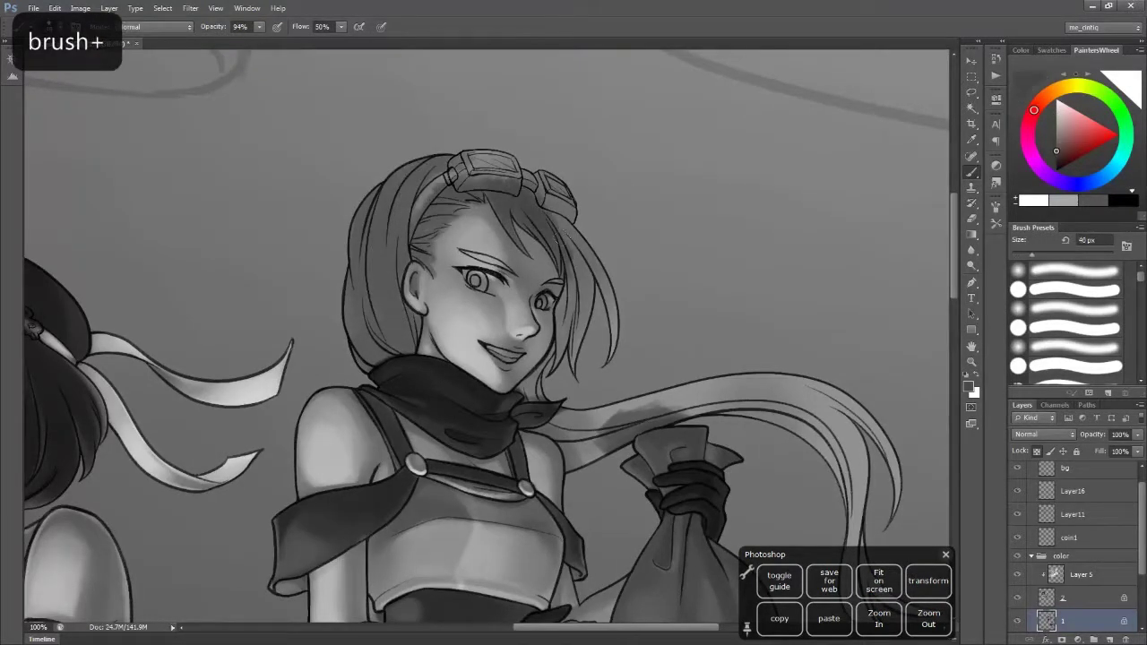
left_click(556, 421, "alt")
key("ctrl+z")
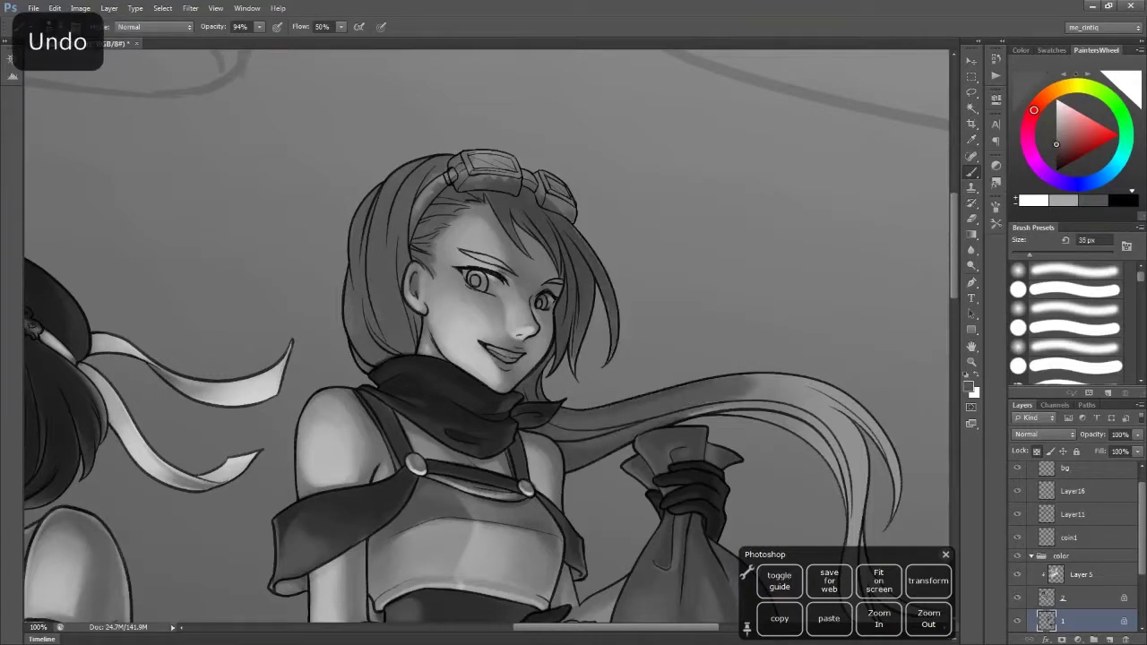
Shade the strands of the ponytailed girl's hair and ponytail with sampled dark greys, save the file and check the drawing mirrored
scroll(491, 336, "down", 1)
left_click(524, 383, "alt")
key("bracketleft")
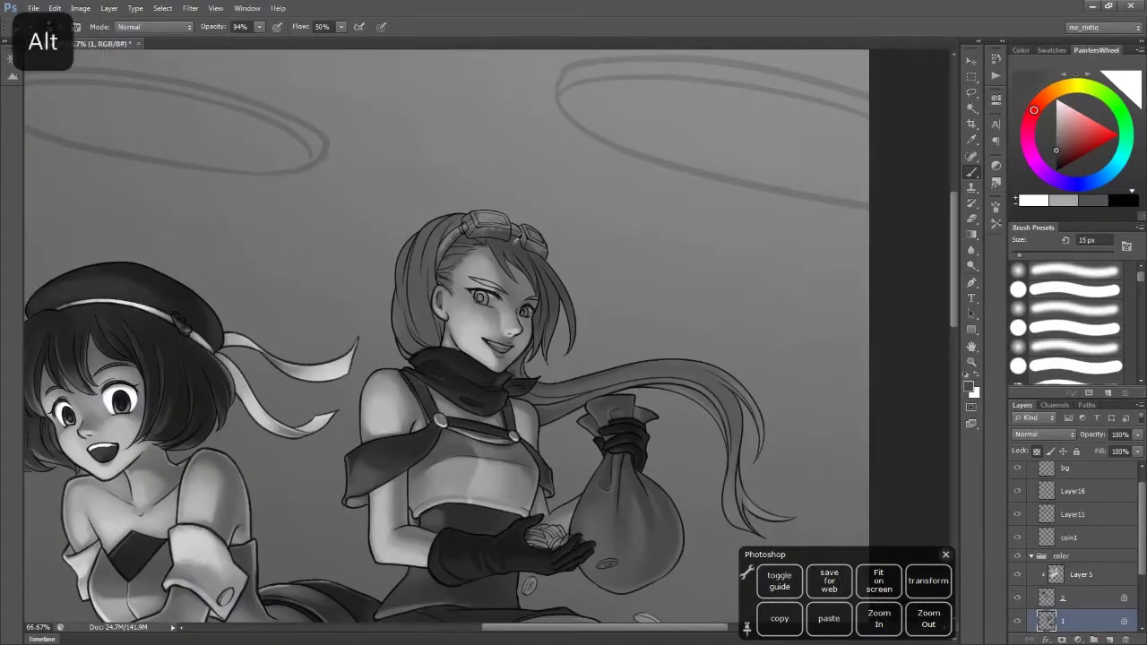
key("bracketright")
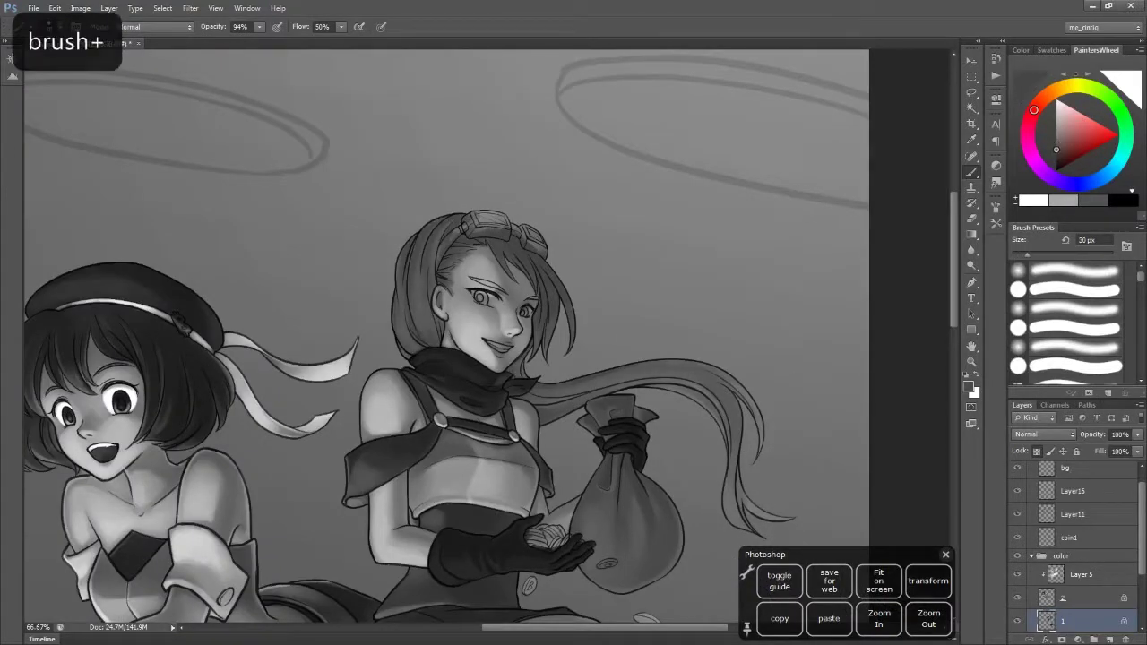
key("bracketleft")
key("ctrl+s")
key("ctrl+z")
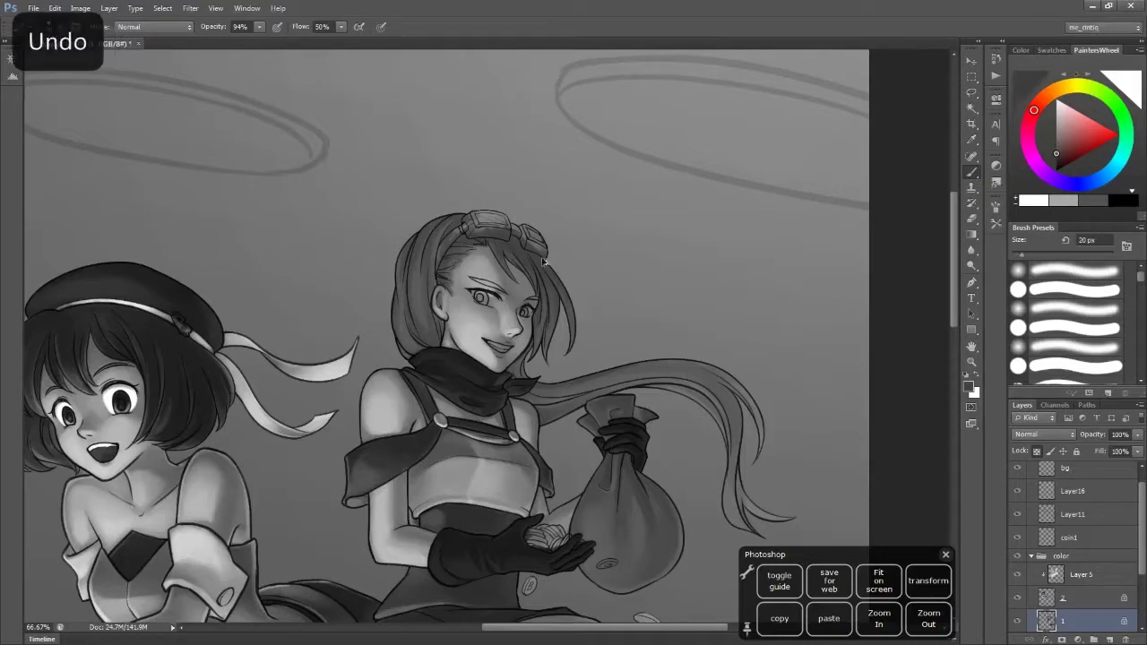
key("h")
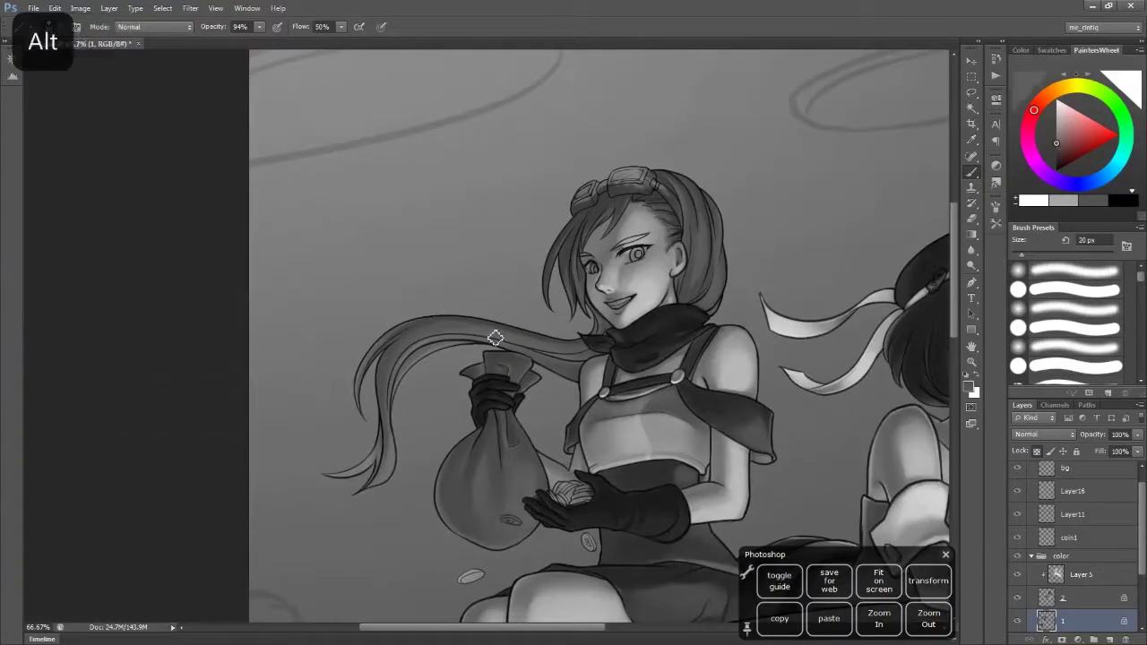
key("h")
left_click_drag(447, 283, 330, 256)
scroll(373, 337, "left", 3)
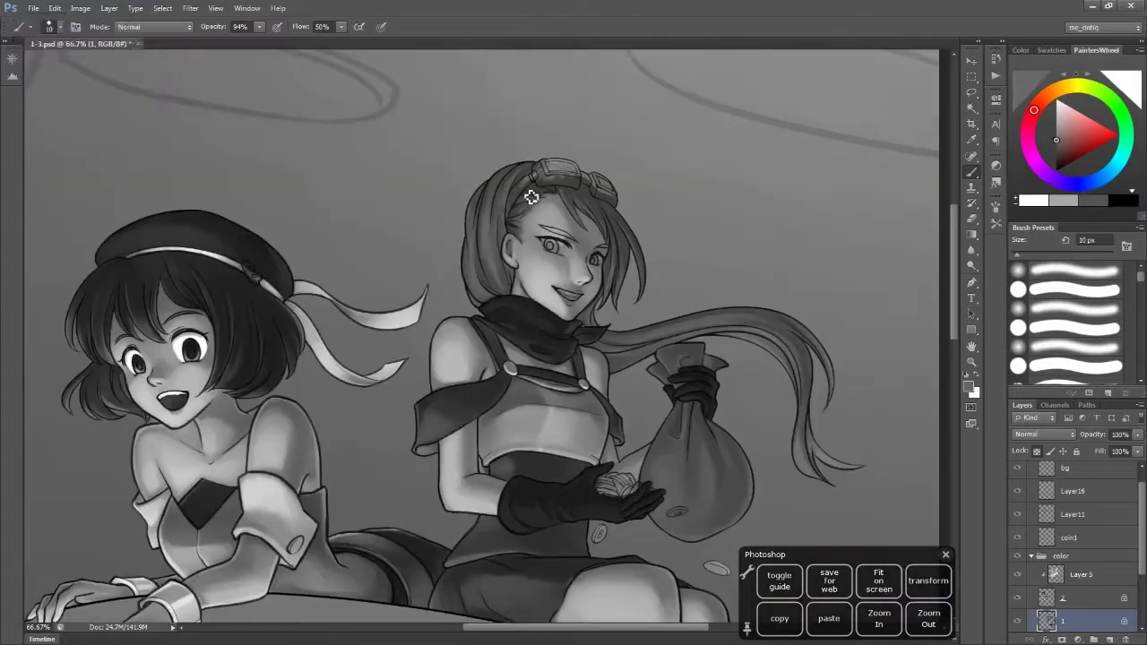
Darken the goggle frames, strap and hairline with sampled dark greys using a 6 to 15 px brush, and save the file
scroll(372, 336, "down", 3)
scroll(372, 337, "up", 5)
key("bracketleft")
key("bracketleft")
key("ctrl+z")
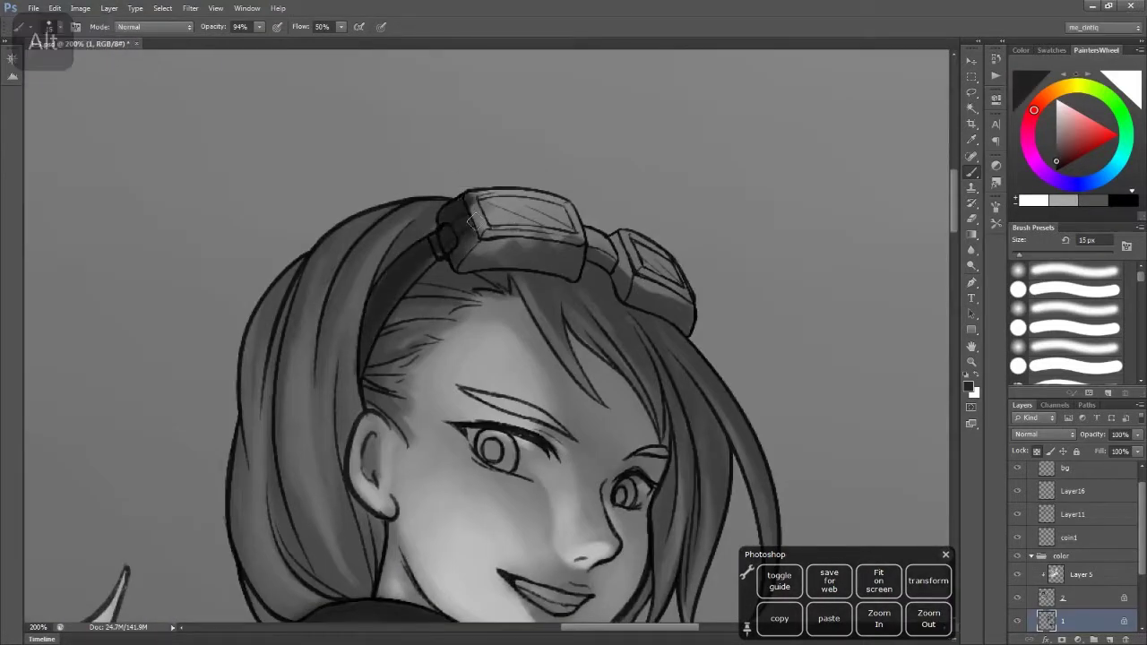
left_click_drag(414, 398, 353, 387)
key("ctrl+s")
key("bracketleft")
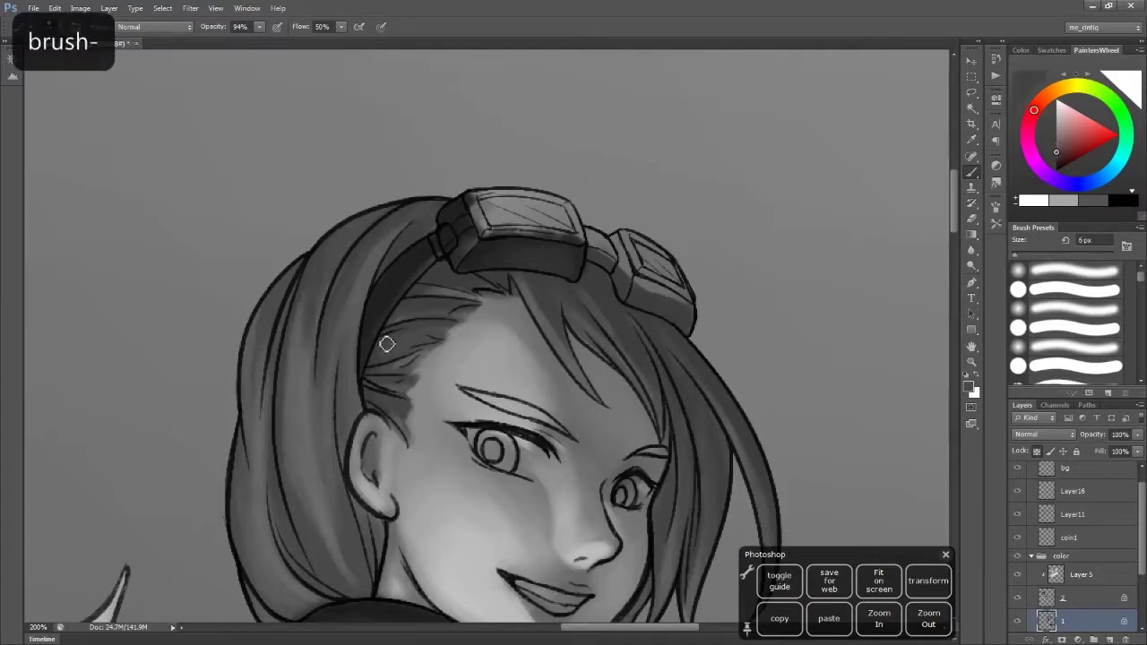
left_click(600, 259, "alt")
key("bracketleft")
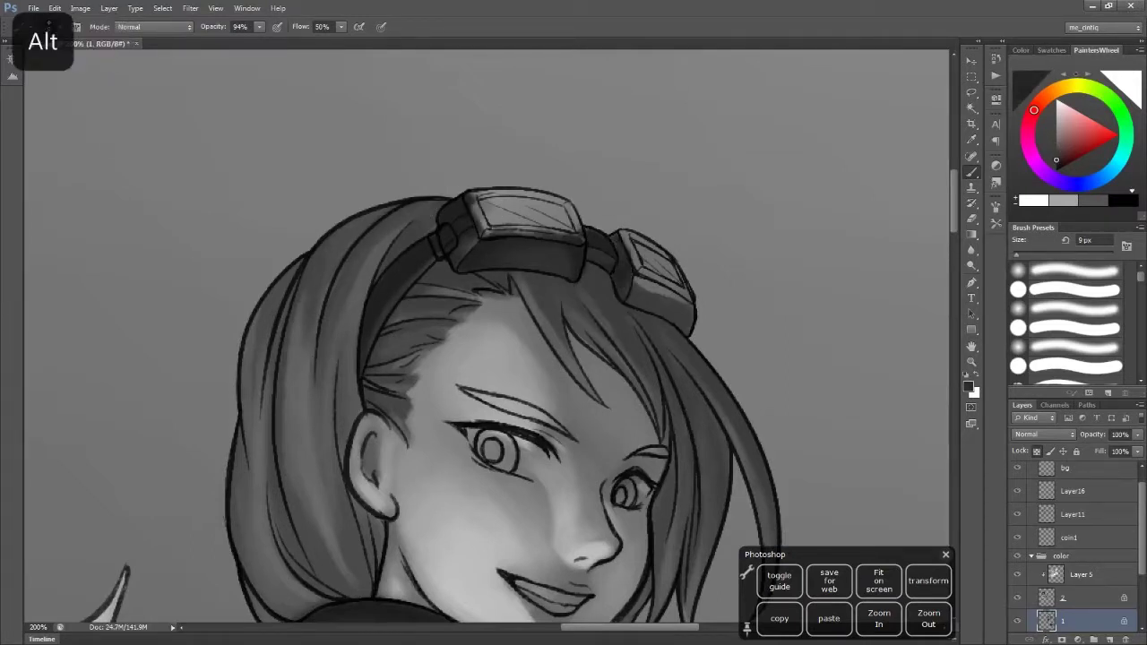
left_click(673, 306, "alt")
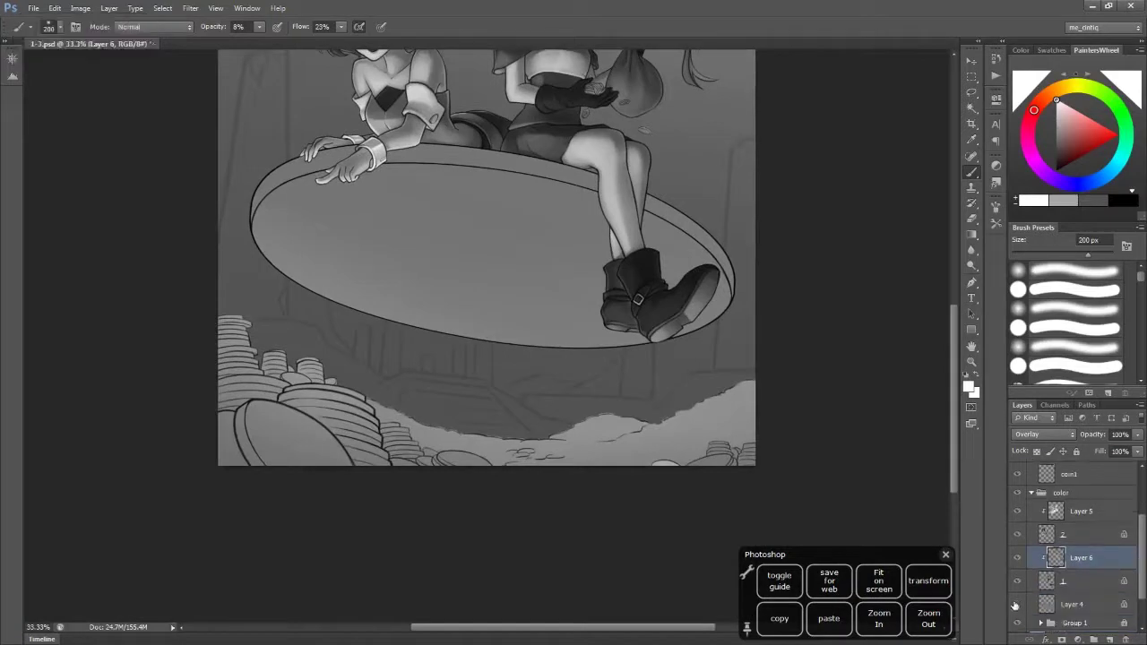
Select the bg1 layer and begin shading the large foreground coin with dark grey using a 52% opacity brush
scroll(1088, 574, "down", 2)
left_click(1089, 575)
left_click(996, 224)
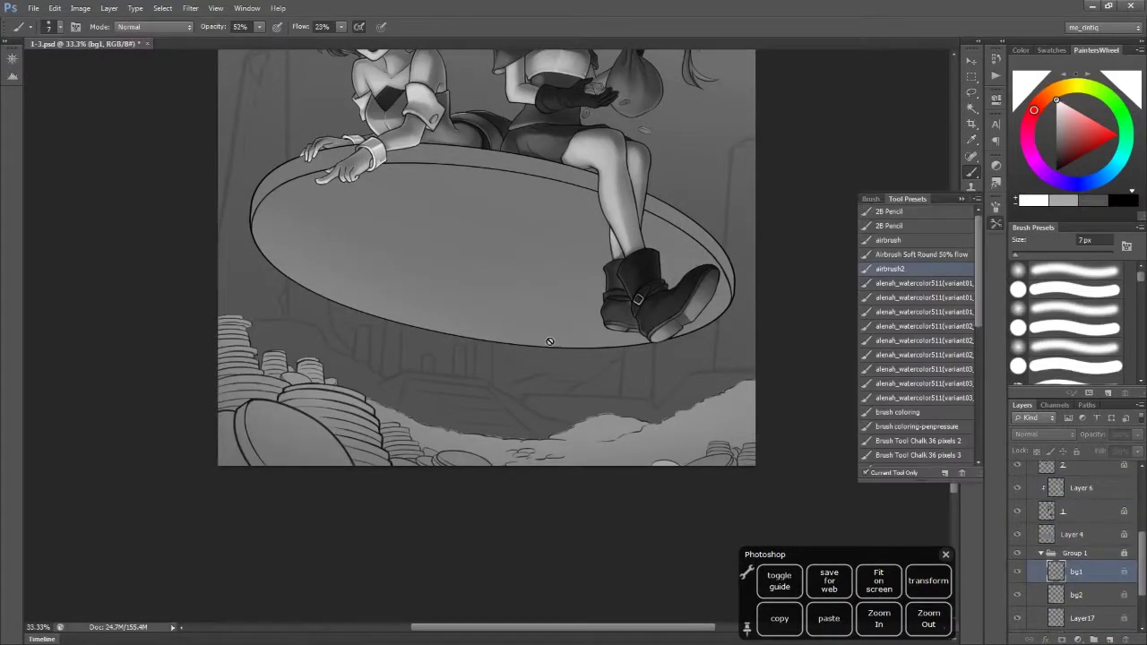
left_click(1081, 618)
key("b")
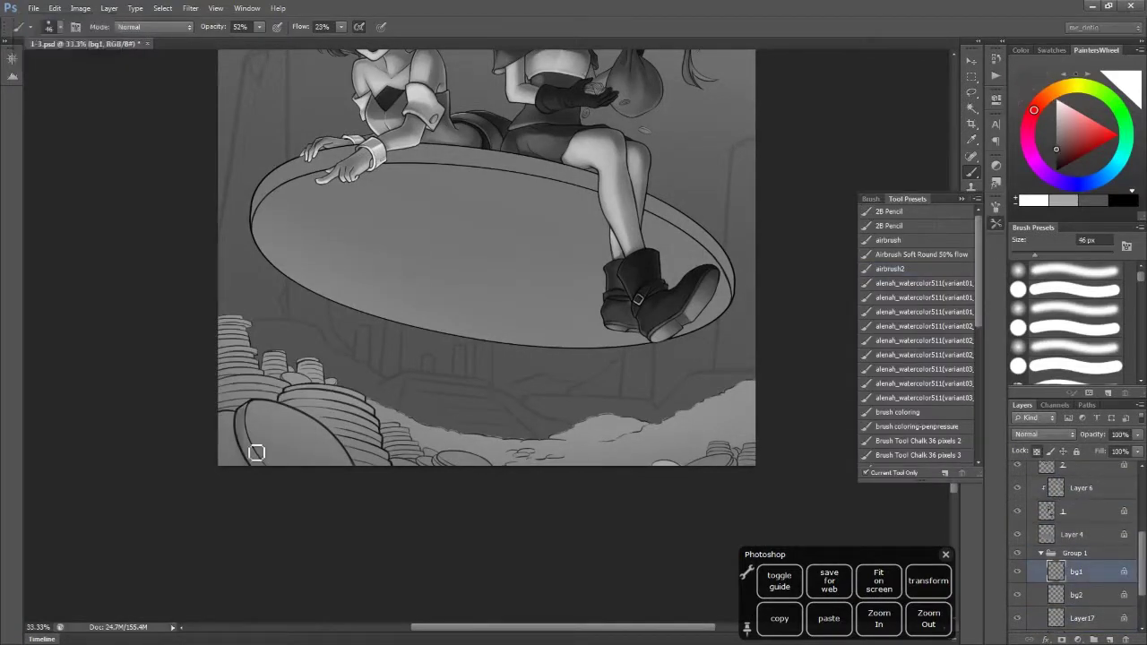
left_click(1075, 571)
key("bracketright")
key("bracketright")
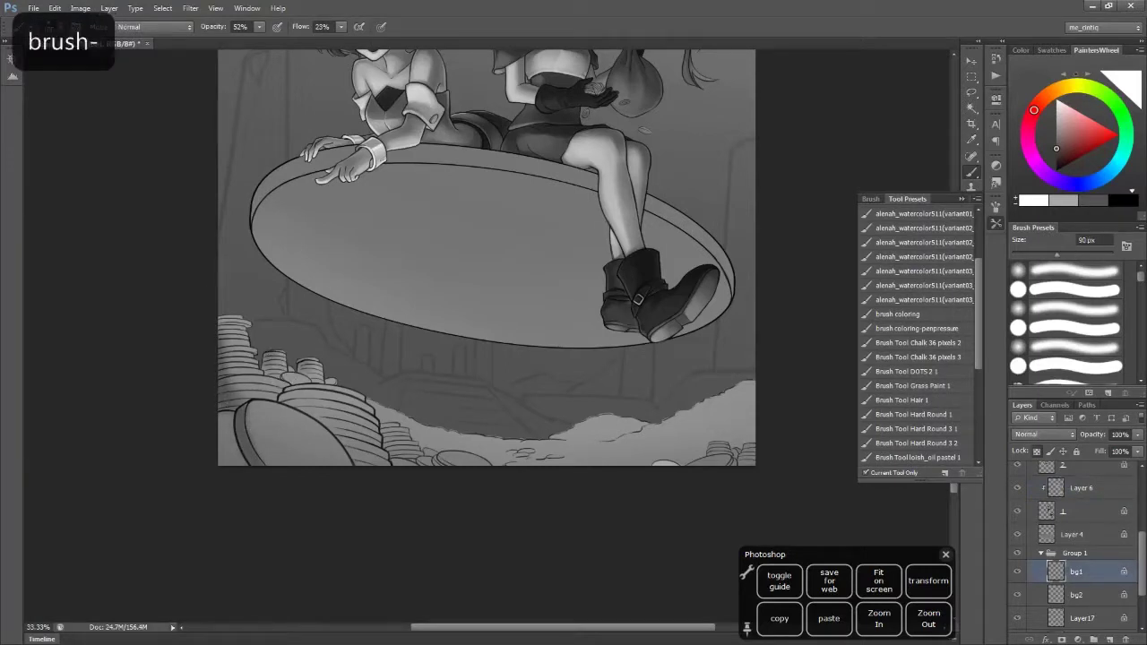
key("ctrl+z")
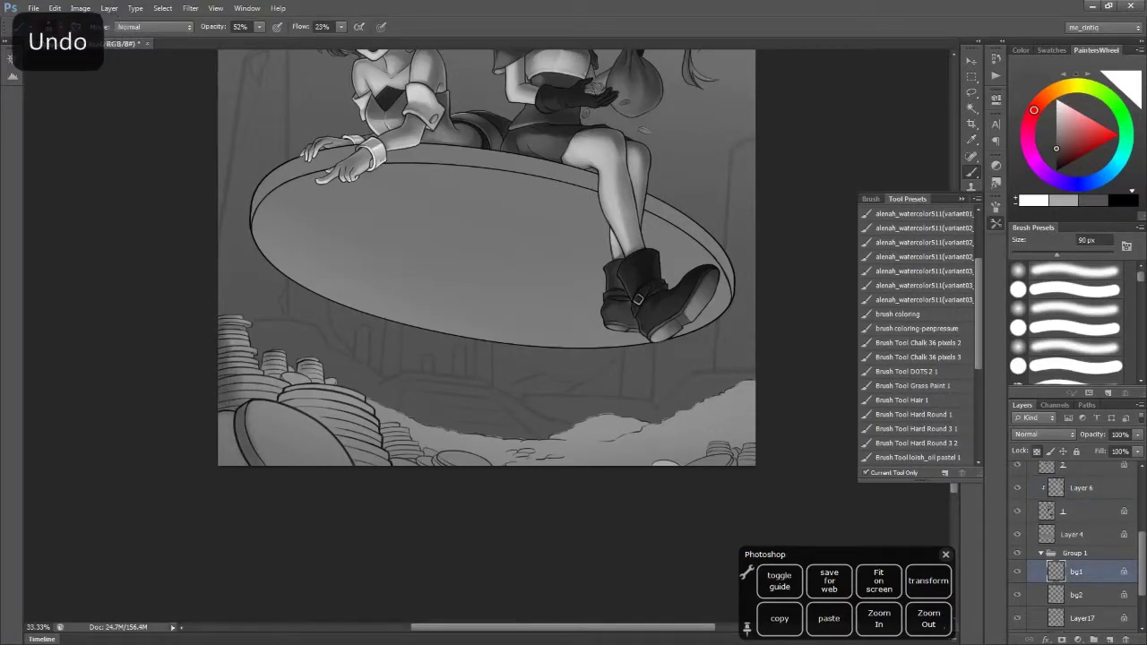
Deepen the shadow on the large coin's face and rim with sampled greys and a 100 to 150 px brush
left_click(295, 389, "alt")
key("bracketright")
key("bracketright")
key("bracketright")
key("bracketright")
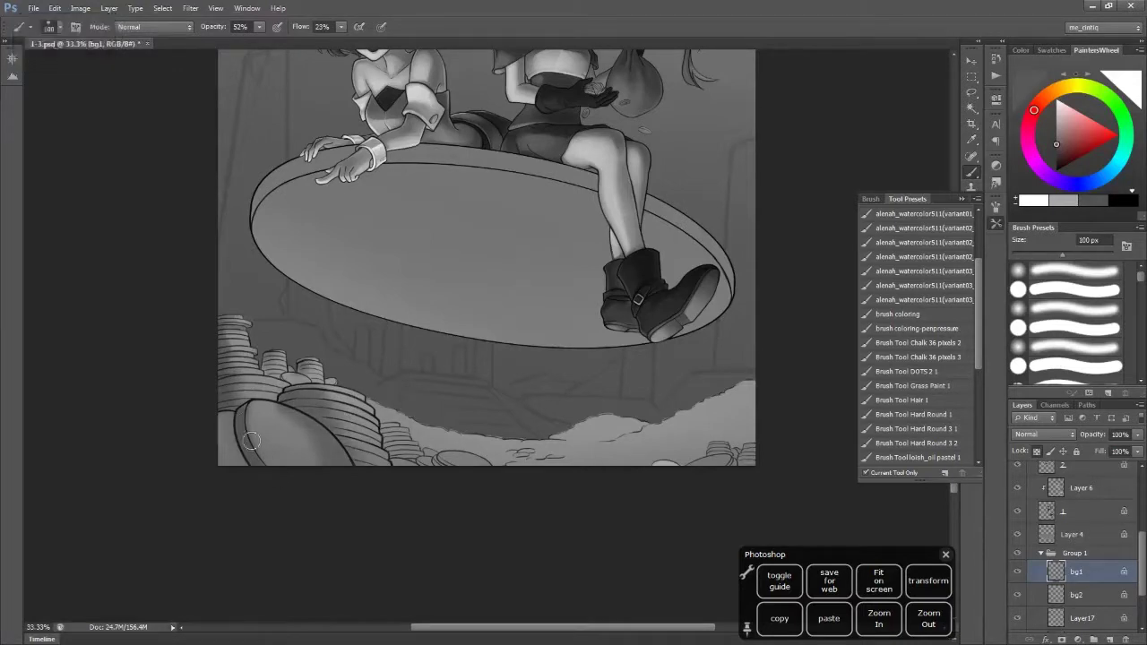
key("ctrl+z")
left_click(257, 410, "alt")
key("bracketleft")
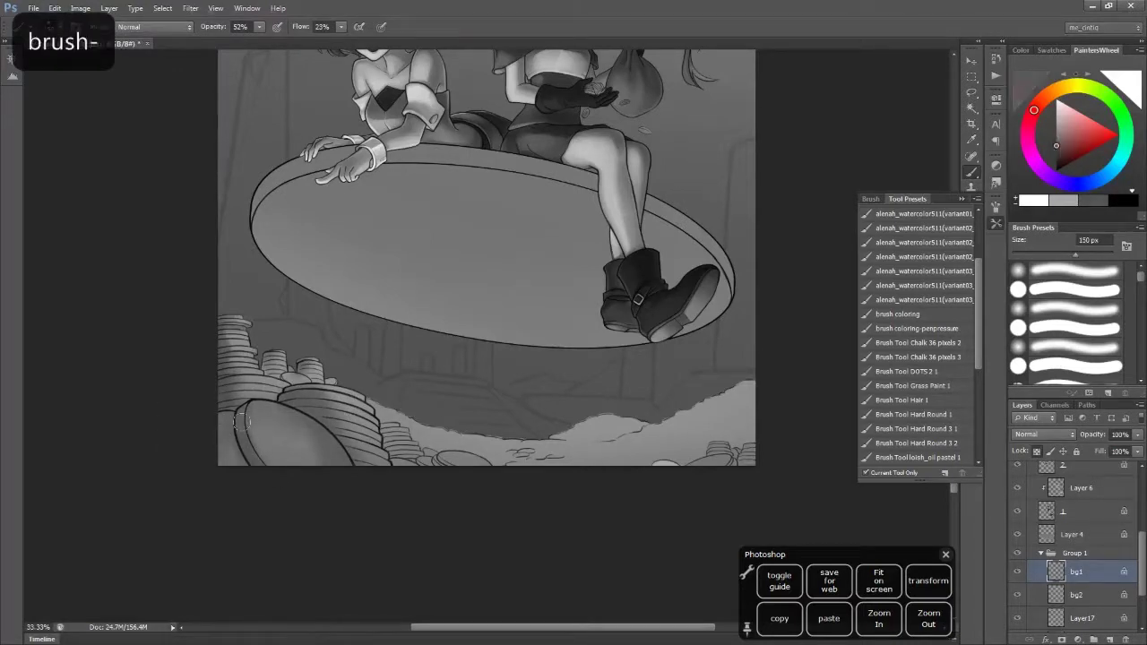
key("bracketright")
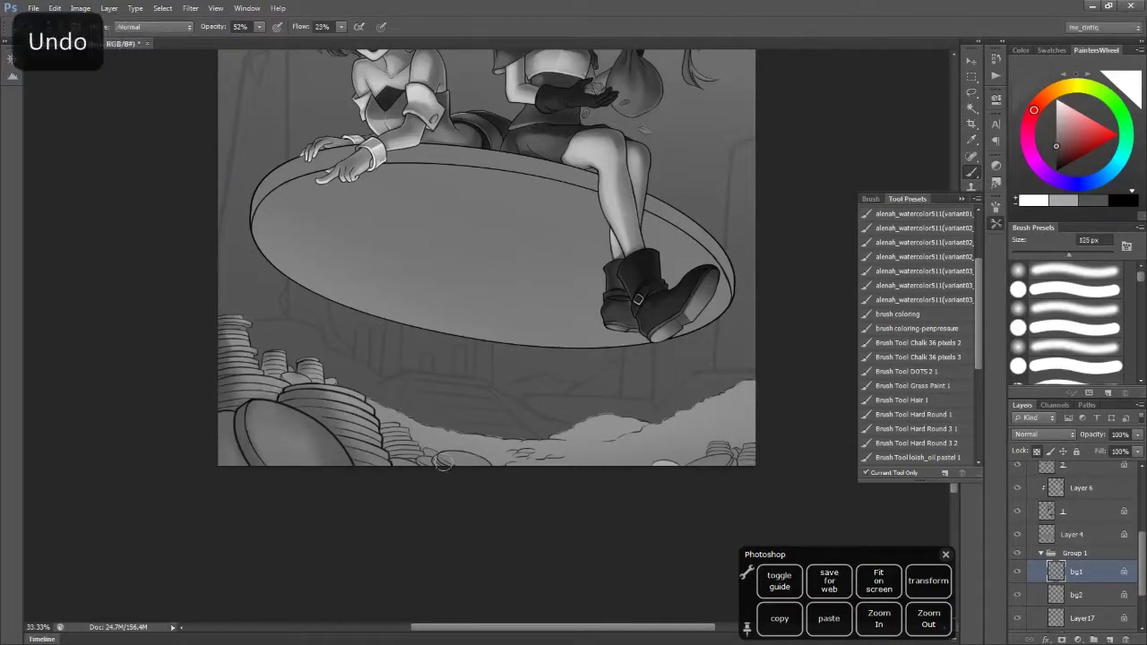
Shade the small coin beside the stacks and sample a light grey from the coin pile with the brush
left_click(264, 315, "alt")
key("bracketright")
key("bracketleft")
key("bracketleft")
key("bracketleft")
key("bracketleft")
key("bracketleft")
key("bracketleft")
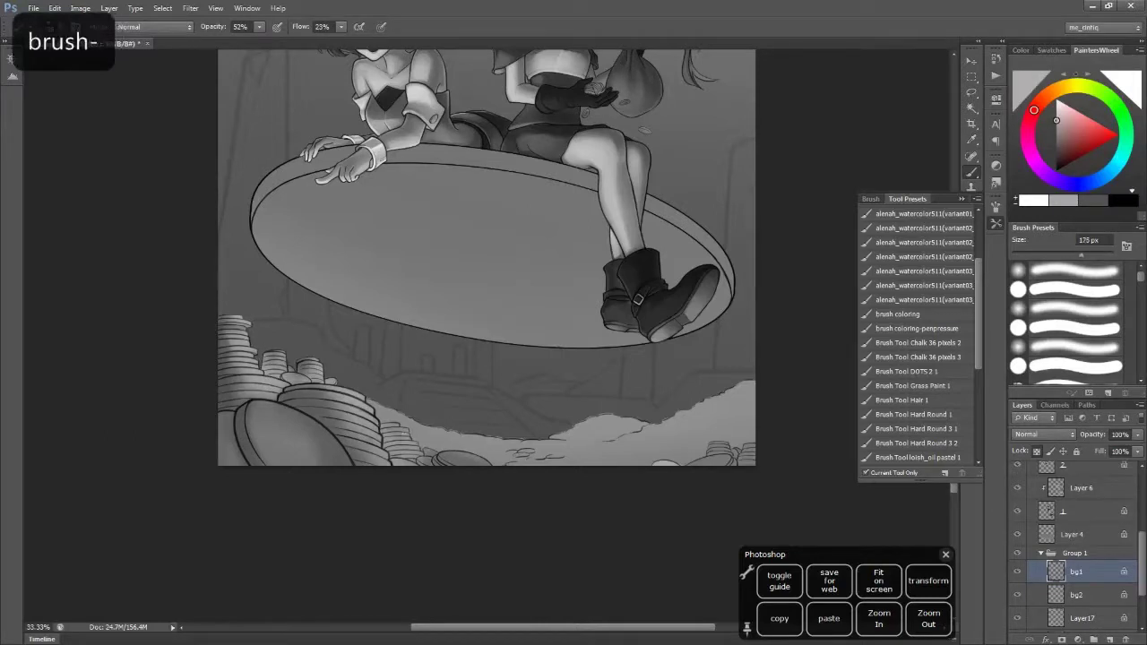
Lighten the large coin's face with a sampled mid grey and a brush of about 100 px
left_click(269, 421, "alt")
right_click(269, 419)
key("Escape")
key("bracketright")
key("bracketright")
key("bracketright")
key("bracketright")
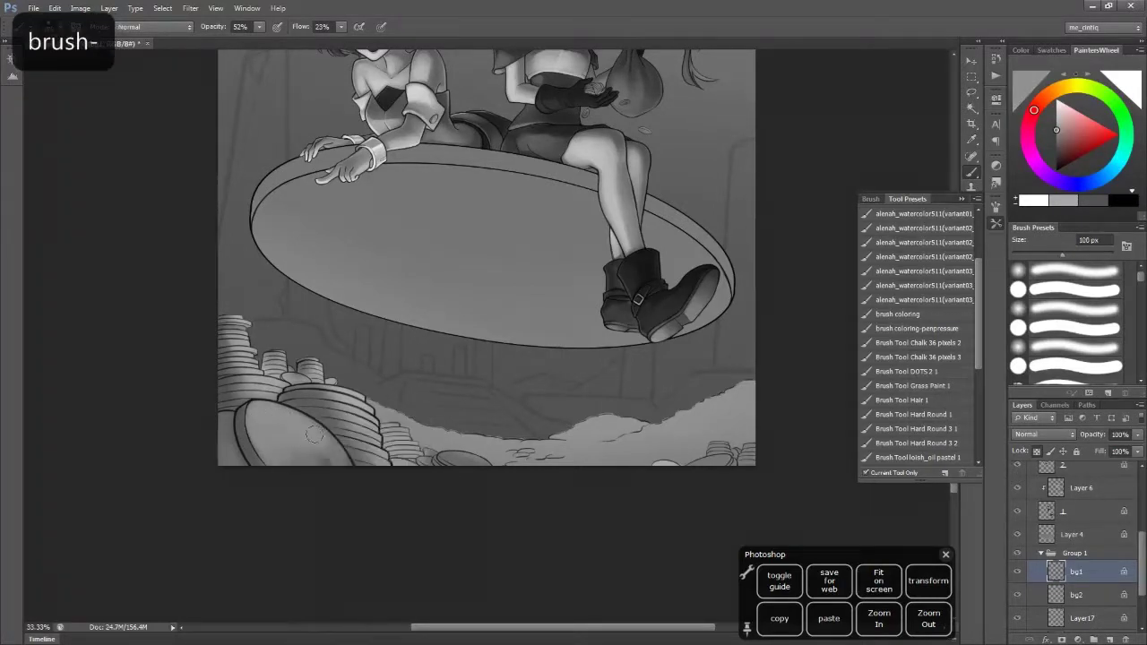
Touch up the tones of the coin stacks behind the large coin with sampled greys and a 50 px brush
key("bracketleft")
key("bracketleft")
key("bracketleft")
key("bracketleft")
key("bracketleft")
left_click(315, 401, "alt")
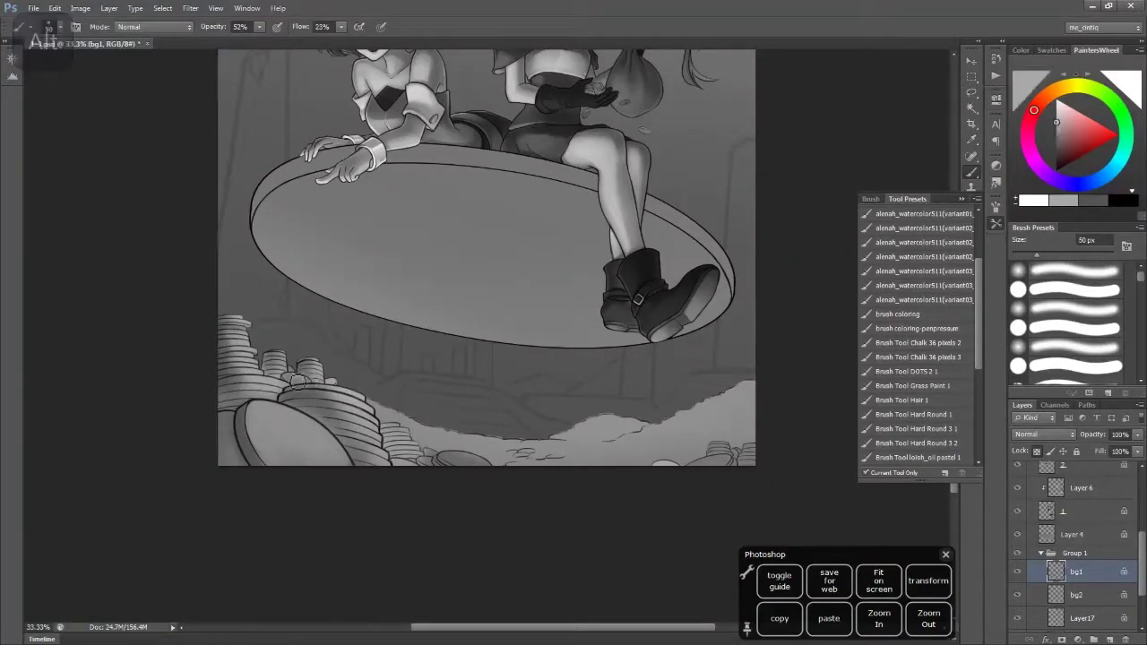
left_click(345, 439, "alt")
Add a new layer clipped to bg1 and set its blending mode to Overlay
left_click(1109, 638)
right_click(1079, 574)
left_click(1066, 298)
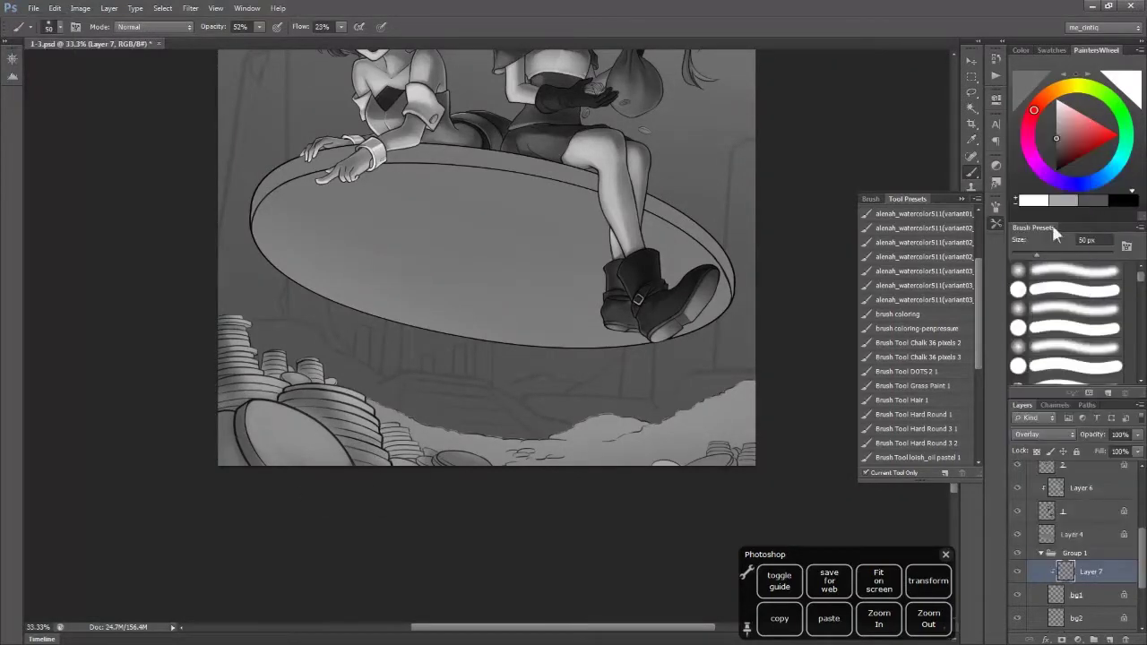
Brush dark grey shadows and white highlights over the coin stacks and large coin on the Overlay layer with a 70 to 400 px brush
key("bracketright")
key("bracketright")
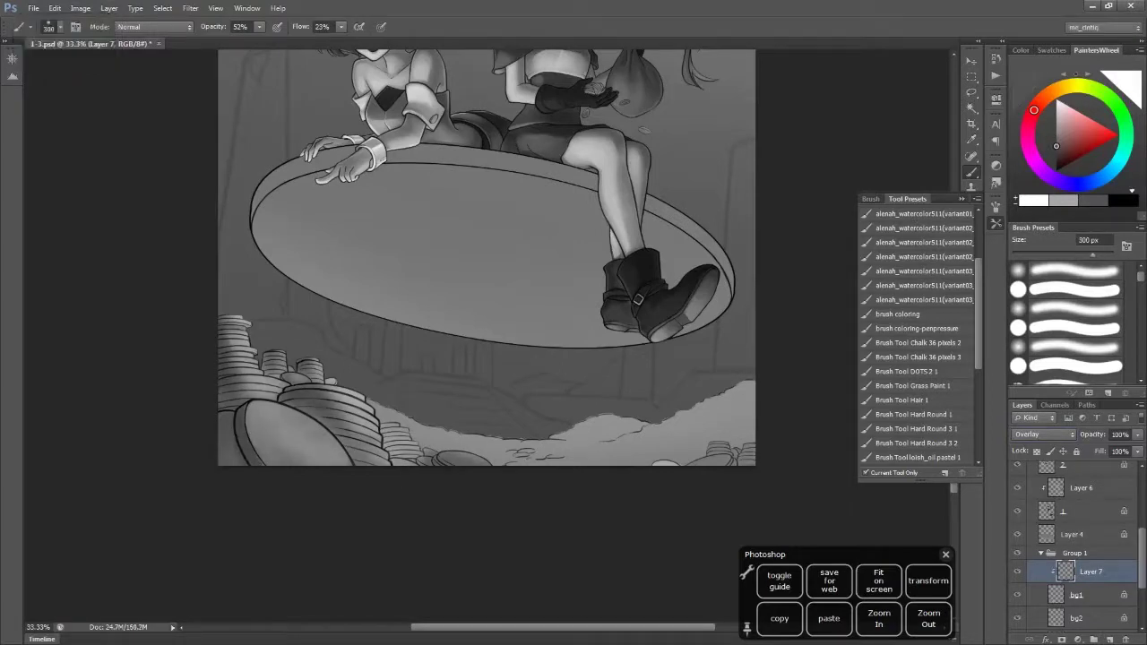
left_click(217, 302, "alt")
key("bracketright")
key("bracketright")
key("bracketright")
key("bracketright")
key("bracketright")
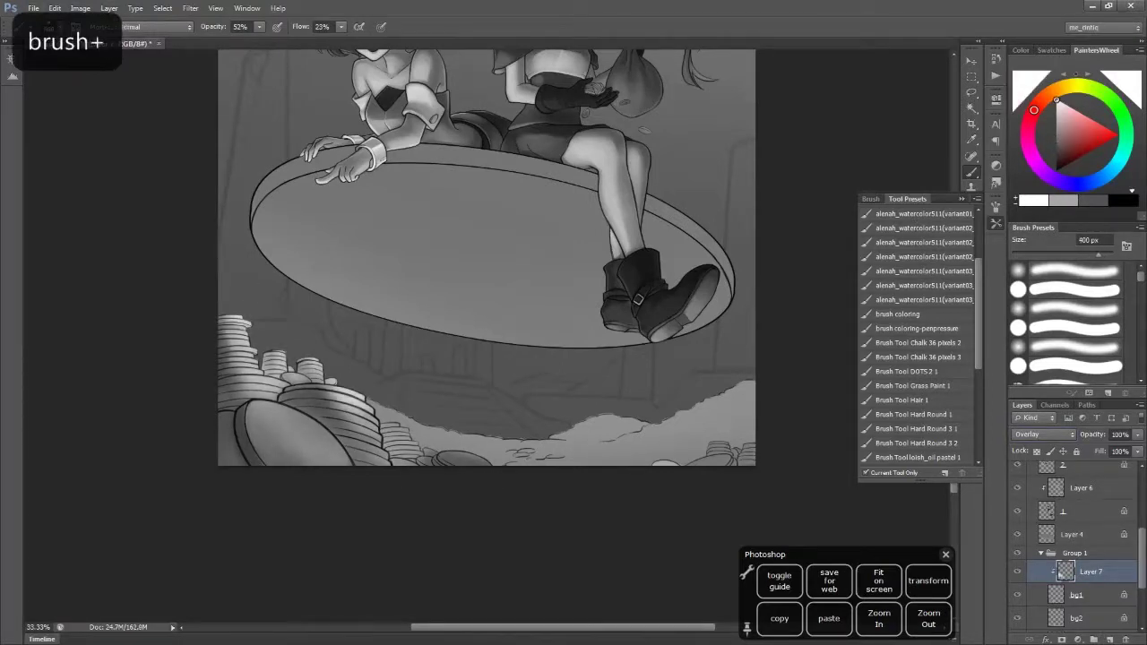
key("bracketleft")
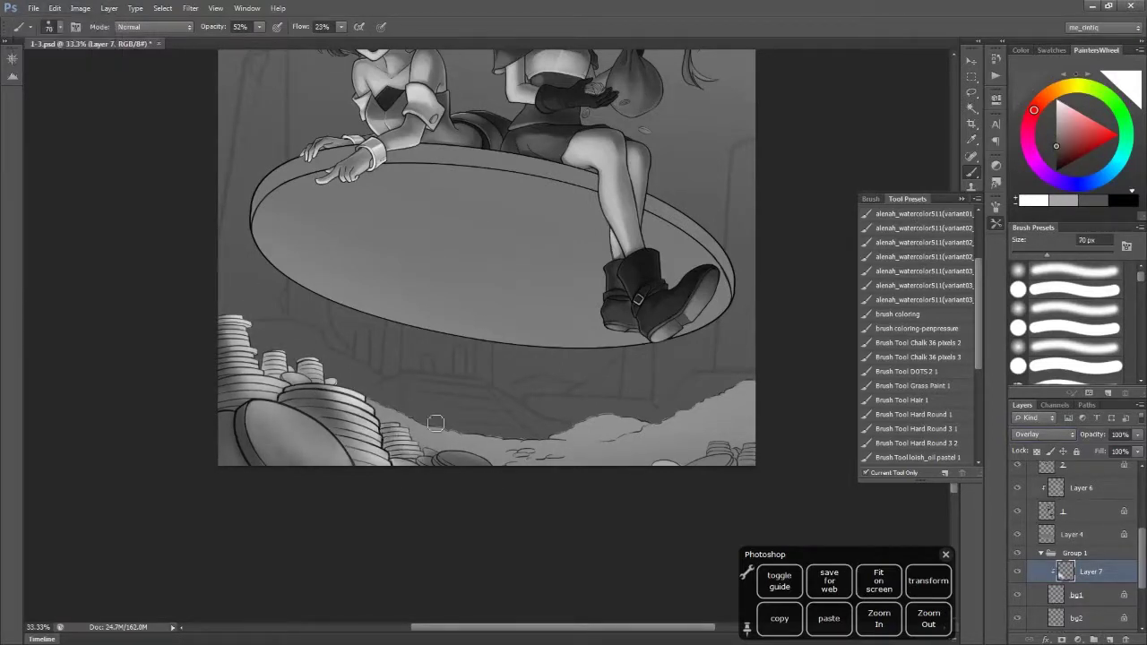
key("ctrl+z")
key("alt")
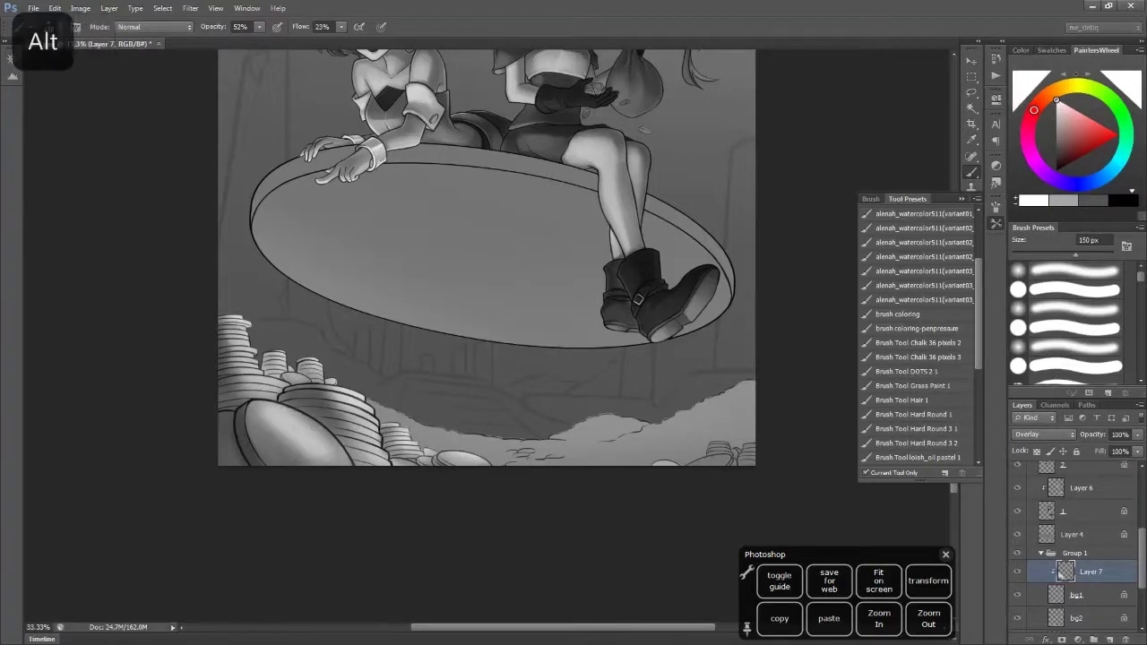
Return to bg1 and brighten the faces of the large and small coins with sampled light greys and a 125 to 175 px brush
left_click(1099, 594)
key("bracketleft")
key("bracketleft")
key("bracketleft")
key("bracketleft")
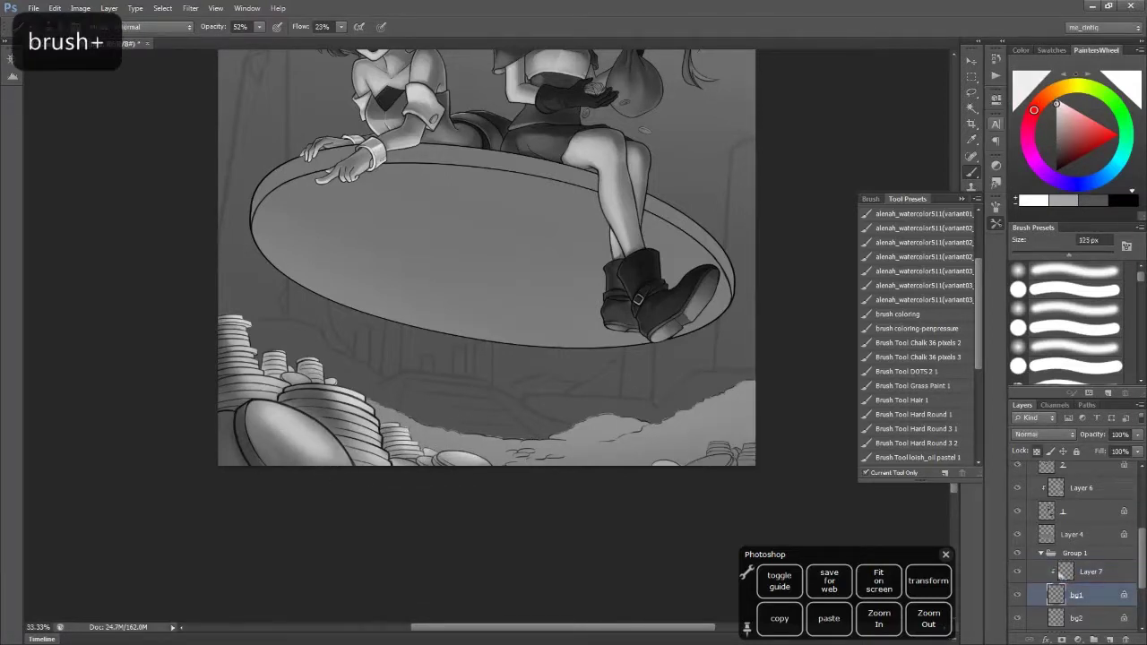
left_click(285, 428, "alt")
key("bracketright")
left_click_drag(273, 429, 280, 434)
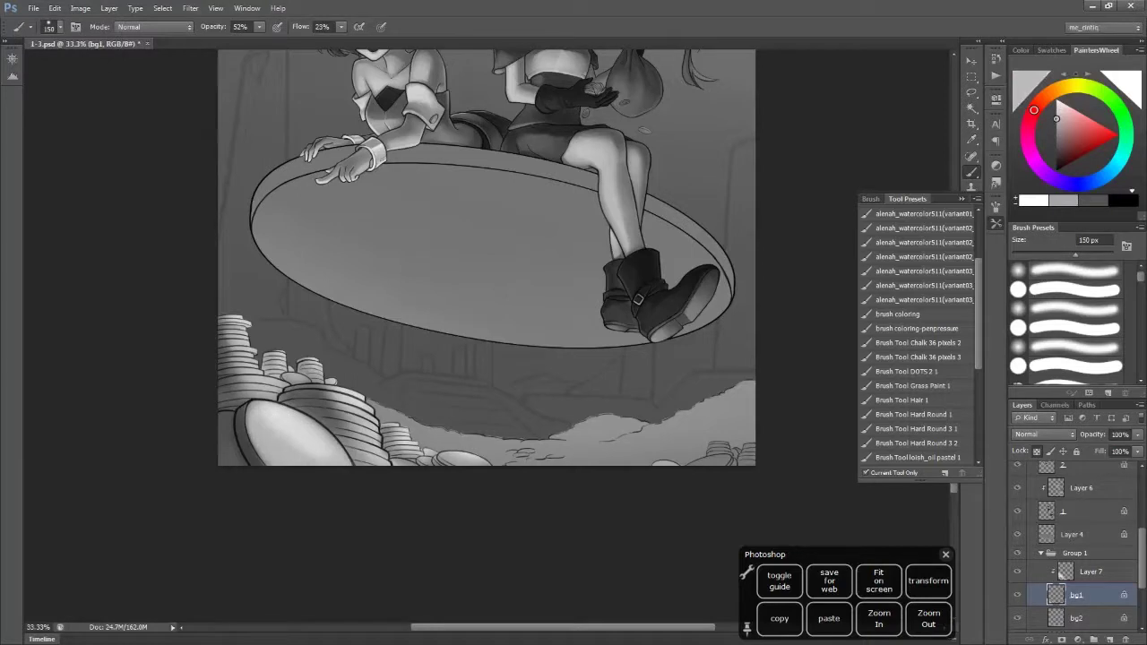
key("ctrl+z")
key("bracketright")
key("bracketright")
key("bracketright")
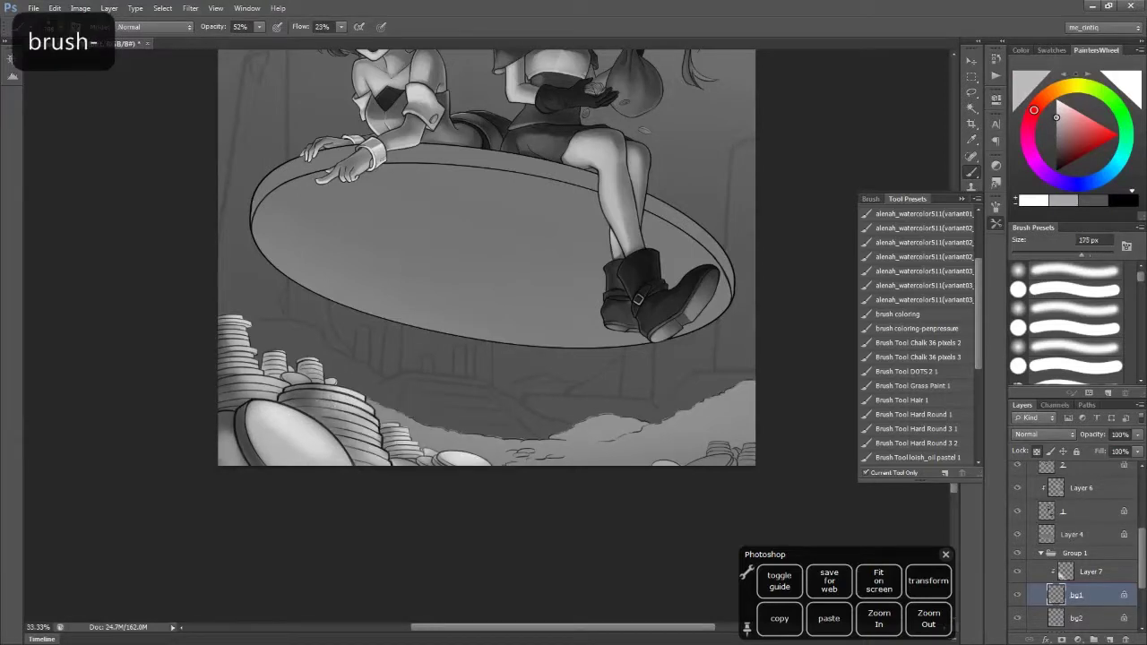
Switch to the bg2 layer and brush sampled light greys over the ground mounds beside the coin piles
left_click(928, 618)
key("alt+bracketleft")
key("bracketright")
key("bracketright")
key("bracketright")
key("bracketright")
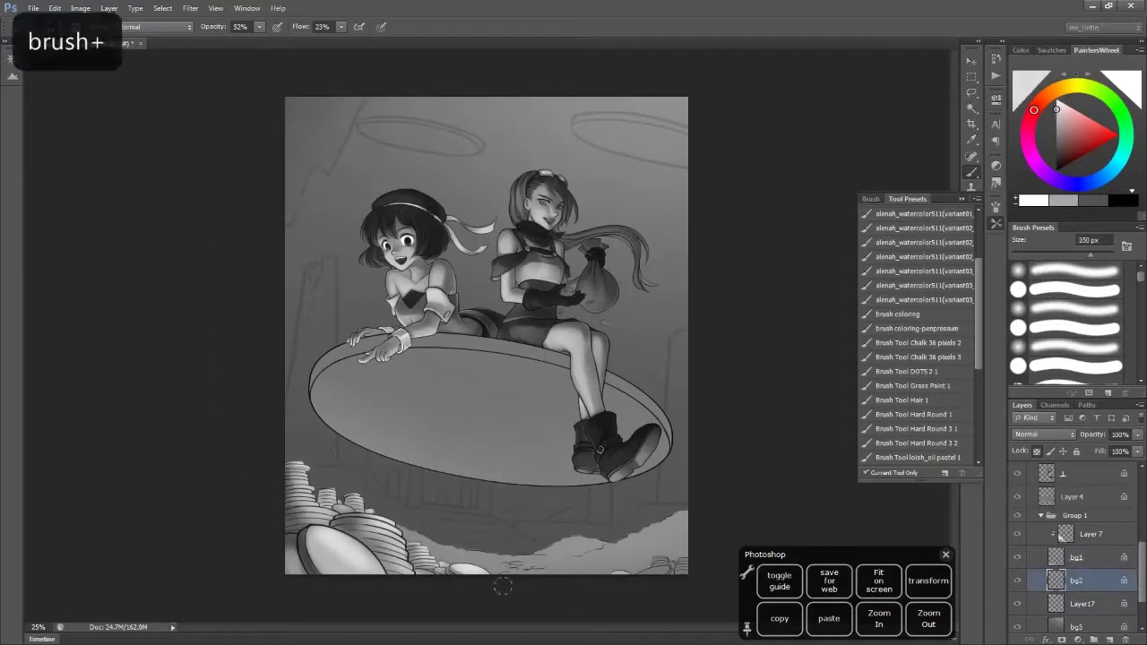
key("bracketleft")
key("bracketleft")
key("bracketleft")
key("bracketleft")
key("bracketleft")
key("bracketleft")
key("bracketleft")
left_click(457, 555, "alt")
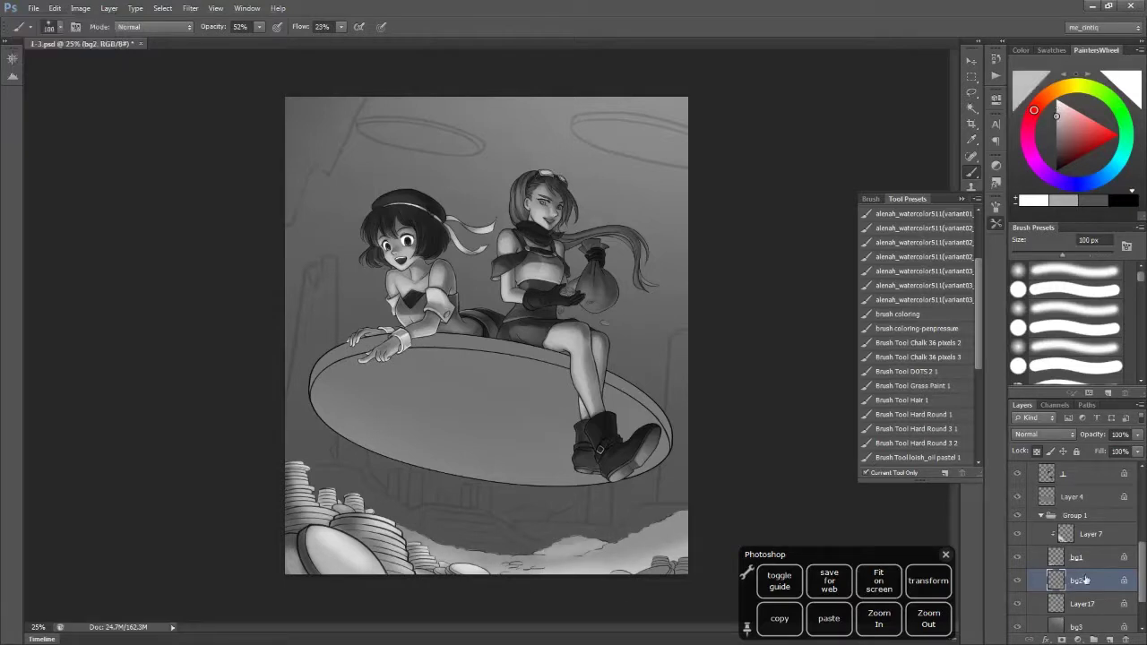
Collapse Group 1 and shade the large flying disc on Layer 4 with 48% opacity gradients, dark above and lighter below
left_click(1041, 515)
left_click(1072, 560)
key("g")
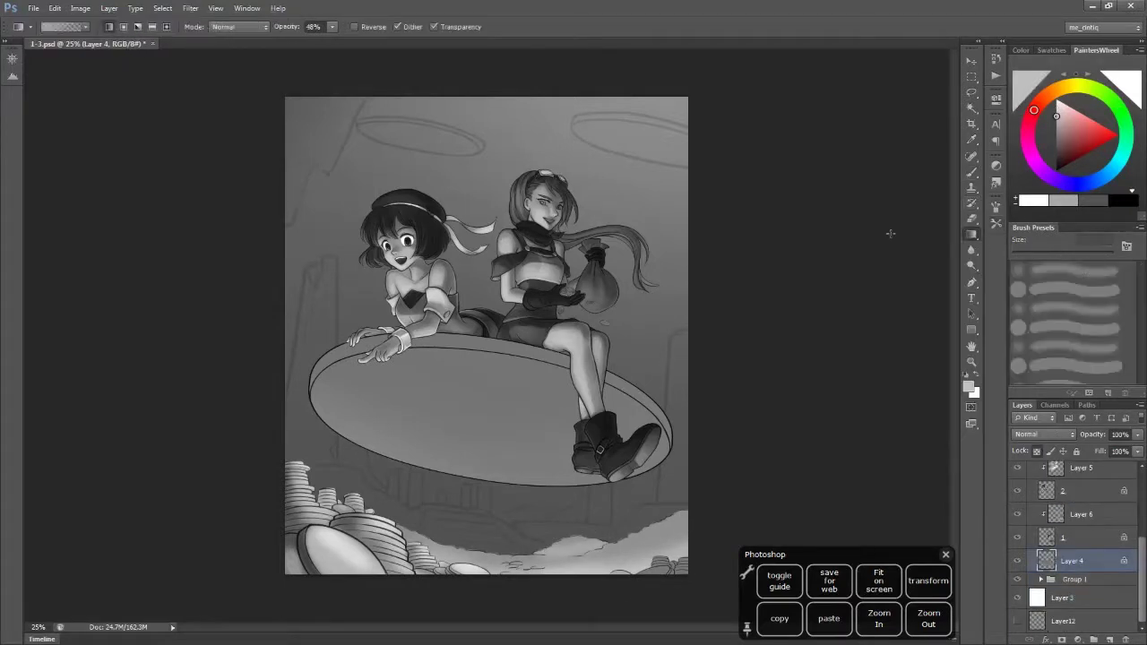
key("bracketright")
key("ctrl+z")
left_click_drag(441, 473, 442, 535)
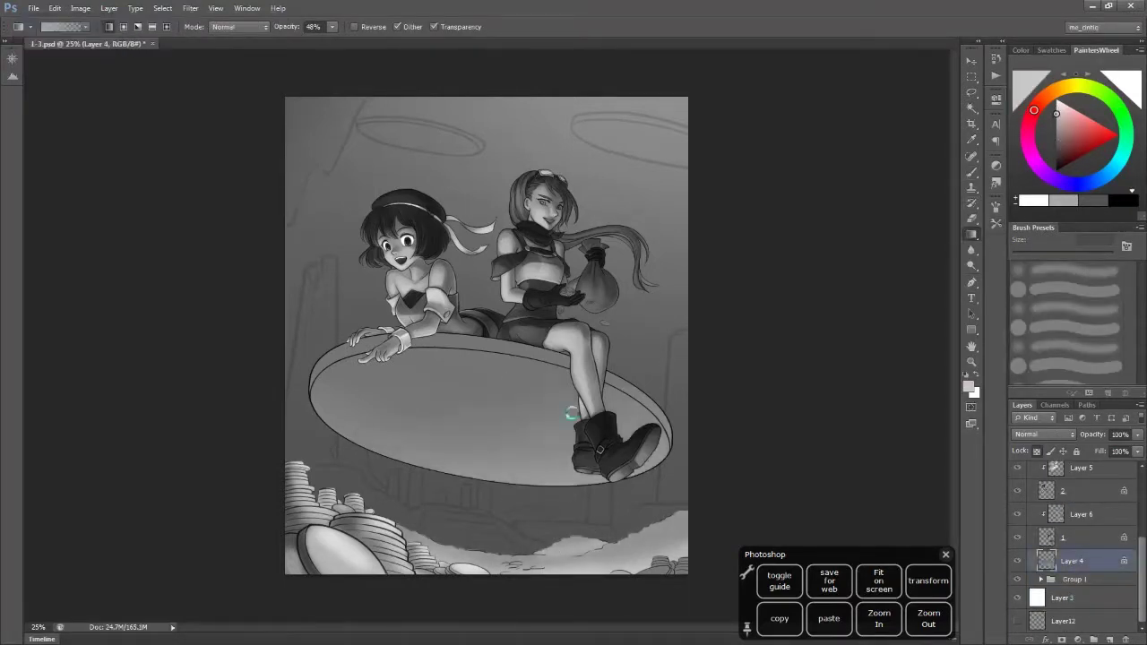
key("ctrl+z")
left_click(442, 535, "alt")
left_click_drag(442, 376, 495, 616)
key("ctrl+z")
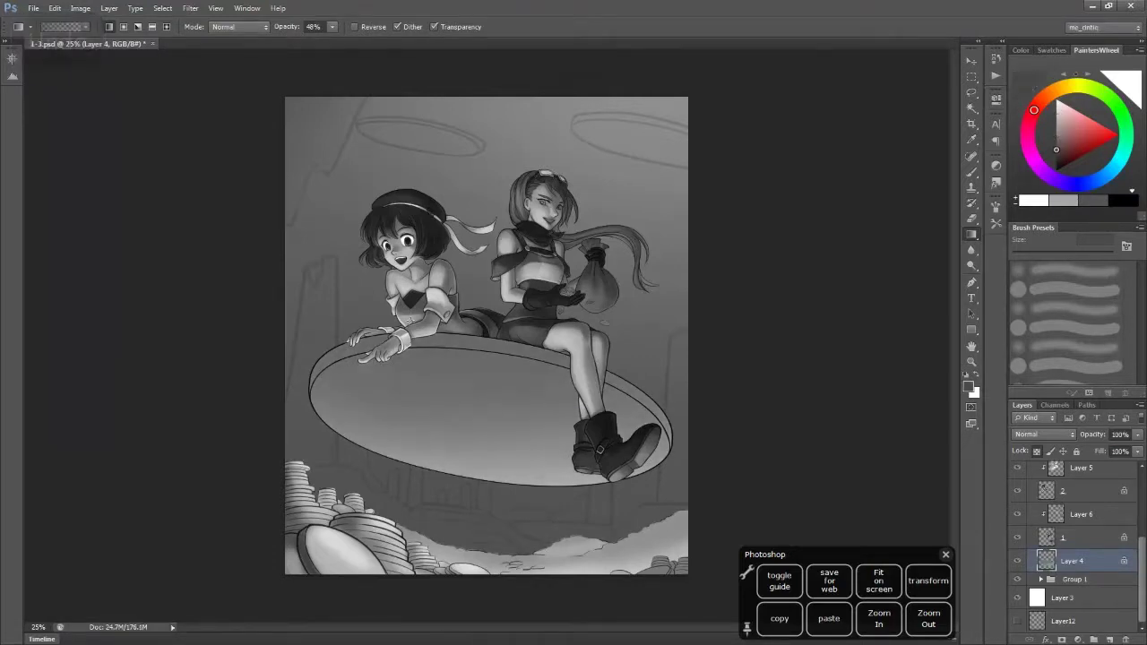
Brush sampled mid and dark greys along the disc's rim below the girls with a 60 to 70 px brush
key("b")
left_click(996, 223)
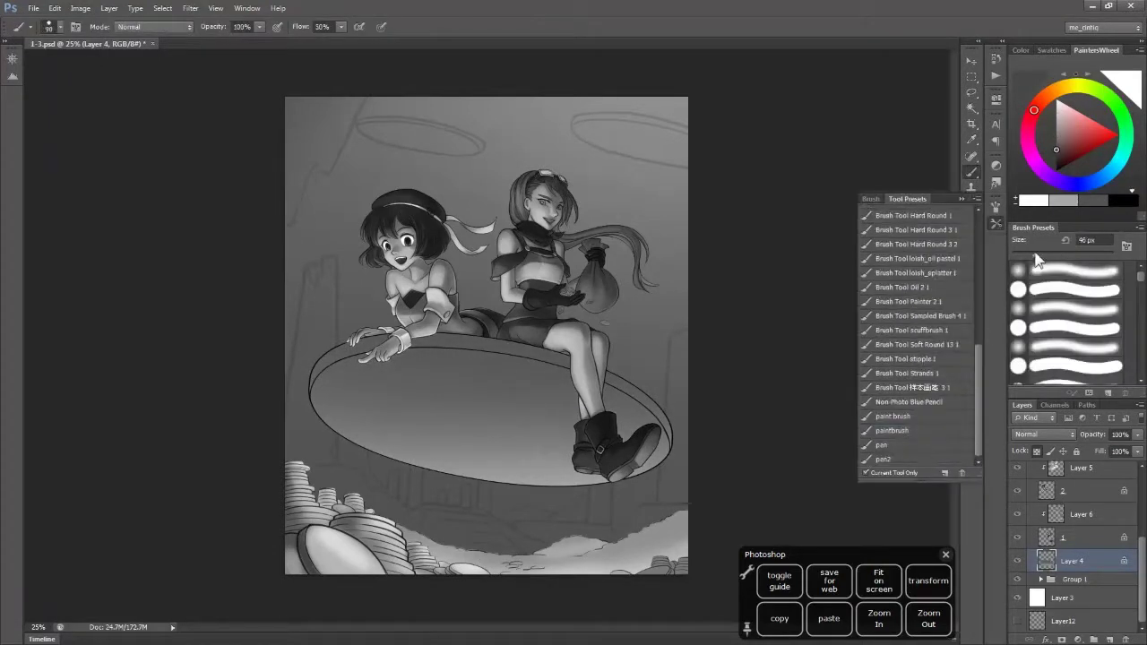
key("bracketright")
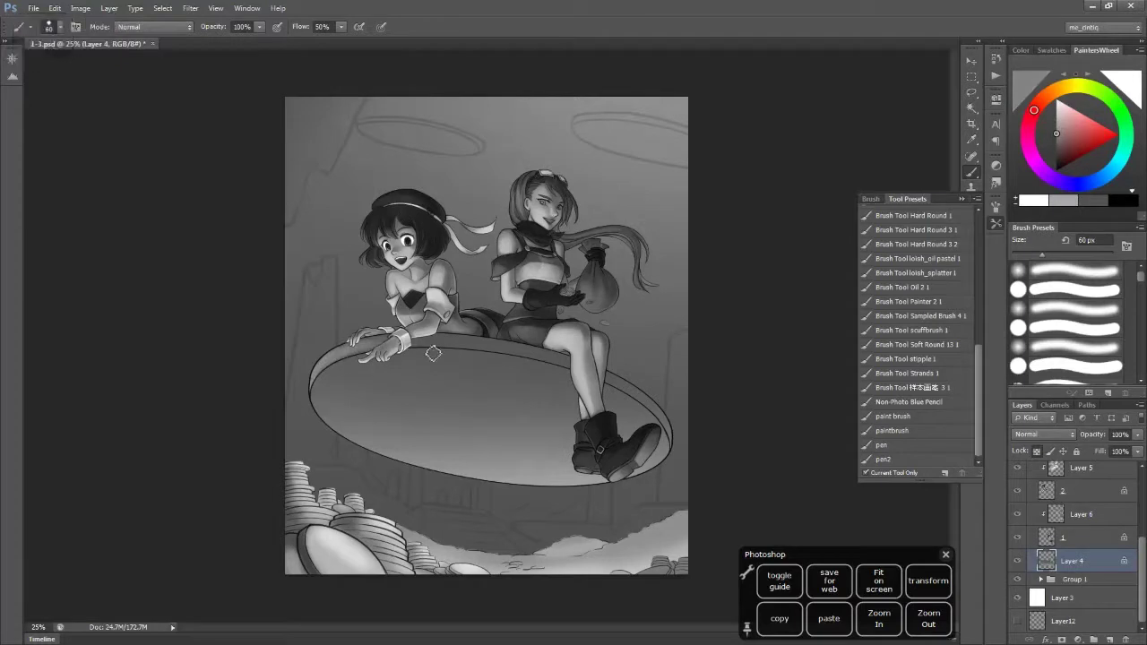
key("bracketright")
key("bracketleft")
left_click_drag(418, 343, 529, 344)
key("ctrl+z")
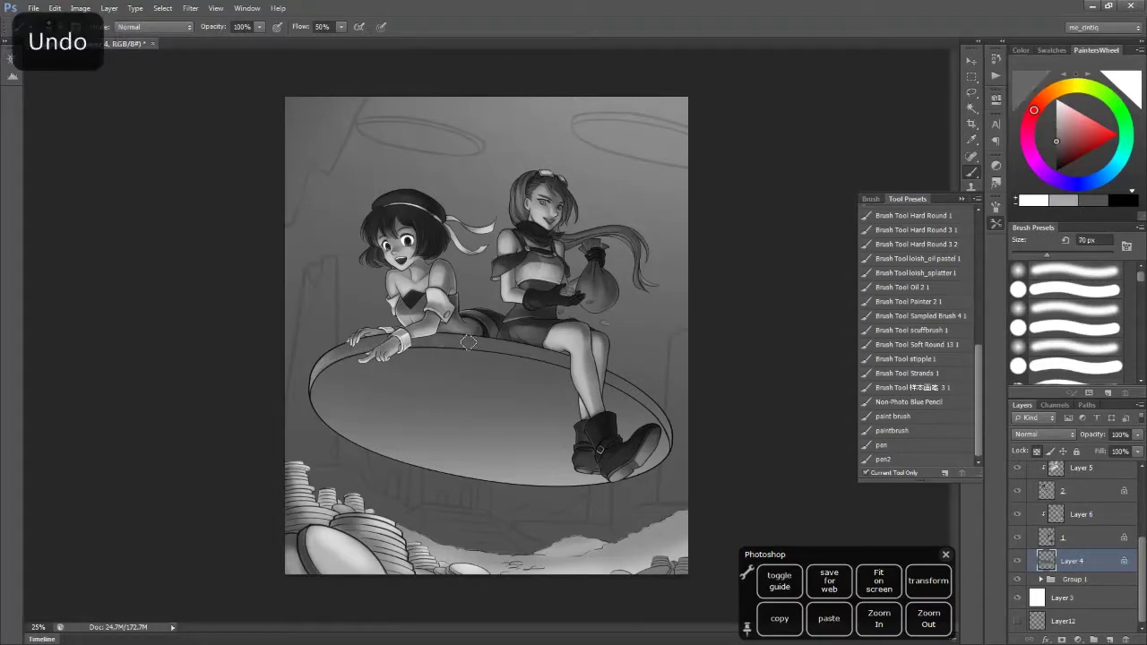
left_click(424, 346, "alt")
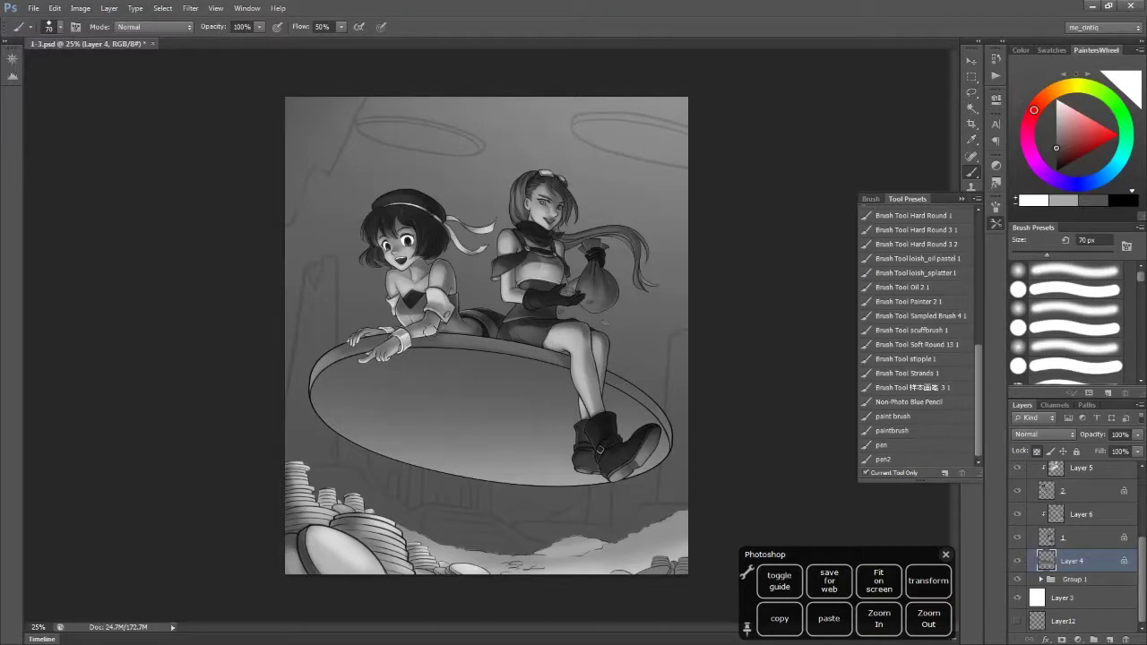
key("ctrl+z")
left_click(494, 354, "alt")
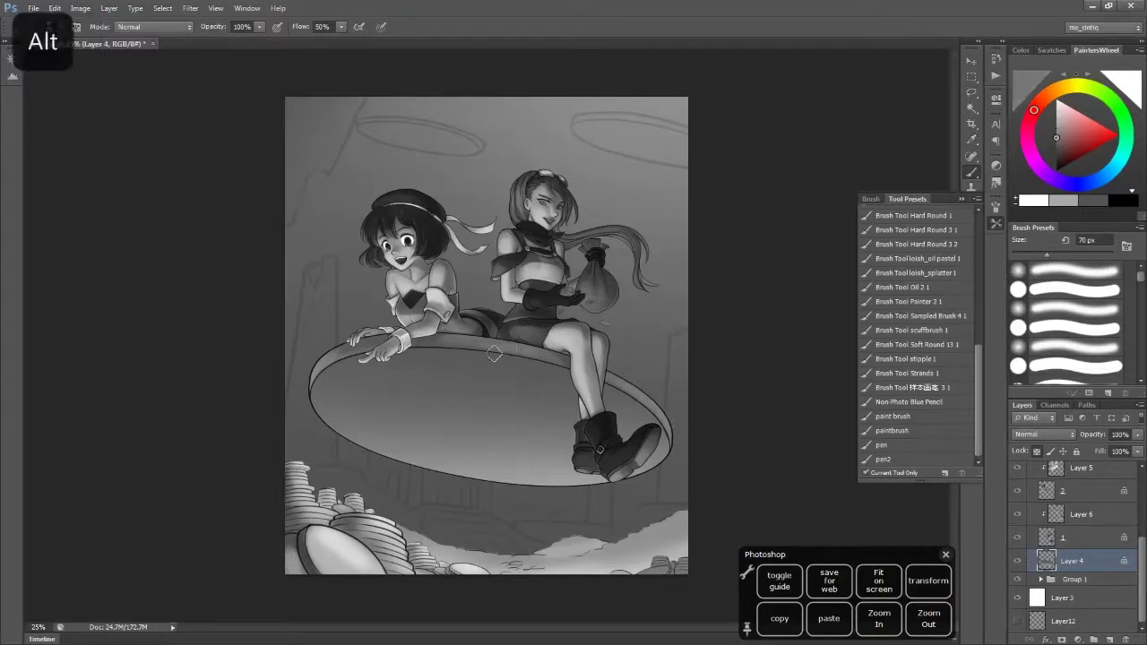
Deepen the upper and outer face of the disc with sampled greys, using an airbrush of 200 to 600 px at 52% opacity
left_click(421, 358, "alt")
key("bracketright")
key("bracketright")
key("bracketright")
key("bracketright")
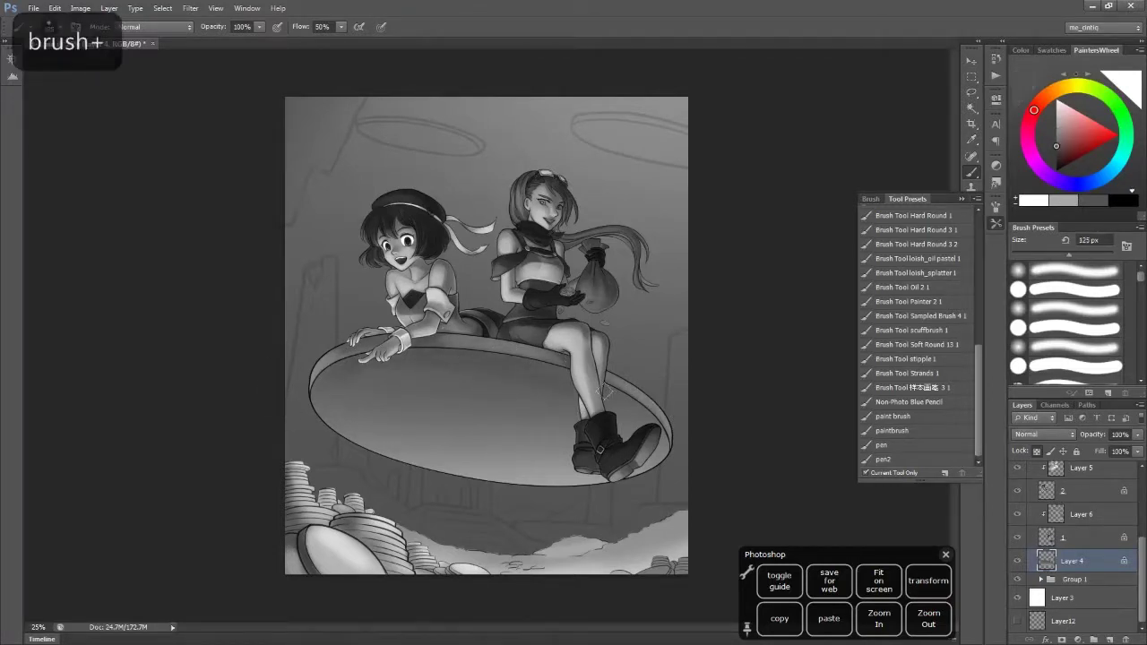
key("comma")
key("bracketright")
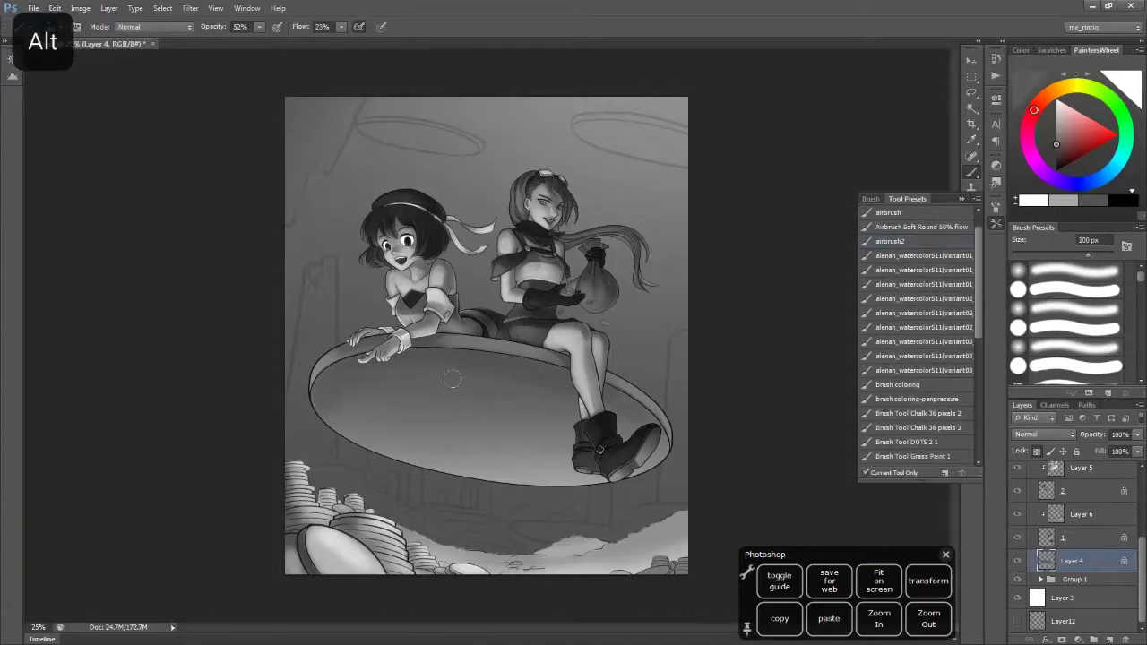
key("bracketright")
key("bracketright")
key("bracketright")
key("bracketright")
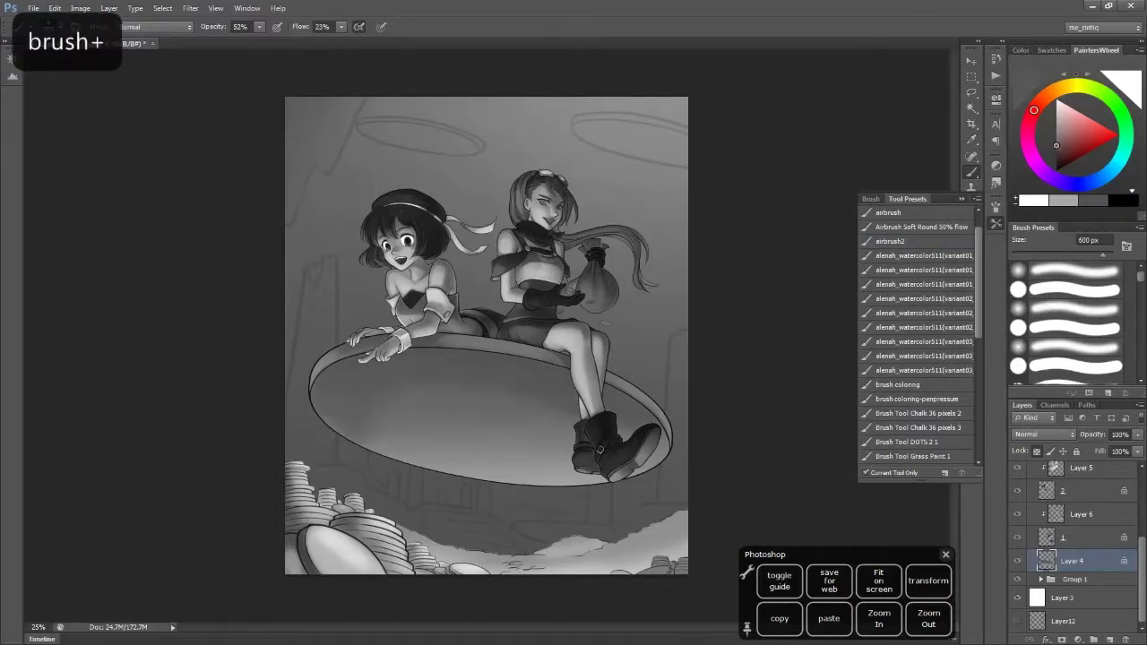
left_click(642, 415, "alt")
Even out the shading across the disc's face with sampled greys and a large airbrush of about 193 to 600 px
left_click(928, 618)
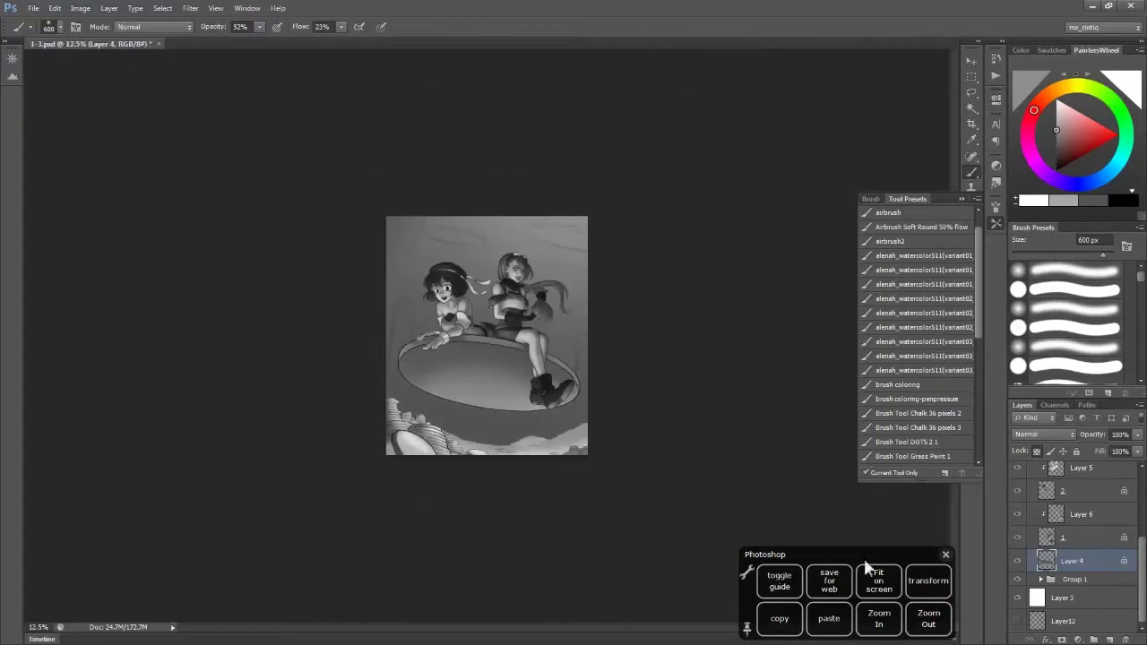
key("bracketright")
key("bracketright")
key("bracketright")
key("bracketright")
key("bracketright")
left_click(567, 442, "alt")
left_click(568, 444)
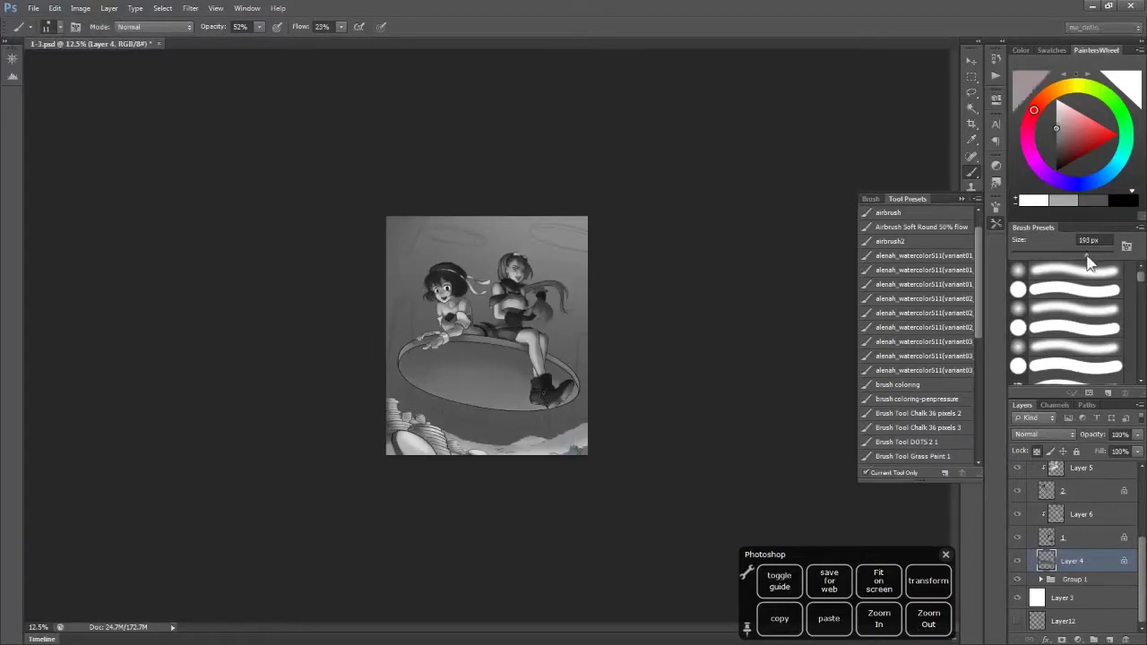
key("bracketright")
key("bracketright")
key("bracketright")
key("bracketright")
key("bracketright")
key("bracketright")
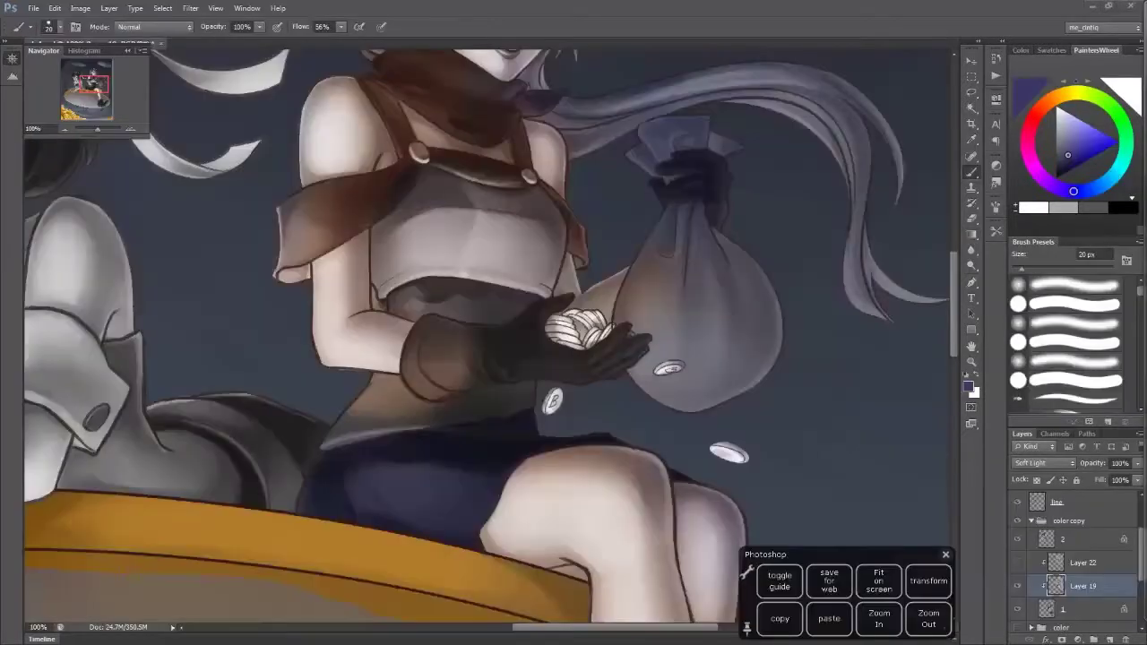
Paint the off-shoulder cape deep blue on the Soft Light Layer 19 with a 15 to 20 px brush
key("bracketleft")
key("bracketright")
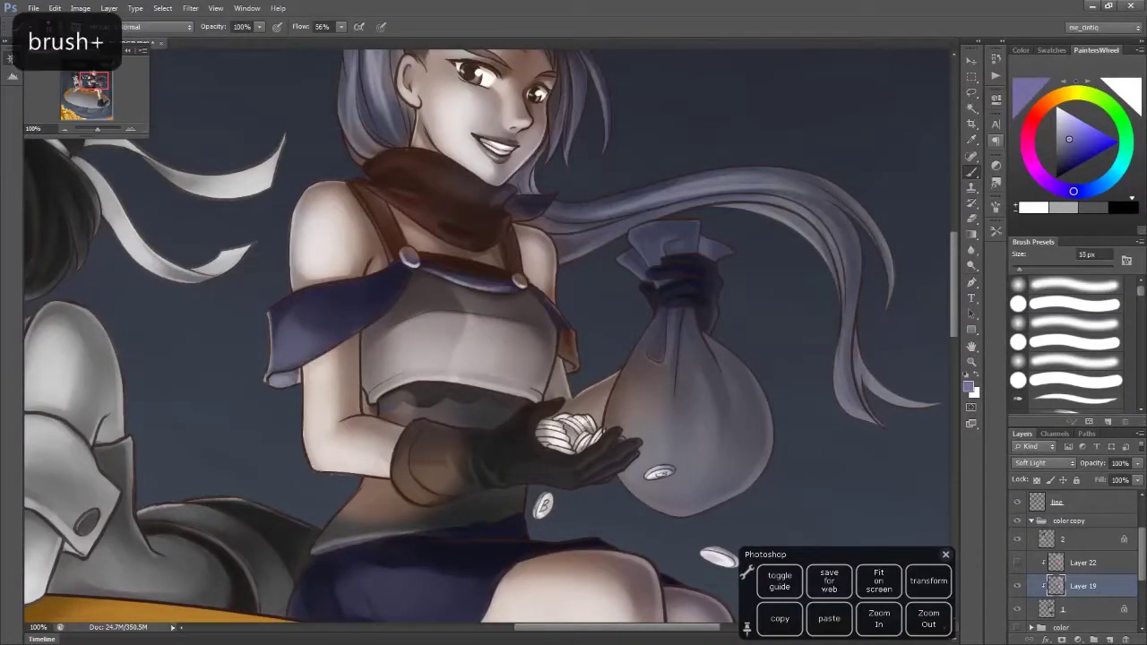
key("ctrl+z")
key("ctrl+z")
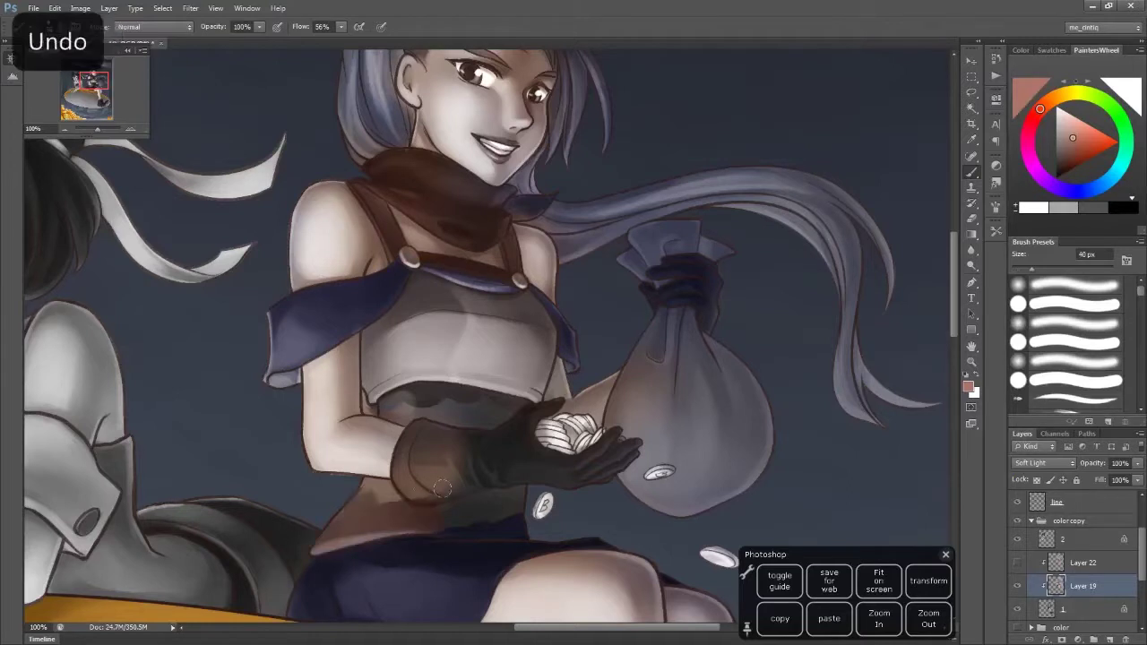
Tint the cloth over the ponytailed girl's midriff in warm brown tones with a 40 px brush on Layer 19
left_click_drag(358, 490, 525, 496)
left_click_drag(380, 408, 521, 408)
key("bracketright")
key("bracketright")
key("bracketright")
scroll(484, 332, "up", 4)
Colour the scarf and its loose end red on Layer 19 with a 35 px brush and smaller sizes for the edges
left_click(1045, 105)
left_click_drag(1044, 105, 1038, 111)
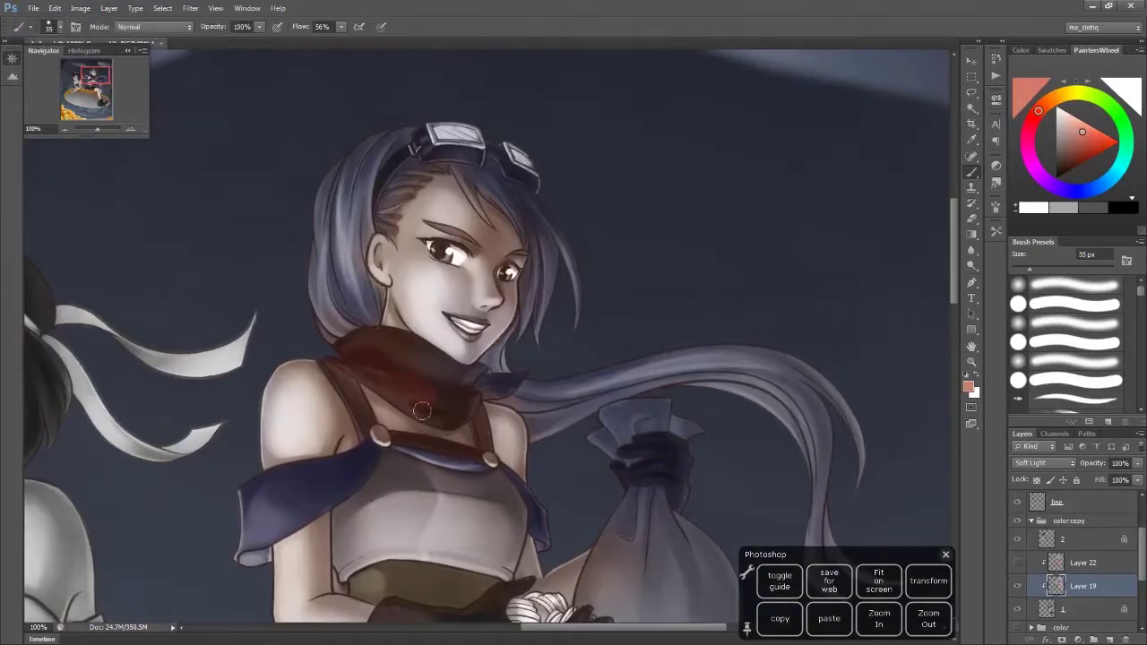
left_click_drag(421, 410, 469, 399)
key("bracketleft")
key("bracketleft")
key("bracketleft")
left_click(531, 390, "alt")
key("bracketleft")
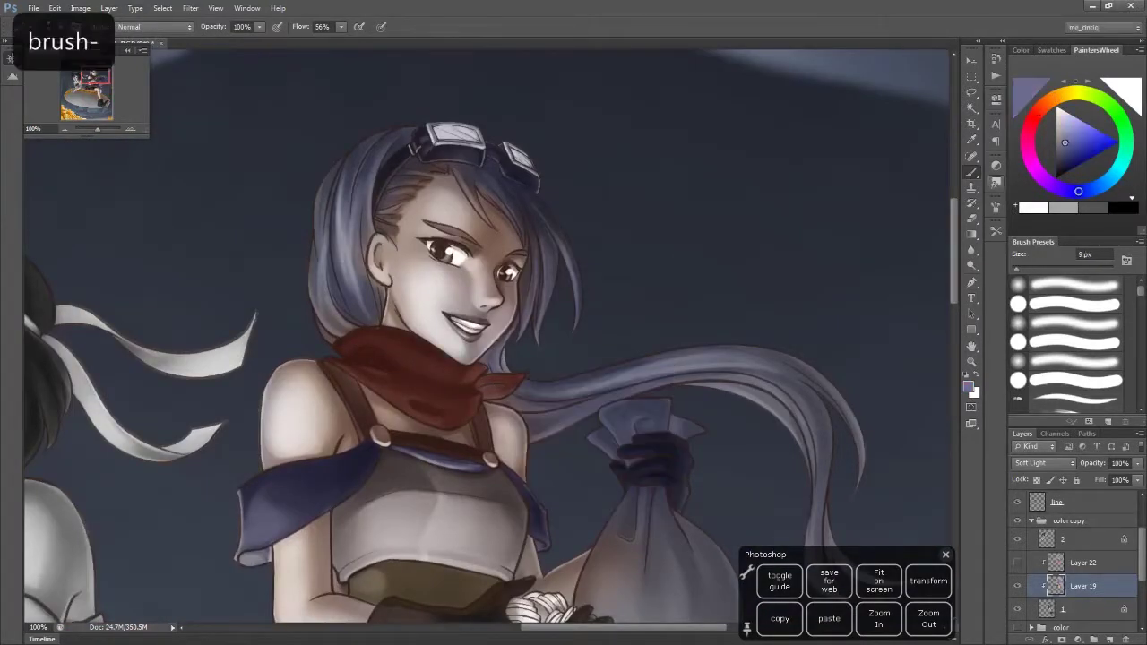
Show the Overlay Layer 22 and brush pale blue-grey over the hair around the head with a 9 to 15 px brush
left_click(1017, 562)
left_click(1082, 562)
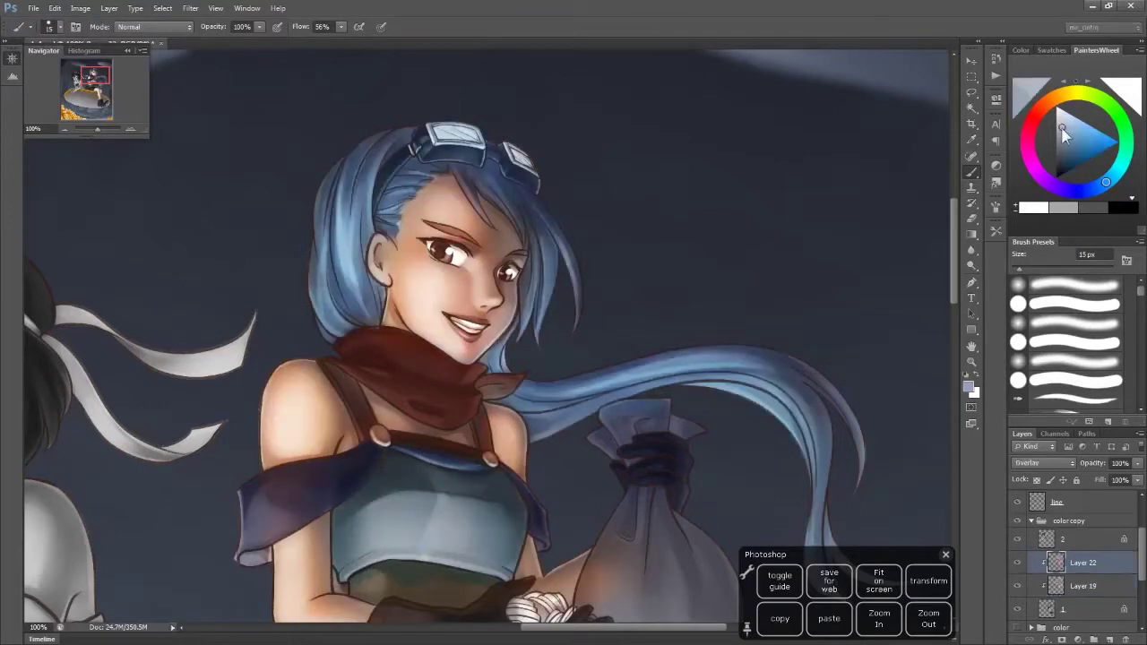
key("bracketright")
key("bracketright")
key("bracketright")
key("bracketleft")
key("bracketleft")
key("bracketleft")
key("bracketleft")
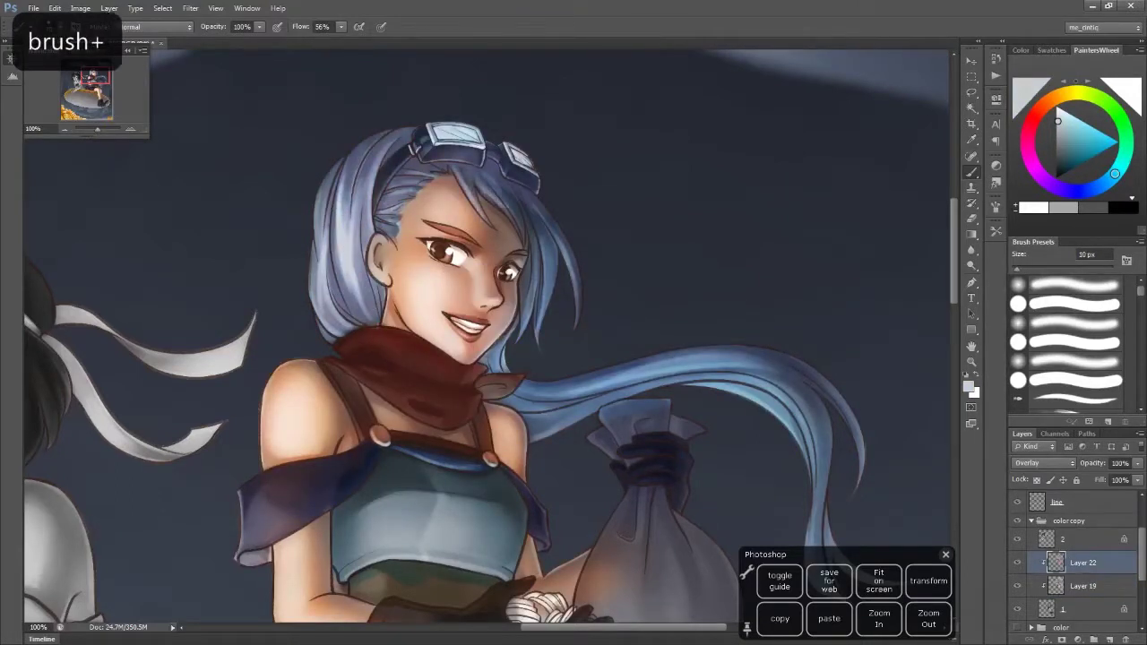
key("bracketleft")
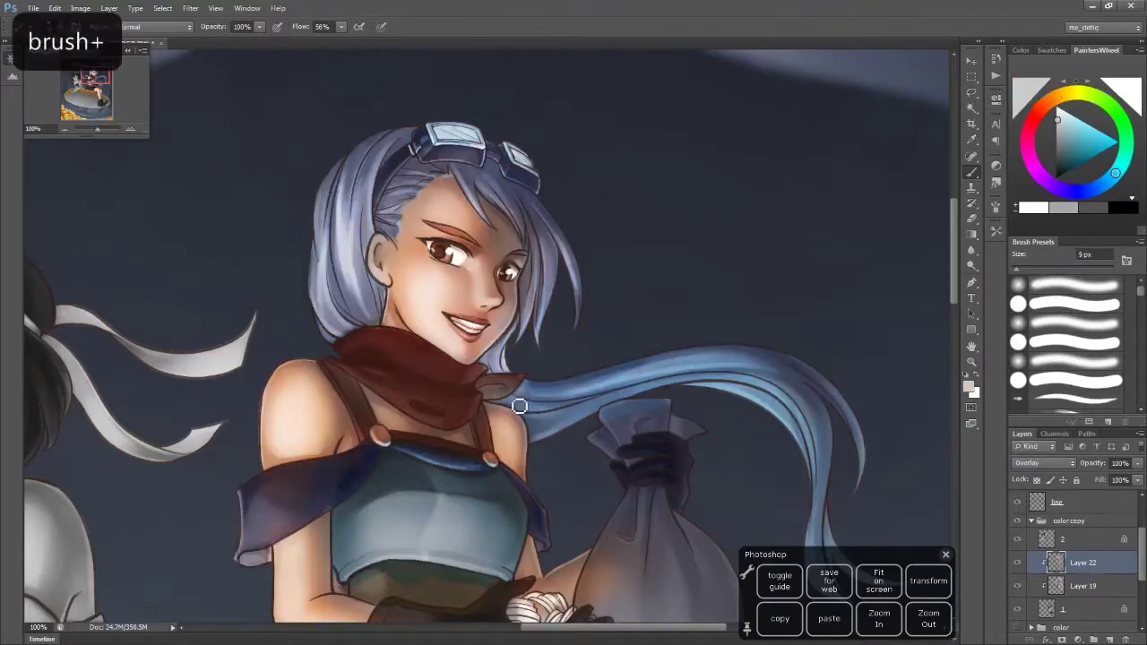
Soften the ponytail's blue on Layer 22 with a brush of up to 50 px at 50% opacity
key("5")
key("ctrl+minus")
key("bracketright")
key("bracketright")
key("bracketright")
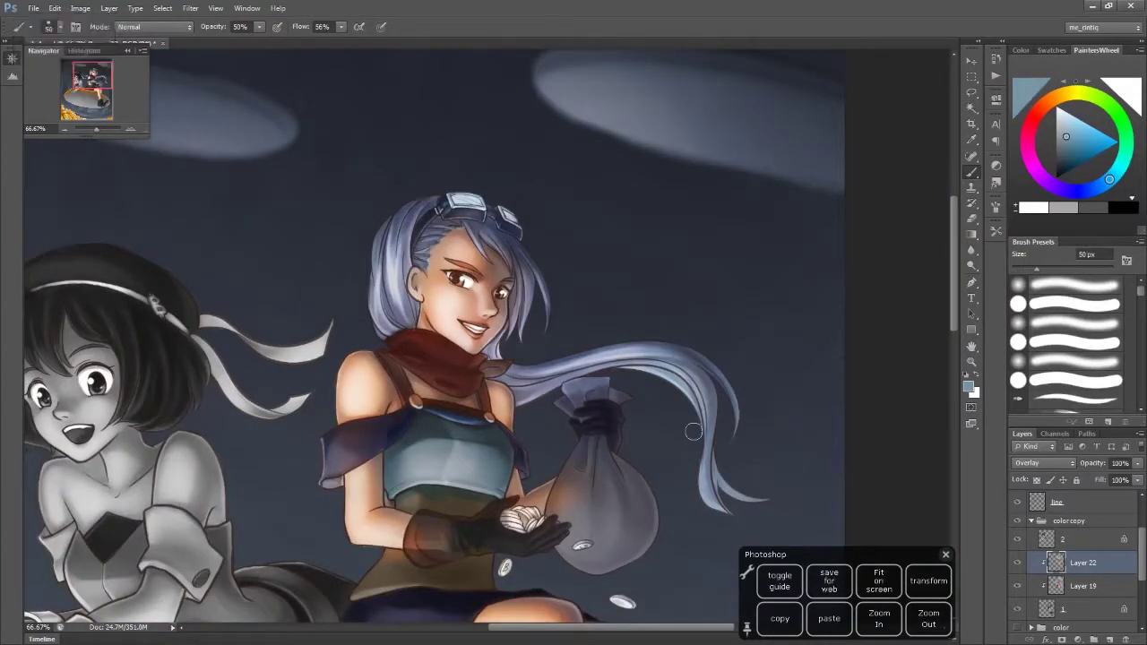
Clean up the Overlay colour around the cape and top on Layer 22 with a 20 px eraser
key("ctrl+plus")
key("e")
key("bracketleft")
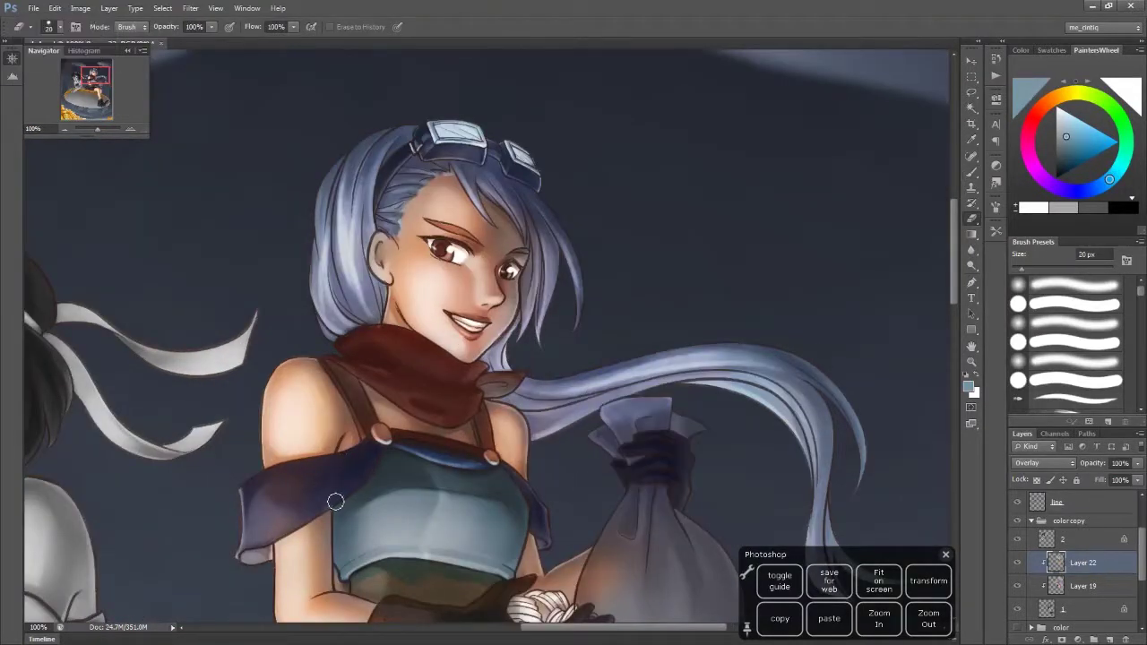
right_click(439, 448)
key("Escape")
Tint the round strap buttons on the top a warm brown on Layer 22 with a 15 px brush
key("b")
key("bracketleft")
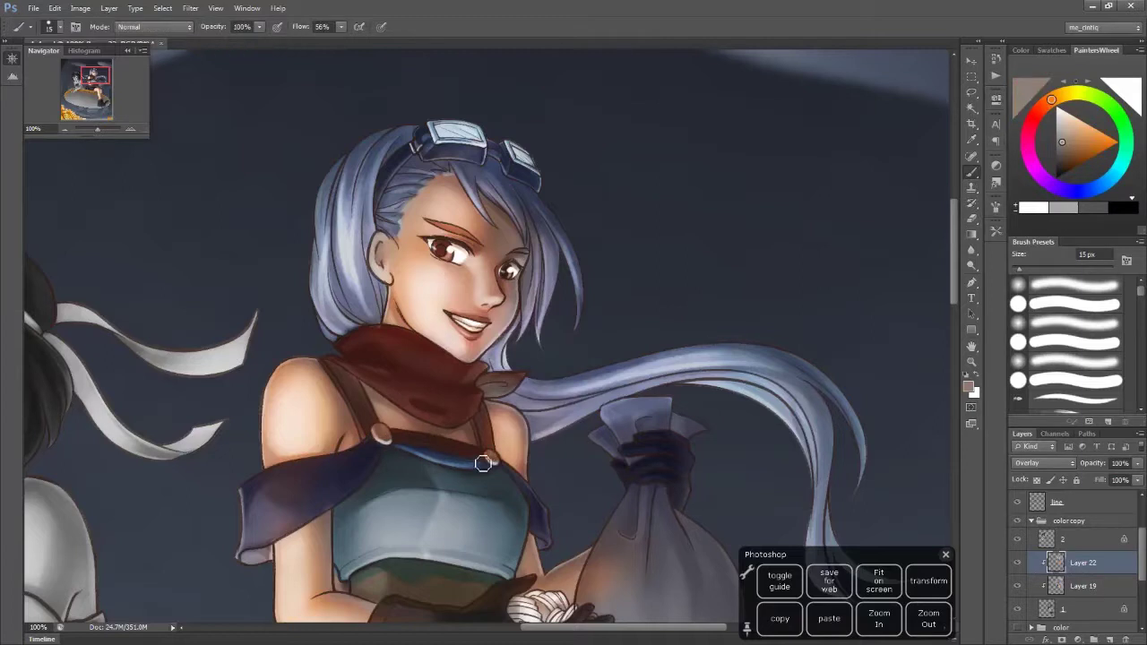
scroll(368, 443, "down", 1)
key("bracketright")
key("bracketright")
Glaze the off-shoulder cape with a sampled muted purple on Layer 22 using a 20 px brush
left_click(490, 424, "alt")
right_click(256, 434)
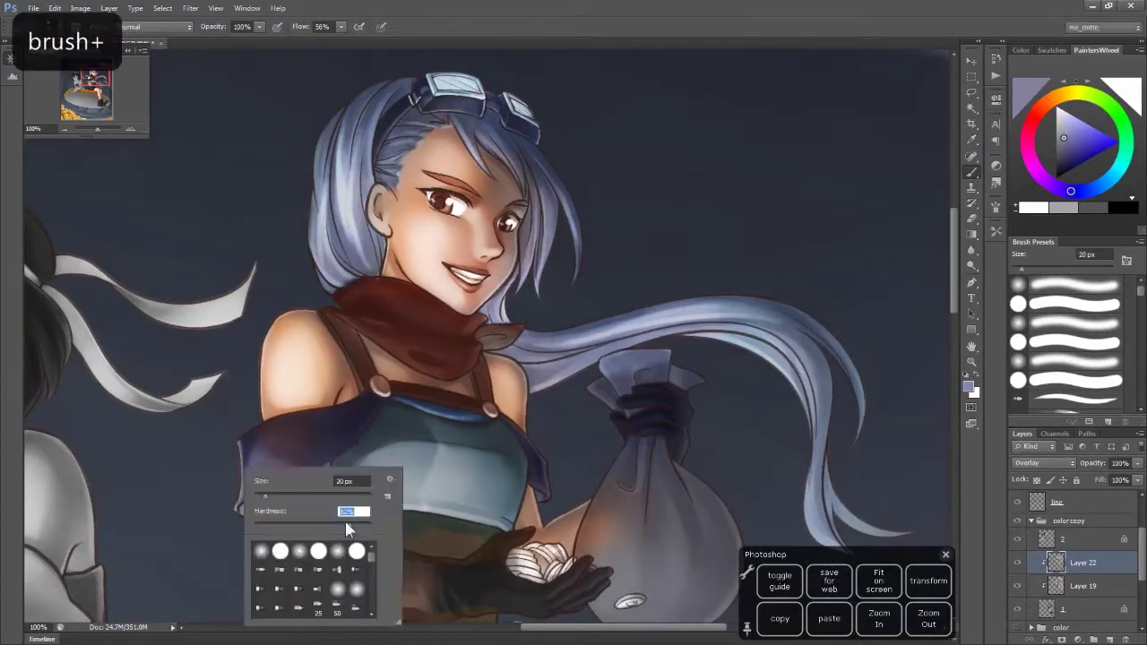
key("Escape")
left_click_drag(256, 484, 287, 325)
Brush sampled reddish brown over the blue neckline trim between the strap buttons, reducing the brush from 25 to 15 px
left_click(300, 316, "alt")
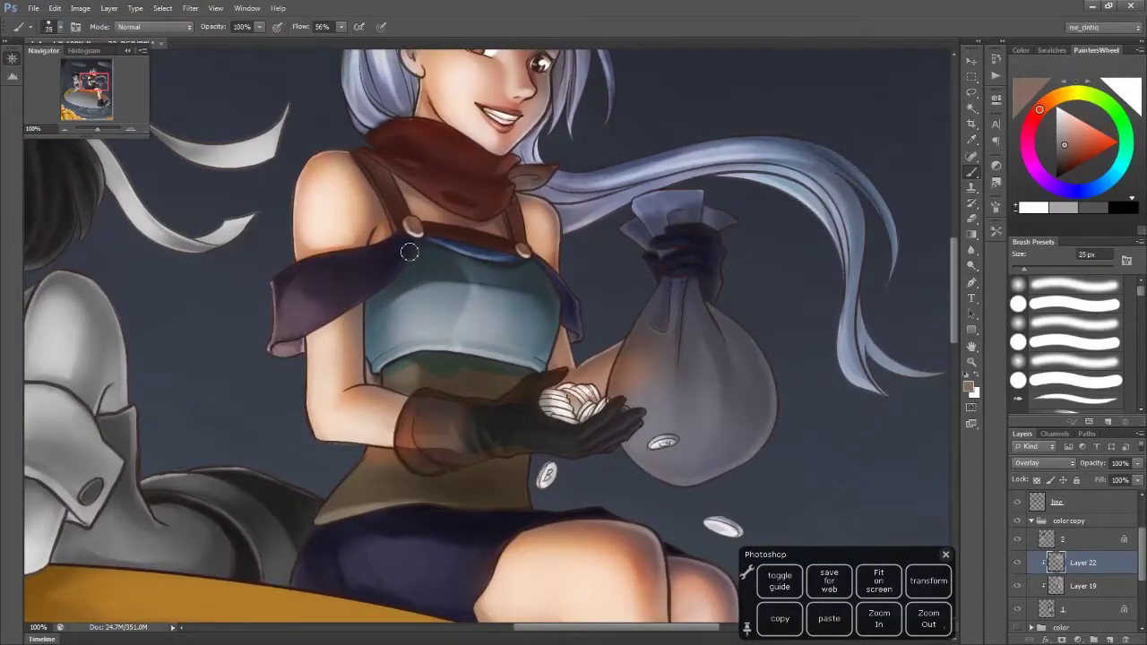
key("bracketleft")
key("bracketleft")
key("bracketleft")
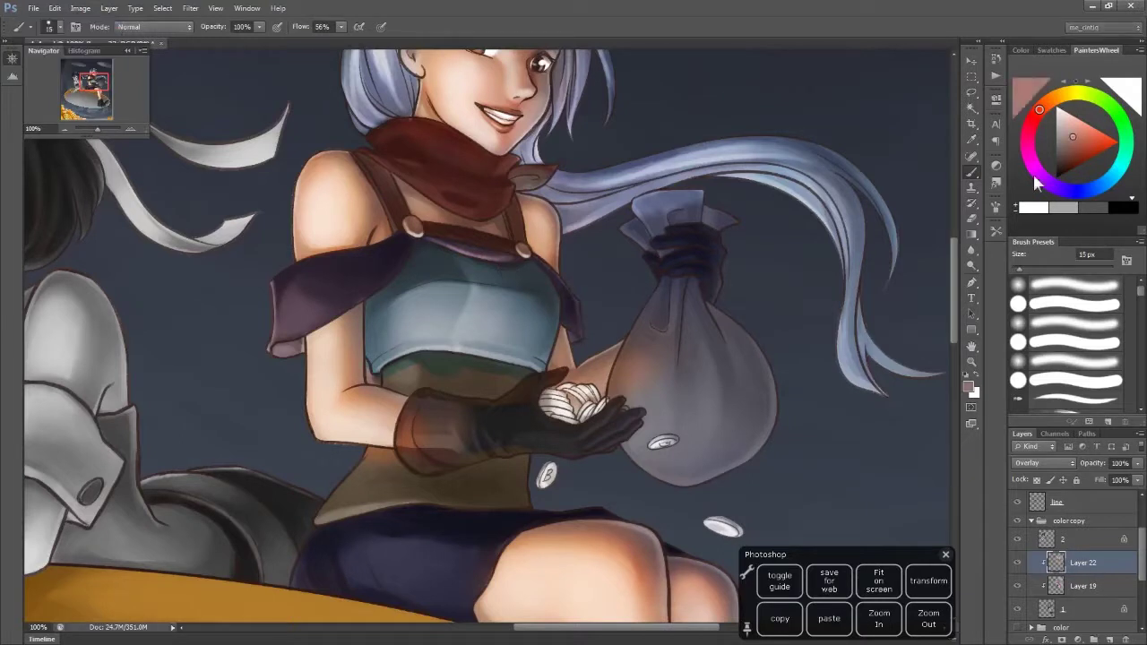
Erase the green and red Overlay tints from the midriff cloth and glove cuff with a 25 to 40 px eraser
key("e")
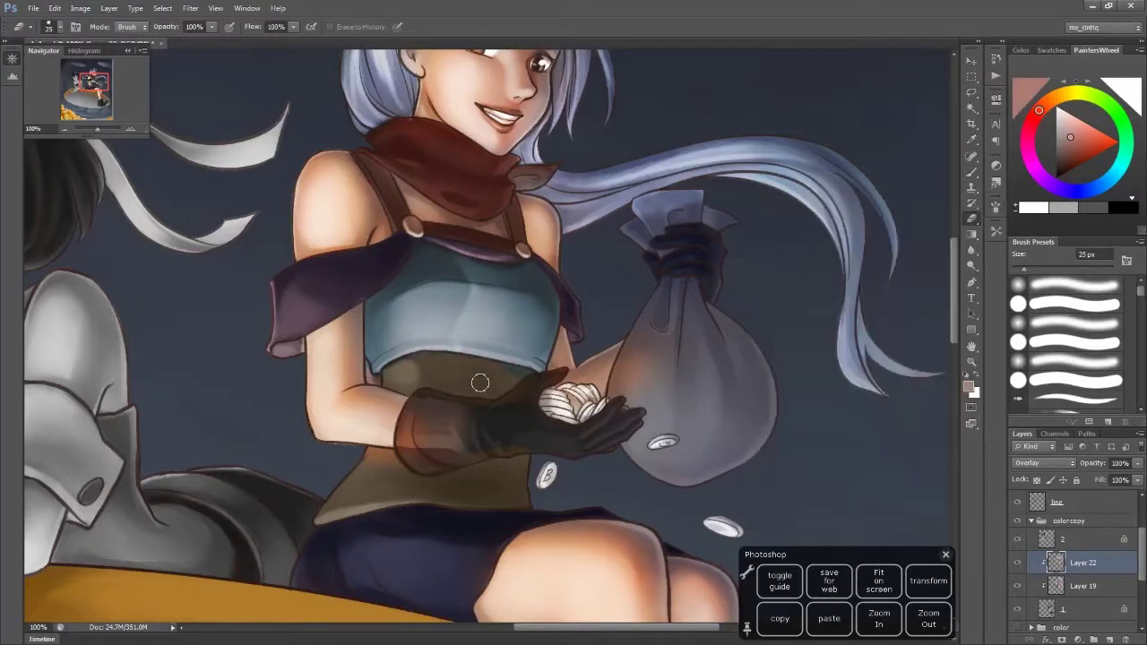
key("bracketright")
key("bracketright")
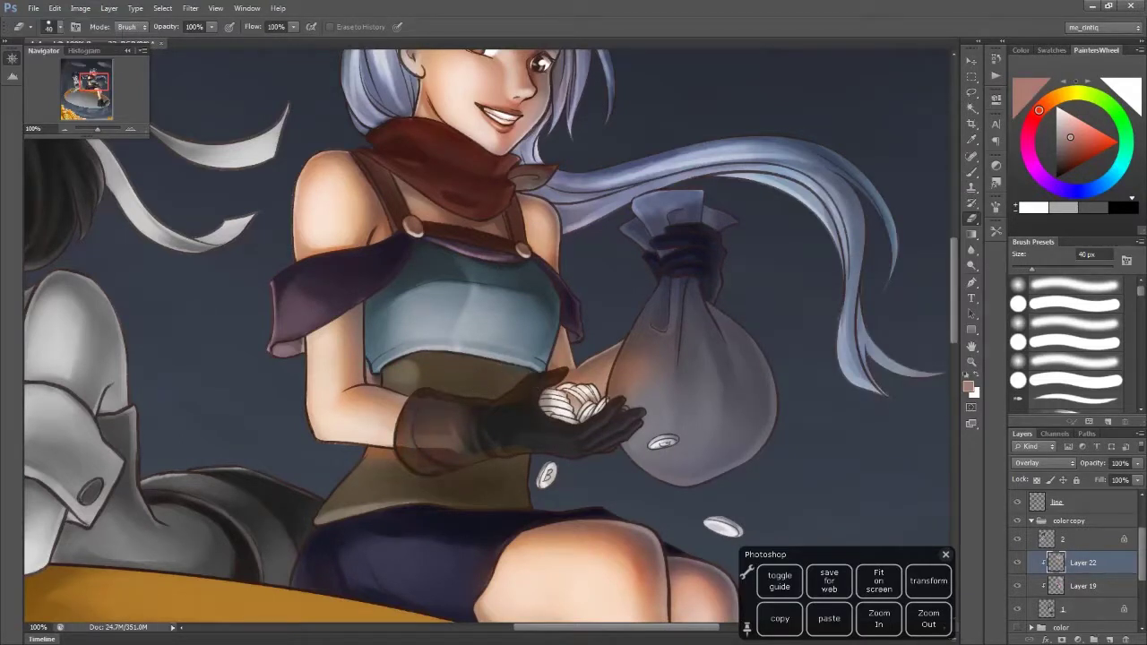
Brighten the scarf's red with a 30 px brush on Layer 22 and its loose end with a 15 px brush
left_click_drag(379, 452, 378, 578)
key("b")
key("bracketleft")
key("ctrl+z")
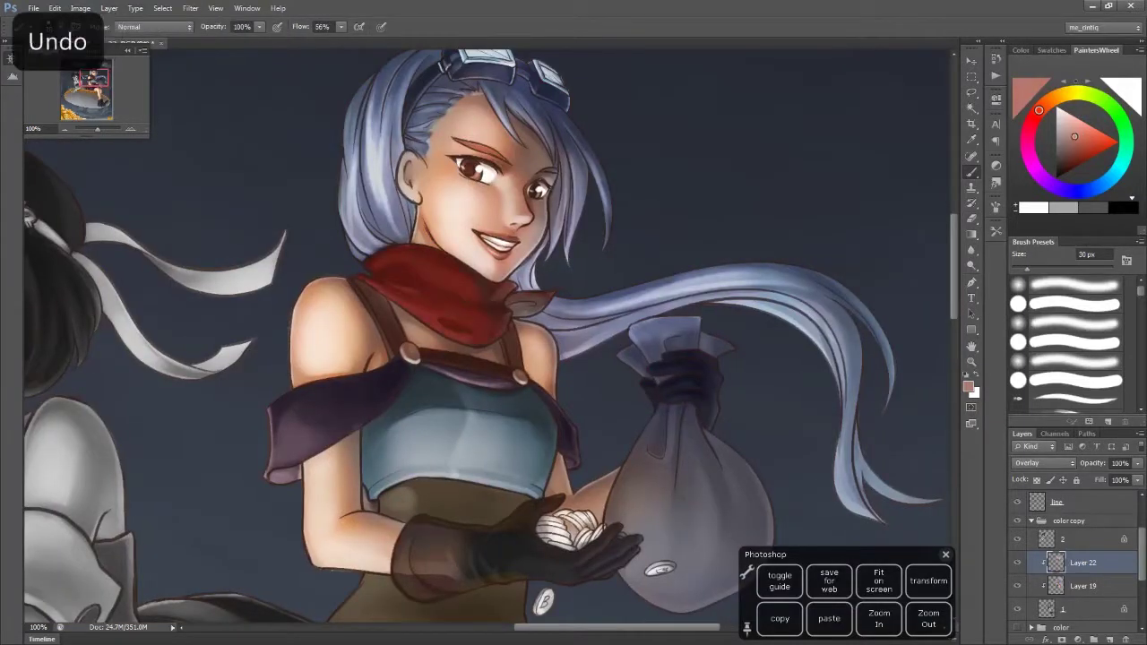
left_click(552, 304, "alt")
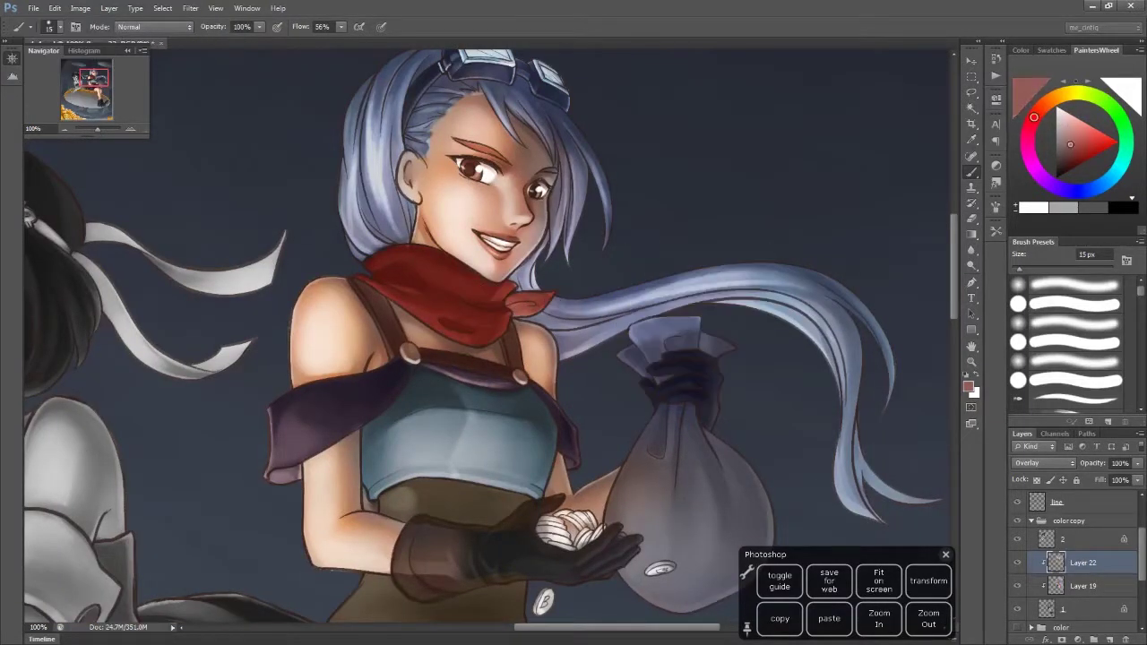
key("ctrl+z")
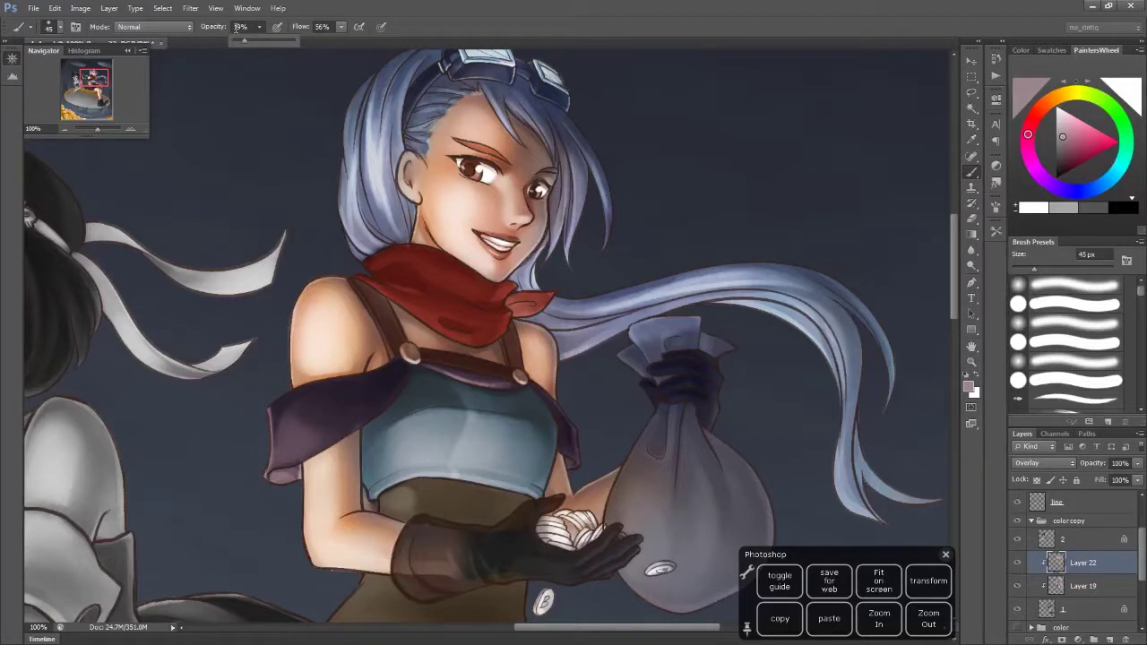
key("bracketright")
key("bracketright")
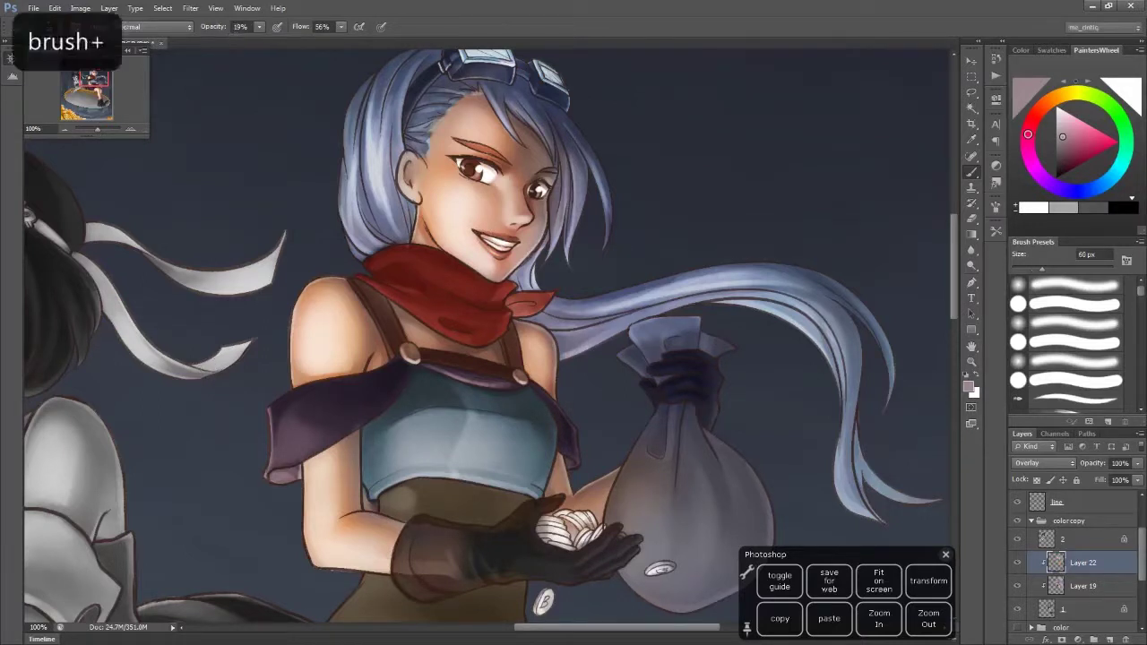
key("alt+bracketleft")
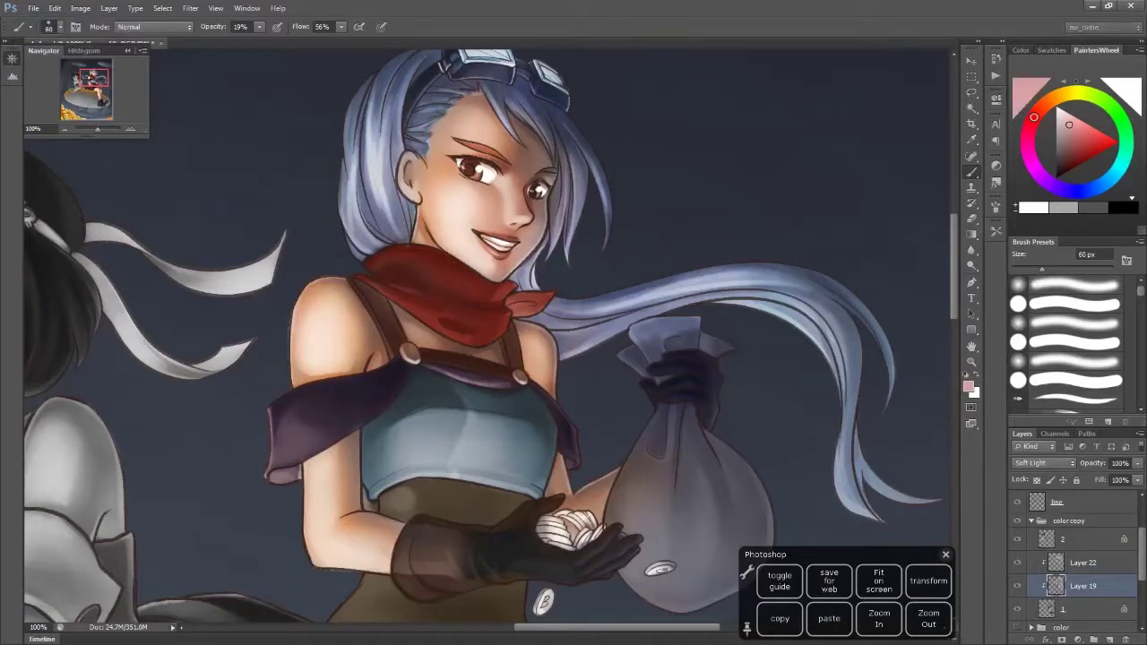
key("ctrl+z")
key("ctrl+z")
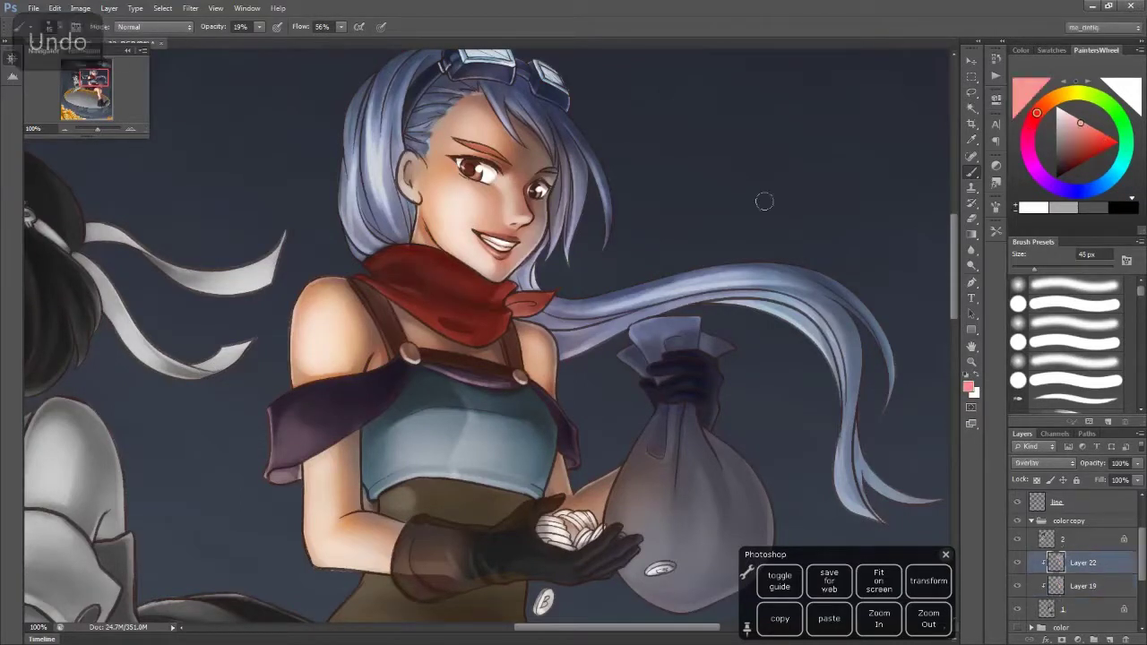
Brush sampled reddish brown over the lower midriff cloth on Layer 22 with a 60 px brush at 67% opacity
key("bracketright")
scroll(522, 302, "down", 4)
key("6")
key("7")
key("bracketleft")
key("bracketleft")
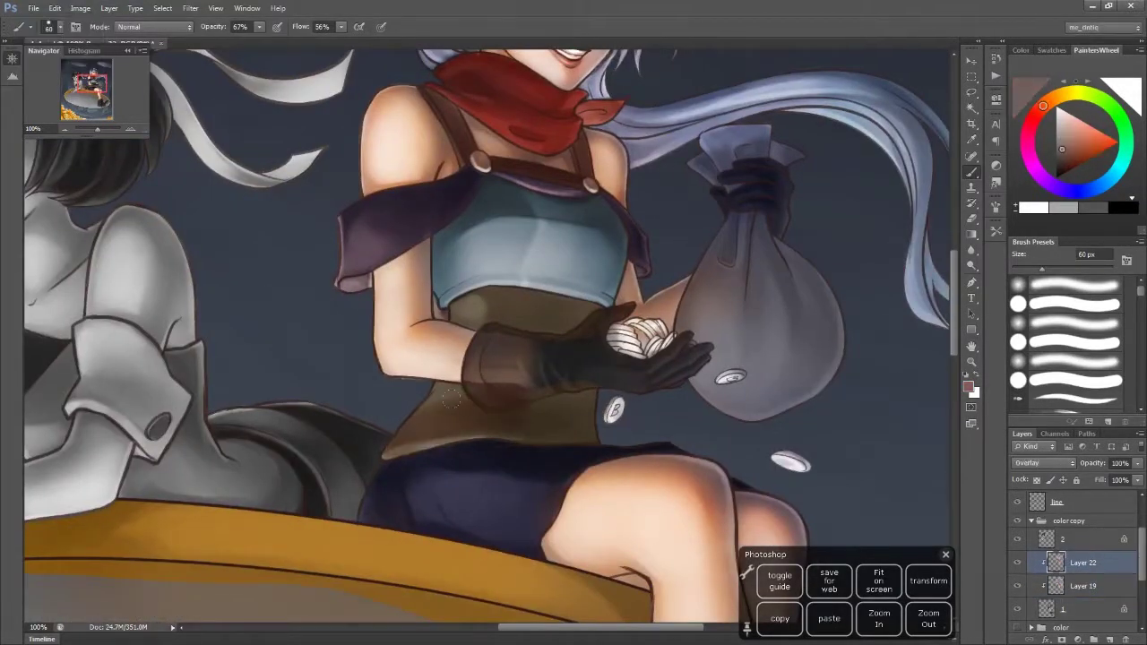
Lasso the midriff cloth, glaze it brown with a 200 to 300 px brush at 40% opacity, and clear the selection
key("l")
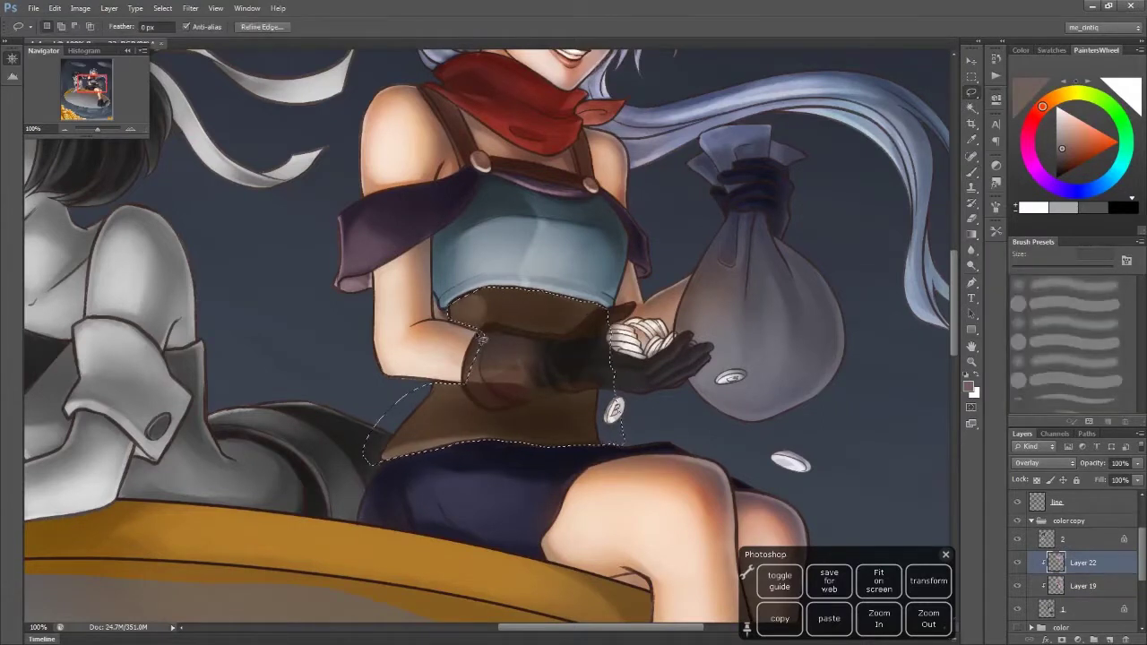
key("b")
key("bracketright")
key("ctrl+z")
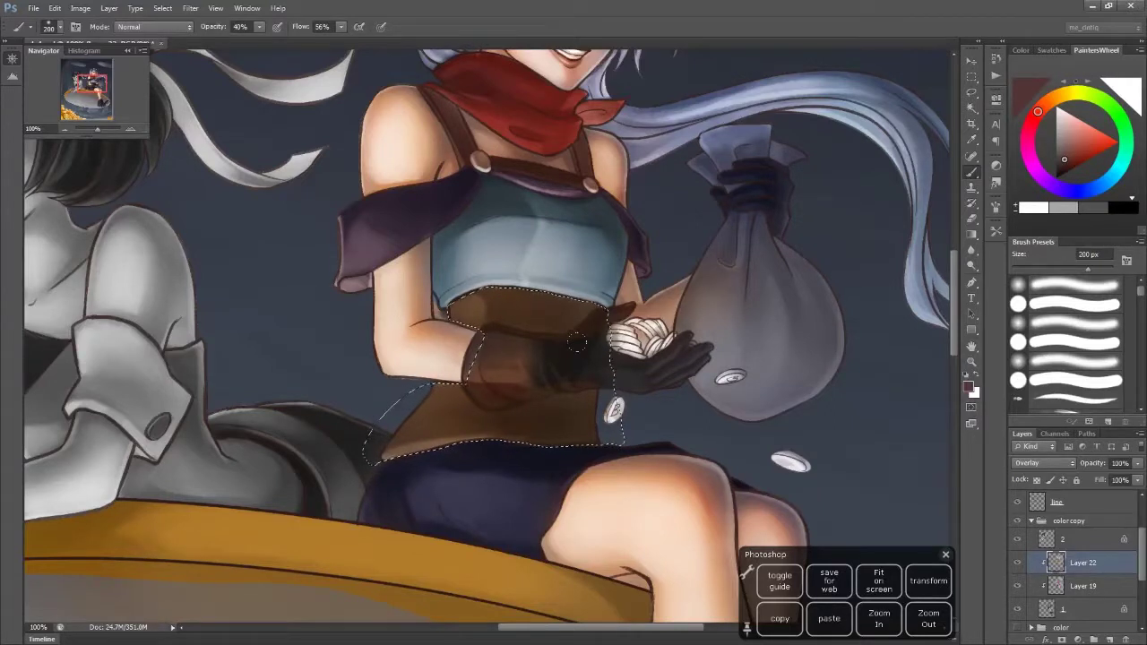
key("ctrl+z")
key("bracketright")
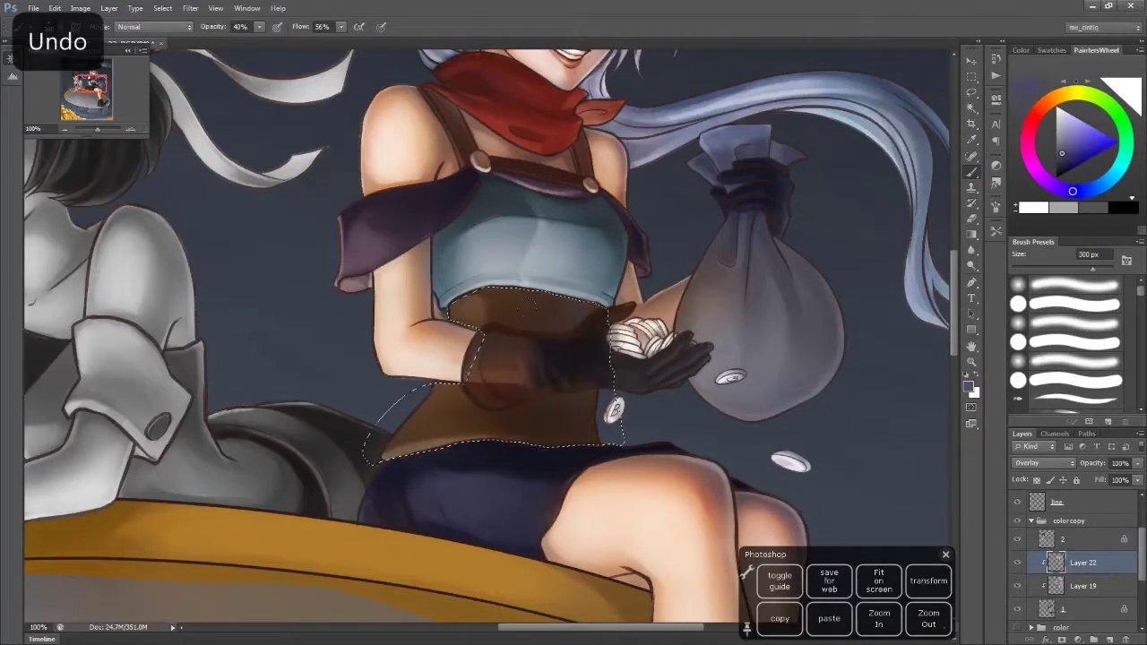
key("ctrl+d")
Tint the coin-holding glove brown on Layer 19 at 75% opacity, hiding Layer 22 temporarily and reducing the brush from 35 to 15 px
left_click(1084, 585)
left_click(1017, 562)
key("7")
key("5")
left_click_drag(1092, 267, 1030, 277)
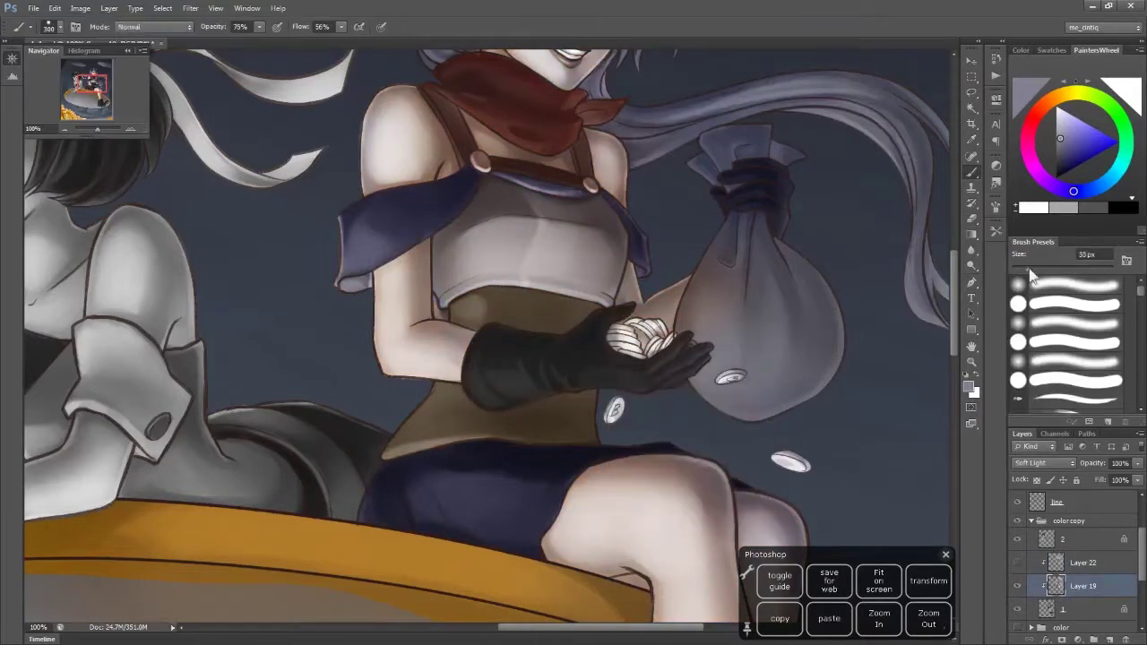
left_click(1017, 562)
key("bracketleft")
key("bracketleft")
key("bracketleft")
key("bracketleft")
Glaze the coin-holding glove's cuff and palm with warm reddish brown on Layer 22 using a 35 px brush
left_click(1084, 561)
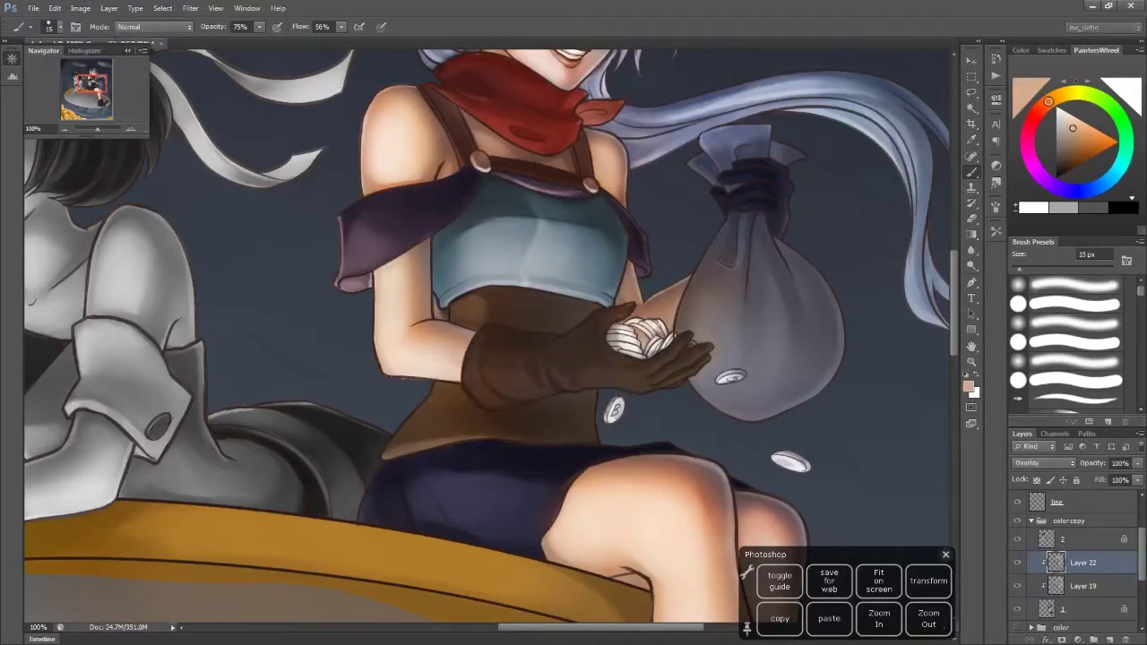
key("bracketright")
key("bracketright")
key("bracketright")
key("bracketright")
key("bracketright")
key("bracketright")
key("bracketright")
left_click_drag(616, 359, 501, 376)
left_click(1072, 153)
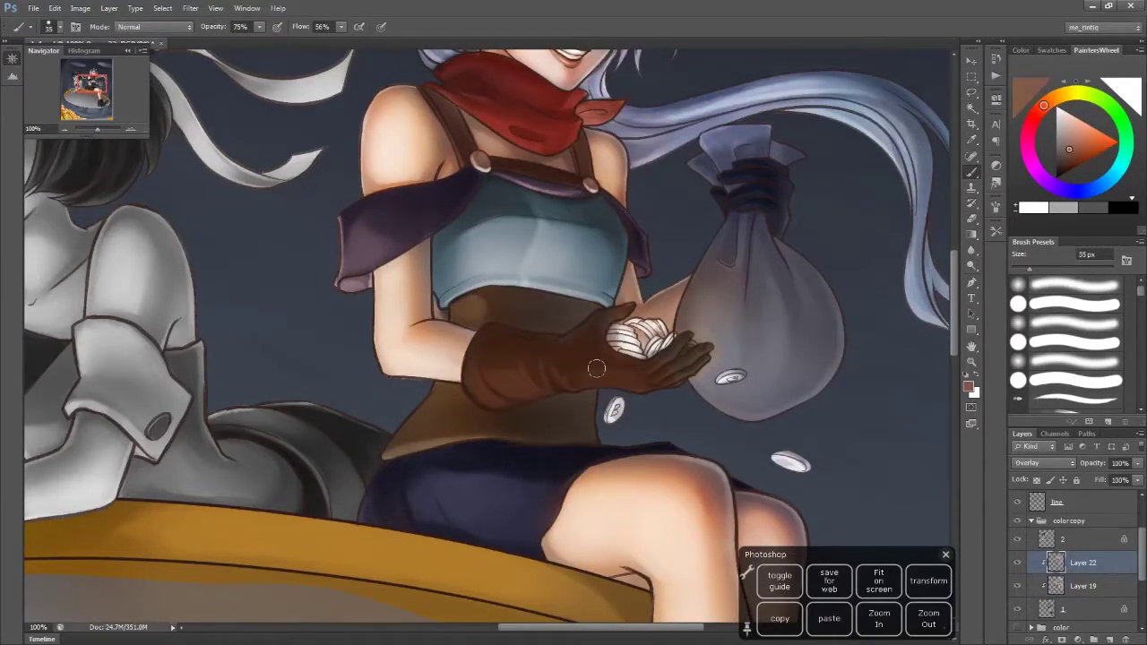
Extend the reddish-brown glaze over the glove's fingers with a 25 px brush
key("bracketleft")
key("bracketleft")
key("bracketleft")
key("bracketleft")
key("bracketleft")
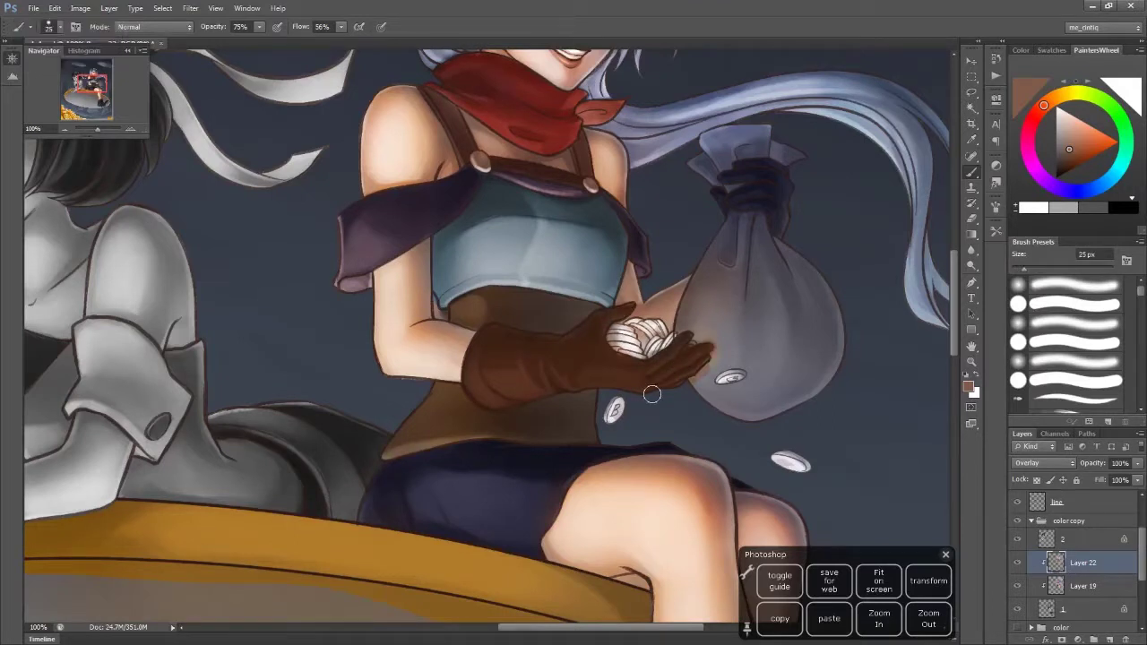
Colour the glove gripping the money bag brown to match the other glove
left_click(1074, 119)
key("ctrl+z")
key("3")
key("bracketright")
key("bracketright")
key("bracketright")
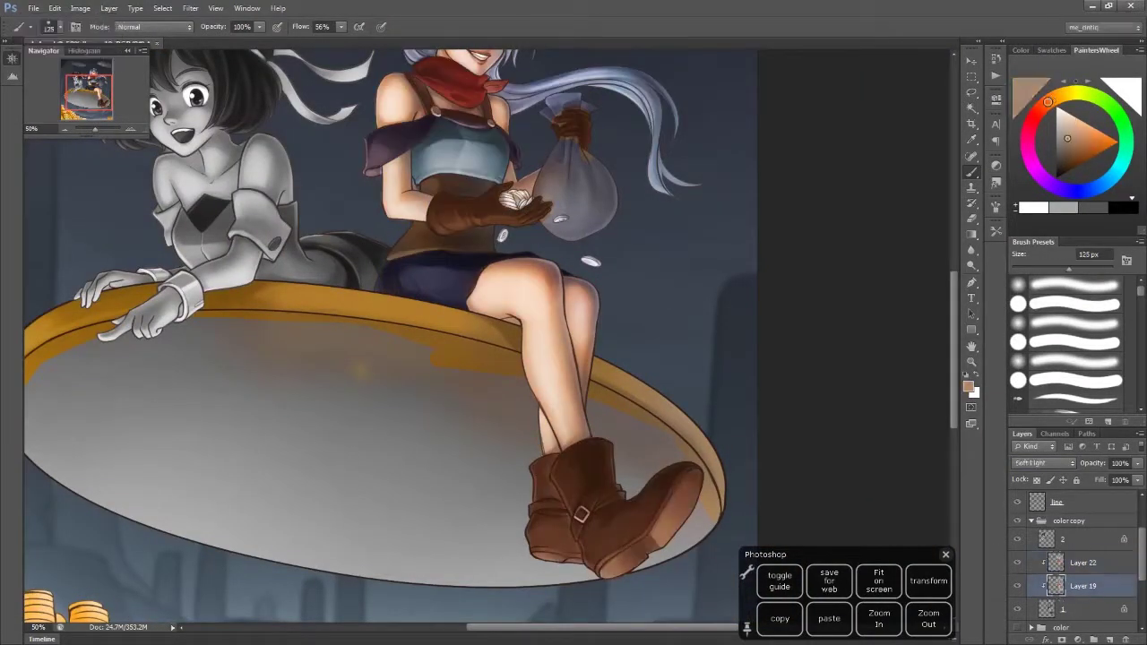
Tint the money bag beige on Layer 19 at 100% opacity, using brushes from 150 down to 70 px
key("ctrl+z")
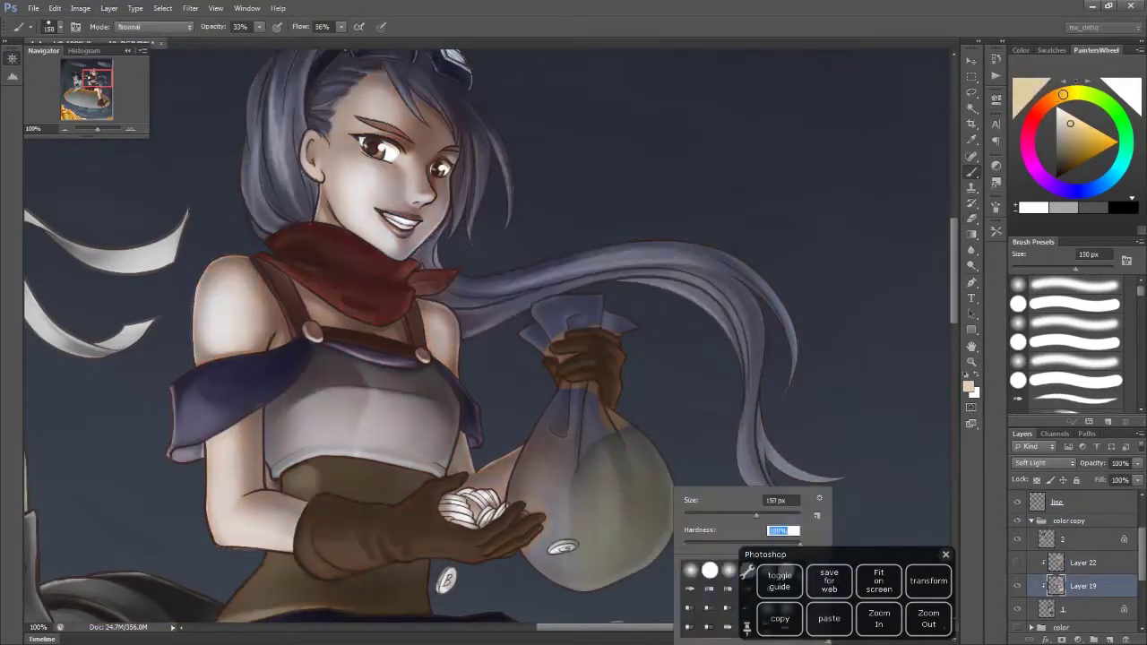
key("bracketleft")
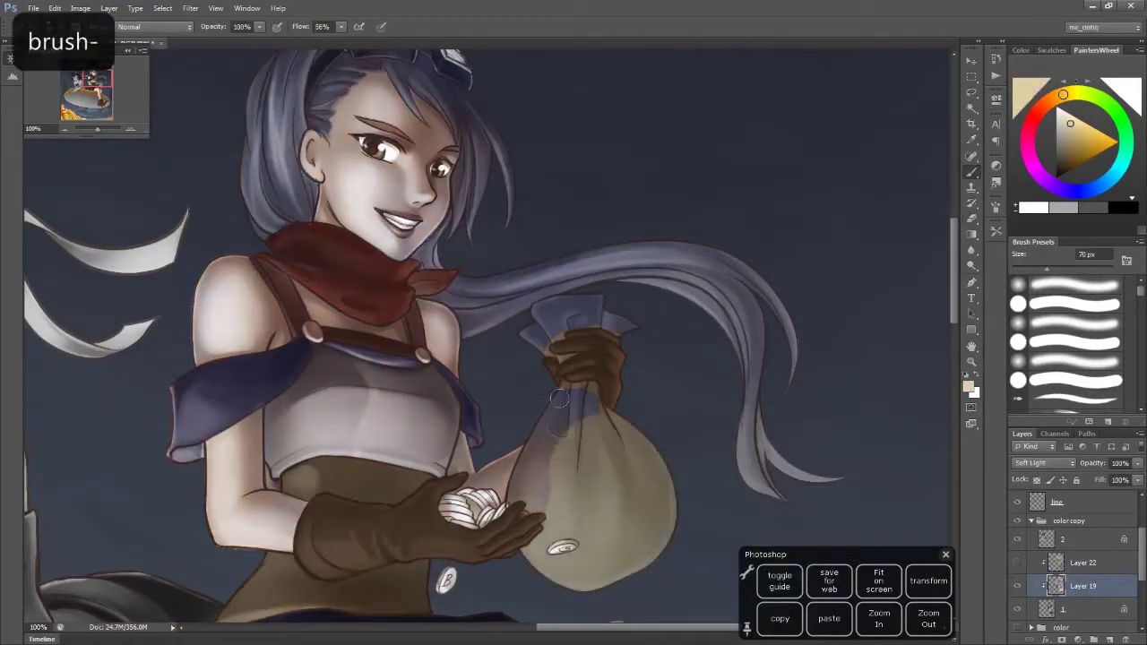
key("ctrl+z")
key("bracketright")
mouse_move(660, 496)
left_mouse_down()
mouse_move(632, 502)
mouse_move(555, 457)
mouse_move(592, 412)
mouse_move(578, 313)
left_mouse_up()
key("bracketleft")
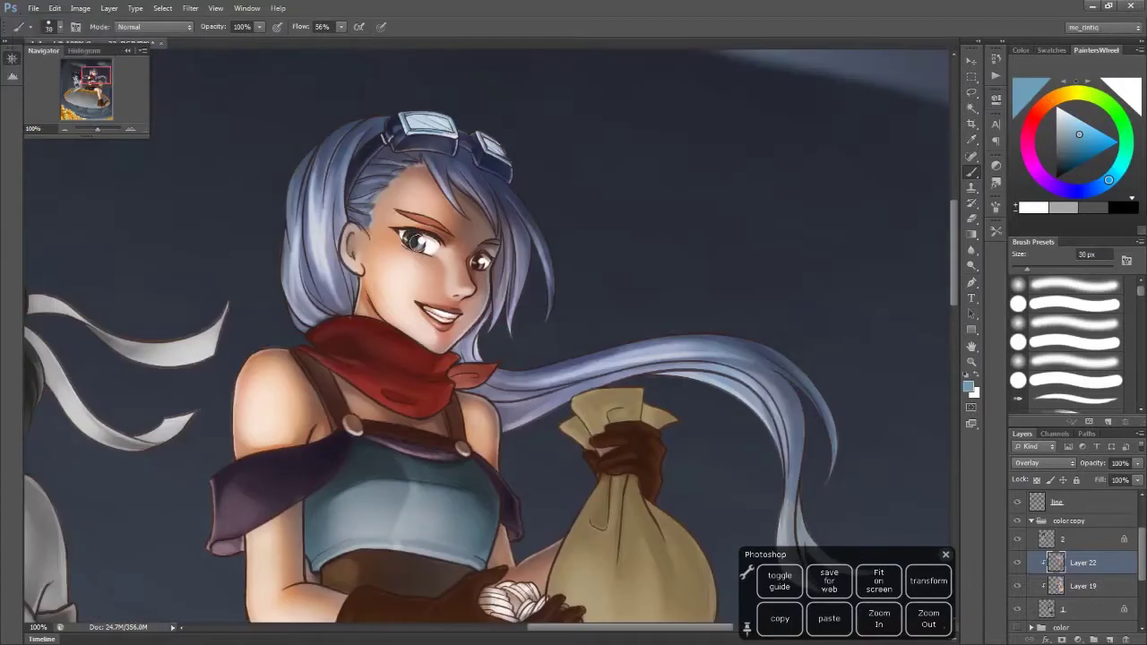
Colour both irises bright turquoise blue on the clipped layers with a 10 px brush
key("ctrl+z")
key("ctrl+plus")
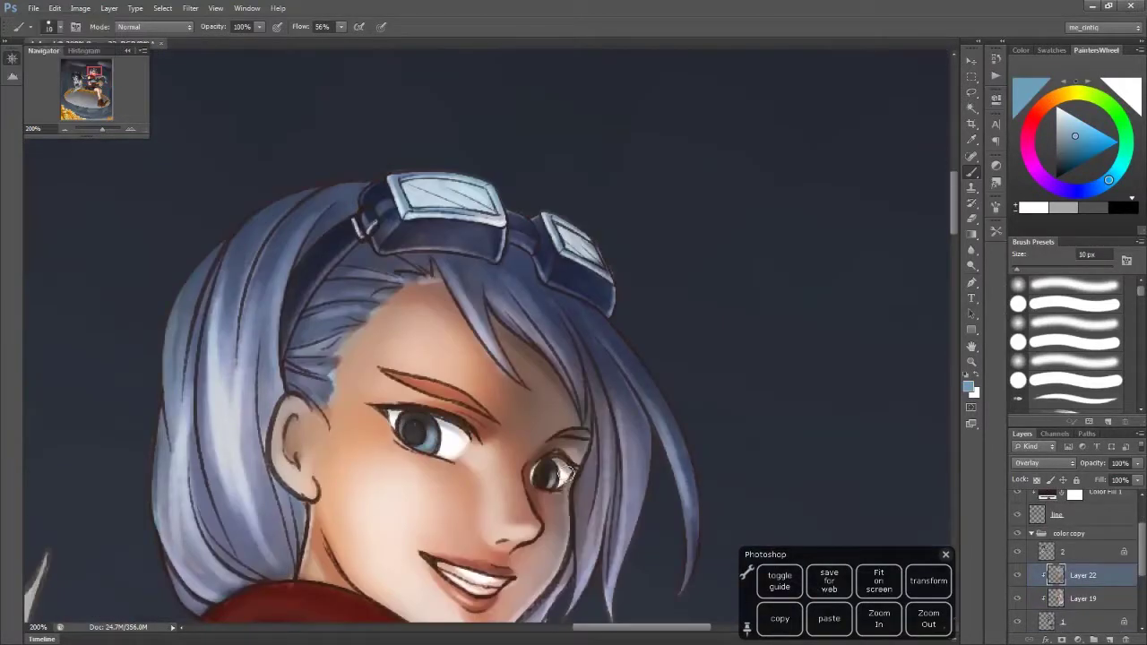
key("alt+bracketleft")
left_click(564, 472, "alt")
key("alt+bracketright")
Redden the lips on Layer 22 with a 7 px brush and neutralise the teeth with grey at 8 px
left_click(493, 596, "alt")
key("bracketleft")
left_click_drag(492, 597, 546, 485)
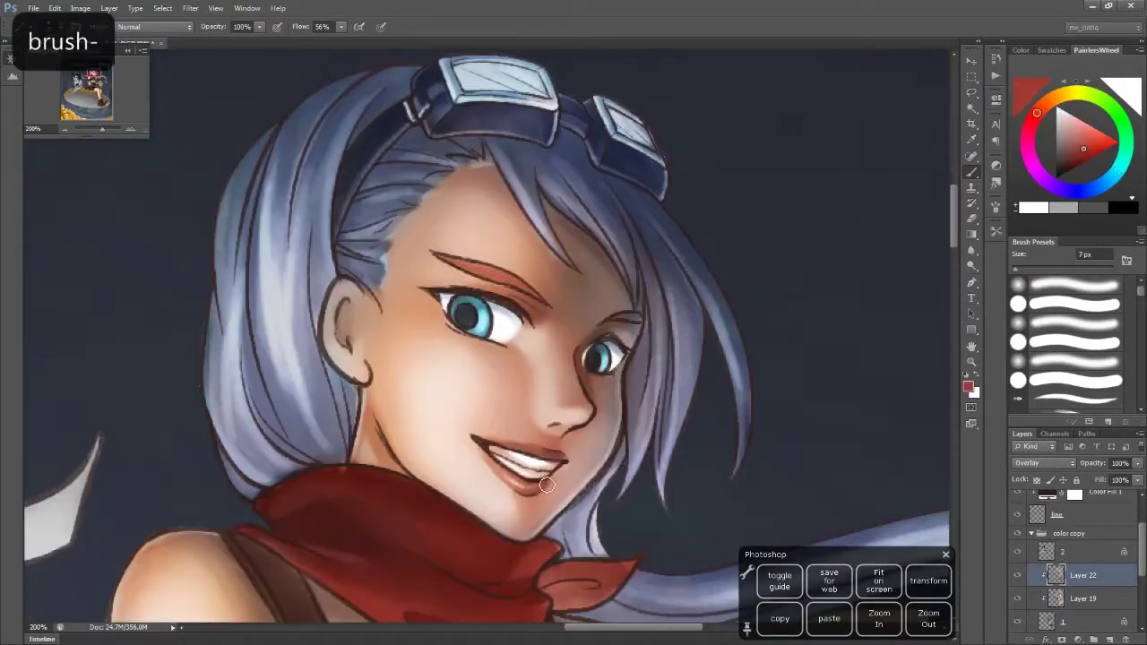
key("ctrl+z")
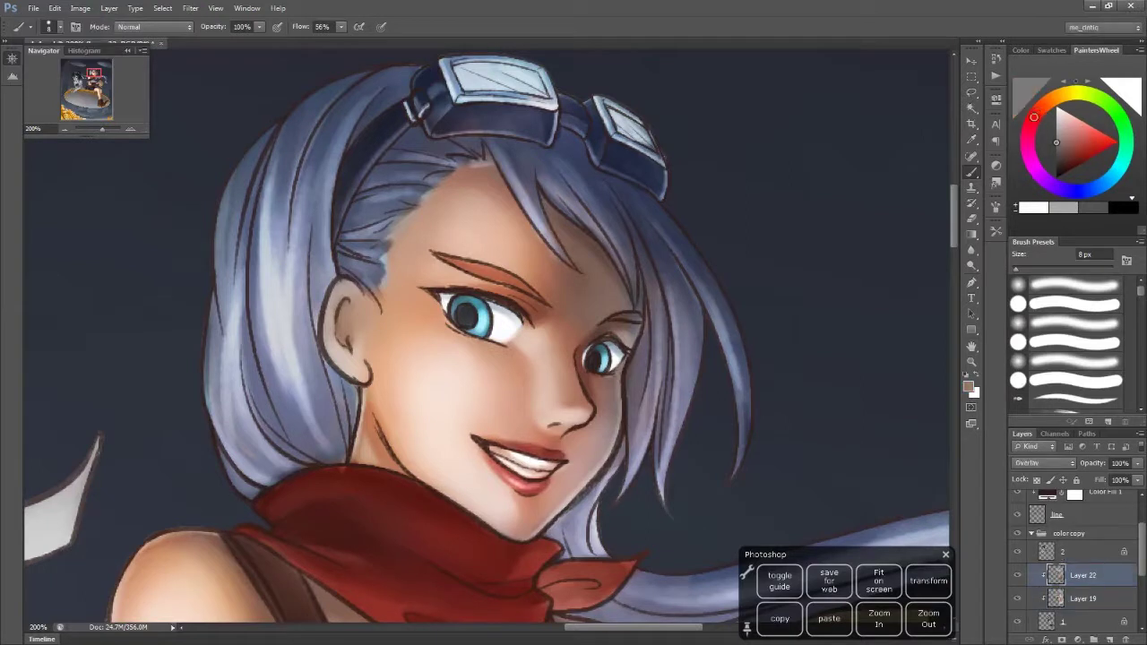
left_click(493, 449, "alt")
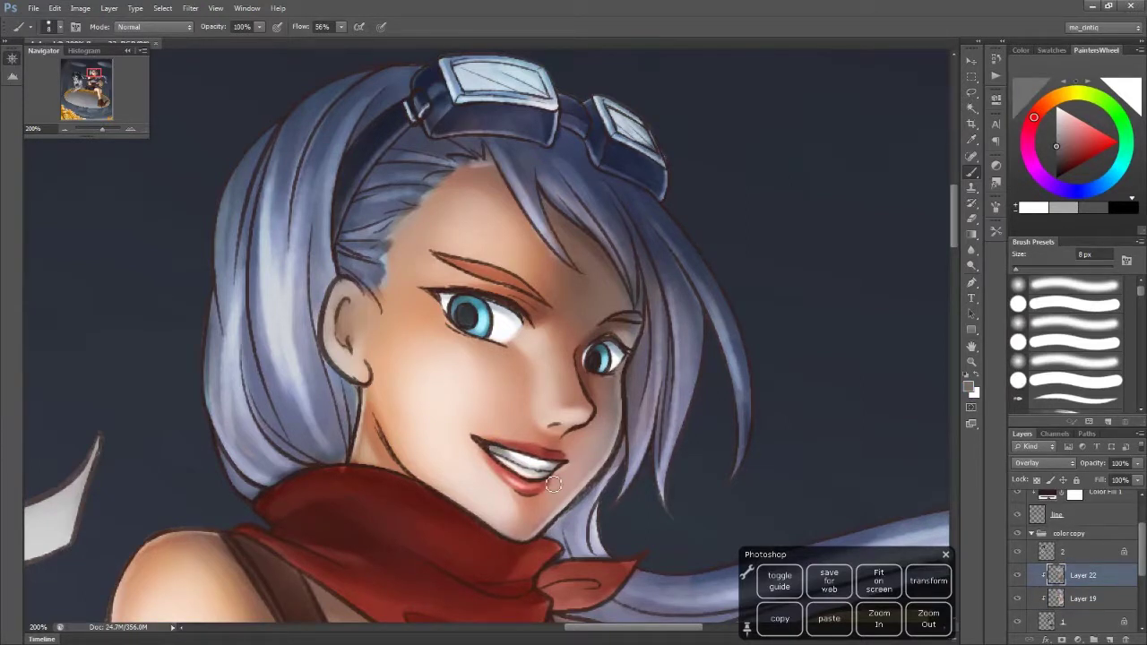
Colour the coins in the hand and the falling coins golden orange on Layer 19 with a 15 px brush
scroll(552, 484, "down", 3)
scroll(592, 484, "up", 2)
key("alt+bracketleft")
left_click(632, 481, "alt")
key("bracketright")
key("bracketright")
key("bracketright")
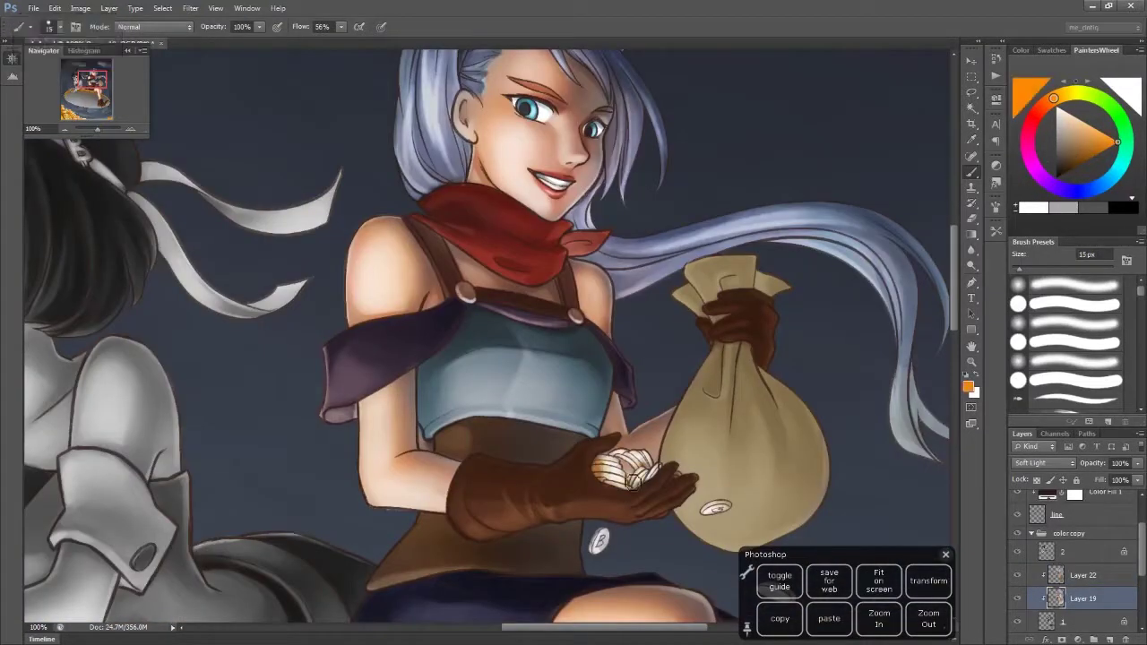
key("ctrl+z")
mouse_move(743, 491)
left_mouse_down()
mouse_move(717, 413)
mouse_move(576, 444)
left_mouse_up()
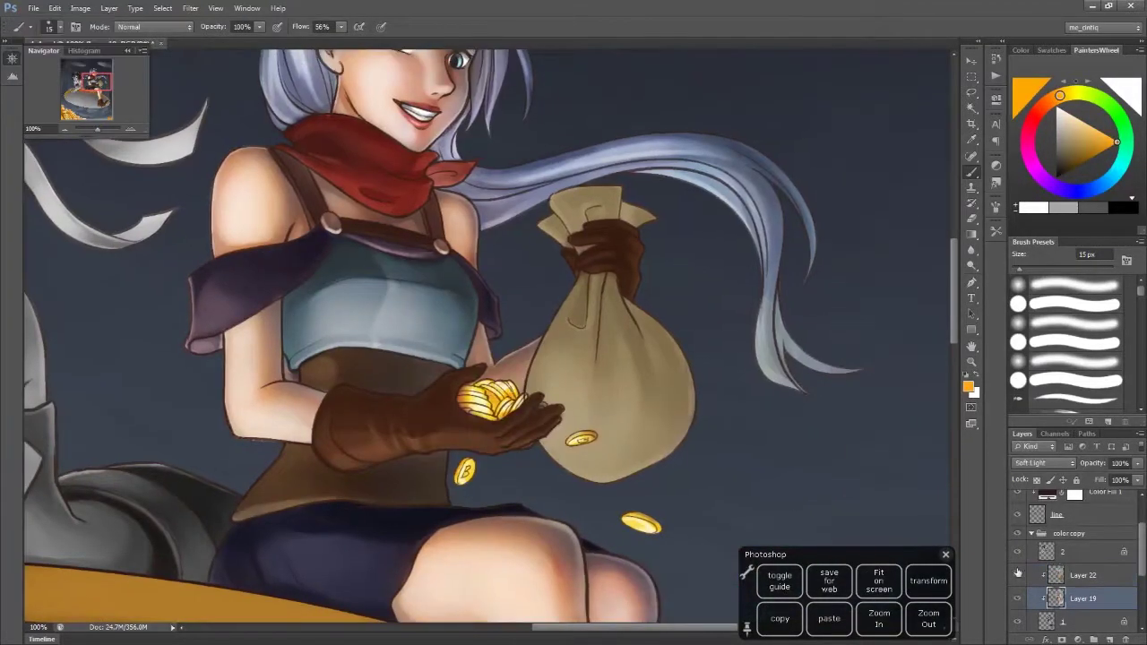
key("ctrl+z")
Lasso the money bag and shade it with soft reddish brown on Layer 19 using a 250 px brush at 29% opacity
key("l")
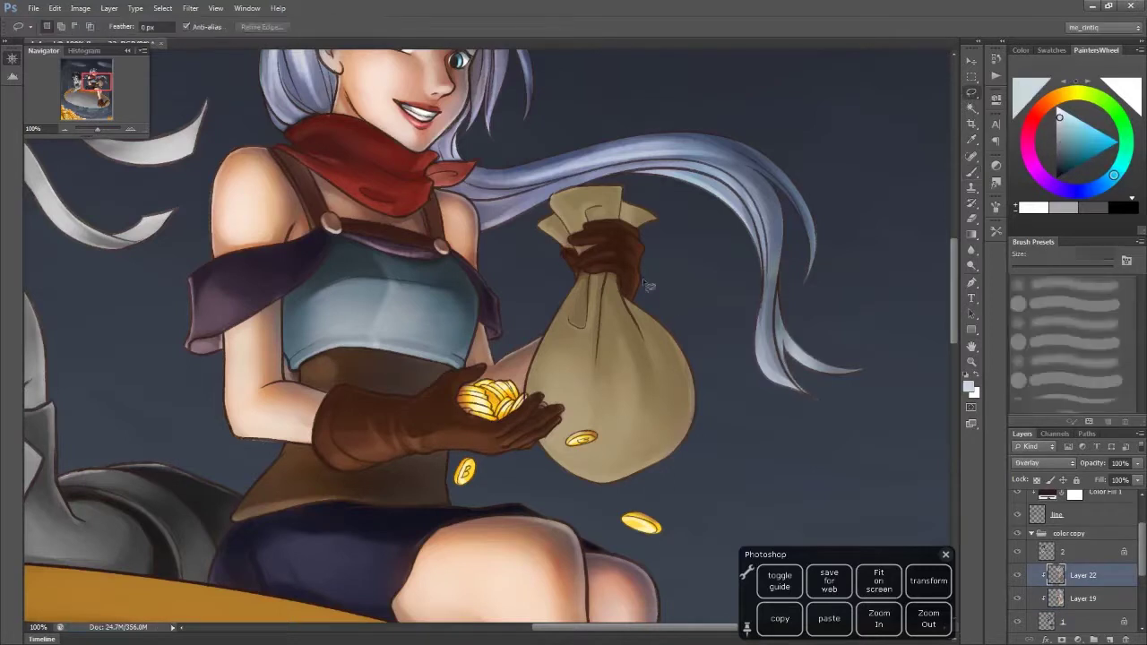
key("b")
key("ctrl+z")
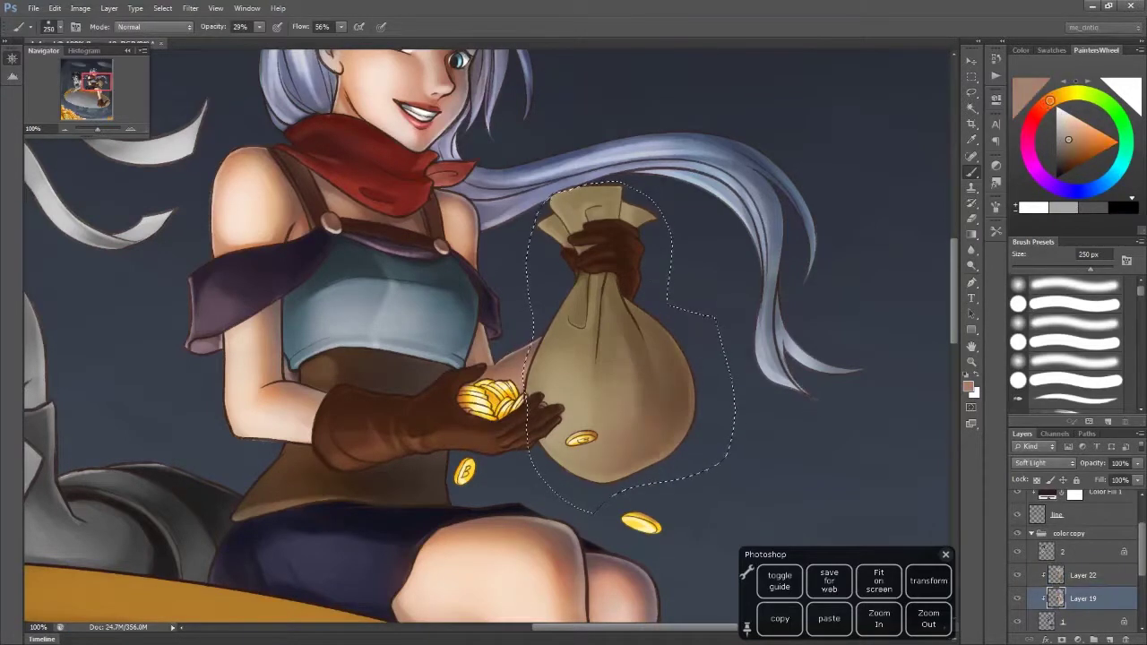
key("ctrl+z")
key("ctrl+z")
key("bracketleft")
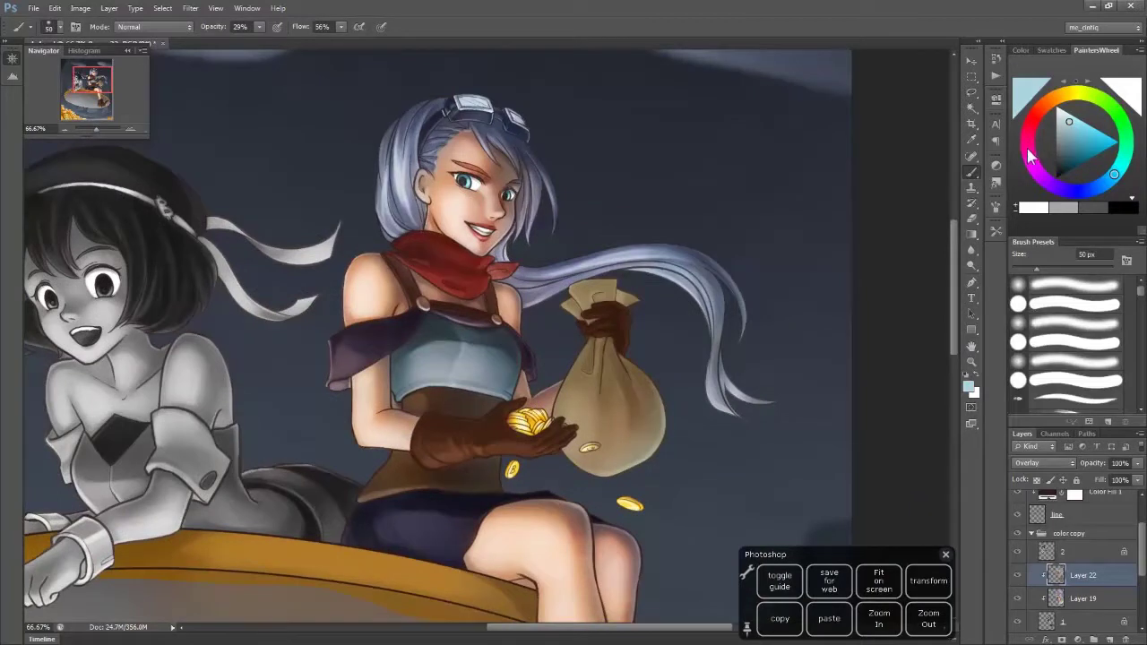
Undo the last stroke on Layer 22 and save the document
key("ctrl+z")
key("bracketleft")
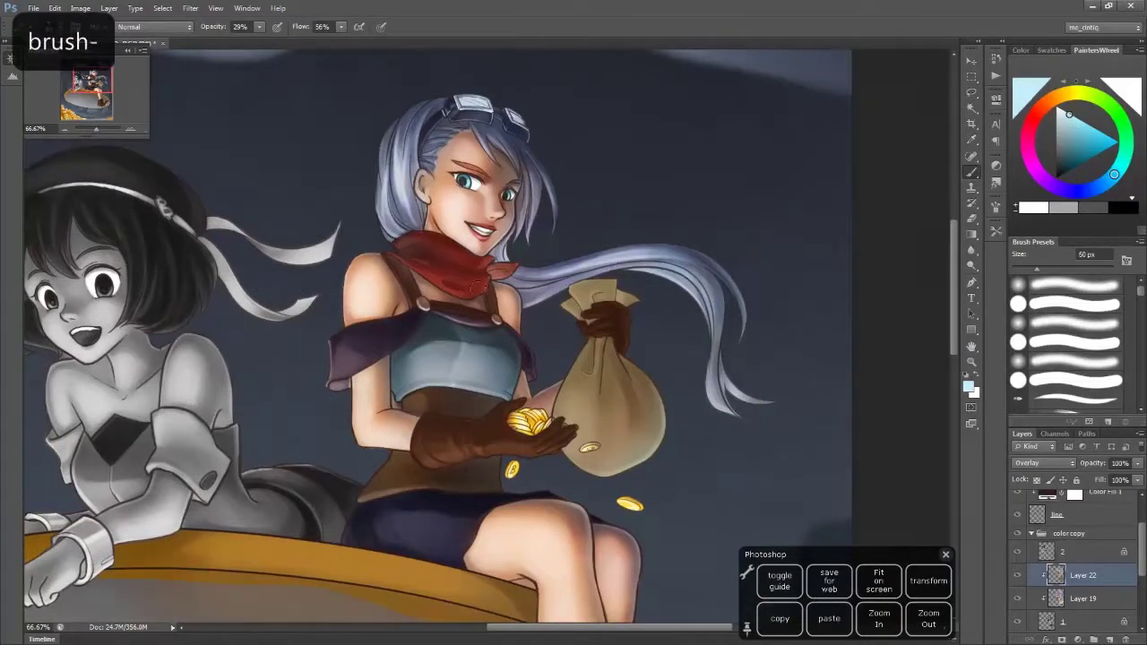
key("ctrl+s")
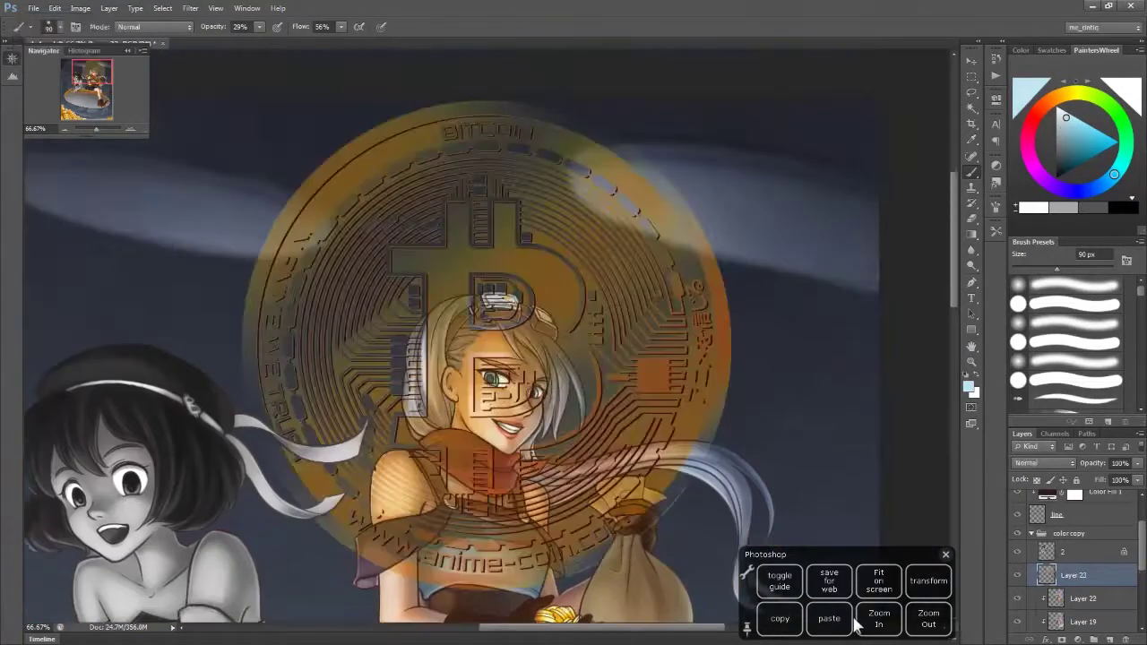
Colour the goggles and their strap brown on Layer 19 with a 25 px brush at 100% opacity
key("bracketleft")
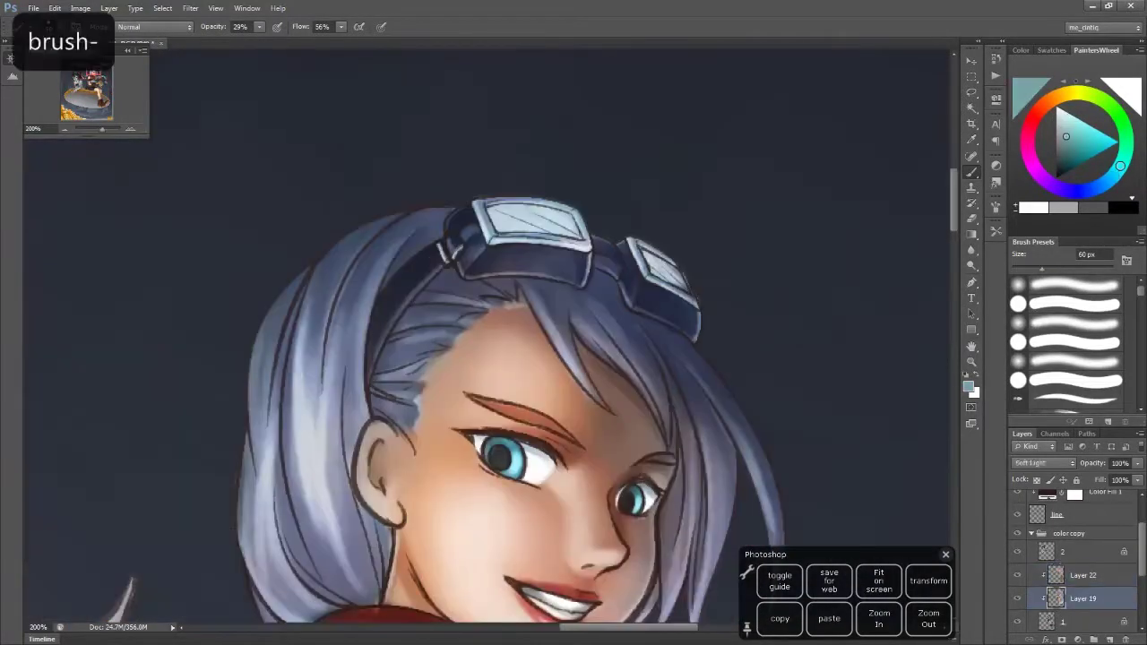
key("bracketright")
left_click_drag(582, 280, 412, 320)
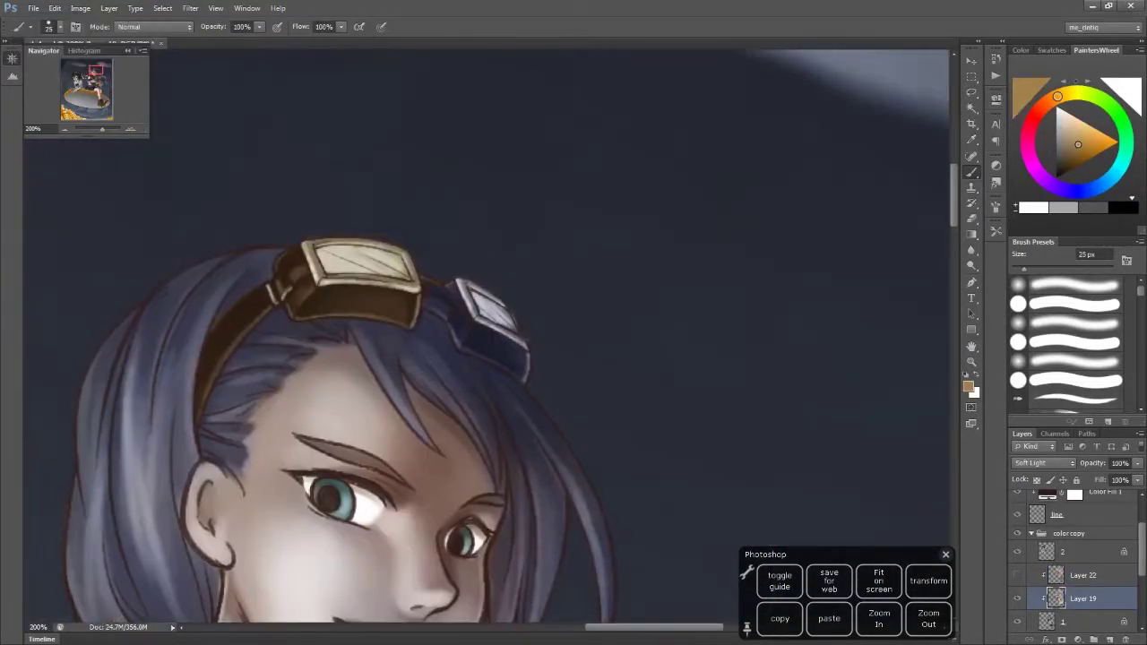
key("ctrl+z")
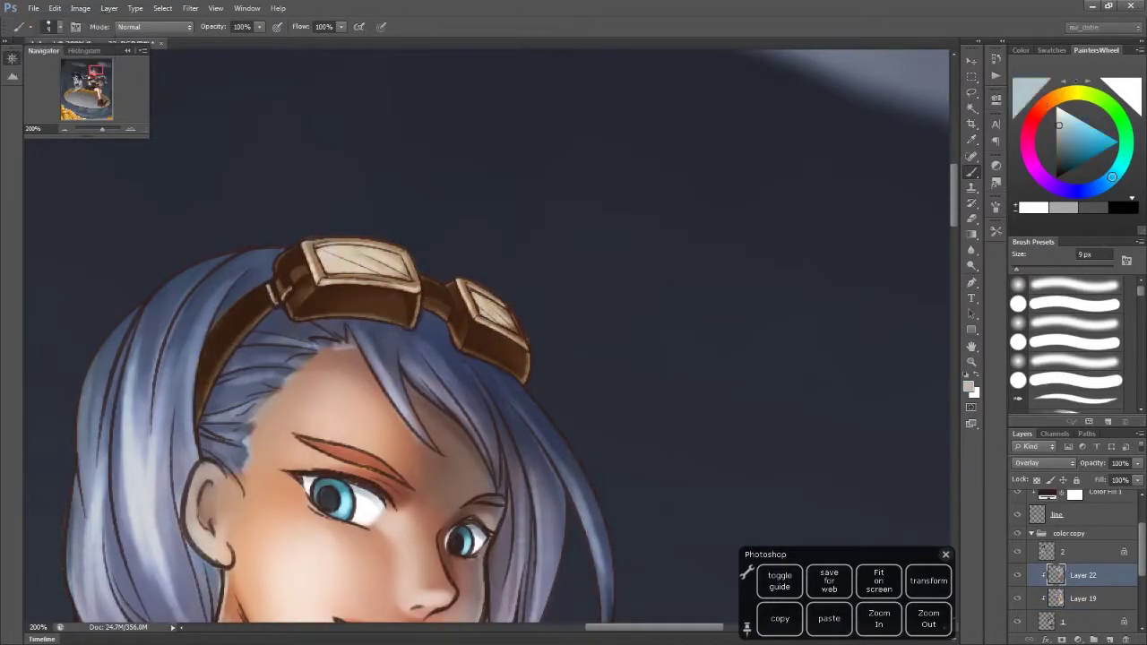
Tint the goggle strap and bridge golden with a 10 px brush and neutralise the buckle with light blue at 8 px
left_click(1084, 124)
left_click_drag(273, 285, 201, 395)
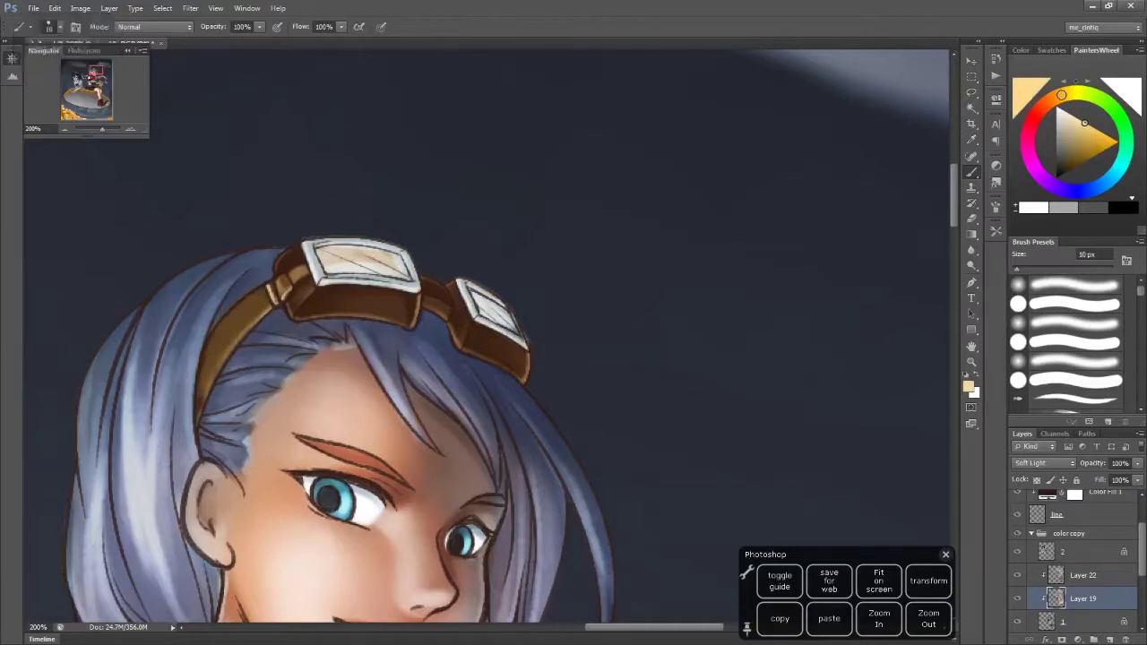
left_click(1114, 175)
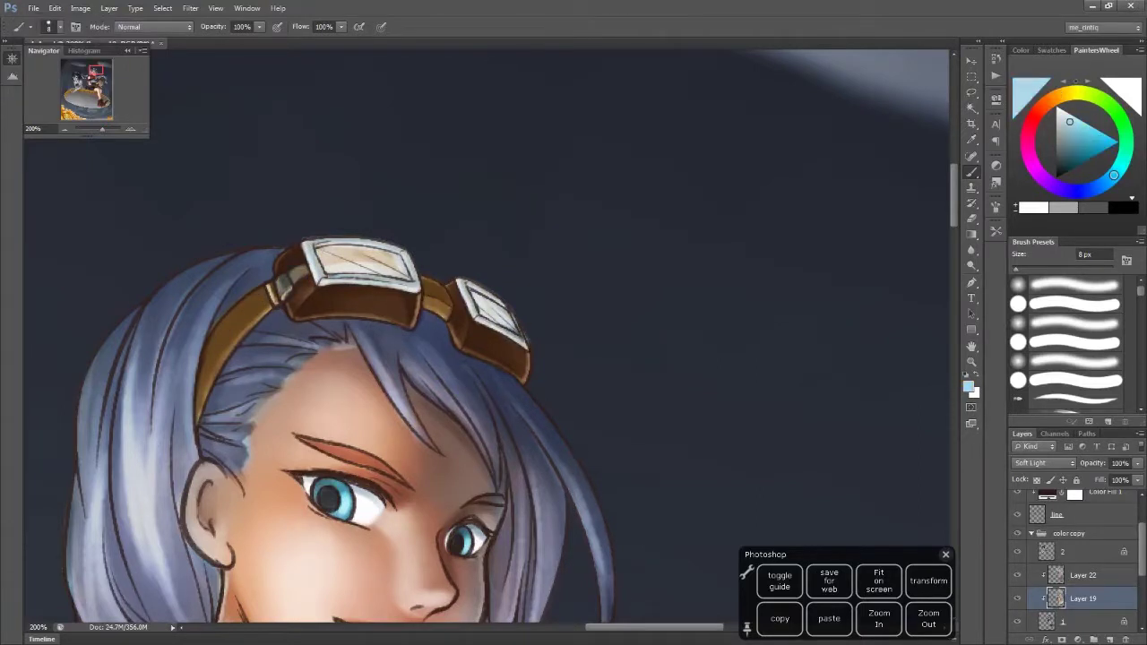
Cool the goggle lenses with pale blue on Layer 19 using a 35 px brush, lowering the brush opacity to 14%
left_click(929, 619)
left_click(879, 619)
key("ctrl+z")
key("bracketright")
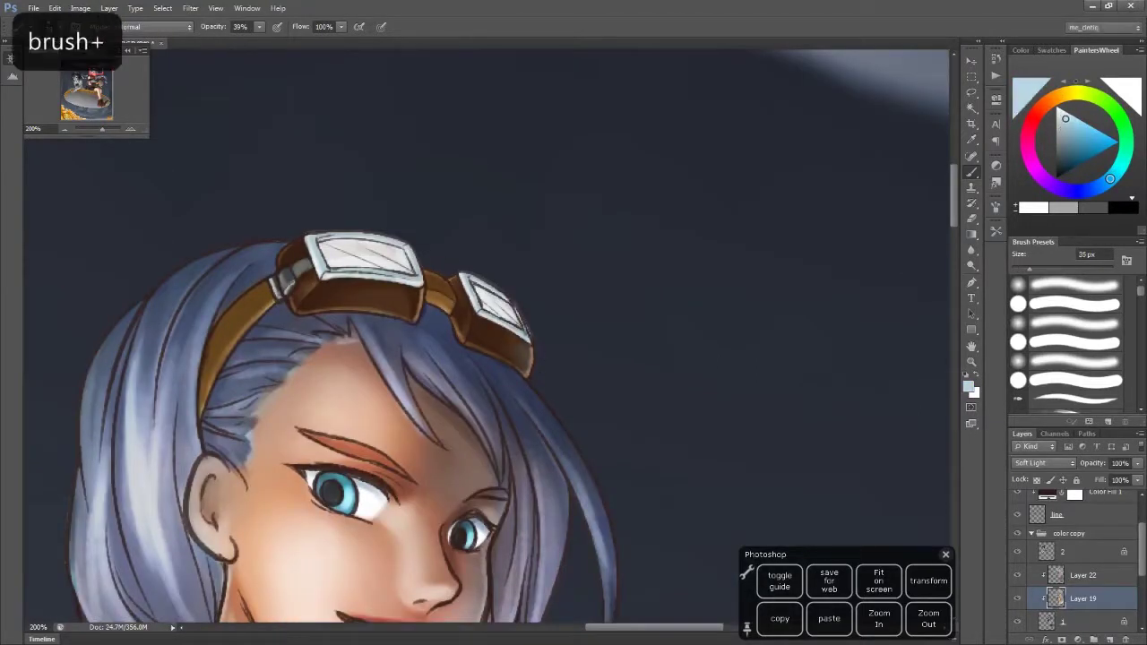
key("1")
key("4")
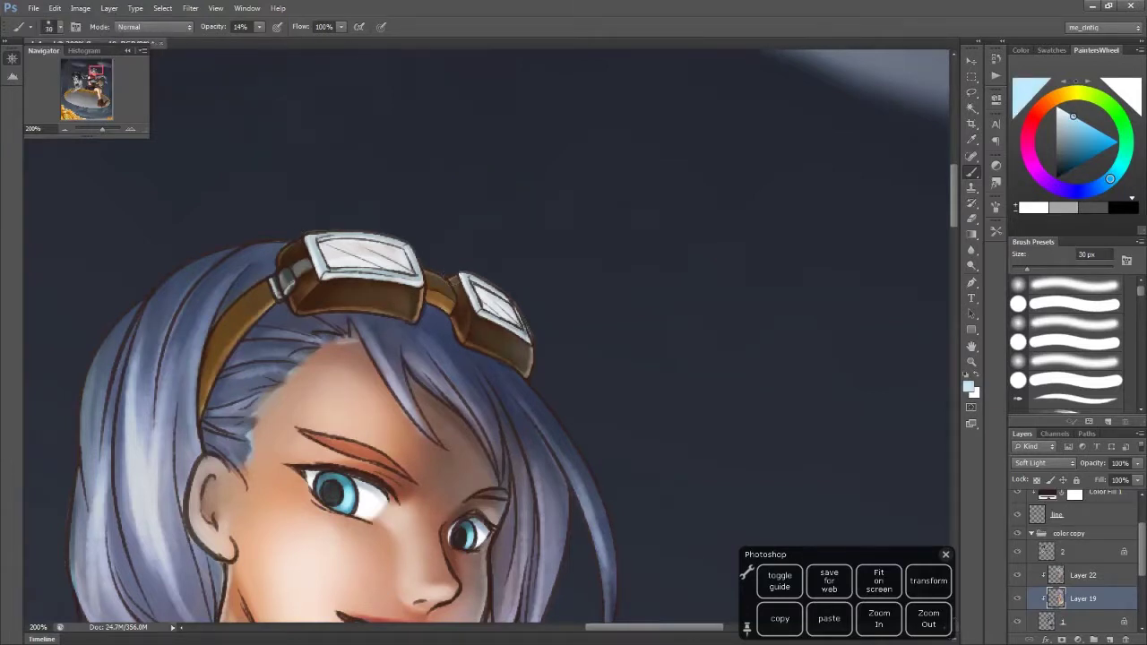
Adjust the goggle lenses and rims on Layer 19 with white at 60% opacity using a 35 px brush
key("bracketright")
key("6")
left_click(1060, 148)
key("ctrl+z")
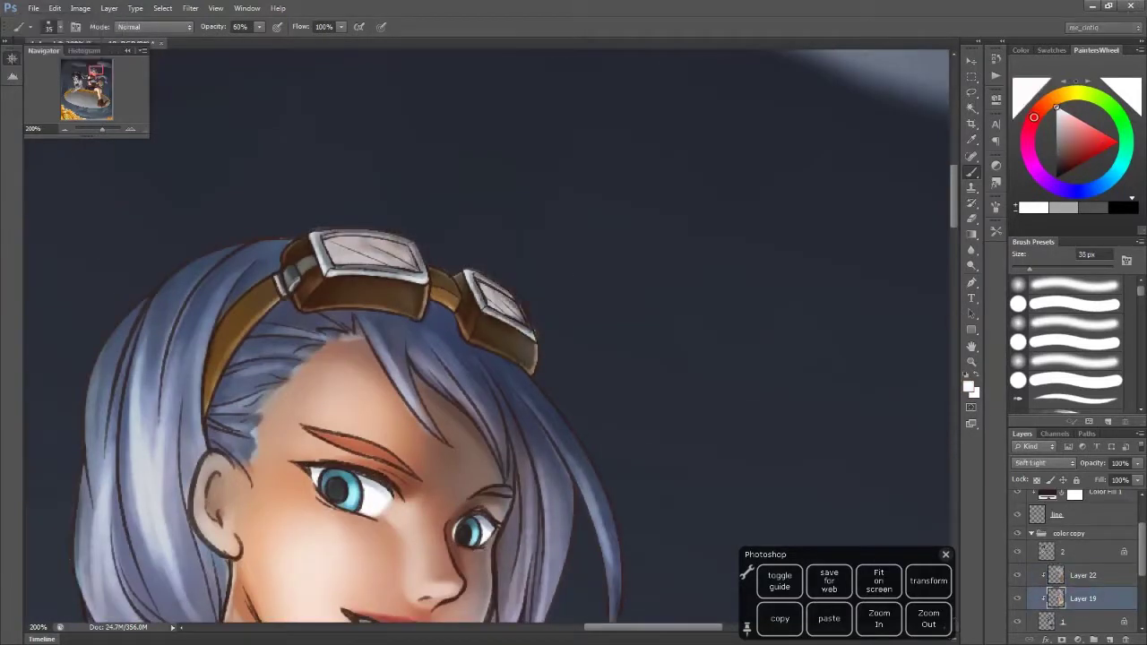
left_click(928, 618)
left_click(929, 618)
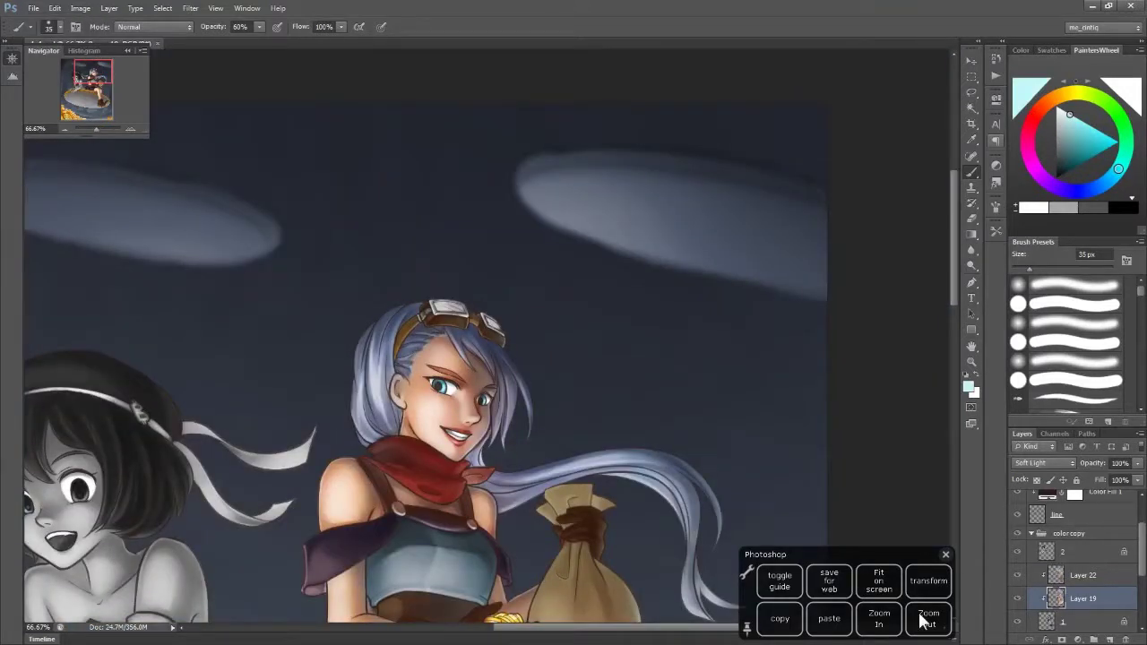
Tint the short-haired girl's hair and skin with peach and mauve on a new Soft Light layer, lowering the brush opacity to 52%
left_click_drag(923, 619, 1068, 386)
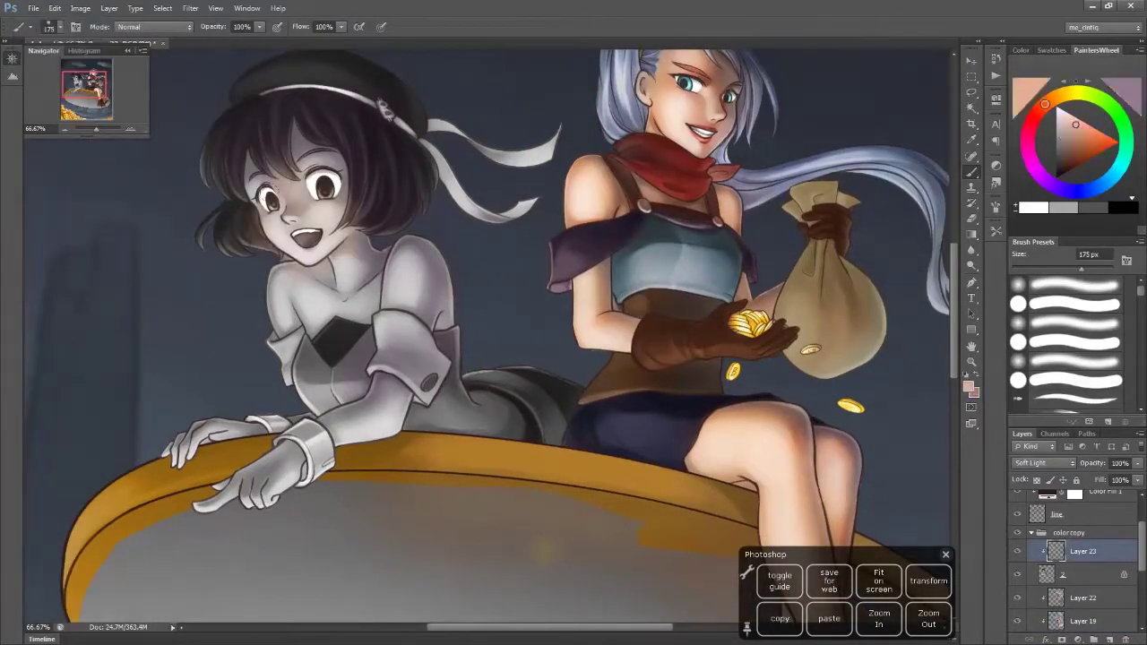
key("ctrl+z")
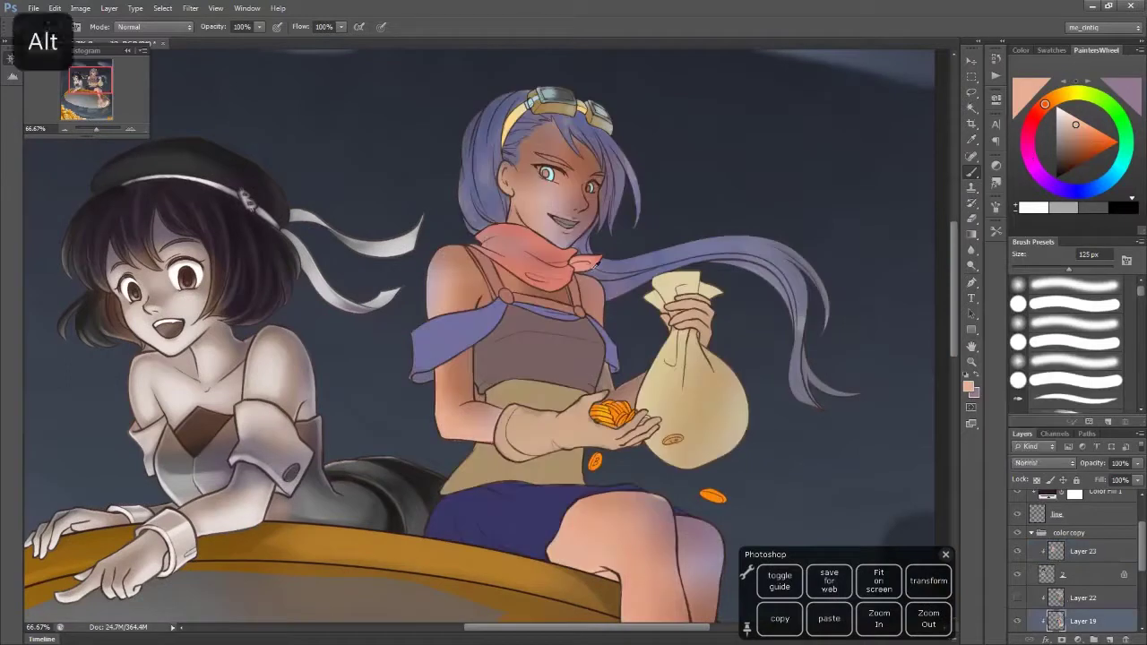
key("ctrl+z")
key("bracketleft")
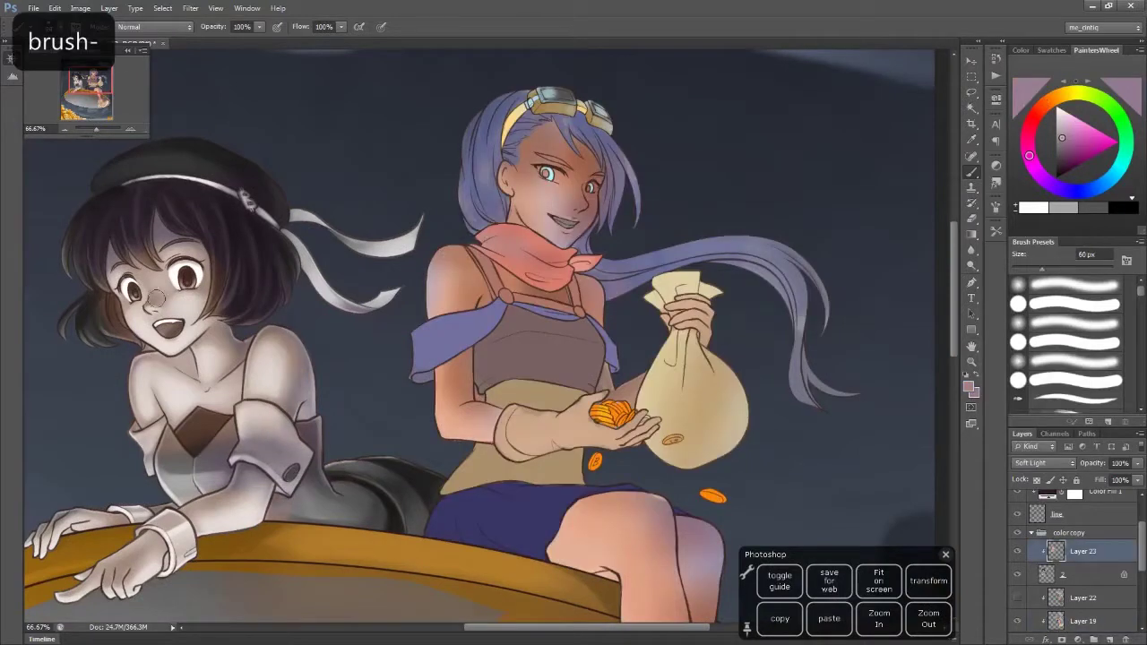
left_click(322, 385, "alt")
key("bracketright")
key("ctrl+z")
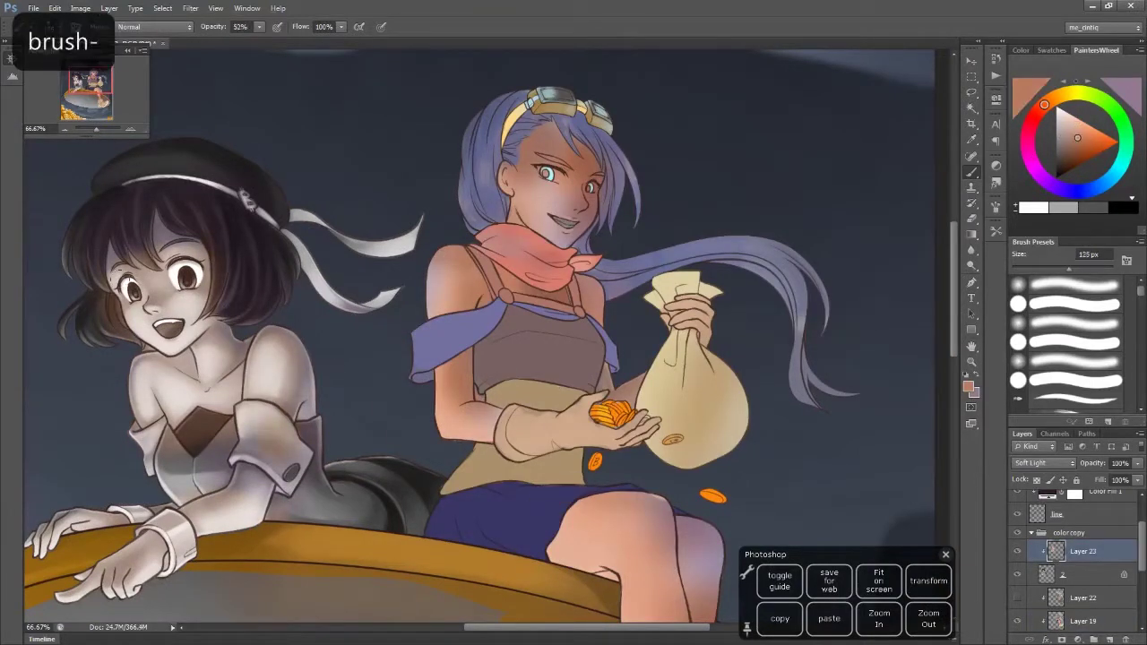
key("ctrl+z")
Colour the short-haired girl's hair red on Layer 23 at 52% opacity, refining the strands with 10 to 15 px brushes
left_click(1021, 600)
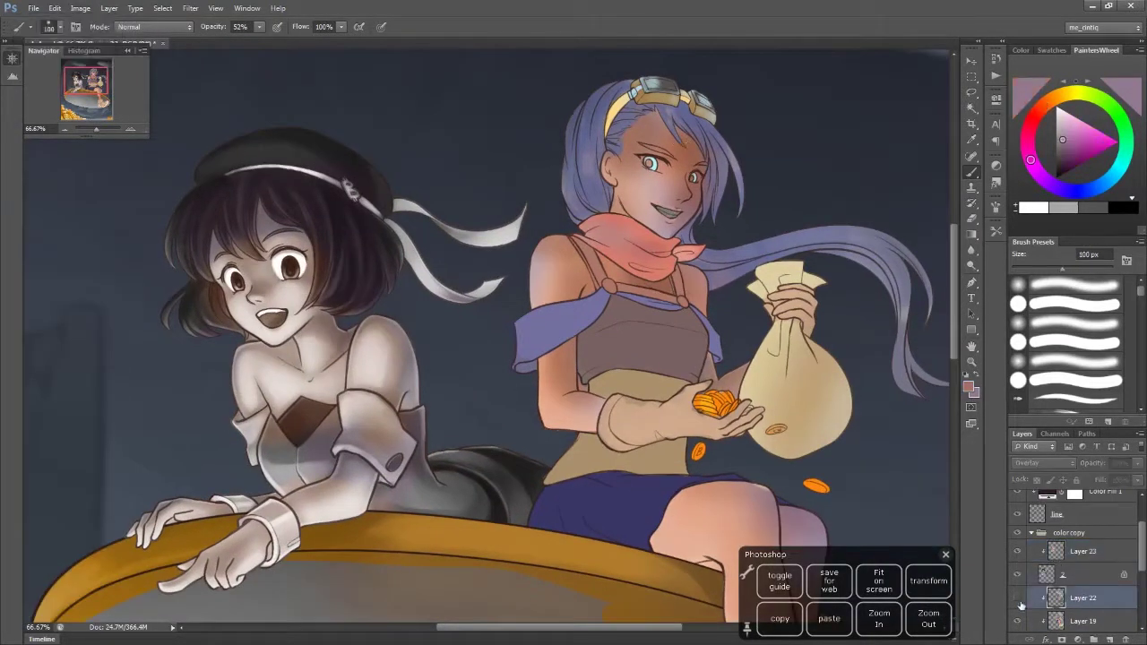
key("bracketright")
key("Return")
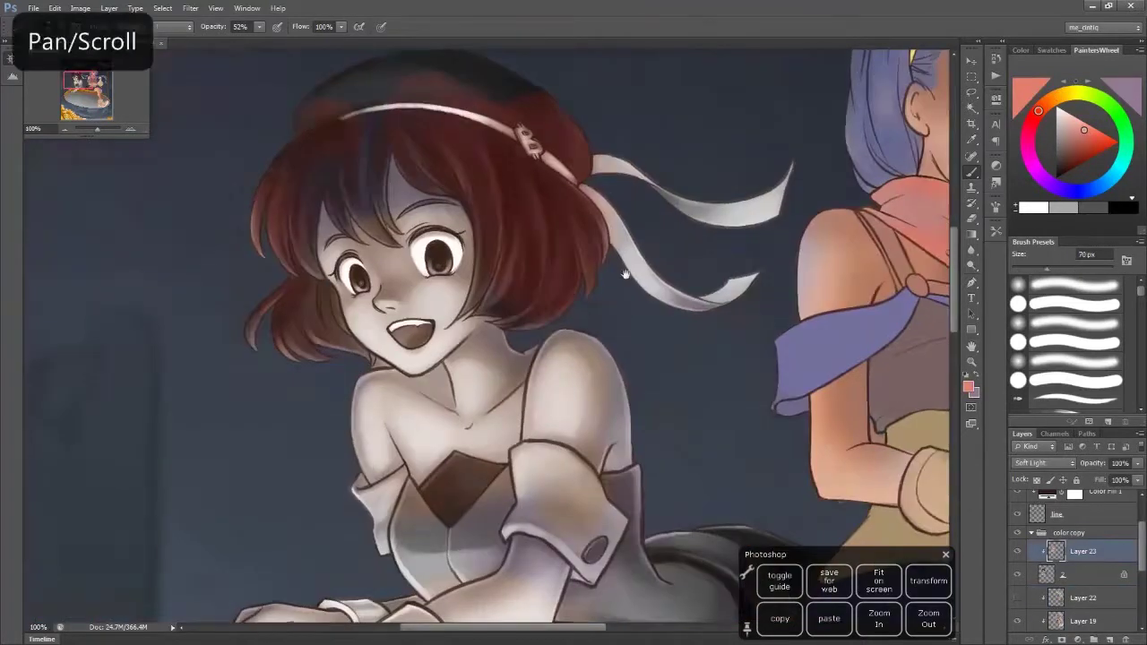
key("bracketleft")
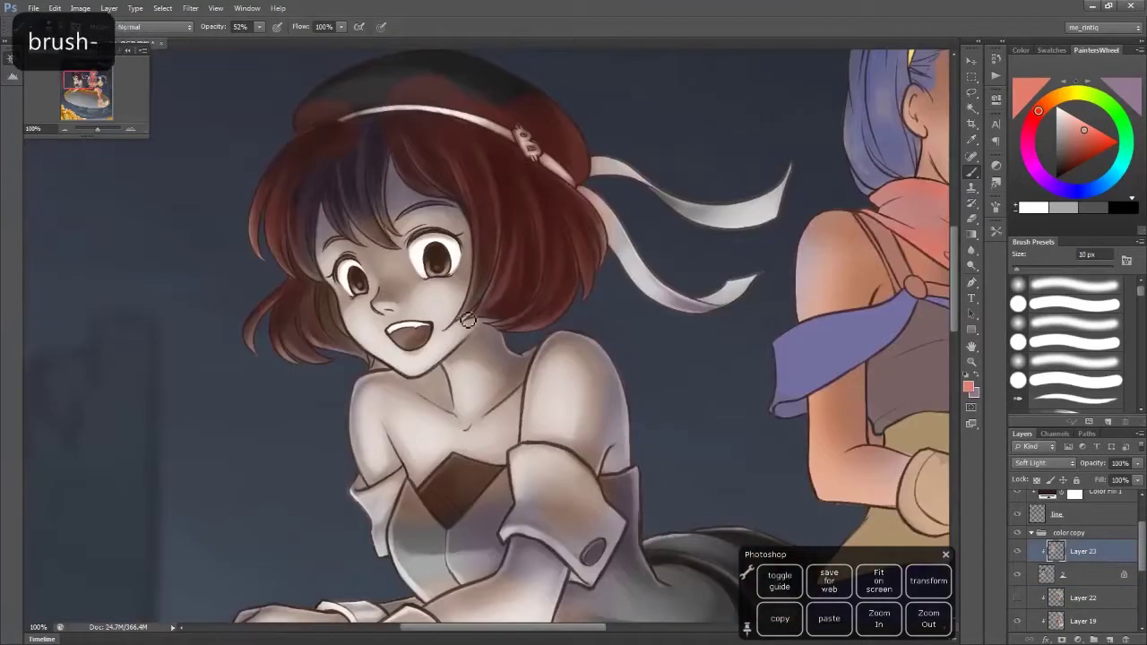
key("bracketleft")
key("bracketleft")
key("bracketleft")
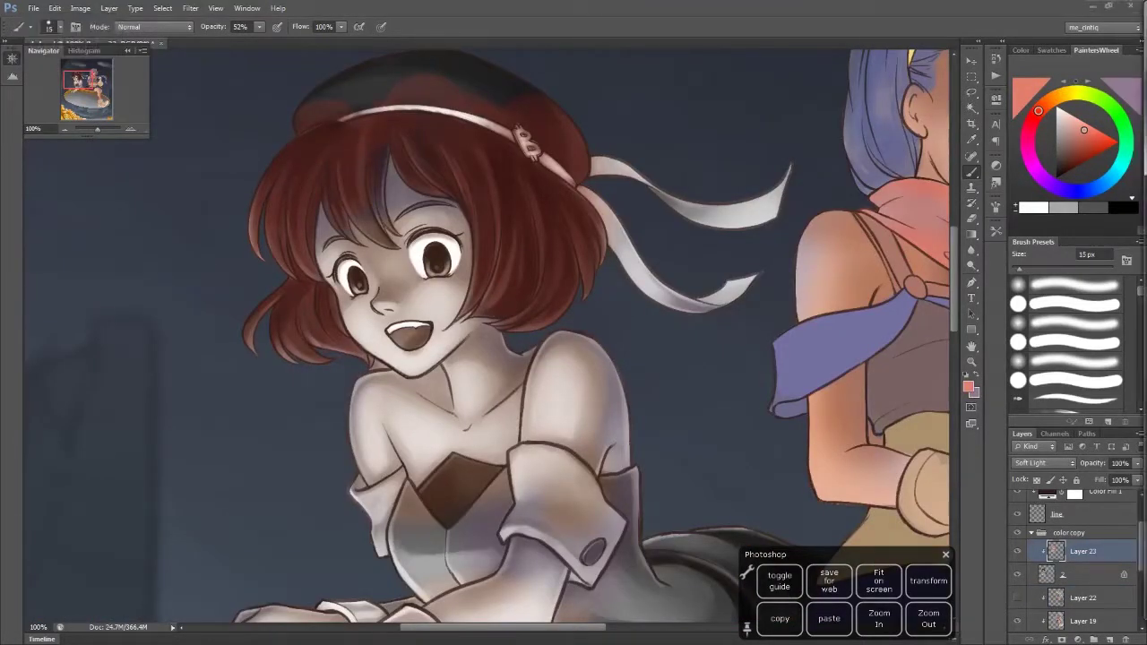
Tint the beret olive on Layer 23 and warm the short-haired girl's skin with orange on an Overlay layer using a 200 px brush
left_click_drag(735, 272, 745, 333)
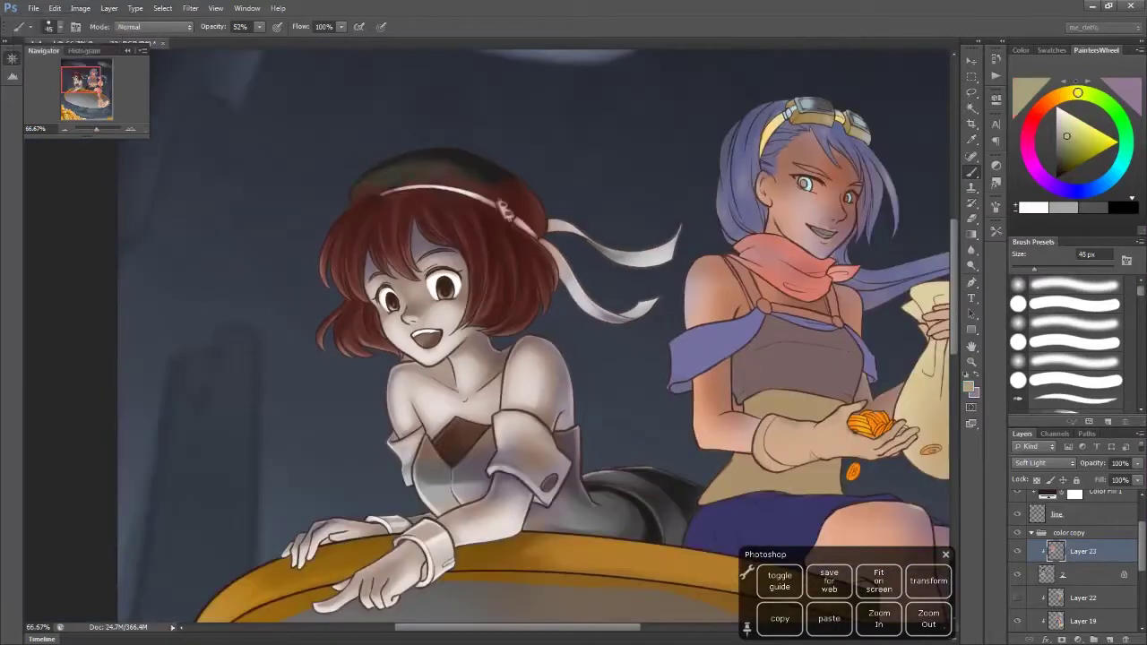
scroll(537, 336, "down", 1)
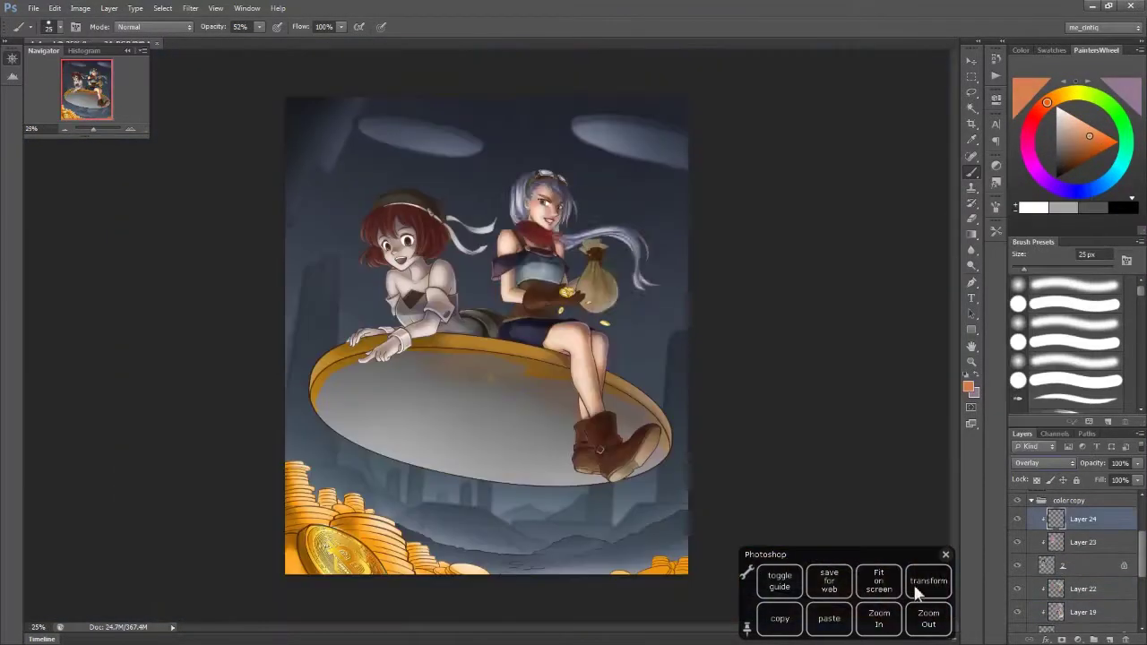
key("ctrl+z")
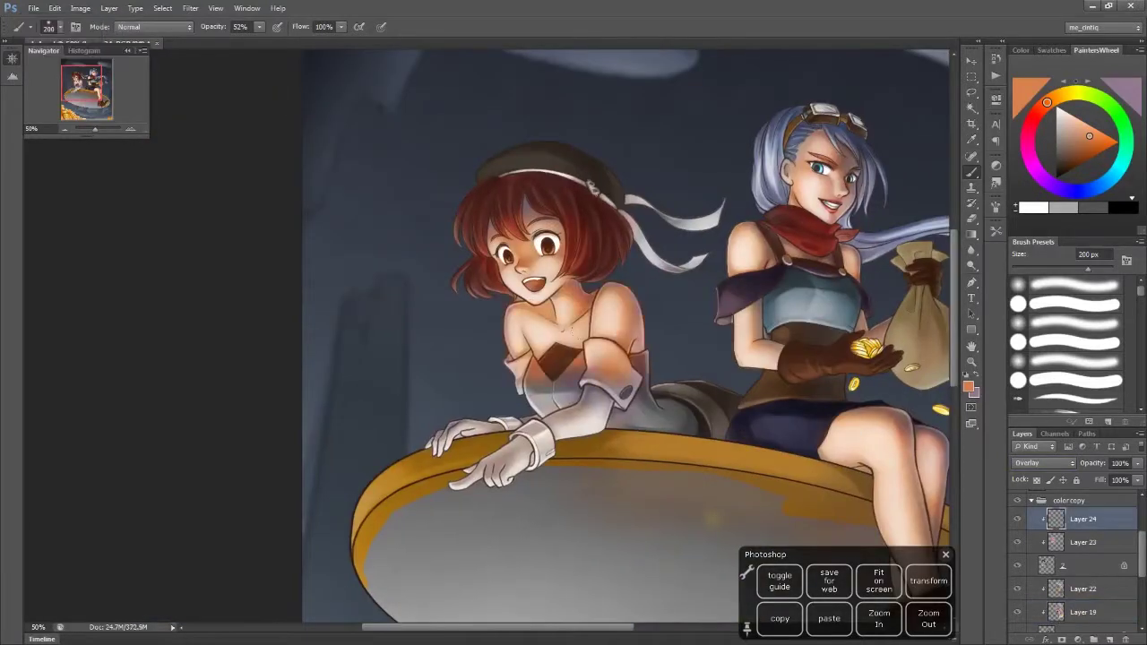
key("ctrl+z")
key("ctrl+z")
key("ctrl+z")
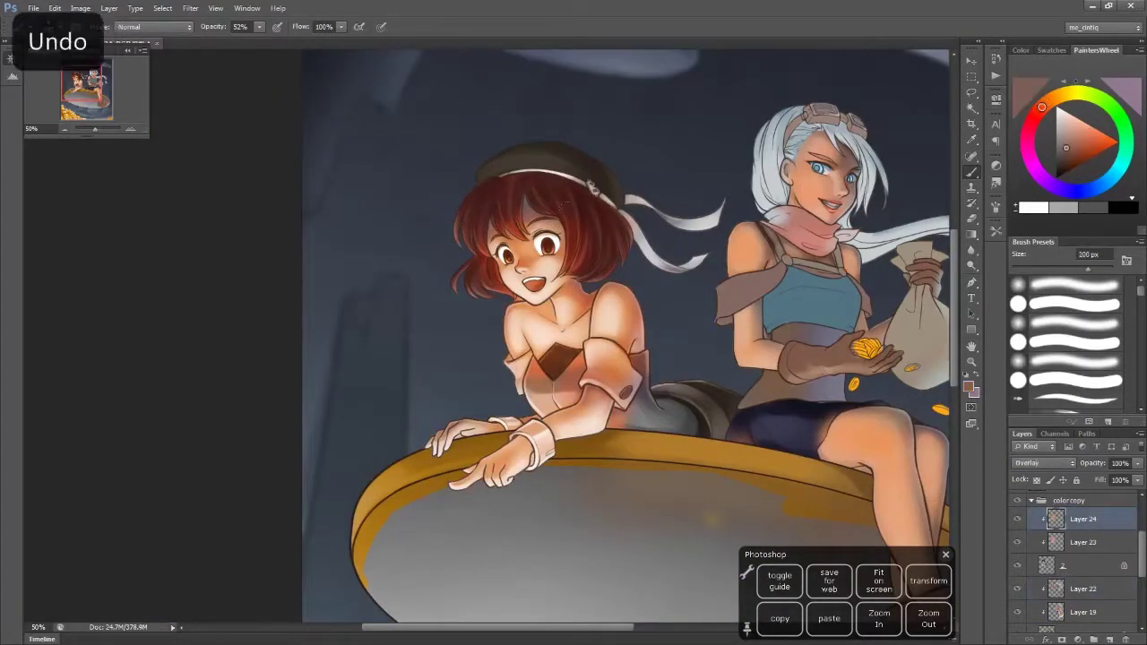
Refine the warm tones on Layers 24 and 22 with brown and peach at 43% opacity and 47% flow, reducing the brush to 80 px
key("bracketright")
key("bracketright")
key("bracketright")
key("4")
key("3")
key("ctrl+z")
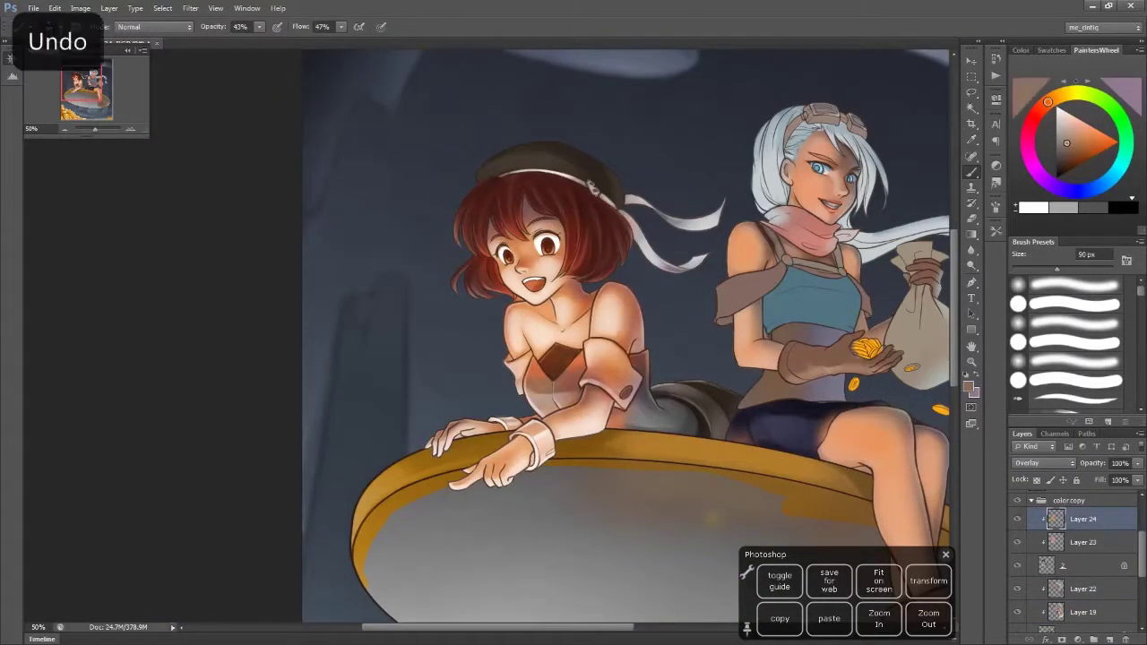
key("ctrl+z")
mouse_move(886, 438)
left_mouse_down()
mouse_move(886, 413)
mouse_move(910, 435)
mouse_move(783, 430)
left_mouse_up()
key("ctrl+z")
key("bracketleft")
key("bracketleft")
key("bracketleft")
key("bracketleft")
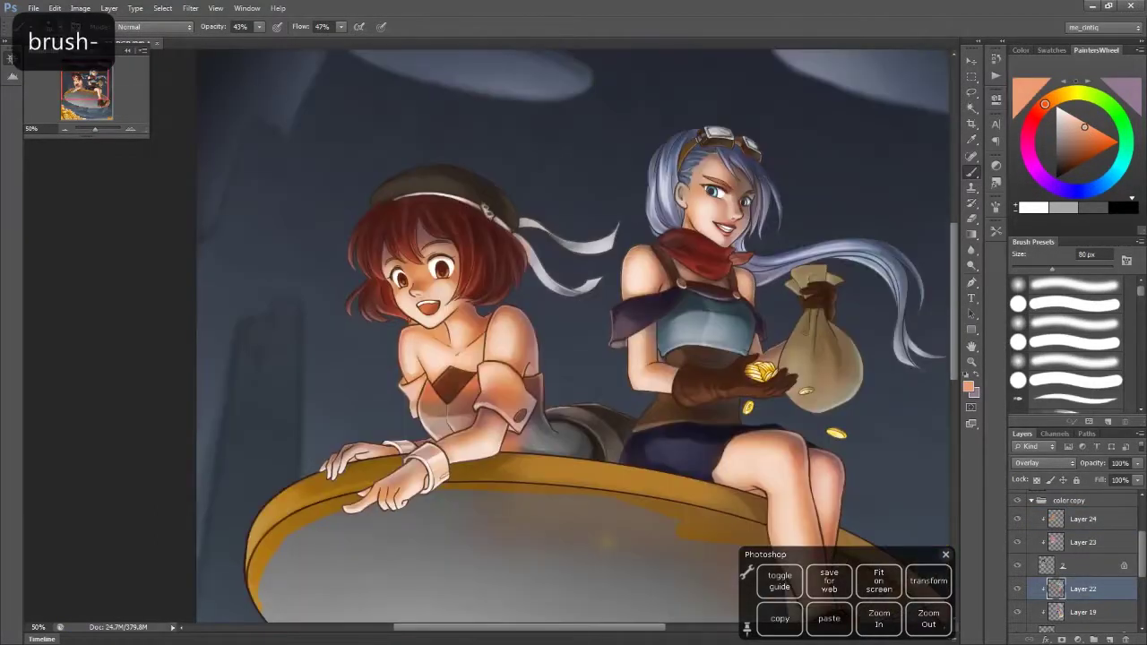
Deepen the short-haired girl's hair with dark red on Layer 24 using a 50 px brush at 37% opacity, and save the file
left_click_drag(686, 517, 782, 430)
key("ctrl+z")
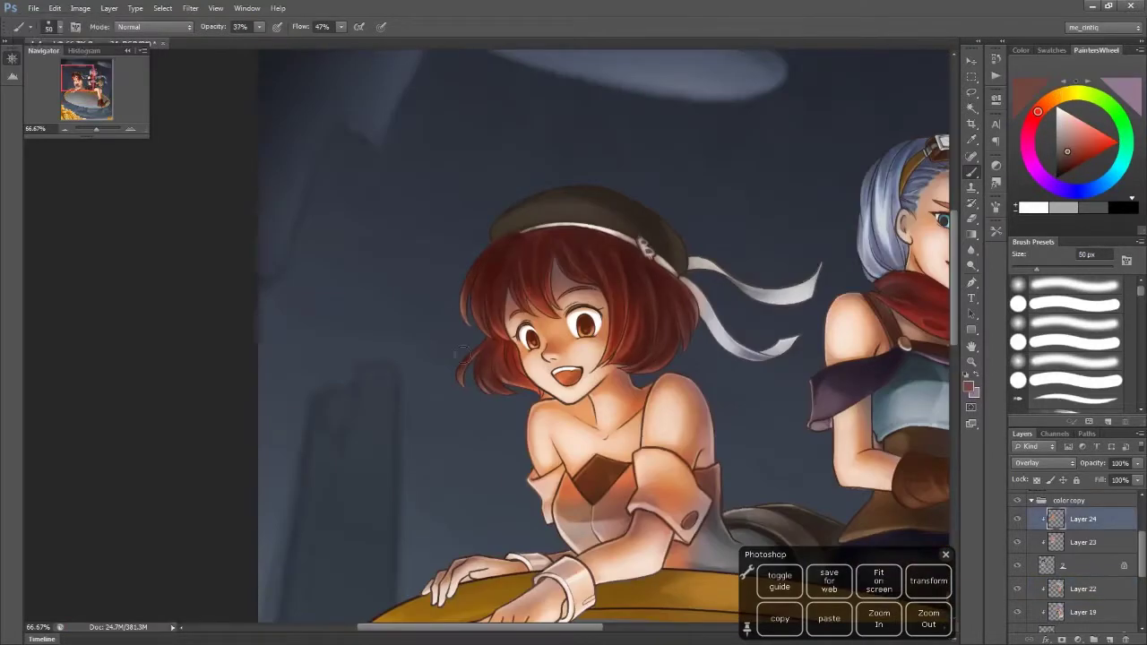
left_click(928, 619)
left_click(928, 618)
key("ctrl+s")
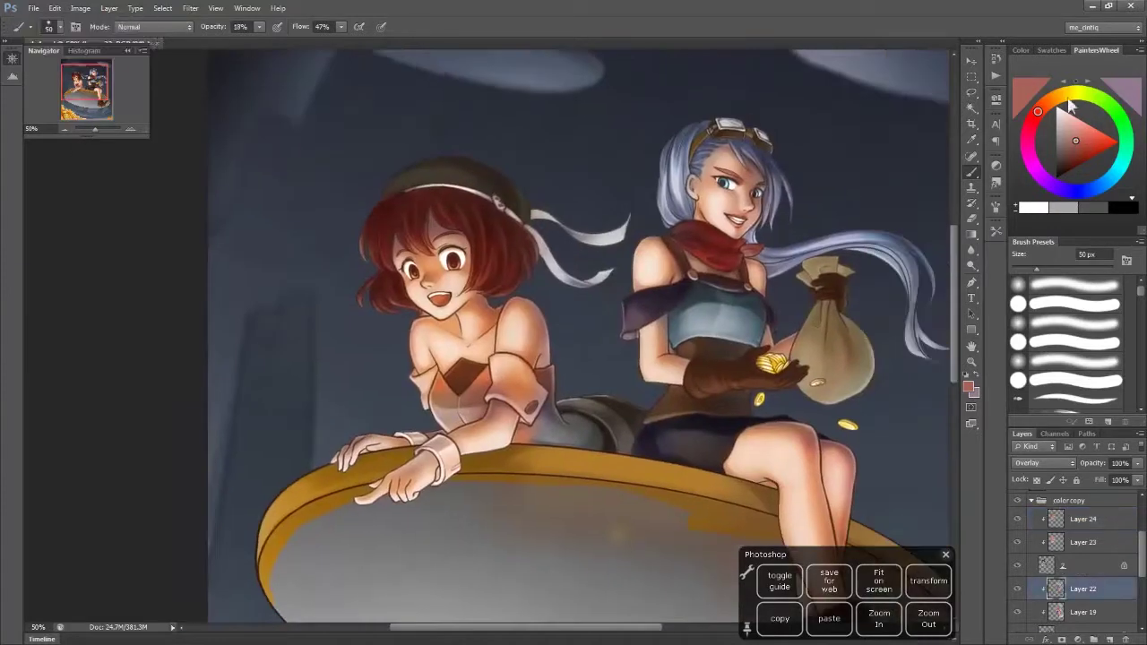
Add yellow light to the ponytailed girl's top on Layer 22 and cool the beret ribbons with violet-blue on Layer 24 at 18% opacity
key("ctrl+z")
left_click(1065, 96)
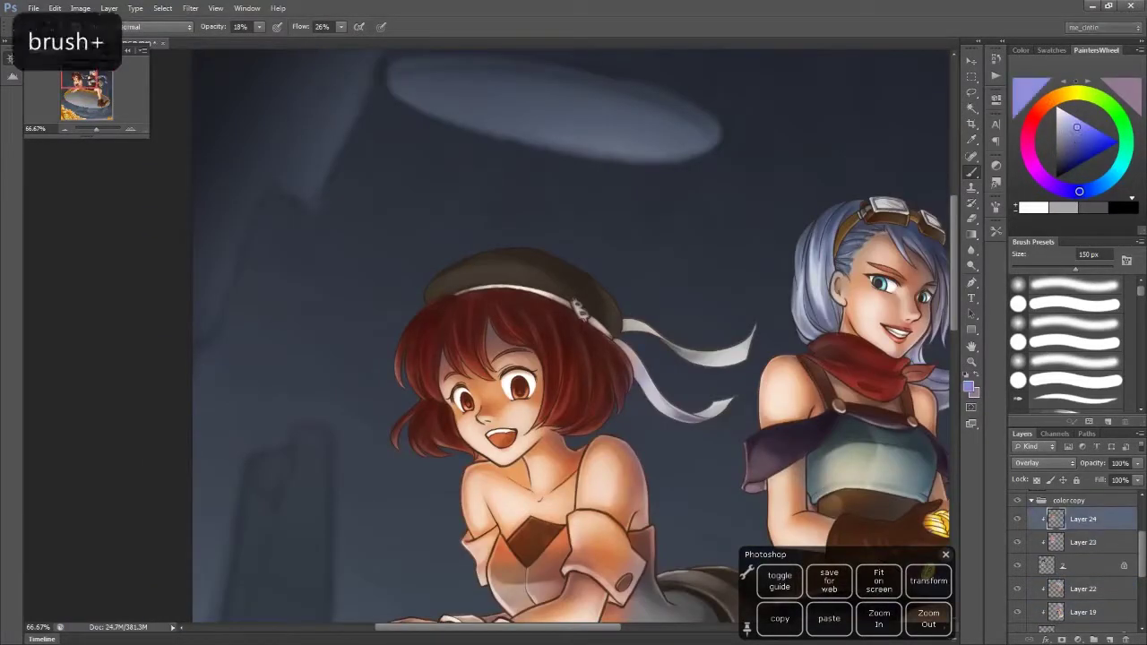
left_click(633, 362, "alt")
key("bracketleft")
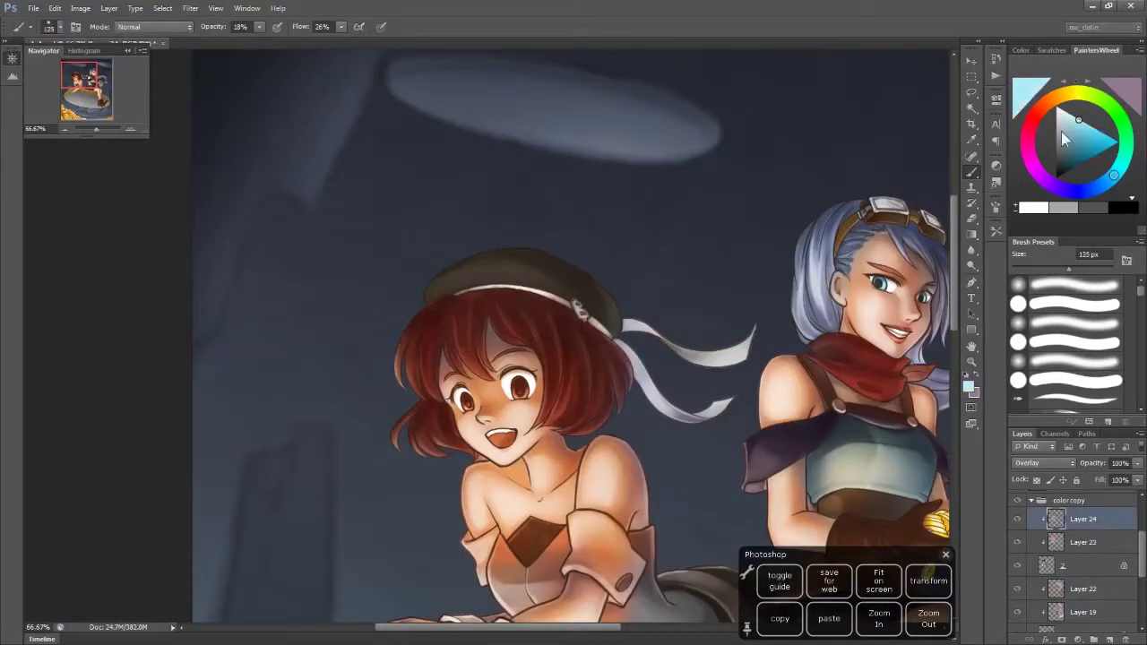
Save the file and erase the orange spill from the short-haired girl's sleeve and bodice on Layer 24 with a 35 px eraser
key("ctrl+s")
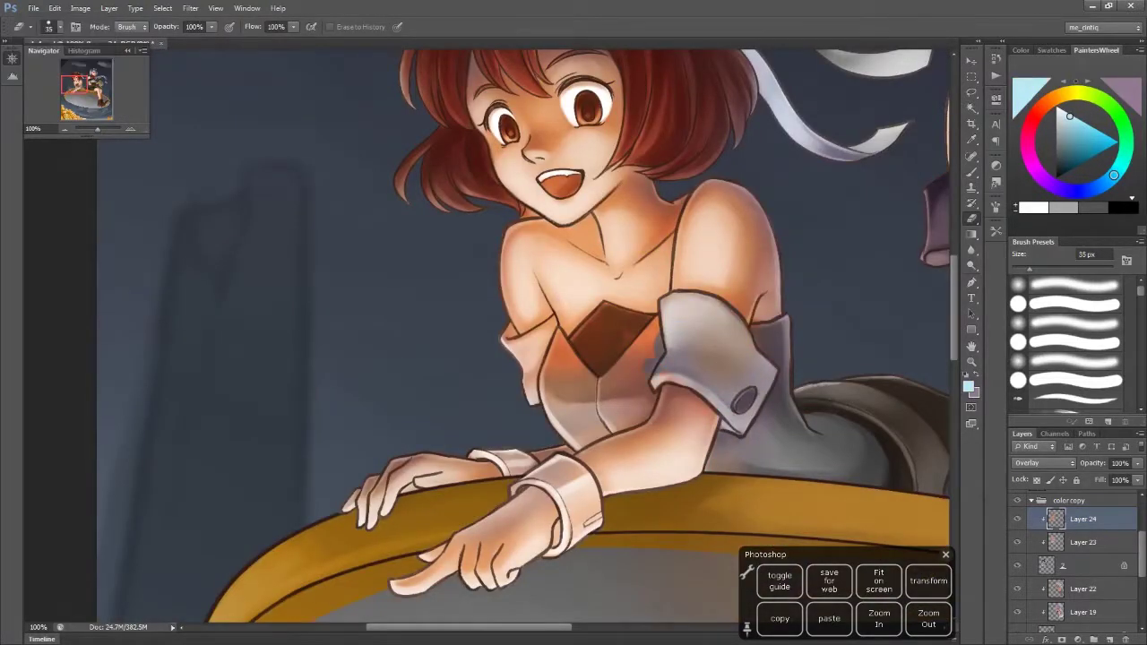
mouse_move(516, 332)
left_mouse_down()
mouse_move(582, 394)
mouse_move(645, 340)
left_mouse_up()
key("alt+bracketleft")
Colour the short-haired girl's beret, ribbons, dress and skirt in greens on Layer 23 at 100% opacity, with Layer 24 hidden
key("bracketright")
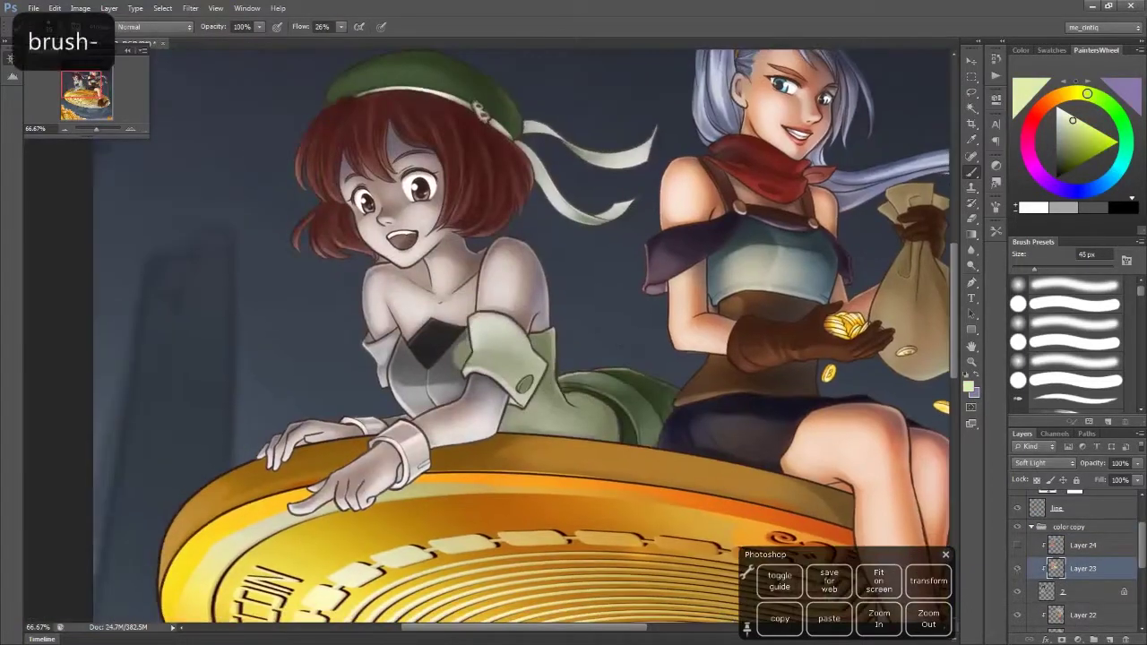
key("bracketright")
key("bracketright")
key("bracketright")
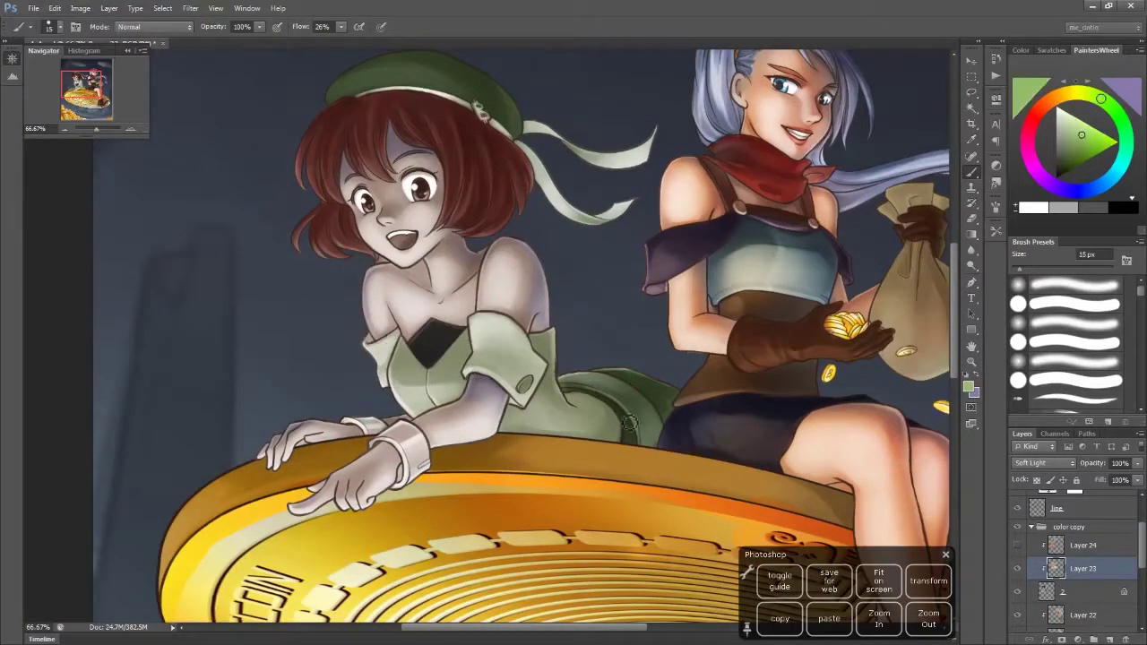
Shift the beret and skirt to teal with a 60 px brush and tint the beret ribbons pale yellow with a 10 px brush
key("bracketright")
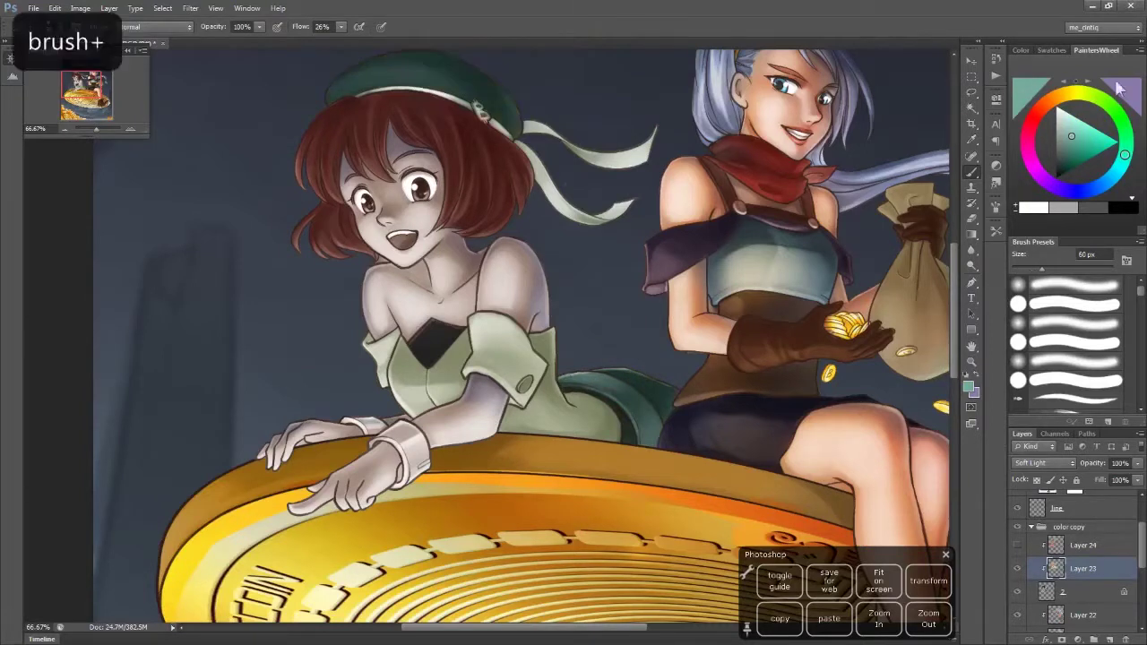
left_click_drag(538, 134, 645, 161)
key("ctrl+plus")
key("bracketleft")
key("bracketleft")
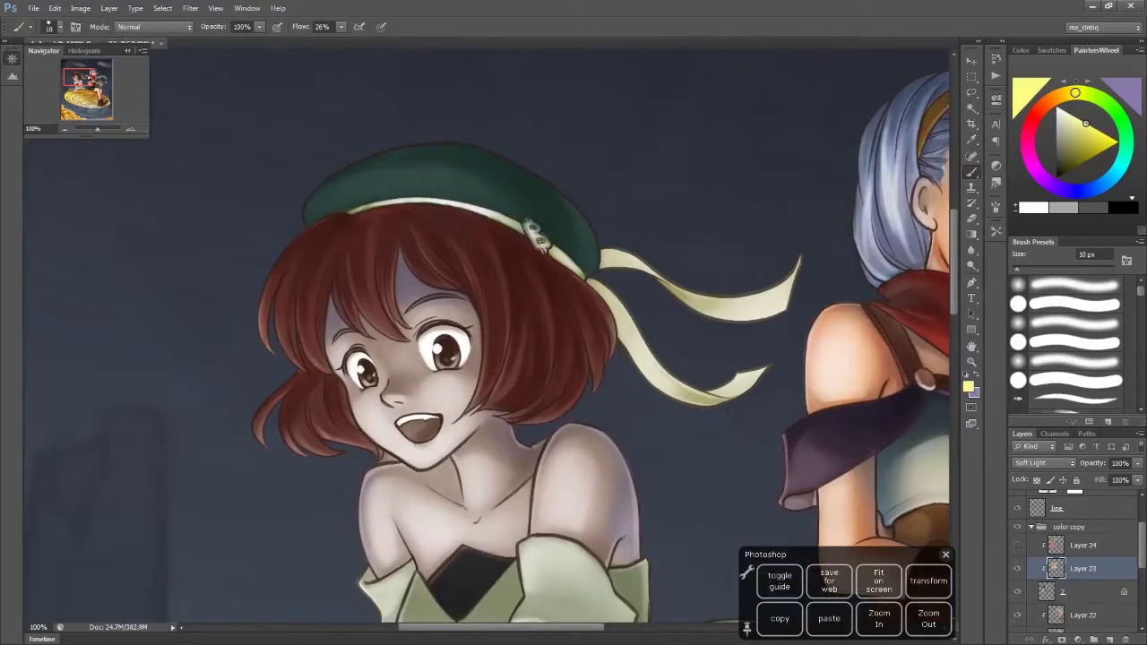
Colour the beret brooch, the cuff button and the ponytailed girl's strap buttons gold using 15 to 20 px brushes
left_click_drag(1066, 86, 1058, 96)
left_click(1113, 139)
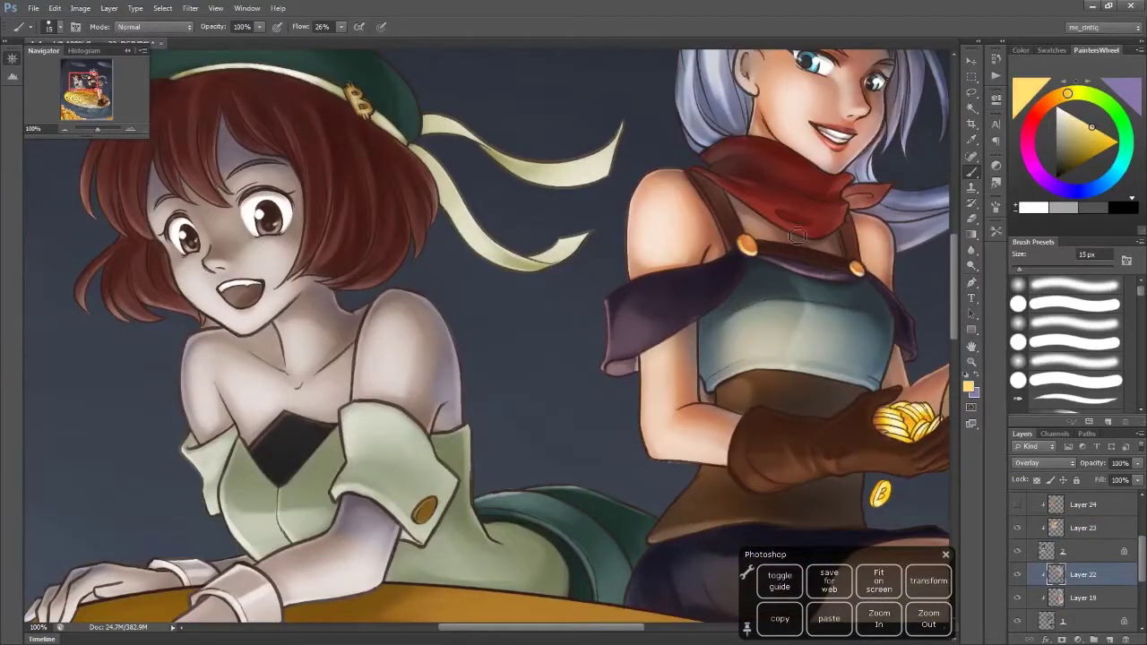
left_click_drag(797, 235, 896, 254)
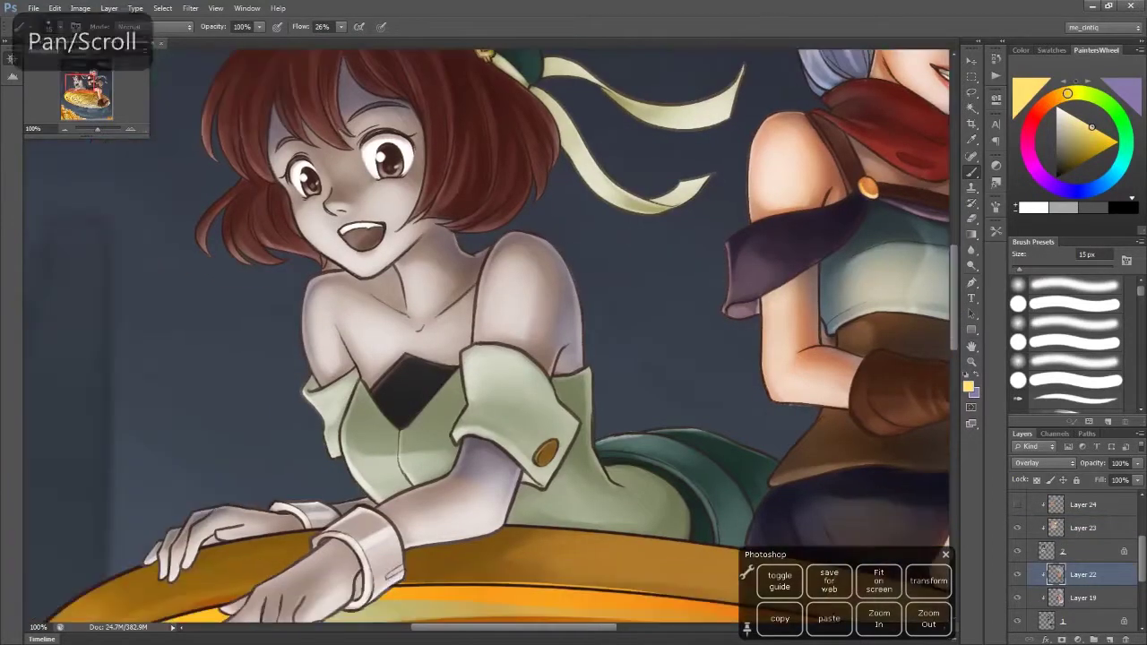
key("bracketright")
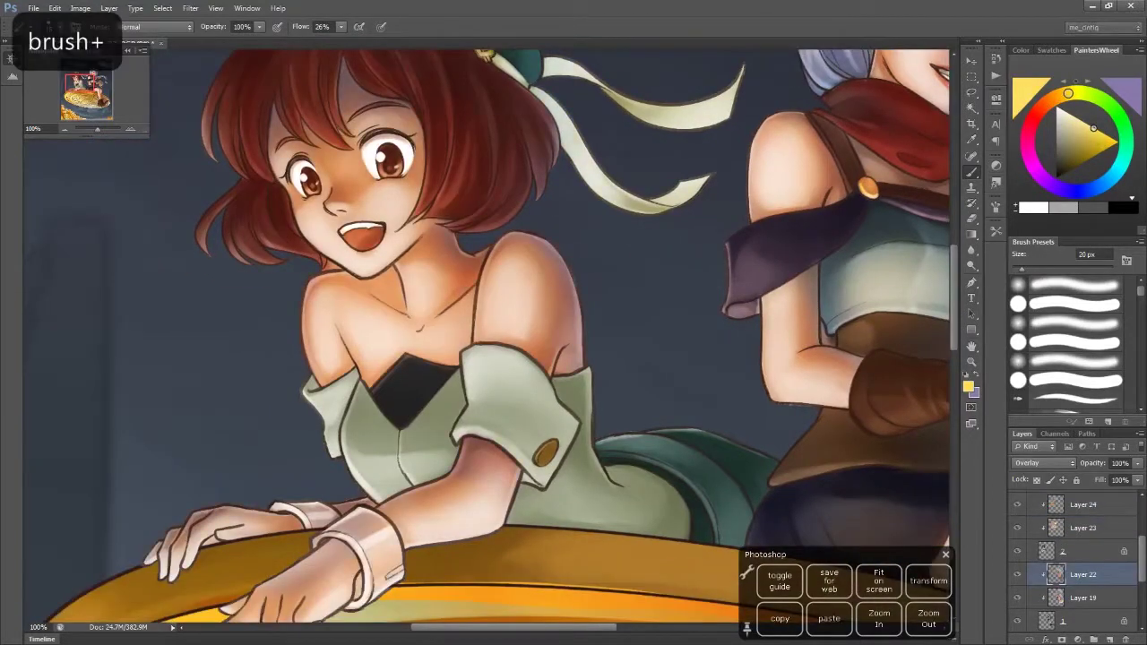
key("ctrl+z")
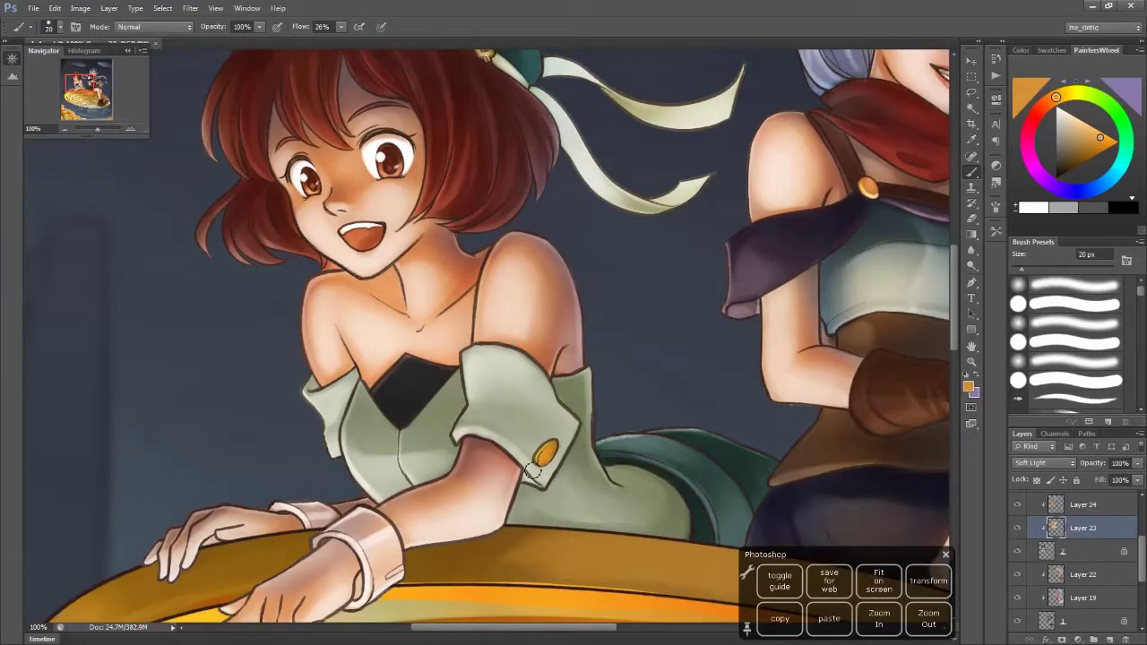
Recolour the short-haired girl's bracelets steel blue with a 25 px brush, using a Multiply layer and white at 18% opacity
left_click_drag(532, 472, 623, 382)
key("bracketright")
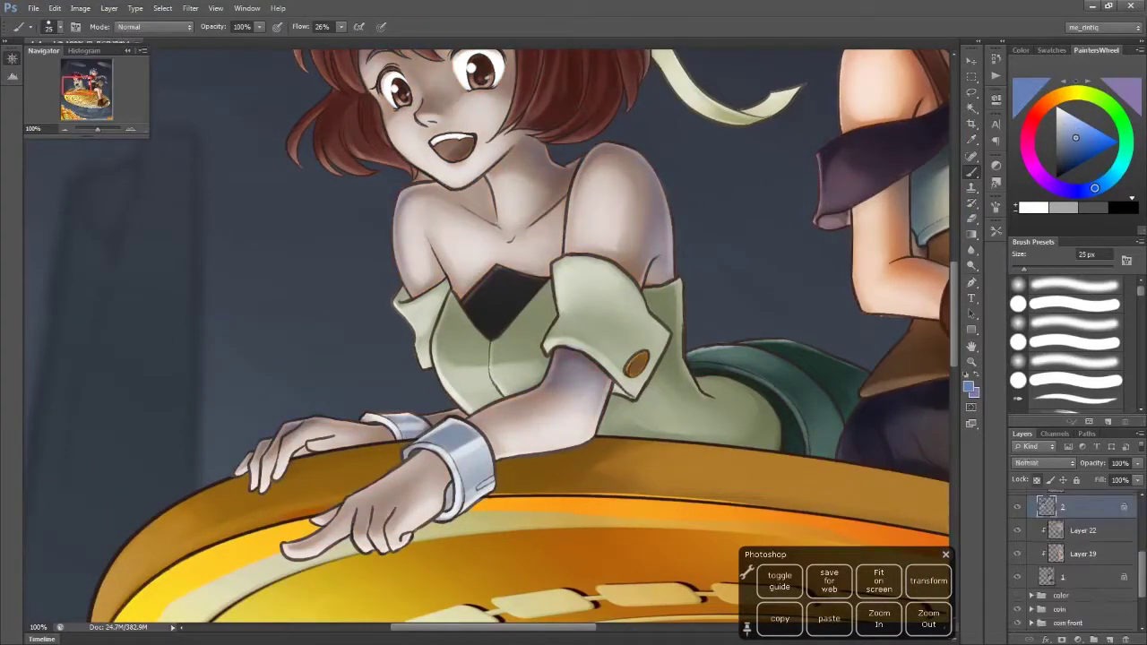
key("ctrl+z")
key("bracketright")
right_click(772, 309)
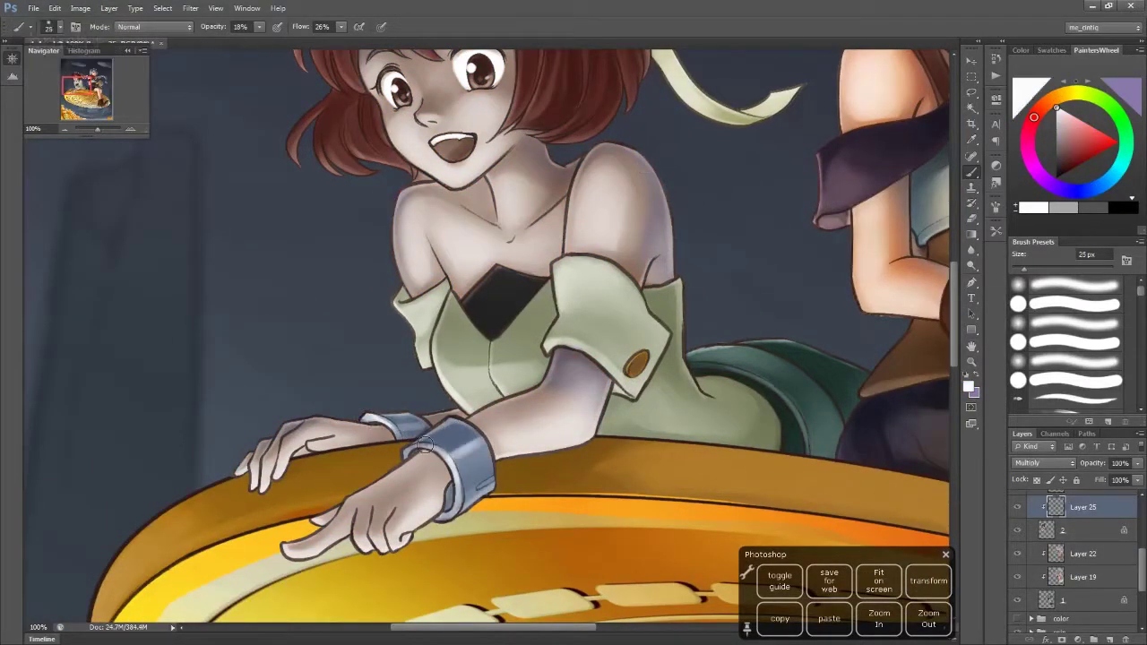
key("ctrl+z")
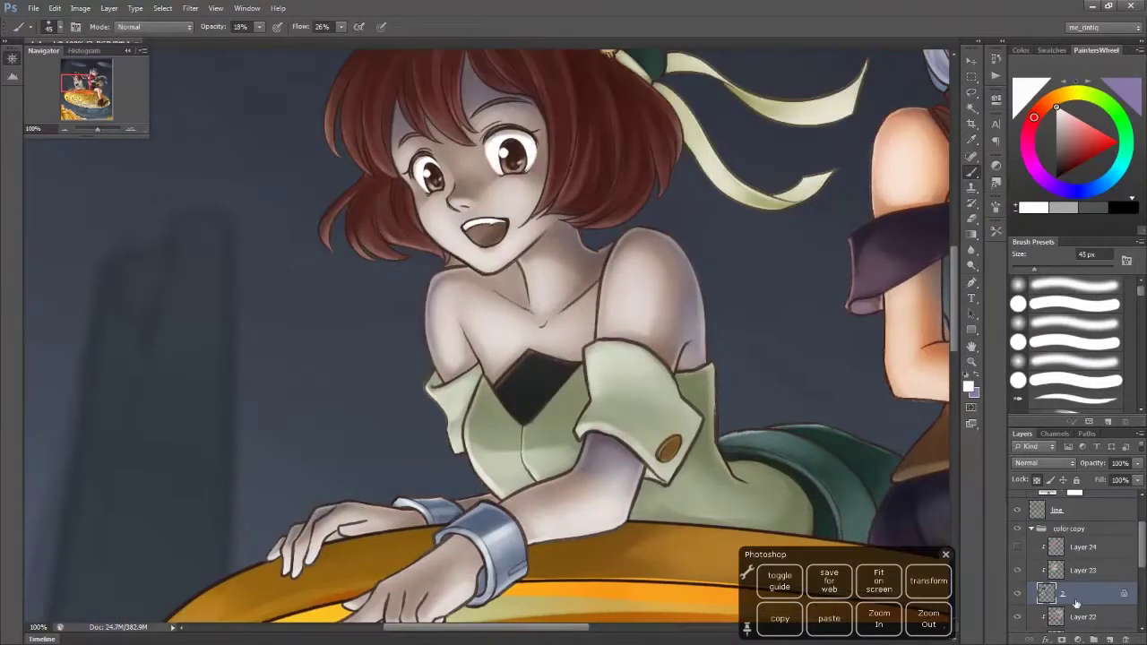
Colour the bodice insert dark teal on Layer 23 and shade the green outfit with a 150 px brush at 26% opacity
key("bracketleft")
key("ctrl+z")
key("ctrl+z")
key("bracketleft")
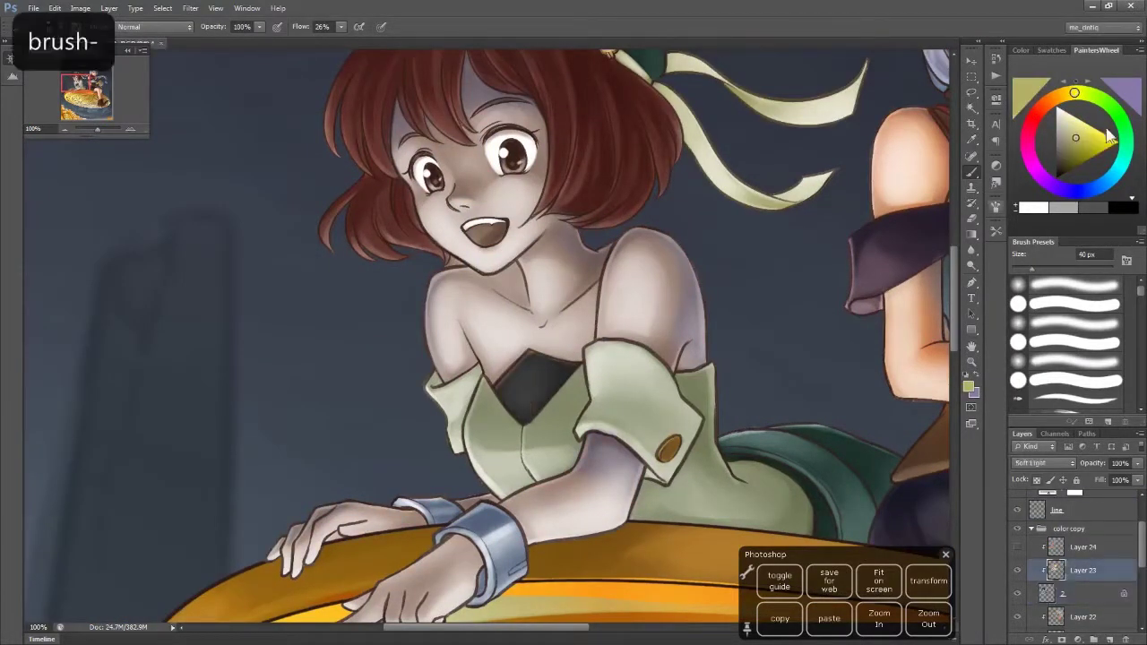
left_click(1084, 146)
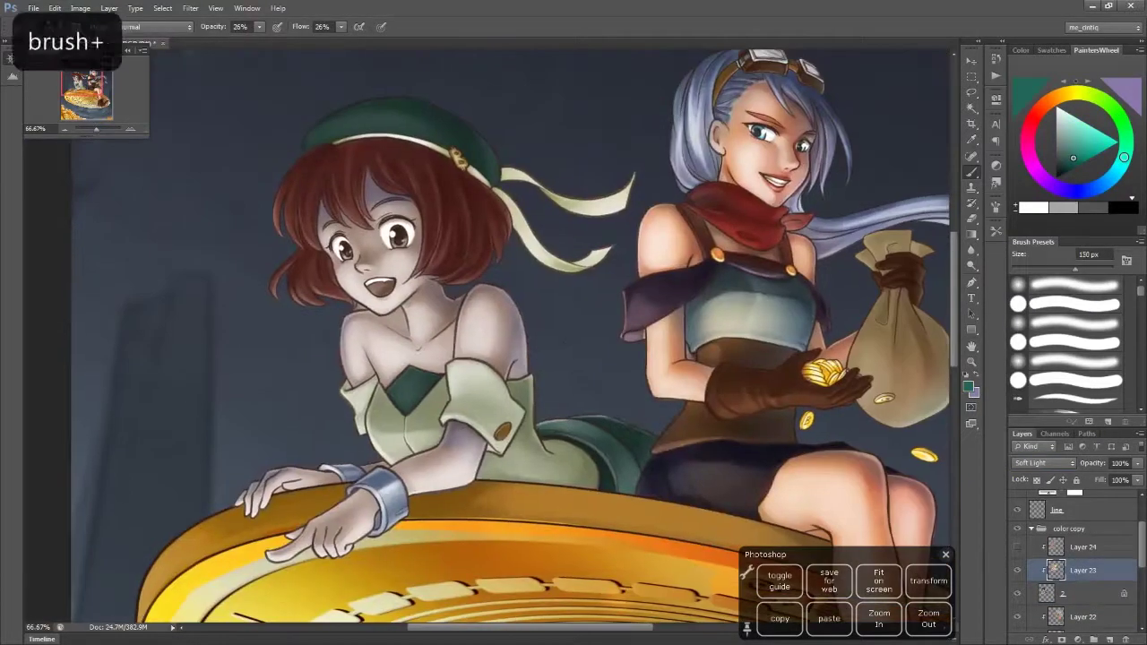
key("bracketleft")
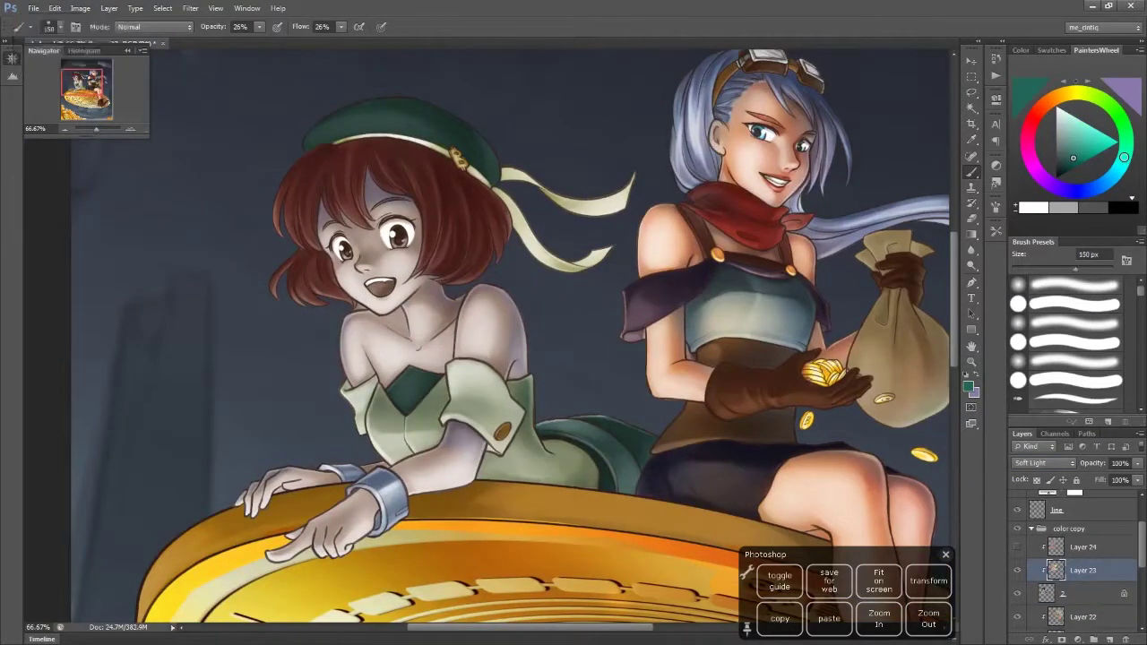
Show Layer 24 and glaze the green outfit with yellow and yellow-green, using a 60 to 70 px brush at 14% opacity
left_click(1084, 131)
key("bracketleft")
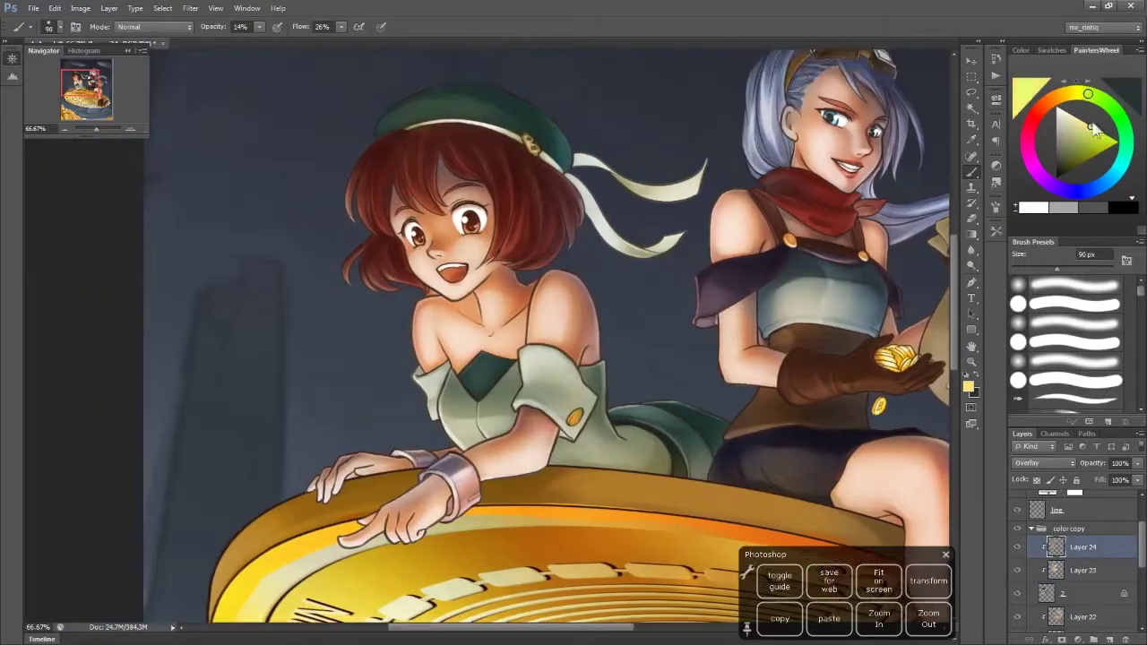
key("ctrl+z")
right_click(608, 422)
key("bracketleft")
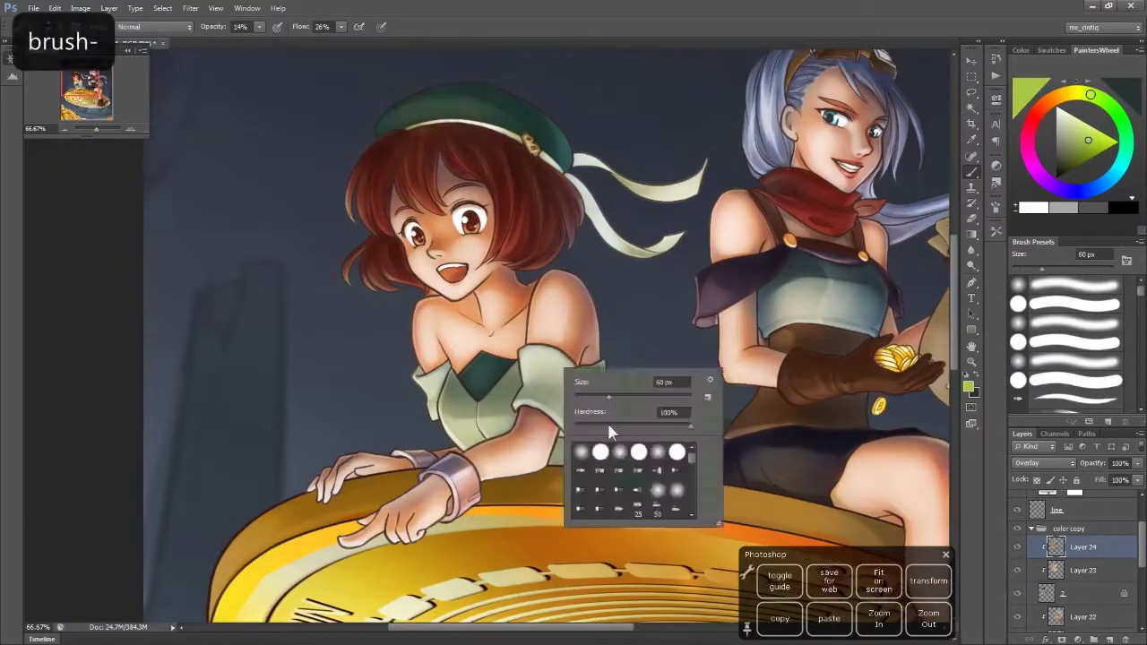
key("bracketright")
key("ctrl+z")
key("bracketleft")
key("bracketleft")
key("bracketleft")
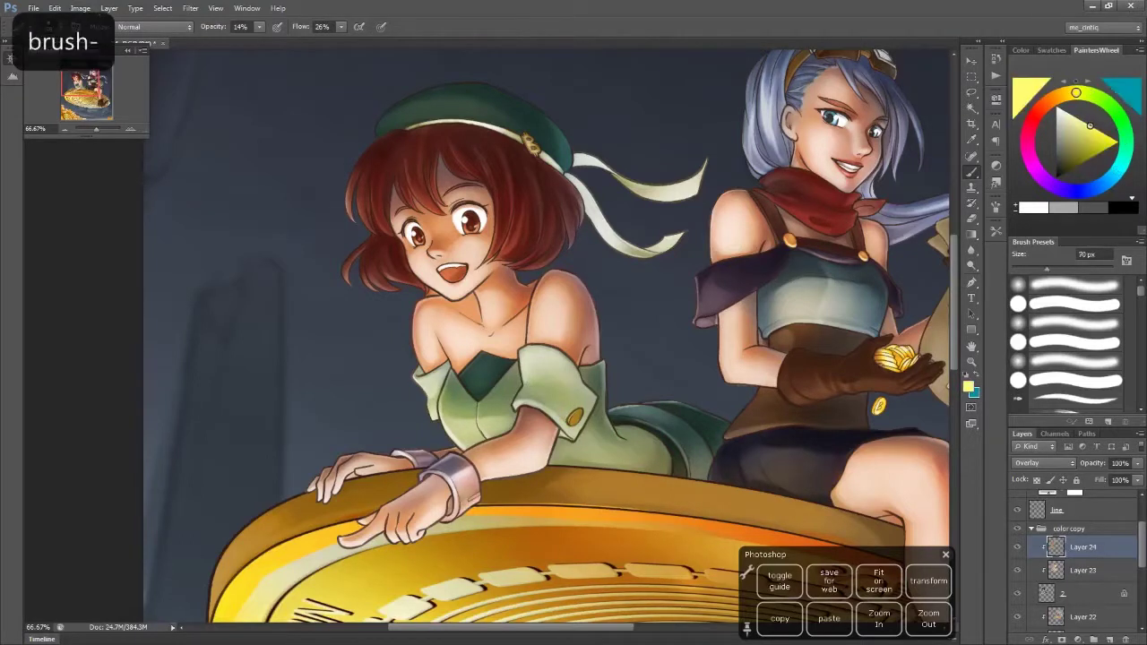
Recolour the short-haired girl's bracelets blue on Layer 24 with a 25 px brush at 100% opacity
scroll(546, 341, "down", 3)
key("0")
key("ctrl+plus")
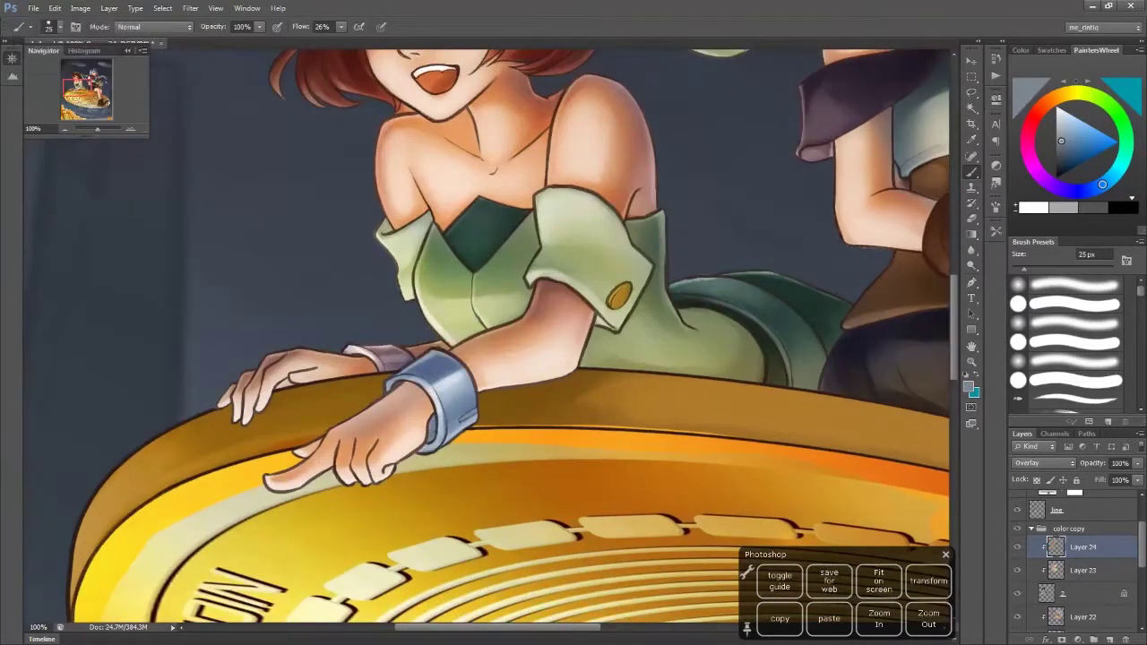
key("bracketright")
key("bracketleft")
key("ctrl+0")
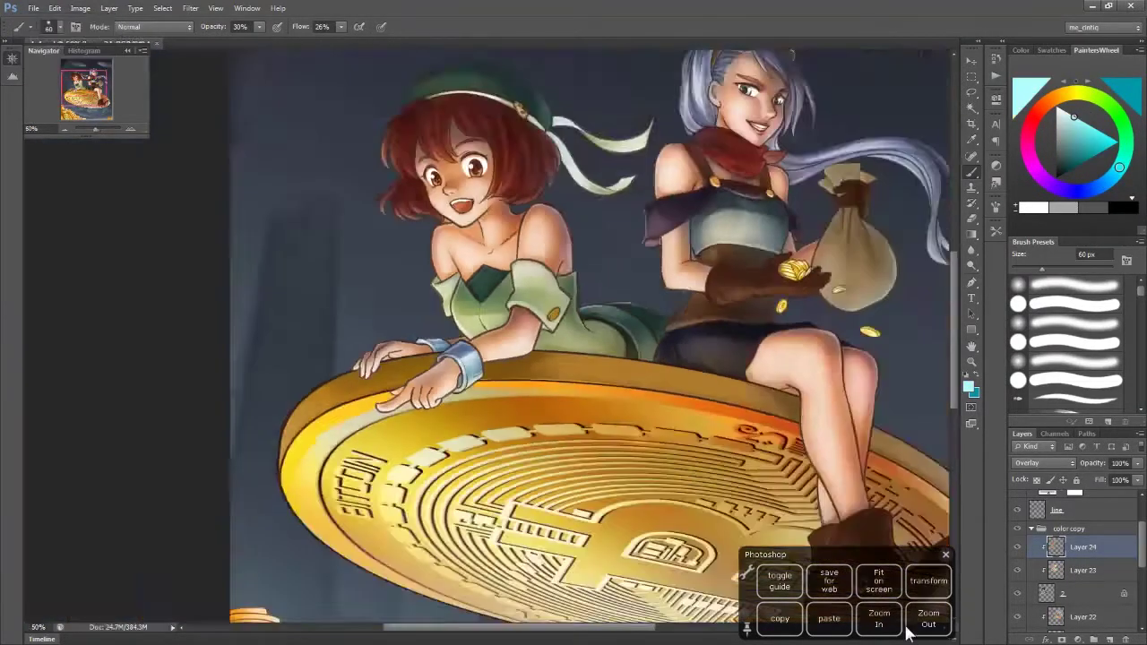
Hide Layer 24 and paint the skirt's band brown on Layer 23 with a 35 px brush at 100% opacity
key("ctrl+1")
key("alt+bracketleft")
key("3")
key("bracketright")
key("0")
key("ctrl+z")
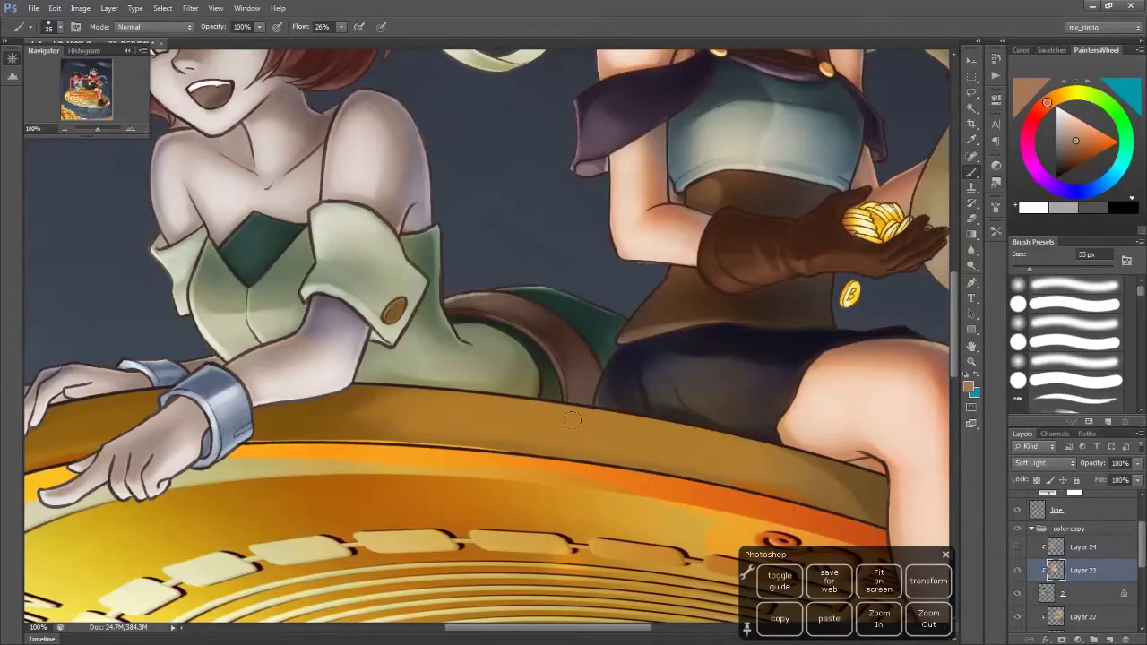
Show Layer 24 again and warm the brown skirt band with orange on Layer 23, using a 50 px brush at 25% opacity
key("ctrl+z")
key("2")
key("3")
key("x")
key("bracketright")
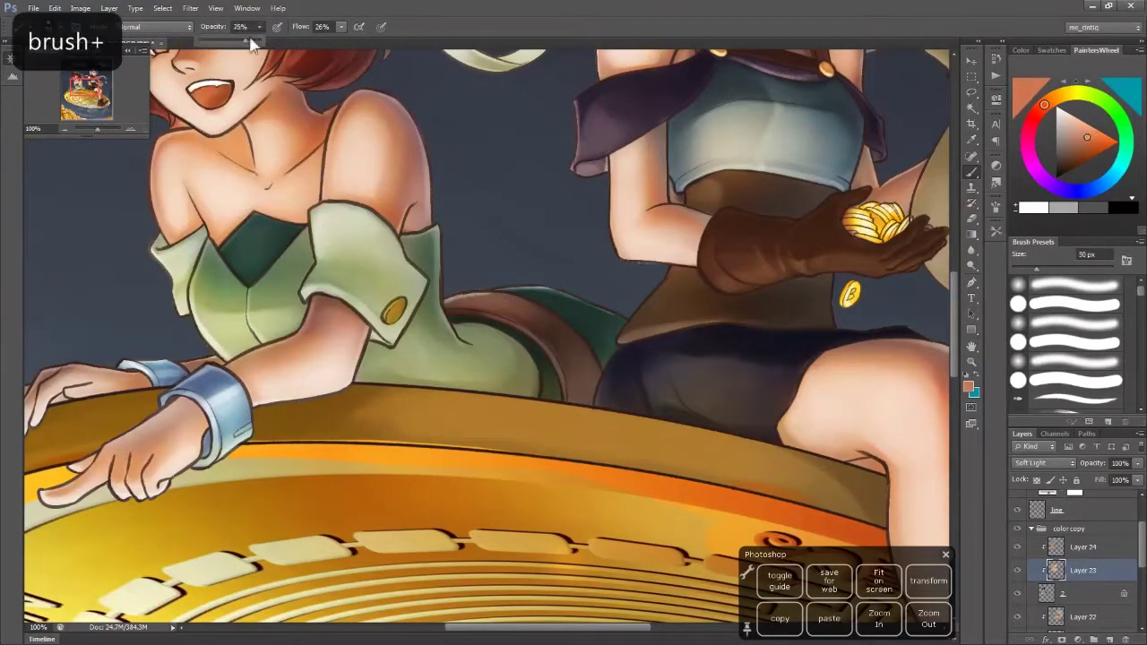
Tint the shadows on the short-haired girl's face and hair blue-violet on Layer 23 with a 90 px brush at 23% opacity
key("8")
key("4")
key("ctrl+0")
scroll(346, 206, "up", 4)
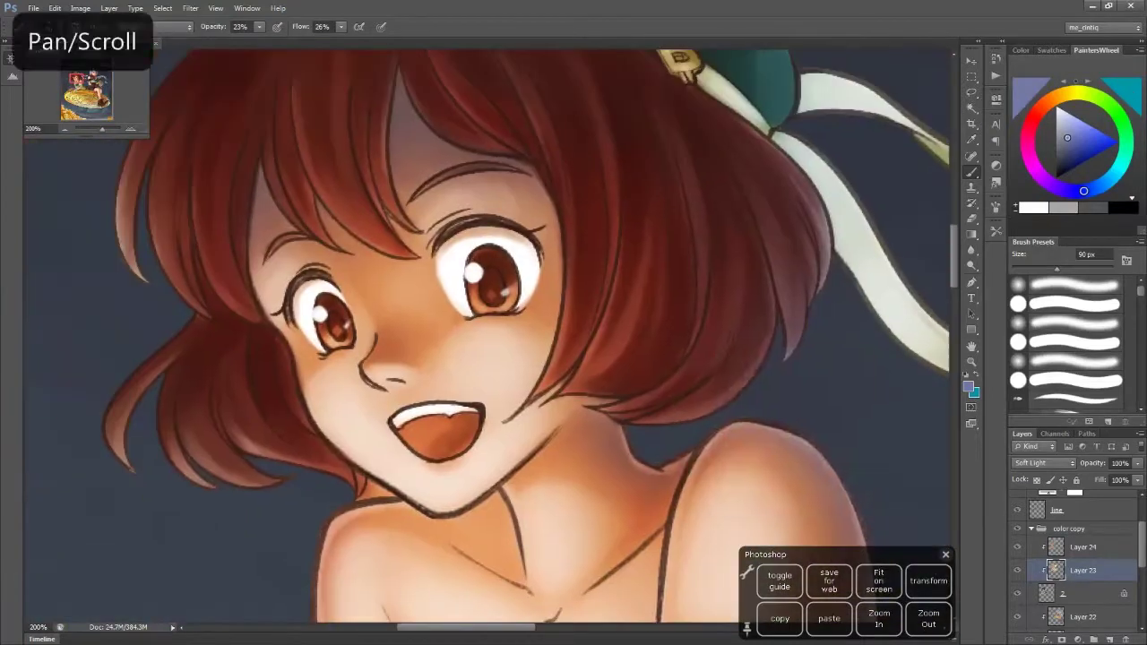
Recolour the red-haired girl's brown irises green on Layer 23 and hide Layer 24 to check the underlying colours
key("bracketleft")
key("bracketleft")
key("bracketleft")
key("bracketright")
left_click(1017, 546)
key("bracketleft")
key("bracketleft")
key("bracketleft")
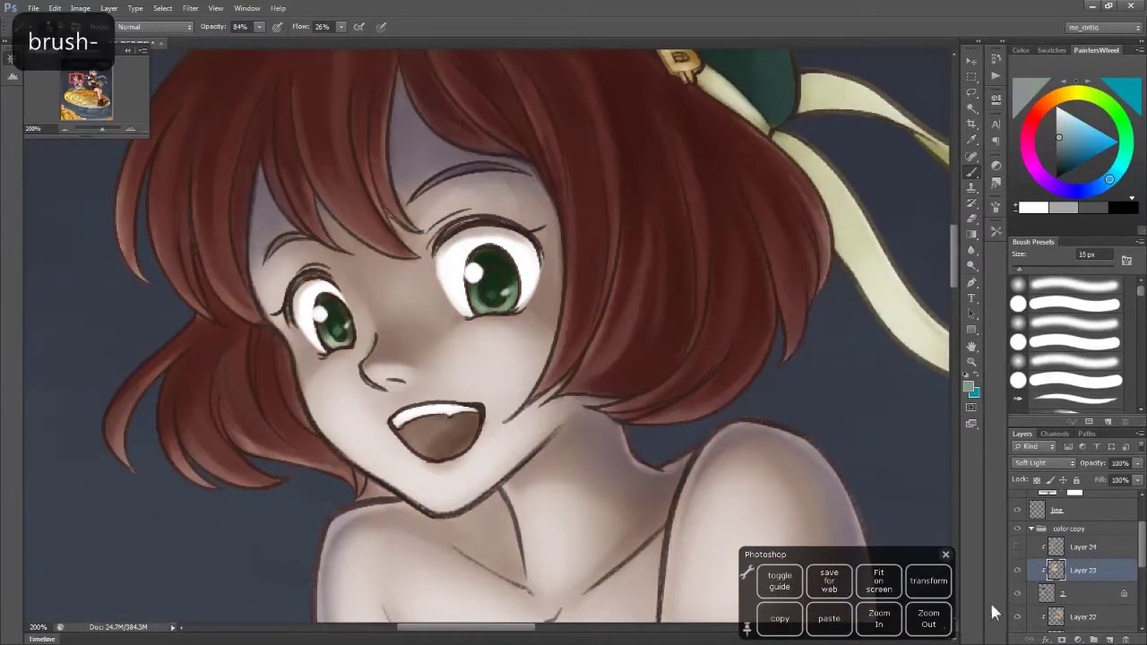
Brighten the girl's green irises on the Overlay Layer 24 with a 10 px brush and yellow-green tones
key("ctrl+z")
left_click(1083, 541)
key("ctrl+z")
key("bracketleft")
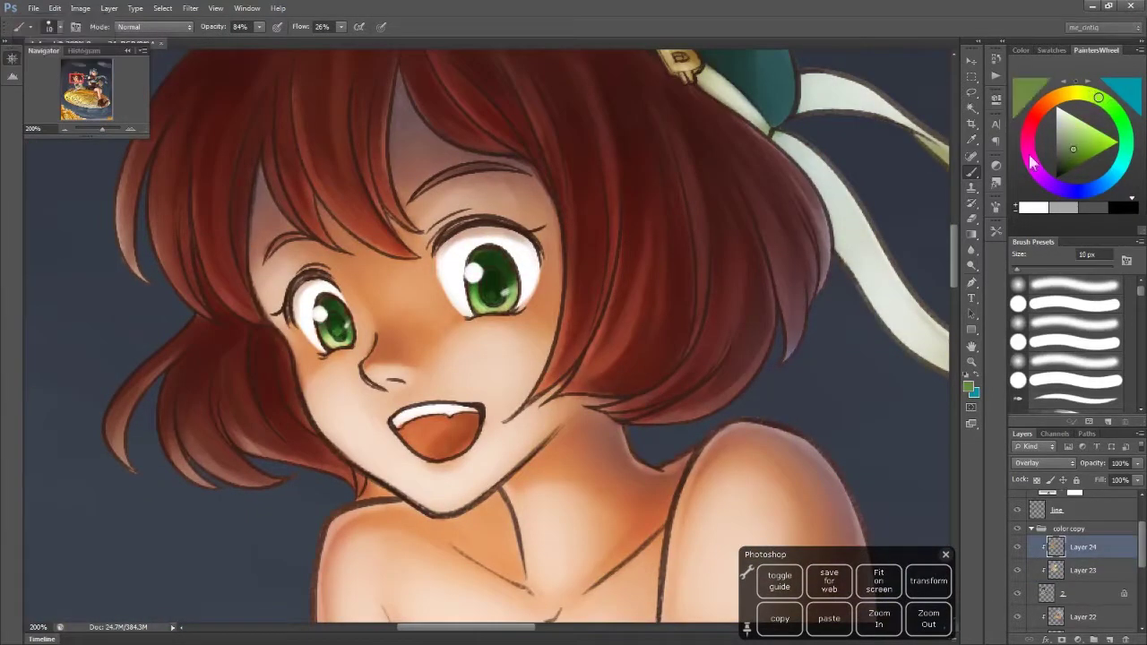
left_click(1078, 154)
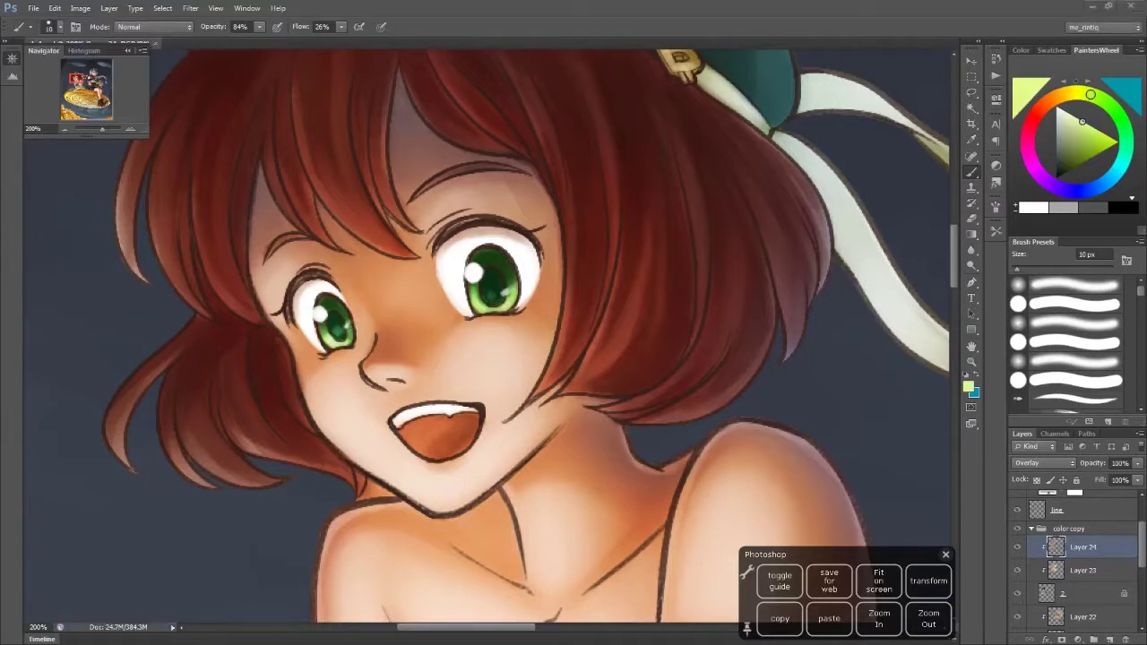
Refine the red-haired girl's eyelashes on the line layer with a small dark brown brush
key("alt+bracketright")
key("bracketleft")
key("bracketleft")
key("bracketleft")
key("ctrl+z")
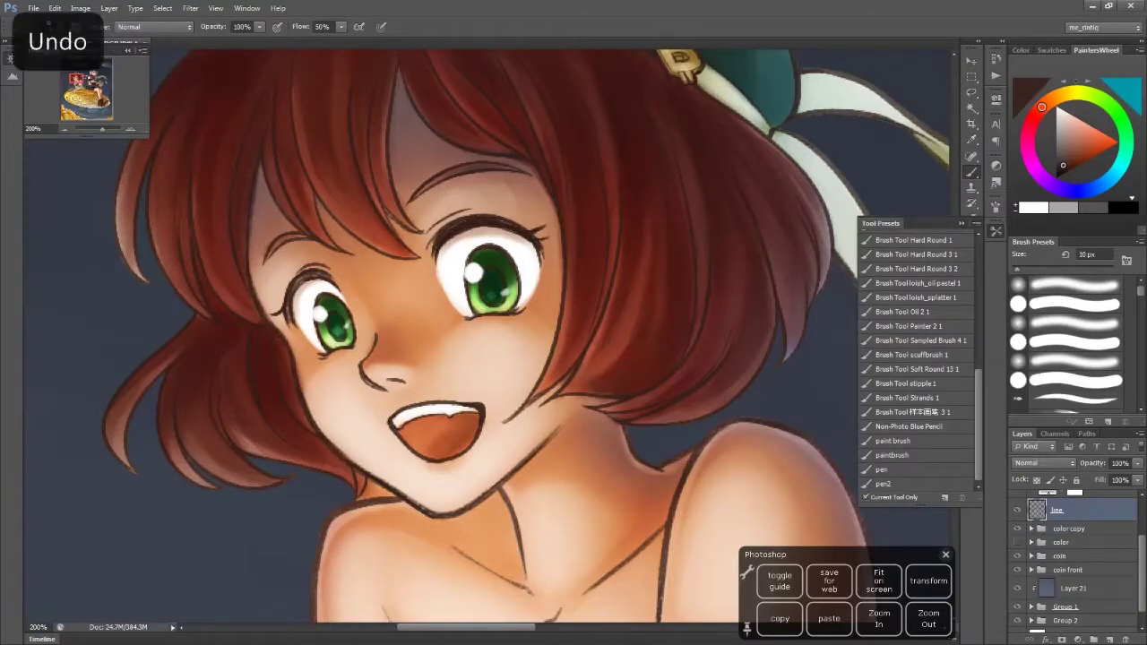
Refine the blue-haired woman's eye outline and lashes on the line layer with fine dark brown strokes
scroll(358, 269, "right", 15)
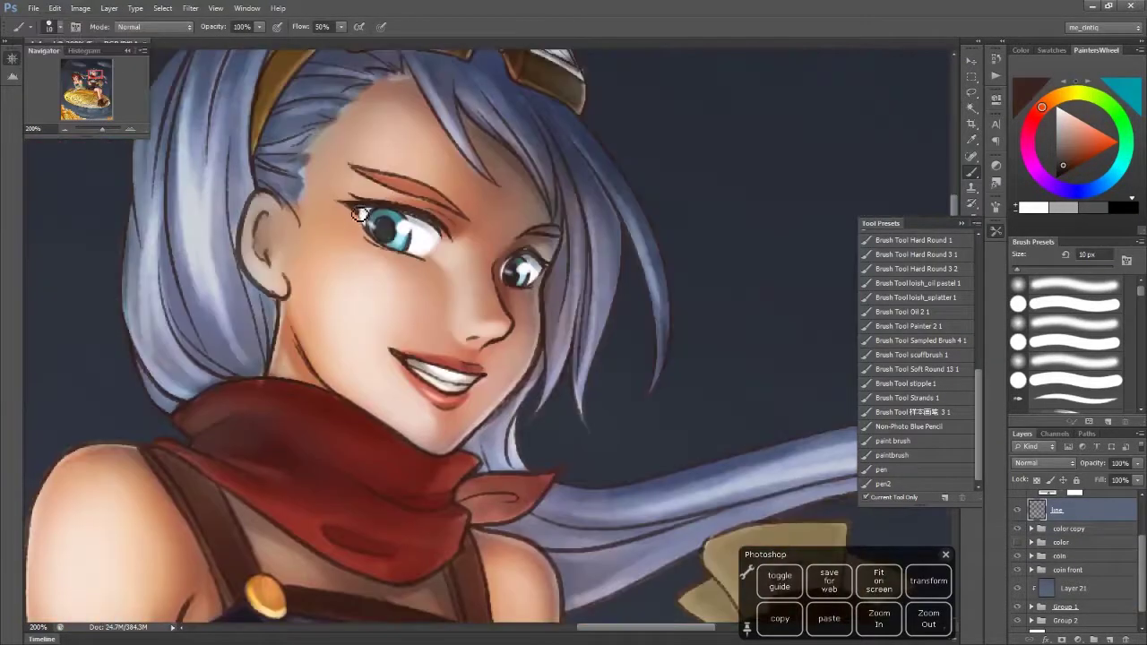
key("ctrl+z")
key("ctrl+plus")
key("bracketleft")
key("bracketleft")
key("bracketleft")
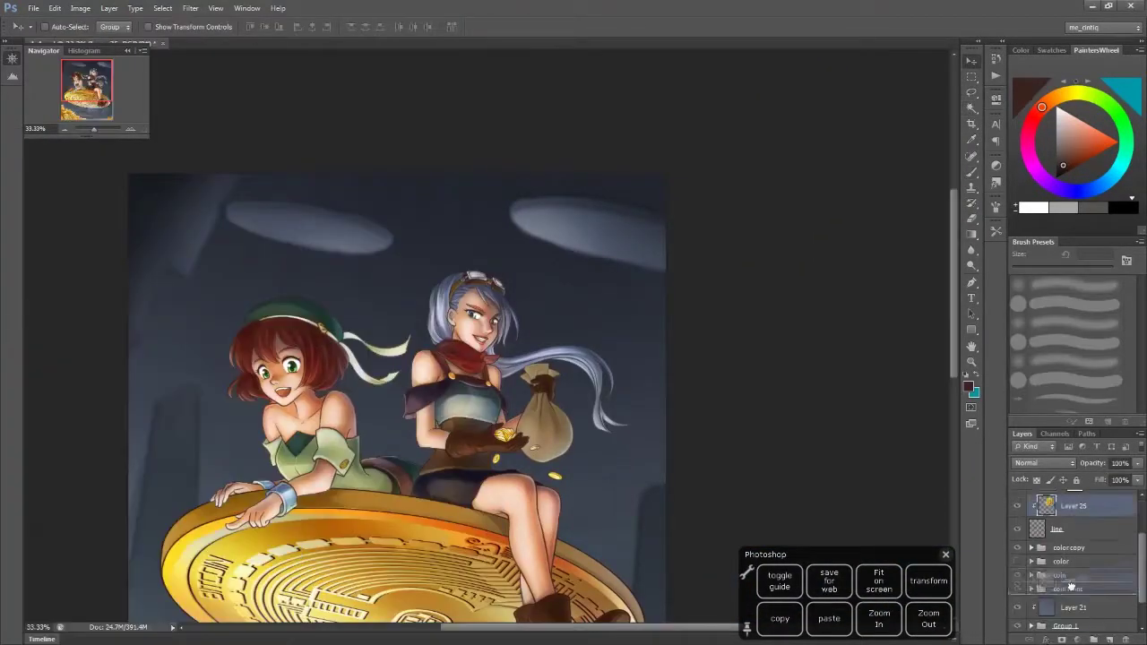
Scale and rotate the gold coin on Layer 25 into a tilted coin behind the blue-haired woman
key("ctrl+t")
left_click_drag(527, 256, 643, 267)
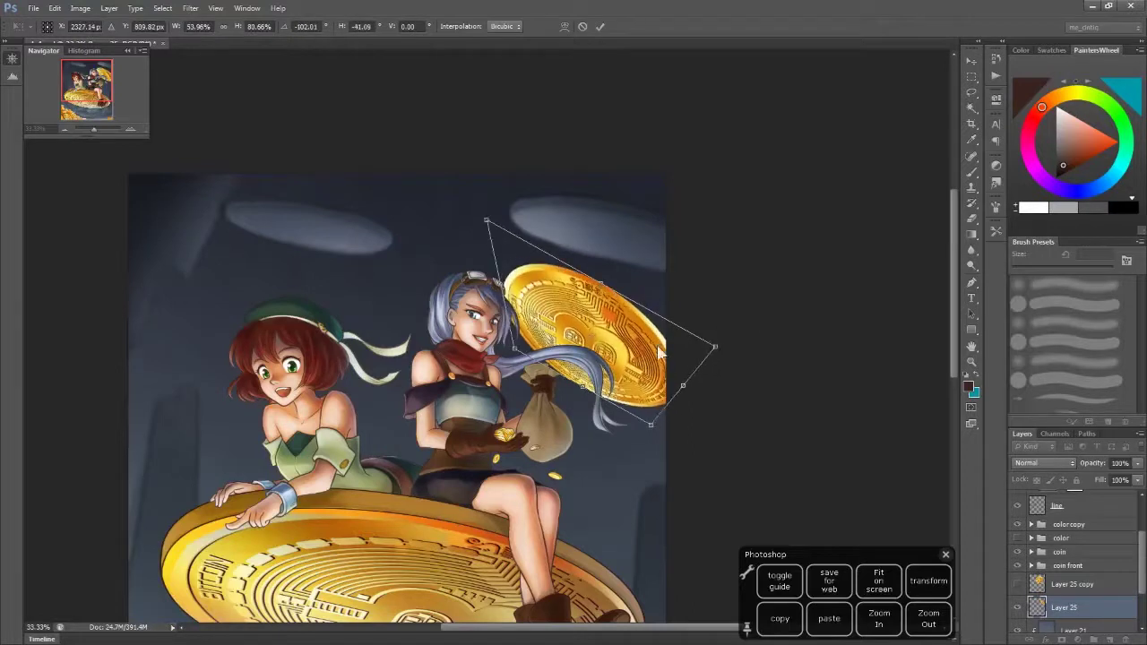
key("Return")
Duplicate the tilted background coin and transform the copy at a different place in the background
key("ctrl+j")
key("ctrl+t")
key("ctrl+plus")
left_click_drag(927, 257, 606, 286)
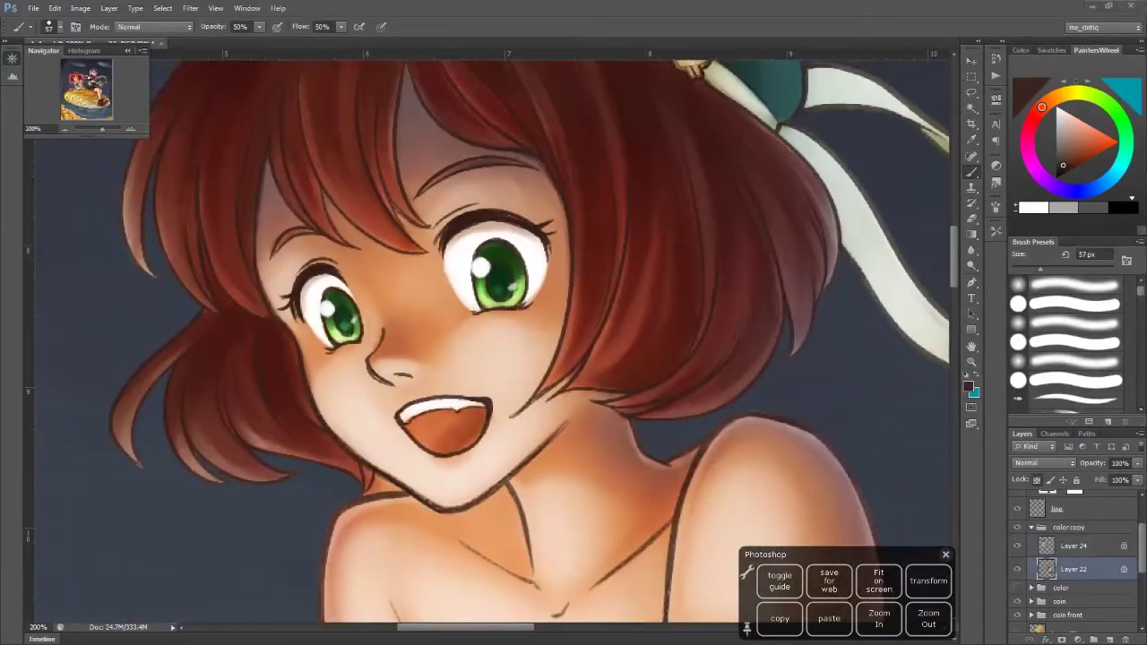
Shade the inside of the red-haired girl's open mouth dark maroon beneath the upper teeth
key("bracketleft")
key("9")
key("4")
left_click(439, 430, "alt")
mouse_move(443, 437)
left_mouse_down()
mouse_move(426, 428)
mouse_move(437, 422)
left_mouse_up()
left_click(439, 430, "alt")
Shape the reddish tongue inside the girl's mouth on Layer 24 with a small brush at 69% opacity
key("bracketright")
key("6")
key("9")
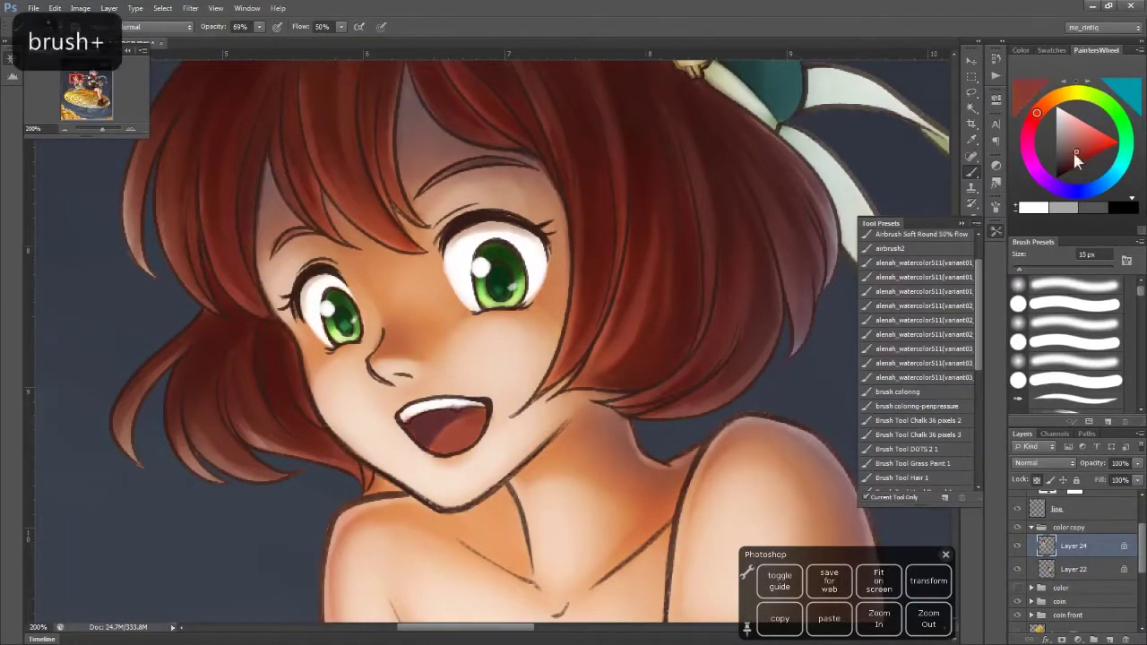
key("bracketleft")
key("bracketleft")
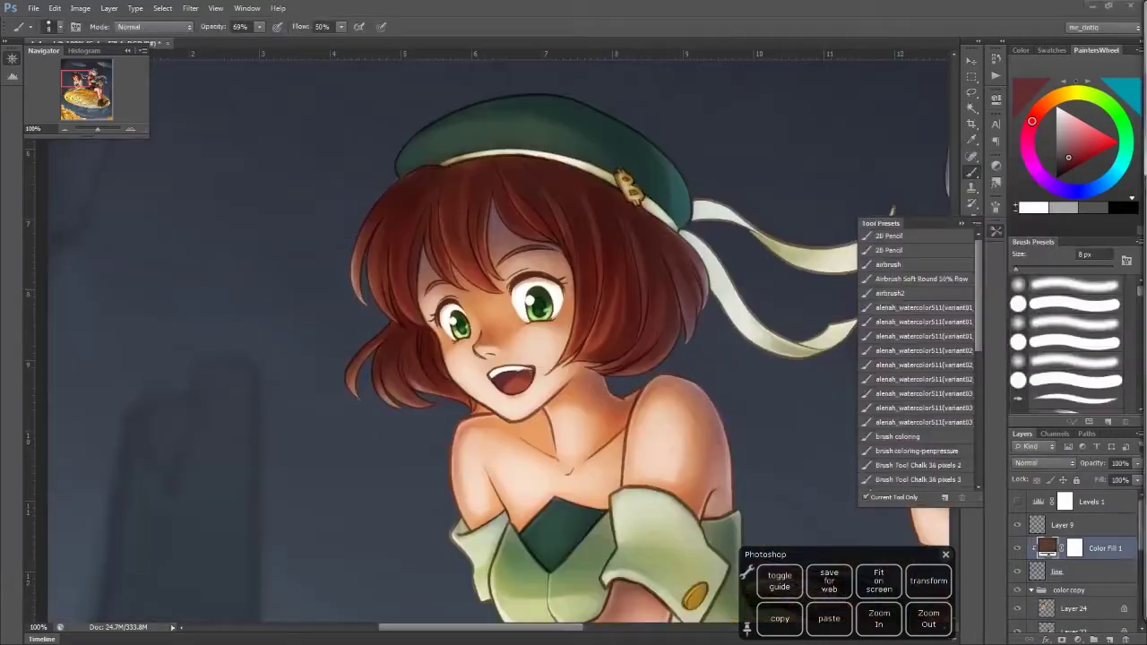
Blend sampled skin tones around the girl's eyelids, nose bridge and cheek on Layer 24 with a 7 to 10 px brush
key("bracketleft")
left_click(692, 441, "alt")
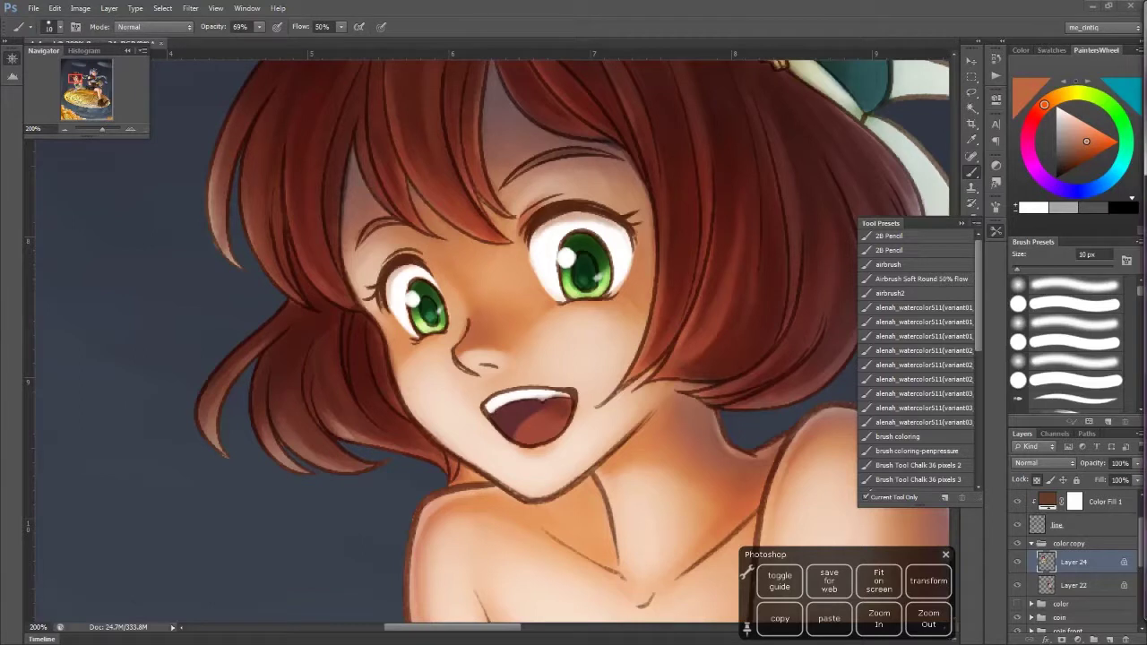
key("bracketright")
left_click(576, 195, "alt")
key("bracketleft")
key("bracketleft")
scroll(491, 89, "up", 2)
key("bracketright")
left_click(627, 385, "alt")
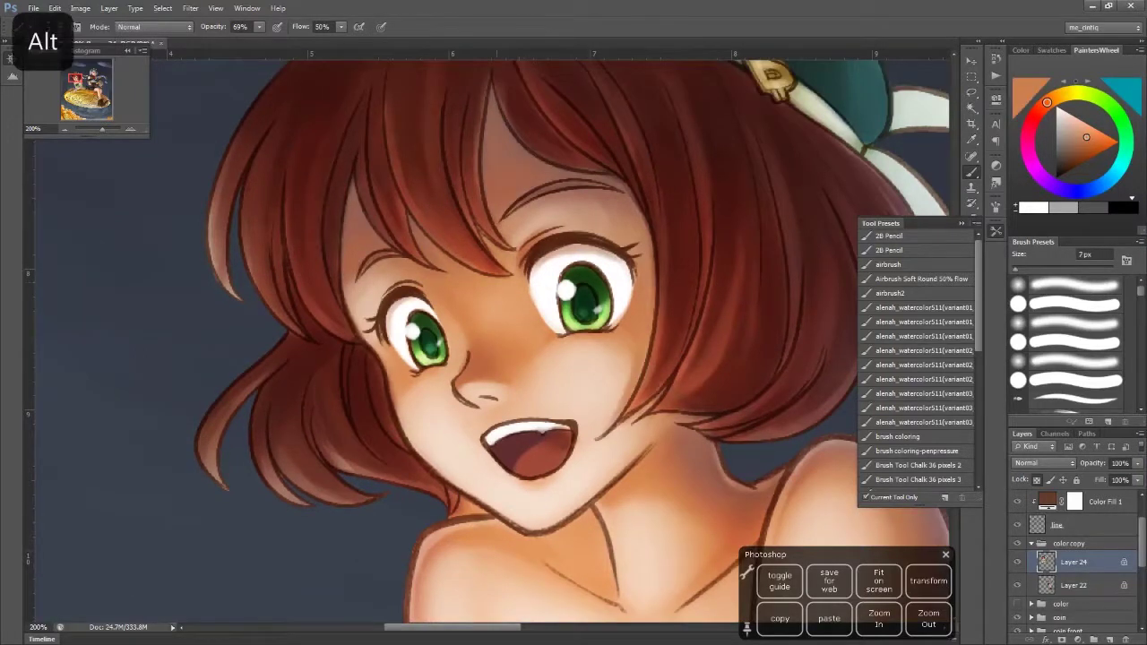
key("bracketright")
left_click(526, 255, "alt")
Smooth the orange shadow on the girl's neck under the hair and chin with a 20 px brush
scroll(696, 277, "down", 3)
left_click(693, 320, "alt")
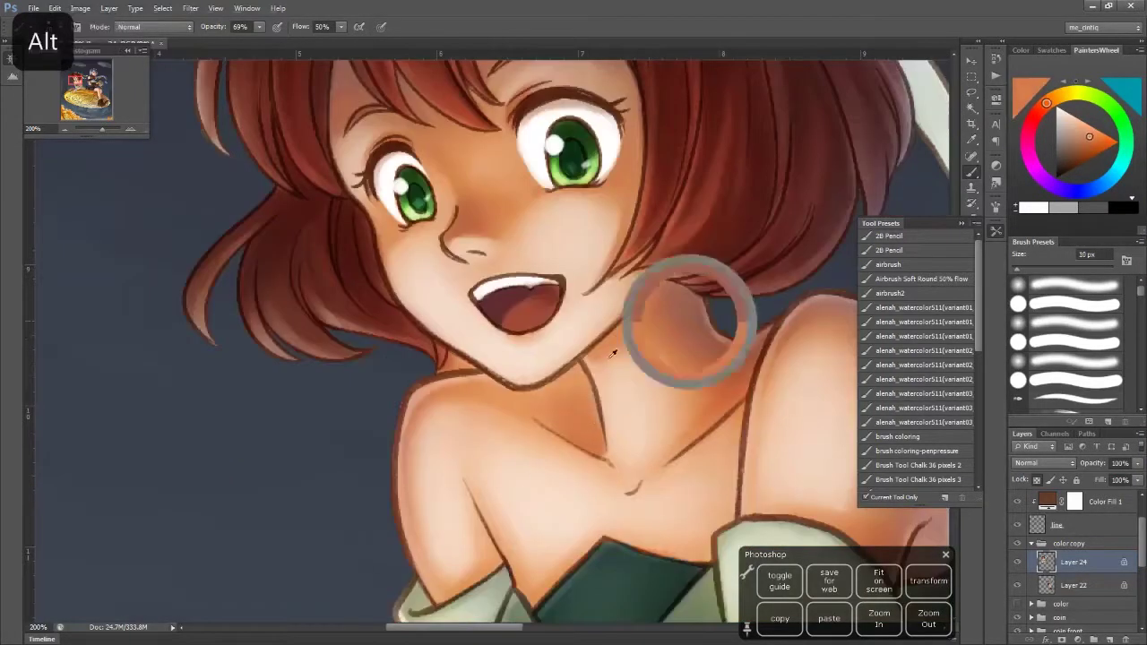
key("bracketright")
key("bracketright")
key("bracketright")
key("bracketright")
left_click(585, 431, "alt")
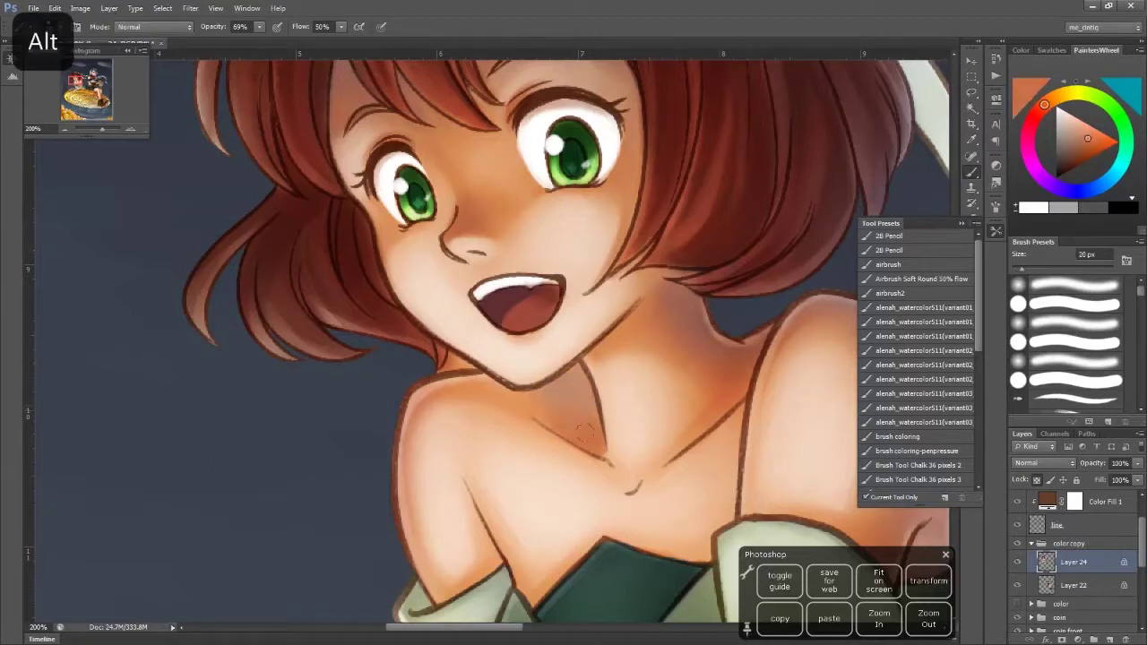
Blend the shading across the girl's collarbone, chest and shoulder with sampled orange skin tones on Layer 24
key("e")
key("bracketright")
key("b")
scroll(463, 374, "down", 3)
key("bracketleft")
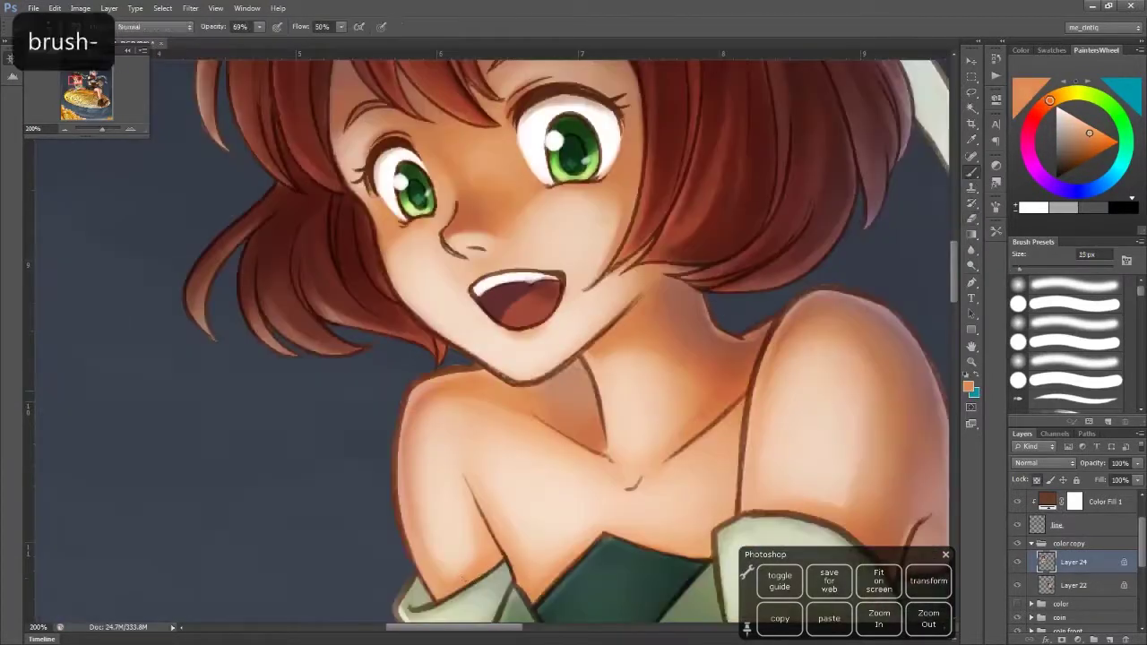
left_click(472, 430, "alt")
key("bracketright")
key("bracketleft")
key("bracketleft")
key("bracketleft")
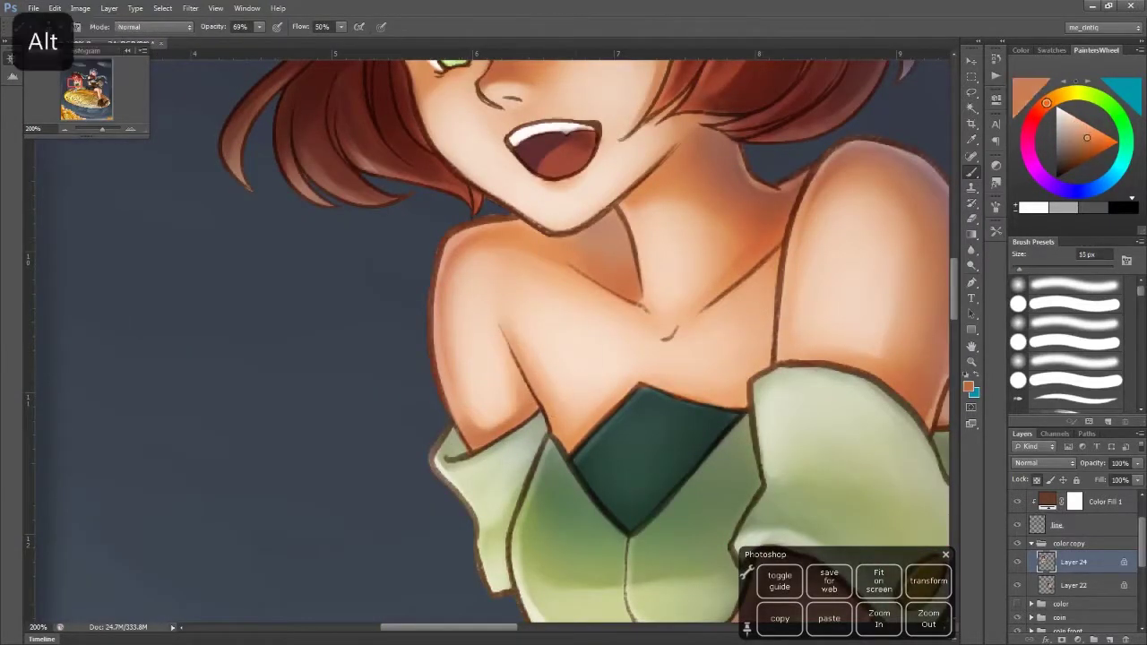
Touch up the skin along the upper edge of the girl's light green sleeve with a sampled peach tone
key("bracketleft")
key("bracketleft")
key("ctrl+z")
left_click(768, 366, "alt")
key("bracketright")
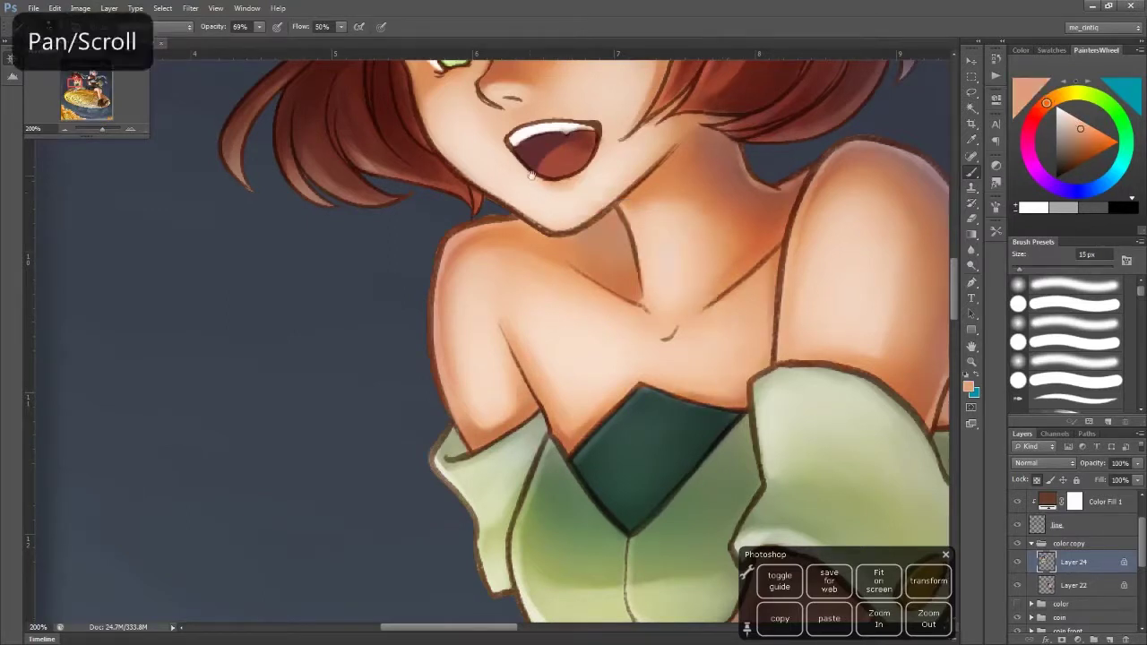
Paint a soft pink lower lip beneath the girl's open mouth on Layer 24
left_click_drag(530, 175, 524, 372)
key("ctrl+z")
left_click(560, 384, "alt")
key("bracketleft")
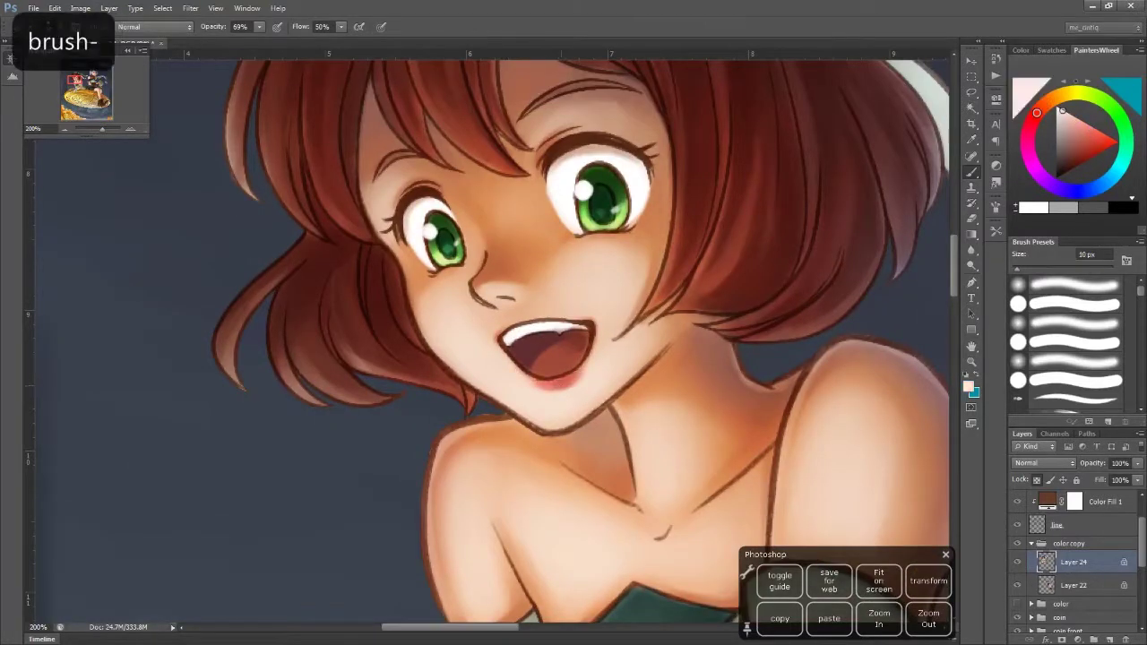
Clean up the edge of the girl's upper teeth and the dark mouth interior with a very small brush
key("bracketleft")
key("bracketleft")
key("bracketleft")
key("bracketleft")
key("bracketleft")
key("bracketleft")
left_click(516, 357, "alt")
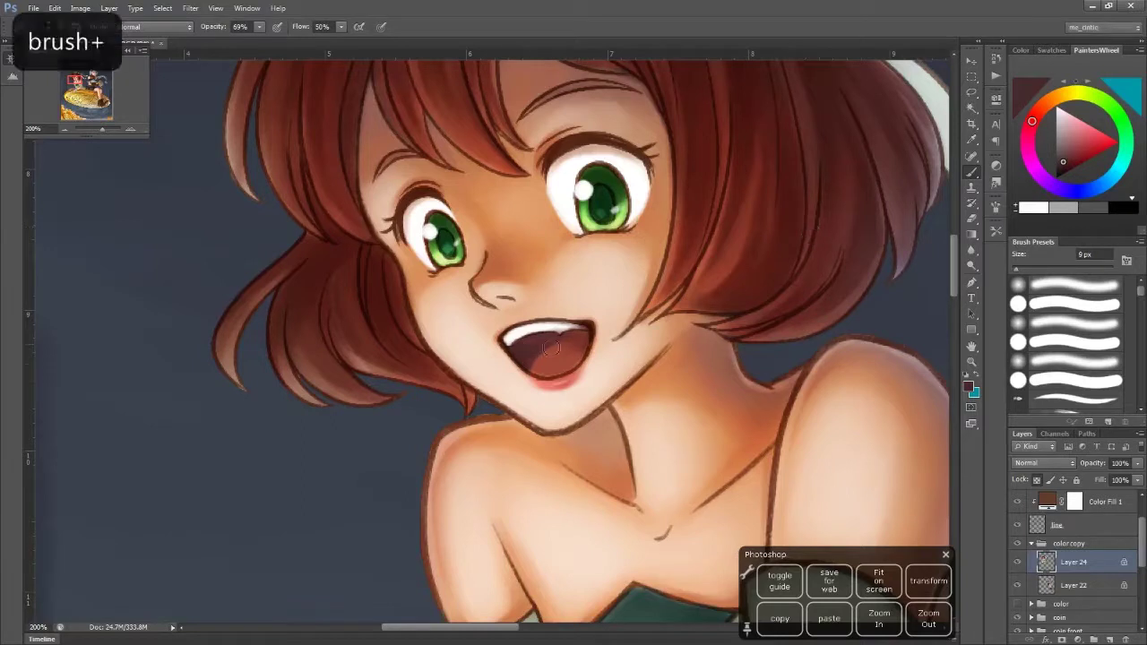
Blend the tongue and lower lip with a sampled red tone using a 15 px brush
key("bracketright")
key("bracketright")
left_click(563, 376, "alt")
left_click(879, 618)
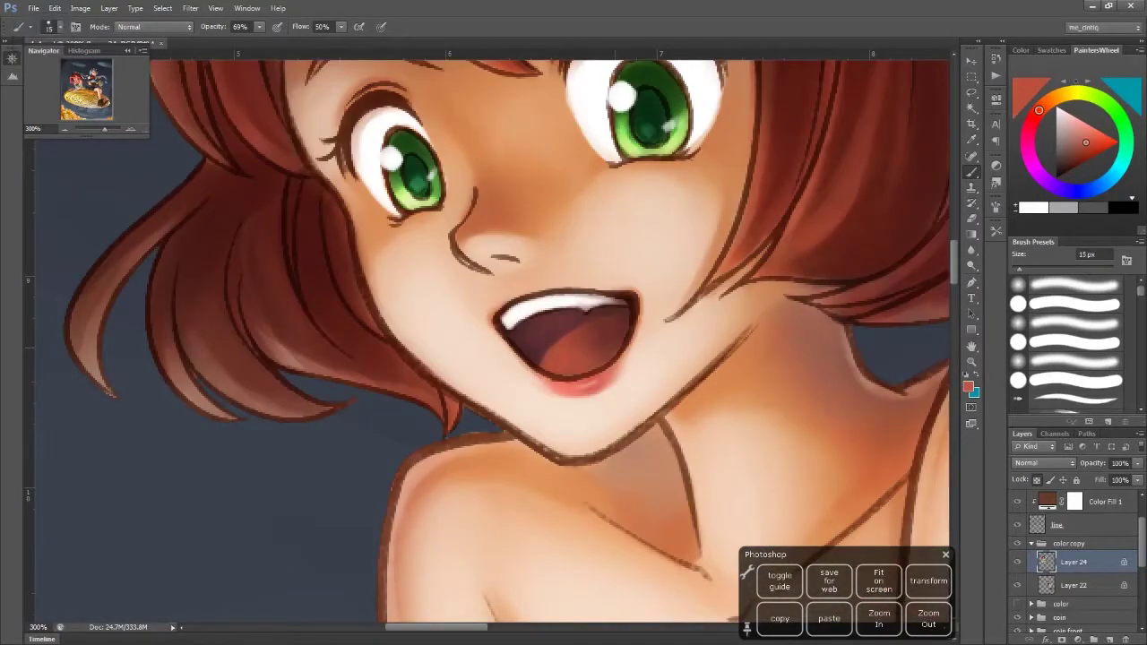
Smooth the girl's cheeks, chest and shoulders with a light peach tone, enlarging the brush to 50 px
left_click(607, 268, "alt")
key("ctrl+minus")
right_click(618, 273)
key("ctrl+z")
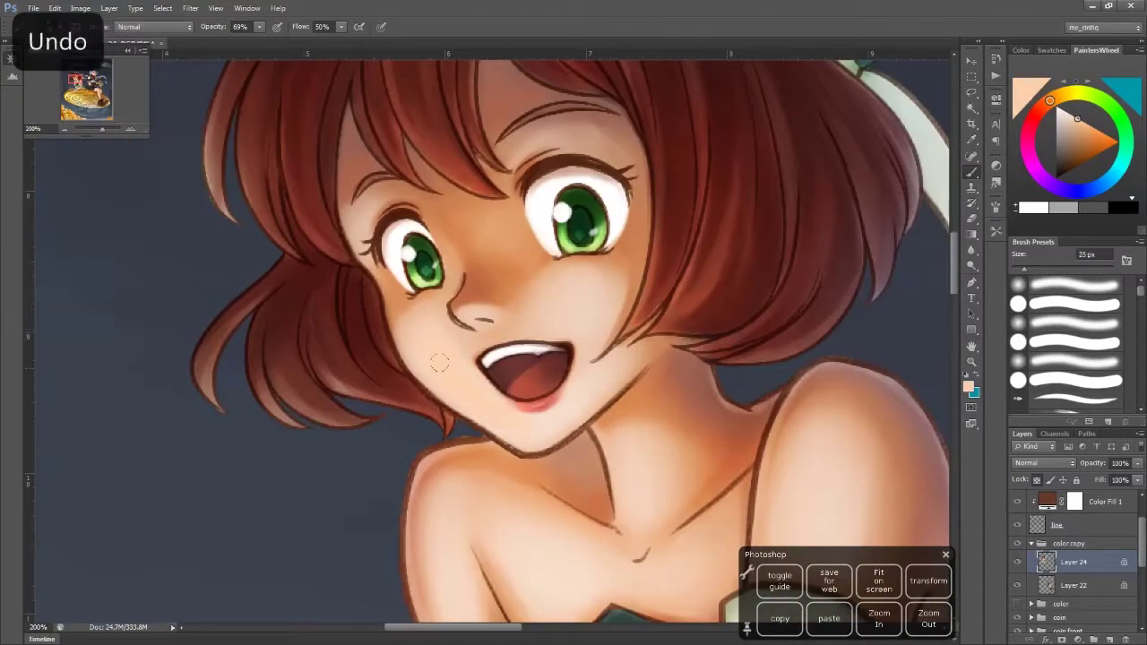
key("bracketright")
scroll(486, 325, "down", 5)
key("bracketright")
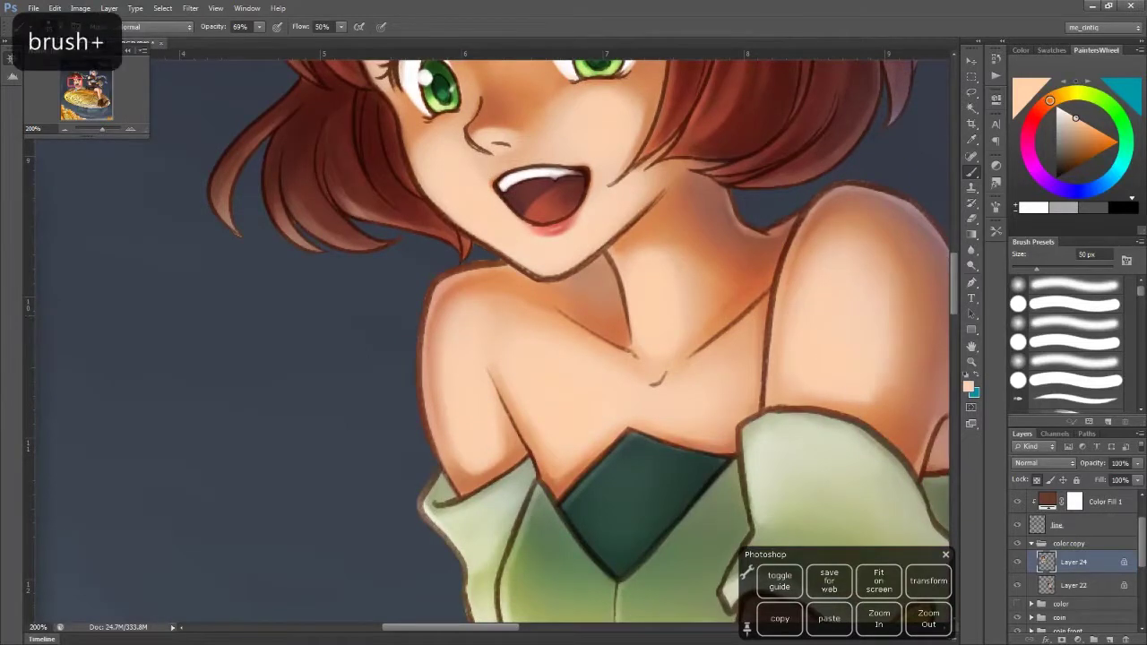
Add soft reddish blush to the girl's cheeks and reduce the brush to 6 px for small facial accents
scroll(591, 326, "up", 6)
left_click(592, 326, "alt")
key("bracketleft")
key("bracketleft")
key("bracketleft")
key("bracketleft")
key("bracketleft")
key("bracketleft")
key("bracketleft")
key("bracketleft")
key("bracketleft")
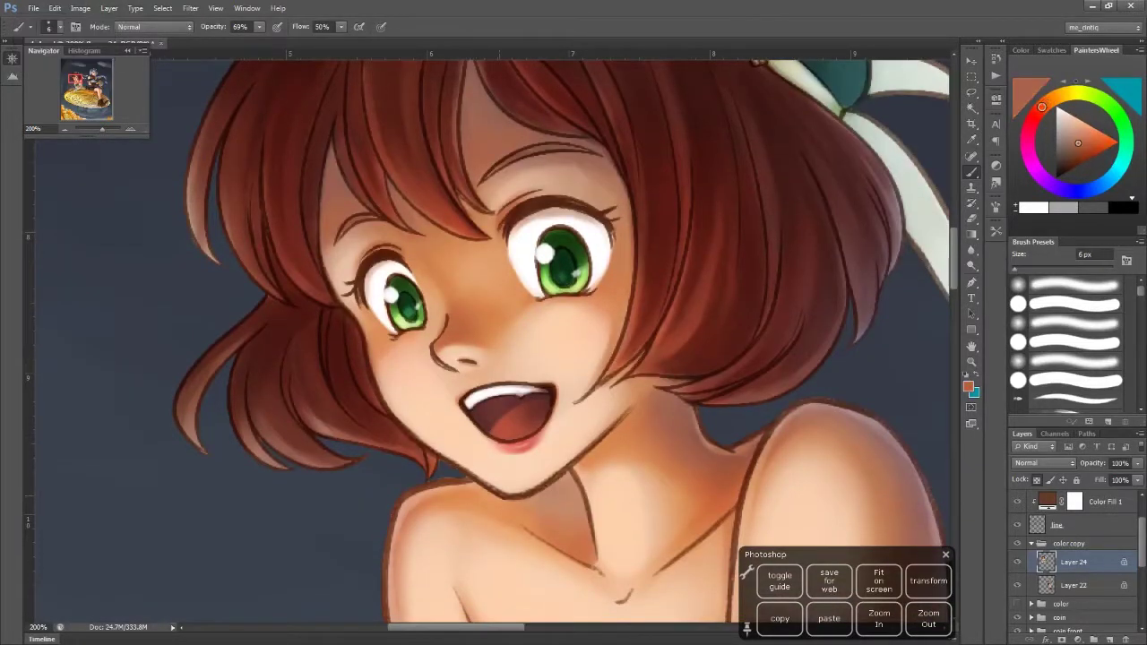
Strengthen the warm orange shading on the girl's neck and shoulders with a 40 px brush
key("bracketright")
scroll(493, 341, "down", 4)
key("bracketright")
key("bracketright")
key("bracketright")
key("bracketright")
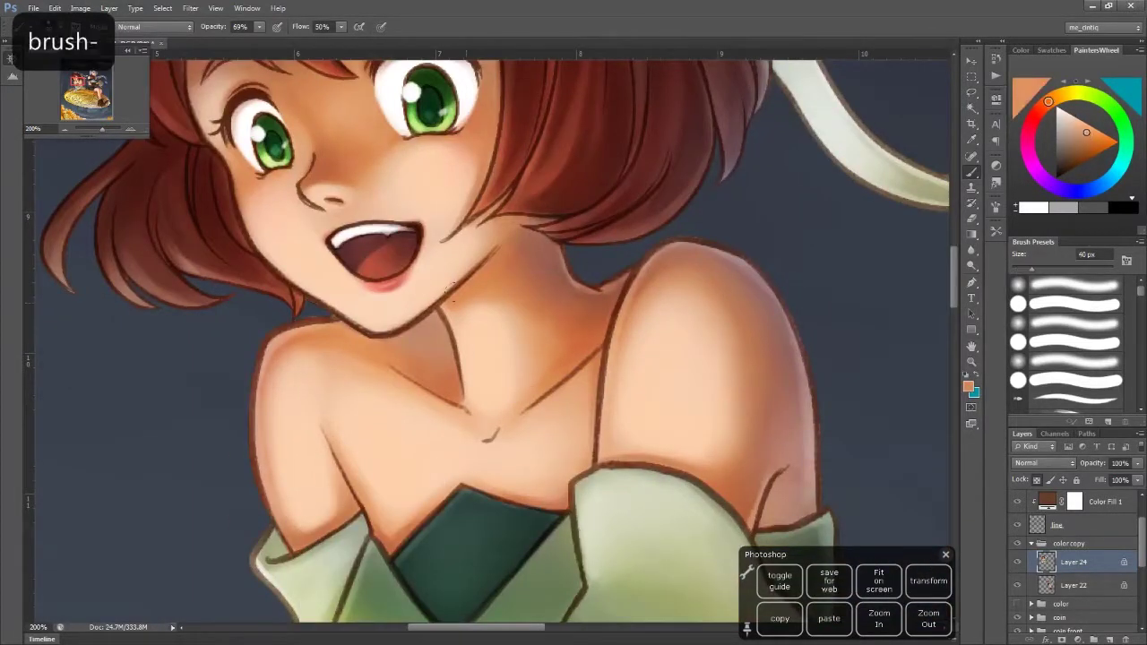
Paint small cream highlights on the girl's nose tip and collarbone with a 5 px brush
key("bracketleft")
key("bracketleft")
key("bracketleft")
key("bracketleft")
left_click_drag(452, 291, 516, 390)
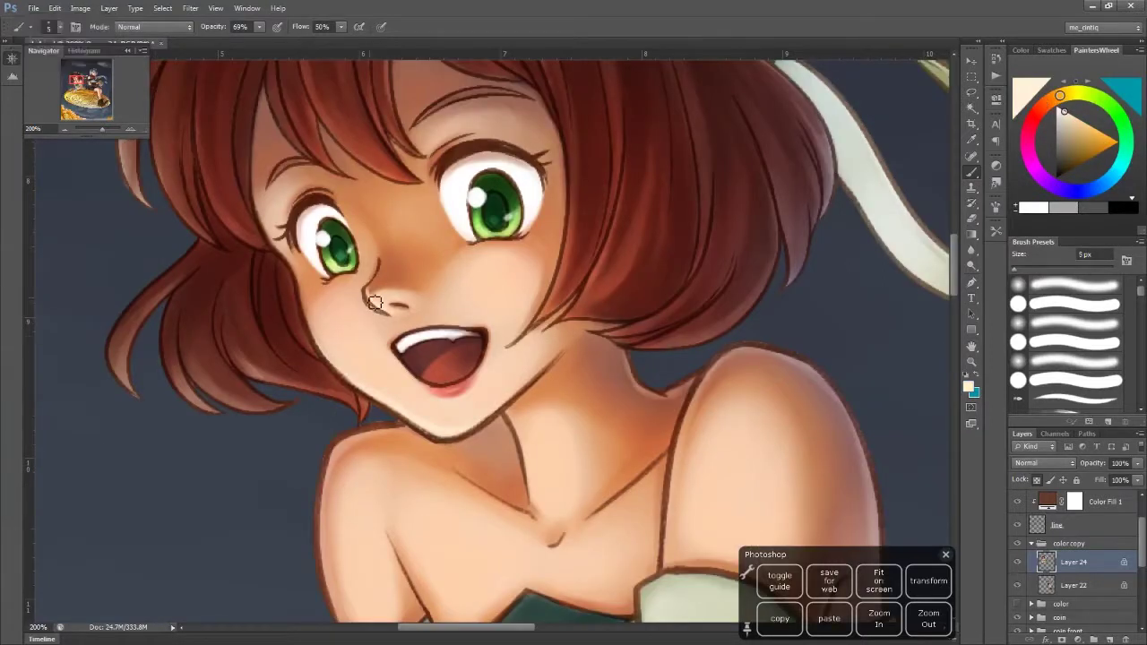
key("ctrl+z")
key("bracketleft")
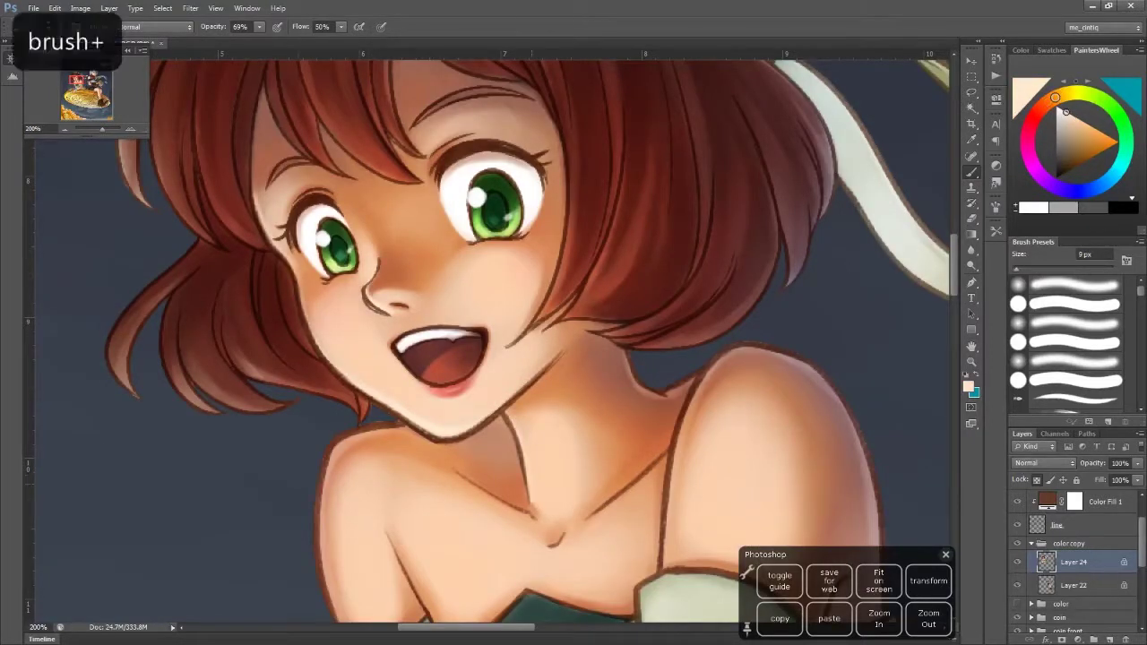
Add thin light rim highlights along the girl's shoulders and neckline, undoing the last stroke
left_click_drag(405, 425, 422, 247)
key("bracketleft")
key("bracketleft")
key("bracketleft")
key("bracketright")
key("ctrl+z")
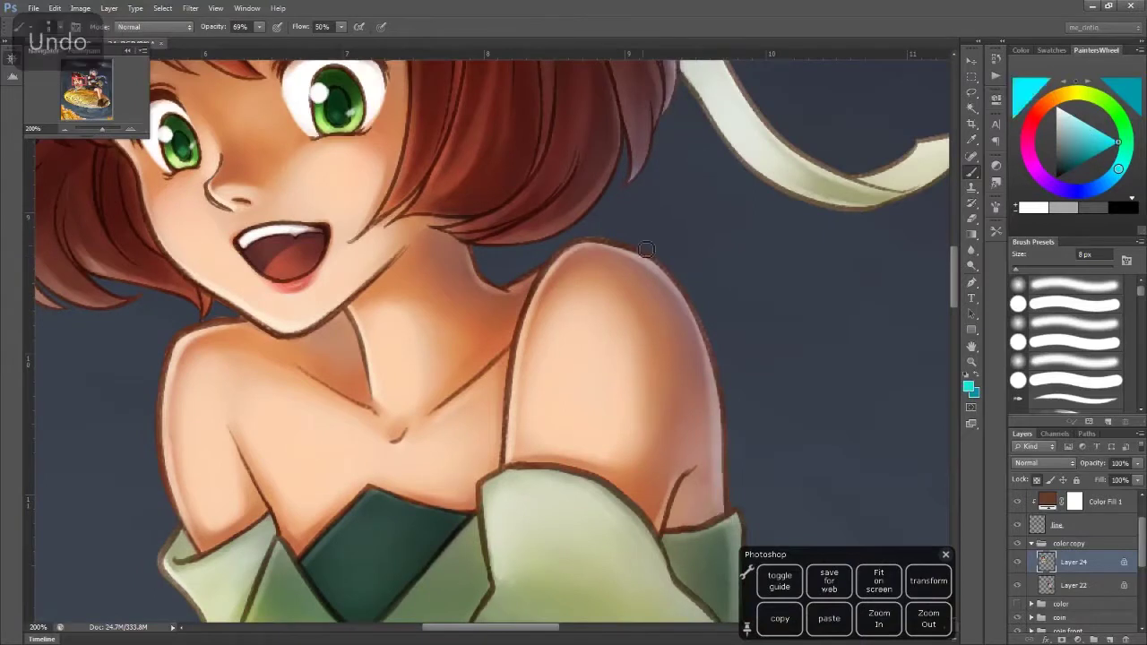
Touch up the outer edge of the girl's upper arm with sampled skin tones and a slightly larger brush
left_click(518, 452, "alt")
key("bracketright")
key("bracketright")
left_click(724, 358, "alt")
Paint reddish strands into the girl's hair below the beret with sampled hair colours and a 10 px brush
mouse_move(727, 268)
left_mouse_down()
mouse_move(666, 366)
mouse_move(675, 372)
left_mouse_up()
left_click(637, 407, "alt")
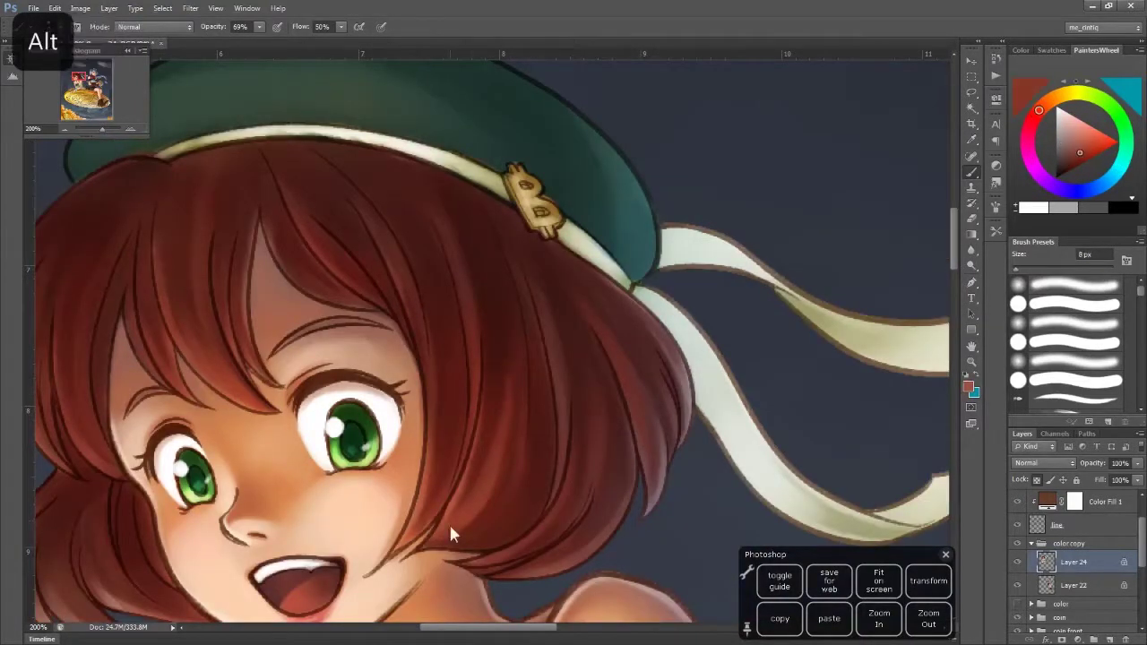
key("bracketright")
key("bracketright")
key("bracketright")
left_click(495, 325, "alt")
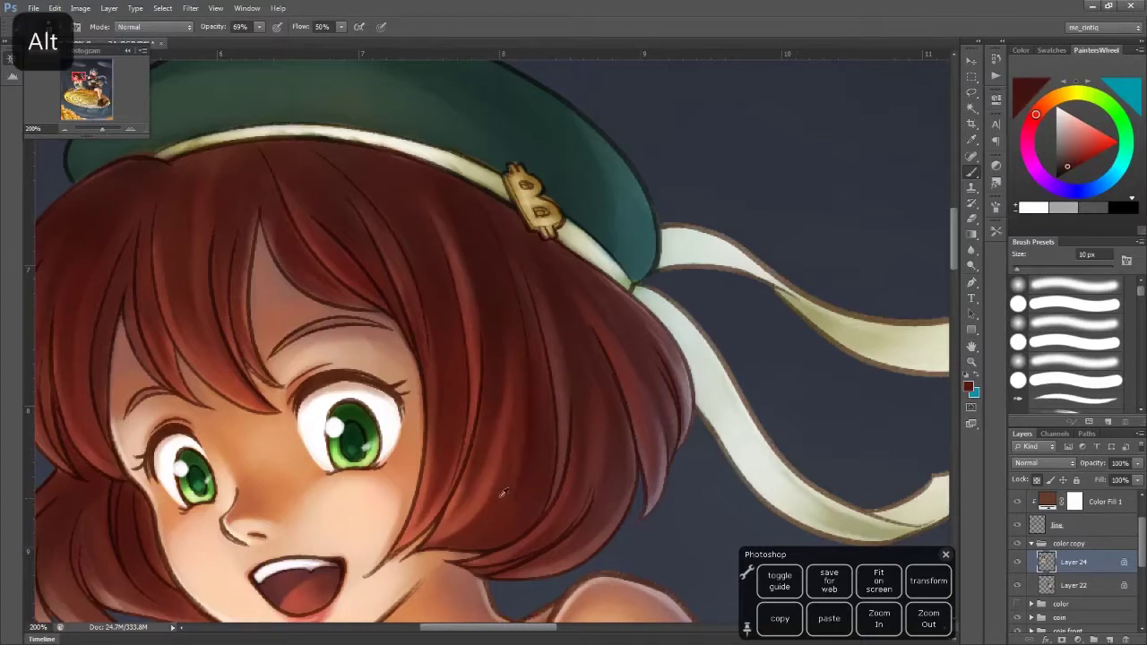
Deepen the dark red shadows between the hair strands beside the face with an 8 px brush
left_click_drag(503, 493, 538, 376)
key("bracketleft")
key("bracketleft")
left_click(499, 337, "alt")
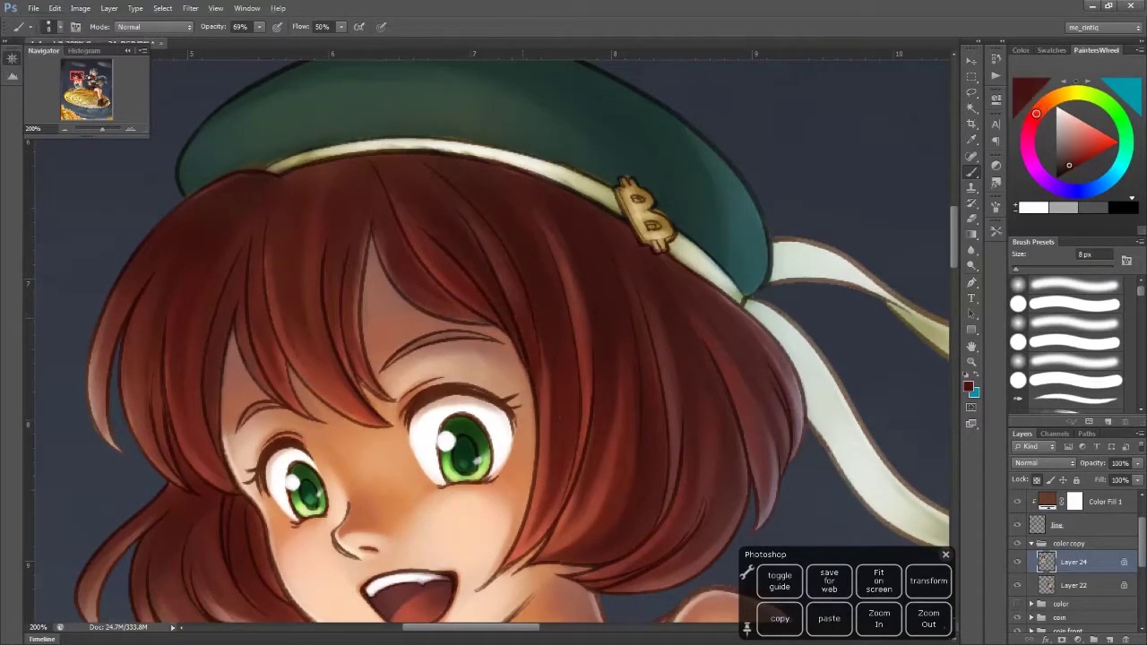
key("ctrl+z")
Define the strands of the girl's bangs with sampled dark and mid red hair tones using a small brush
scroll(448, 170, "left", 2)
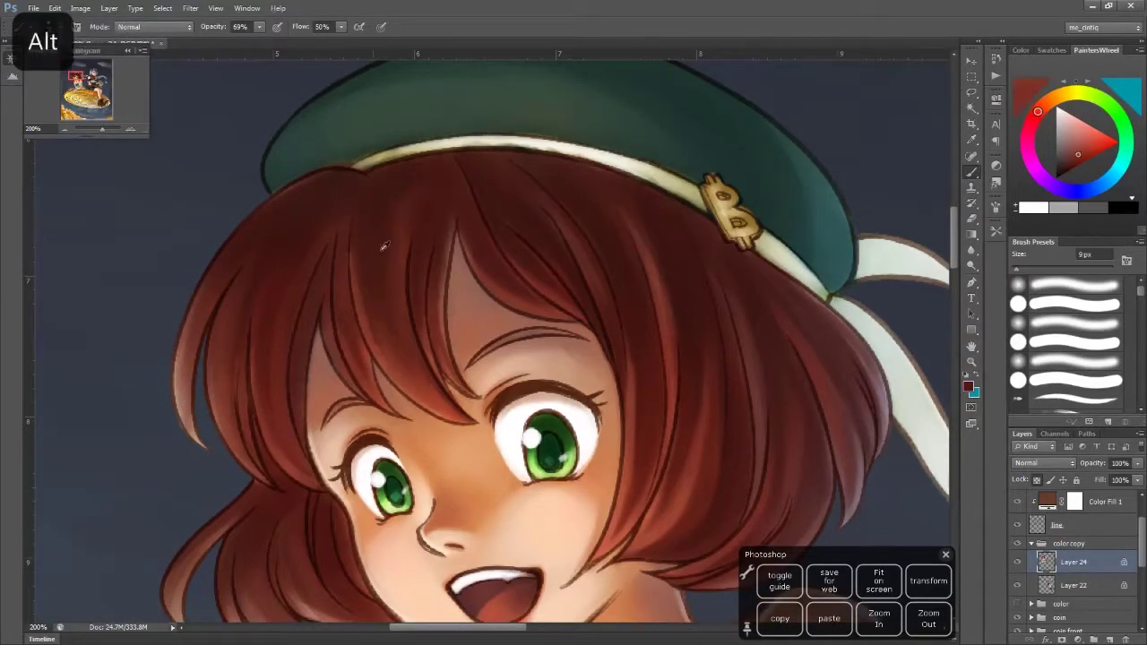
left_click(425, 384, "alt")
key("bracketleft")
key("bracketleft")
key("bracketleft")
key("bracketleft")
key("bracketleft")
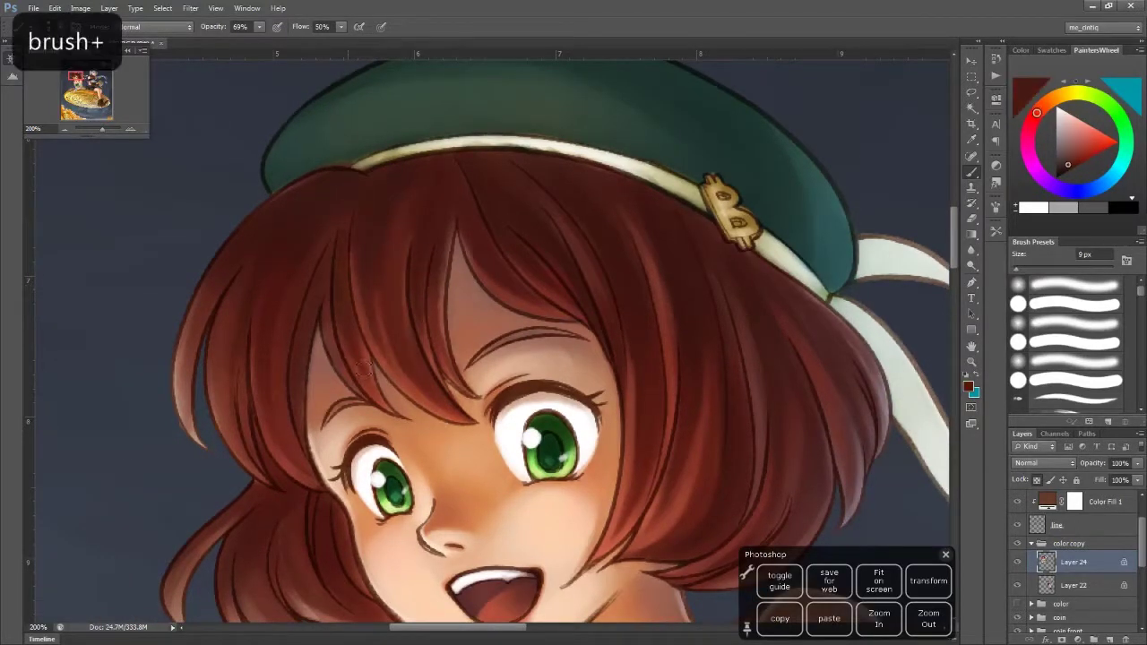
Refine the lower hair strands beside the girl's face with sampled red hair tones and a brush of up to 10 px
key("bracketright")
scroll(281, 352, "down", 4)
scroll(281, 352, "left", 2)
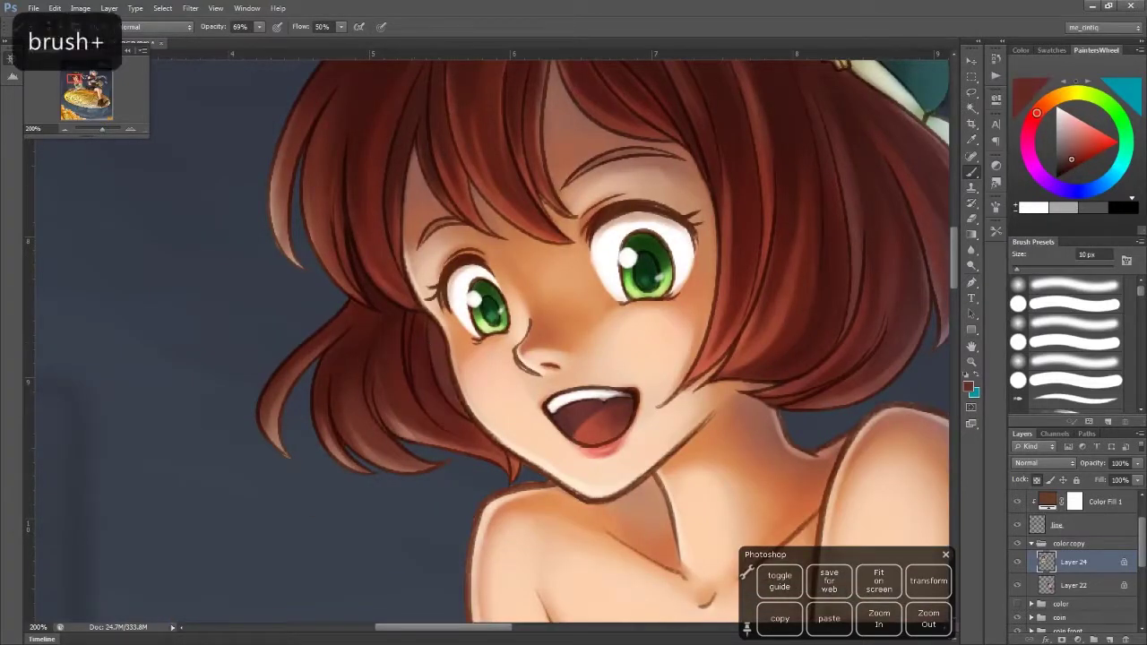
left_click(483, 452, "alt")
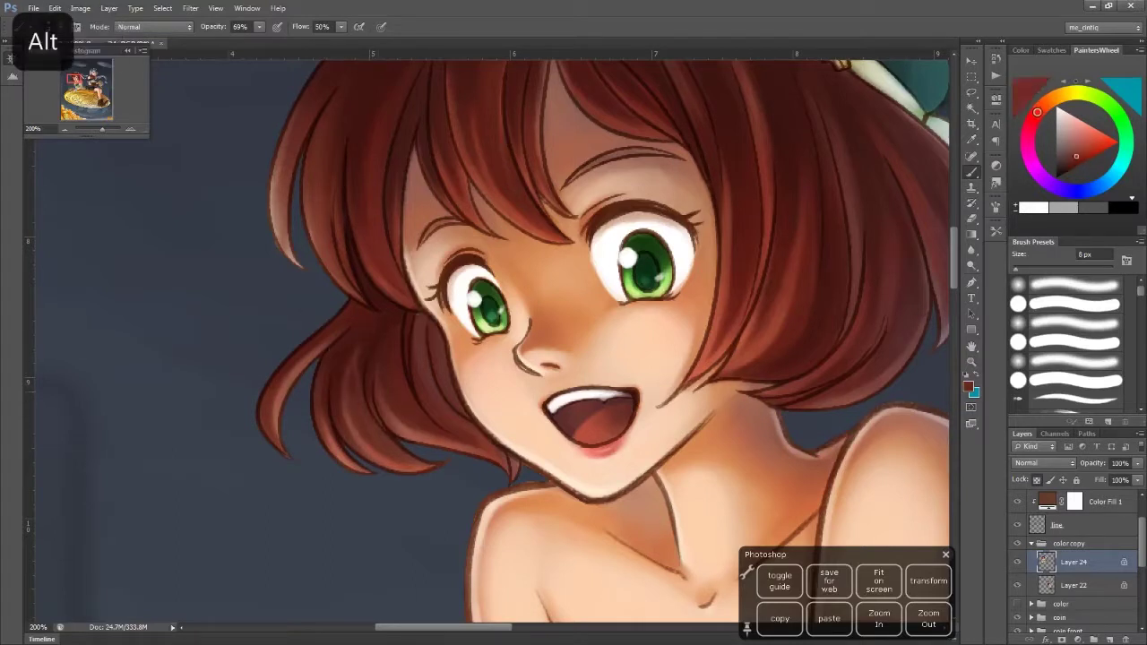
key("bracketleft")
left_click(421, 341, "alt")
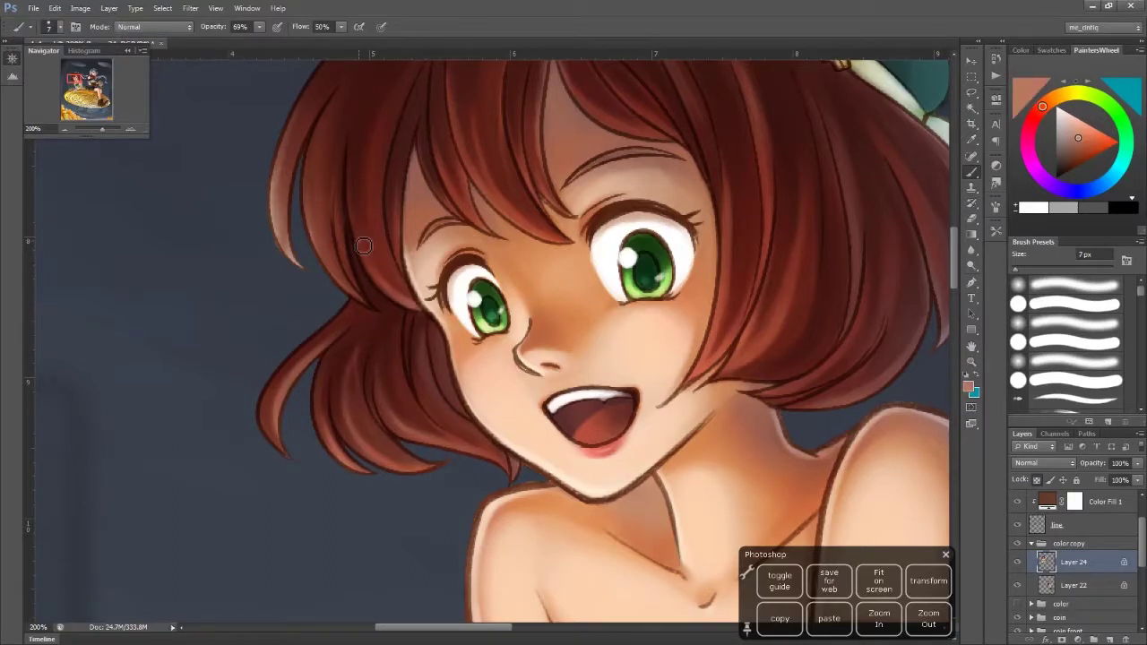
Paint fine salmon highlights along the girl's outer hair strands and lower hair tips with a 4 px brush
key("bracketleft")
scroll(493, 340, "up", 3)
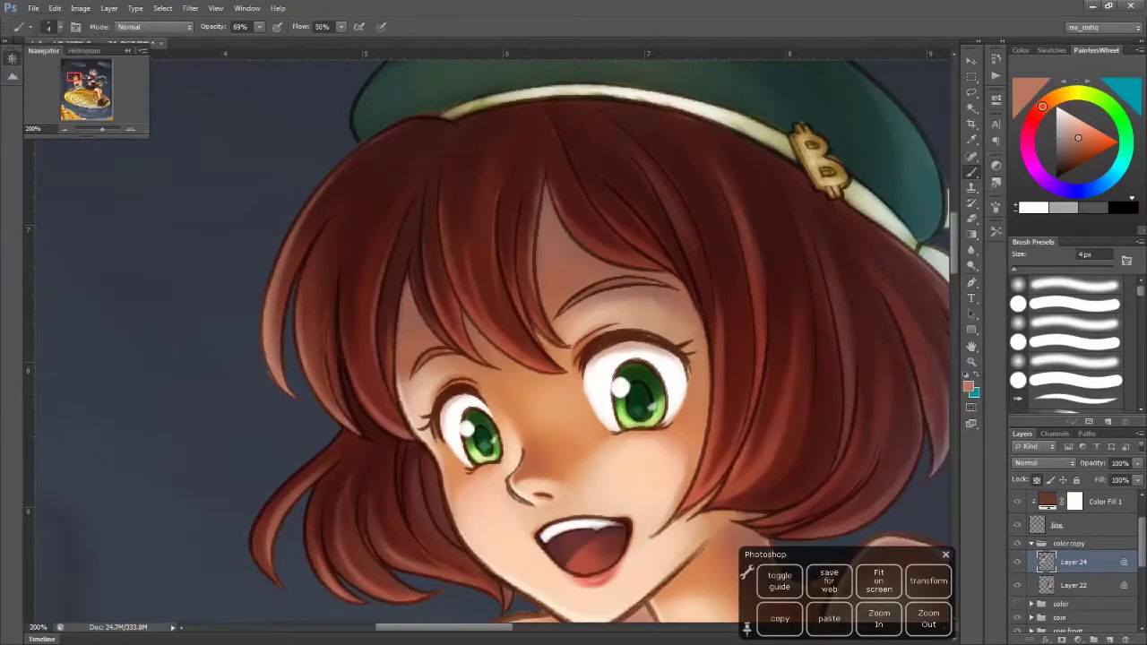
key("bracketright")
key("bracketleft")
key("bracketleft")
scroll(493, 341, "down", 3)
key("ctrl+z")
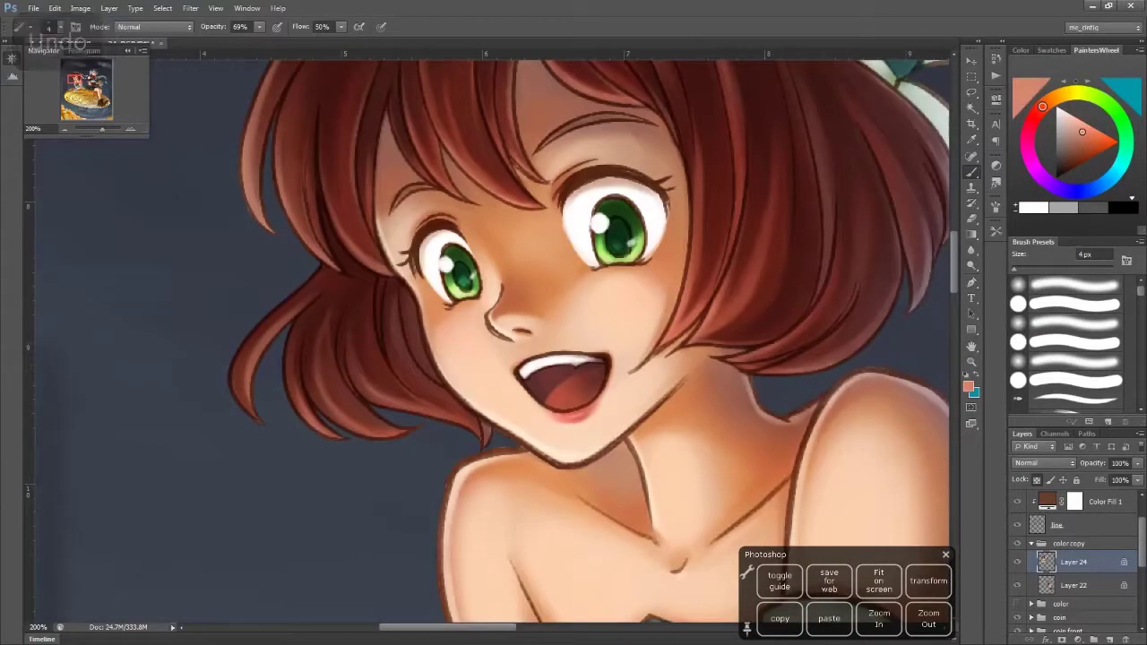
Add more salmon highlights to the girl's hair with a 5 to 7 px brush, working in the mirrored view
scroll(454, 424, "up", 3)
key("ctrl+z")
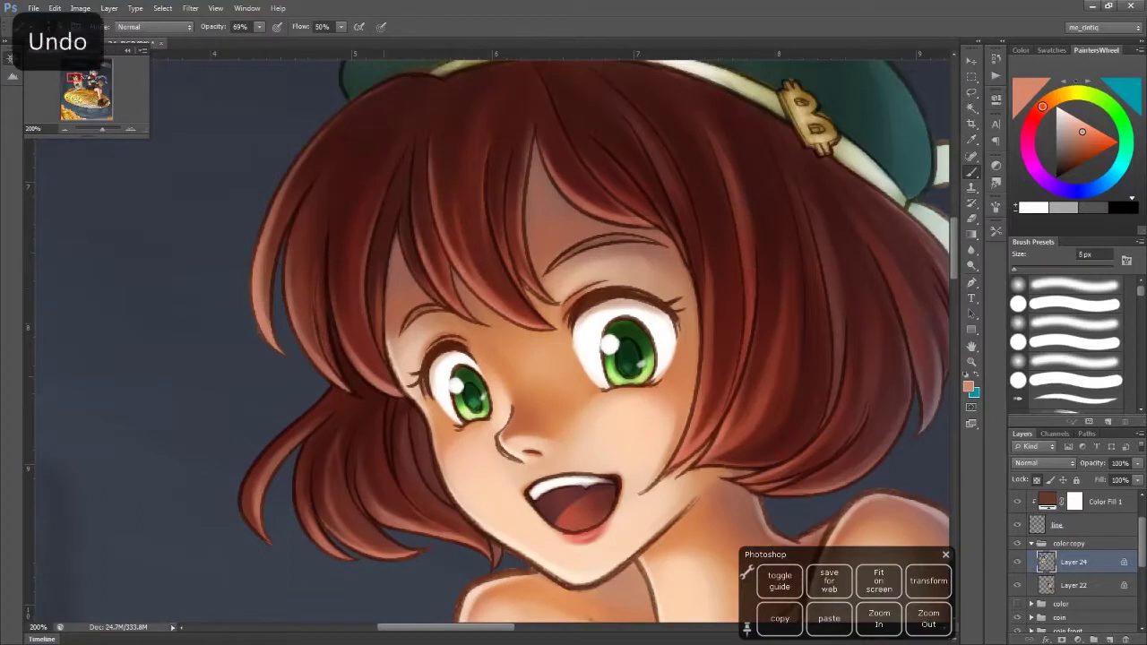
scroll(418, 485, "down", 5)
scroll(418, 484, "up", 5)
key("ctrl+z")
key("bracketright")
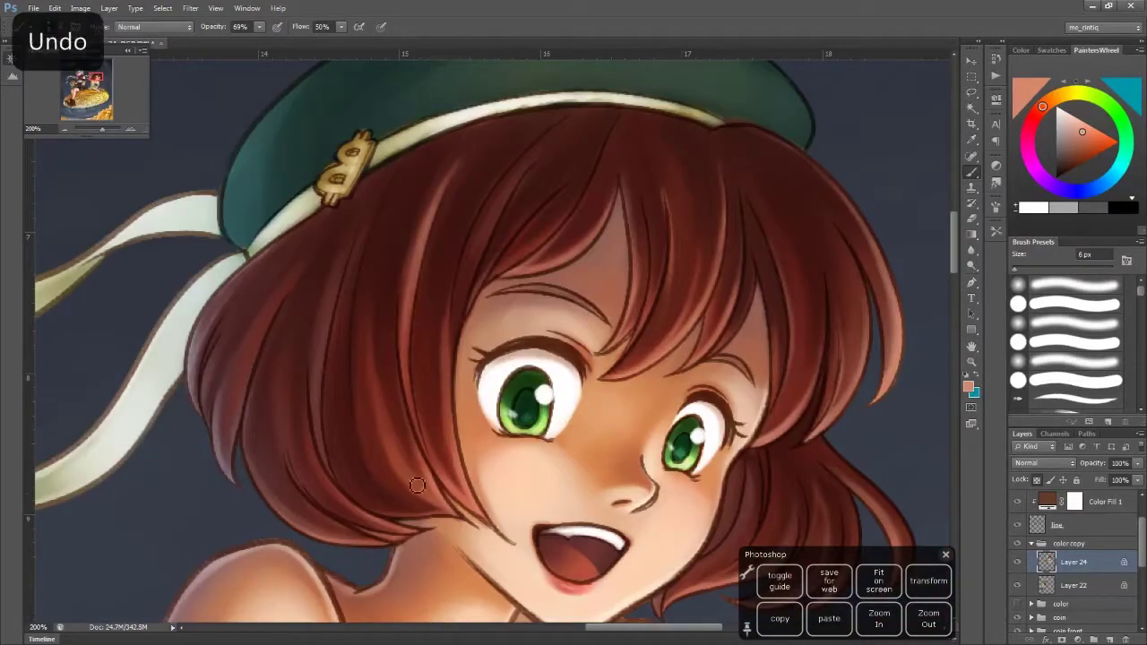
key("bracketright")
Touch up the hair below the beret with sampled dark red and flip the canvas horizontally back to its original orientation
key("ctrl+minus")
left_click(464, 278, "alt")
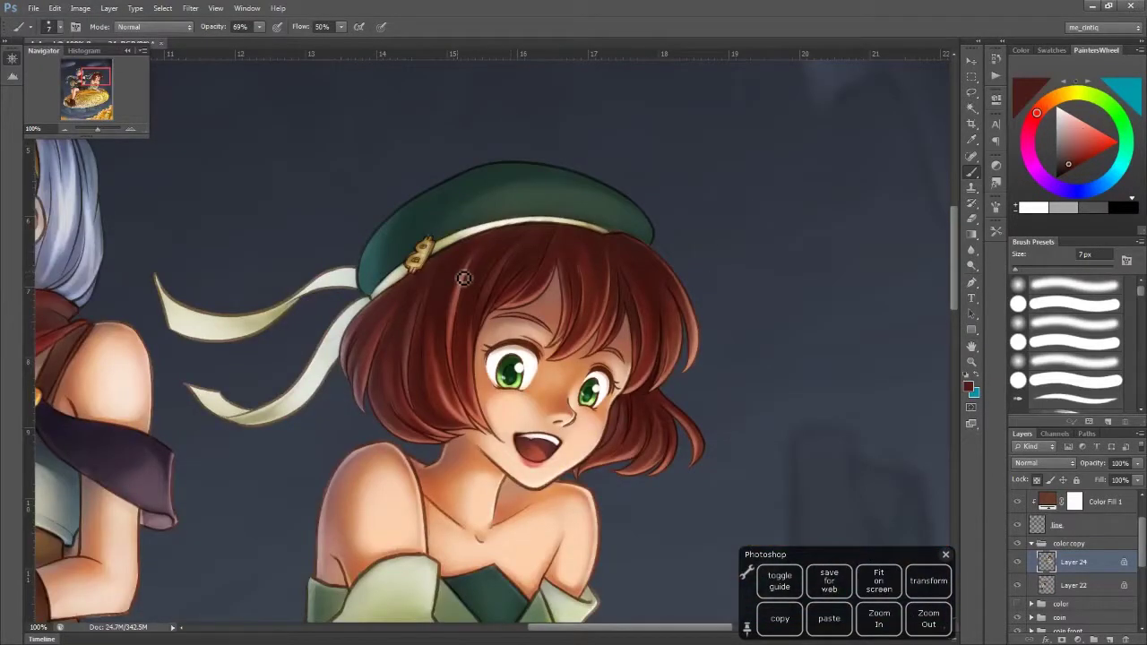
left_click(463, 279, "alt")
key("h")
key("ctrl+shift+h")
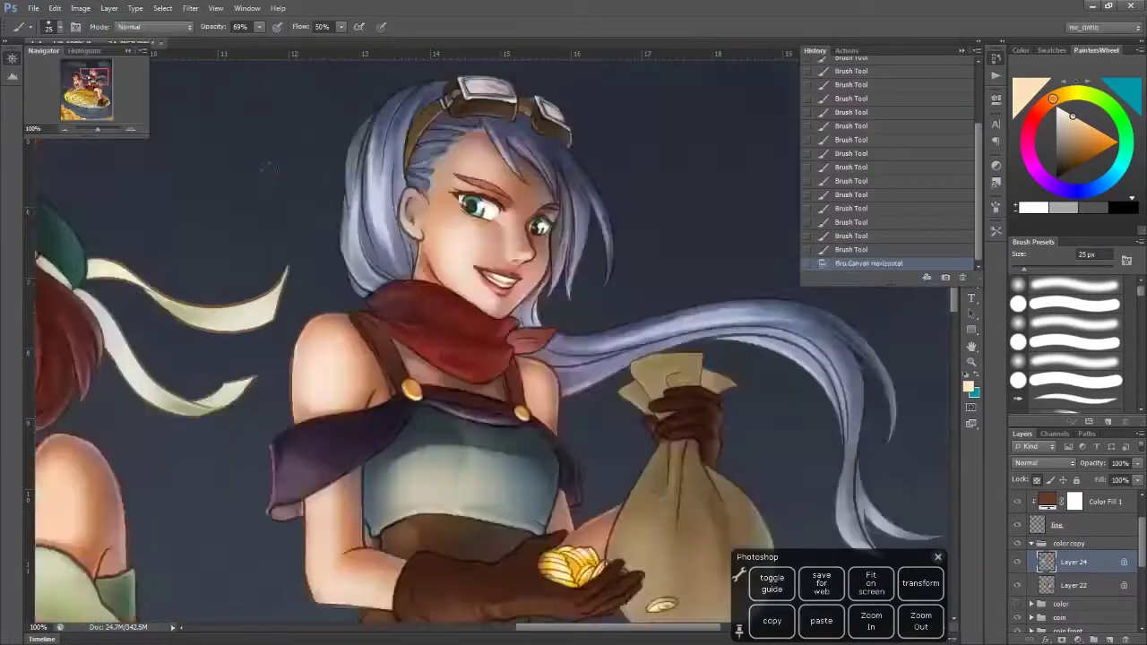
Shade the beret's two trailing ribbons with greyish and cream tones, reducing the brush from 30 px to 9 px
scroll(484, 341, "down", 5)
key("ctrl+z")
key("bracketright")
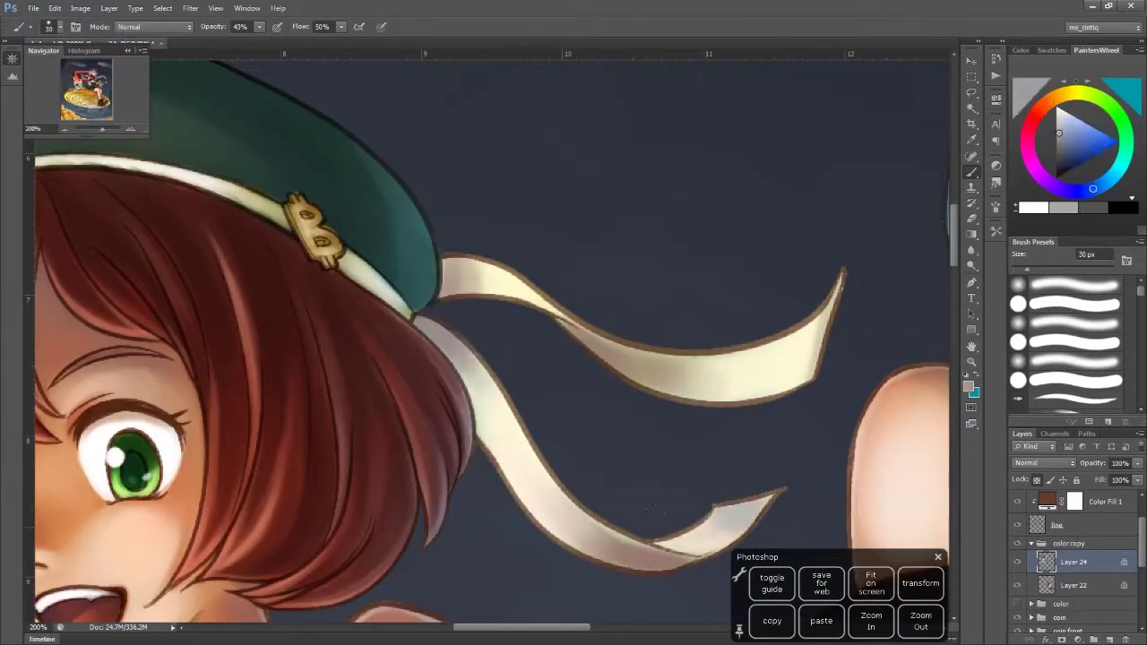
key("bracketleft")
key("bracketleft")
key("bracketleft")
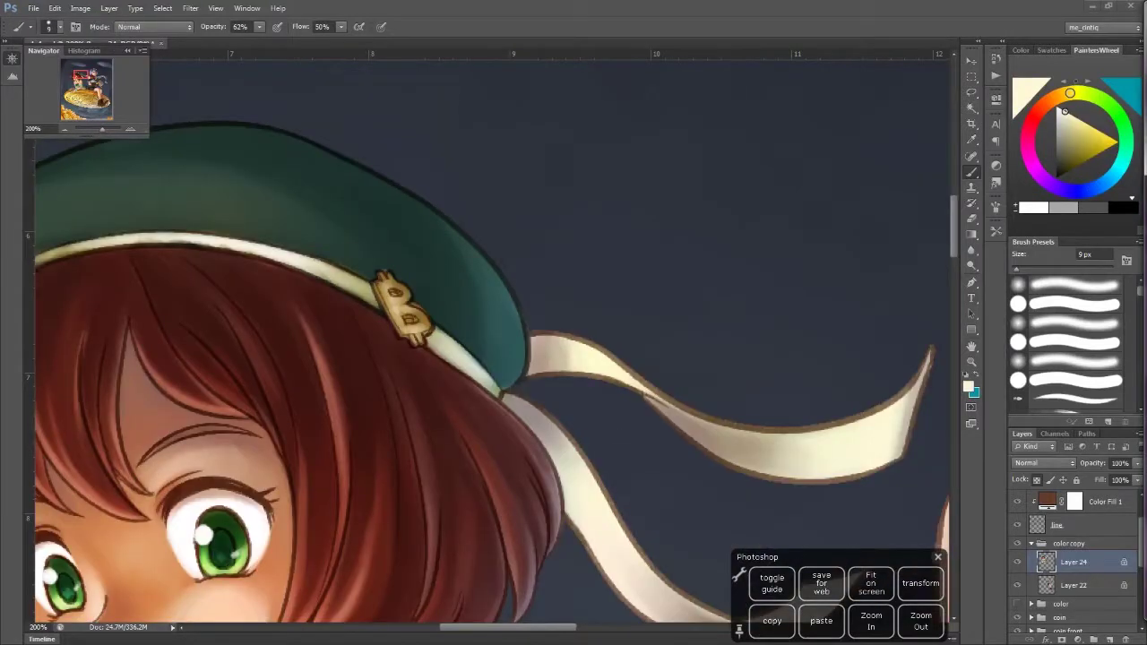
Smooth the beret's dark greens with a 20 px brush and shade its cream band with greyish brown using a 10 px brush
scroll(483, 340, "left", 5)
left_click(266, 242, "alt")
key("bracketright")
key("bracketright")
right_click(376, 202)
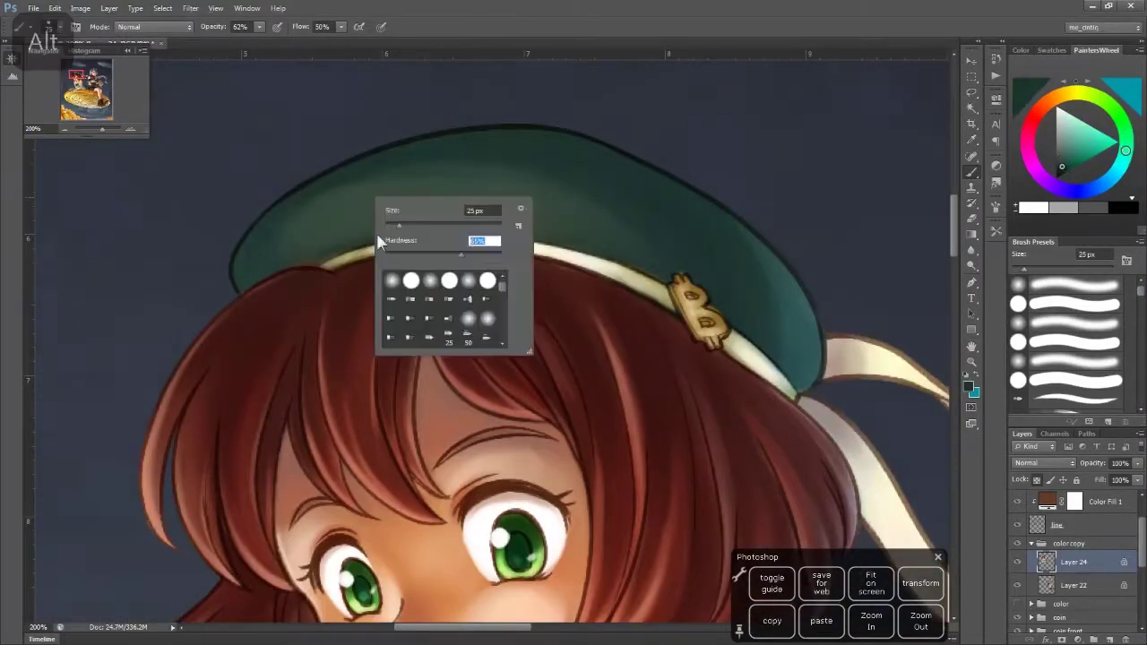
key("Escape")
key("bracketleft")
key("bracketleft")
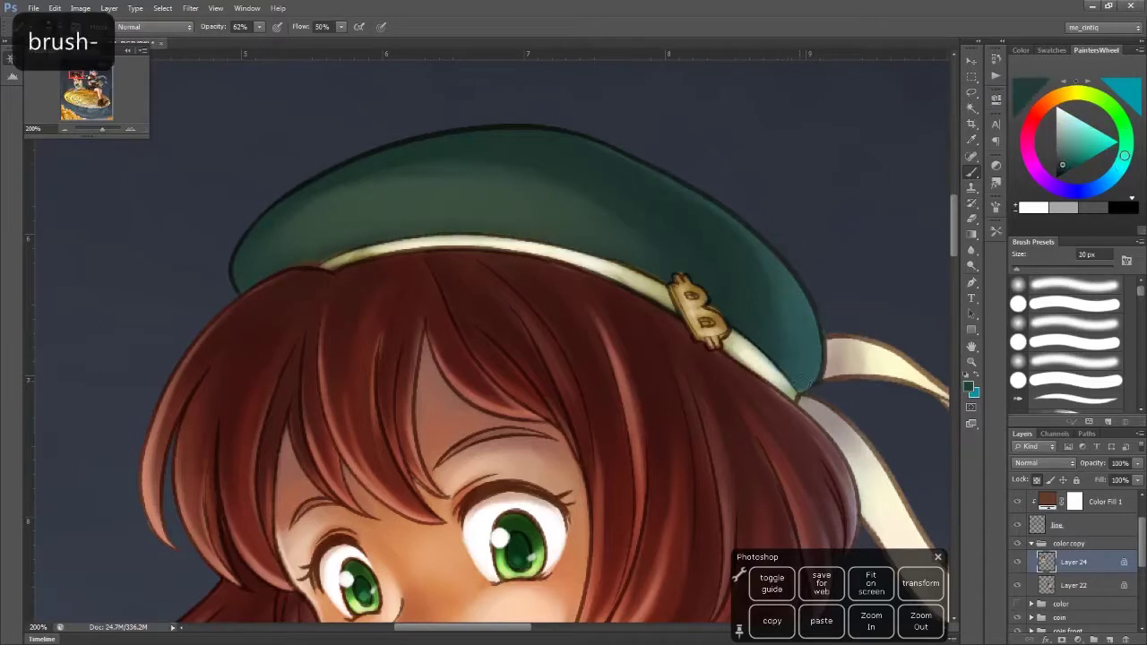
left_click(636, 273, "alt")
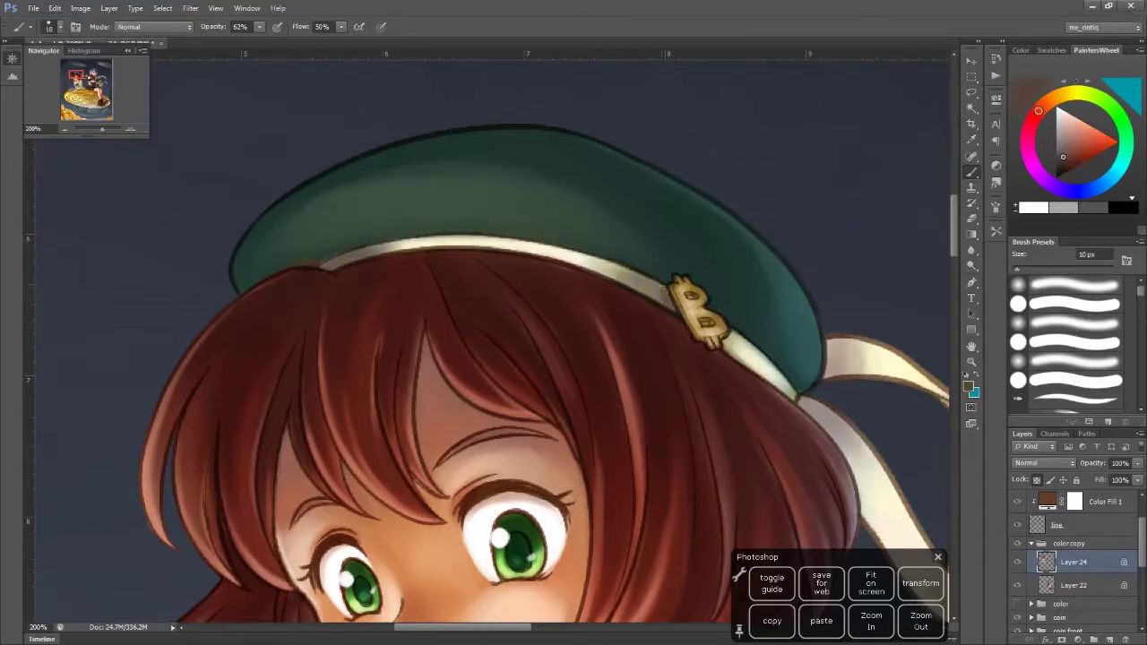
key("ctrl+z")
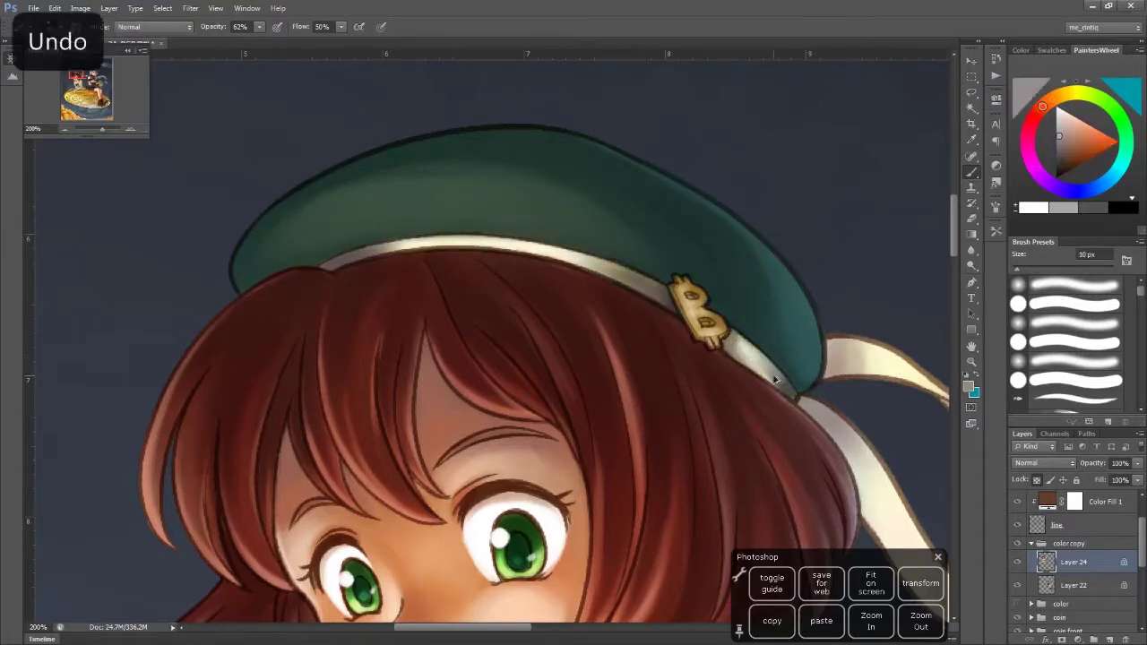
Recolour the Bitcoin badge on the beret in golden orange with a 4 px brush at 72% opacity
scroll(887, 363, "up", 1)
left_click(596, 339, "alt")
key("bracketleft")
key("bracketleft")
key("bracketleft")
key("bracketleft")
key("bracketleft")
key("bracketleft")
key("bracketleft")
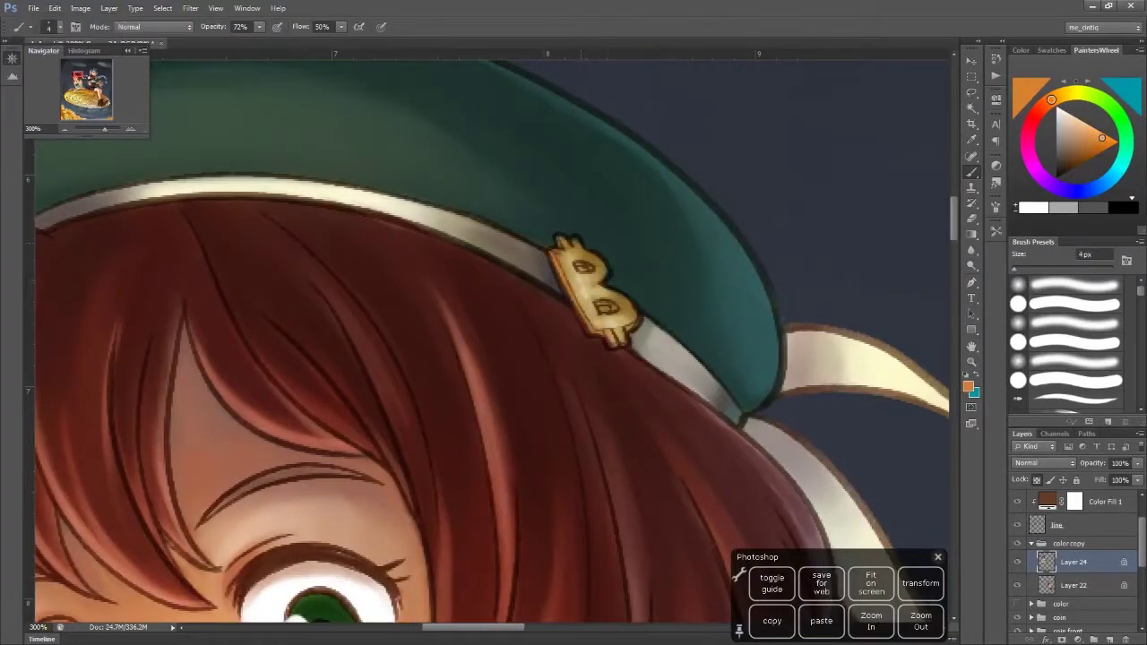
mouse_move(565, 247)
left_mouse_down()
mouse_move(596, 300)
mouse_move(618, 296)
left_mouse_up()
Paint brown shadows and pale yellow highlights on the Bitcoin badge with a 5 px brush
key("bracketright")
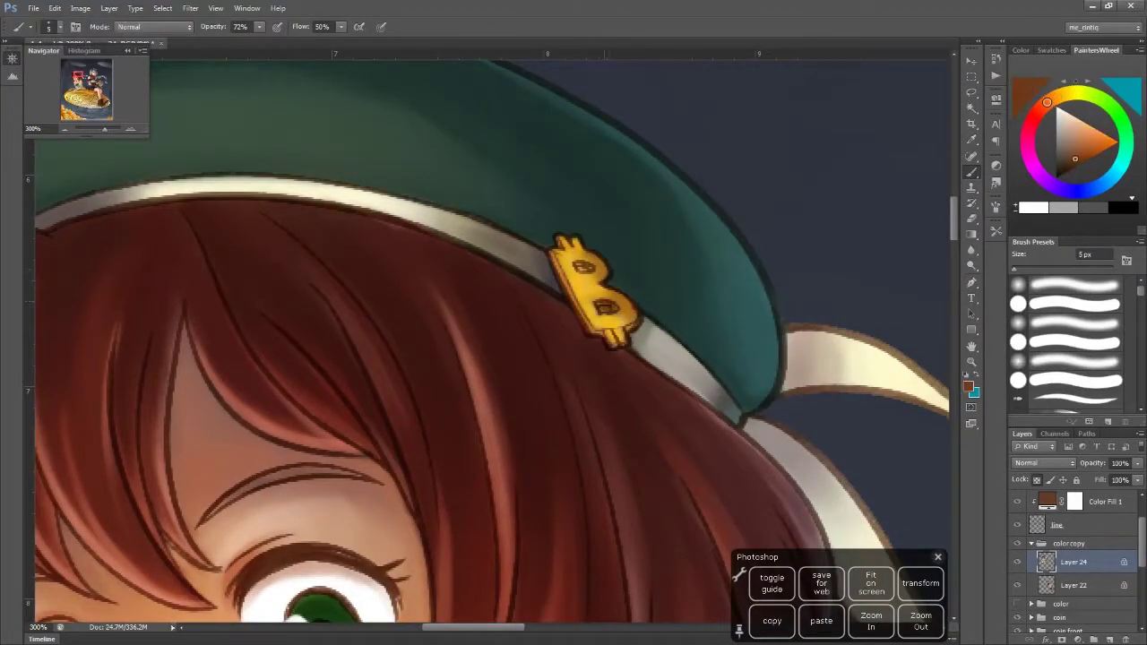
left_click(615, 332, "alt")
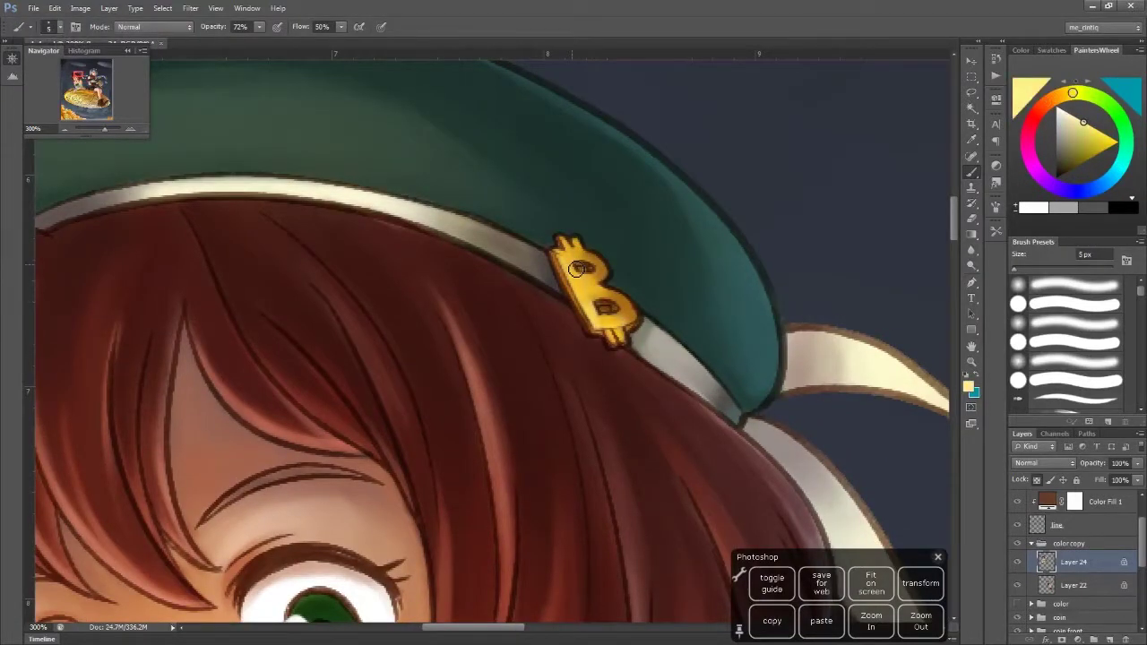
left_click_drag(560, 253, 568, 285)
left_click_drag(627, 318, 609, 283)
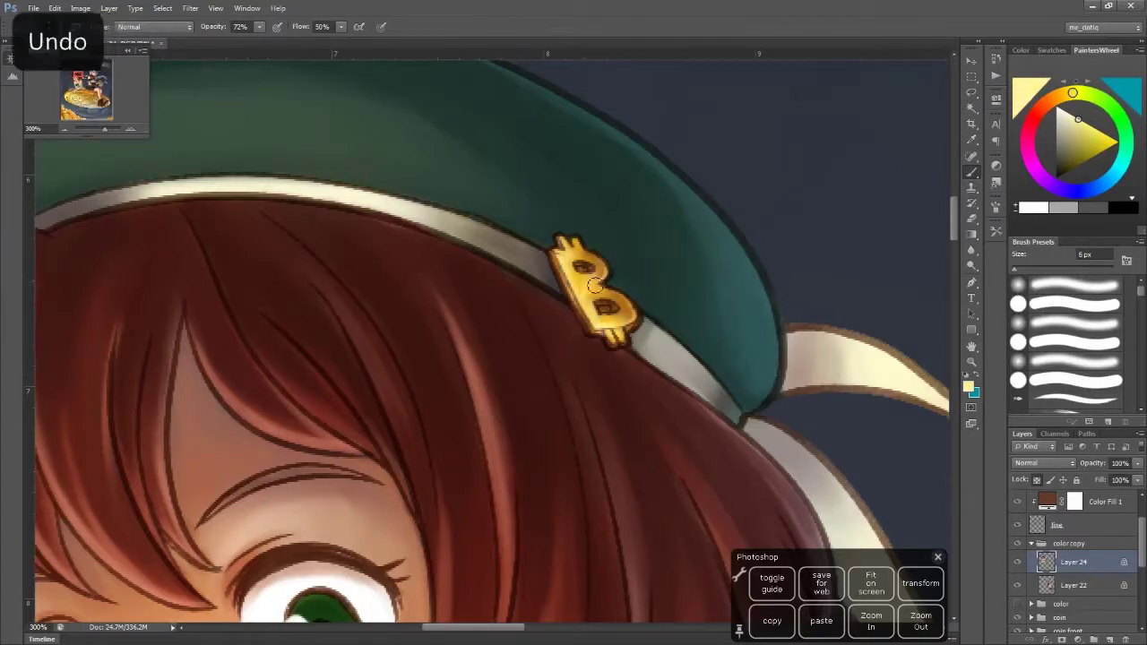
Shade the front of the girl's green bodice with sampled greens, enlarging the brush to 20 px
key("ctrl+minus")
key("ctrl+minus")
key("ctrl+plus")
key("bracketright")
key("bracketright")
key("bracketright")
key("bracketright")
key("bracketright")
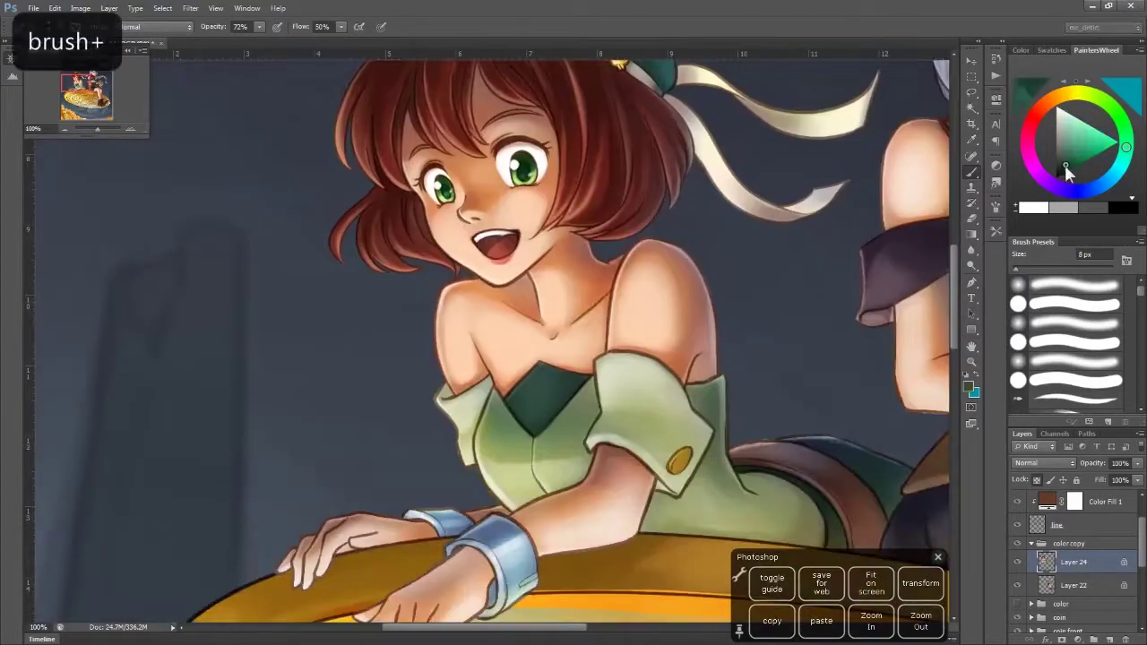
left_click(504, 436, "alt")
key("bracketright")
key("bracketright")
key("bracketright")
key("bracketright")
key("ctrl+z")
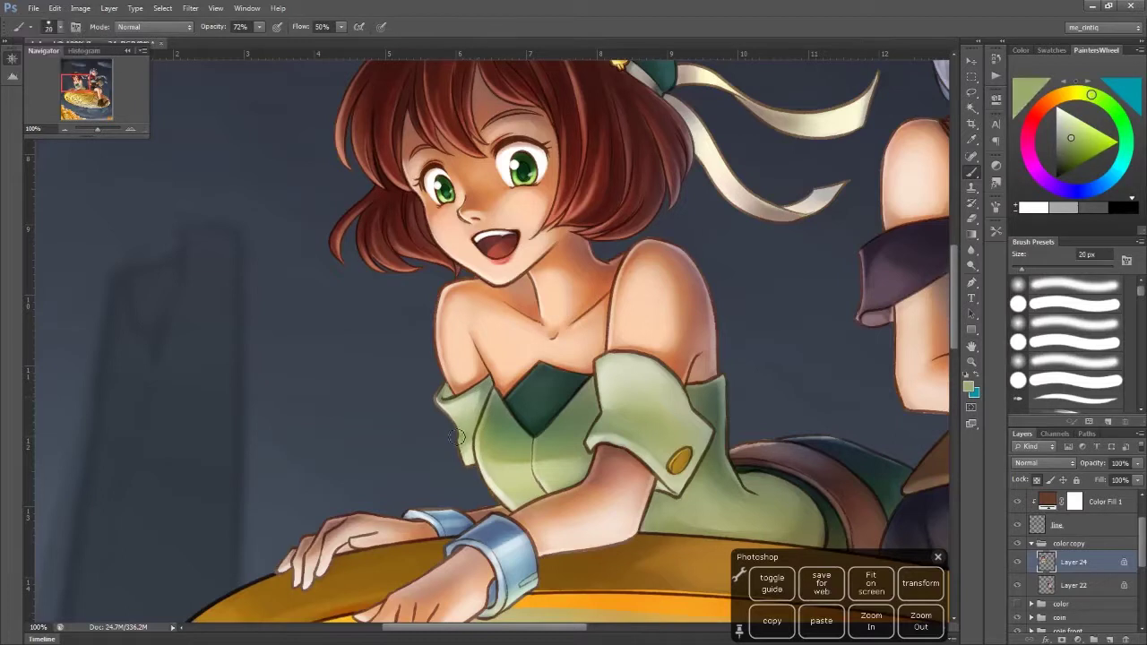
Paint the near sleeve's folds with sampled olive and light yellow-green tones, using brushes between 10 and 20 px
left_click(636, 443, "alt")
key("bracketright")
left_click(624, 424, "alt")
key("bracketleft")
key("bracketleft")
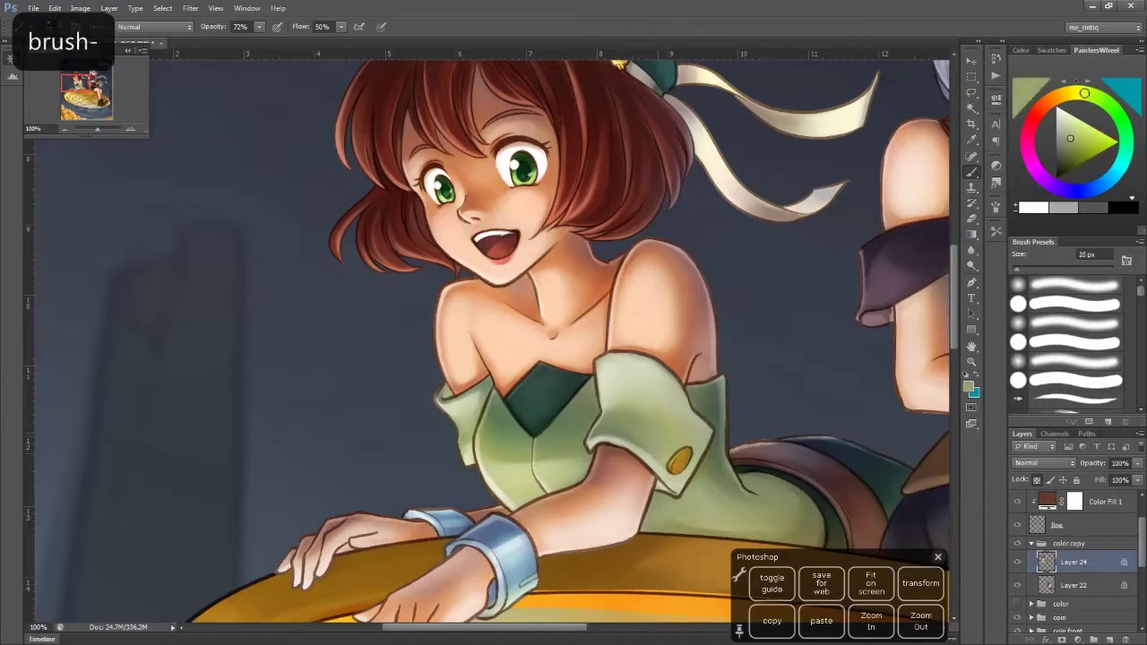
key("bracketright")
key("bracketright")
key("bracketright")
left_click(626, 384, "alt")
key("bracketleft")
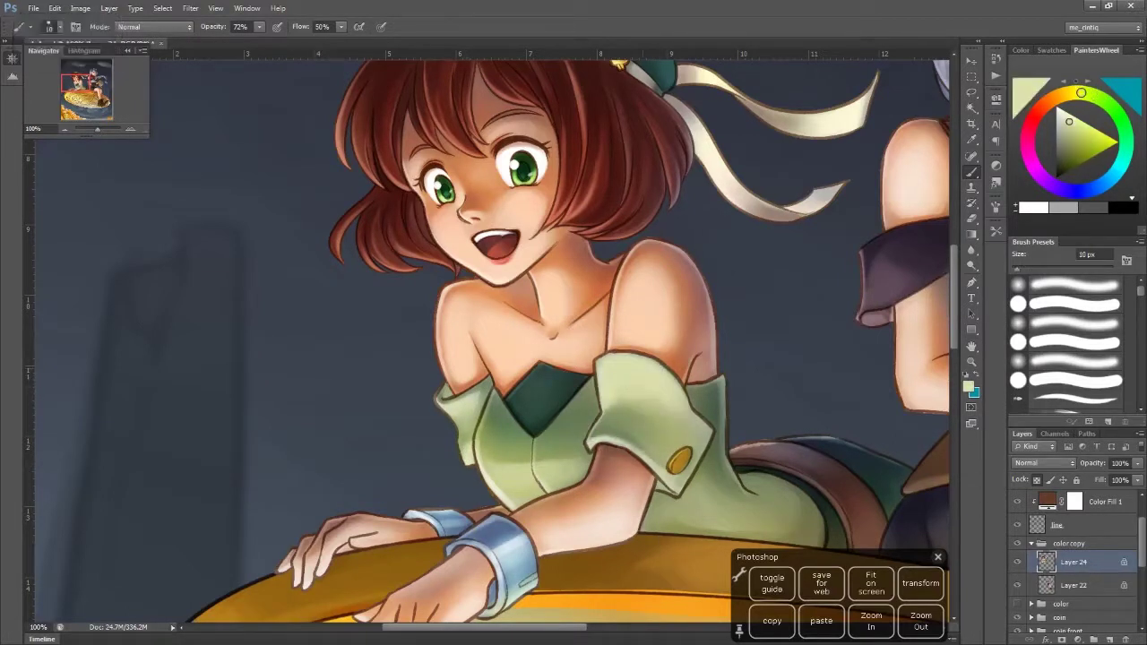
Blend the sleeve's cuff around the gold button with sampled greens and a 25 px brush, and darken beside its edge
left_click(683, 419, "alt")
key("bracketright")
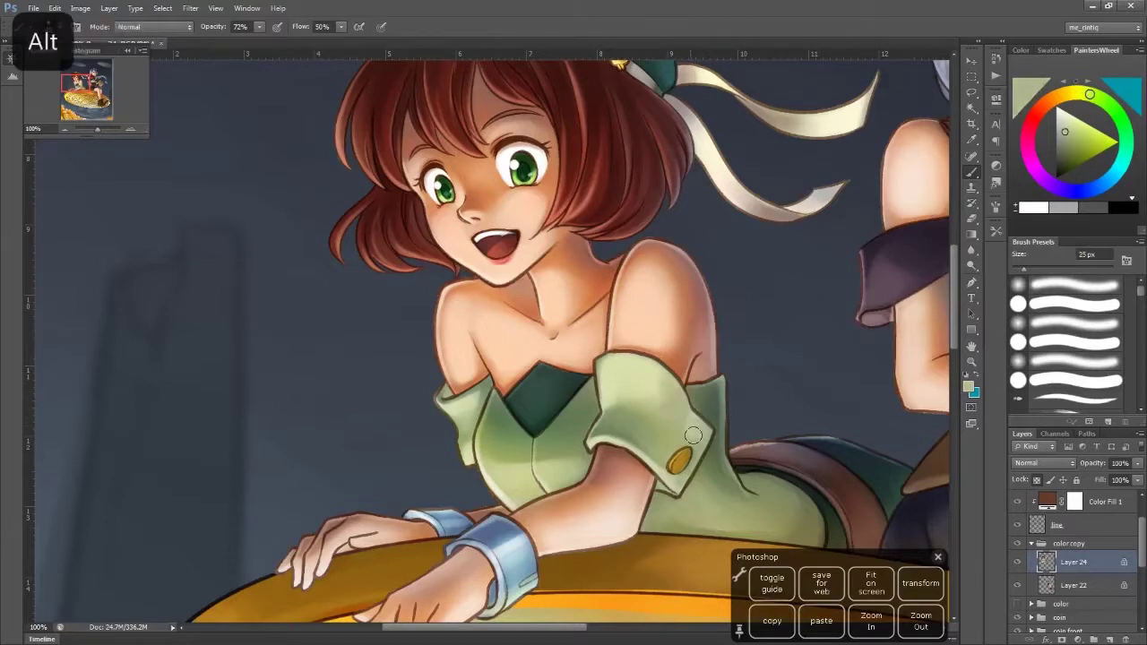
left_click(658, 415, "alt")
key("bracketright")
key("bracketright")
key("bracketright")
key("bracketright")
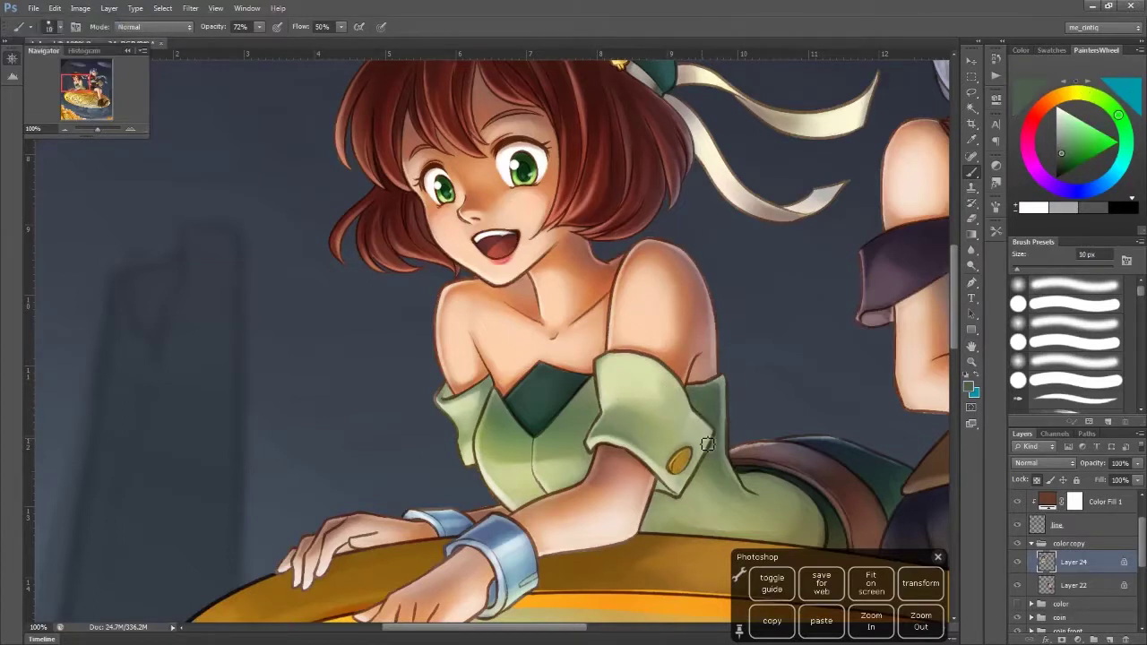
key("bracketright")
Blend the side of the dress below the sleeve with sampled greens, a 45 px brush and 46% opacity
left_click(703, 477, "alt")
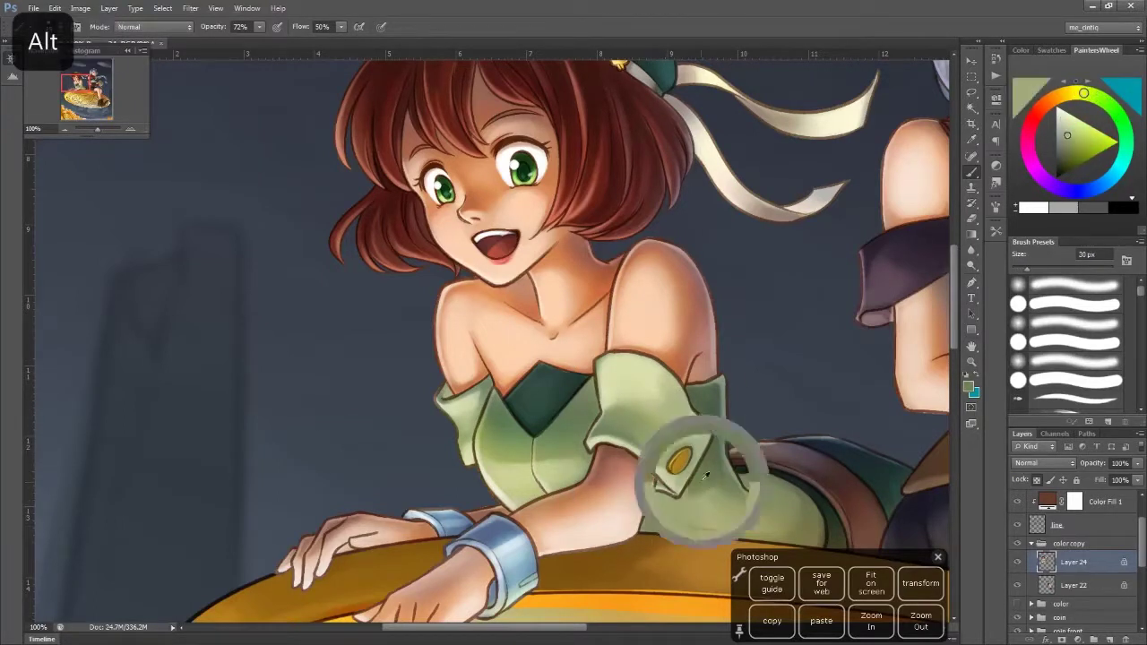
left_click(753, 497, "alt")
key("4")
key("6")
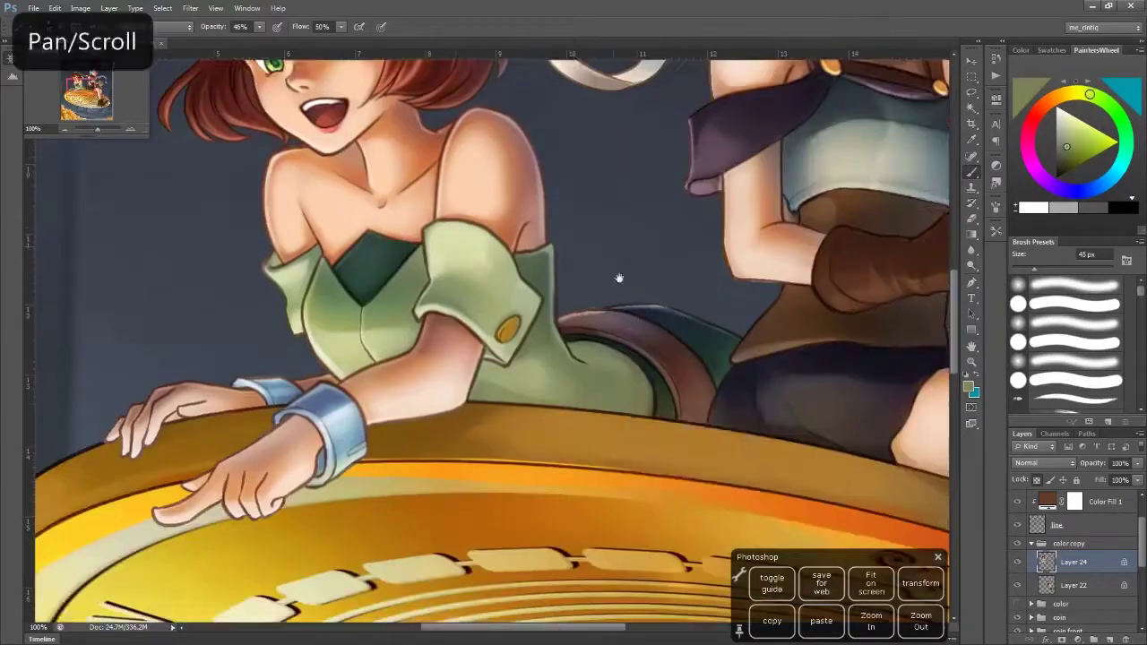
Refine the shading on the dress's hip near the belt with sampled olive greens and a 20 px brush
left_click_drag(776, 495, 604, 368)
key("bracketleft")
key("bracketleft")
key("bracketleft")
key("bracketleft")
key("bracketright")
left_click(606, 367, "alt")
left_click(618, 362, "alt")
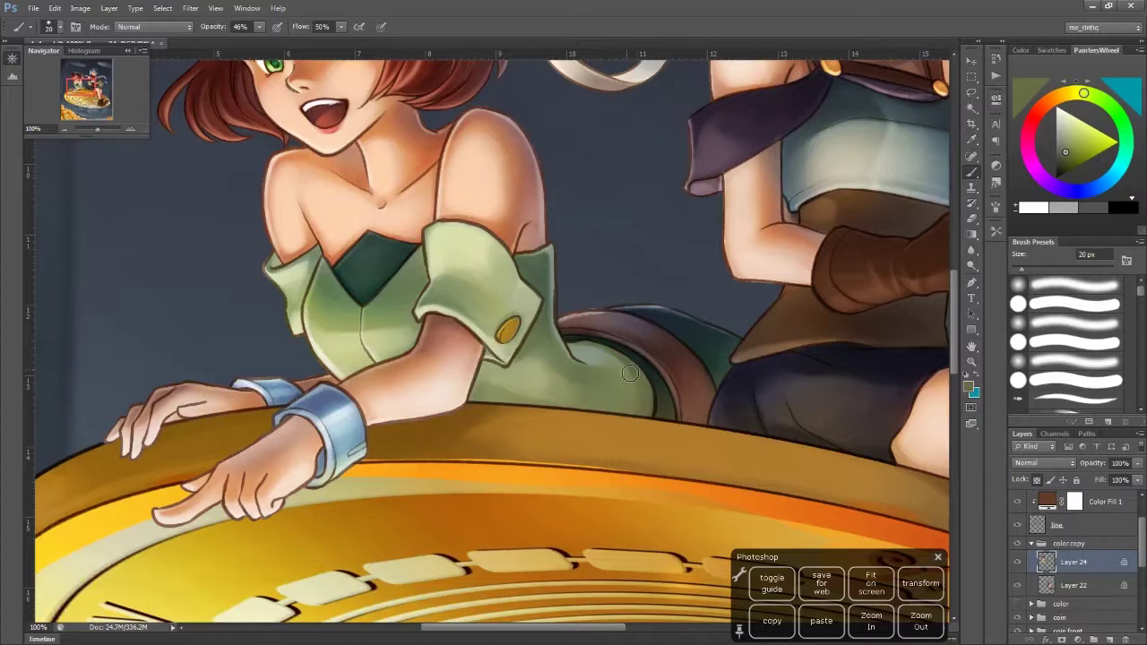
key("bracketright")
Warm the shading on the girl's near forearm with sampled orange skin tones and a 30 px brush
left_click(431, 354, "alt")
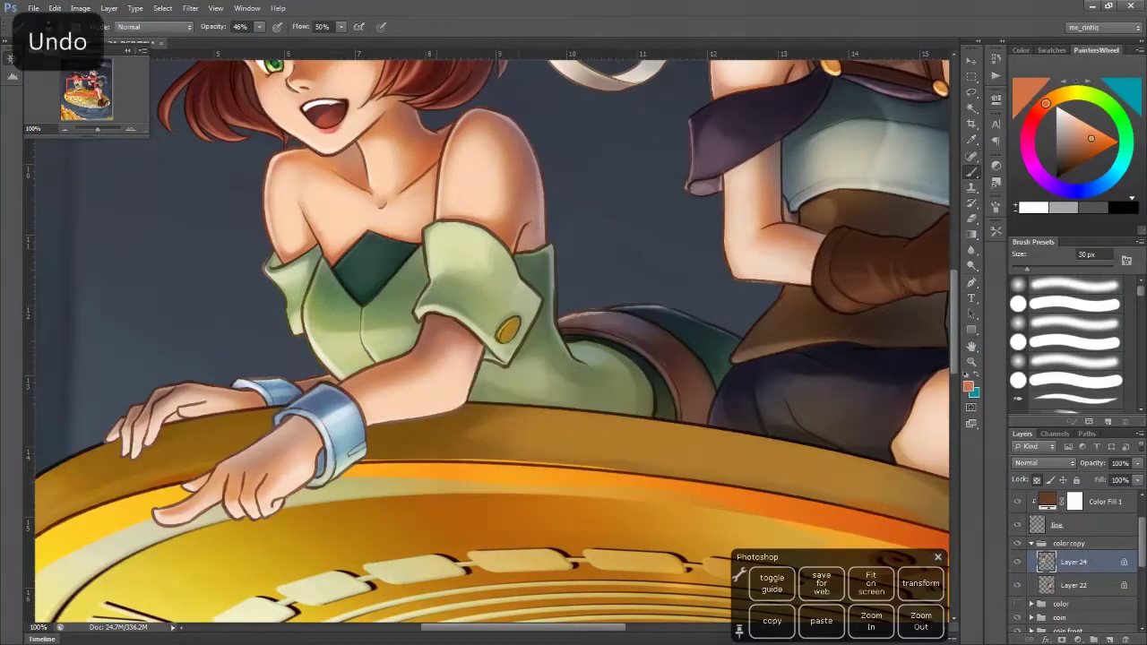
key("bracketleft")
left_click(518, 211, "alt")
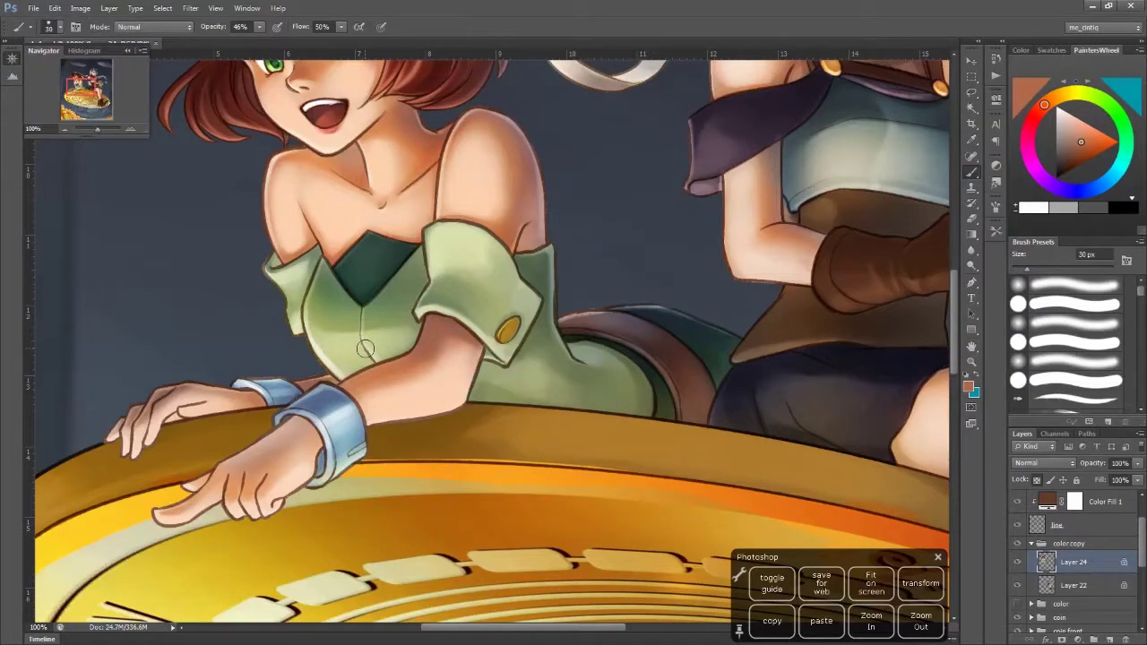
left_click_drag(364, 349, 550, 282)
Shade the girl's far forearm and wrist around the blue bracelet with sampled skin tones and a 15 px brush
left_click(422, 371, "alt")
key("bracketright")
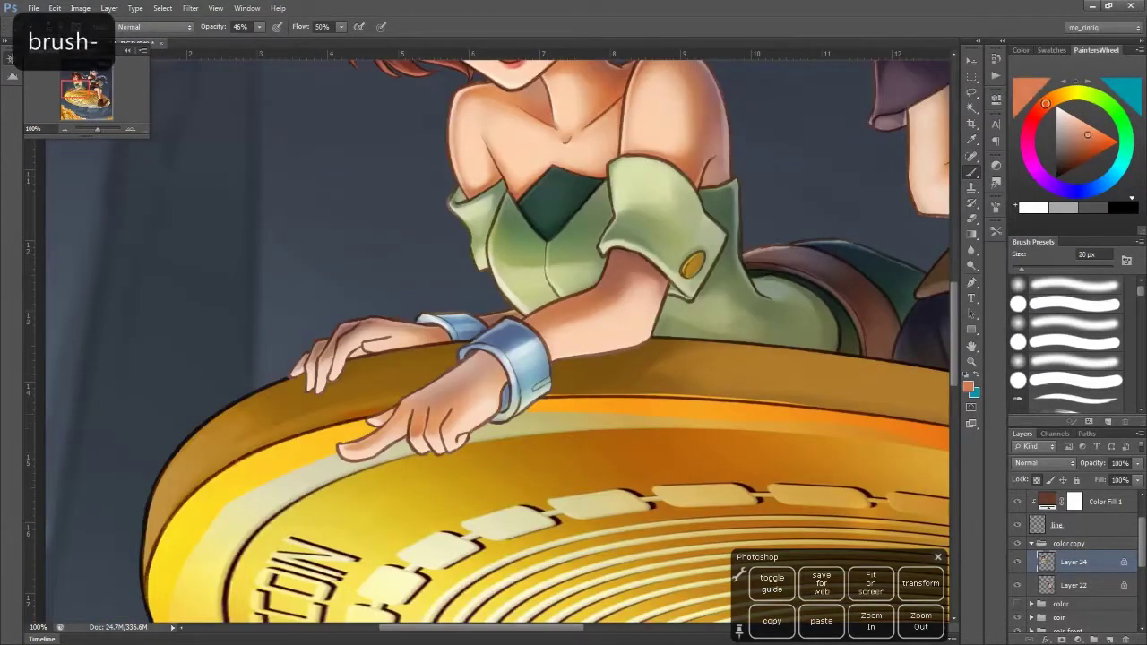
key("bracketright")
left_click(449, 350, "alt")
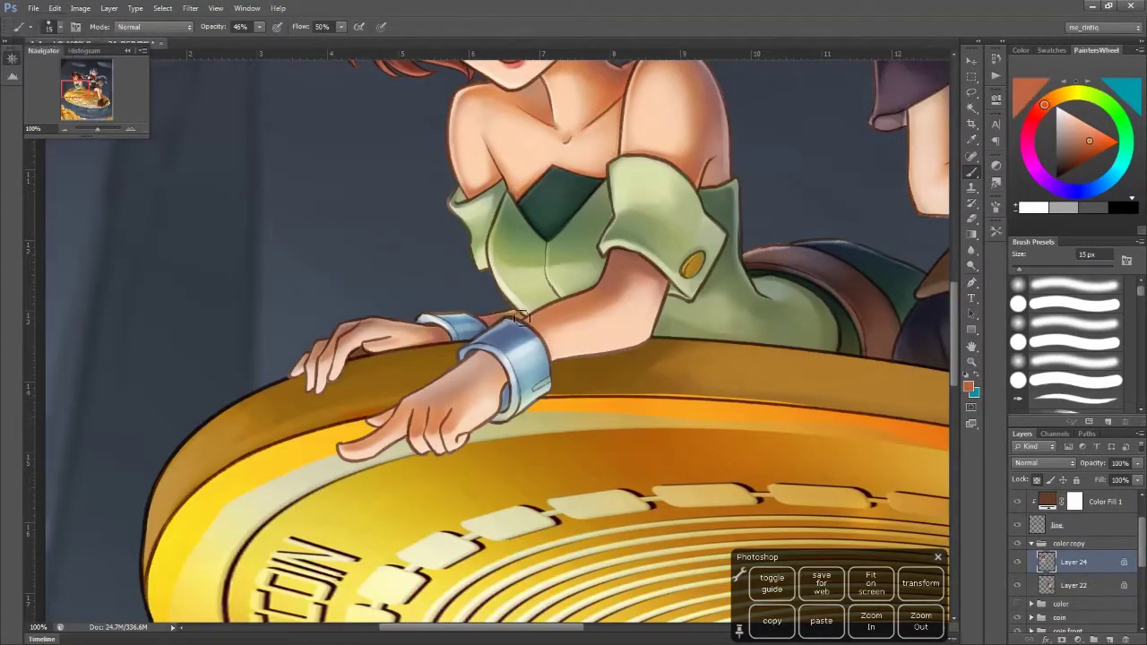
left_click(519, 318, "alt")
key("bracketleft")
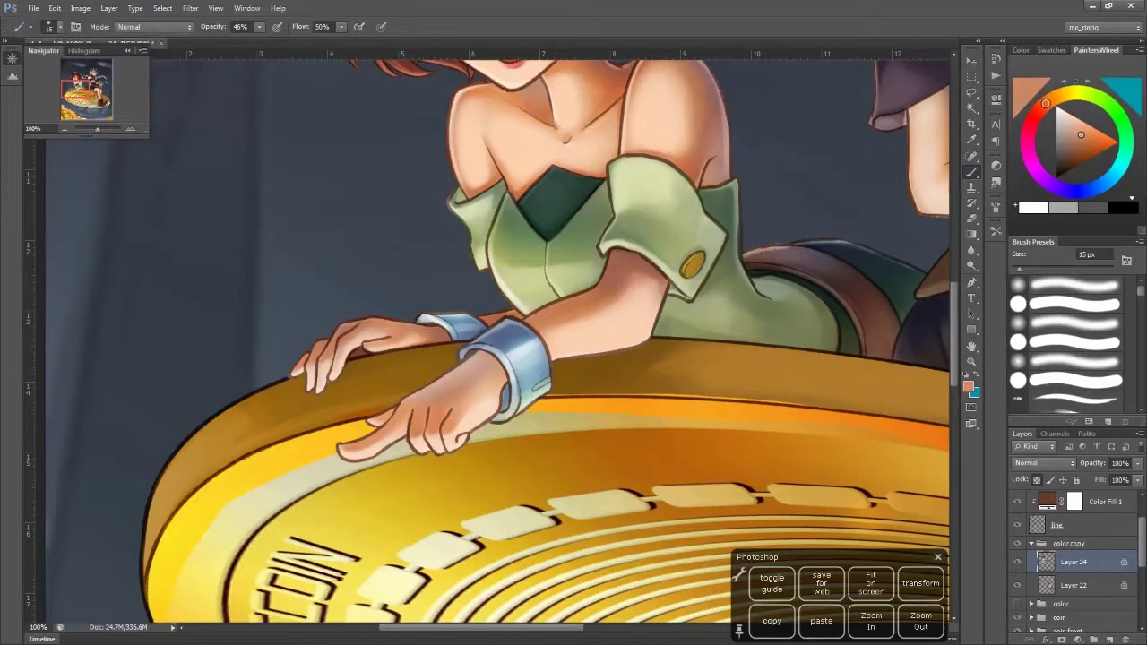
Refine the shading on the red-haired girl's hands and fingers with sampled skin tones and a 10 px brush
left_click(354, 310, "alt")
key("bracketleft")
key("bracketleft")
key("bracketleft")
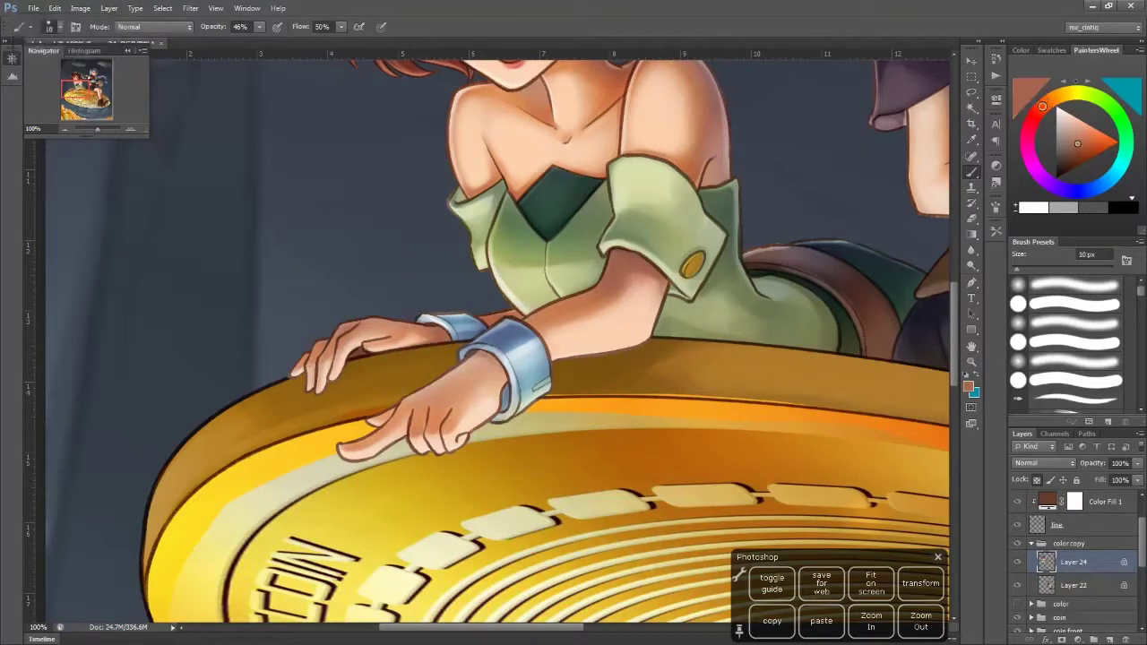
left_click(467, 445, "alt")
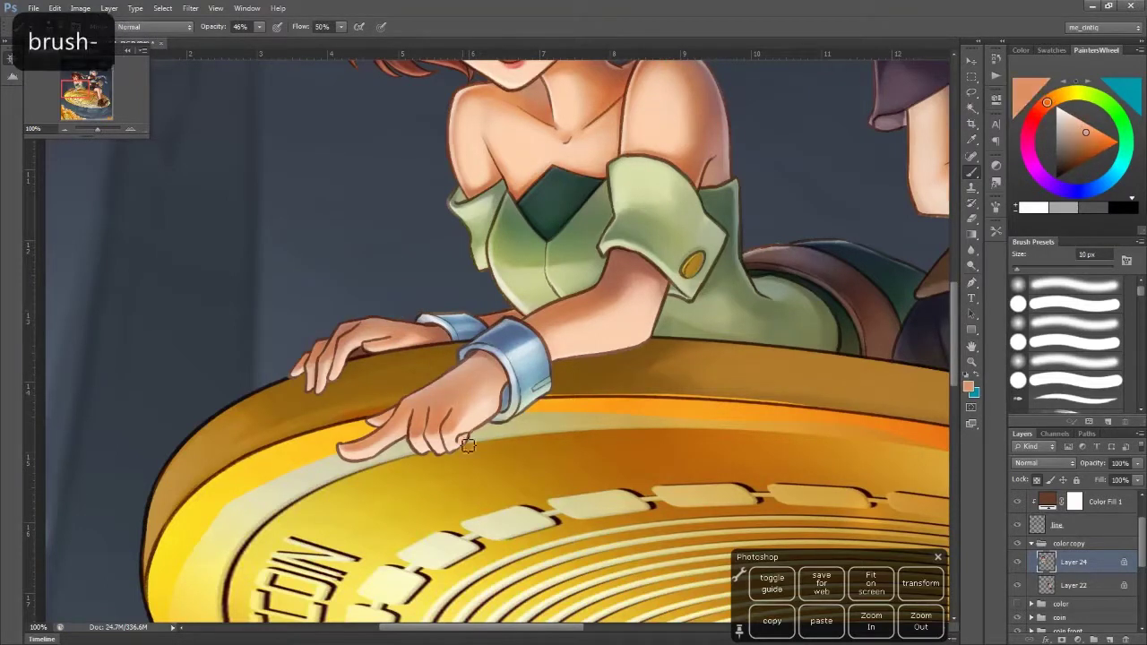
left_click(511, 391, "alt")
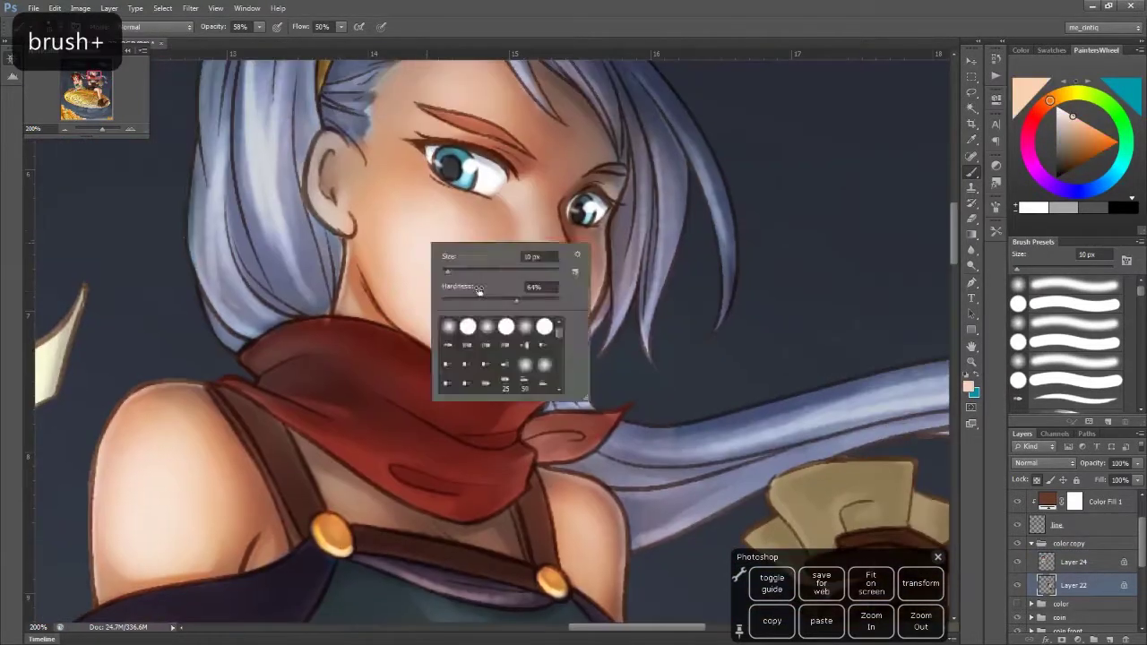
Define the edges of the blue-haired woman's near shoulder on Layer 22 with a sampled reddish brown and a 7 px brush at 58% opacity
key("bracketleft")
left_click_drag(167, 497, 256, 439)
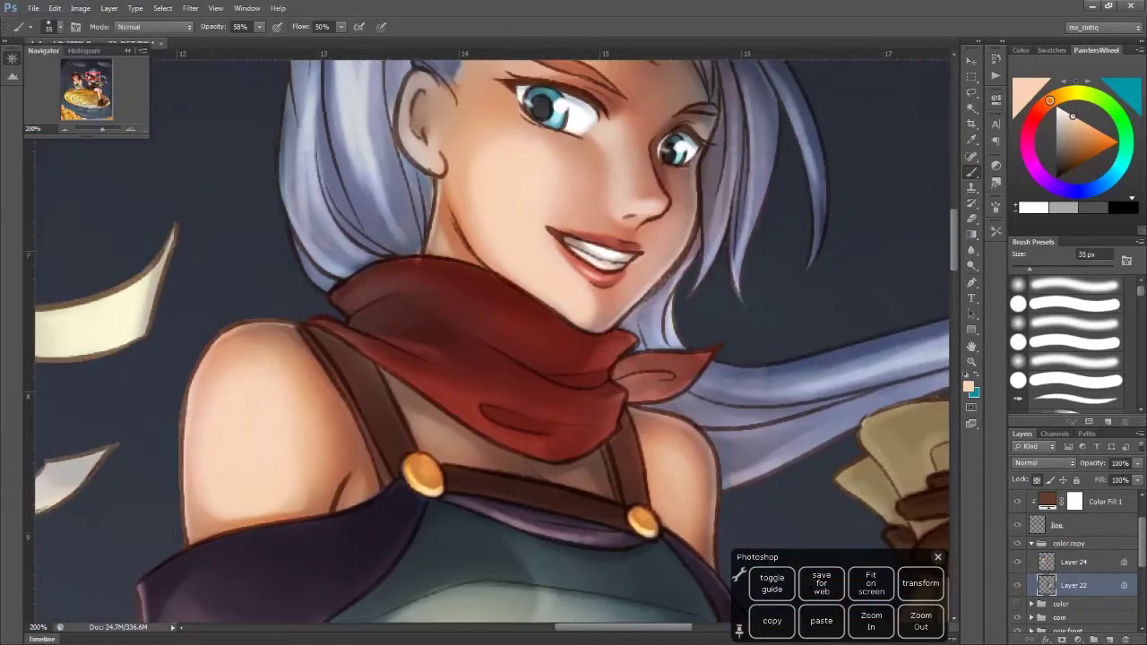
key("bracketleft")
key("bracketleft")
key("bracketleft")
key("bracketleft")
key("bracketleft")
key("bracketleft")
left_click(377, 493, "alt")
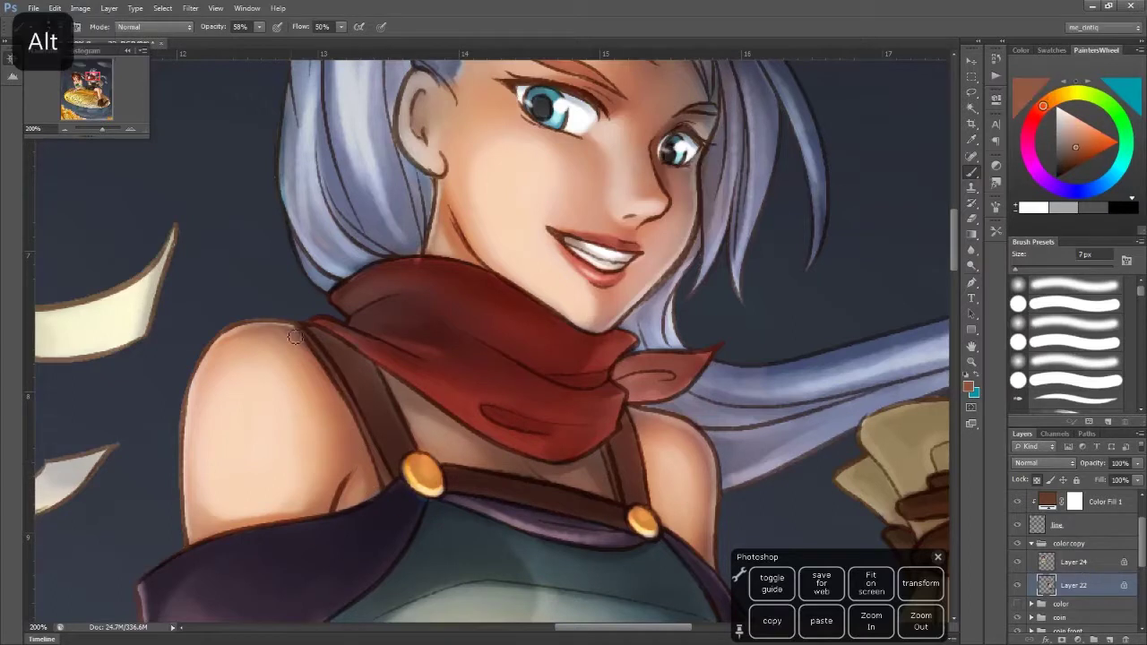
key("bracketleft")
Try shading the skin below the red scarf with a sampled reddish brown and a 10 px brush, and undo the last stroke
mouse_move(502, 474)
left_mouse_down()
mouse_move(564, 461)
mouse_move(580, 439)
left_mouse_up()
key("bracketright")
key("bracketright")
left_click(655, 440, "alt")
key("ctrl+z")
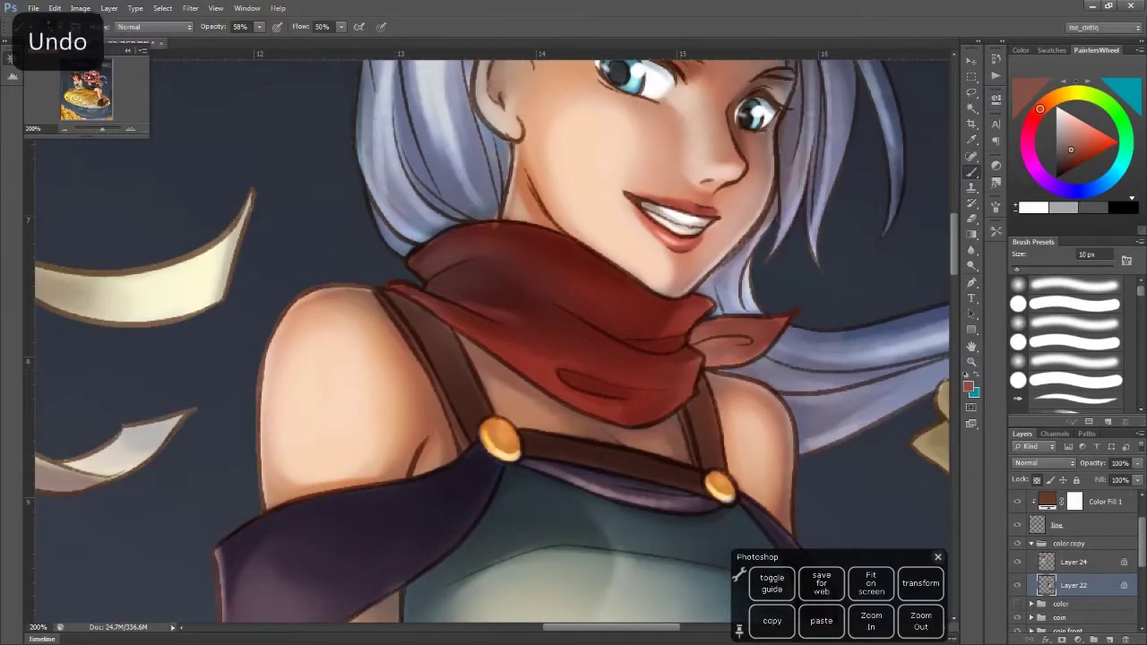
Warm the shadow on the woman's neck below the ear with sampled orange skin tones
left_click_drag(654, 440, 646, 534)
key("bracketleft")
key("bracketleft")
key("bracketleft")
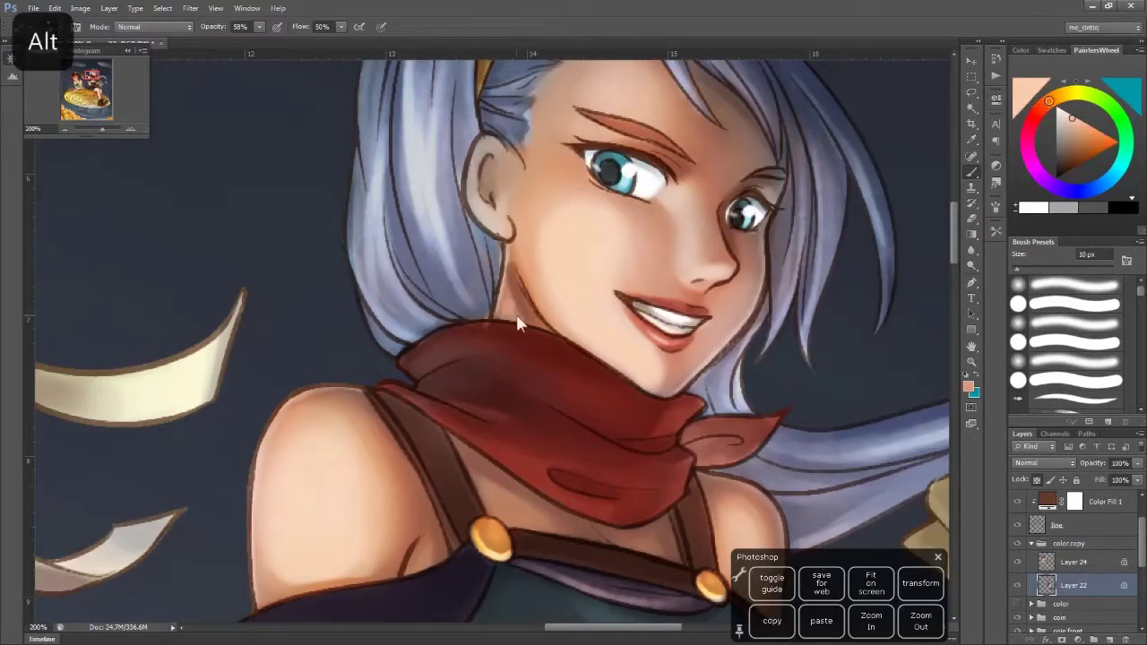
left_click(515, 309, "alt")
key("bracketright")
key("bracketright")
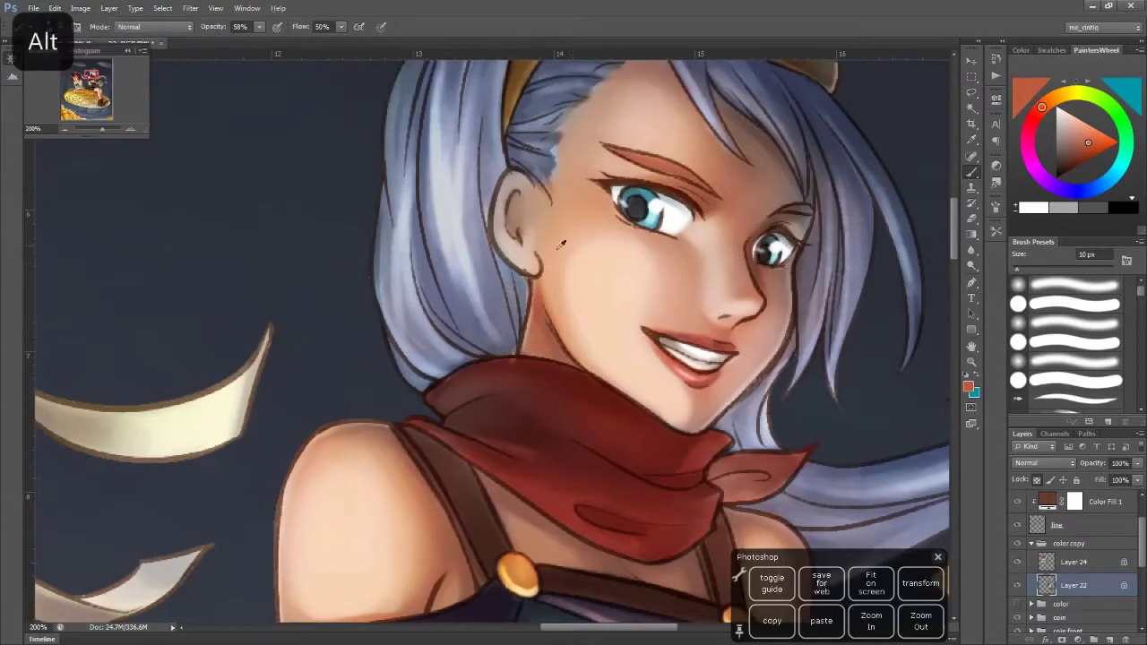
Shade the inside of the woman's ear with sampled reddish skin tones and a 9 px brush
left_click_drag(703, 291, 727, 376)
key("ctrl+z")
left_click(727, 376, "alt")
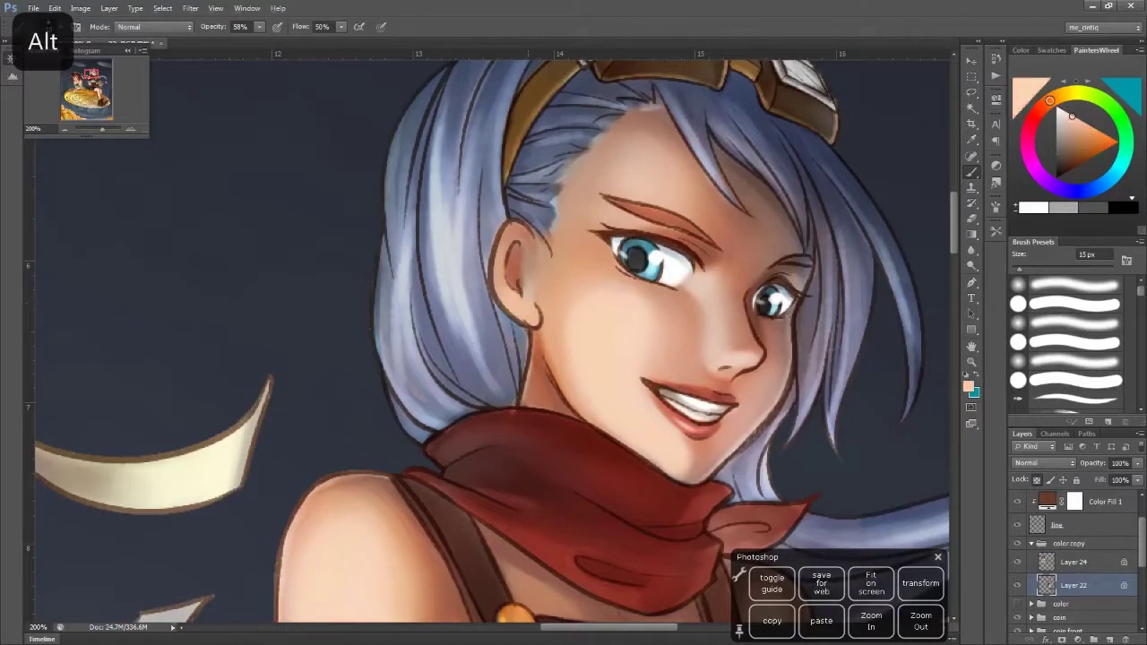
key("bracketleft")
key("bracketleft")
key("bracketleft")
key("bracketleft")
key("bracketleft")
left_click(520, 268, "alt")
key("bracketright")
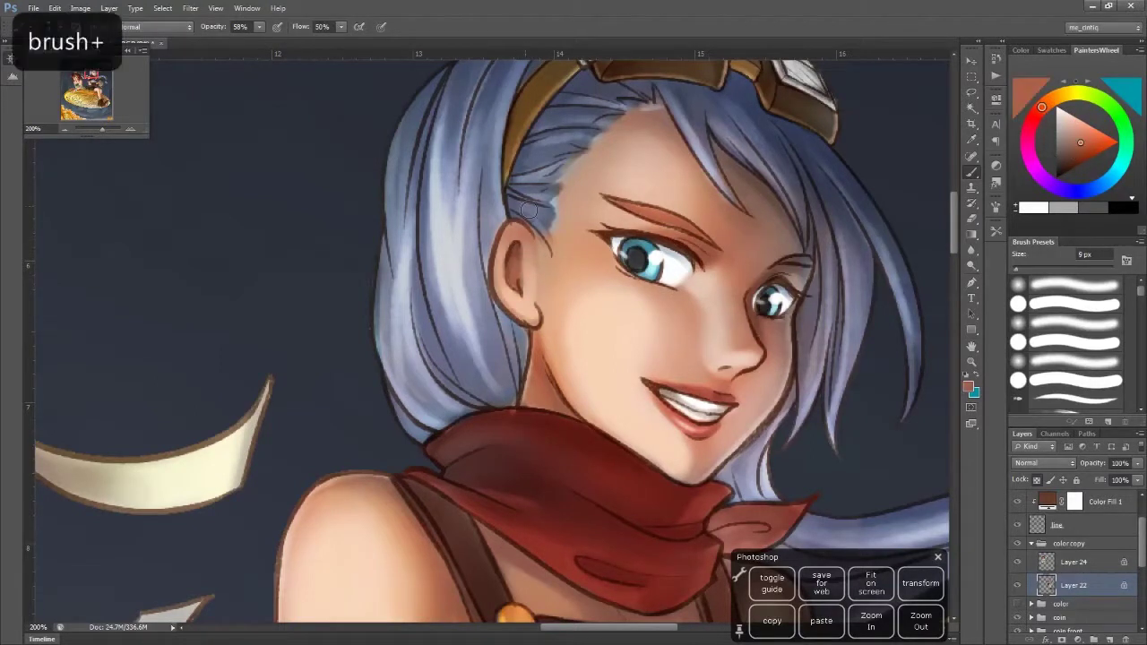
Clean up the hairline by the ear and shade the forehead and far eyebrow with sampled skin and brown tones and an 8 to 10 px brush
left_click(542, 220, "alt")
key("bracketleft")
key("bracketleft")
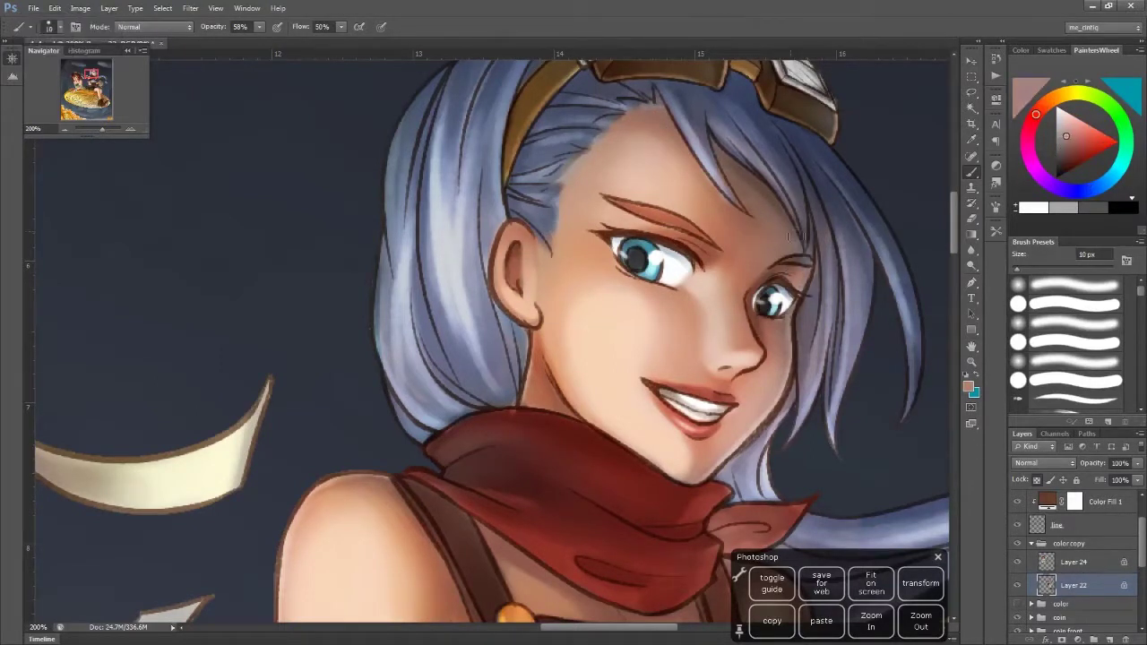
left_click_drag(794, 287, 802, 229)
left_click(744, 221, "alt")
left_click(811, 271, "alt")
key("bracketleft")
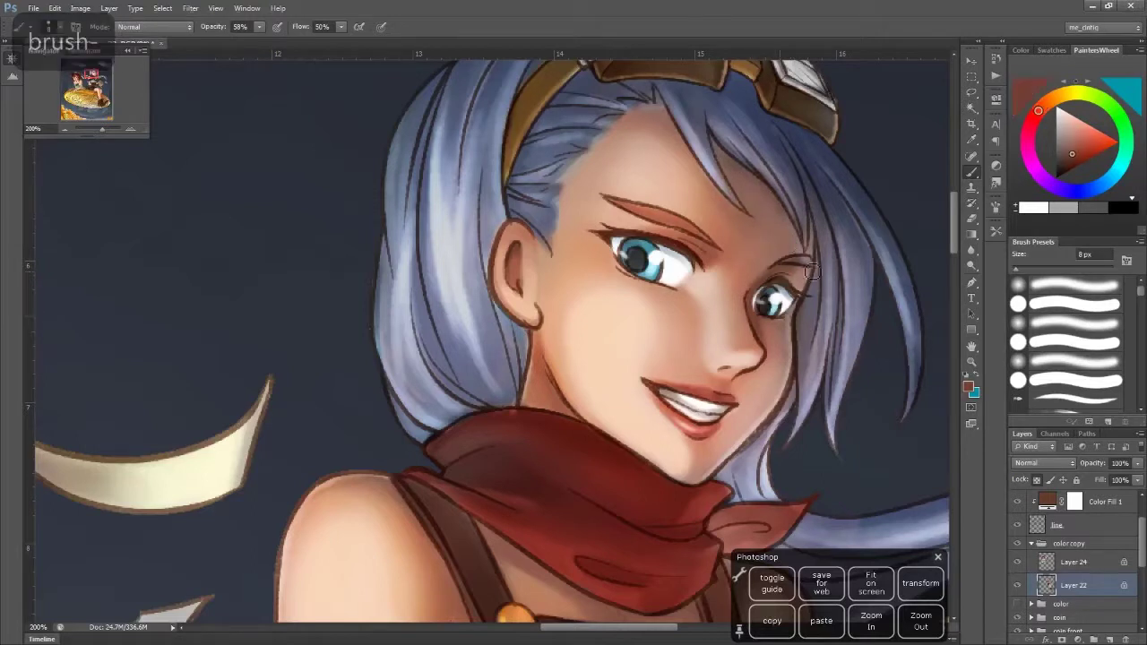
Blend the skin around the woman's chin and jaw with a sampled pink and a 15 px brush, and save the file
left_click(710, 453, "alt")
key("bracketright")
key("bracketright")
key("bracketright")
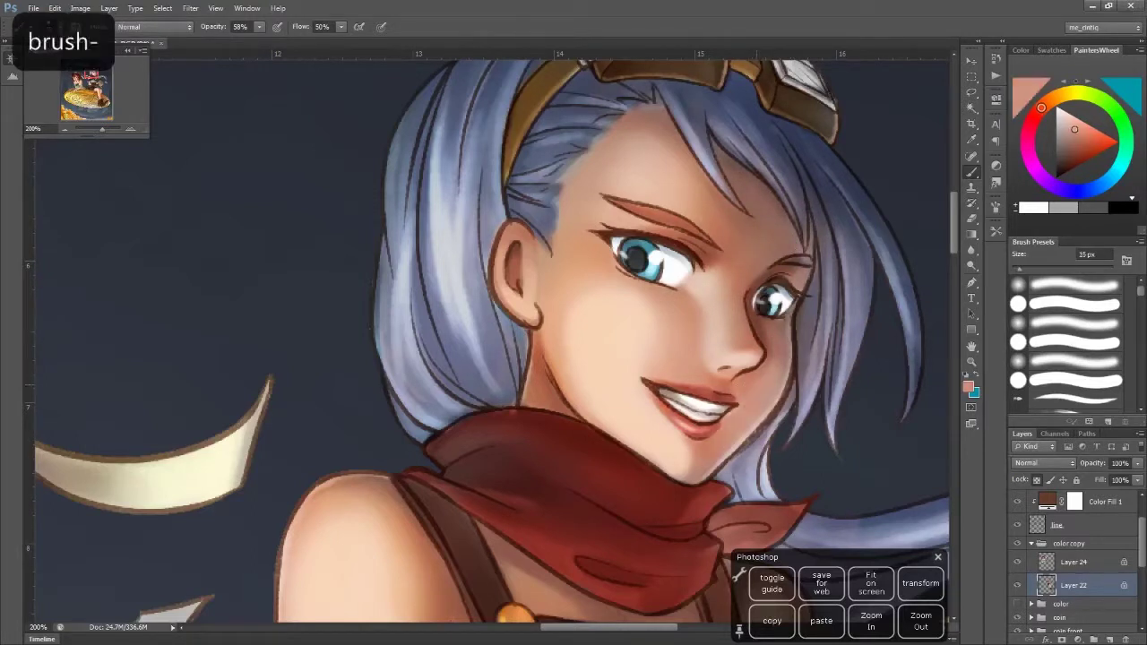
key("bracketleft")
key("bracketleft")
key("ctrl+s")
Deepen the upper fold of the scarf below the jaw with sampled dark reds and a 7 px brush
left_click(532, 396, "alt")
key("bracketleft")
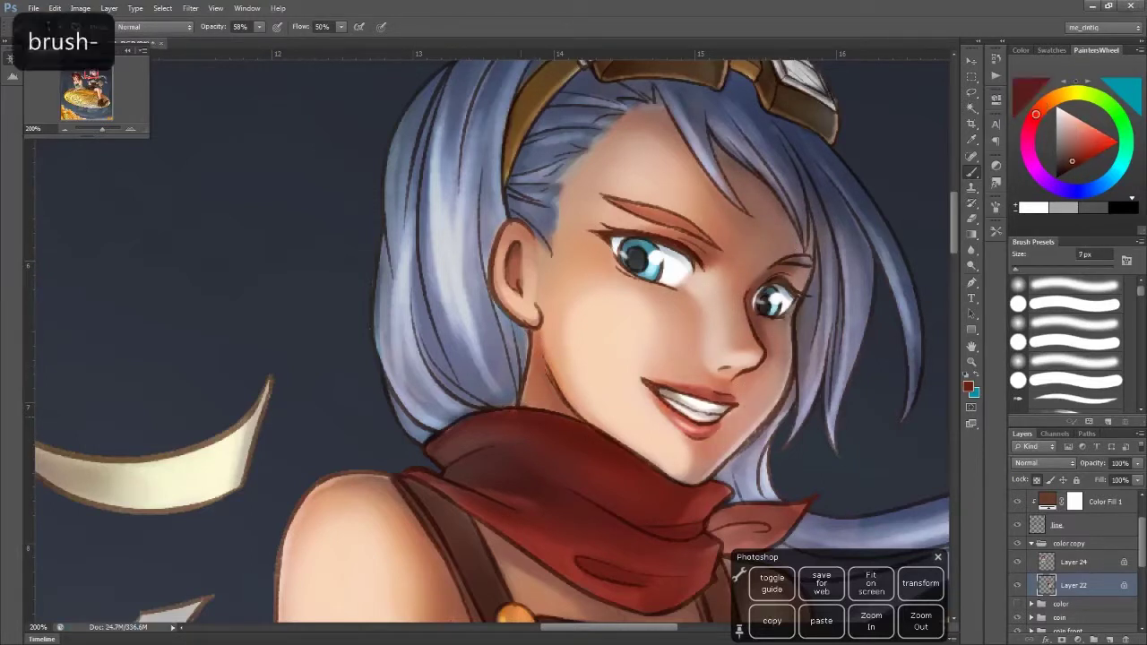
left_click(590, 433, "alt")
Blend the shading around the nose bridge with sampled orange skin tones, a 20 px brush and 41% opacity
left_click(714, 318, "alt")
key("bracketleft")
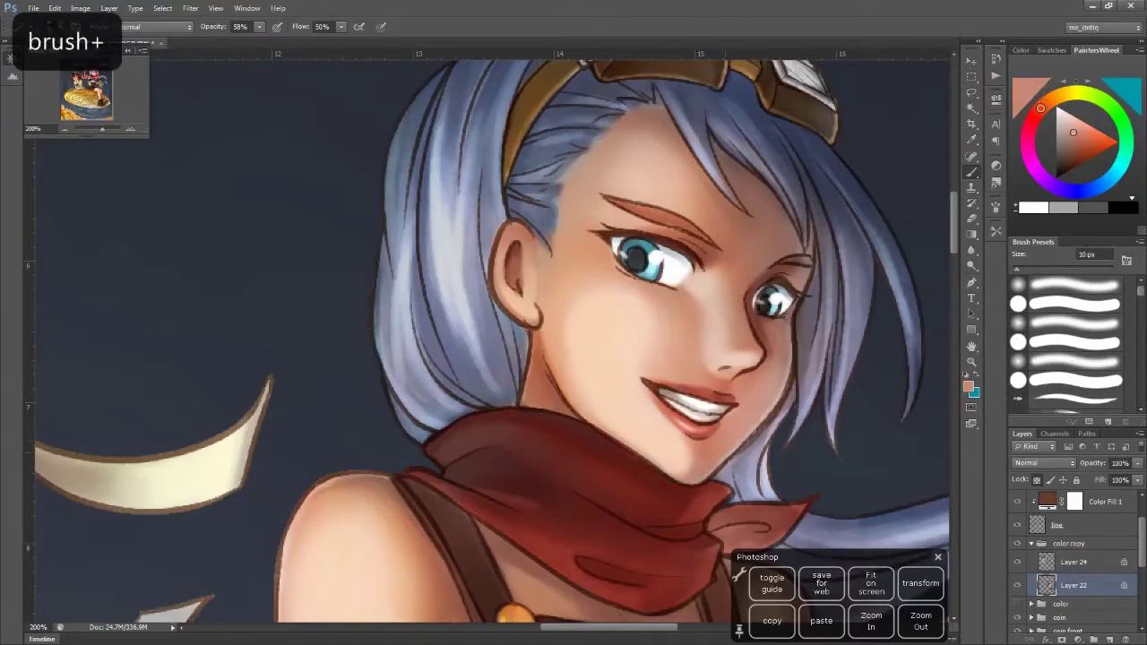
key("bracketright")
key("bracketright")
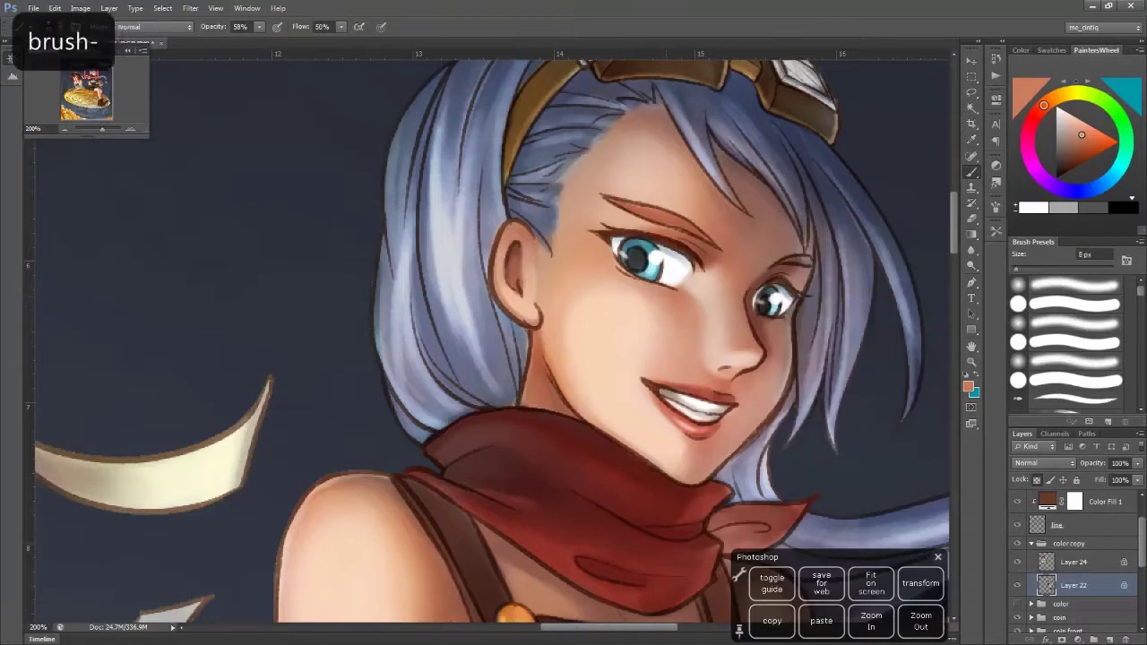
key("bracketright")
key("bracketright")
key("bracketright")
key("bracketright")
key("4")
key("1")
left_click(712, 301, "alt")
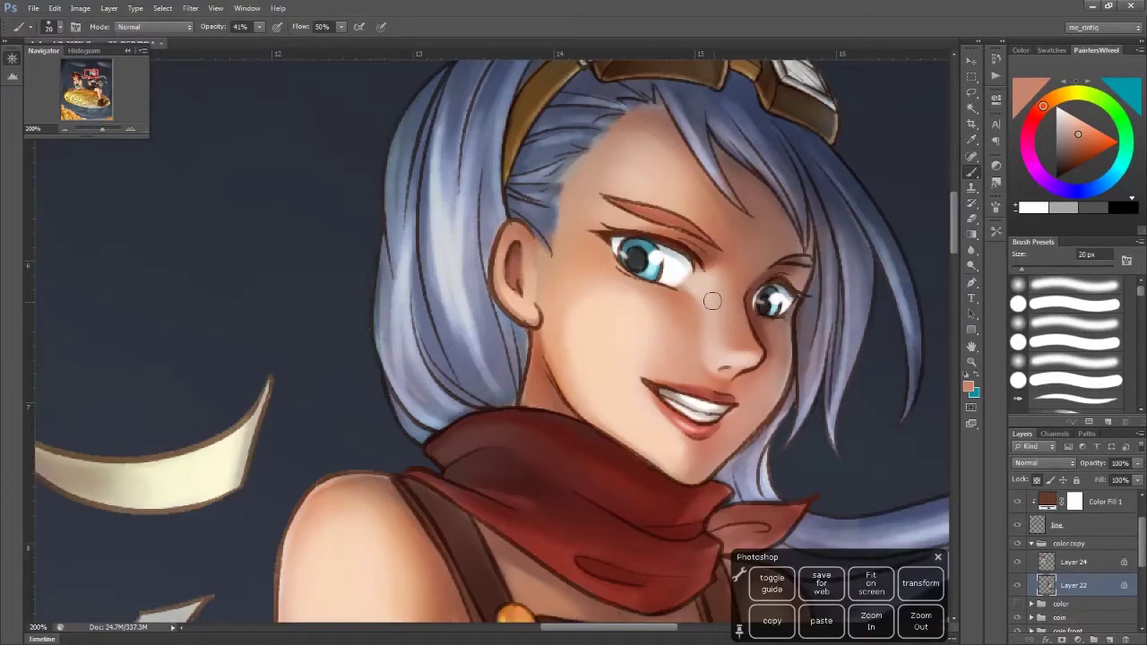
Smooth the shading across the scarf's upper folds with a sampled dark red and a 10 px brush
left_click(528, 485, "alt")
key("bracketleft")
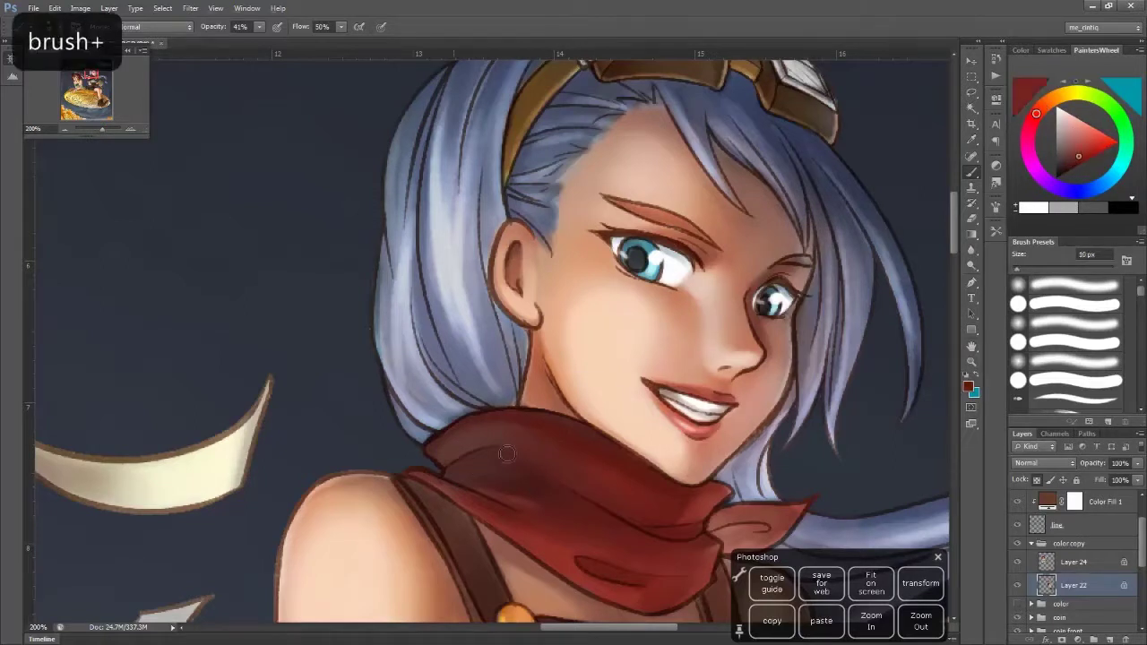
key("bracketleft")
key("bracketleft")
key("bracketleft")
Deepen the woman's lip colour with a dark red and an 8 px brush
left_click(681, 414, "alt")
key("bracketleft")
key("bracketleft")
key("bracketleft")
left_click(1083, 151)
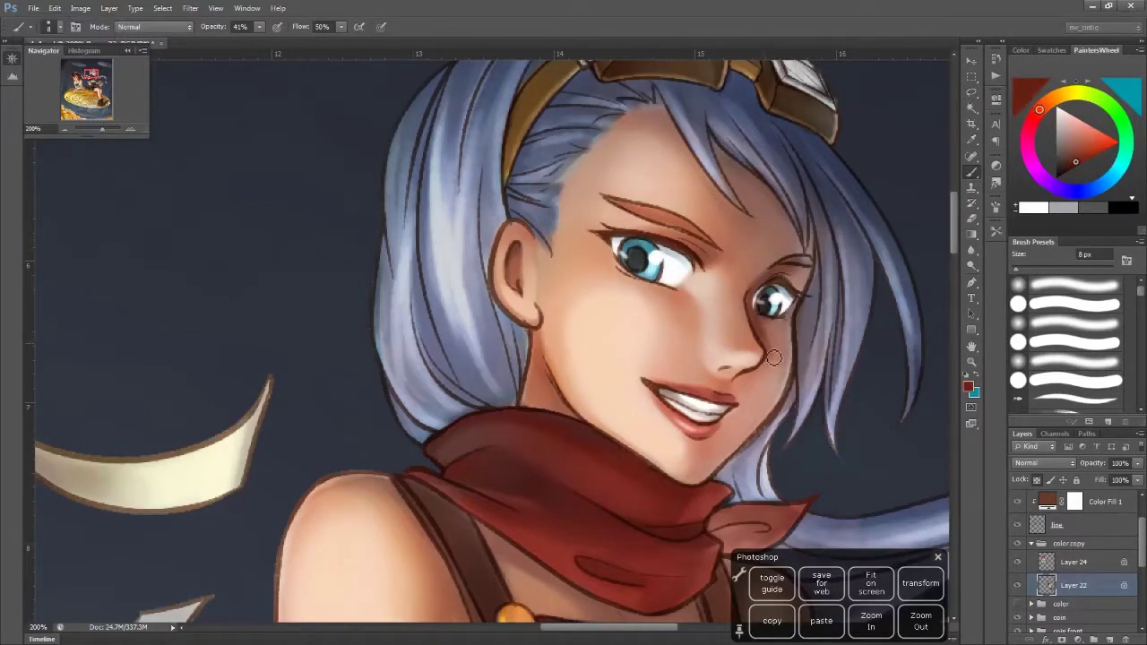
Warm the shading on the far cheek and forehead with orange skin tones and a 25 to 50 px brush, undoing unwanted strokes
key("bracketright")
key("bracketright")
key("bracketright")
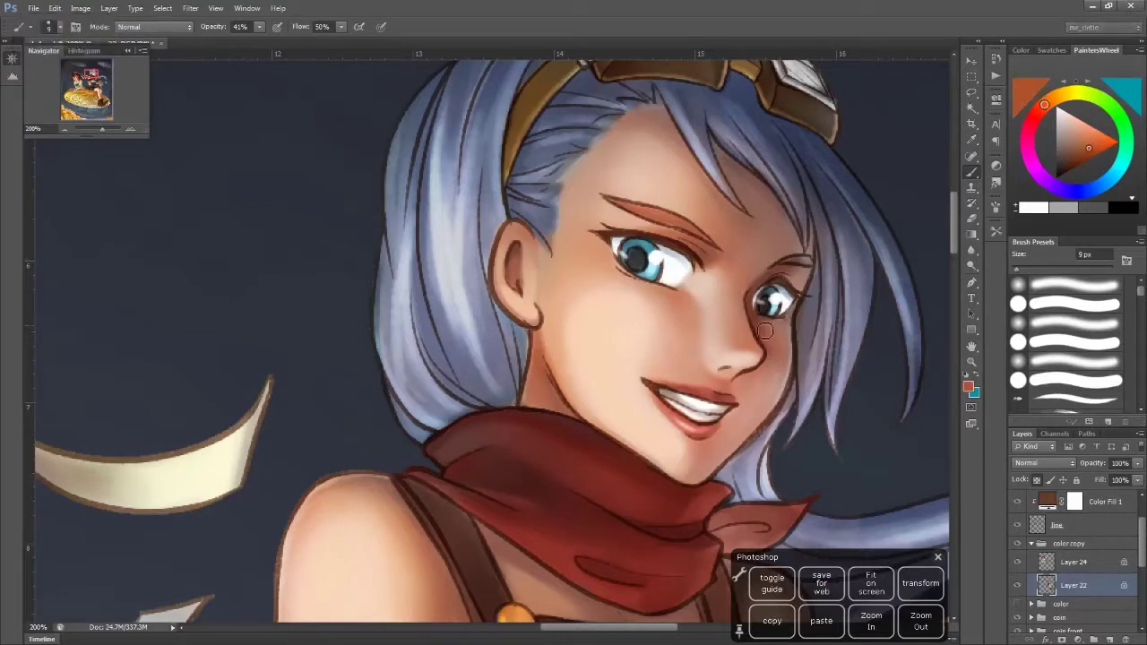
left_click(763, 381, "alt")
key("ctrl+z")
key("bracketright")
key("bracketright")
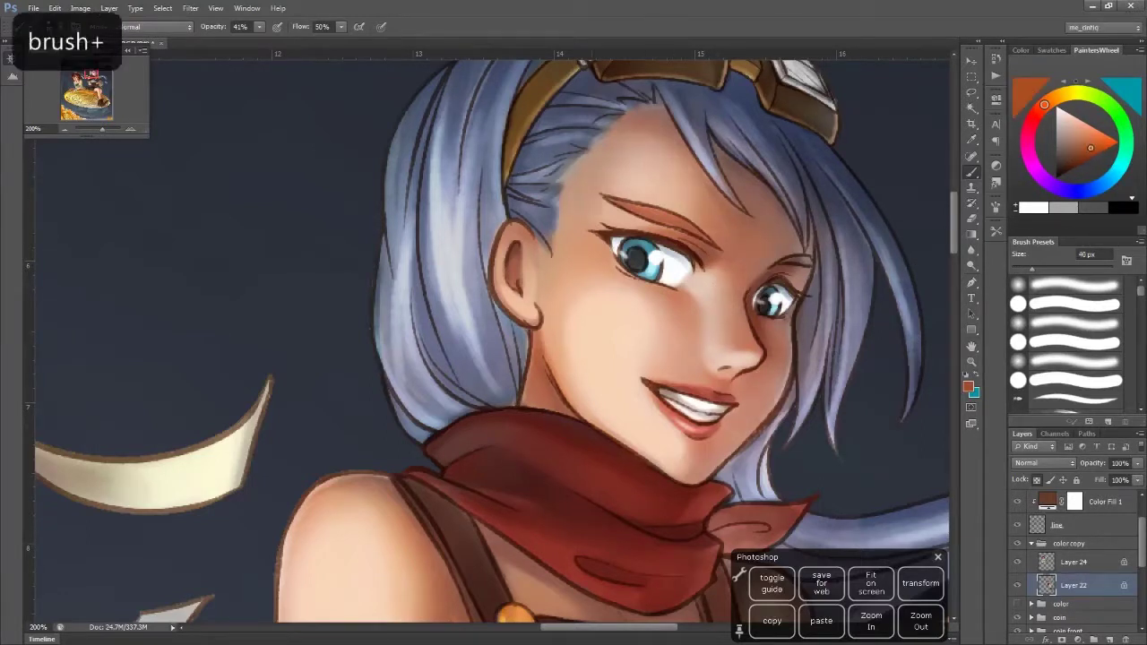
key("ctrl+z")
key("ctrl+z")
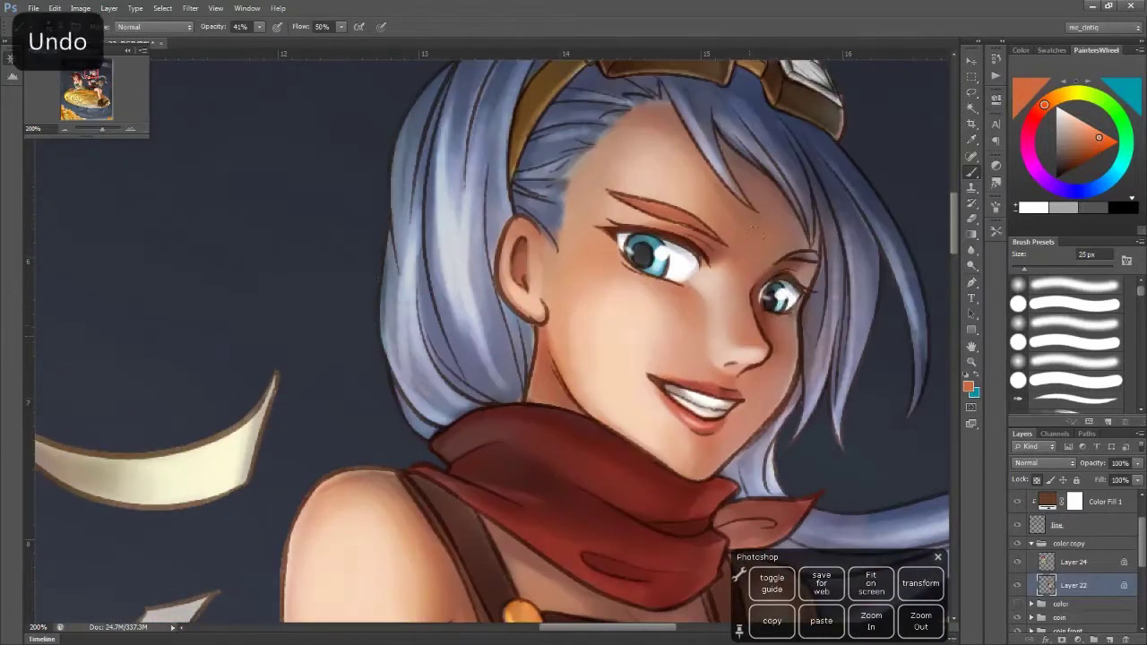
key("bracketright")
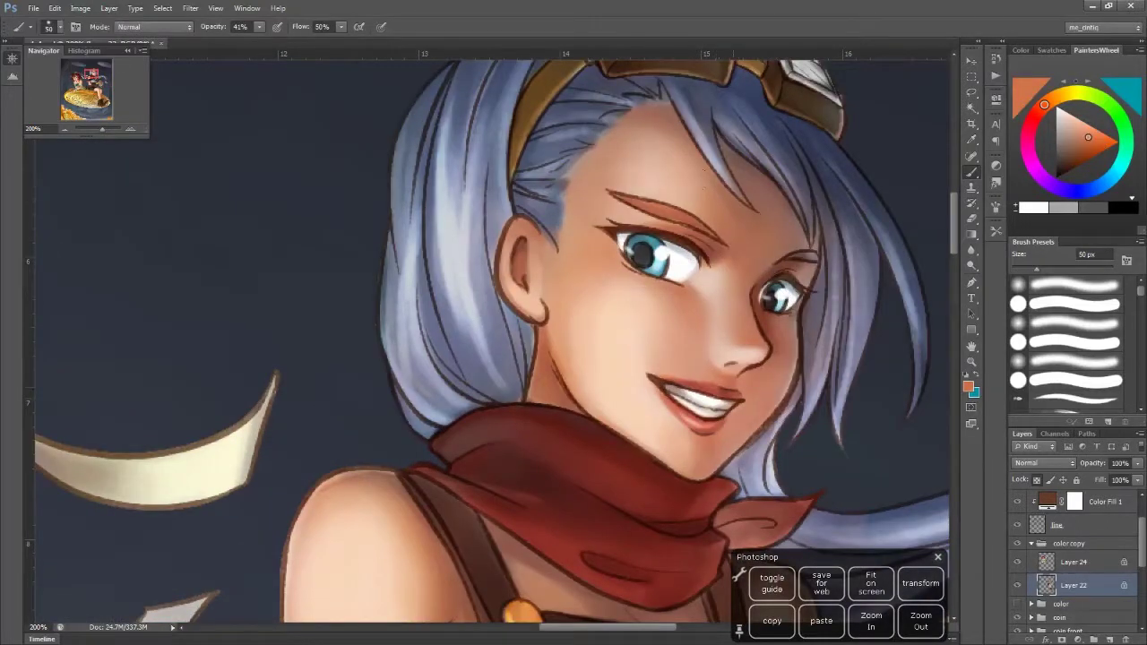
Touch up the scarf folds beside the knot with a sampled red and a 6 px brush
scroll(698, 445, "down", 3)
key("bracketleft")
key("bracketleft")
key("bracketleft")
key("bracketleft")
key("bracketleft")
key("bracketleft")
key("bracketleft")
key("bracketleft")
key("bracketleft")
key("bracketleft")
left_click(736, 381, "alt")
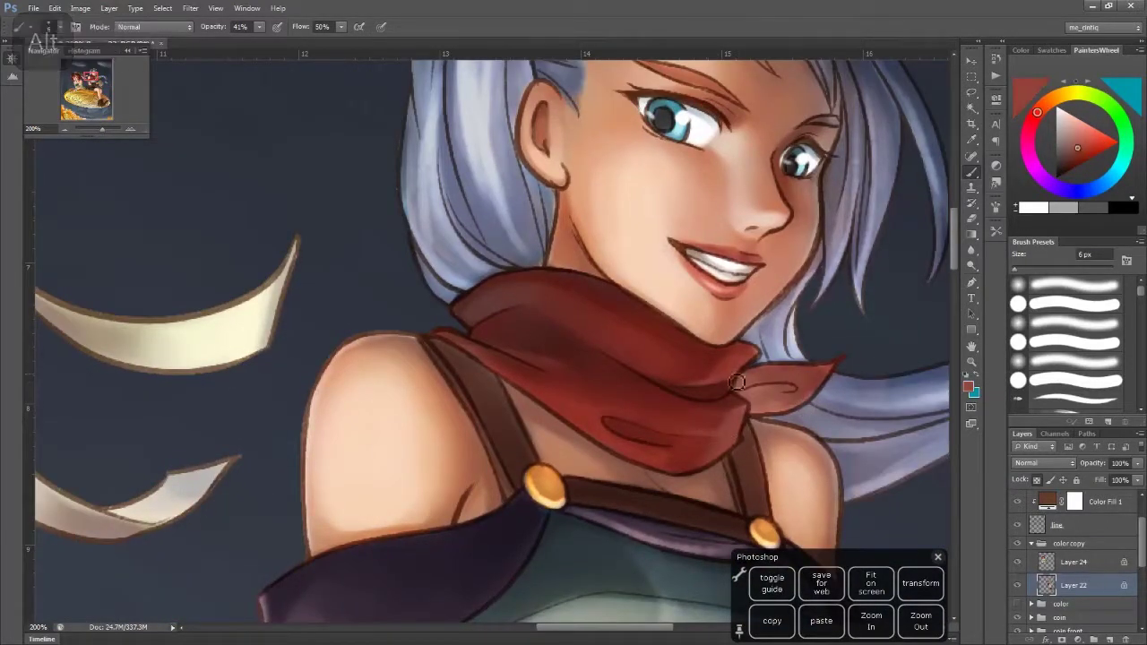
Paint the hair lock between the jaw and scarf with a sampled lavender and an 8 px brush at 77% opacity
scroll(493, 340, "up", 3)
key("bracketright")
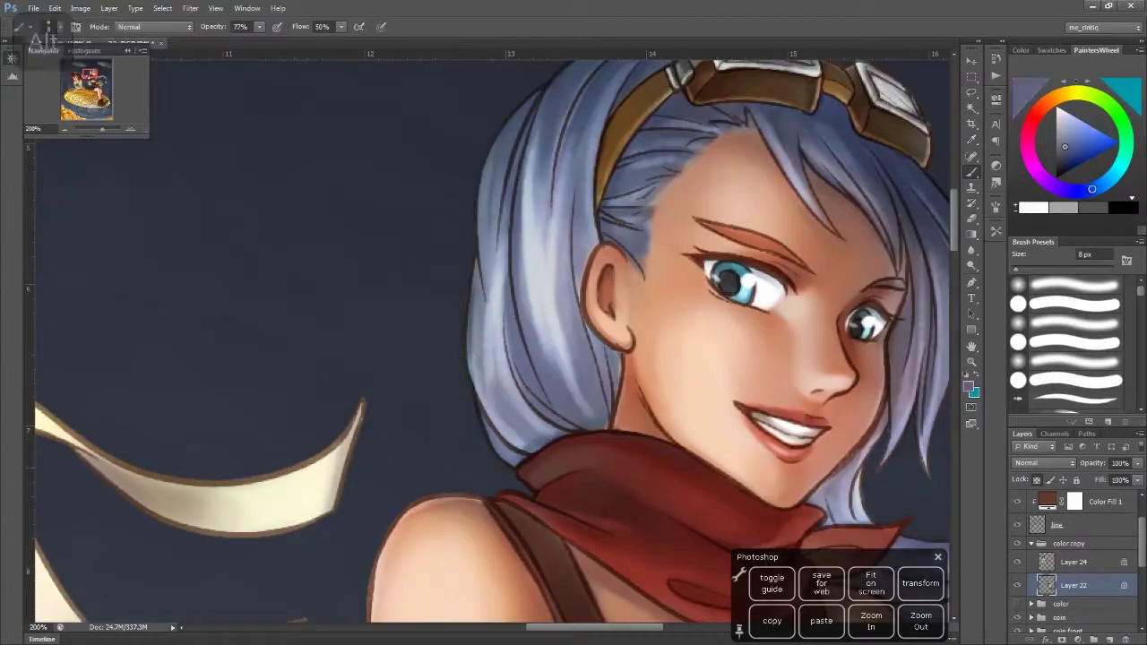
left_click(832, 501, "alt")
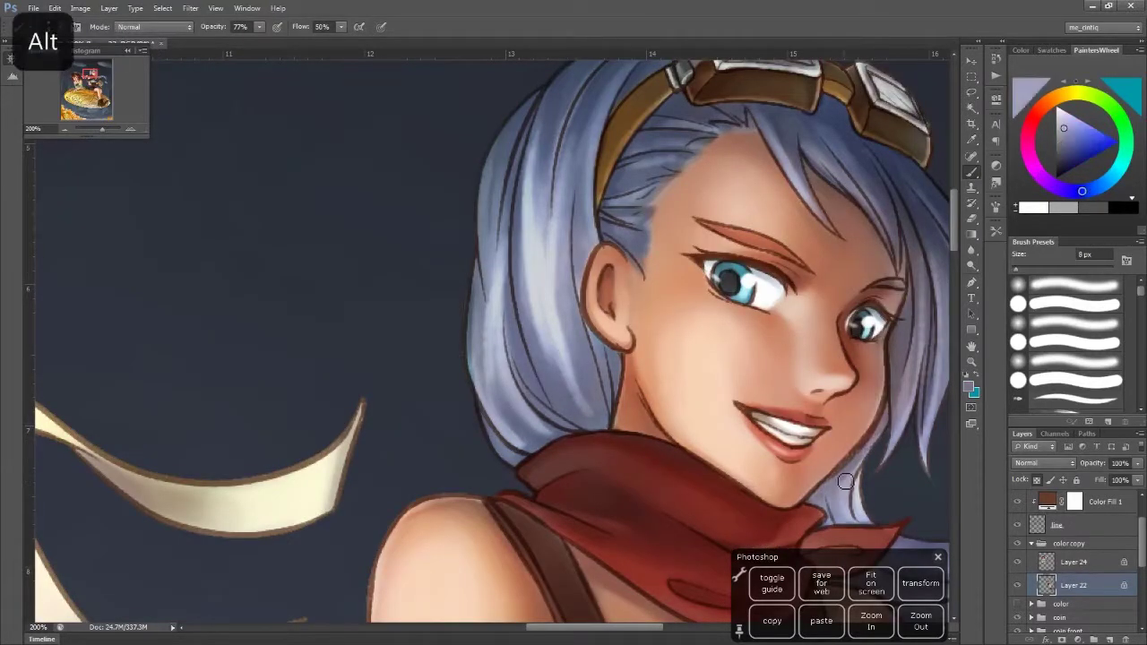
scroll(457, 378, "up", 2)
key("bracketright")
scroll(481, 375, "down", 2)
key("bracketleft")
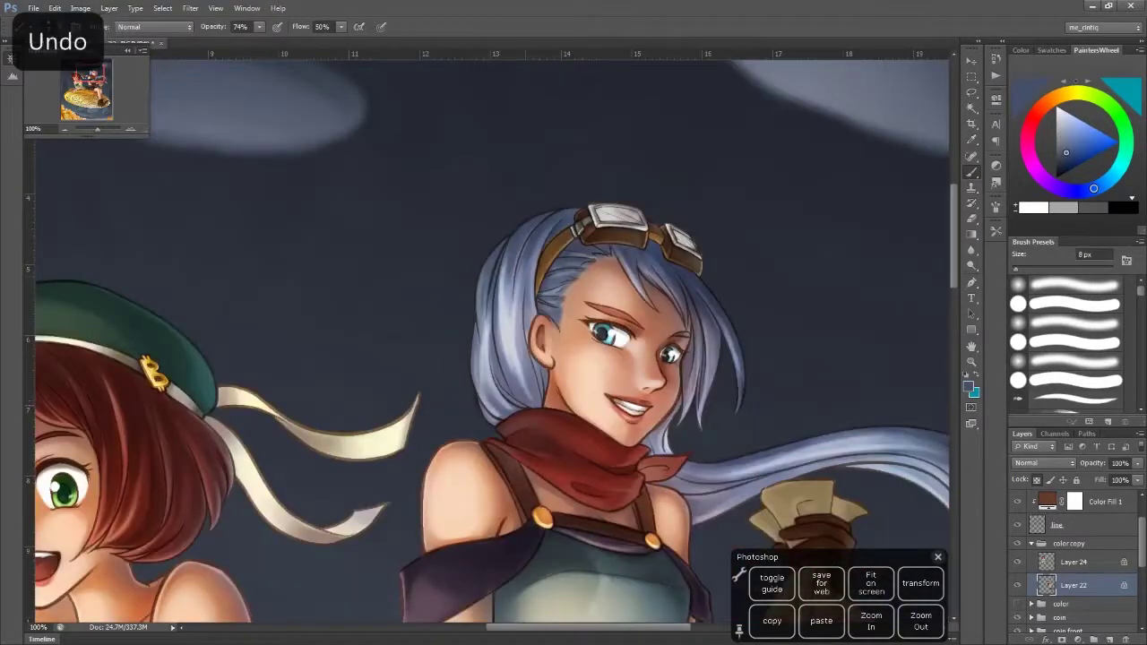
Blend the long hair locks behind the ear with sampled blues and lavenders, an 8 to 9 px brush and 74% opacity
left_click(514, 328, "alt")
key("bracketleft")
key("bracketleft")
key("bracketleft")
key("bracketright")
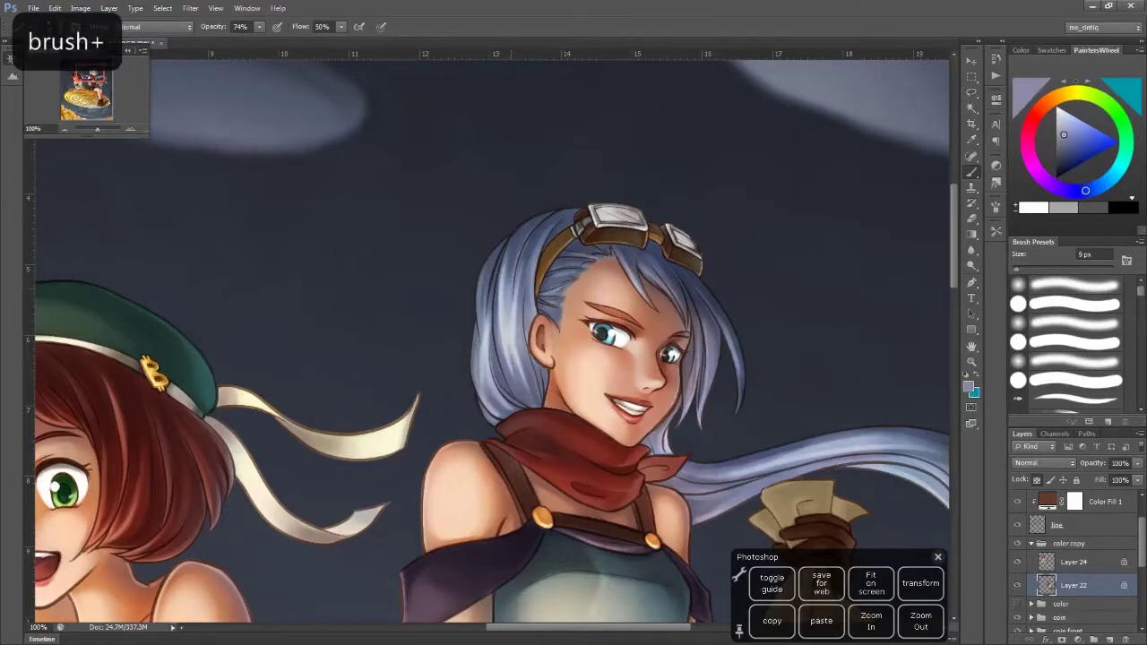
left_click(512, 297, "alt")
key("bracketright")
key("bracketright")
left_click(493, 335, "alt")
left_click(485, 394, "alt")
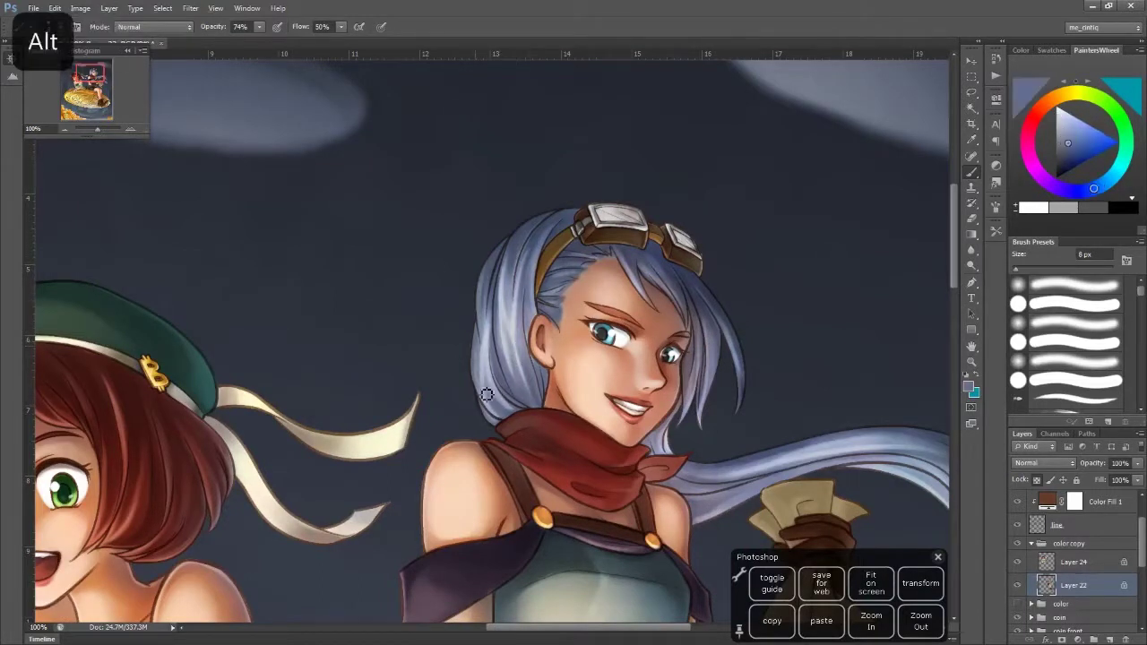
Darken the gaps between the hair locks behind the goggle strap with a sampled dark blue and a 5 px brush
scroll(553, 336, "up", 2)
left_click(500, 192, "alt")
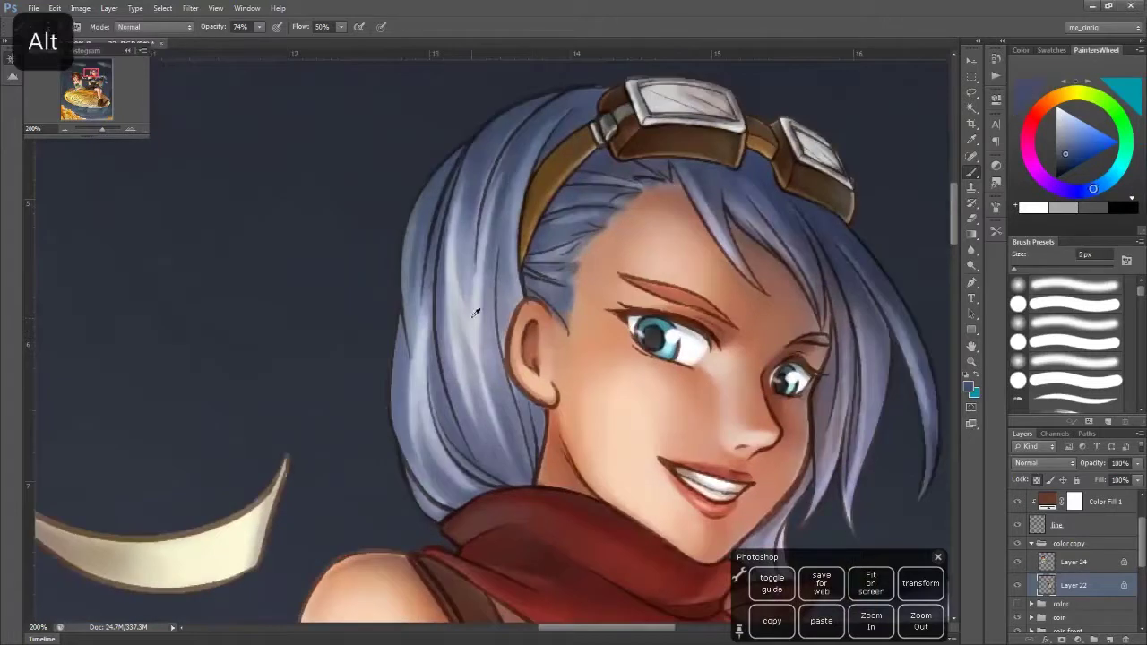
key("bracketleft")
key("bracketleft")
key("bracketleft")
key("bracketleft")
key("bracketleft")
key("bracketright")
key("bracketright")
key("bracketright")
Soften the hair strands beside the ear with sampled lavender blues and an 8 px brush
left_click(506, 296, "alt")
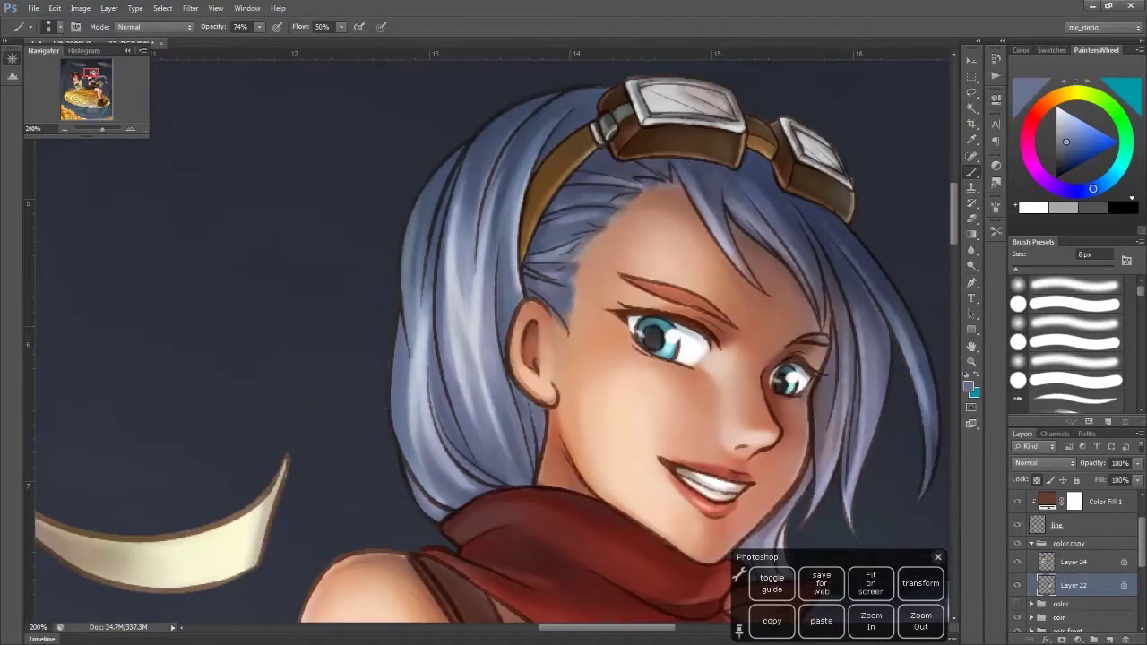
left_click(476, 307, "alt")
key("bracketleft")
key("bracketleft")
key("bracketleft")
key("bracketleft")
Refine the roots of the fringe below the goggles with sampled hair tones and a 4 to 6 px brush
left_click_drag(686, 176, 497, 226)
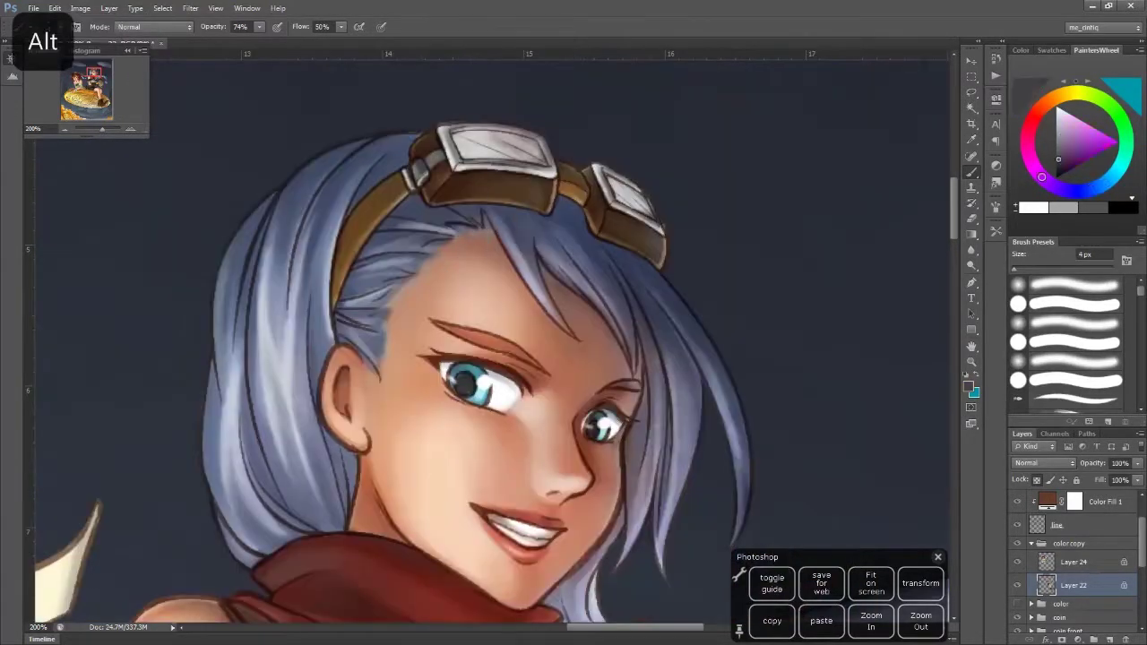
left_click(497, 226, "alt")
left_click(499, 226, "alt")
key("bracketright")
key("bracketright")
key("bracketright")
key("bracketright")
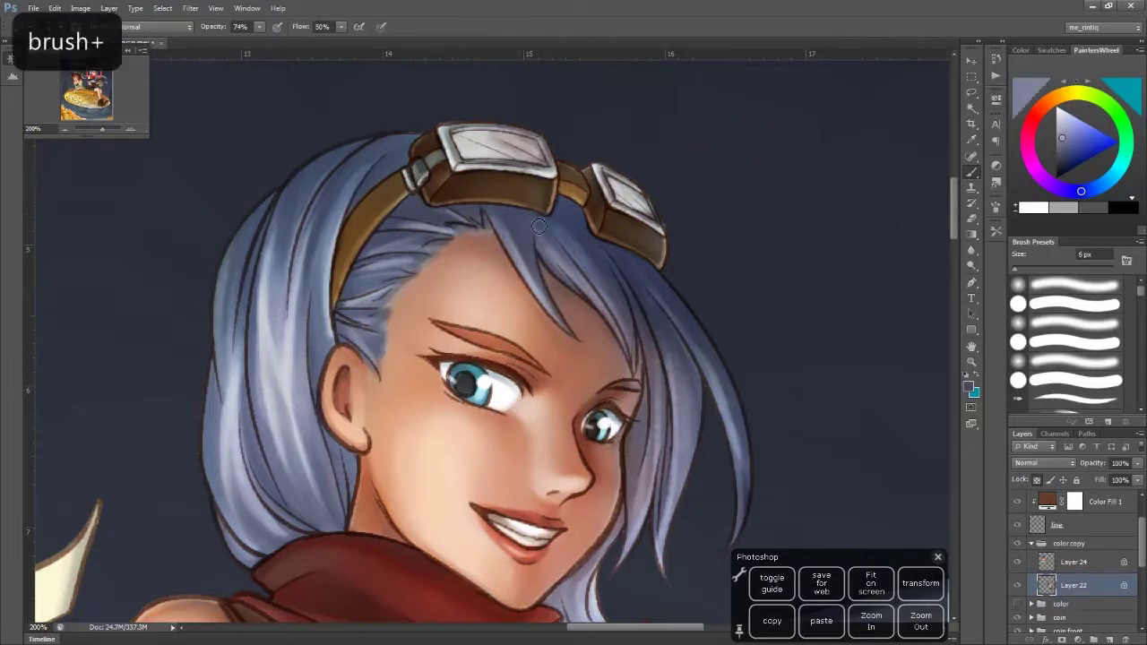
Paint strands along the fringe and the locks beside the far cheek with a sampled light lavender blue
left_click(300, 352, "alt")
key("bracketright")
left_click_drag(582, 269, 627, 332)
left_click_drag(663, 493, 658, 555)
left_click_drag(645, 358, 636, 537)
Deepen the shadows between the locks beside the far eye with sampled dark blues and a 6 to 7 px brush
left_click(640, 394, "alt")
key("bracketleft")
key("bracketleft")
key("bracketleft")
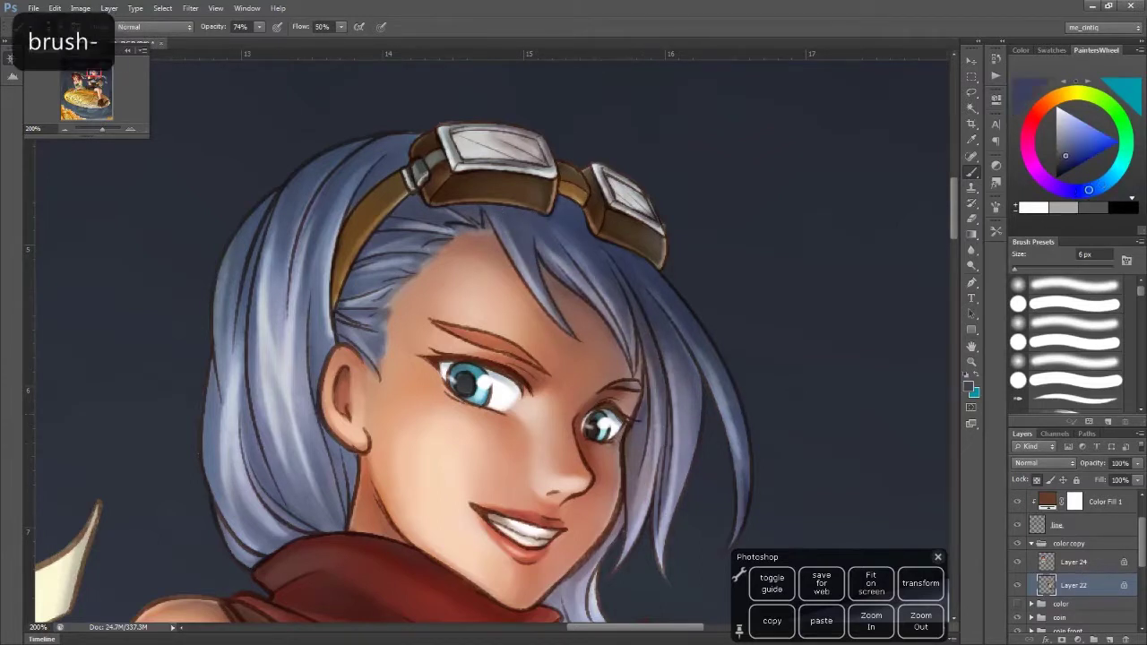
left_click(631, 439, "alt")
left_click(631, 439, "alt")
key("bracketright")
key("bracketright")
key("bracketright")
left_click_drag(632, 429, 647, 511)
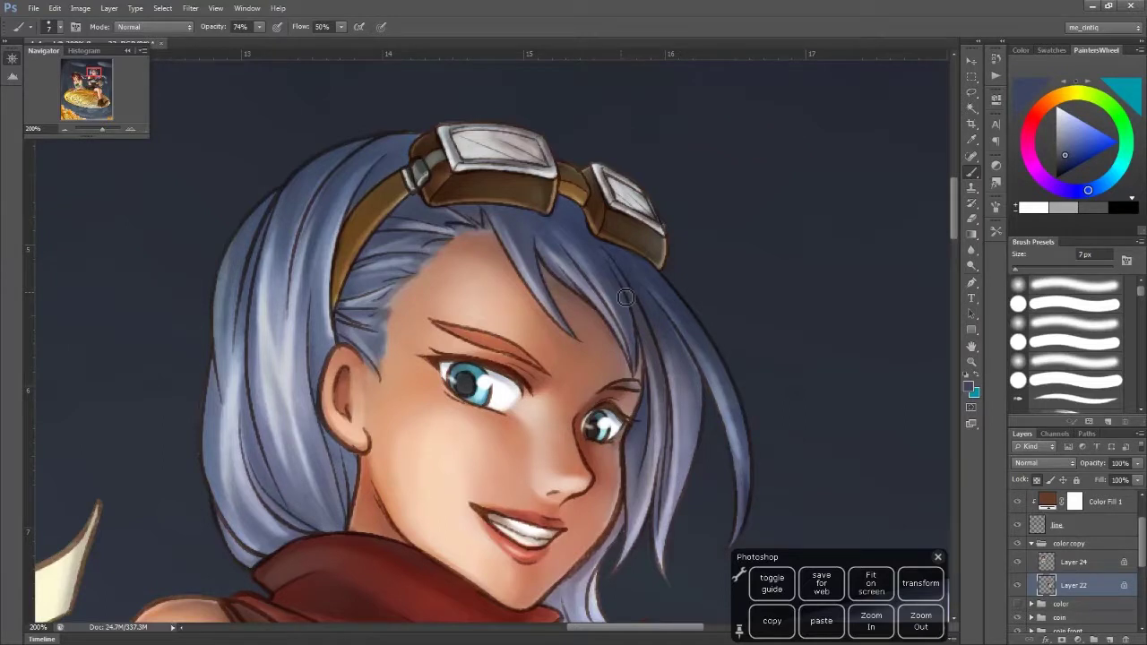
Refine the locks beside the far cheek and below the chin with sampled lavender blues and a 4 to 8 px brush
key("bracketright")
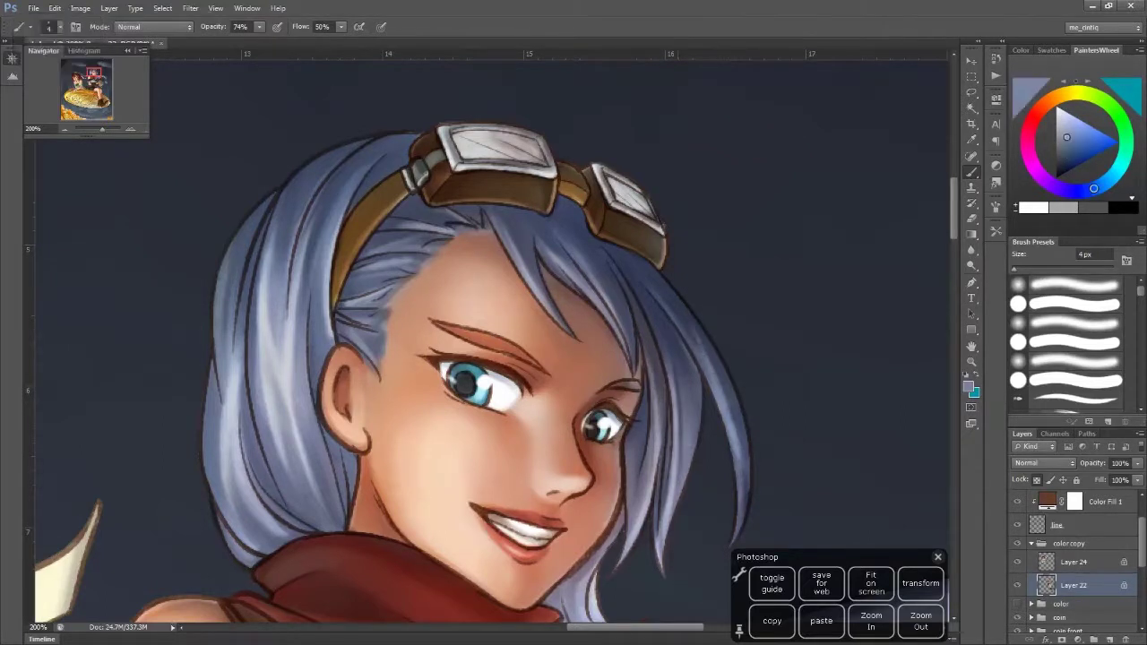
key("bracketright")
key("bracketright")
key("bracketright")
key("bracketright")
left_click(511, 373, "alt")
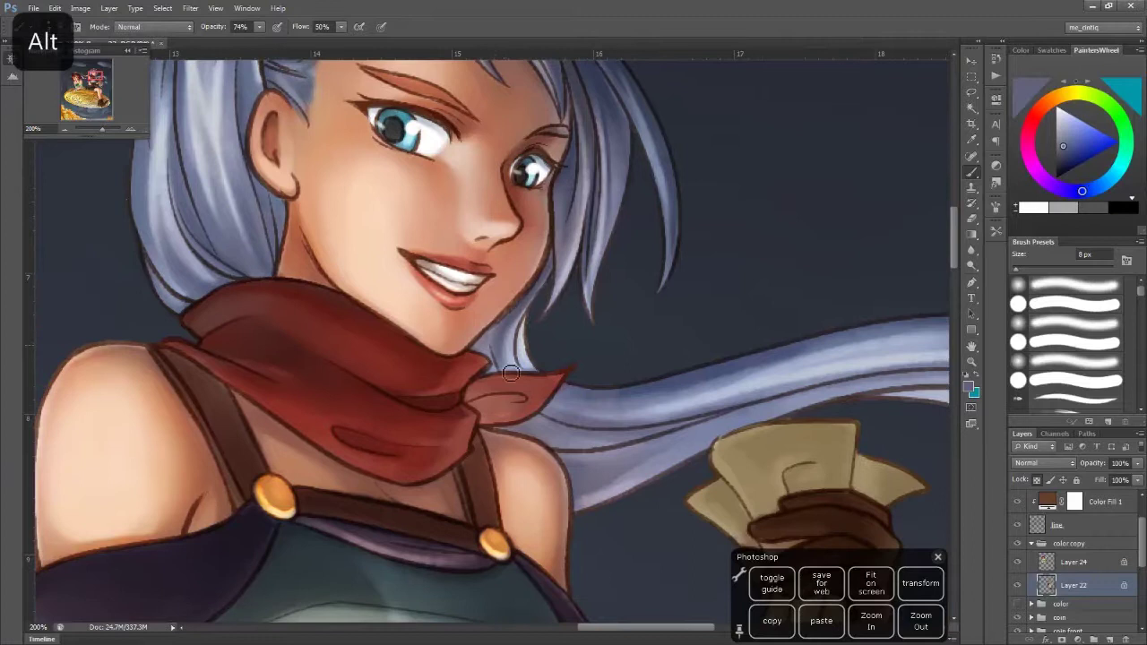
key("ctrl+z")
key("bracketleft")
left_click(921, 620)
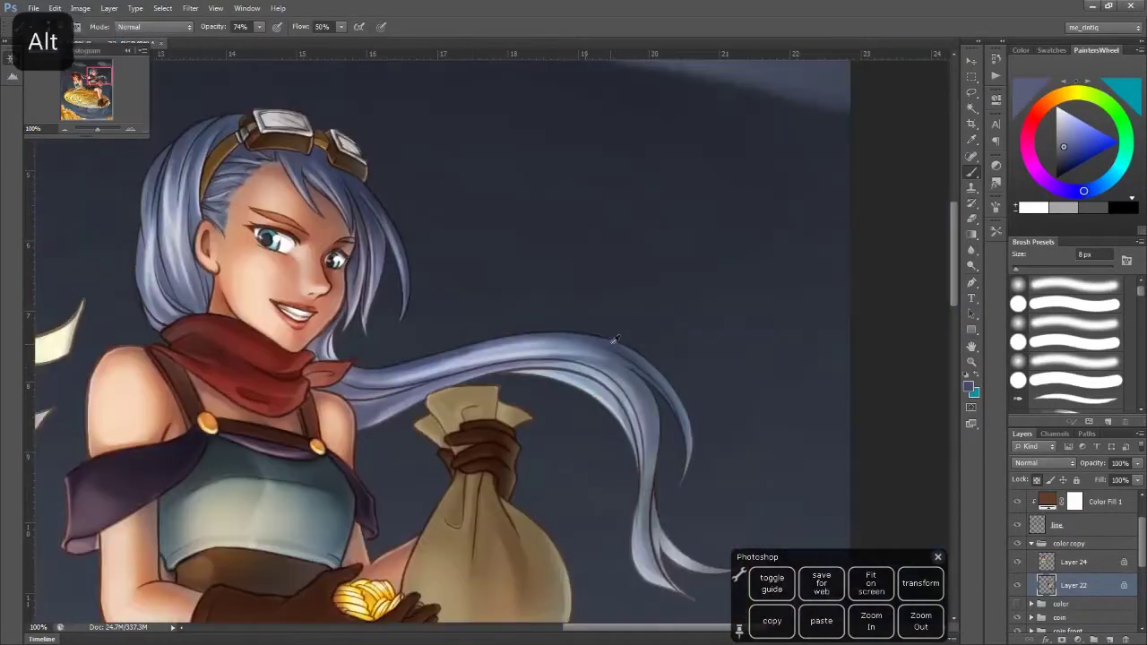
Blend the flowing ponytail's shadows and highlights with sampled blues and lavender, using a 10 to 20 px brush
left_click(615, 338, "alt")
key("bracketleft")
left_click_drag(652, 412, 553, 372)
key("bracketright")
key("bracketright")
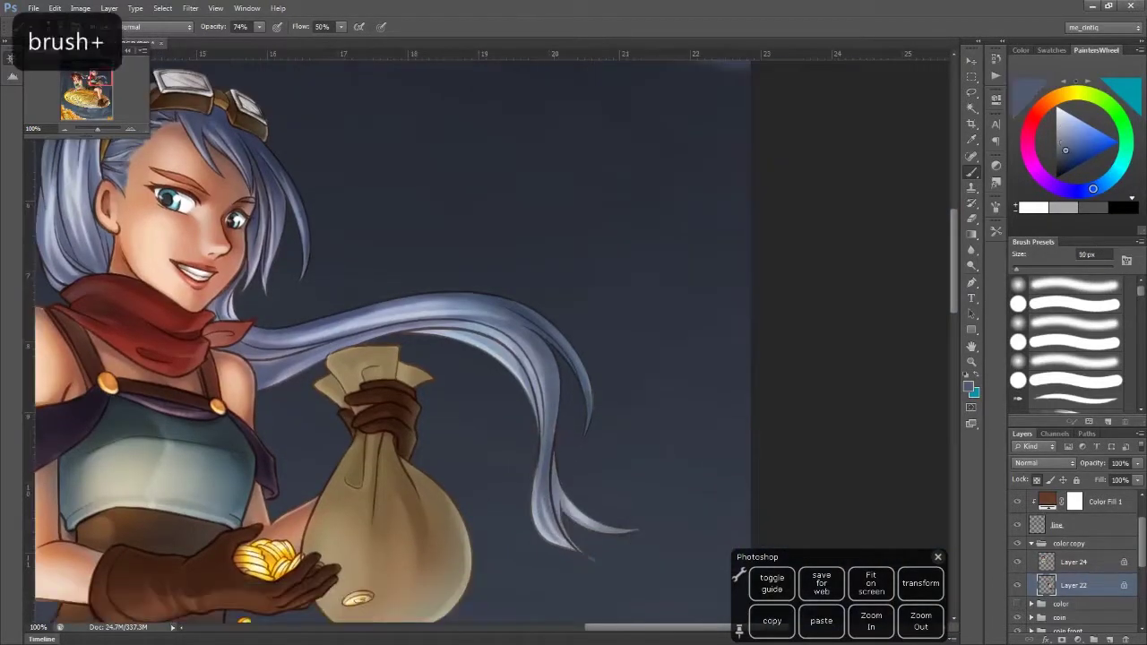
left_click(536, 373, "alt")
key("bracketright")
left_click_drag(184, 202, 606, 317)
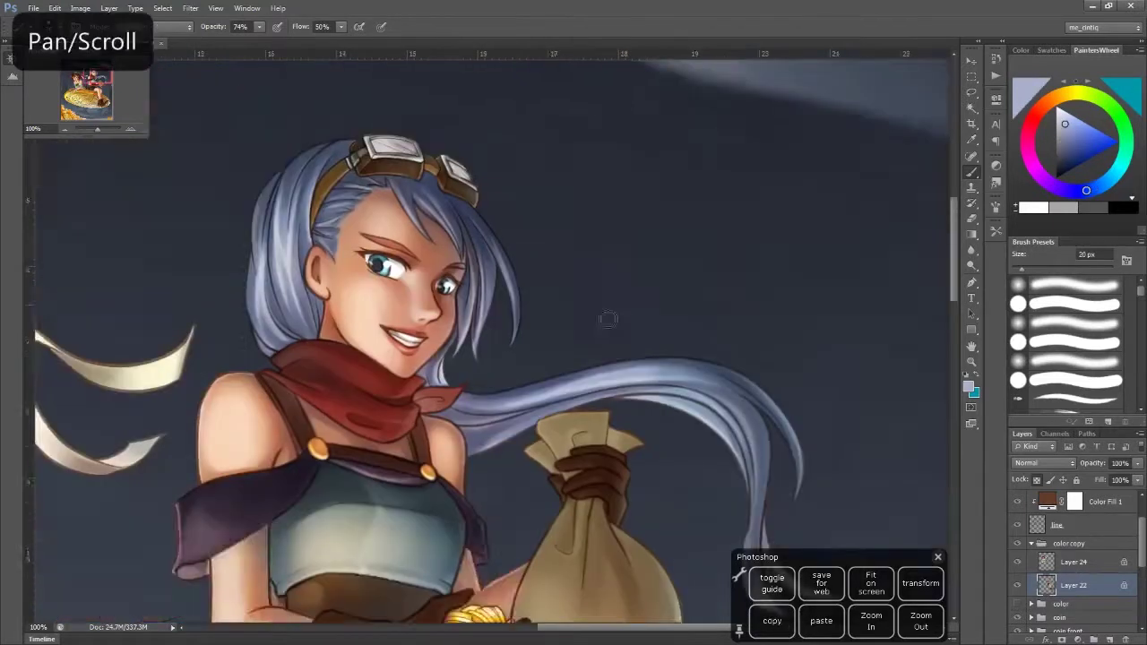
Recolor both of the blue-haired woman's eyebrows with sampled dark hair blues and a 4 to 5 px brush
key("ctrl+plus")
key("bracketleft")
key("bracketleft")
left_click(389, 358, "alt")
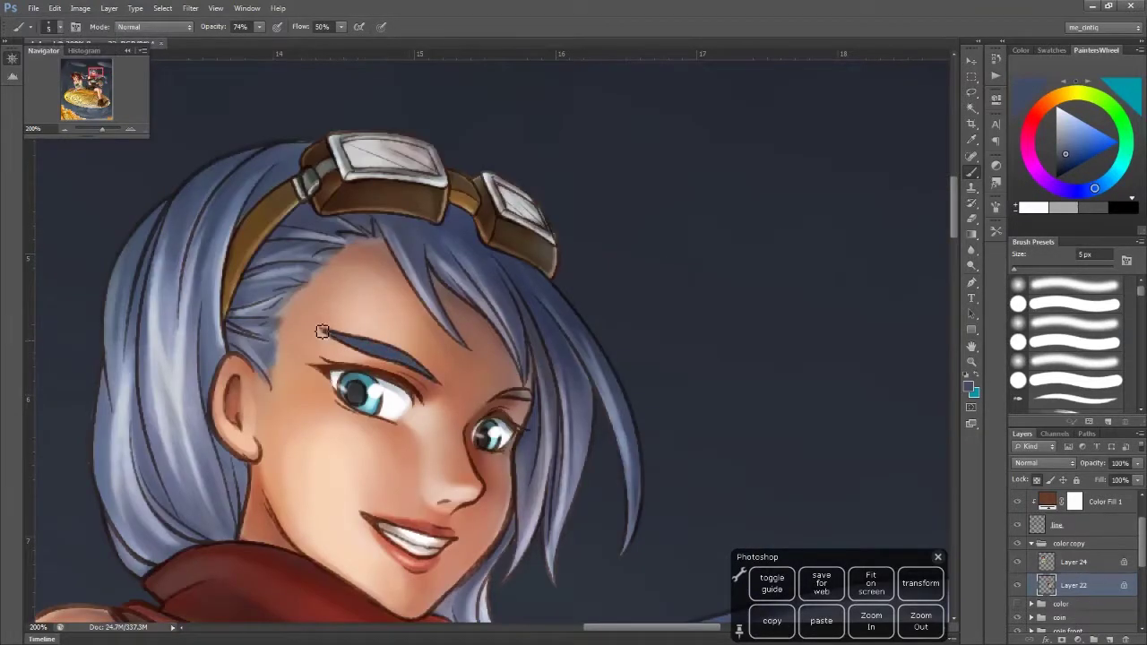
key("bracketleft")
left_click(532, 399, "alt")
key("bracketleft")
key("bracketleft")
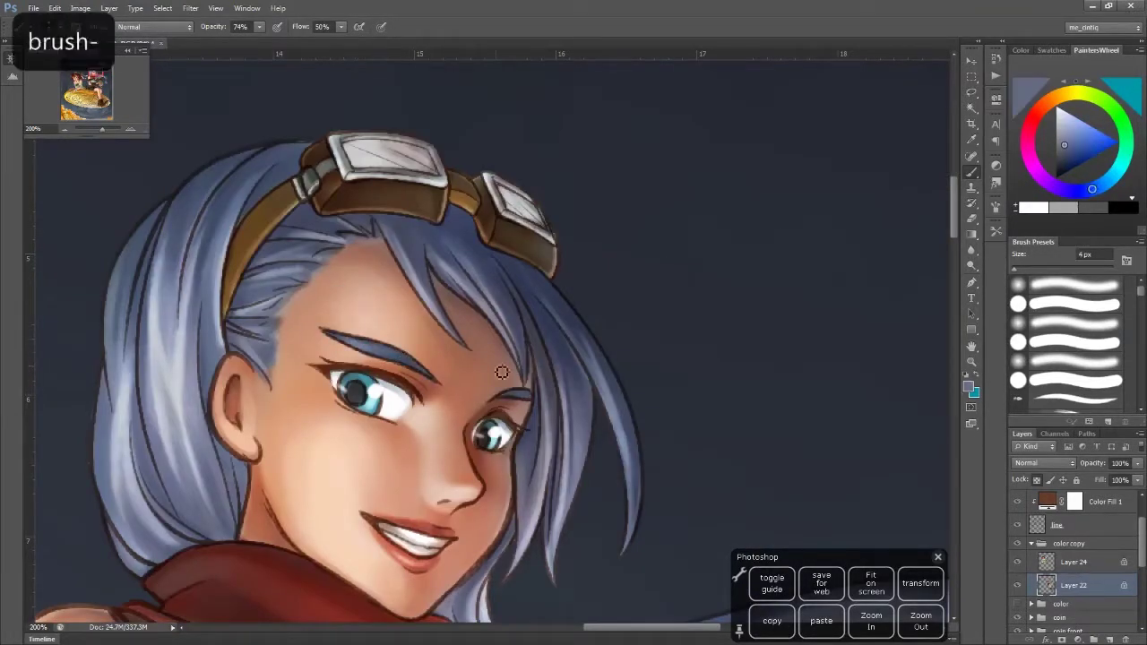
Deepen the shading of the irises with a sampled dark teal and a 4 px brush
key("ctrl+z")
left_click(366, 374, "alt")
key("ctrl+z")
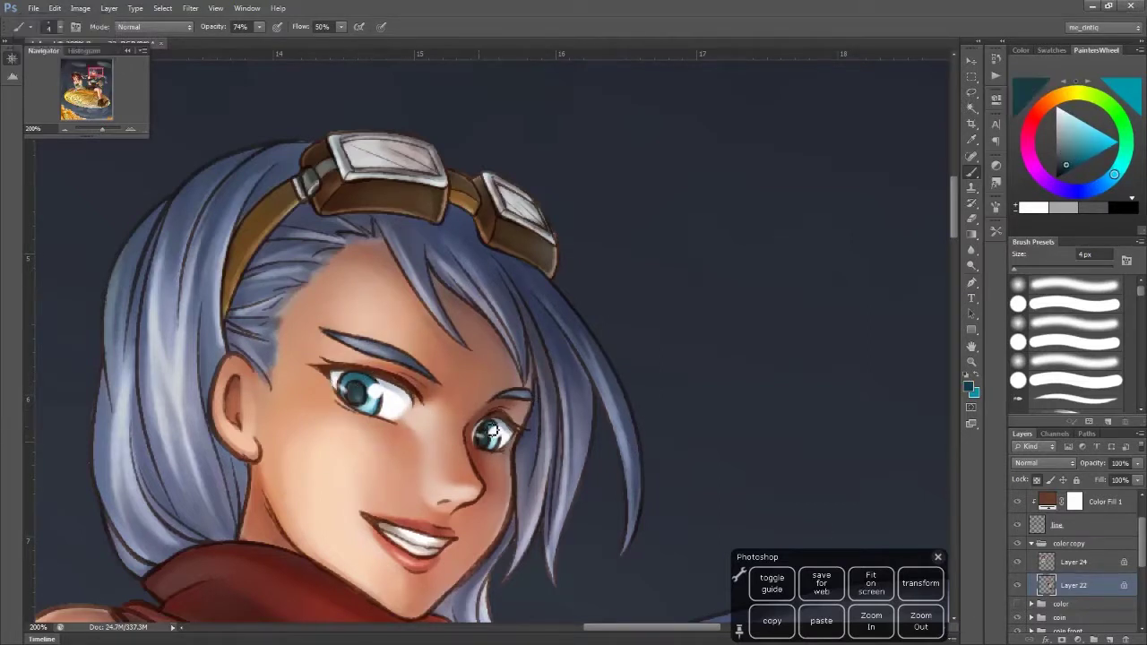
Shade the two gold buttons on the chest strap with sampled oranges and a 4 to 8 px brush
scroll(402, 391, "down", 5)
key("bracketright")
key("bracketright")
key("bracketright")
key("bracketleft")
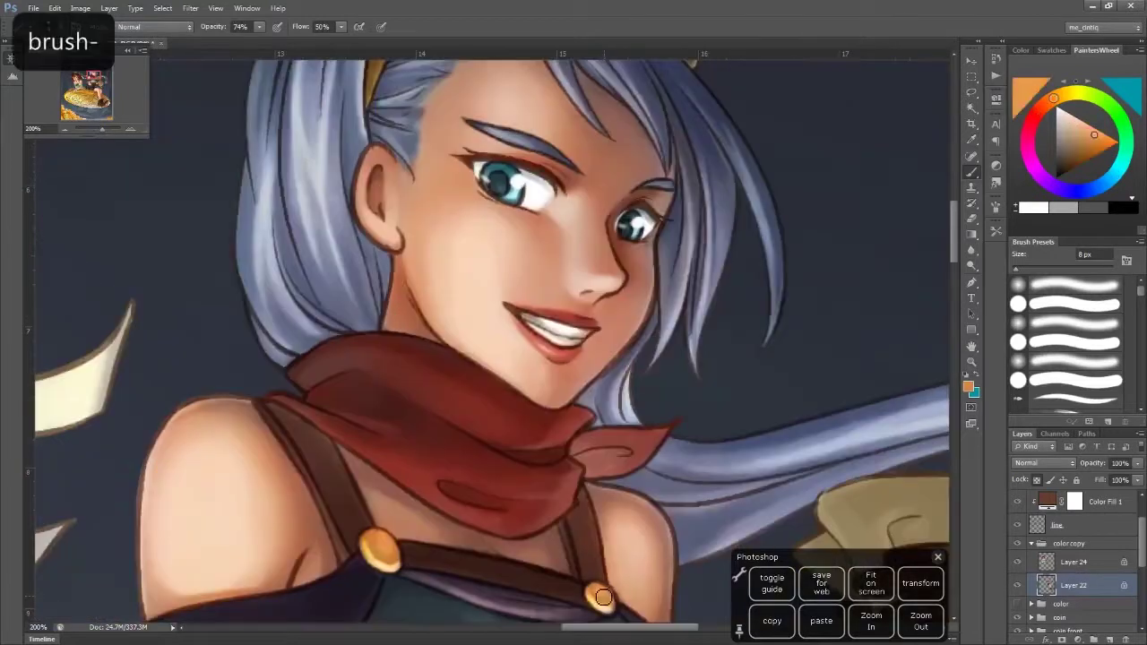
left_click(621, 528, "alt")
key("bracketleft")
key("bracketleft")
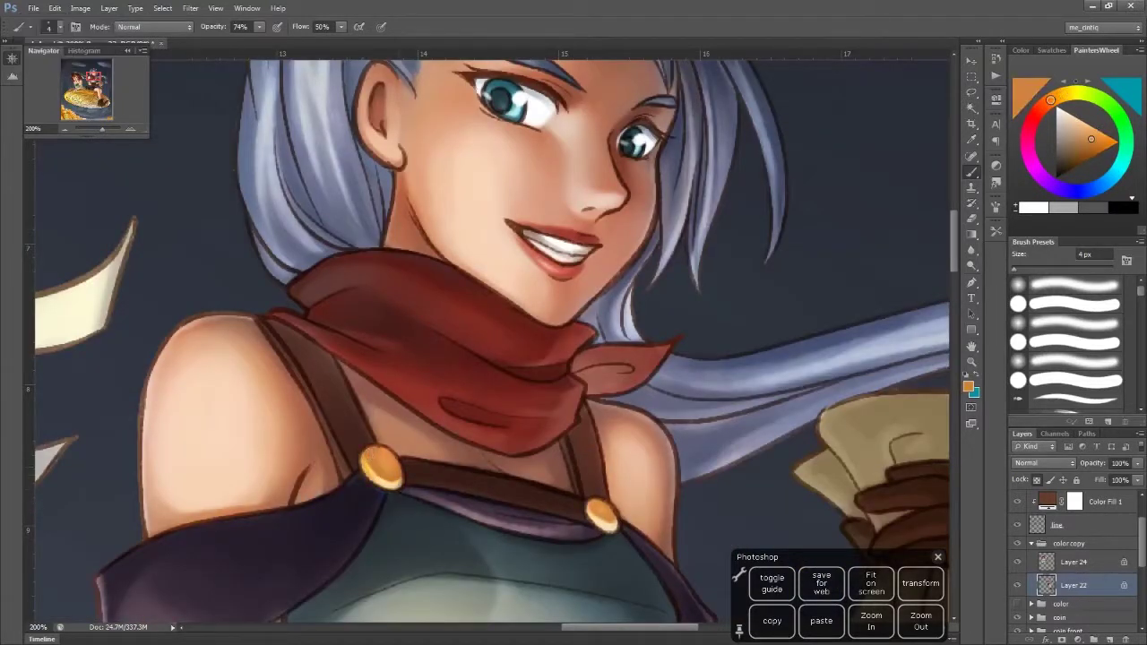
Refine the brown shoulder straps with sampled dark reddish browns and a 7 to 9 px brush
key("bracketright")
left_click(307, 499, "alt")
key("bracketright")
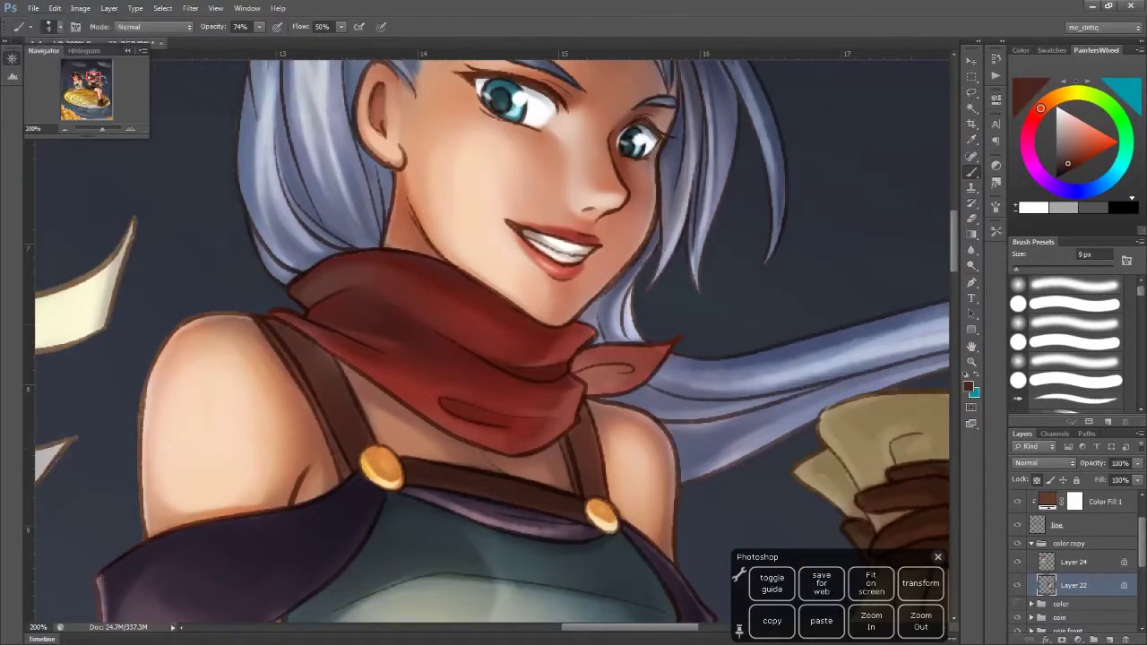
left_click(586, 451, "alt")
key("bracketleft")
key("bracketleft")
key("bracketleft")
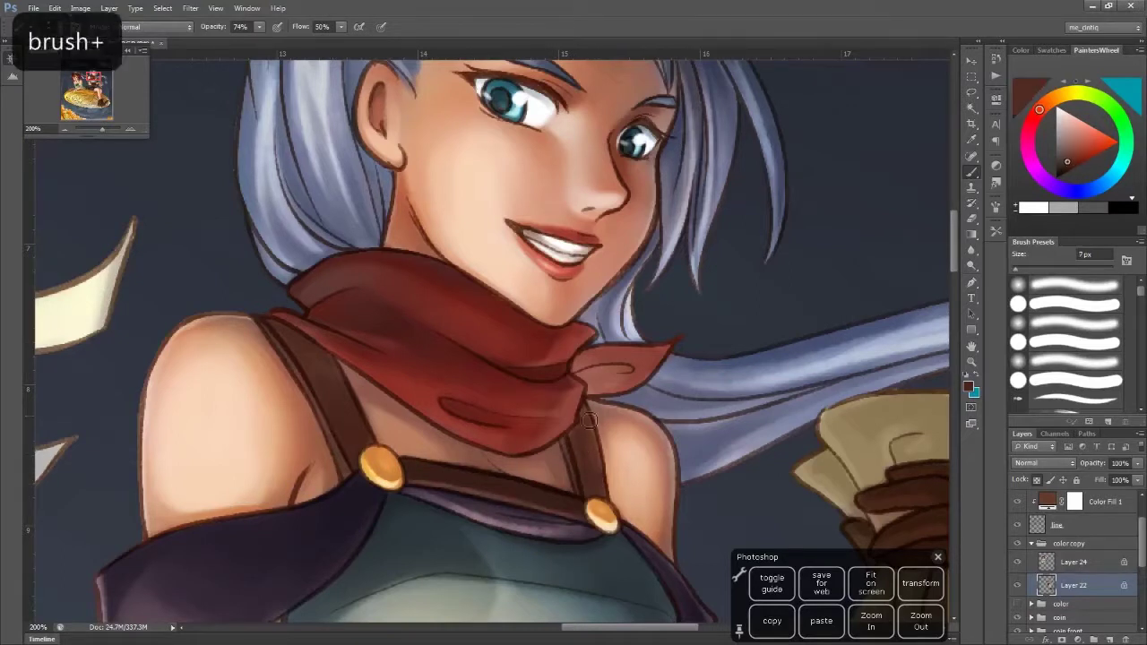
Shade the purple cape over the near arm and its folded edge with sampled purples and a 10 to 40 px brush
mouse_move(581, 520)
left_mouse_down()
mouse_move(540, 363)
mouse_move(704, 280)
left_mouse_up()
key("bracketright")
key("bracketright")
key("bracketright")
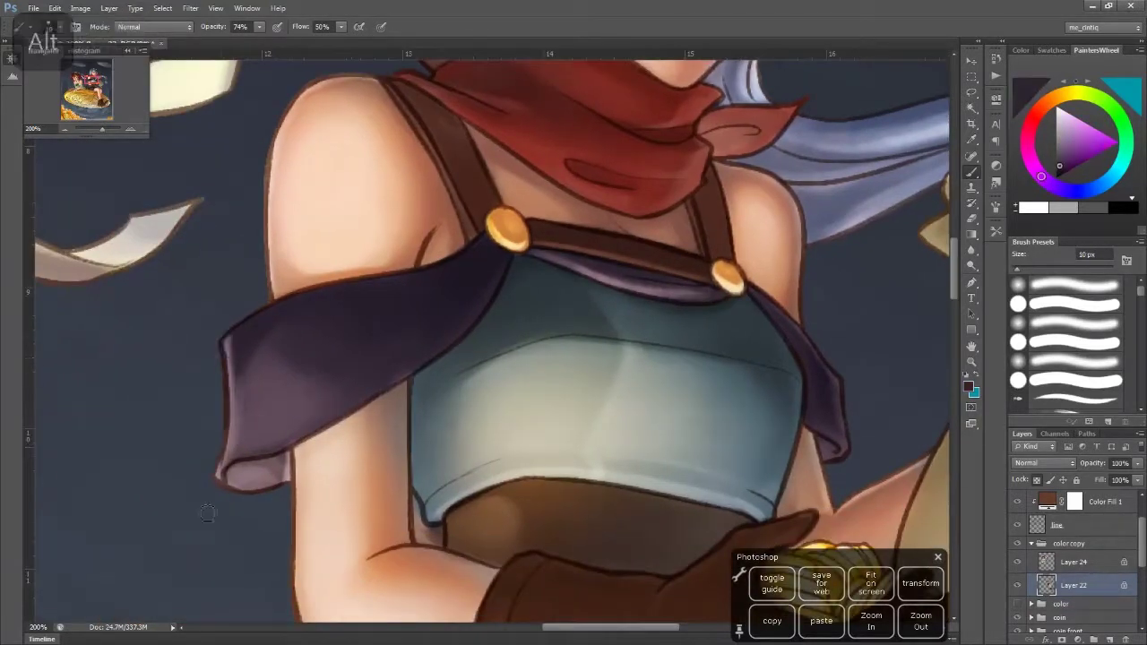
left_click(284, 473, "alt")
key("bracketright")
key("bracketright")
key("bracketright")
mouse_move(269, 475)
left_mouse_down()
mouse_move(274, 361)
mouse_move(287, 395)
left_mouse_up()
left_click(295, 385, "alt")
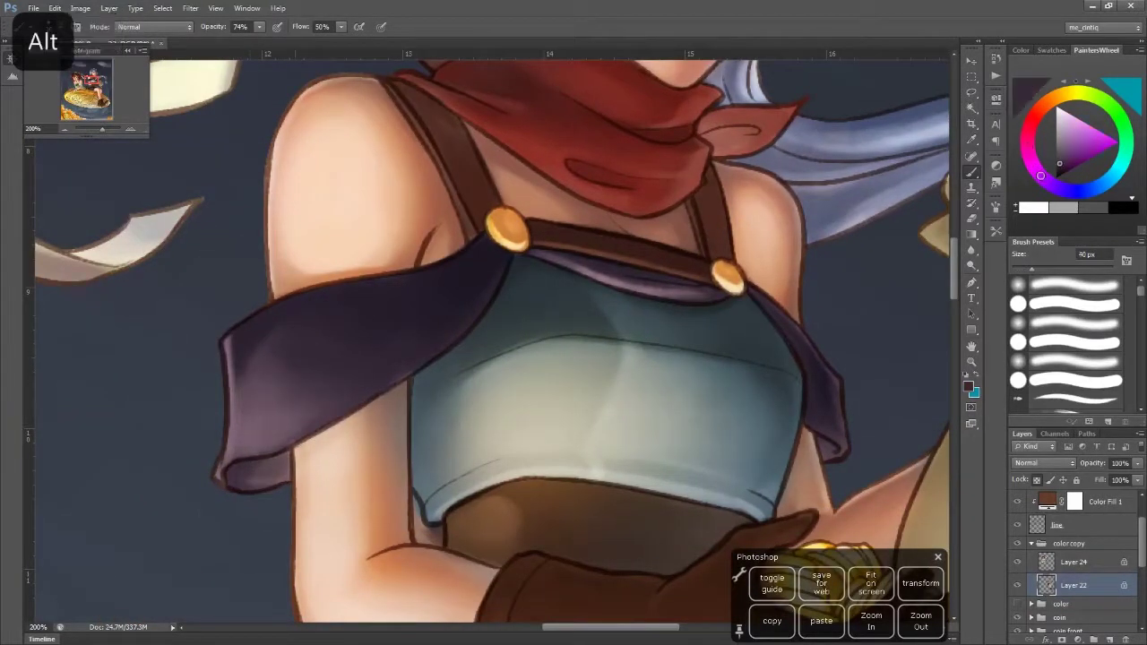
key("bracketright")
left_click(376, 282, "alt")
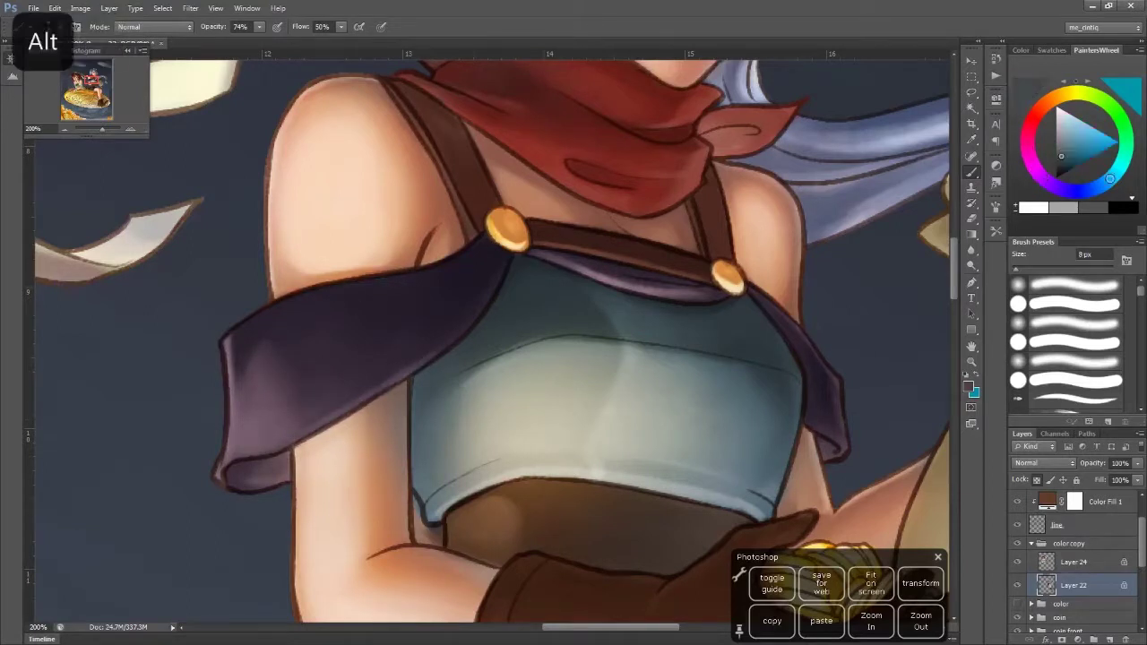
Touch up the pale top and its lower hem with a sampled light cream
key("e")
key("bracketleft")
key("b")
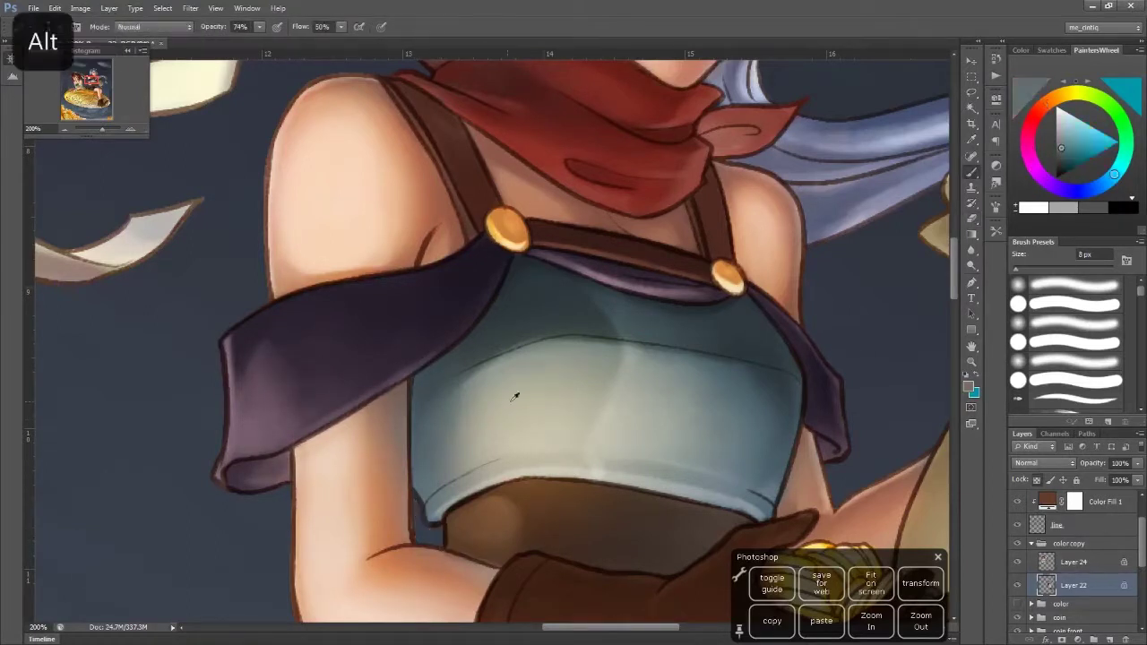
left_click(514, 391, "alt")
mouse_move(430, 519)
left_mouse_down()
mouse_move(529, 489)
mouse_move(733, 493)
left_mouse_up()
Brighten the front of the top with cream on a new clipped Overlay layer, using a 125 px brush
key("ctrl+shift+alt+n")
key("ctrl+alt+z")
key("ctrl+alt+z")
key("ctrl+alt+z")
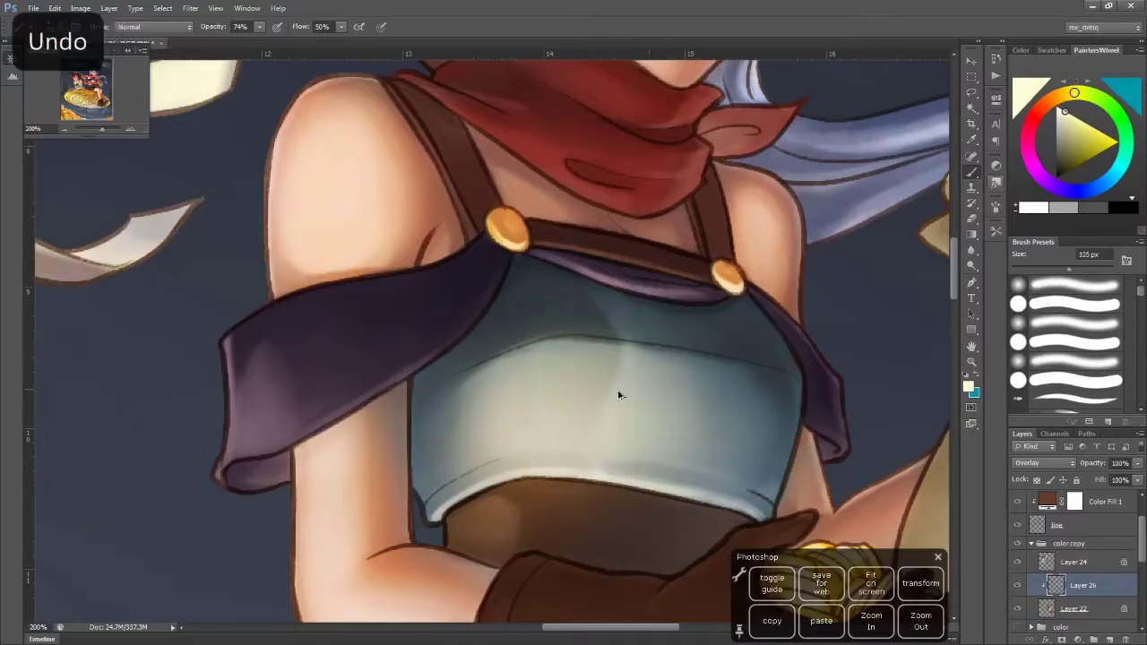
key("bracketleft")
key("bracketright")
Refine the light band along the top's lower hem with sampled greys and creams, reducing the brush to 6 px
left_click(463, 468, "alt")
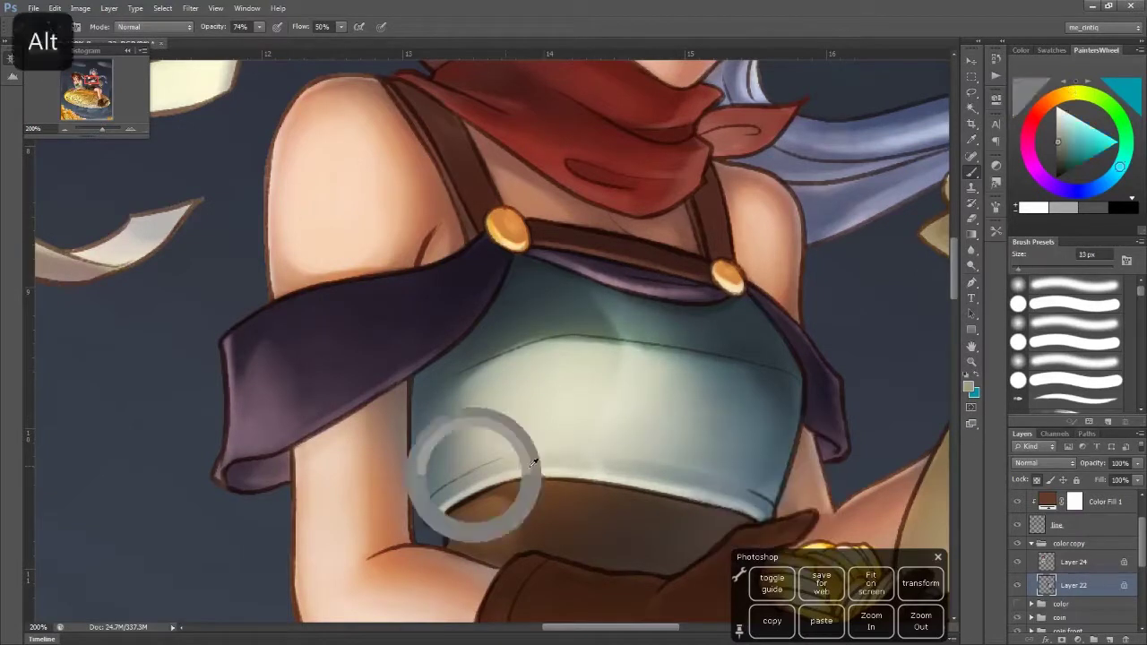
key("bracketleft")
key("bracketleft")
key("bracketleft")
key("bracketleft")
key("bracketleft")
key("bracketleft")
key("bracketleft")
key("bracketleft")
key("bracketleft")
key("bracketleft")
key("bracketleft")
key("bracketleft")
key("bracketleft")
key("bracketleft")
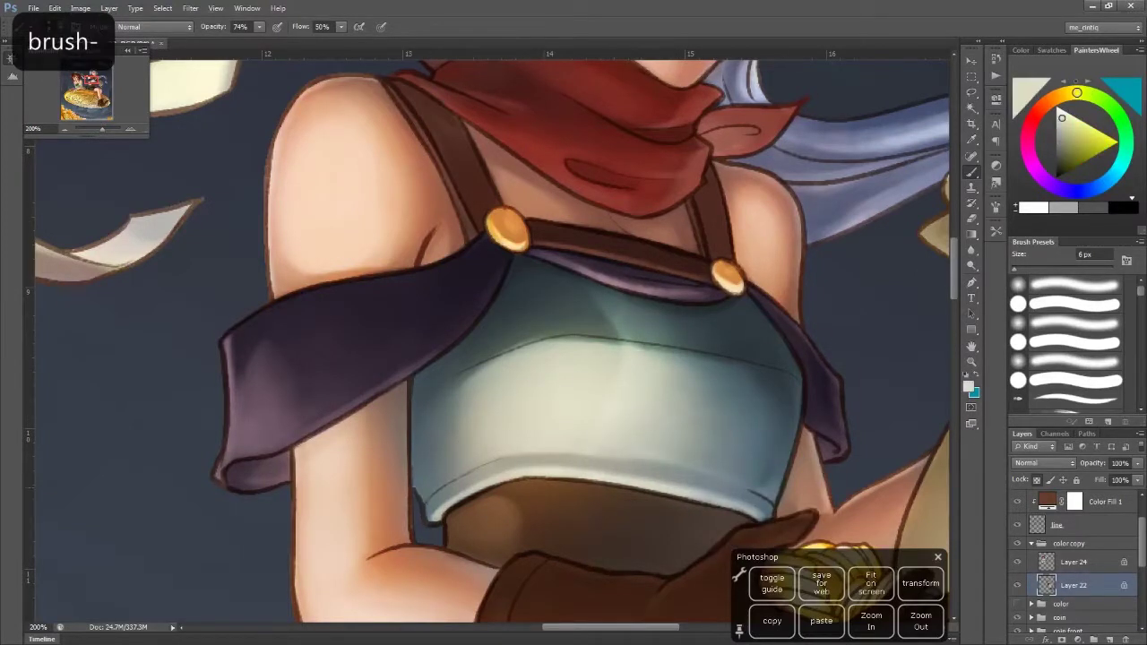
Soften the skin shading on the shoulders and arms with sampled peach tones and a brush up to 25 px
left_click(778, 257, "alt")
key("bracketright")
key("bracketright")
key("bracketright")
key("bracketright")
key("bracketright")
key("bracketright")
key("bracketright")
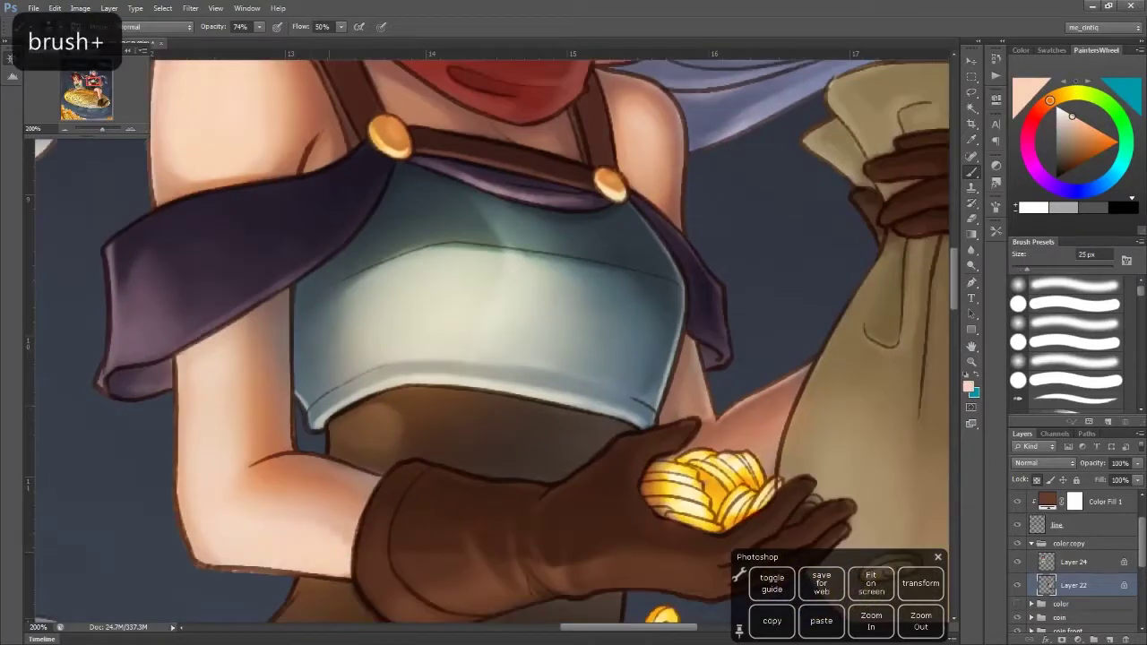
key("bracketleft")
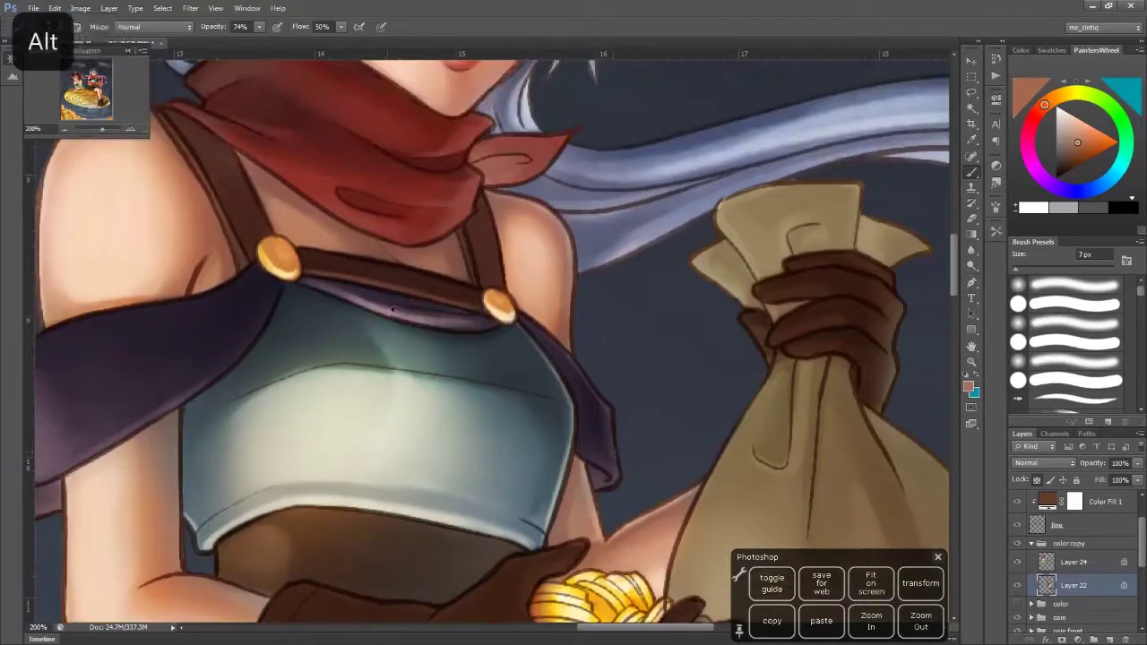
Shade the far side of the cape and its chest lining with sampled dark purples and a 9 px brush
left_click(605, 448, "alt")
key("ctrl+z")
key("bracketleft")
key("bracketleft")
key("bracketleft")
key("bracketright")
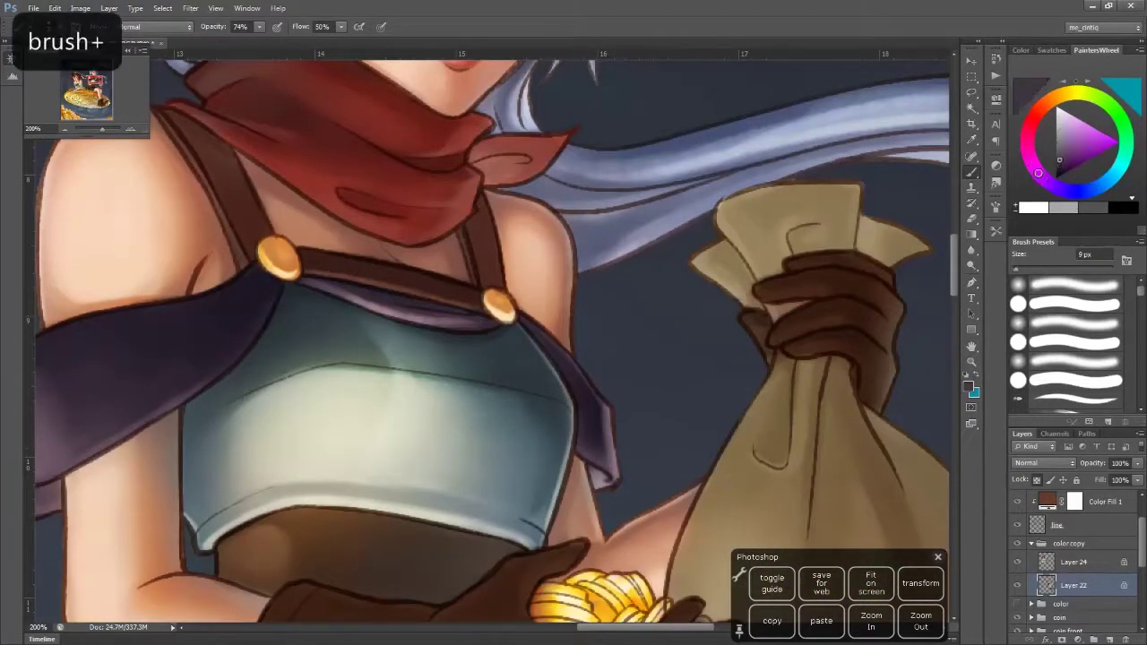
Blend the brown glove's cuff and forearm with sampled browns, using a soft 35 px and a 6 px brush
mouse_move(482, 552)
left_mouse_down()
mouse_move(514, 455)
mouse_move(522, 249)
left_mouse_up()
left_click(513, 456, "alt")
right_click(525, 439)
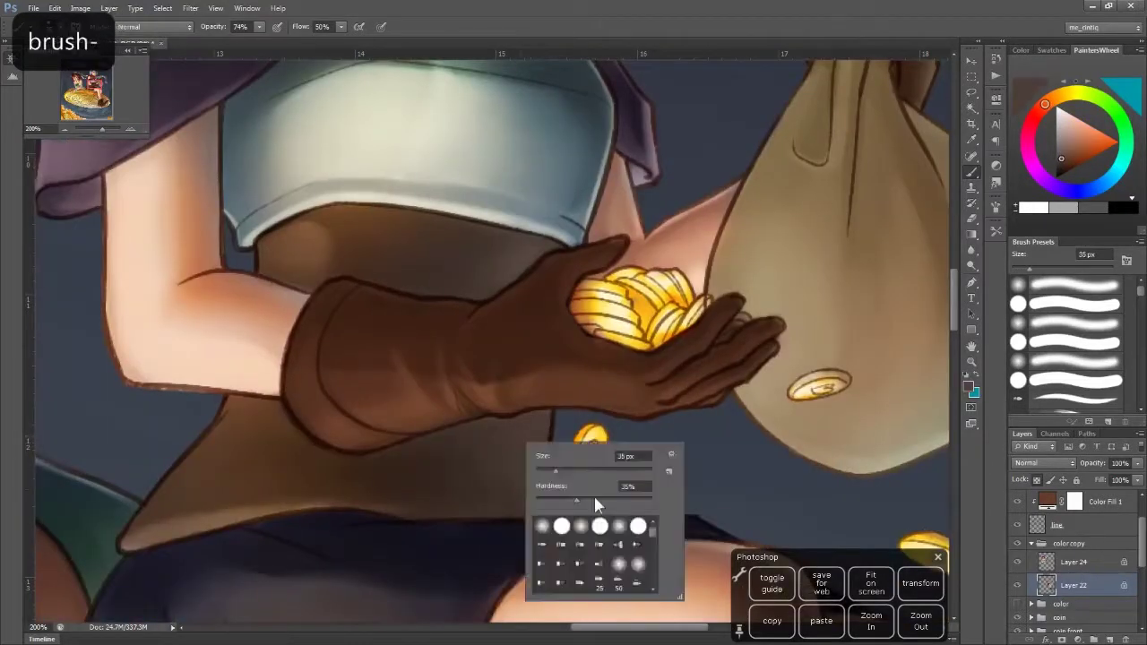
key("Escape")
key("bracketright")
key("bracketright")
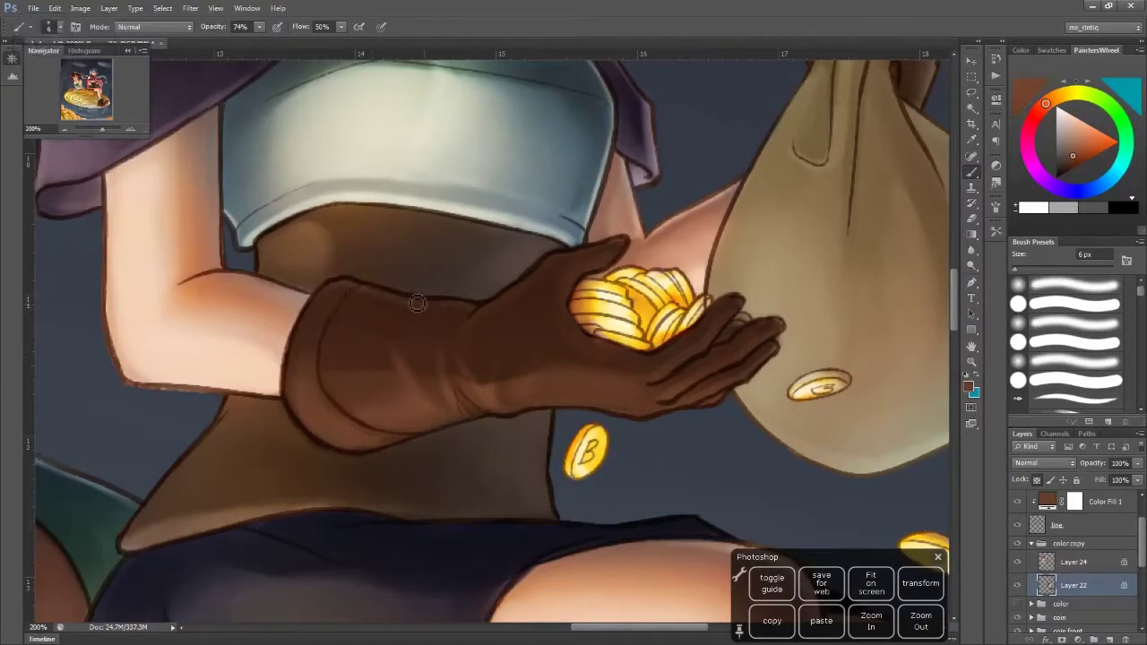
Smooth the wrist folds and palm of the glove with sampled browns and a 7 to 9 px brush
left_click(413, 323, "alt")
left_click(463, 419, "alt")
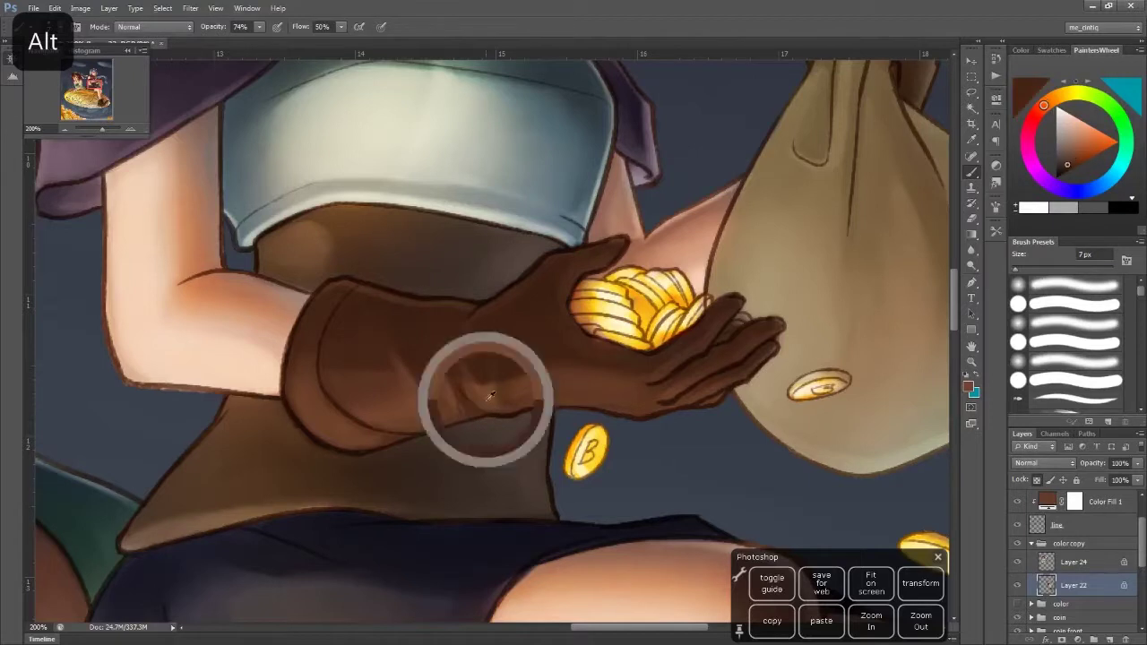
key("alt+bracketright")
key("bracketright")
left_click_drag(551, 378, 492, 392)
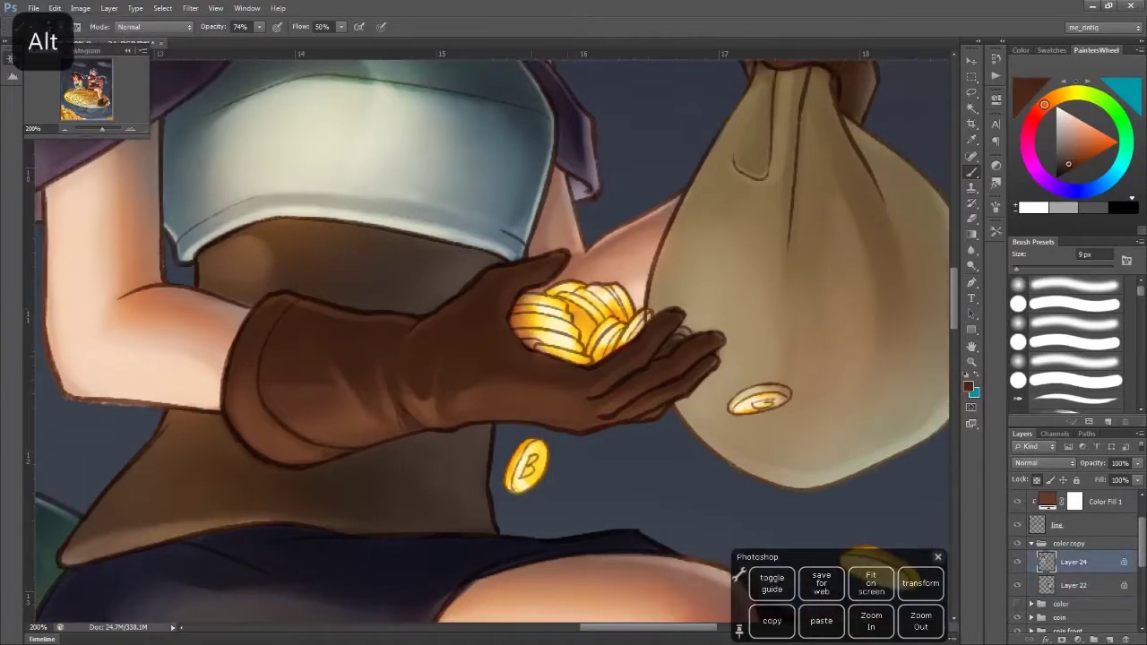
left_click_drag(502, 342, 433, 384)
key("ctrl+z")
key("alt+bracketleft")
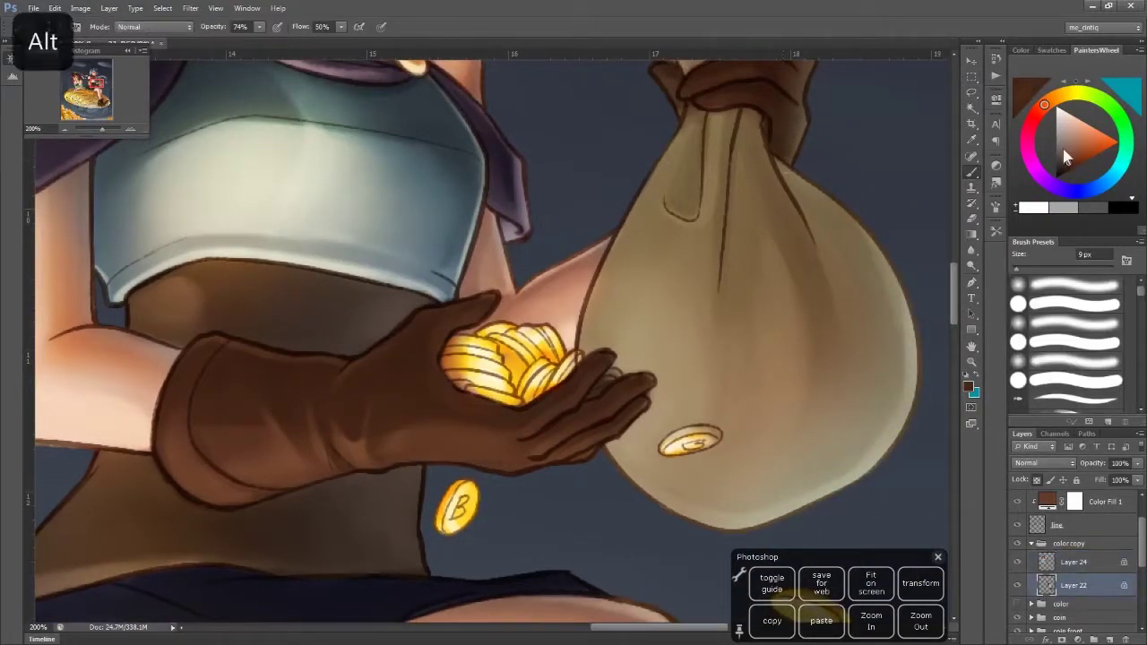
key("ctrl+z")
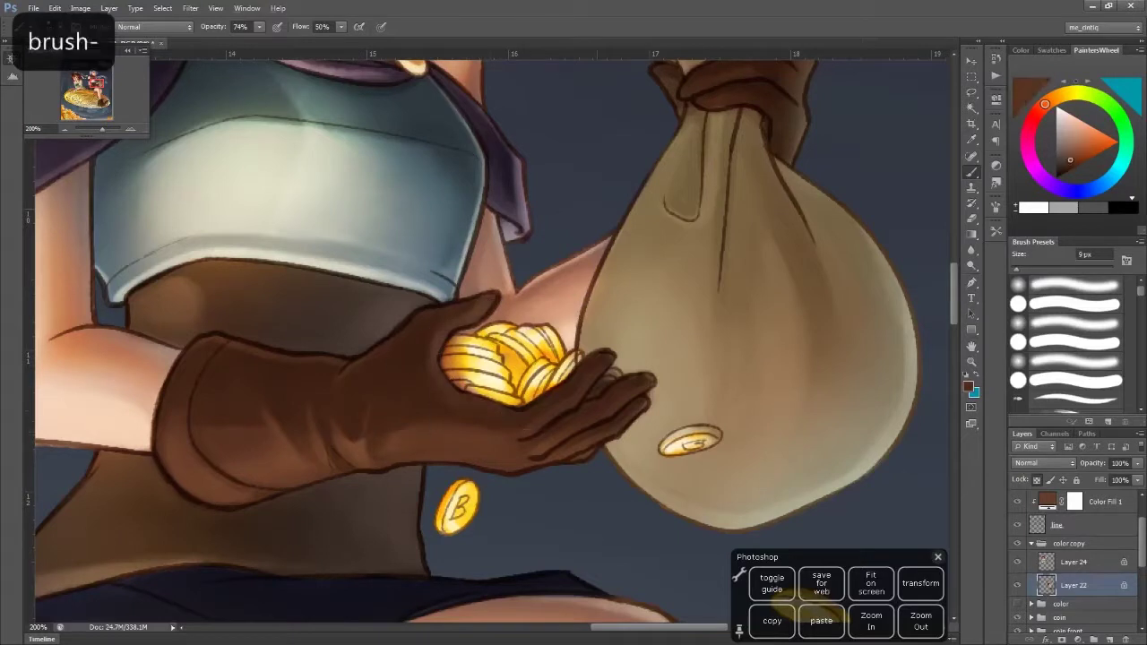
Color the coins behind the gloved fingers and the coin before the bag with orange and yellow, using a 7 to 9 px brush
left_click(605, 372, "alt")
key("bracketleft")
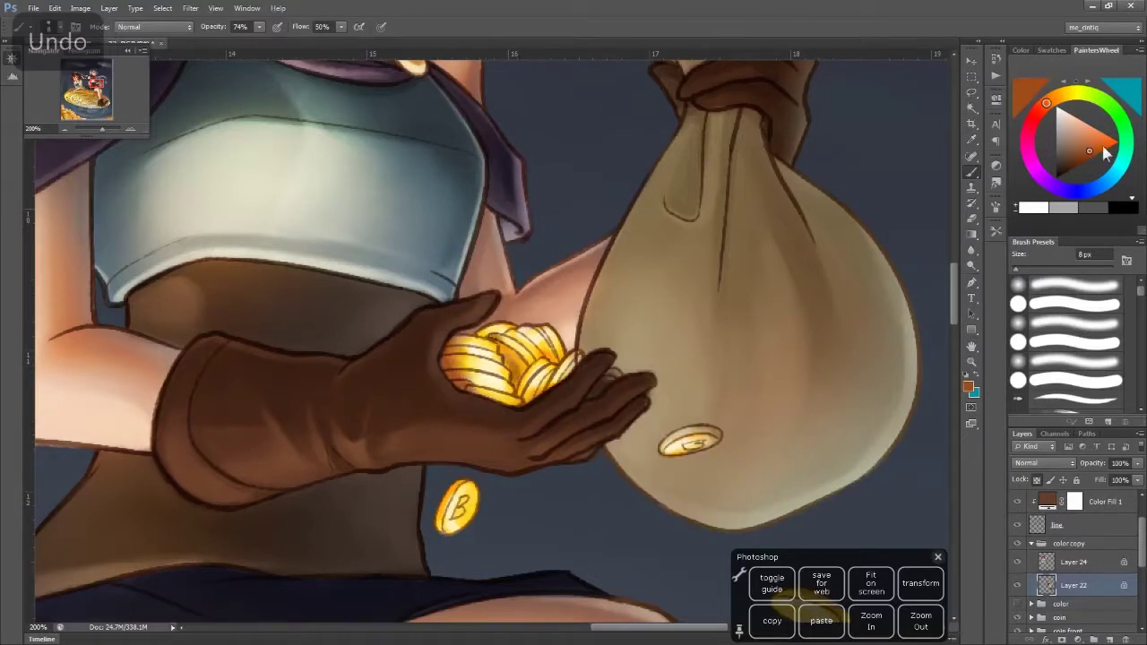
left_click(602, 383, "alt")
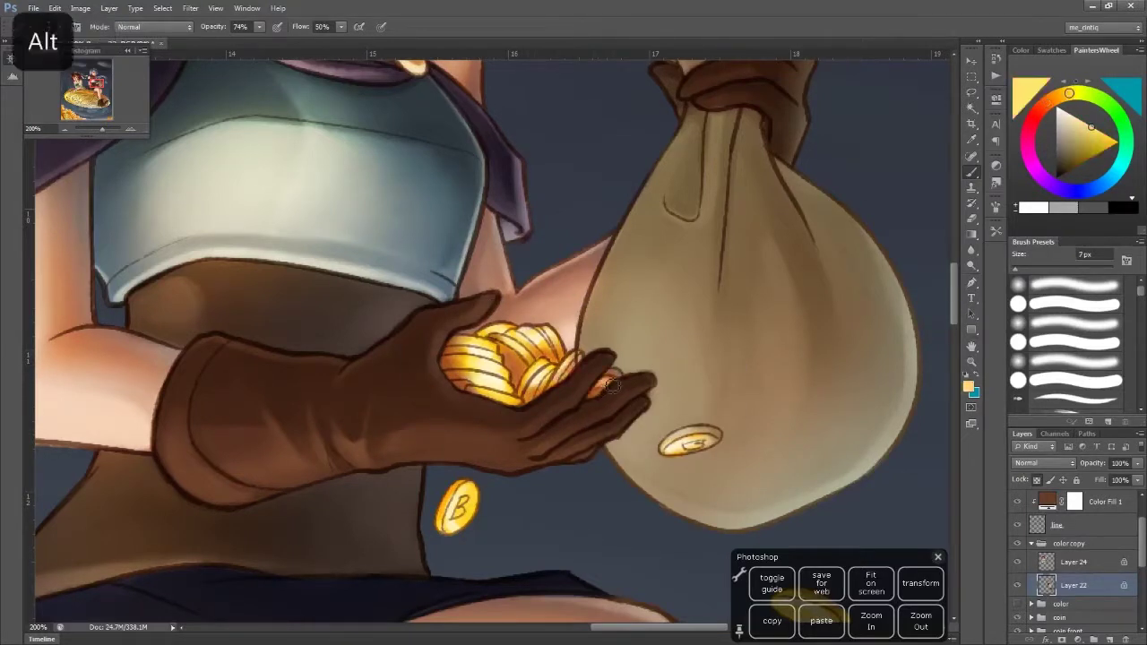
key("bracketleft")
key("bracketleft")
left_click(470, 358, "alt")
key("bracketright")
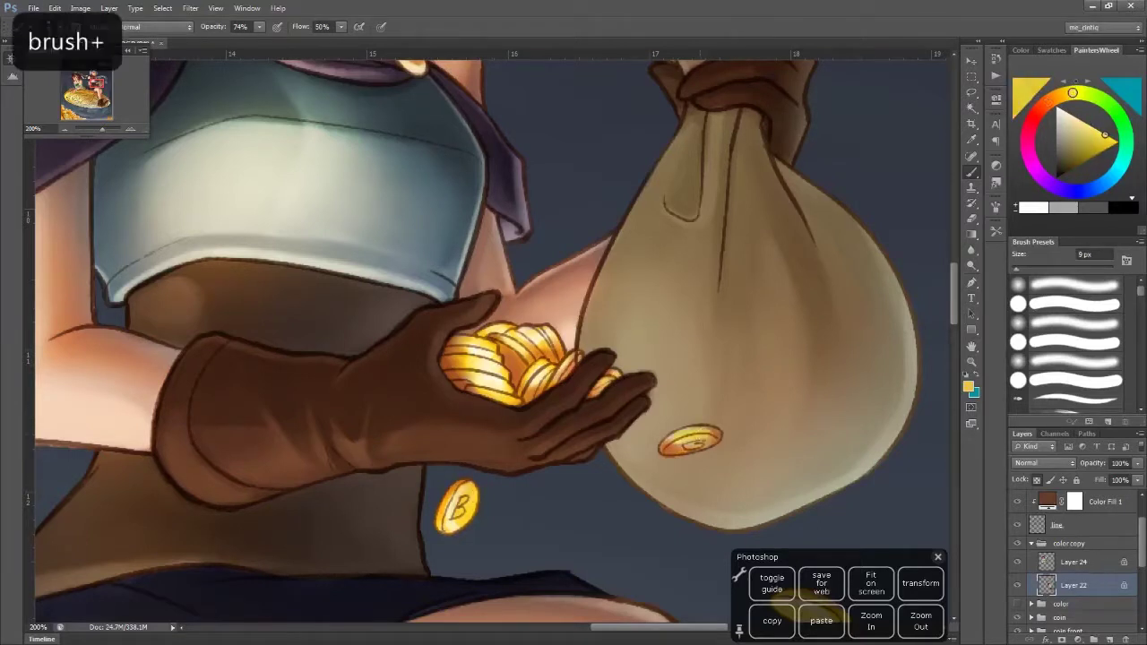
Add highlights to the coins in the palm and the falling coin with sampled light yellows and a 5 to 6 px brush
key("bracketleft")
key("bracketleft")
key("bracketleft")
key("bracketleft")
key("bracketleft")
key("bracketleft")
key("bracketleft")
left_click(561, 324, "alt")
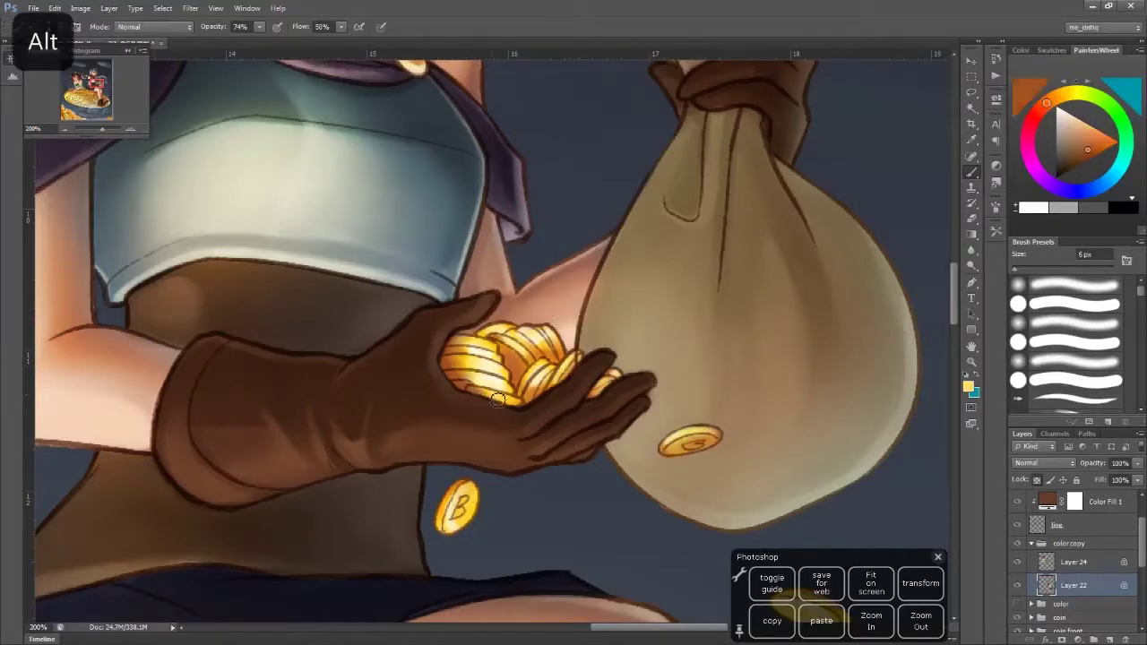
key("bracketleft")
left_click(920, 620)
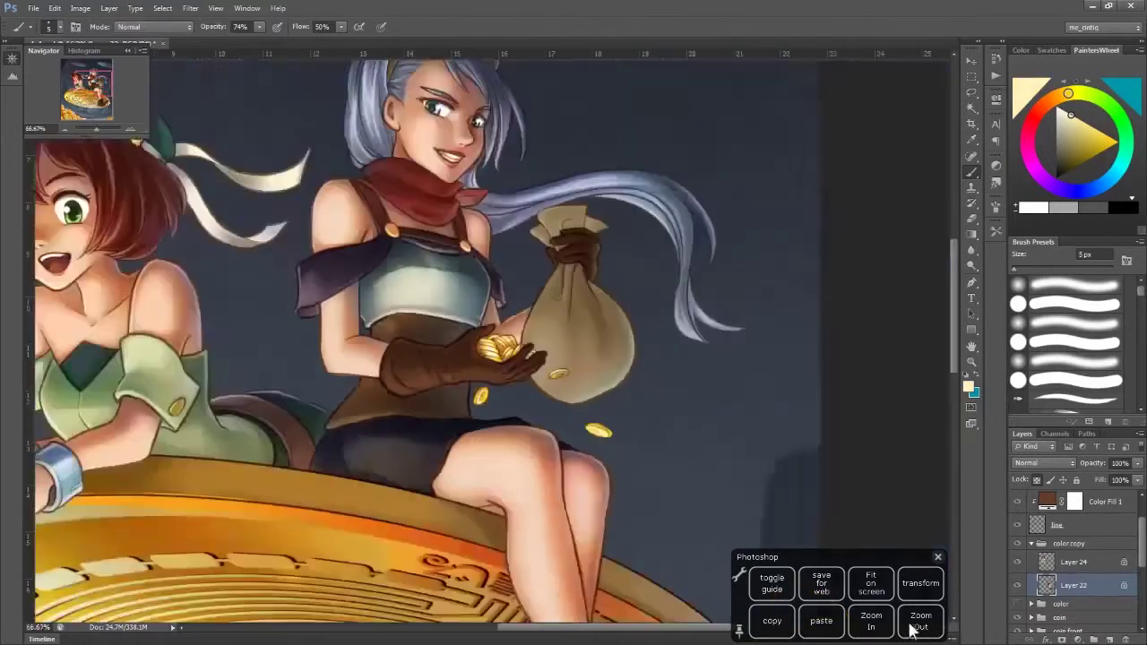
left_click(521, 354, "alt")
Shade the folds at the money bag's neck with sampled browns, using a 10 to 15 px brush
left_click(882, 611)
left_click(496, 324, "alt")
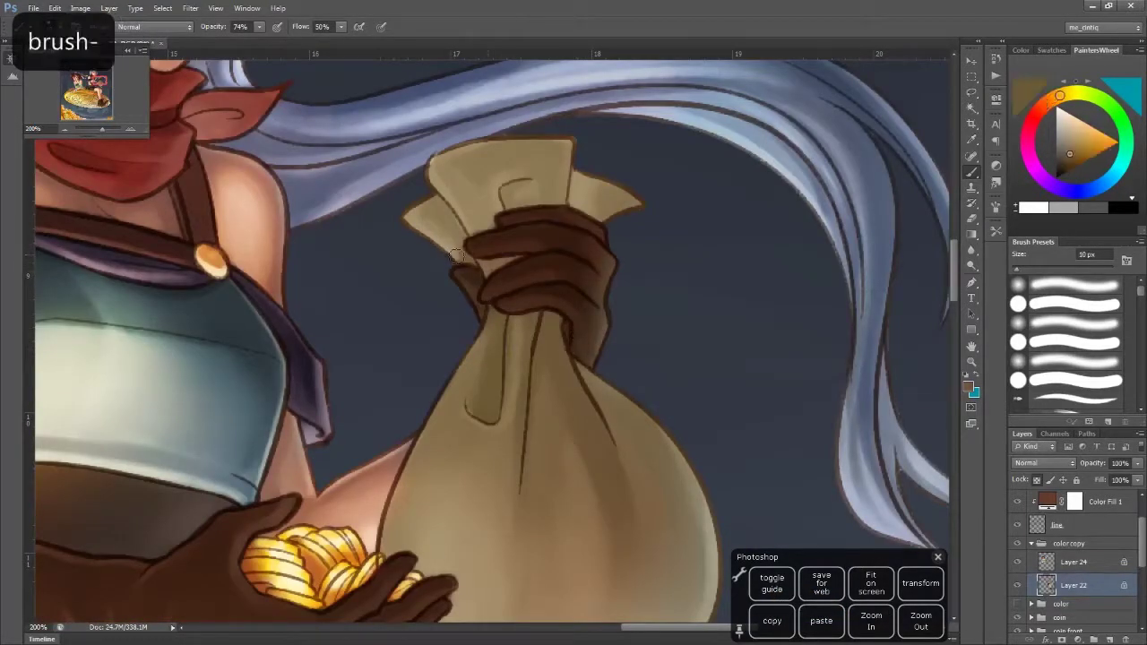
key("bracketright")
key("bracketright")
key("bracketright")
left_click(555, 325, "alt")
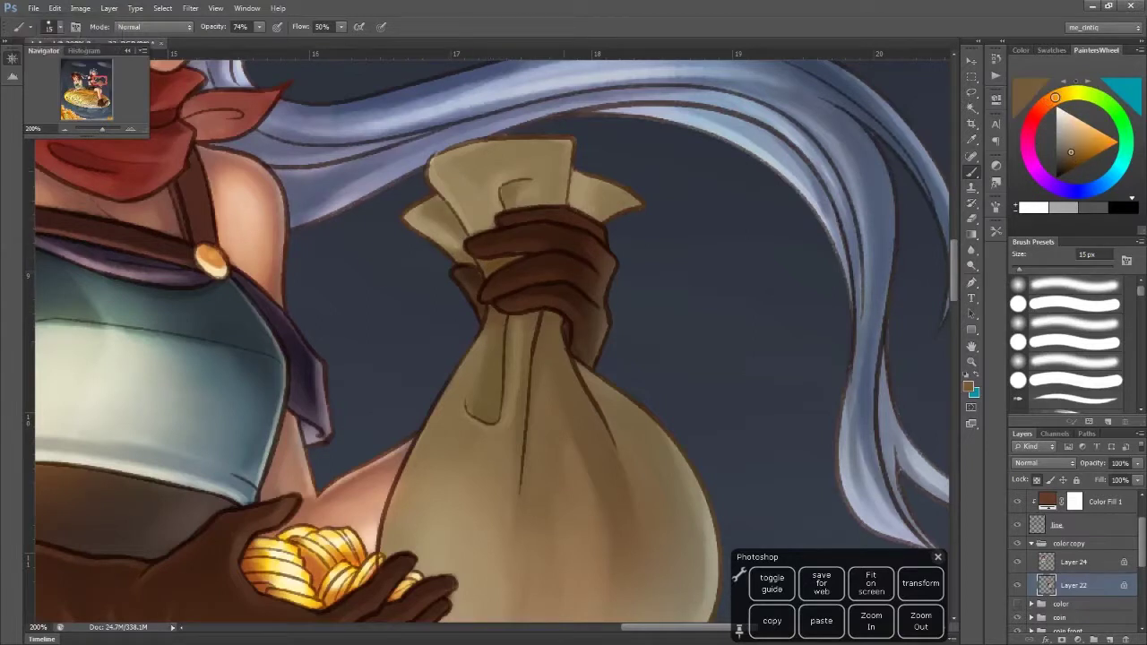
key("ctrl+z")
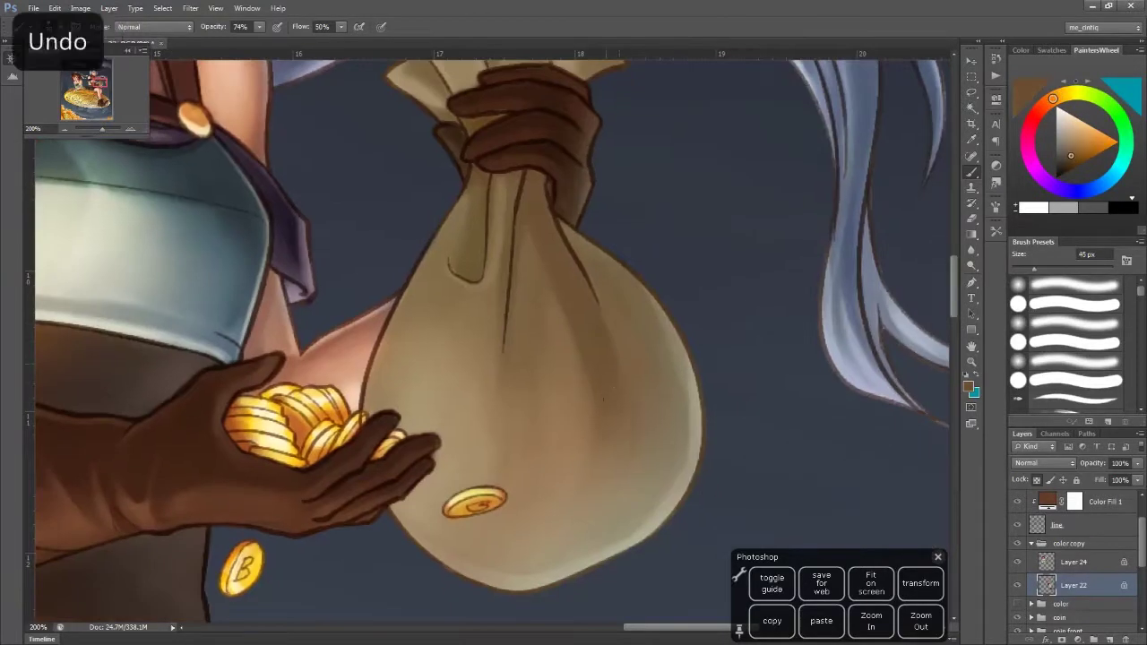
Blend sampled browns and light tan over the money bag's body with a 20 to 45 px brush
key("bracketright")
key("bracketleft")
key("bracketright")
key("bracketright")
key("bracketright")
key("bracketright")
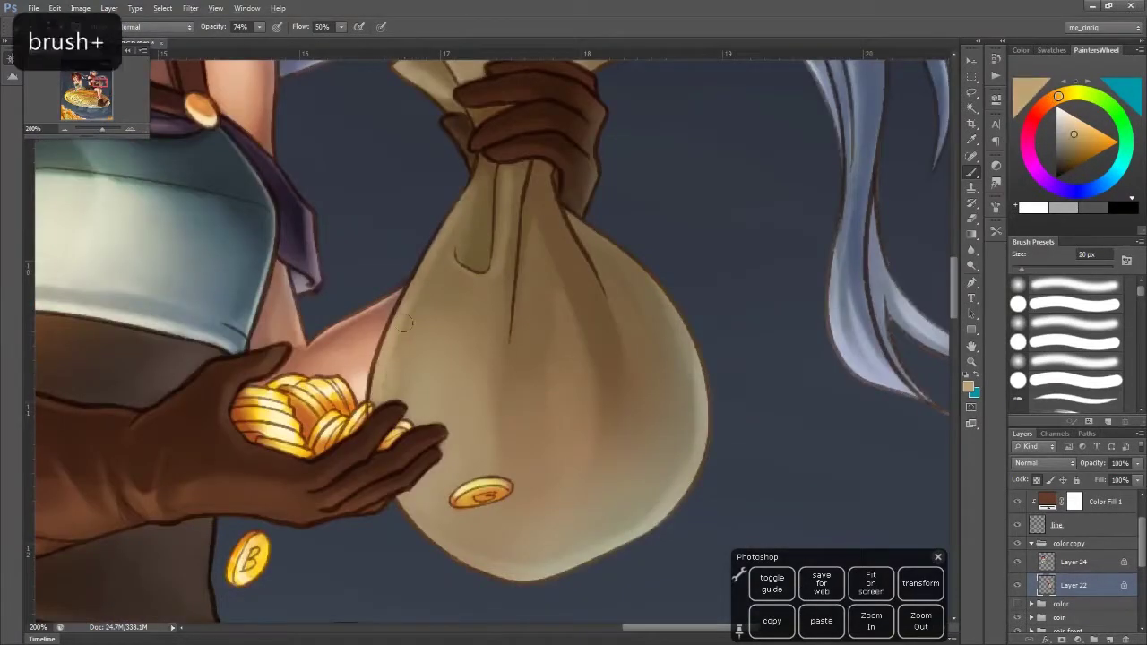
Retouch the dark skirt and its edge against the thigh with sampled colors, using a 9 to 15 px brush at 62% opacity
left_click(921, 620)
left_click(516, 436, "alt")
scroll(517, 436, "up", 1)
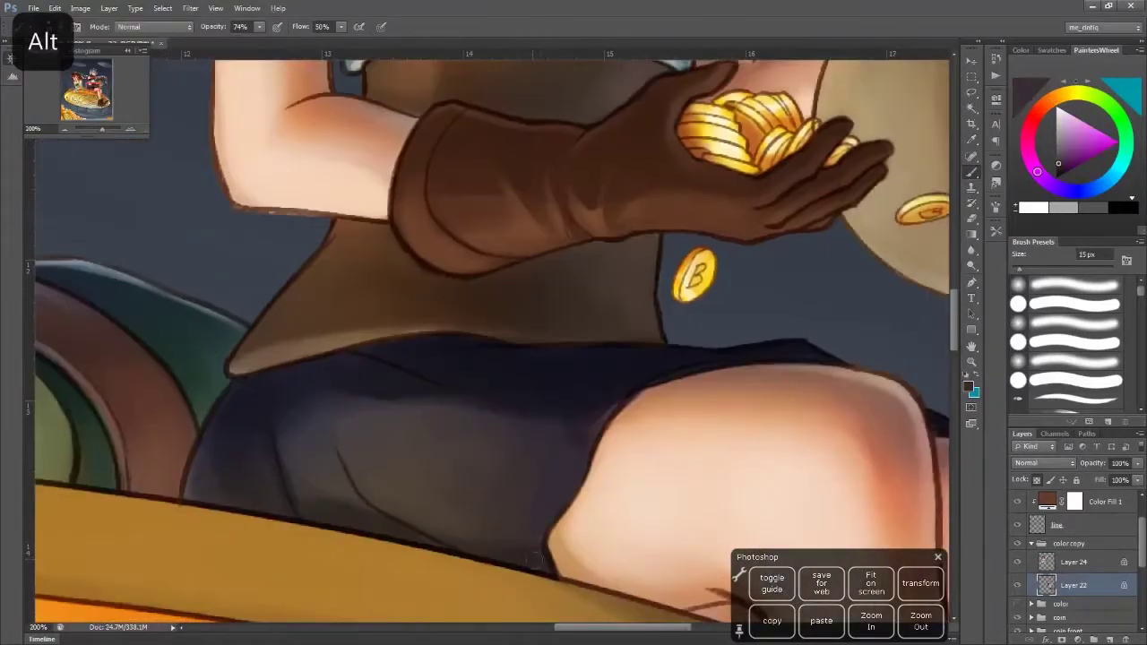
key("bracketleft")
key("bracketleft")
key("bracketleft")
key("bracketright")
key("6")
key("2")
left_click(508, 351, "alt")
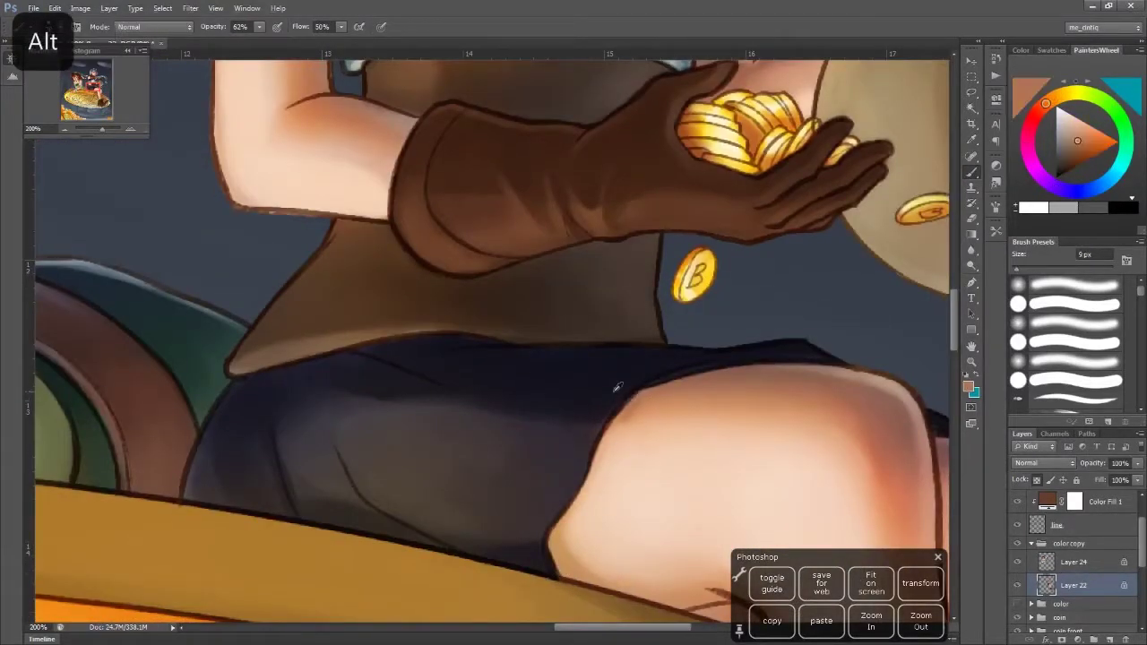
Soften the shading across the skirt with a sampled dark tone and a 30 px brush
key("bracketleft")
key("bracketleft")
left_click(448, 417, "alt")
key("bracketright")
key("bracketright")
key("bracketright")
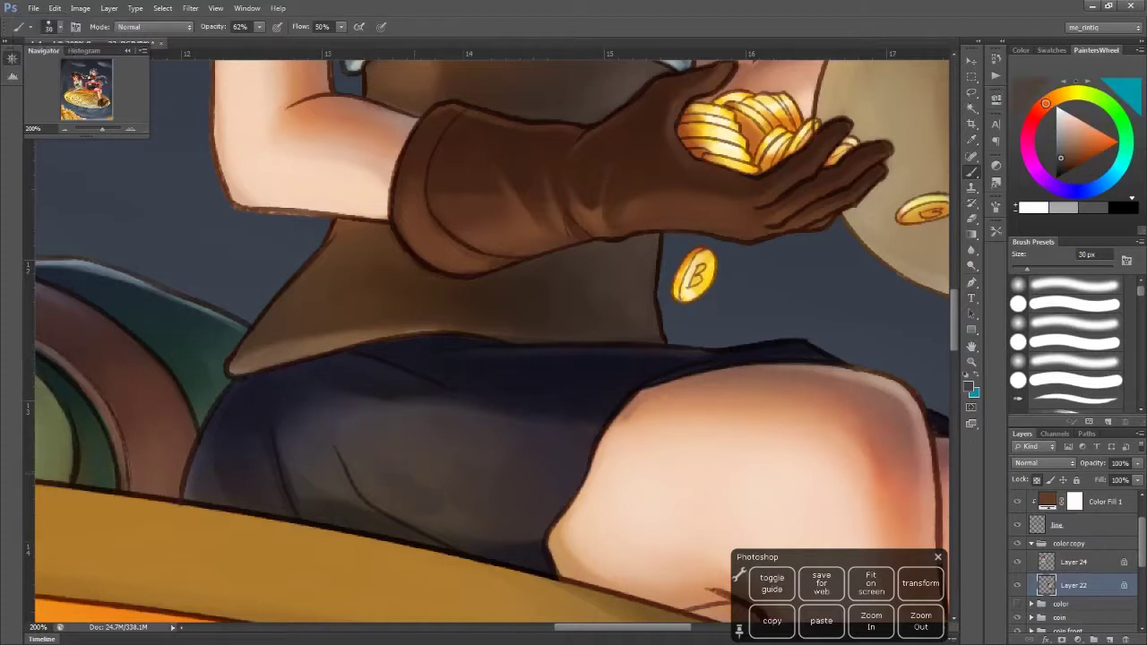
Define the skirt's folds and lower edge with sampled dark tones, using an 8 to 20 px brush
left_click(196, 478, "alt")
key("bracketleft")
key("bracketleft")
key("bracketleft")
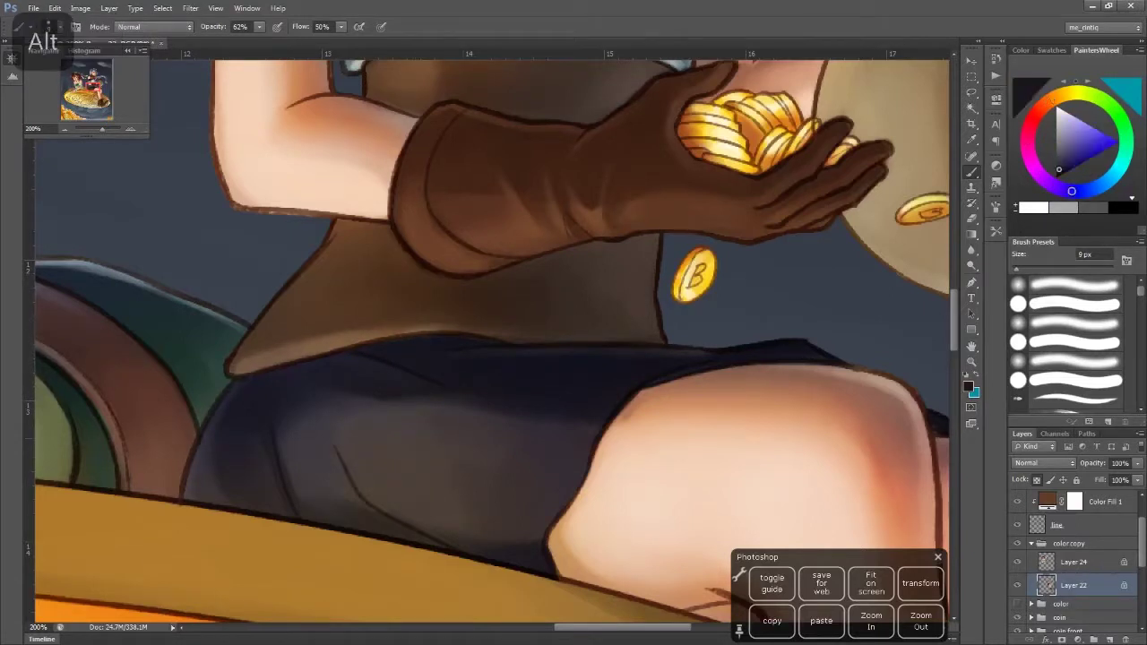
key("bracketright")
left_click(316, 484, "alt")
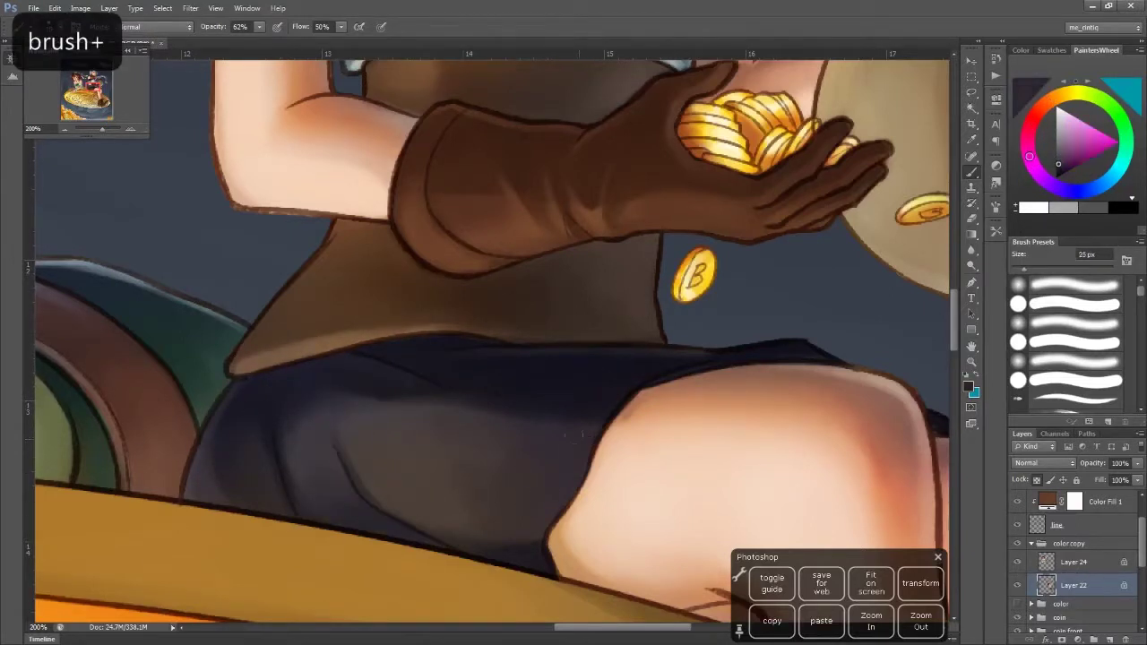
key("bracketleft")
key("bracketleft")
key("bracketleft")
Touch up the skin of the knee and thigh with sampled skin tones, using a 10 to 15 px brush
mouse_move(573, 434)
left_mouse_down()
mouse_move(489, 470)
mouse_move(275, 459)
left_mouse_up()
left_click(670, 455, "alt")
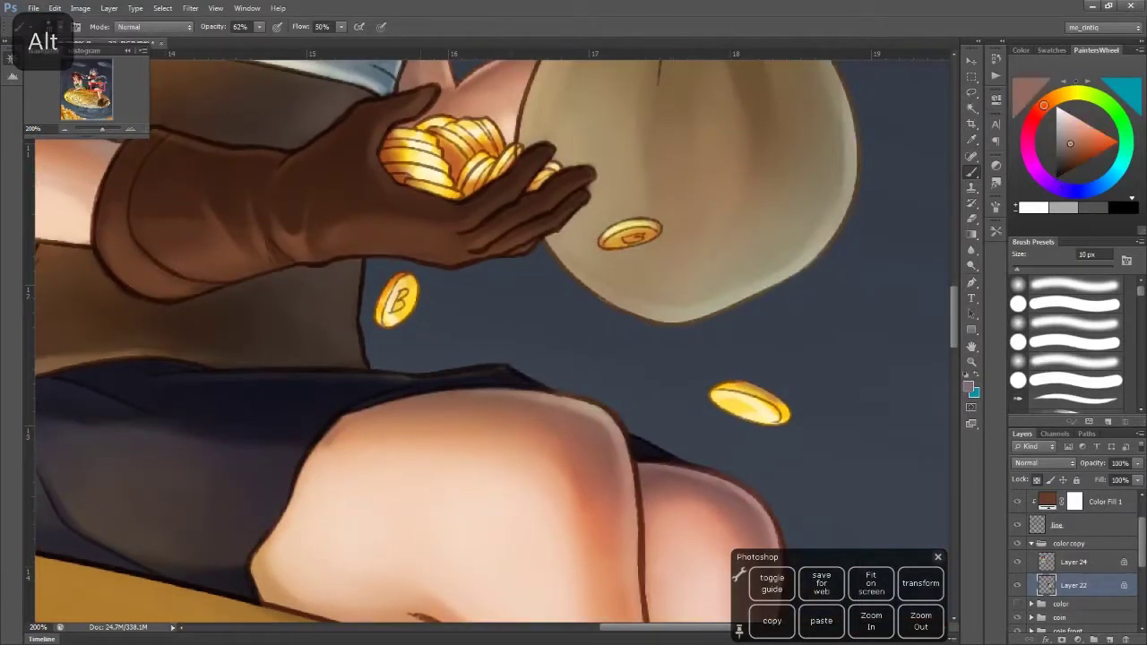
left_click(301, 506, "alt")
key("bracketright")
key("bracketright")
key("bracketright")
Smooth the skin of the front thigh with a light skin tone and a 50 px brush
scroll(397, 308, "up", 5)
scroll(397, 308, "left", 3)
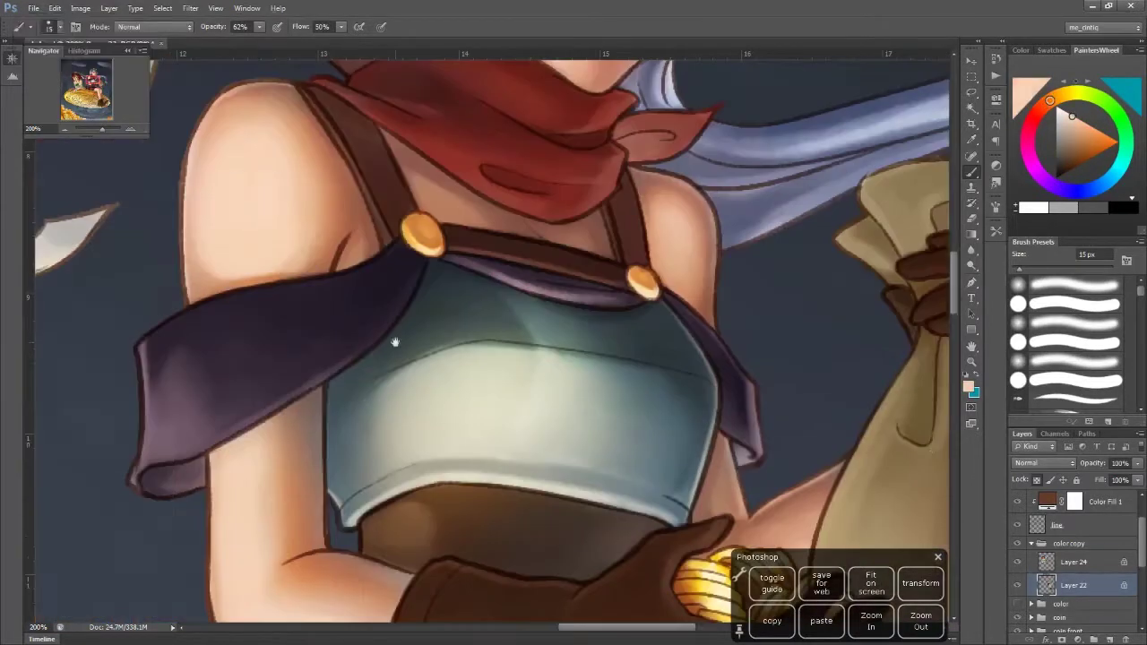
key("bracketright")
key("bracketright")
key("bracketright")
key("bracketright")
key("bracketright")
key("bracketright")
key("bracketright")
key("bracketright")
scroll(501, 248, "down", 5)
key("bracketleft")
scroll(374, 541, "down", 3)
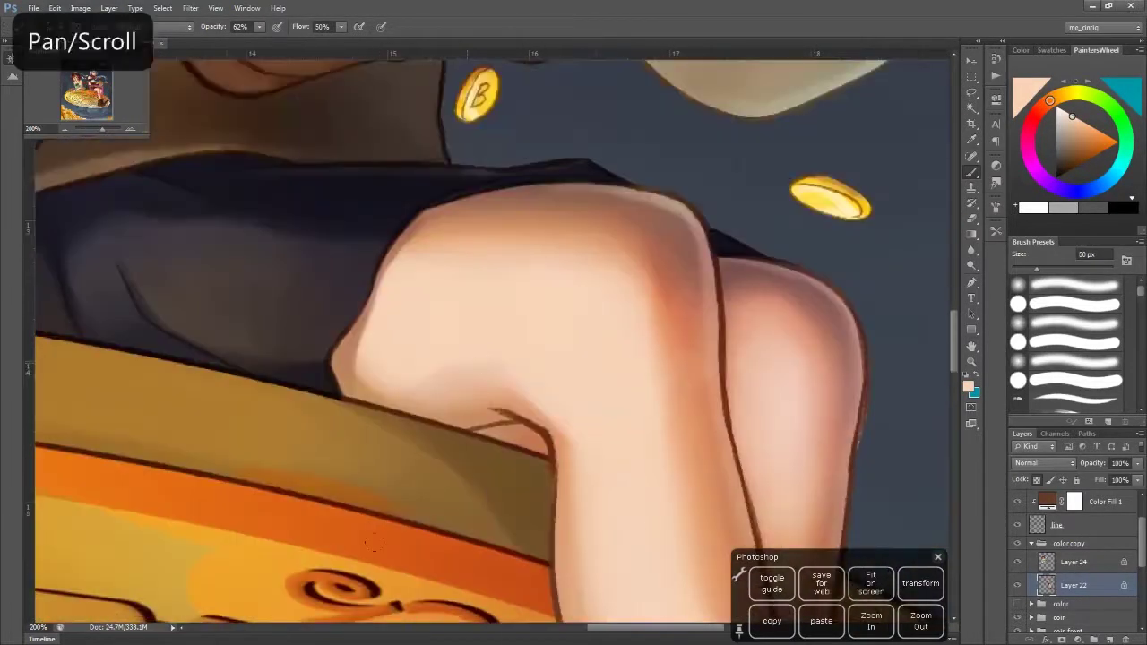
Shade the thigh's underside and the crease behind the knee with sampled skin tones, using a 25 to 30 px brush
left_click(510, 436, "alt")
left_click(413, 391, "alt")
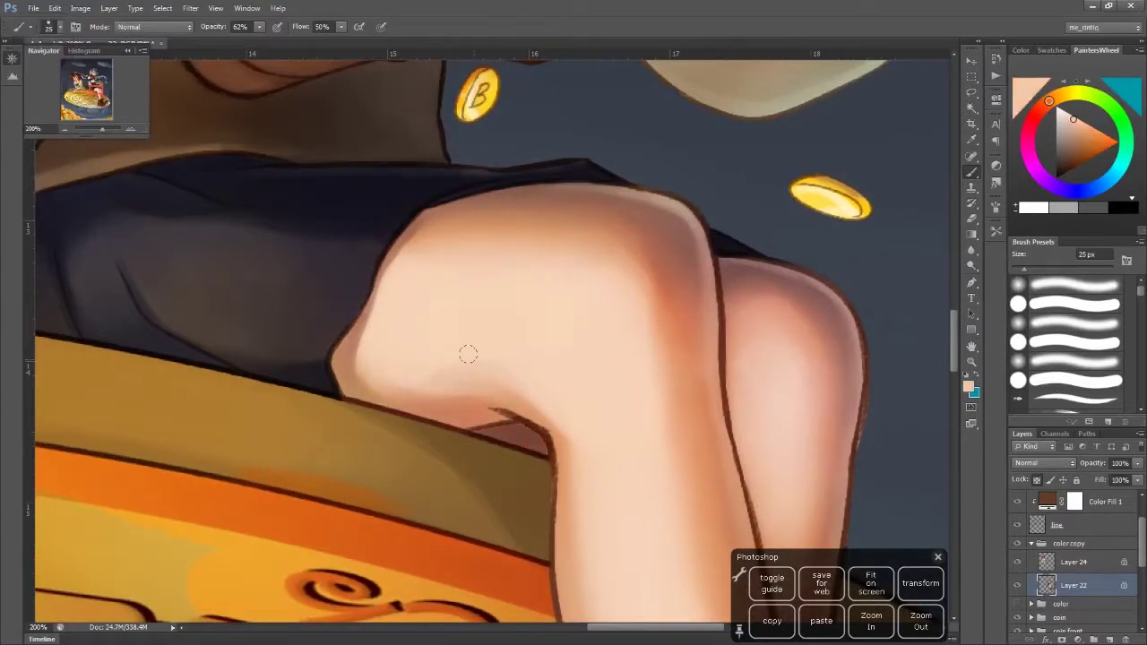
left_click(556, 374, "alt")
key("bracketleft")
scroll(486, 476, "right", 3)
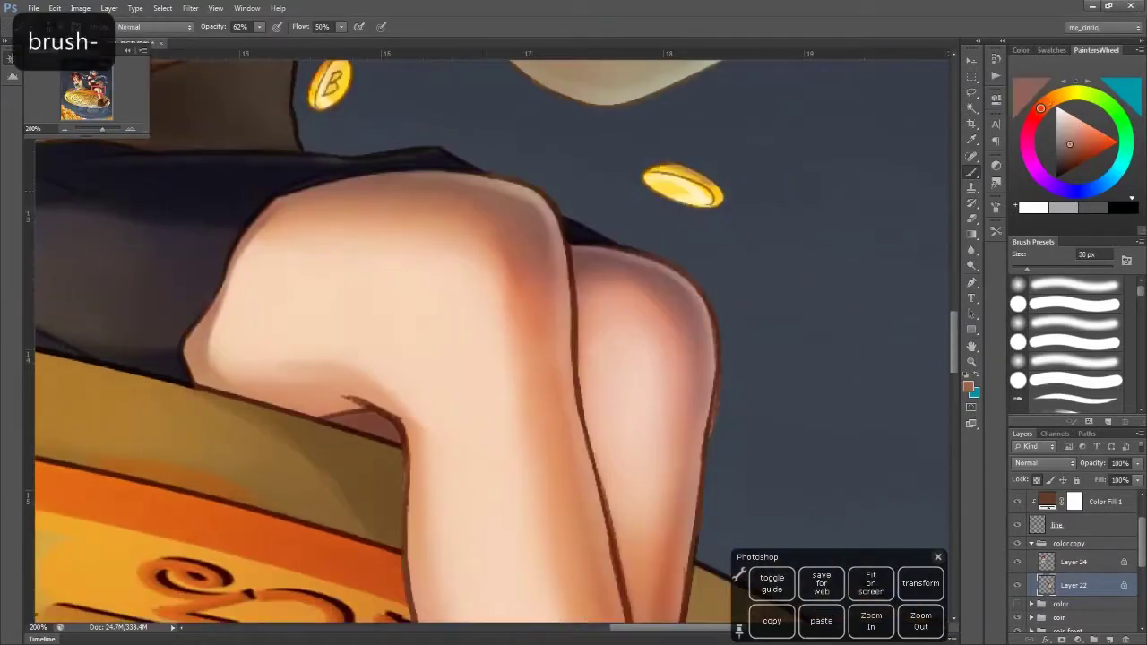
Blend a light skin tone down the front lower leg with a soft 80 px brush
scroll(487, 476, "down", 2)
key("bracketright")
key("bracketright")
key("bracketright")
key("bracketright")
key("bracketright")
key("bracketright")
key("bracketright")
key("bracketright")
key("bracketright")
left_click(488, 430, "alt")
scroll(472, 369, "right", 2)
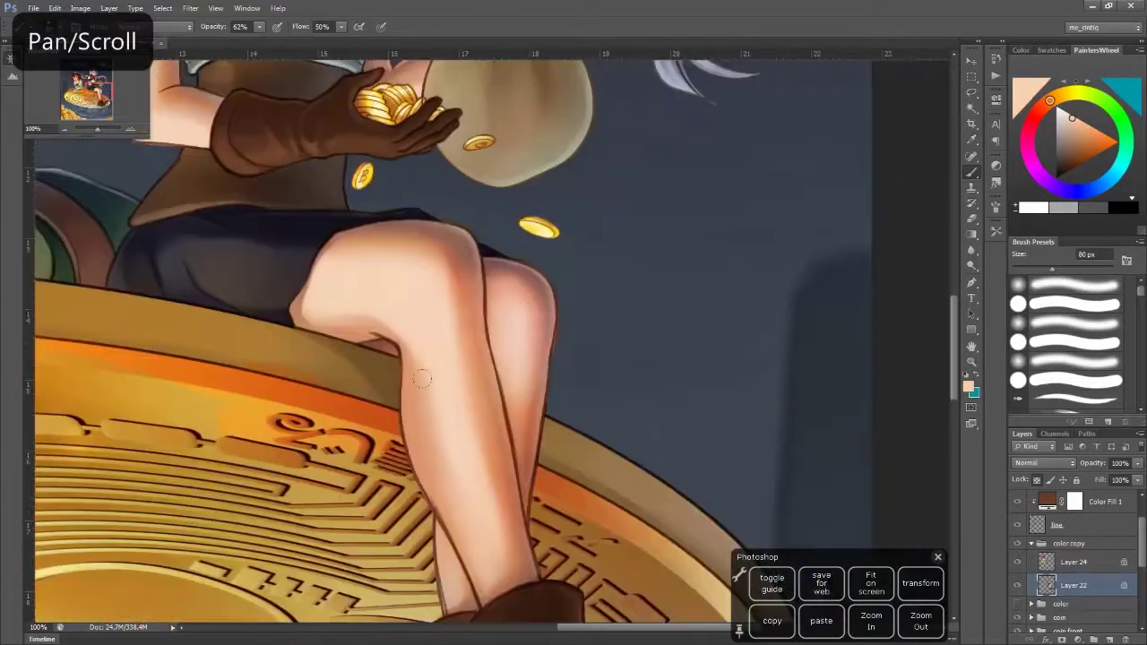
Shade the edges of the shins down to the boots with sampled orange-brown skin tones and a 30 px brush
key("bracketleft")
left_click(472, 369, "alt")
key("bracketleft")
key("bracketleft")
key("bracketleft")
key("bracketleft")
scroll(472, 370, "down", 2)
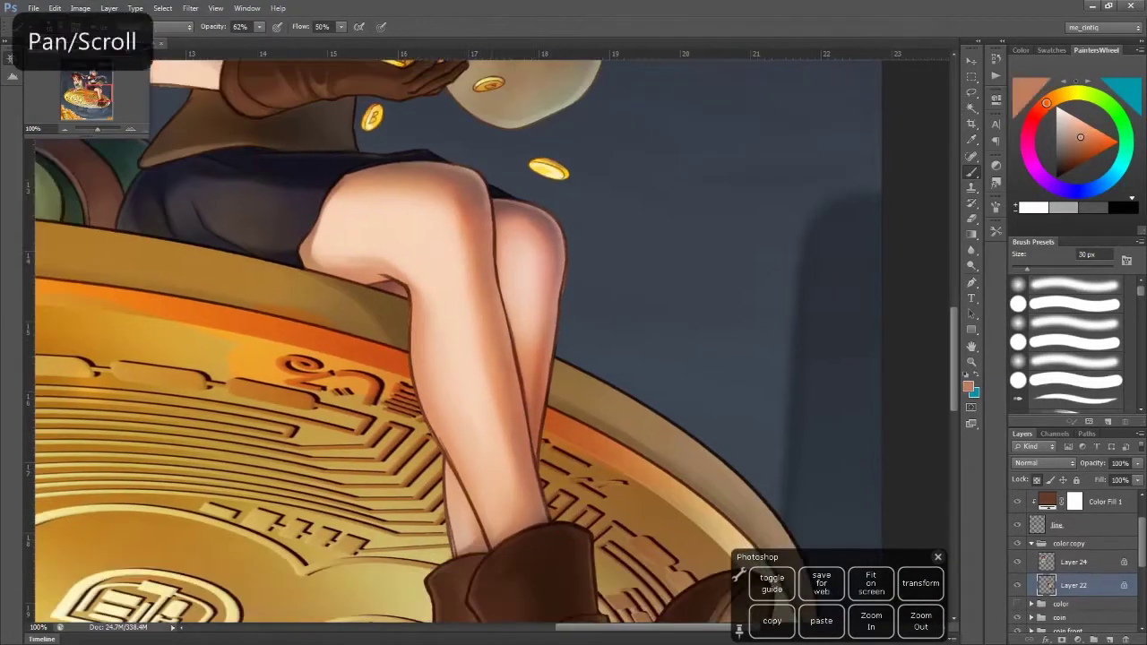
left_click(491, 534, "alt")
key("bracketleft")
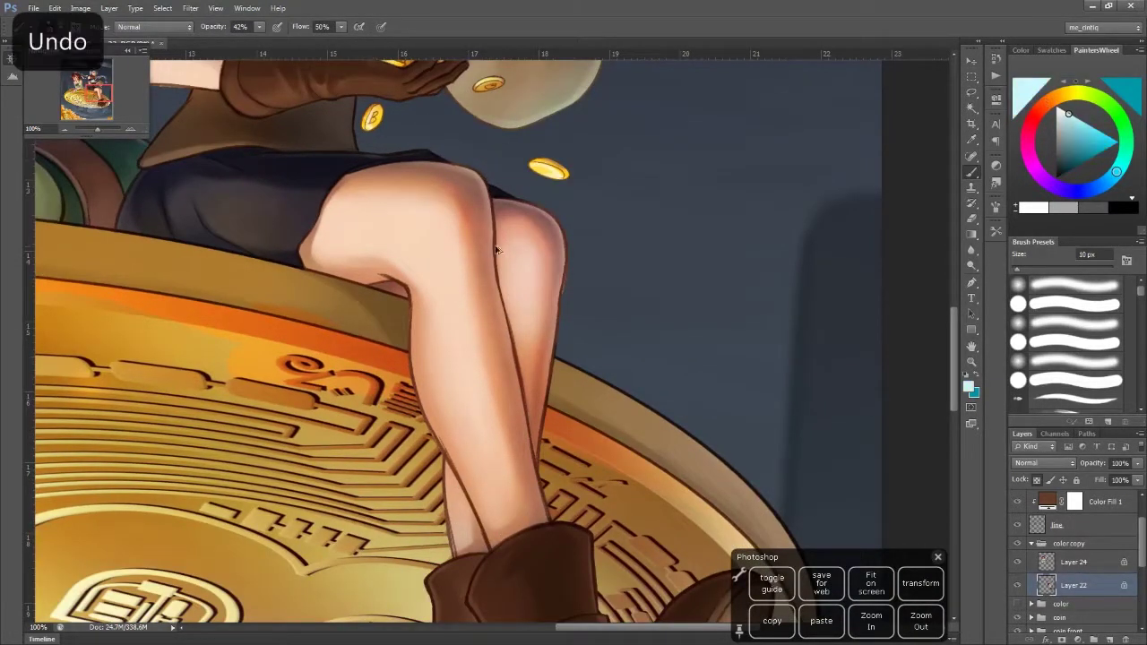
Blend the rear leg's knee and calf with sampled orange skin tones, using a 15 to 25 px brush at 42% opacity
right_click(546, 502)
left_click(508, 251, "alt")
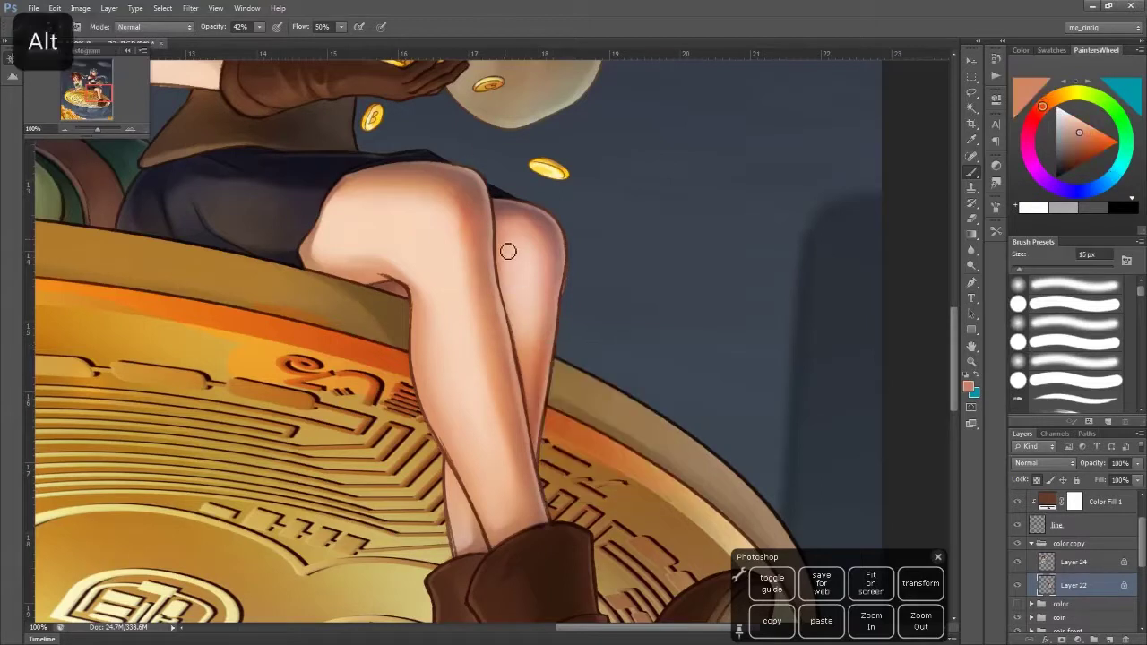
left_click(538, 382, "alt")
key("bracketright")
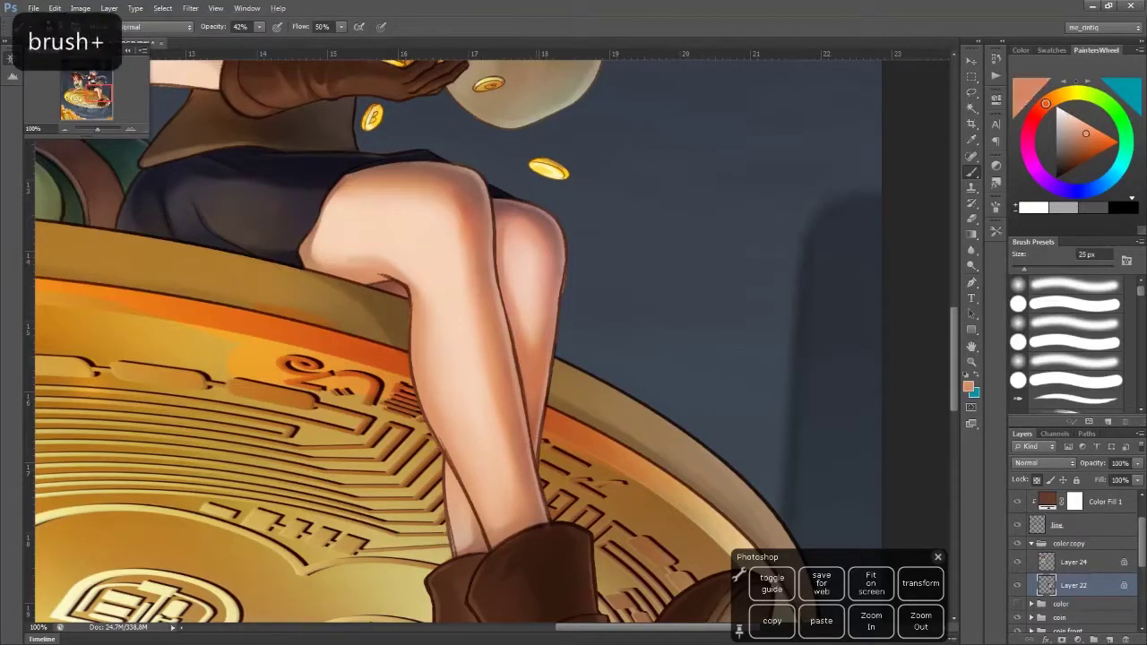
key("bracketright")
left_click(488, 238, "alt")
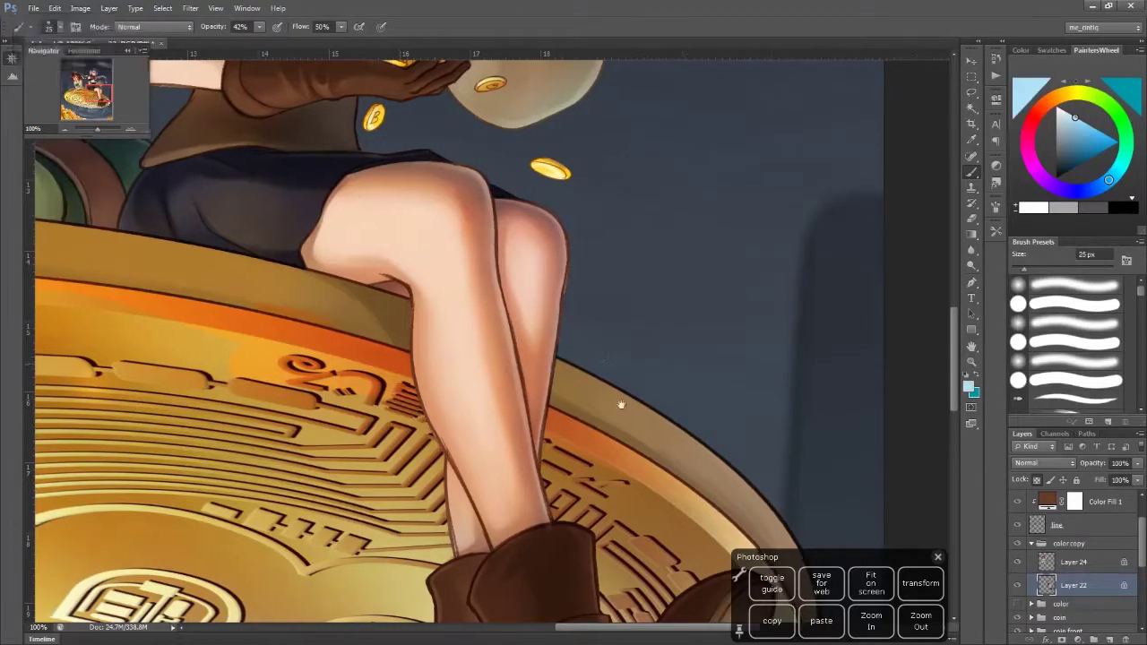
Shade the brown boots' shafts and folds with sampled dark browns, using a 15 px brush at 71% opacity
left_click_drag(621, 402, 648, 250)
right_click(661, 333)
key("7")
key("1")
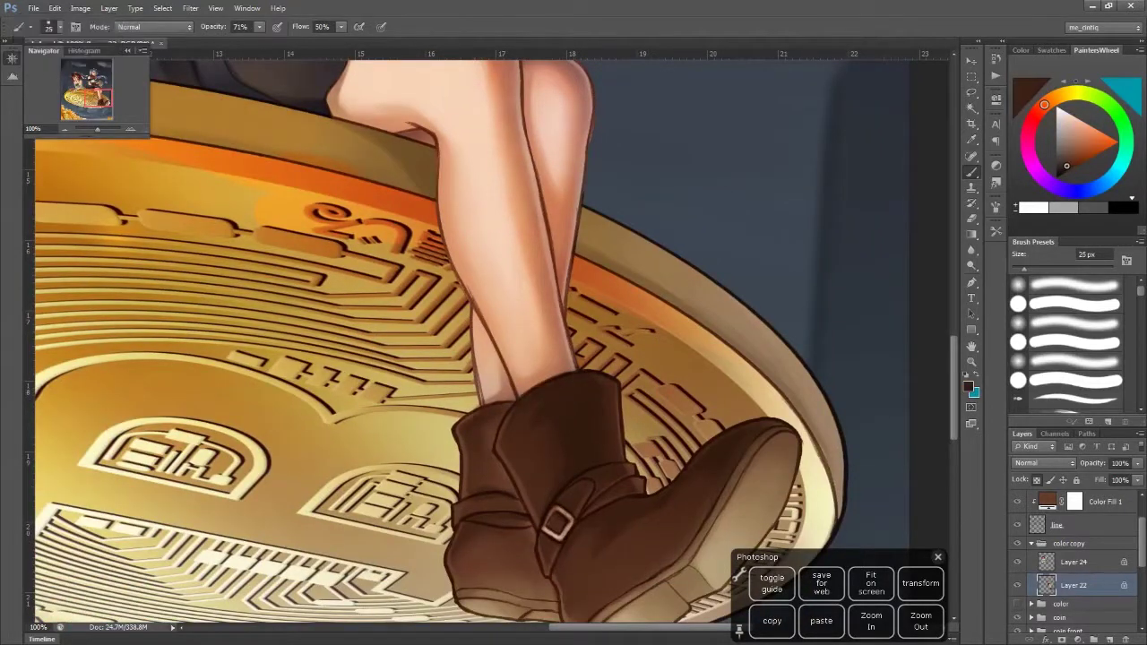
key("bracketleft")
key("bracketleft")
key("bracketleft")
key("bracketleft")
key("bracketright")
left_click(494, 504, "alt")
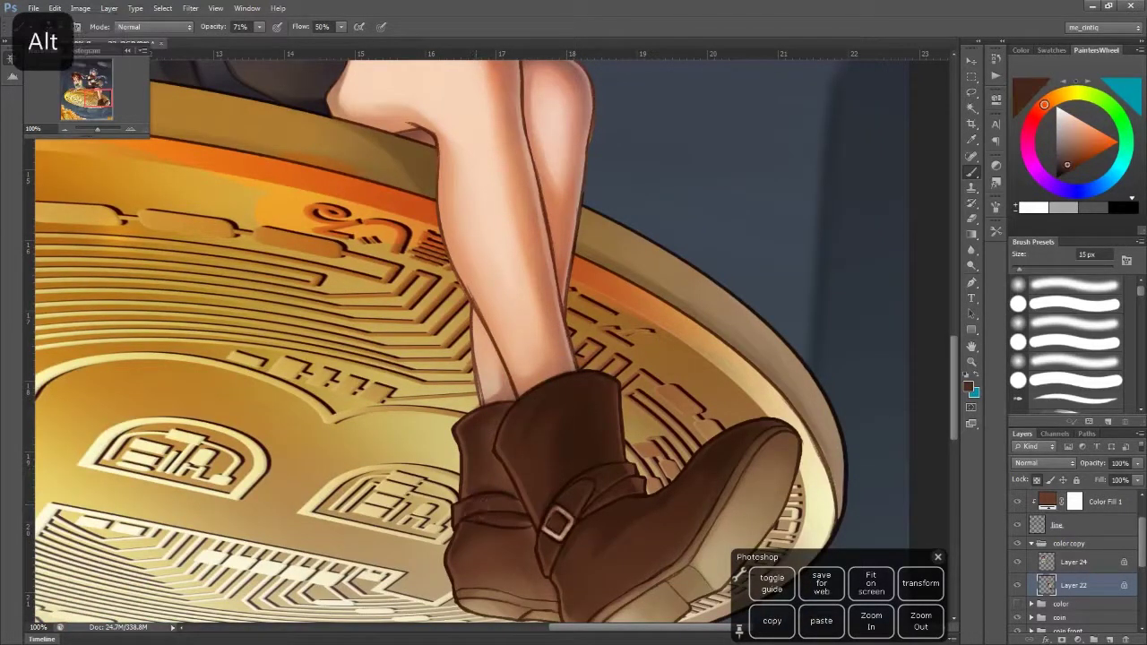
Blend sampled reddish browns over both boots with a large soft brush of up to 70 px
key("ctrl+z")
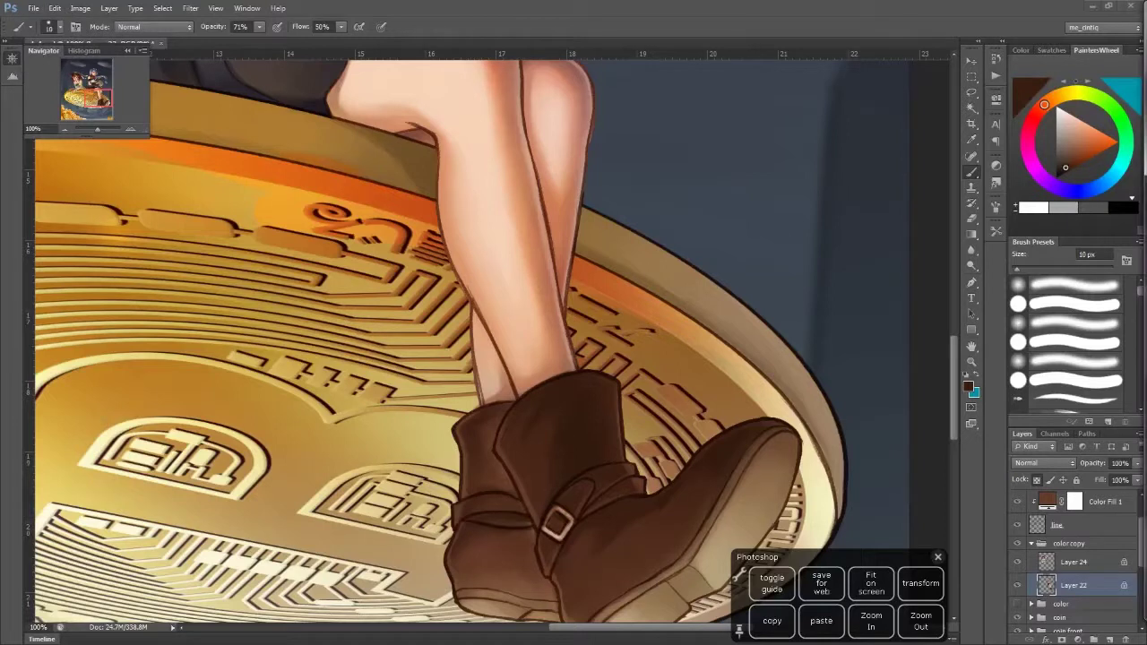
key("bracketright")
key("bracketright")
key("bracketright")
key("bracketright")
key("bracketright")
key("bracketright")
key("bracketright")
left_click(538, 538, "alt")
left_click_drag(529, 537, 527, 439)
key("ctrl+z")
left_click(534, 477, "alt")
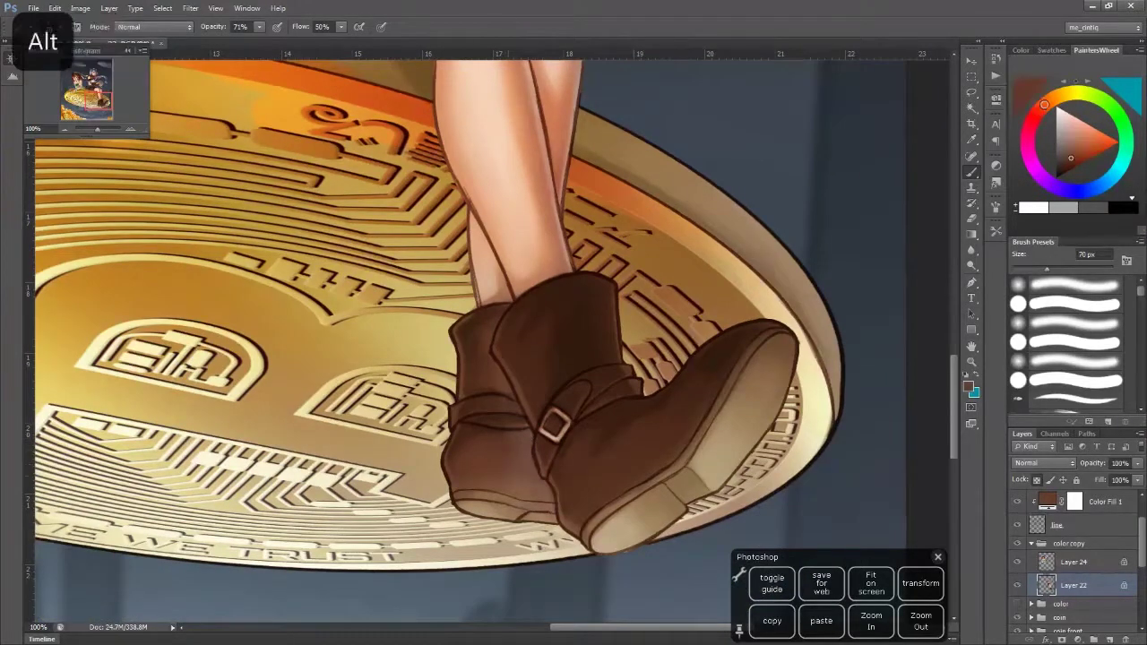
Add an orange-brown highlight along the front boot's flap with a 20 px brush at 46% opacity
key("bracketleft")
key("bracketleft")
key("bracketleft")
key("bracketleft")
key("bracketleft")
key("bracketleft")
key("bracketleft")
key("bracketleft")
left_click(1064, 105)
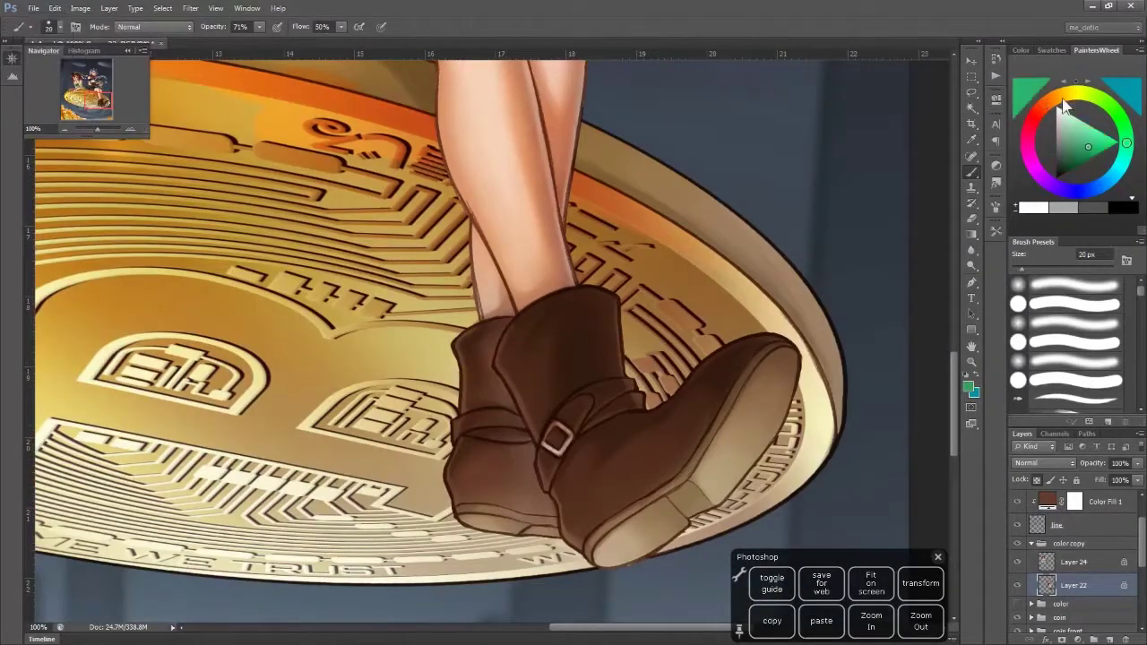
key("ctrl+z")
key("bracketright")
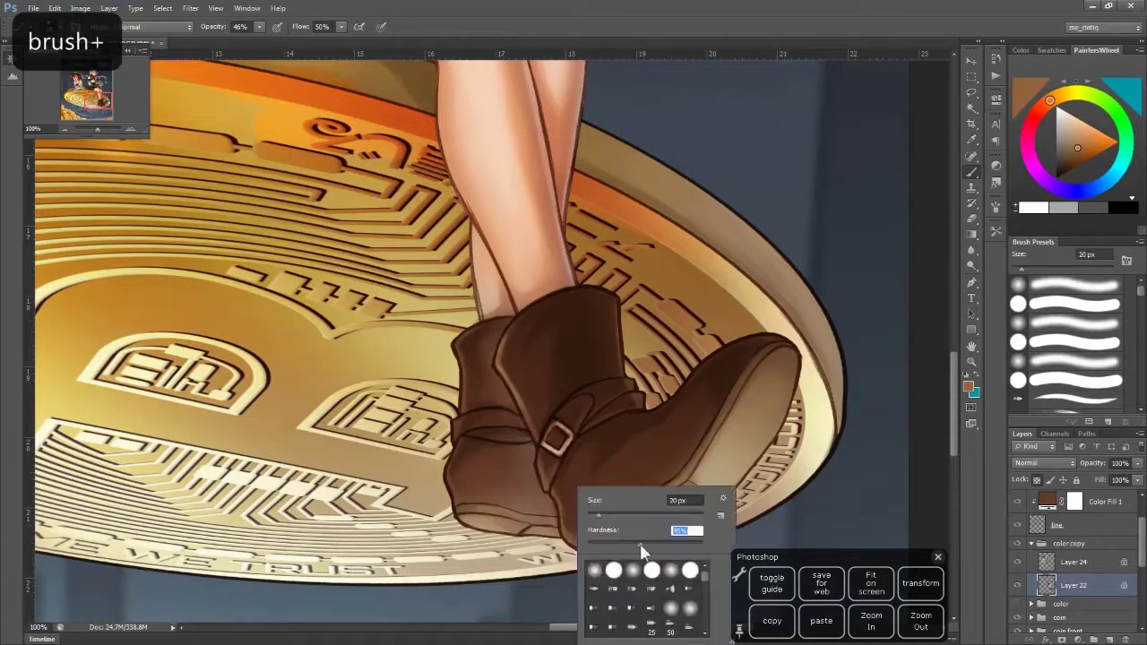
Warm the boots' edges with orange-brown highlights, using a 10 to 15 px brush at 27% hardness
key("bracketright")
left_click(593, 554, "alt")
key("bracketleft")
key("ctrl+z")
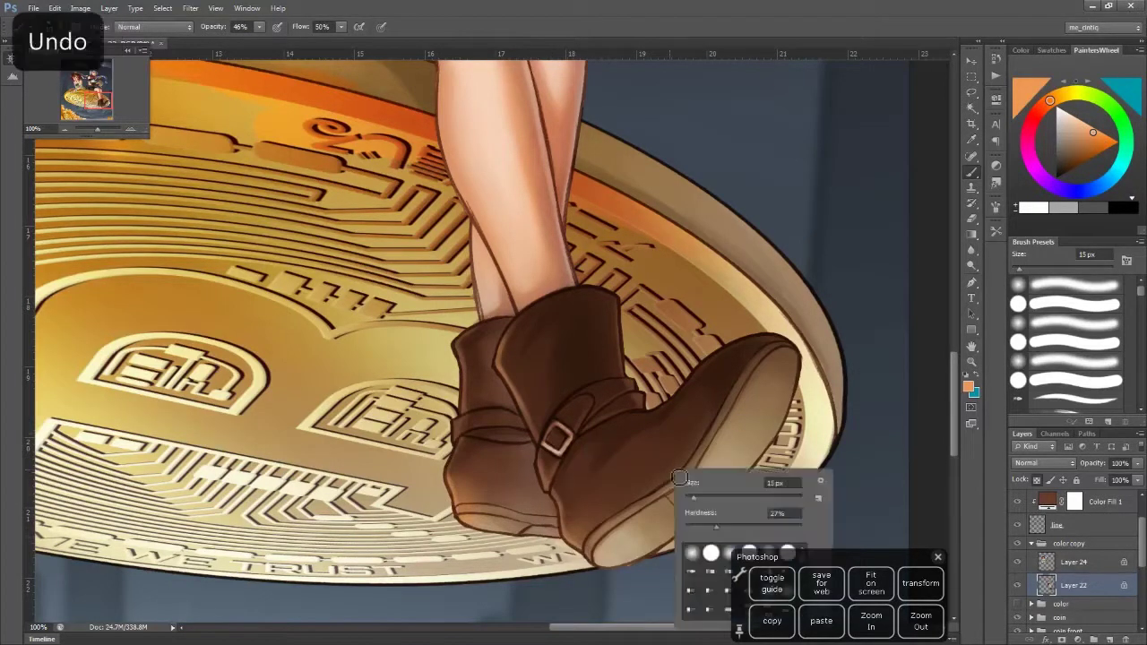
left_click(487, 353, "alt")
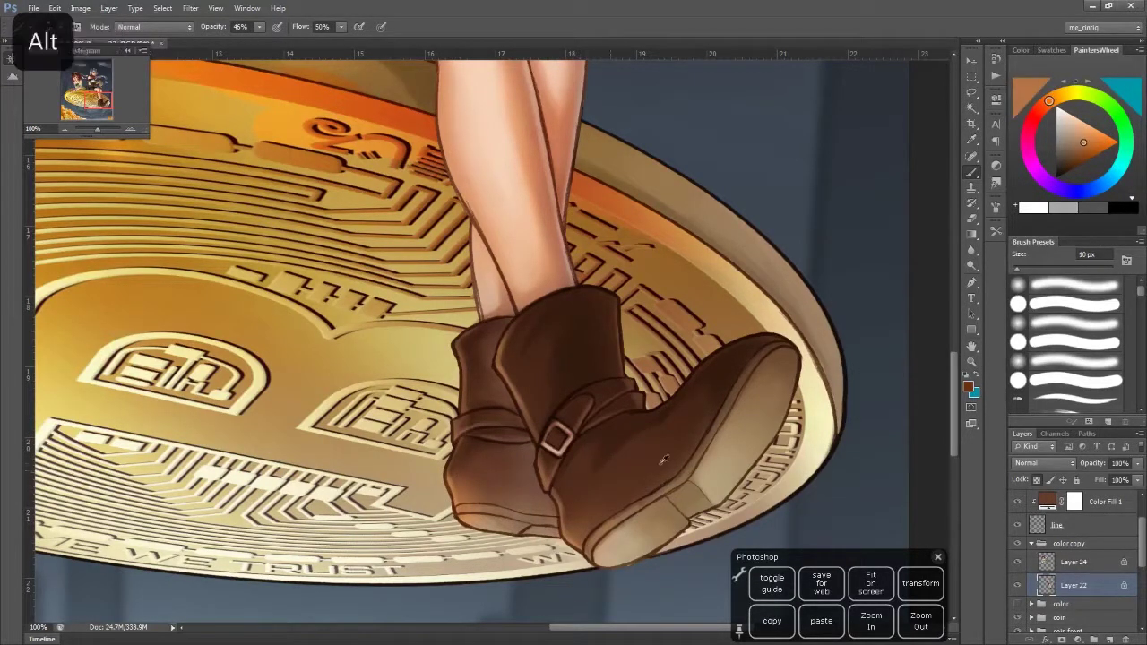
Shade the front boot's sole and heel with sampled browns and light tan, using a 20 to 45 px brush
left_click(604, 544, "alt")
key("bracketright")
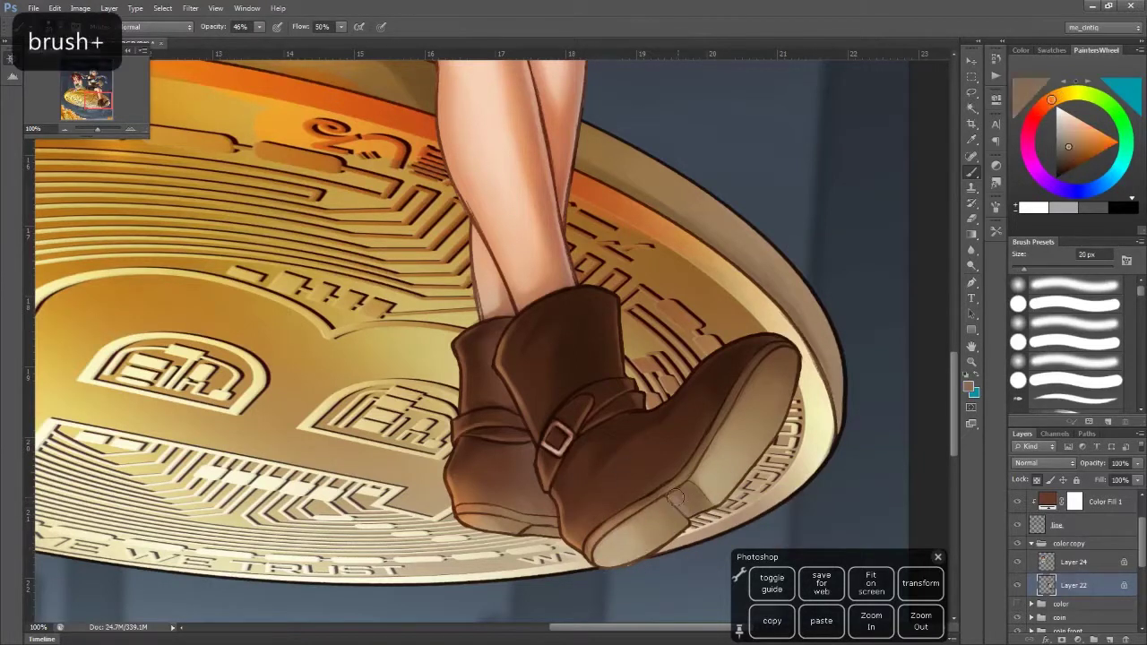
key("ctrl+z")
key("bracketright")
key("bracketright")
left_click(719, 486, "alt")
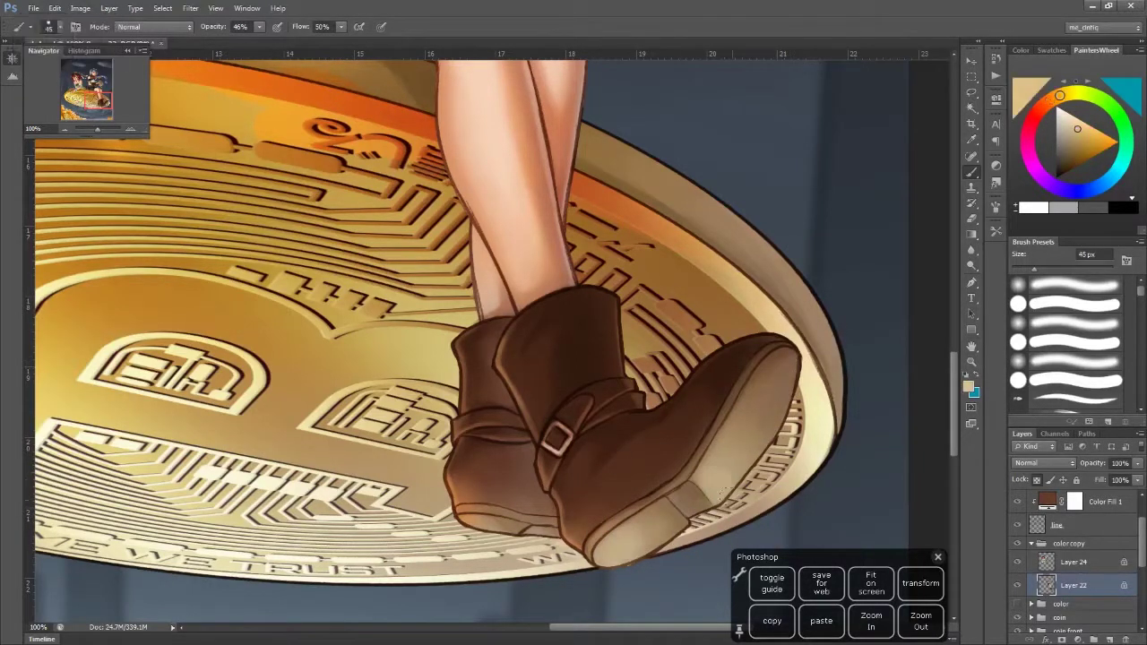
Repaint the boot buckle in dark and light metallic grays with a 3 to 6 px brush
scroll(529, 475, "up", 1)
key("bracketleft")
key("bracketleft")
key("bracketleft")
key("bracketleft")
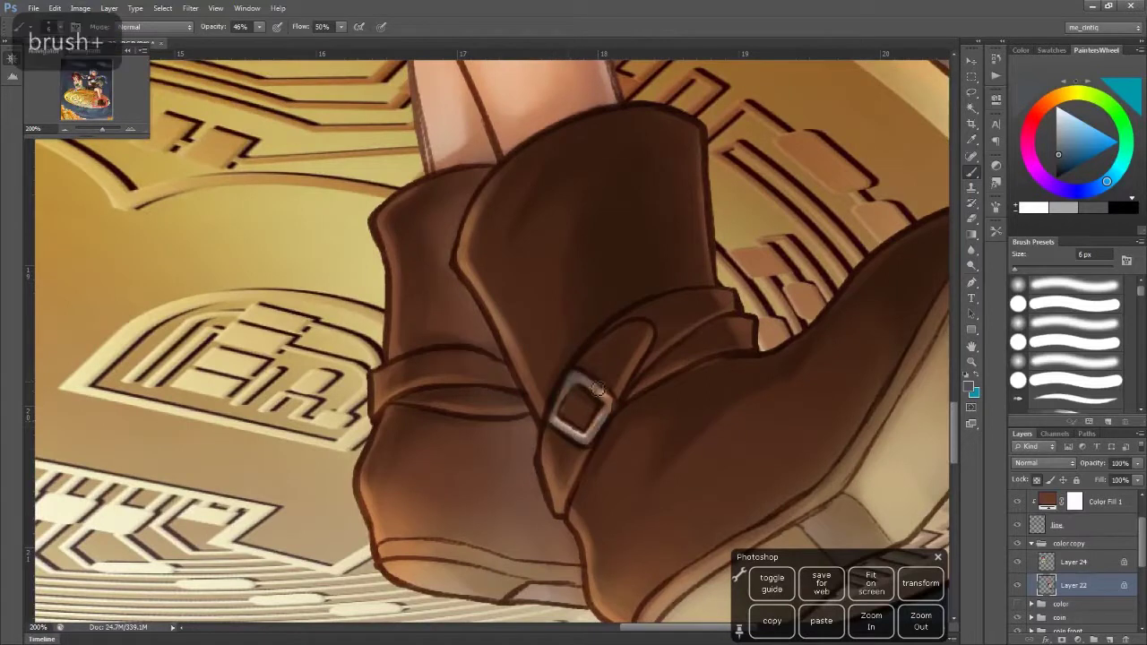
key("bracketleft")
left_click(581, 403, "alt")
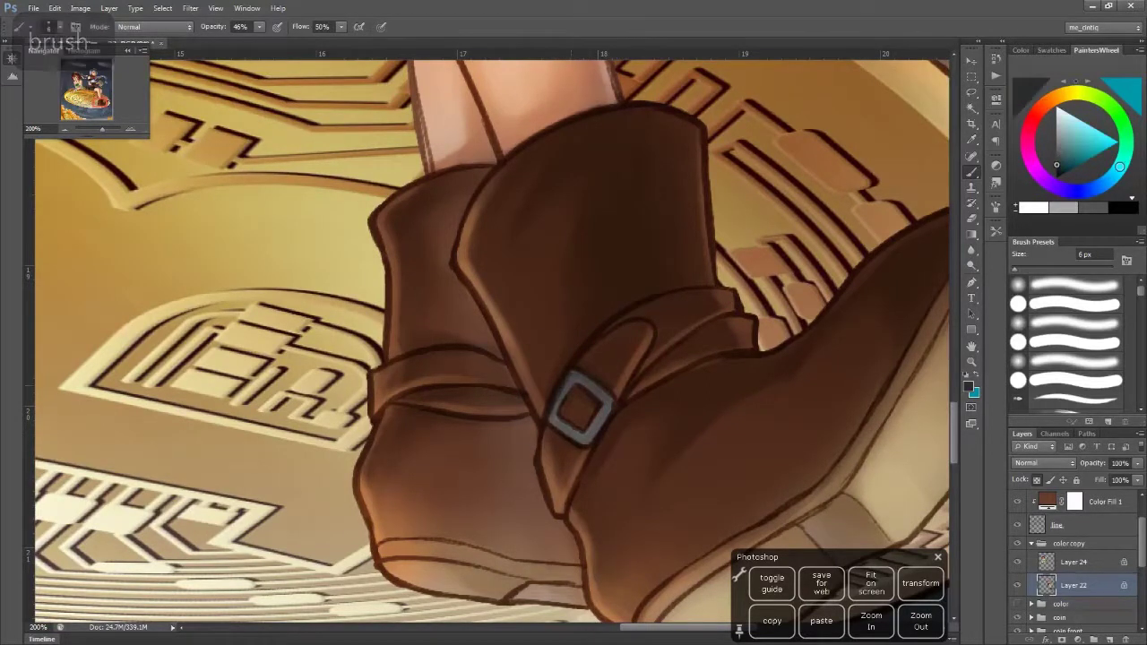
key("ctrl+z")
left_click(580, 405, "alt")
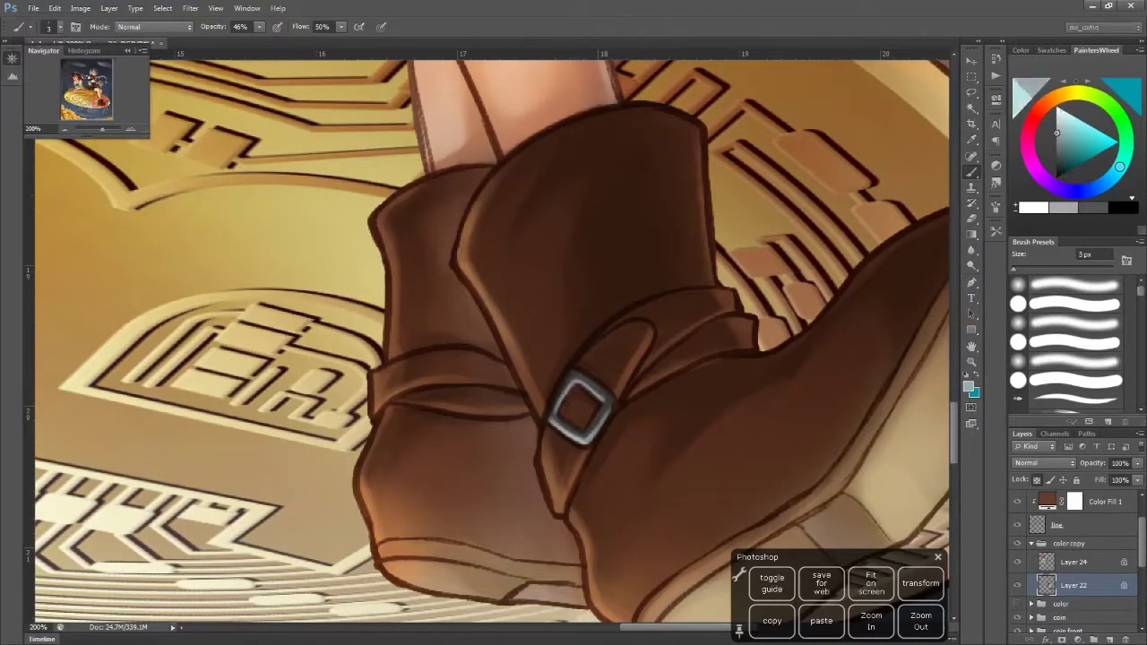
Clean up the front boot's sole with a sampled light tan and a 15 px brush
key("ctrl+minus")
key("bracketleft")
left_click(635, 450, "alt")
key("bracketright")
key("bracketright")
key("bracketright")
key("bracketright")
key("bracketright")
key("bracketright")
key("bracketright")
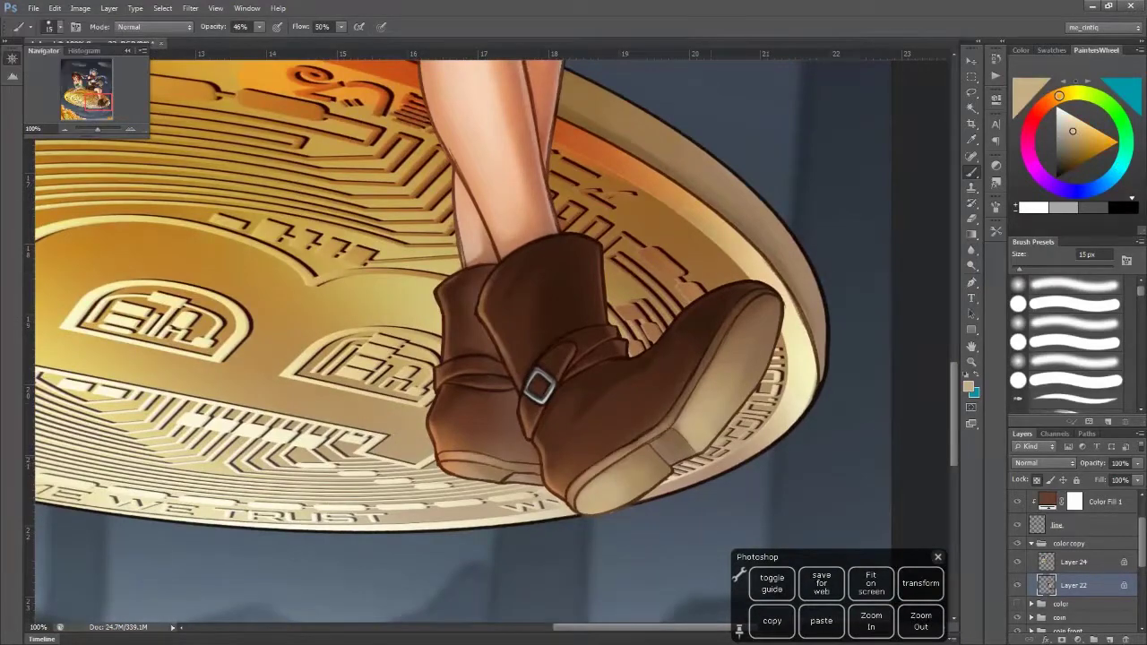
scroll(778, 297, "down", 5)
scroll(709, 558, "up", 8)
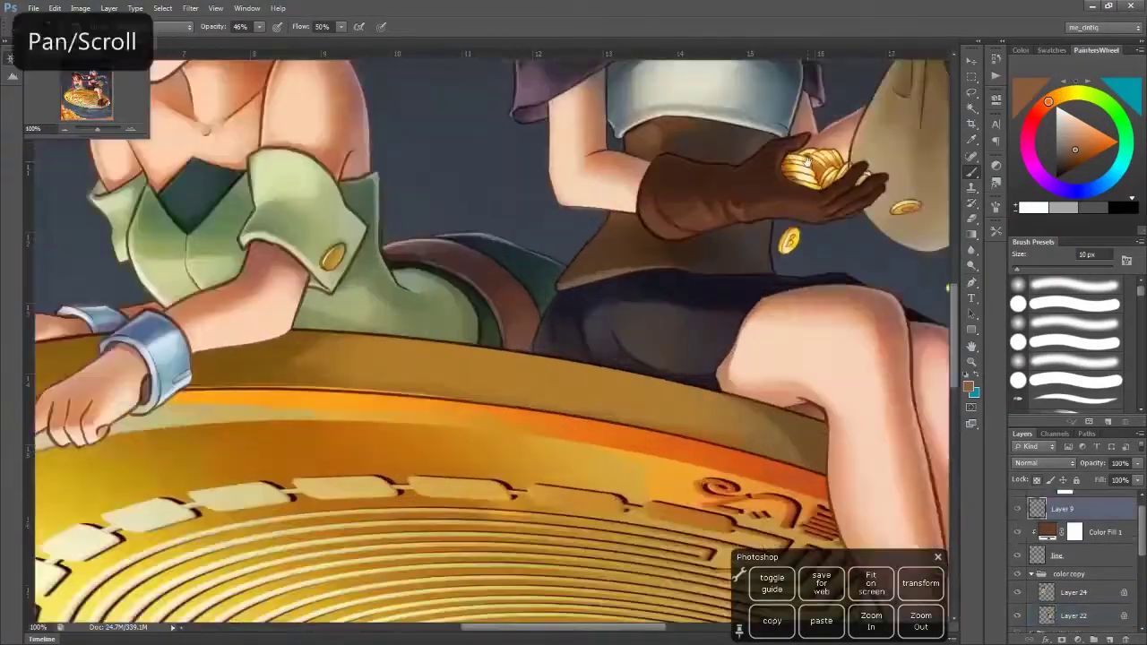
Add small white highlights to the blue-haired woman's eyes and face with a 4 to 6 px brush, and save the file
key("e")
key("b")
key("x")
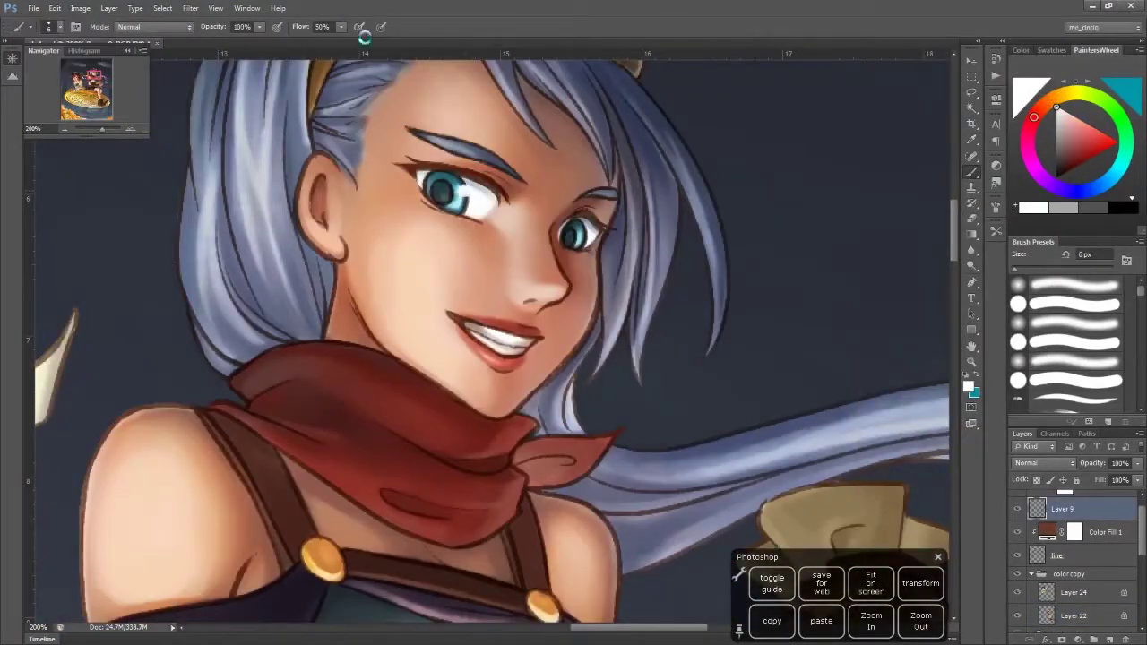
left_click_drag(439, 191, 940, 235)
left_click(909, 636)
left_click(910, 636)
key("ctrl+s")
left_click(909, 636)
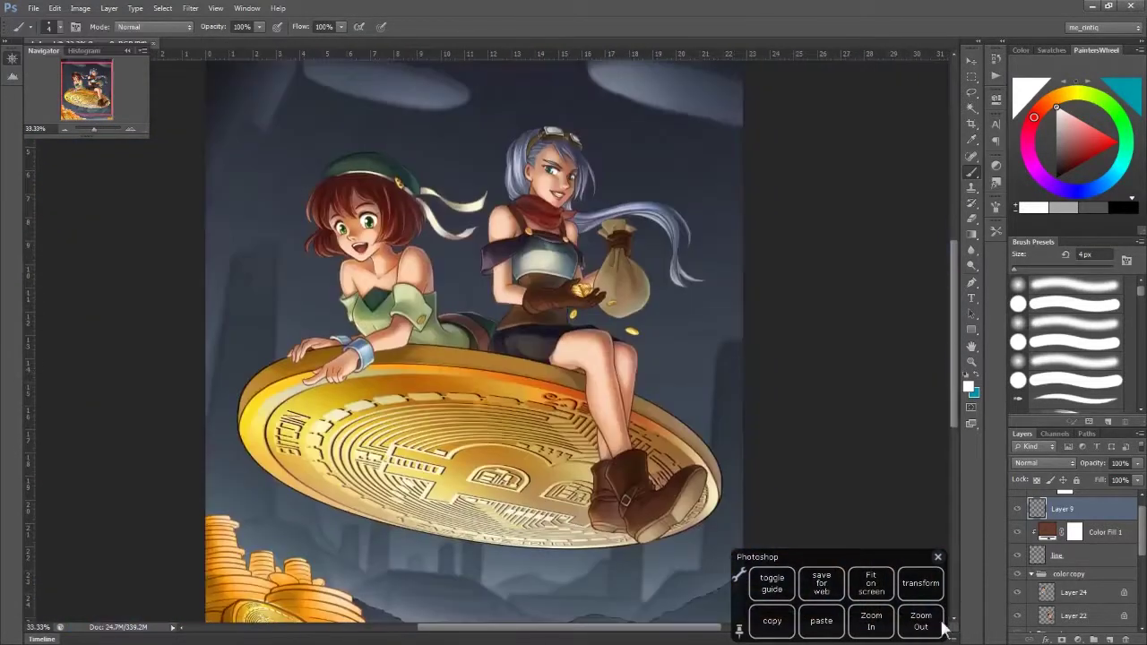
Copy the small coin's engraving, distort the copy onto the partly hidden coin in the painting's lower-left corner, and erase the overlap
scroll(320, 406, "up", 3)
key("e")
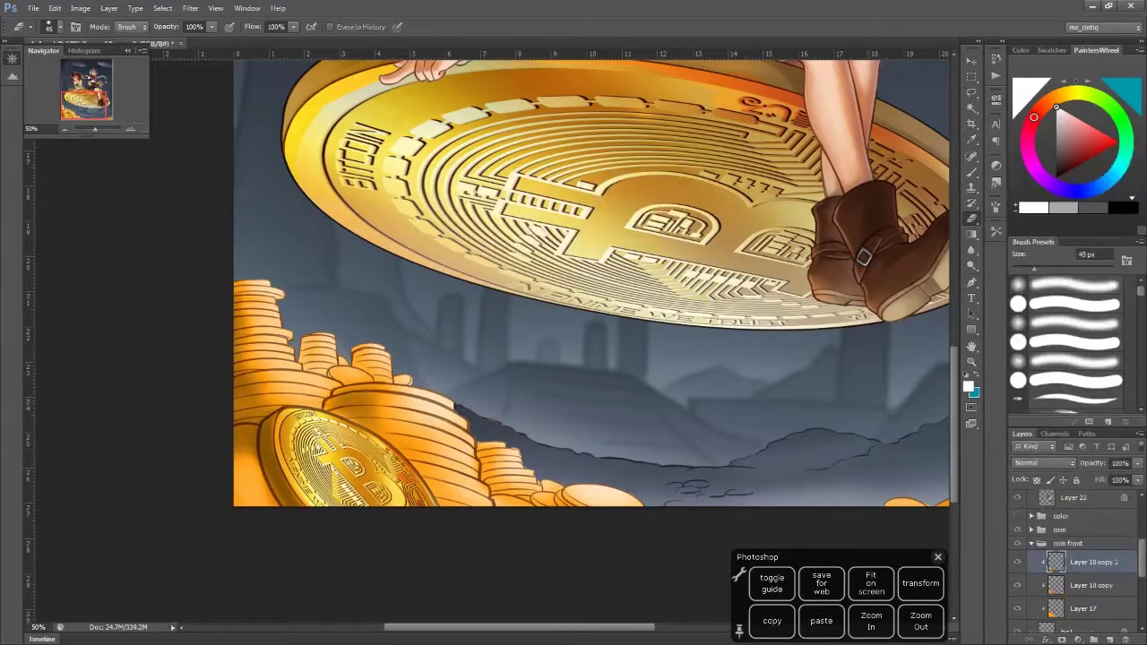
key("m")
left_click_drag(211, 570, 451, 402)
key("ctrl+c")
key("ctrl+v")
key("ctrl+t")
right_click(333, 375)
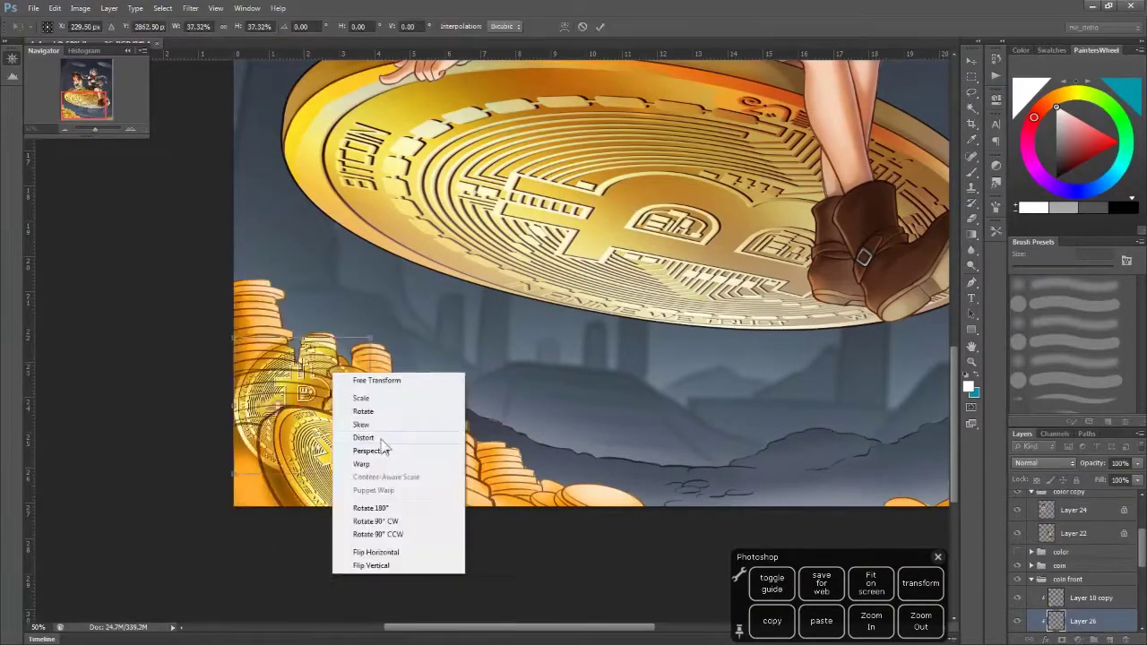
left_click(381, 439)
left_click_drag(211, 570, 148, 465)
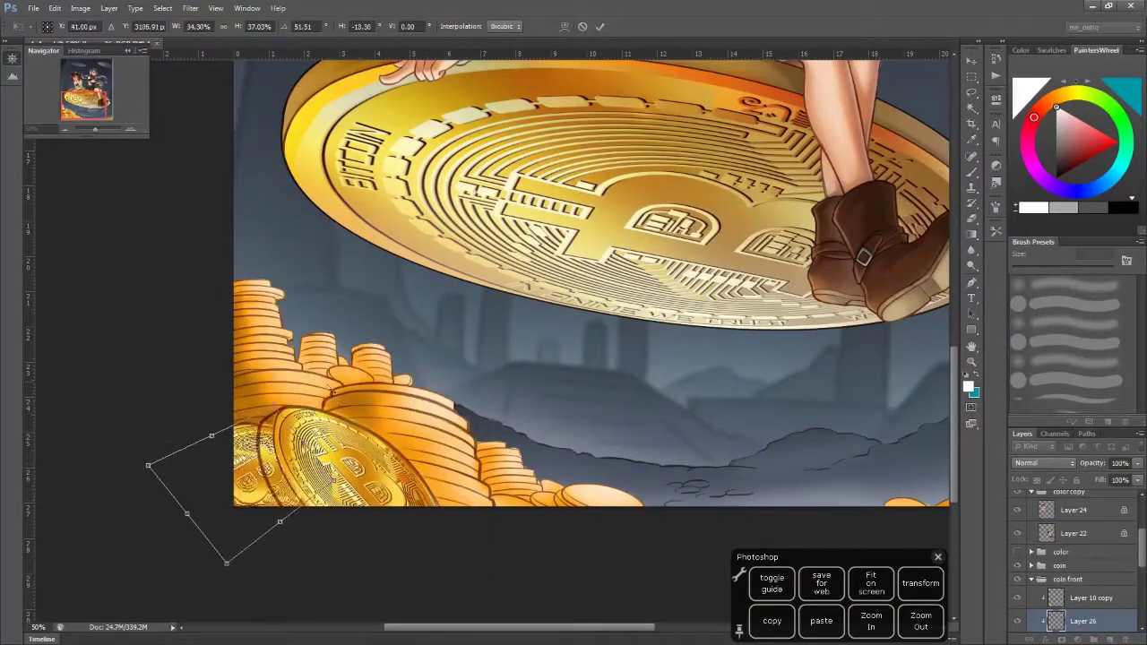
key("Return")
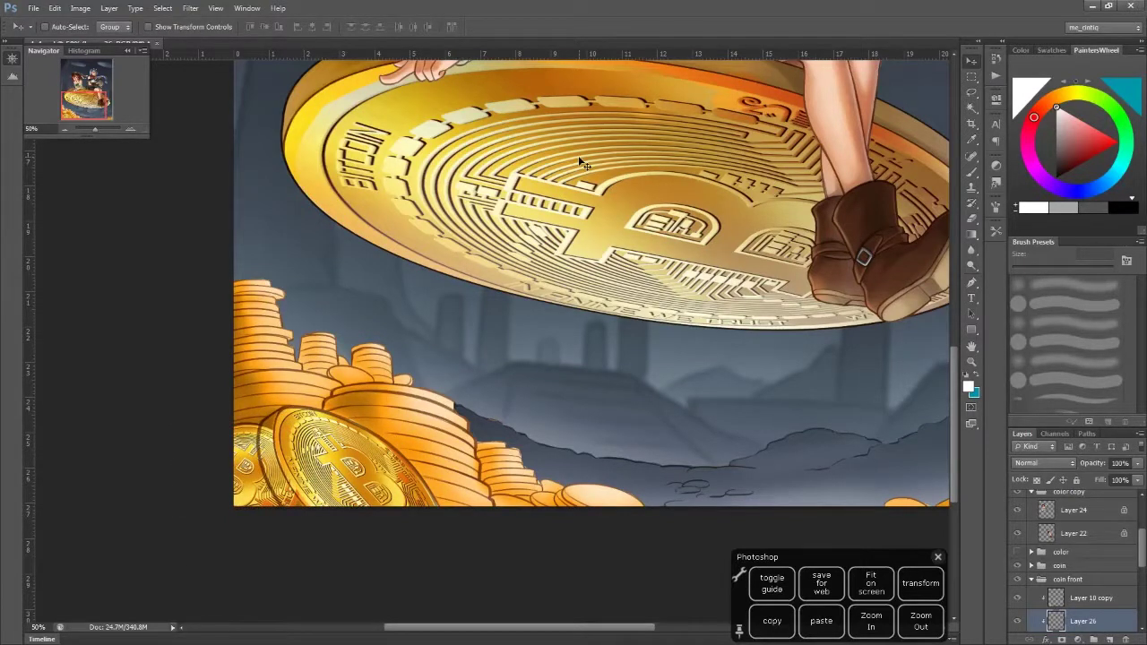
left_click(971, 217)
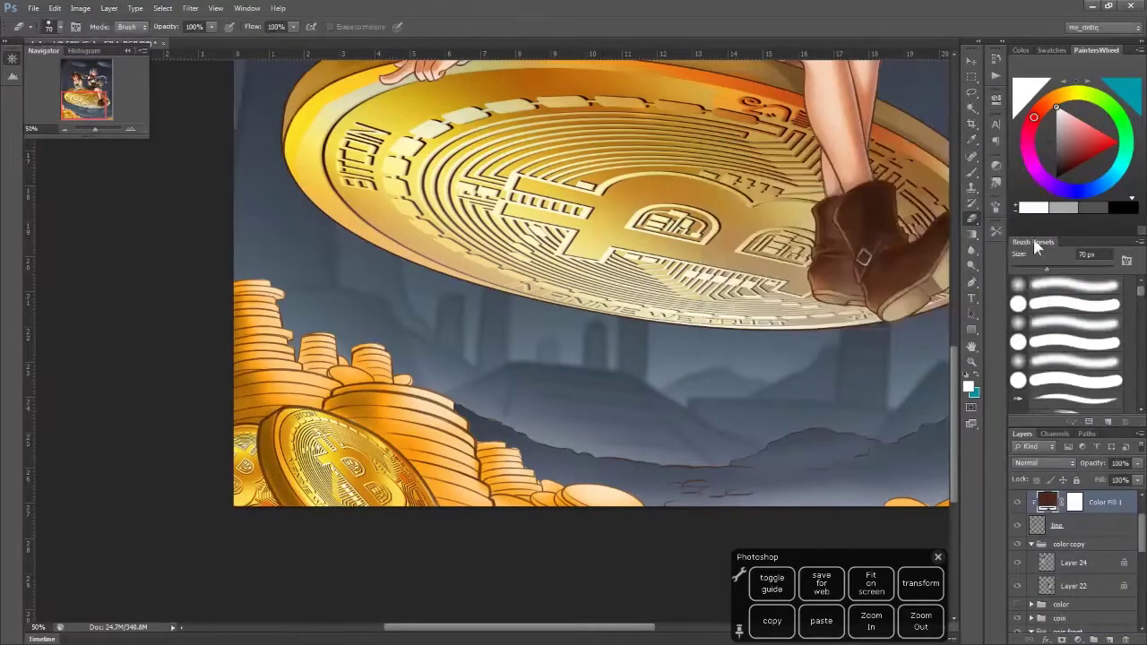
Shade the left coin stacks on layer bg1 with orange and amber tones, using a 22 to 40 px brush
scroll(1075, 556, "down", 2)
left_click(1018, 500)
scroll(591, 278, "up", 10)
key("alt+bracketleft")
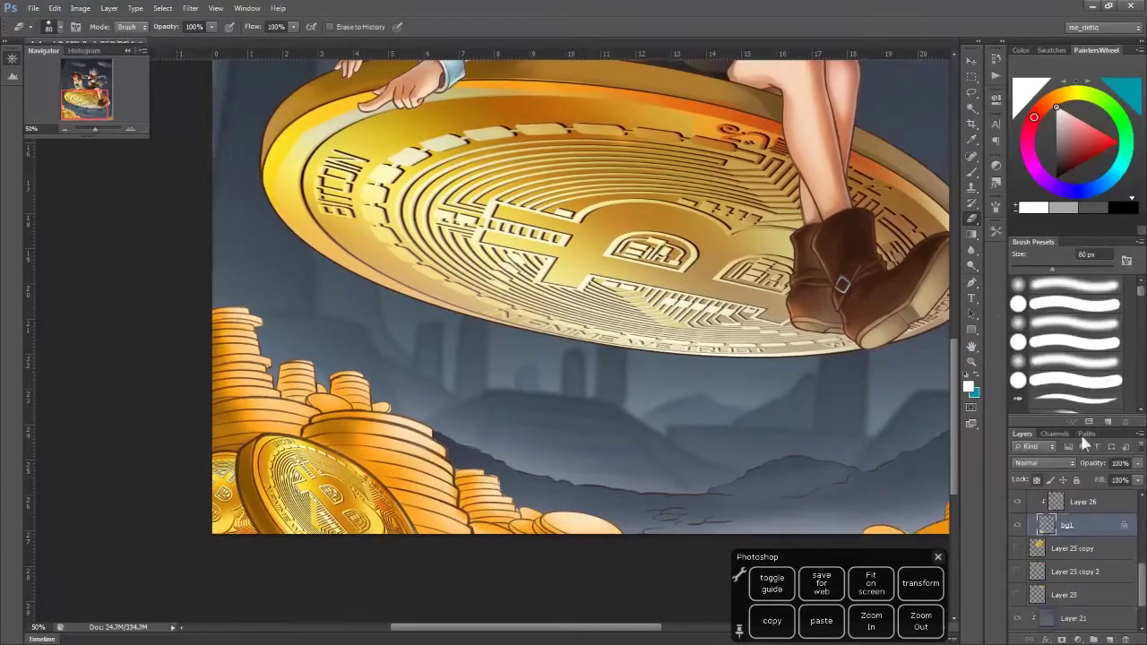
key("b")
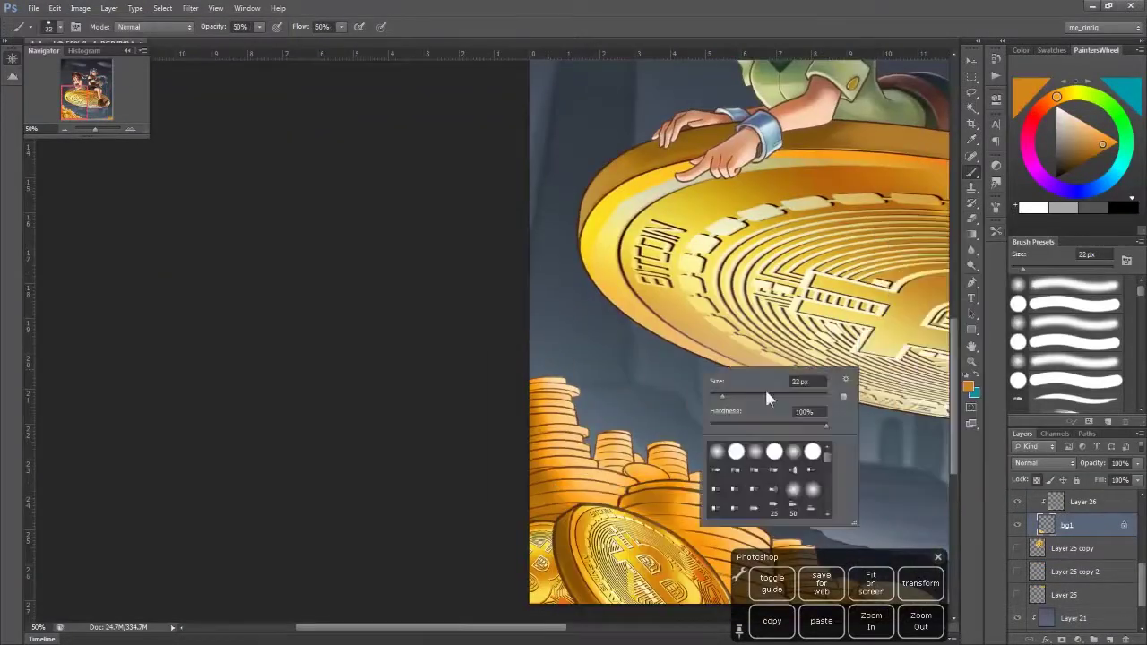
key("Return")
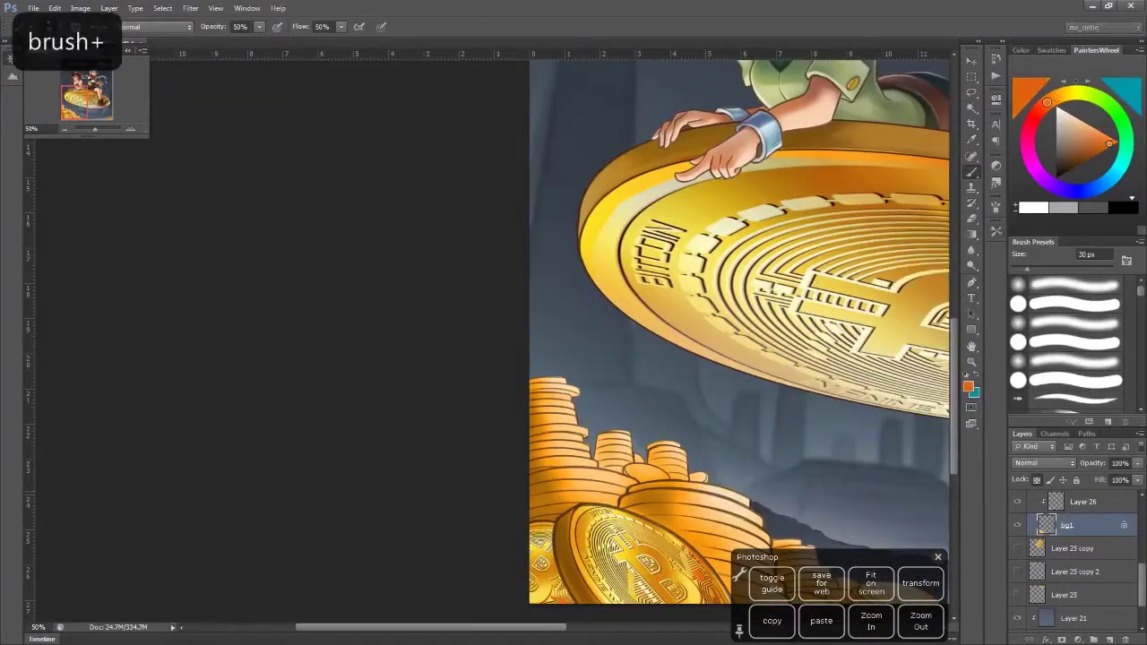
left_click(1071, 95)
key("ctrl+z")
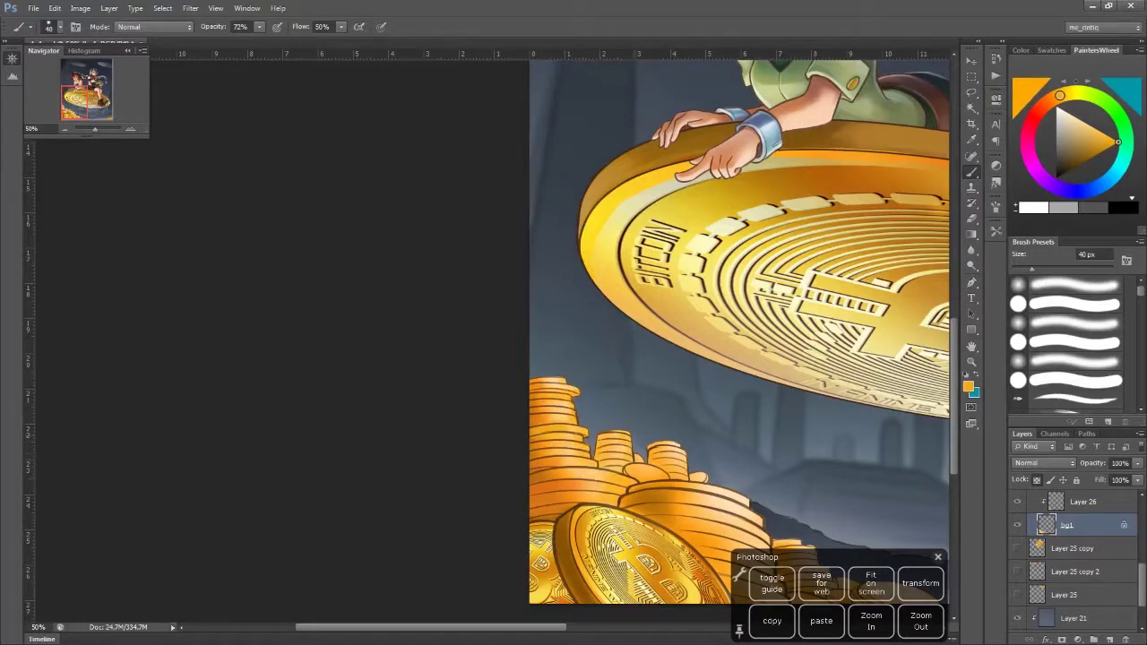
Paint amber and orange shading on the lower coins of both piles with a 40 to 50 px brush at 72% opacity
scroll(726, 323, "down", 3)
scroll(725, 322, "down", 2)
scroll(726, 323, "right", 3)
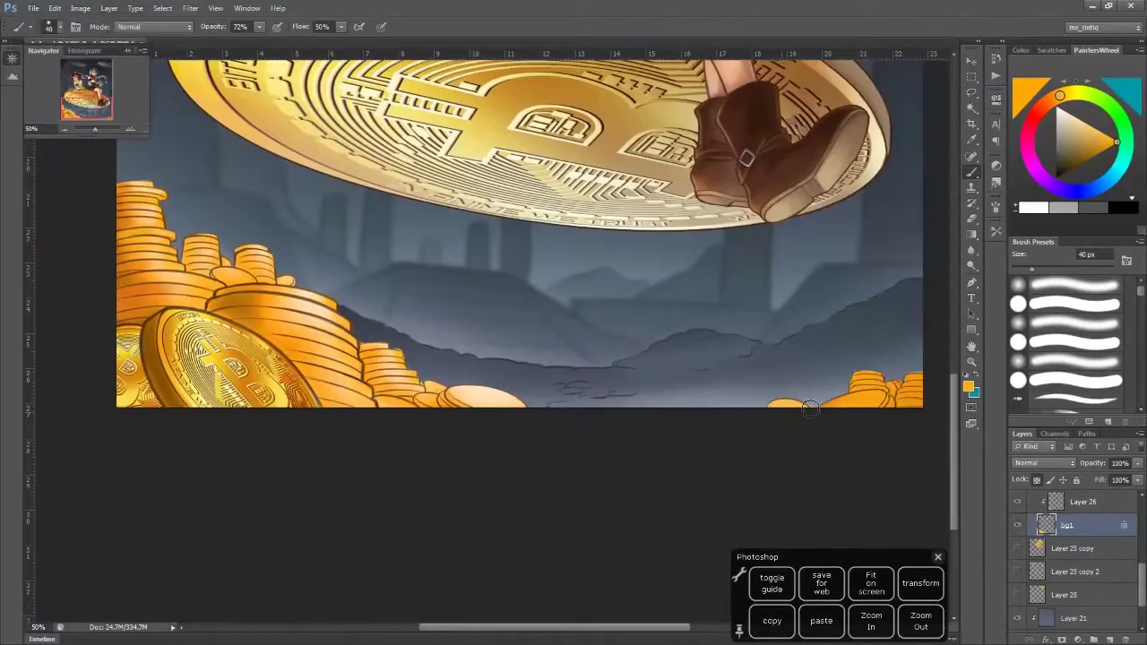
scroll(725, 323, "left", 3)
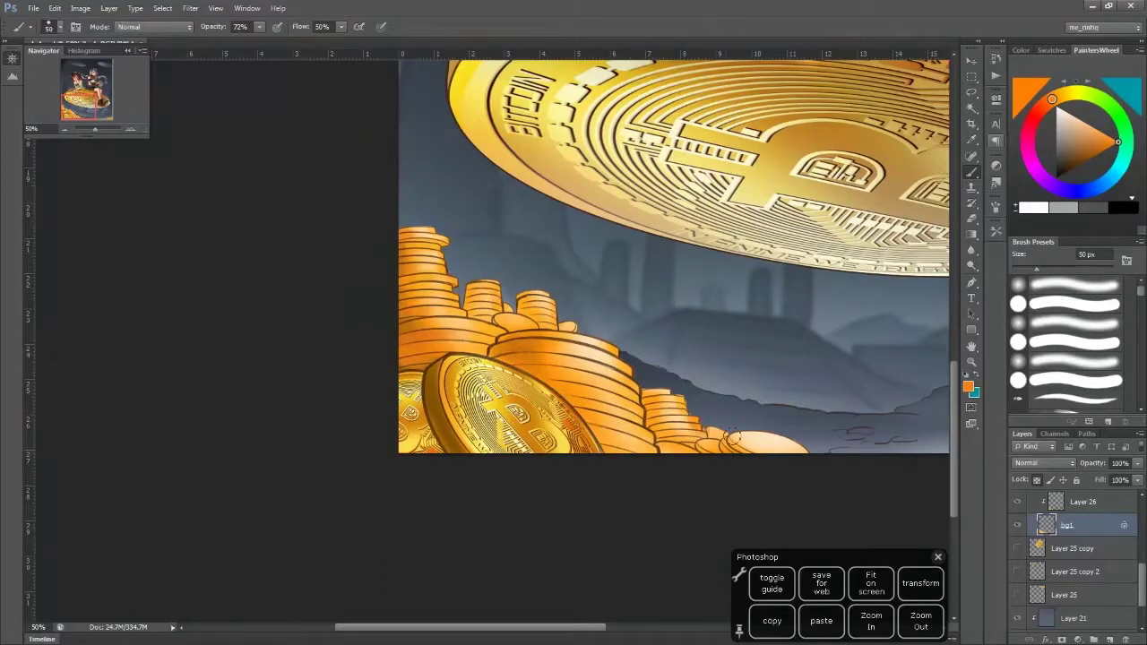
key("ctrl+z")
Deepen the shadows on the left coin stacks with sampled burnt oranges, using a 25 to 40 px brush
scroll(499, 481, "up", 2)
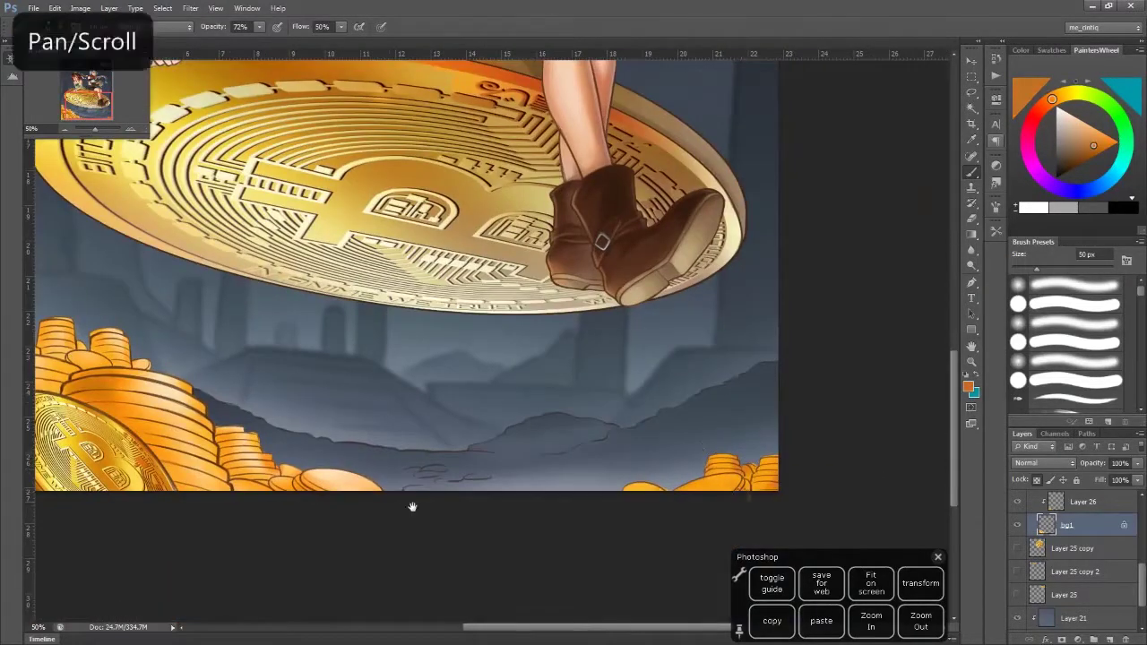
key("ctrl+z")
left_click(327, 291, "alt")
key("bracketright")
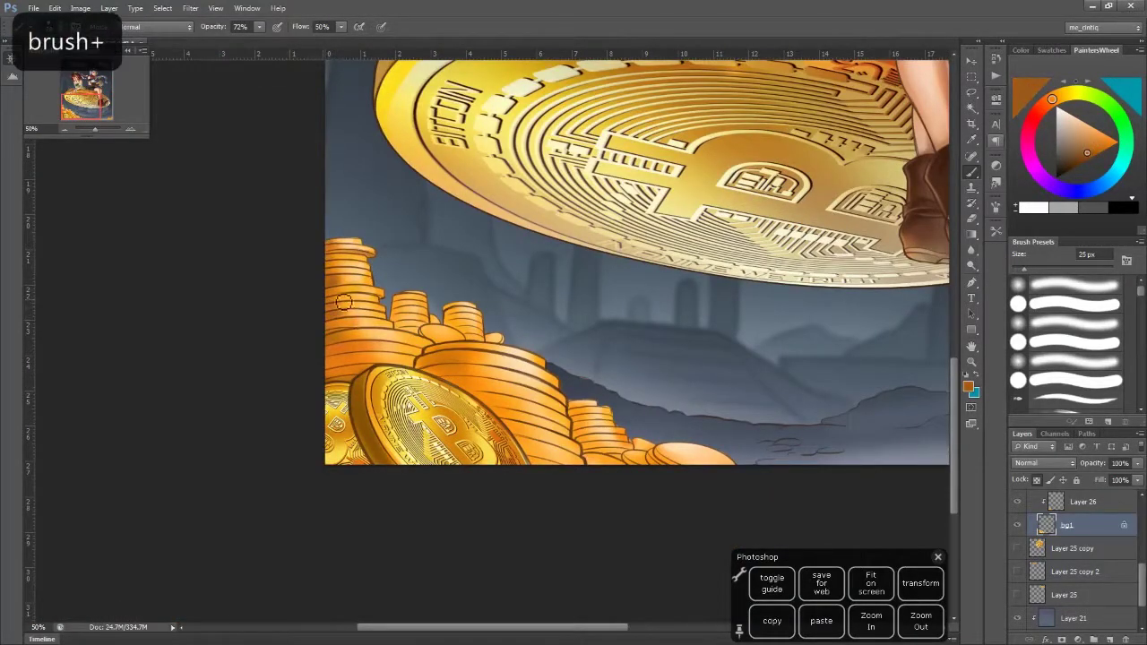
key("ctrl+z")
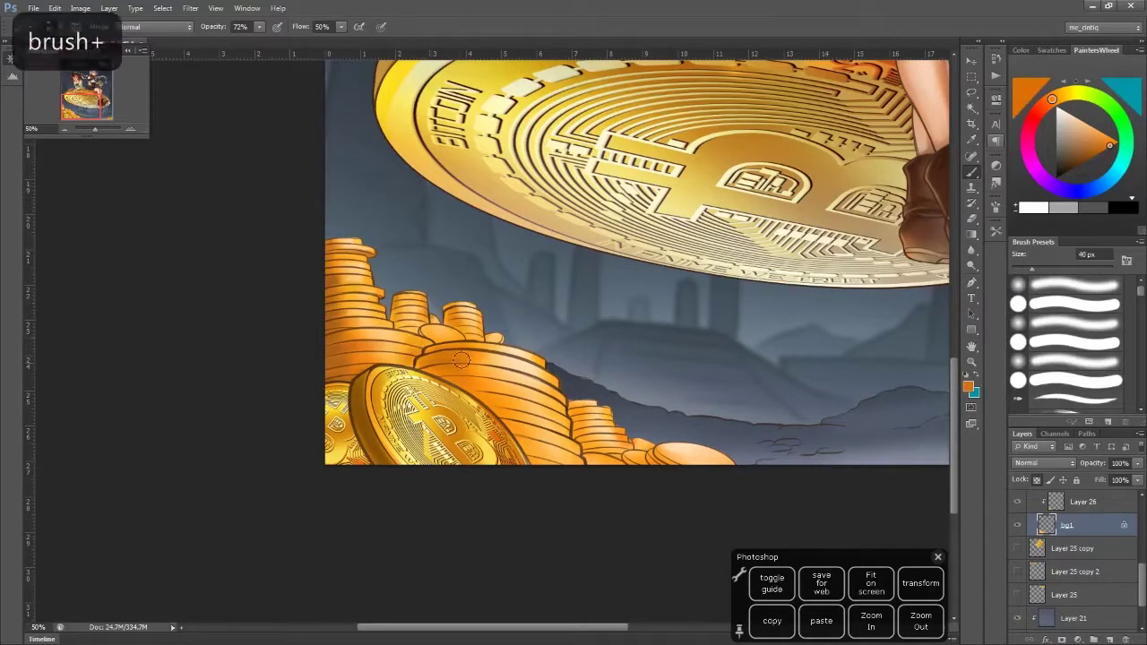
left_click(461, 359, "alt")
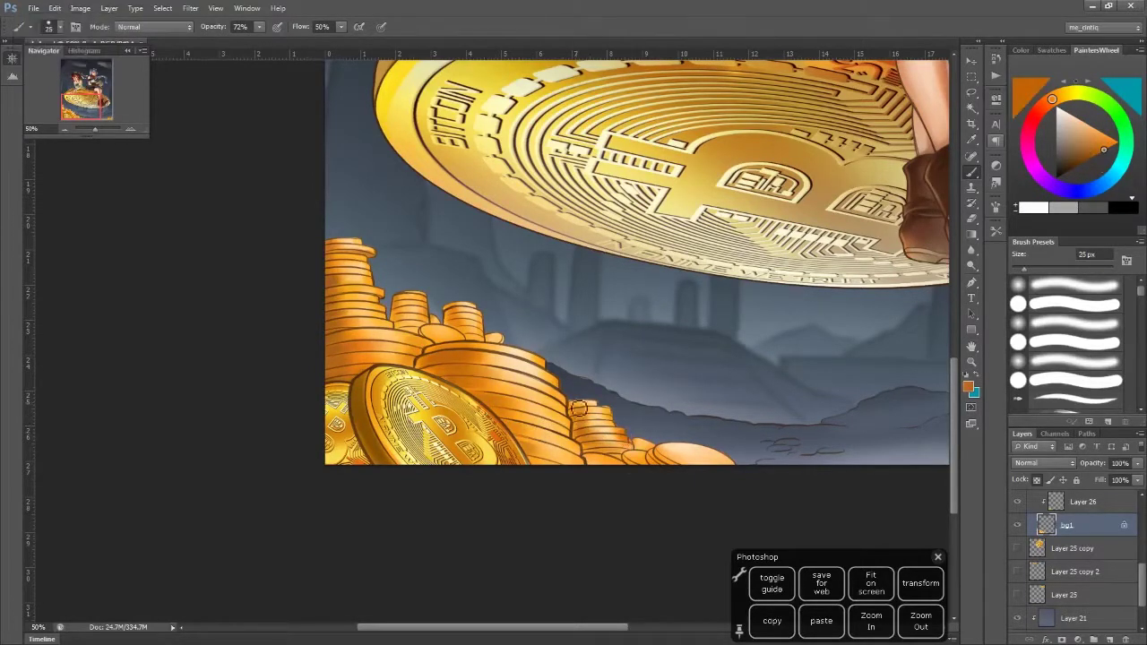
Brush sampled light orange and pale yellow highlights onto both coin piles with a 35 to 60 px brush, undoing unwanted strokes
left_click_drag(573, 287, 296, 272)
left_click(298, 355, "alt")
key("bracketright")
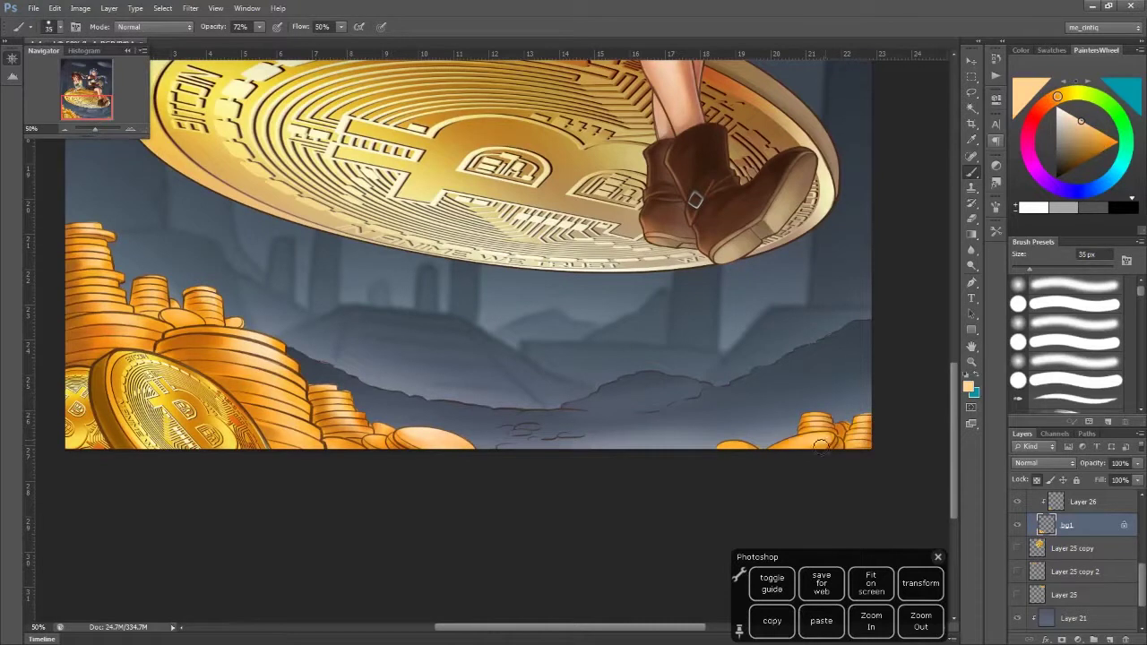
key("bracketright")
left_click_drag(198, 293, 303, 327)
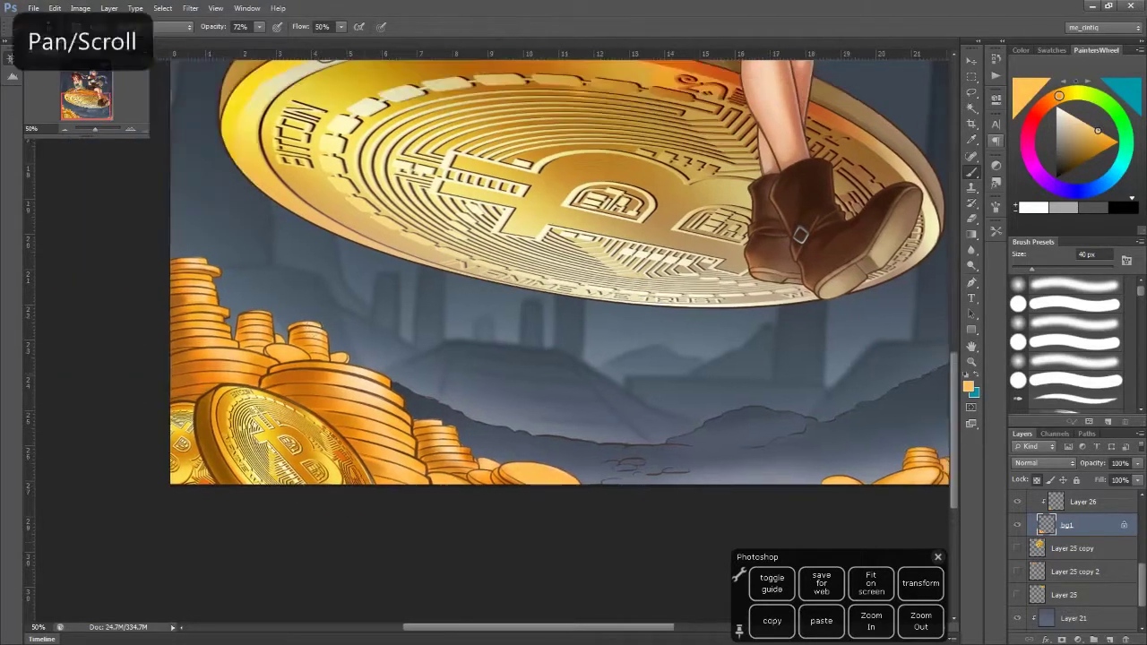
left_click(201, 269, "alt")
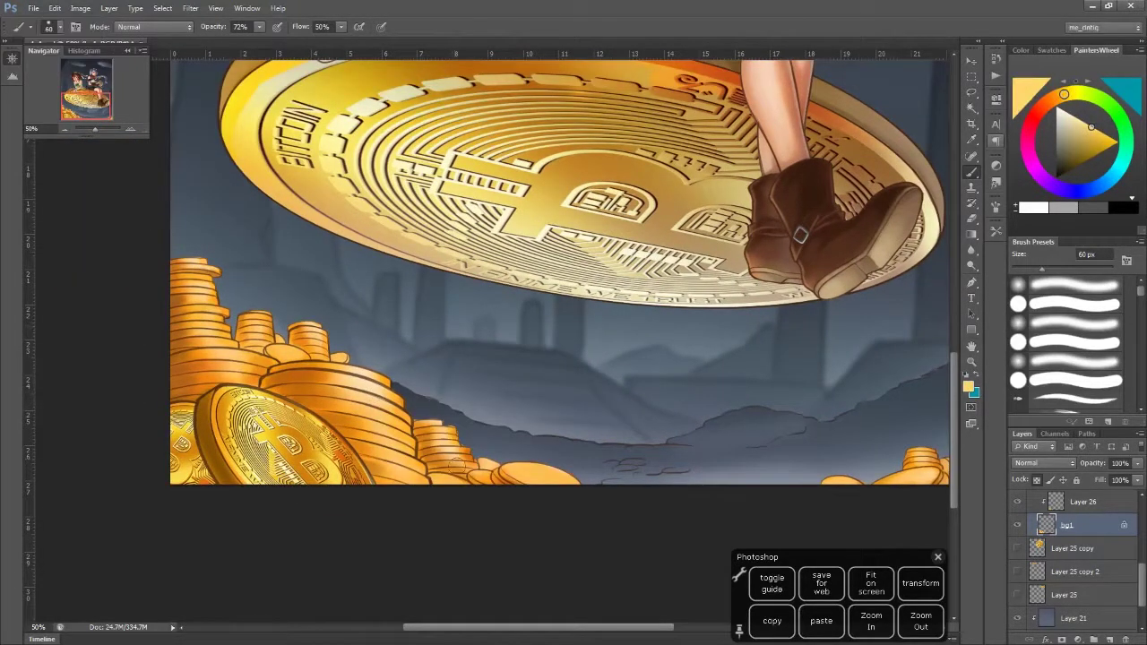
key("ctrl+z")
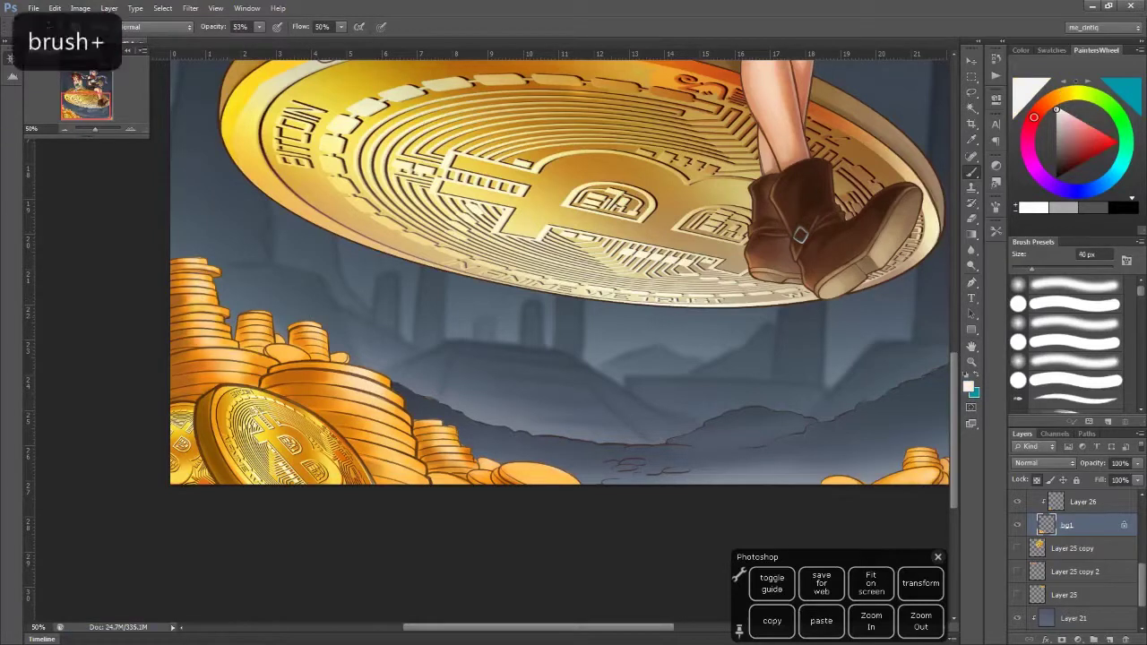
key("ctrl+z")
Paint pale yellow highlights on the coin piles on Layer 27, clipped to bg1 in Overlay mode, and save the file
mouse_move(786, 504)
left_mouse_down()
mouse_move(573, 479)
mouse_move(783, 499)
left_mouse_up()
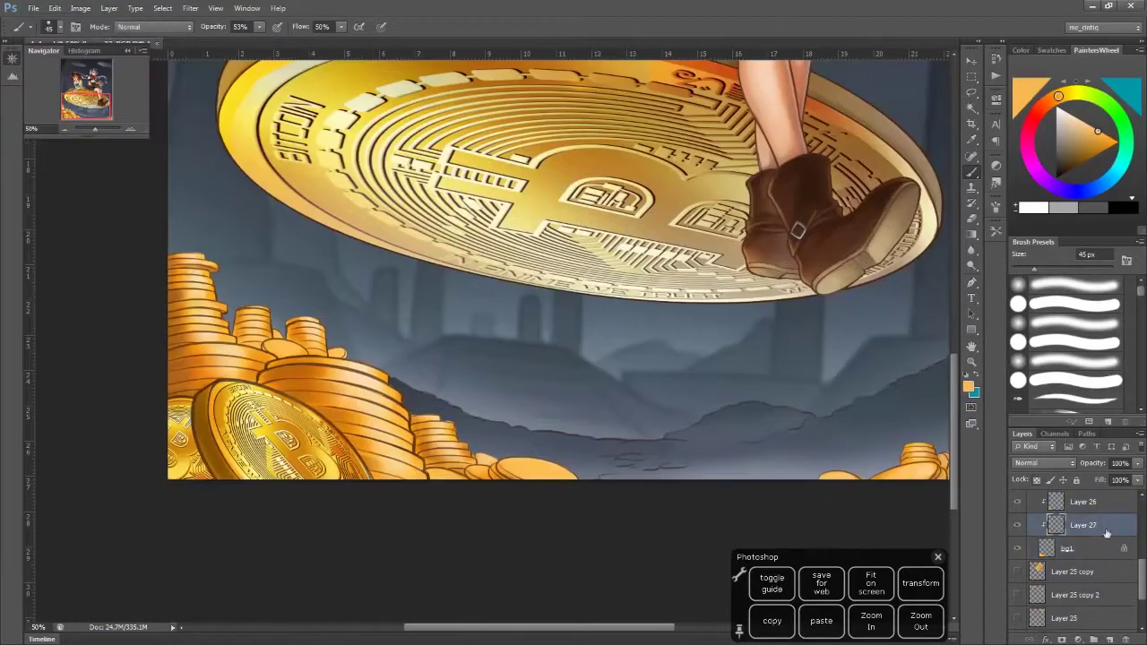
left_click_drag(1075, 93, 1075, 121)
key("bracketleft")
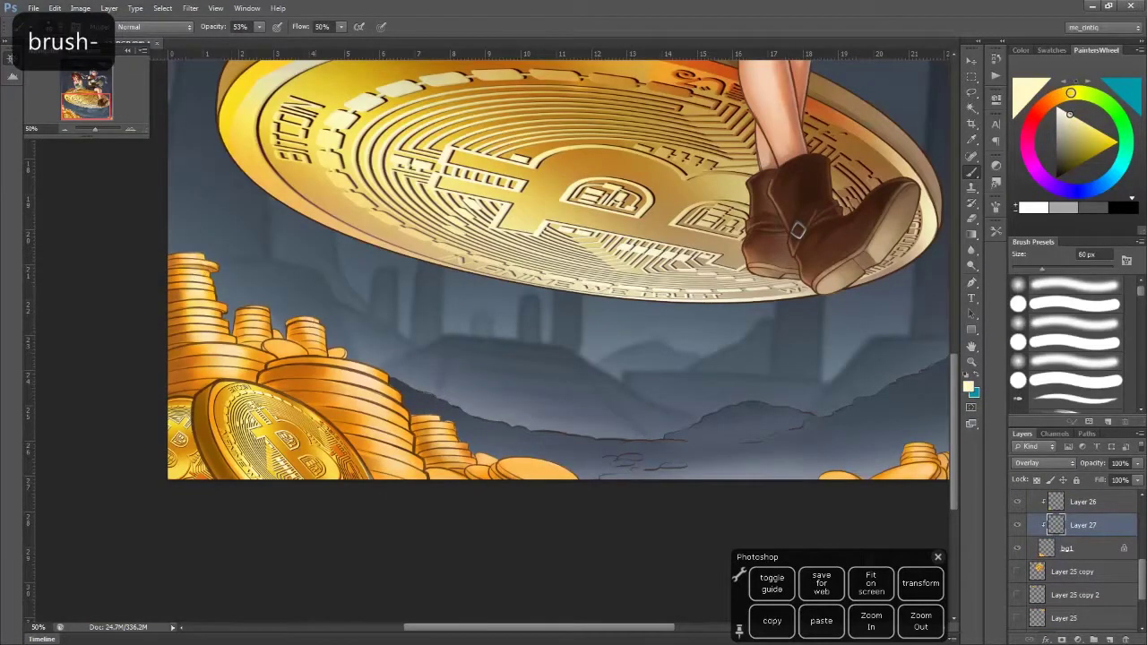
left_click_drag(680, 506, 440, 461)
key("bracketleft")
left_click(920, 620)
key("ctrl+s")
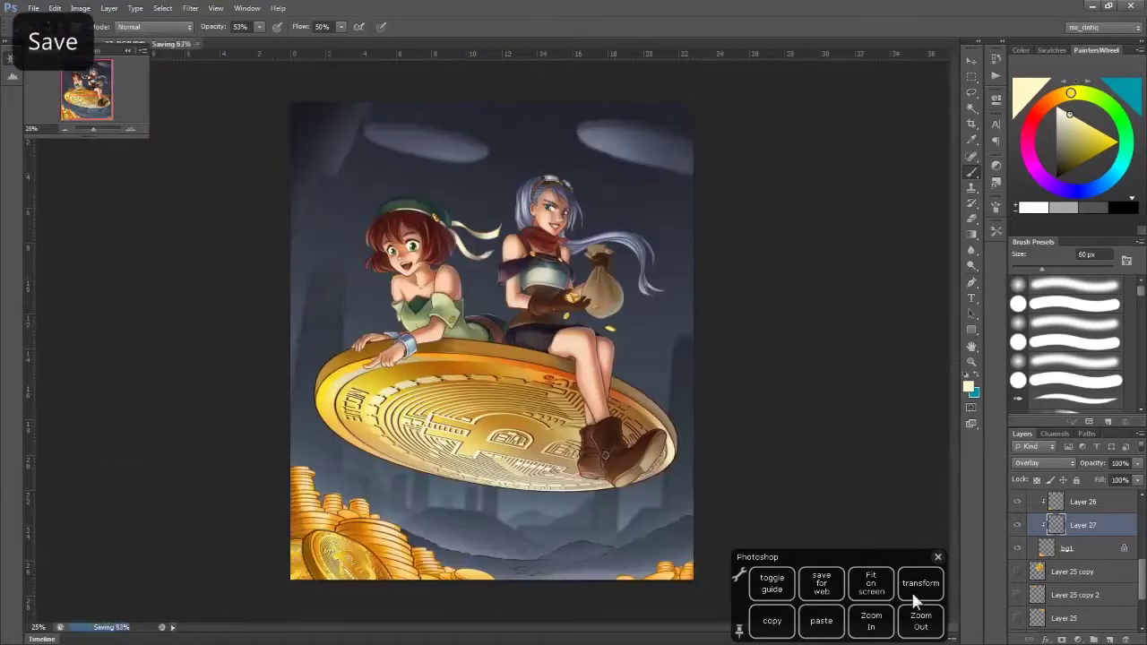
Try texturing the coin stacks with a clipped copy of the engraved coin face, and delete that copy
key("ctrl+plus")
scroll(755, 326, "down", 3)
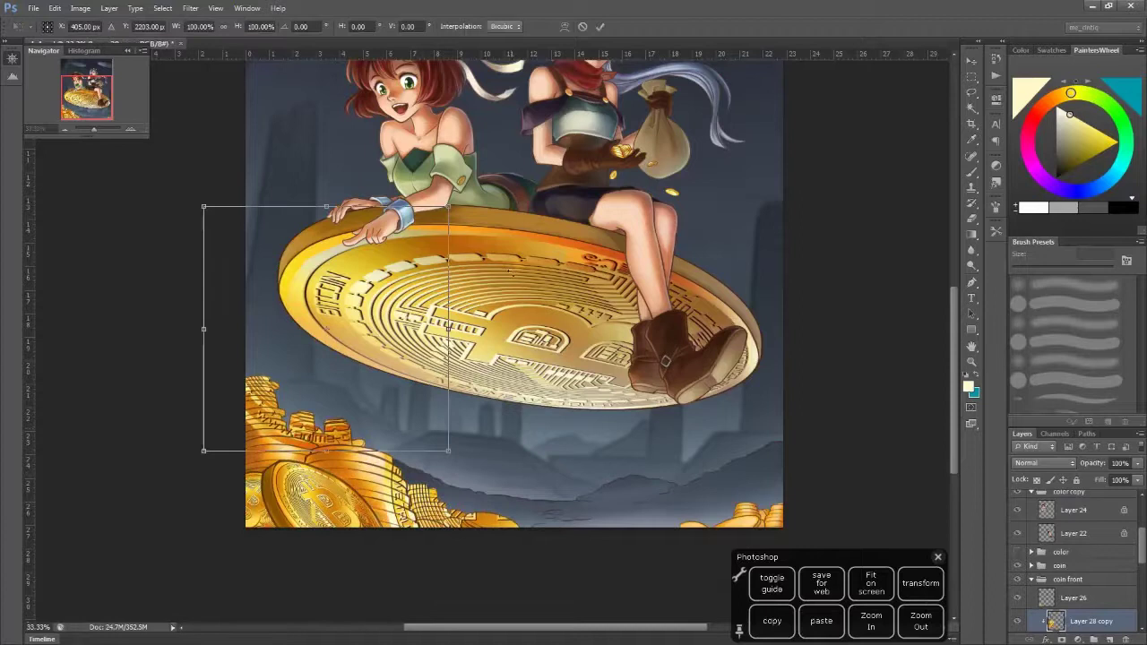
key("Delete")
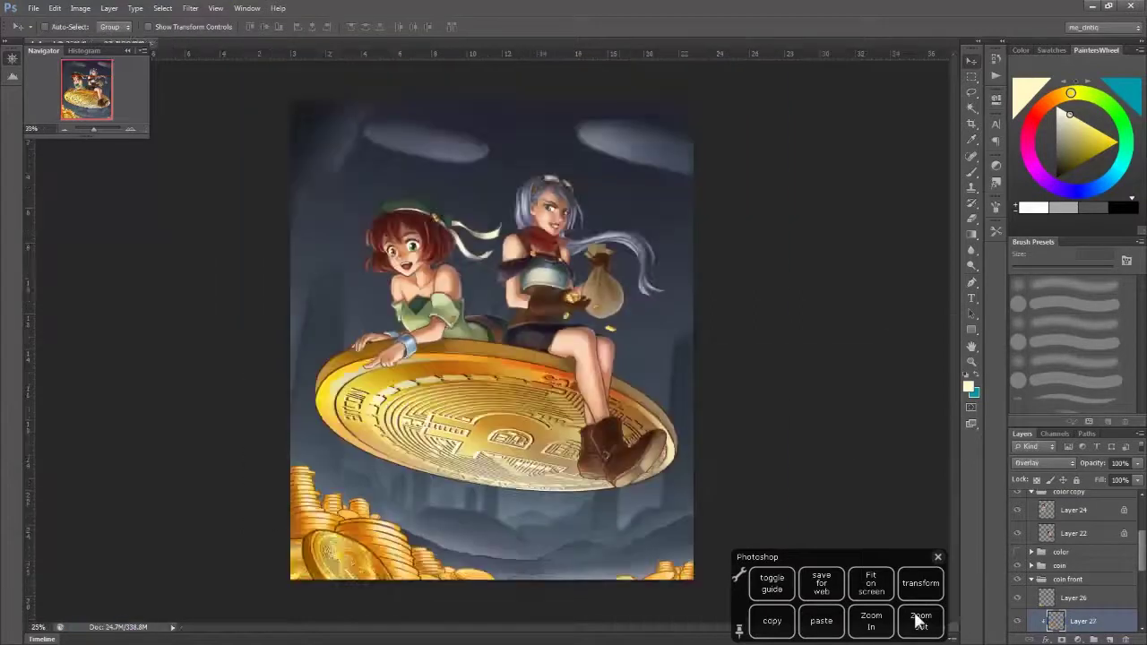
Change the blend mode of Layer 25 copy 2 to blend the engraved faces into the two floating background coins
key("ctrl+plus")
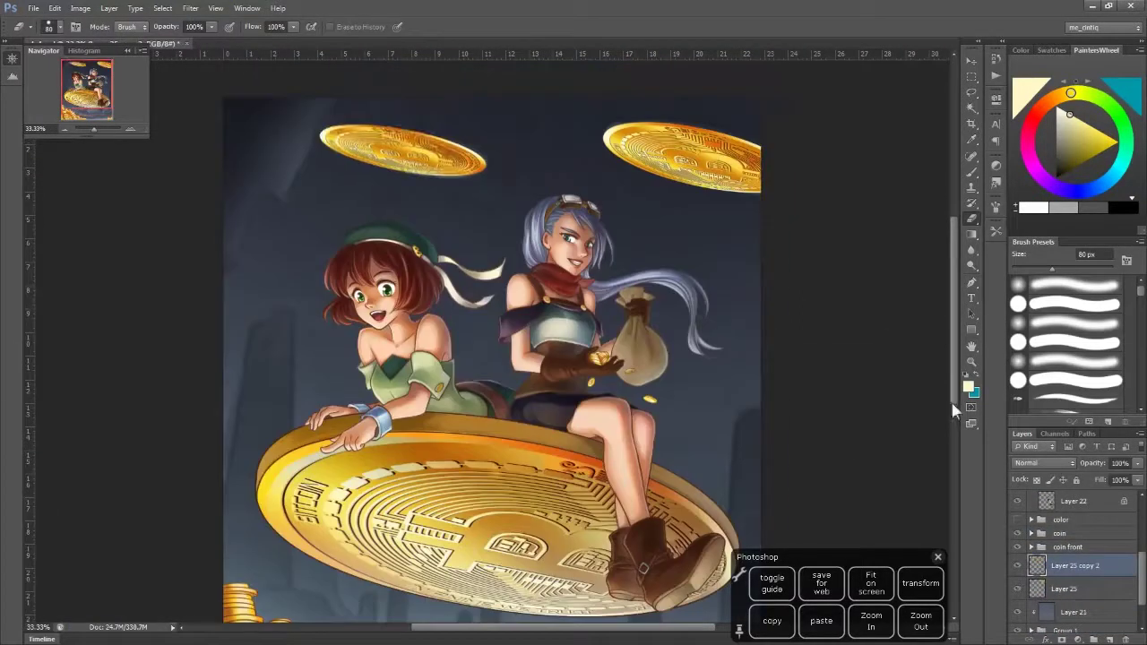
left_click(1044, 463)
left_click(1045, 296)
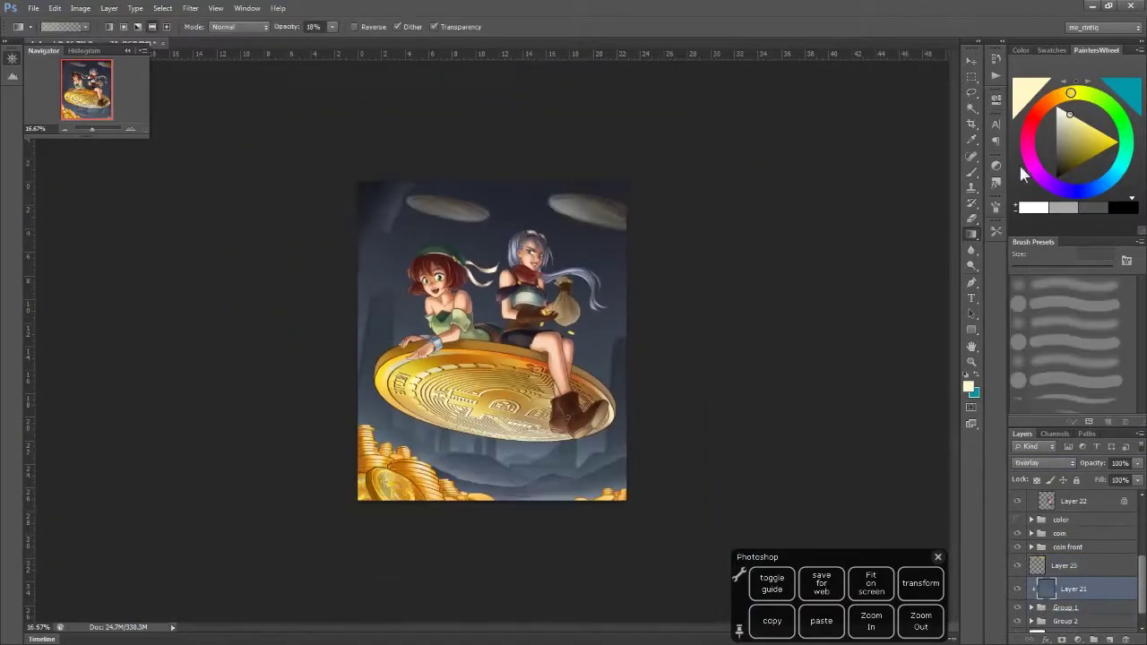
Apply low-opacity teal and cream gradients to the upper and lower background on Layer 21
key("x")
left_click_drag(536, 341, 585, 174)
key("x")
left_click_drag(474, 499, 469, 551)
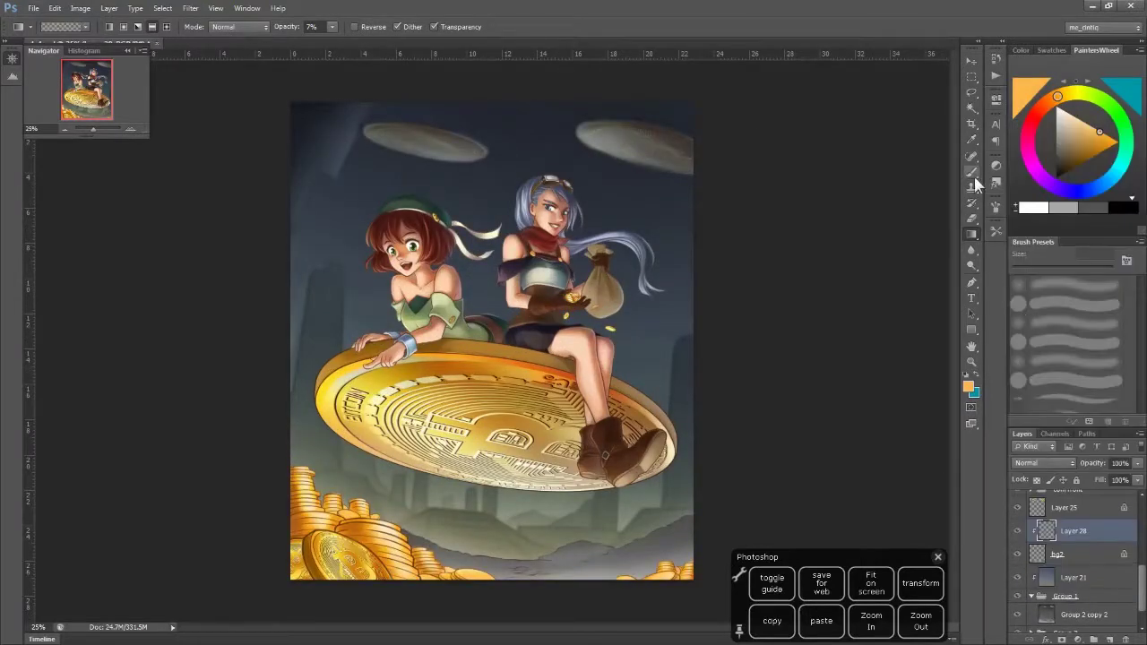
Fill Layer 28, clipped to bg2, with light orange in Overlay mode and tint the ground using a 300 px brush
key("shift+alt+o")
key("alt+BackSpace")
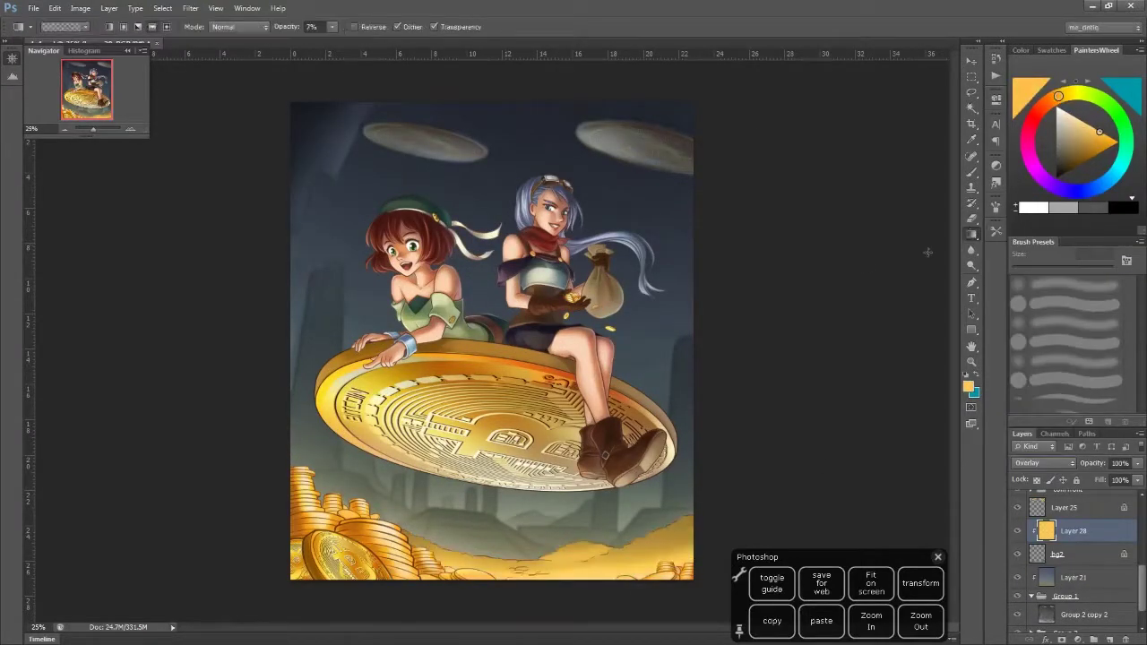
key("b")
key("]")
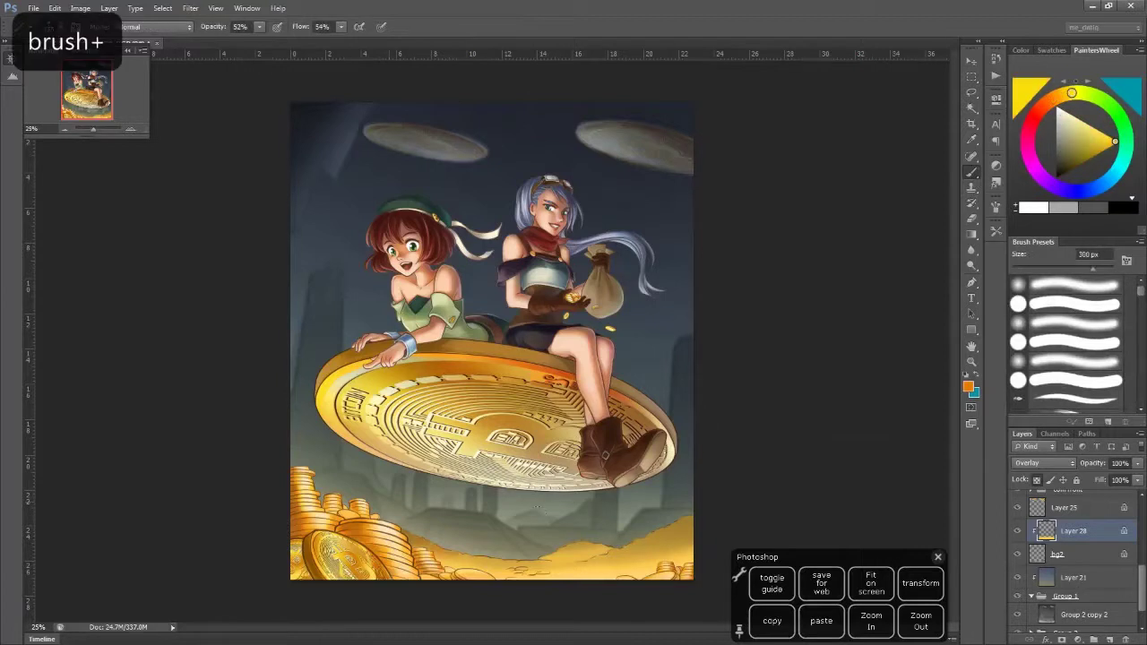
left_click(1042, 107)
left_click(1069, 123)
Grade the golden ground on Layer 28 with color gradients at 29% opacity
key("g")
key("2")
key("9")
left_click(1117, 141)
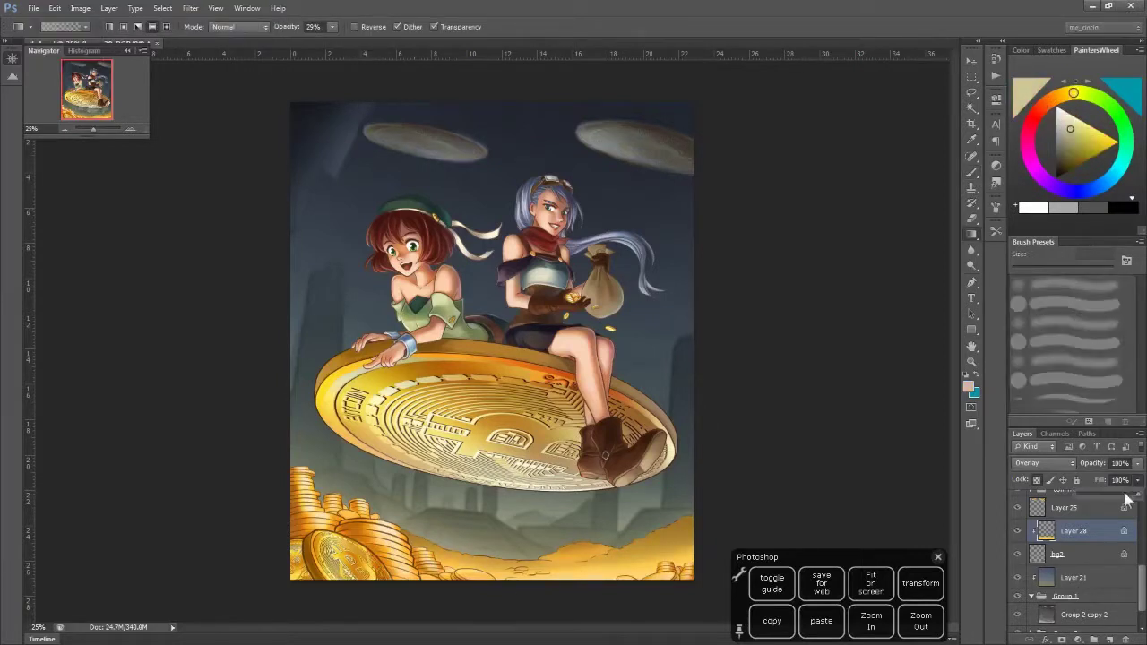
Warm the lower background on Layer 21 with an orange gradient at 8% opacity, undoing the stronger 29% one
left_click(1059, 96)
left_click(1073, 577)
key("0")
key("8")
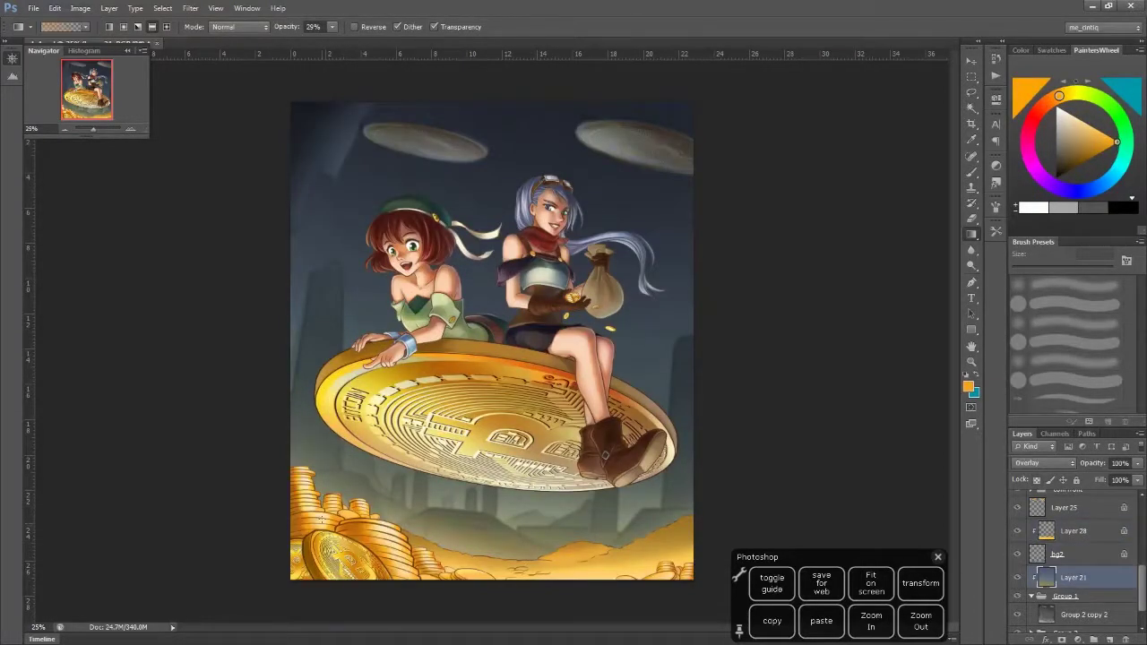
key("ctrl+z")
Adjust the fill opacity of the ground layers Layer 28 and bg2
left_click(920, 620)
left_click(1073, 531)
left_click_drag(1137, 480, 1133, 502)
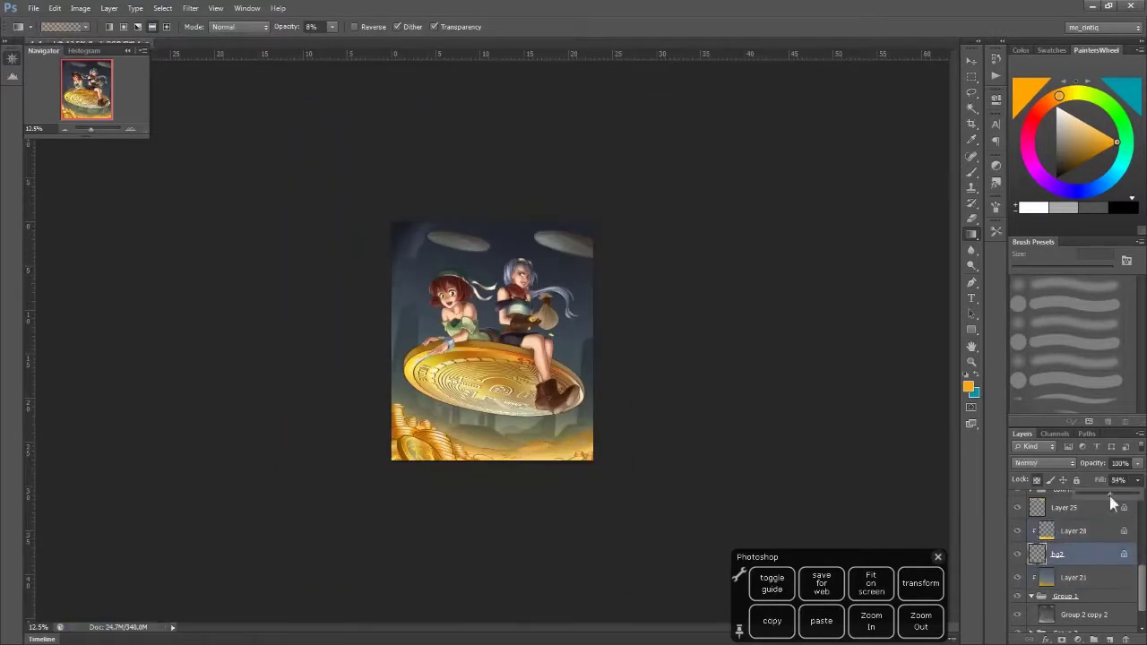
Hide Layer 21 and retouch the grey upper background beside the light beam on Group 2 copy 2 with a 45 px brush
left_click(1084, 614)
left_click(871, 620)
key("b")
left_click(996, 182)
key("]")
left_click(1017, 577)
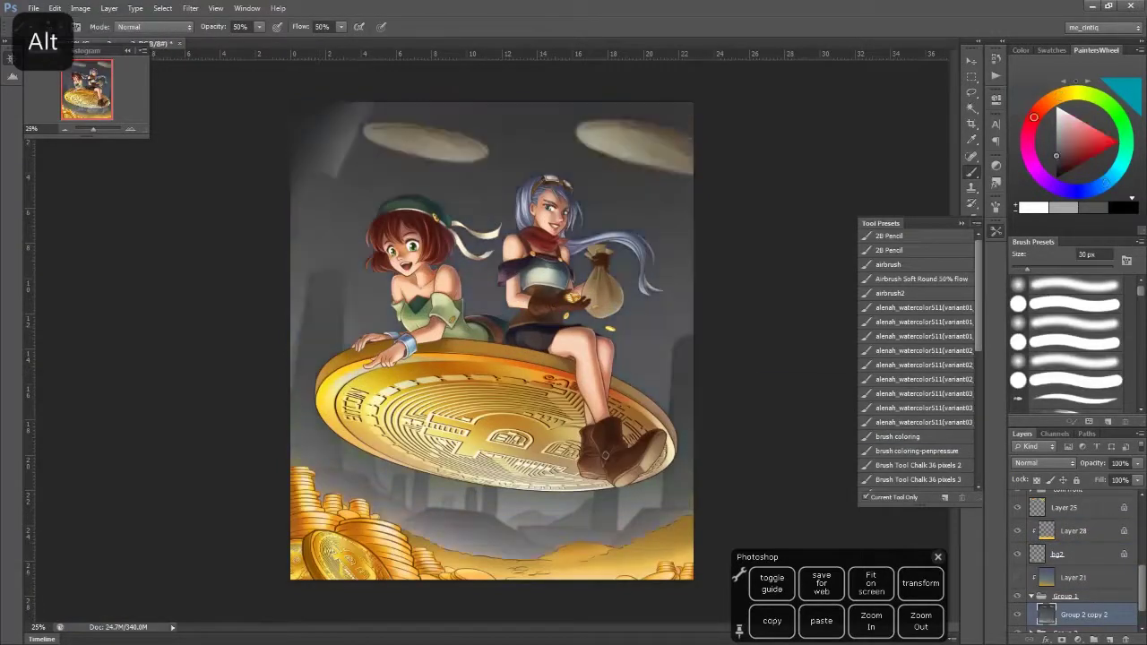
right_click(327, 323)
key("Escape")
key("]")
left_click(331, 131, "alt")
key("[")
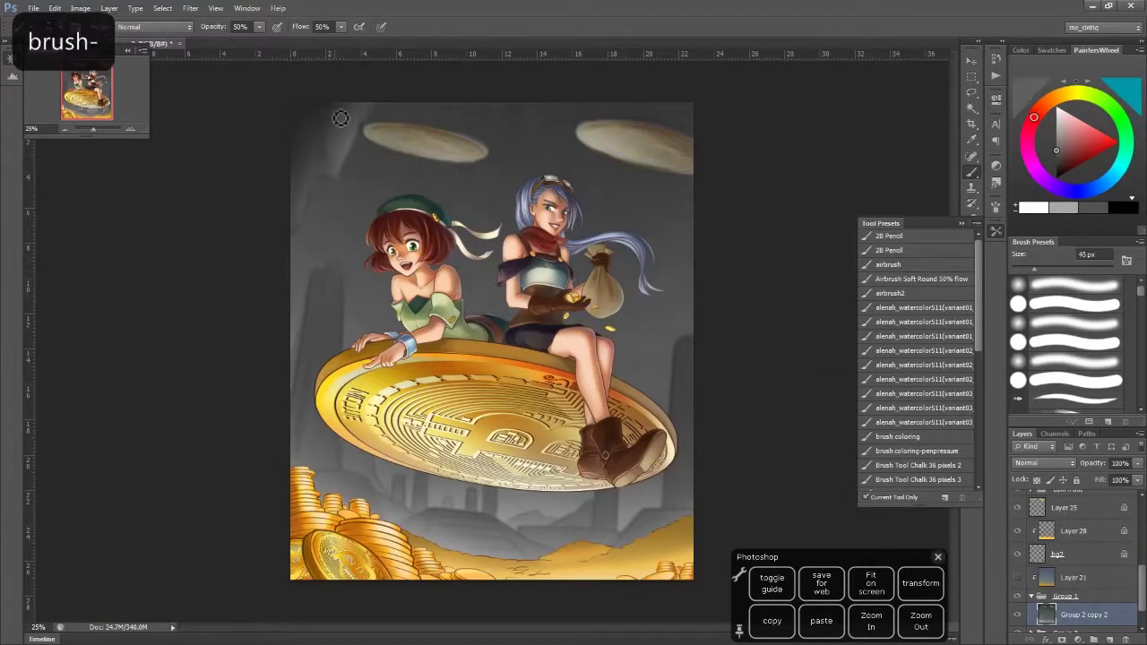
Hide Layer 25 and touch up the grey background on Group 2 copy 2 with sampled greys, using a 40 to 90 px brush
scroll(1066, 555, "up", 1)
left_click(1017, 530)
left_click(1017, 530)
scroll(1066, 555, "down", 2)
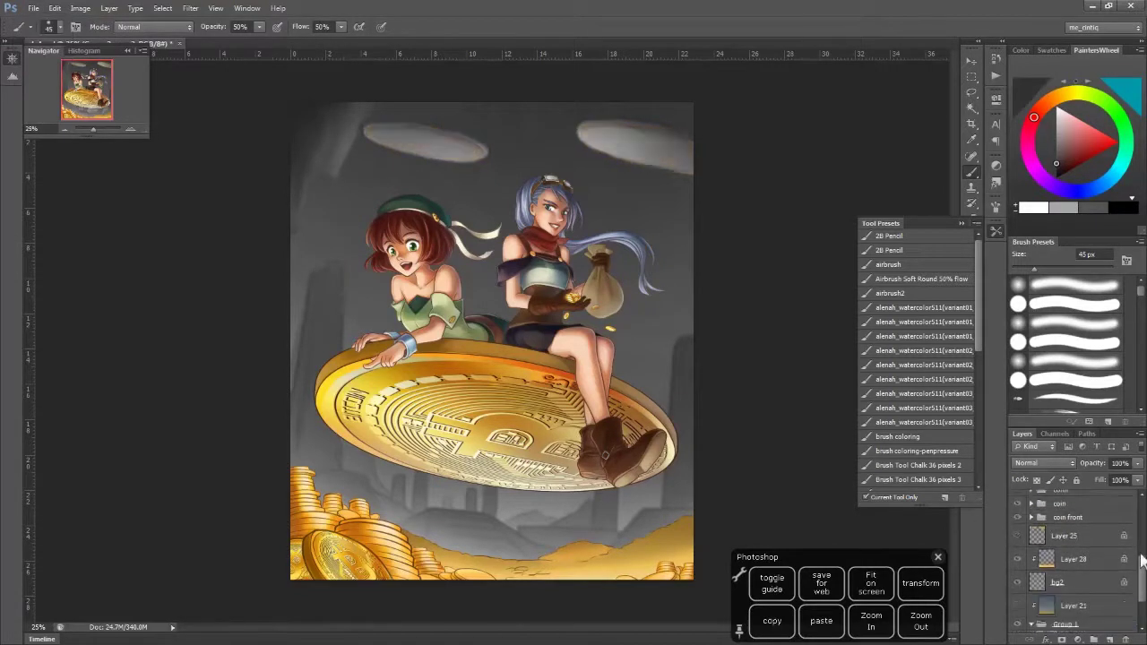
key("[")
left_click(689, 431, "alt")
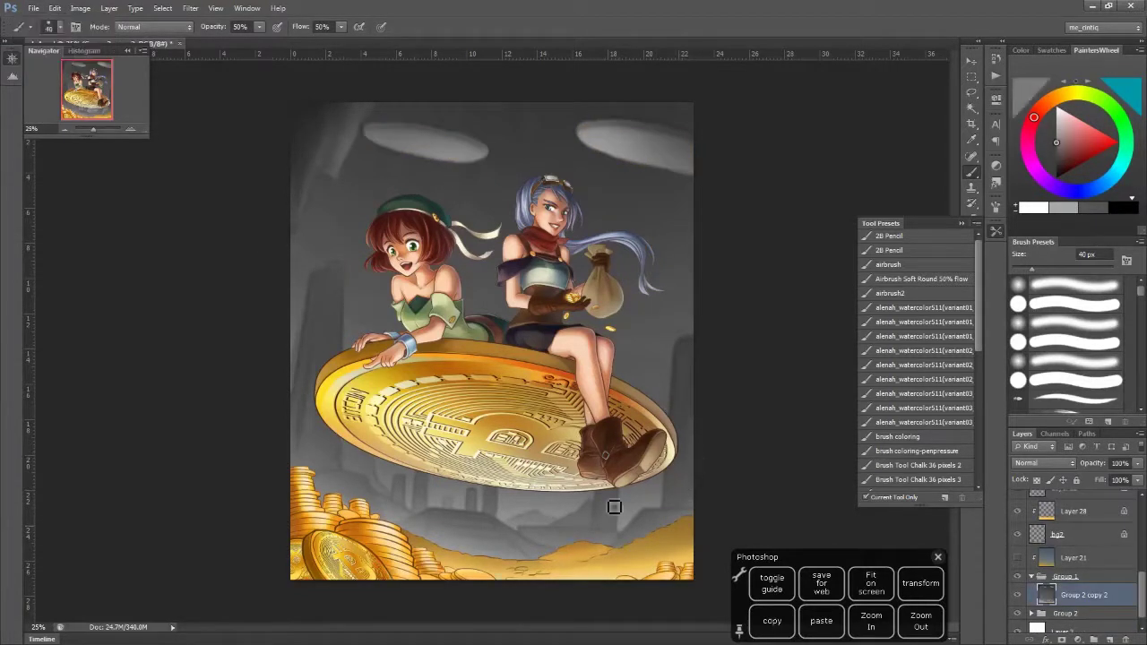
key("bracketright")
right_click(523, 211)
key("Return")
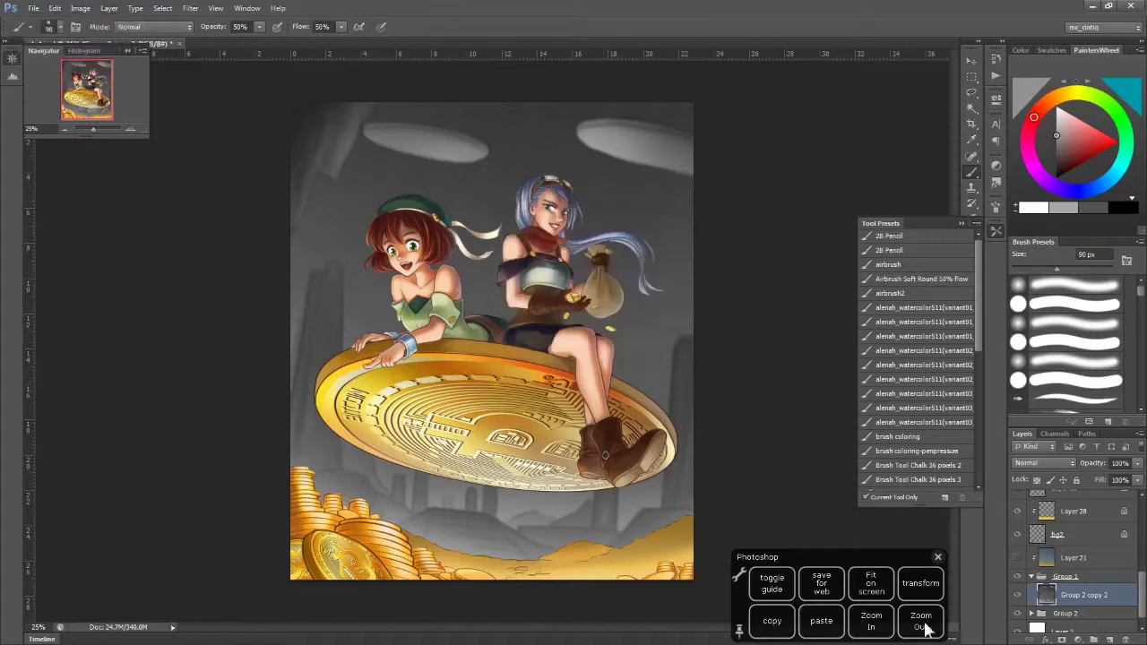
Change the blending mode of Layer 28 to Overlay
key("ctrl+minus")
left_click(1043, 462)
key("Escape")
left_click(1074, 511)
left_click(1043, 463)
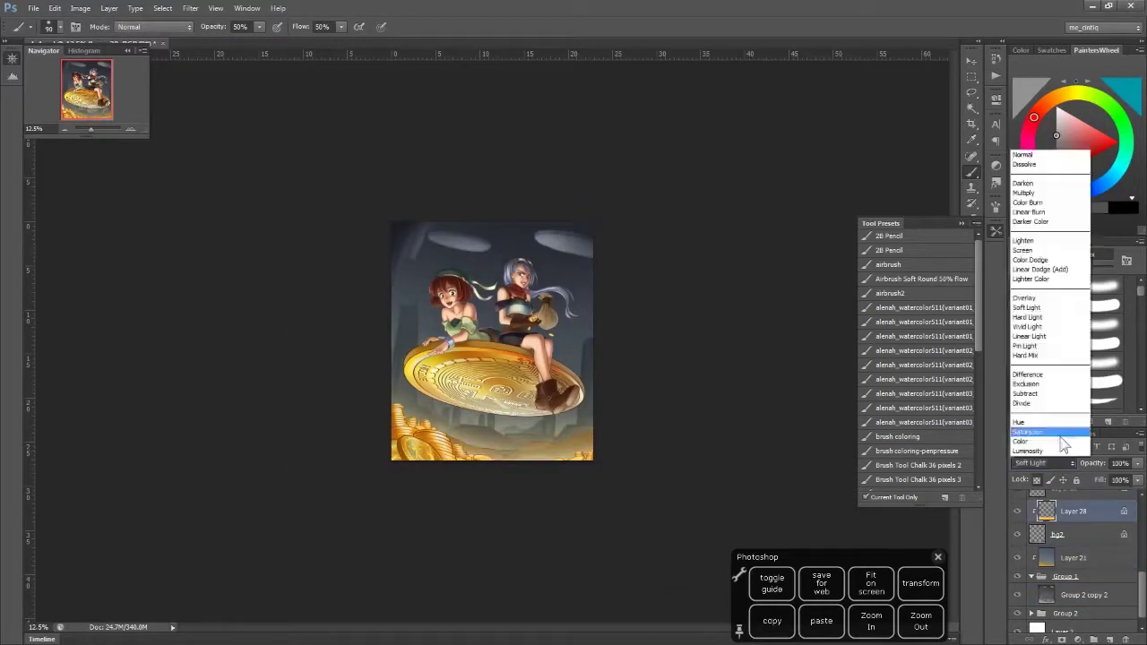
left_click(1039, 292)
key("ctrl+plus")
key("ctrl+minus")
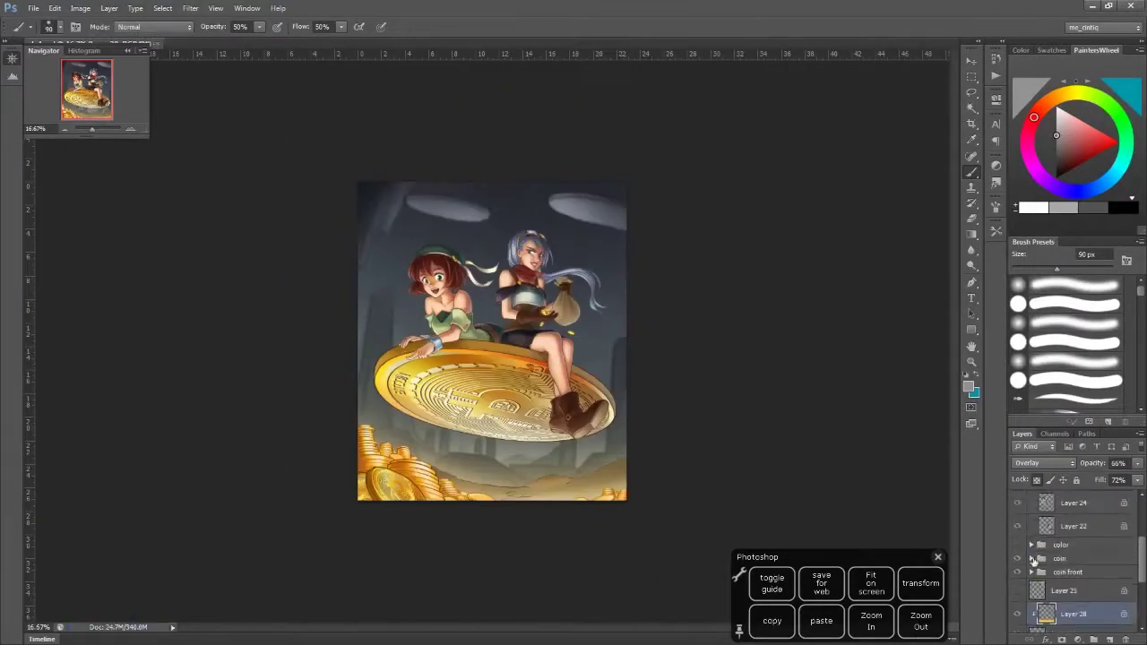
scroll(1076, 556, "up", 2)
double_click(1041, 497)
key("Escape")
left_click_drag(1095, 509, 1089, 493)
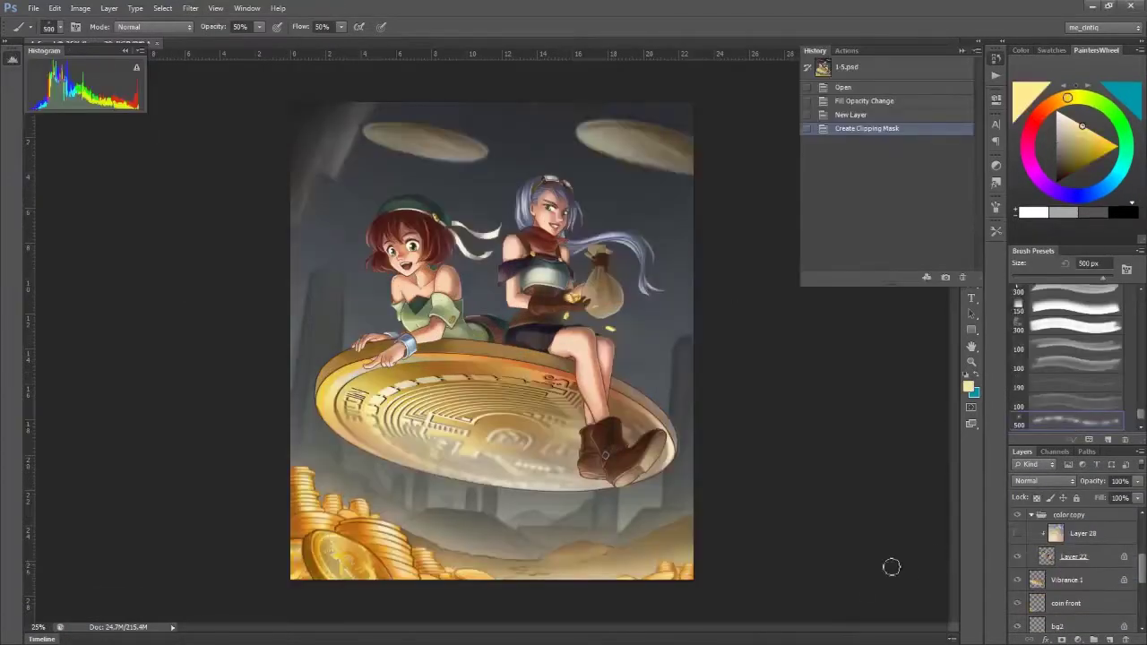
Set the clipped Layer 29 to Screen mode and lay a light grey gradient over the lower background, undoing a wrong try
left_click(1031, 592)
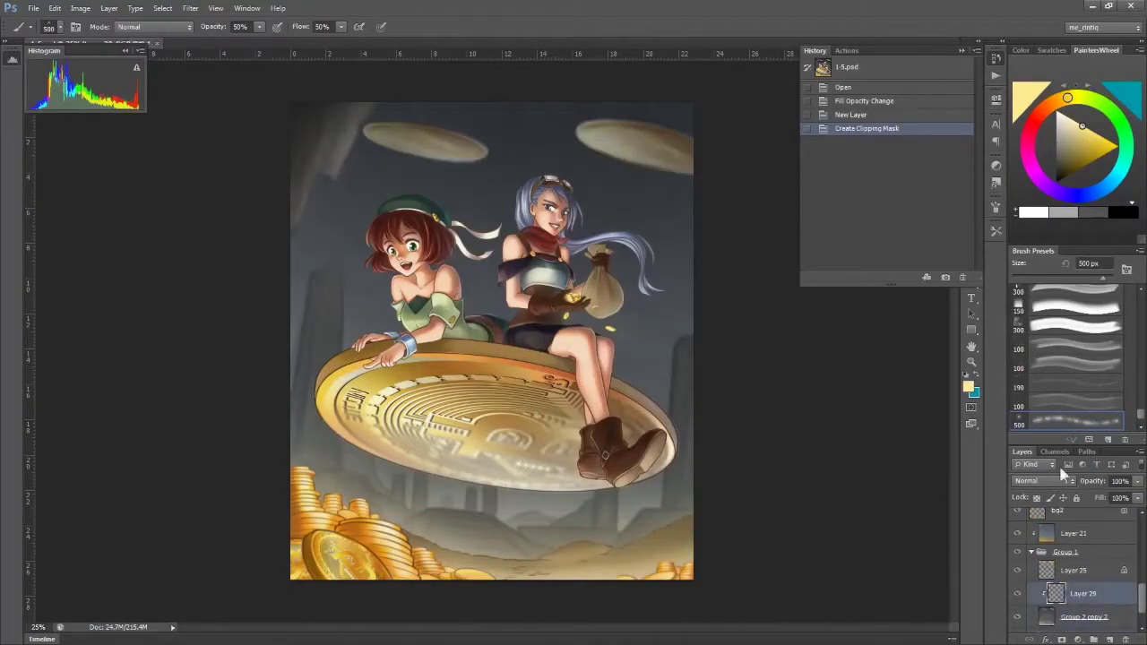
left_click(1060, 480)
left_click(1022, 268)
left_click(961, 50)
key("g")
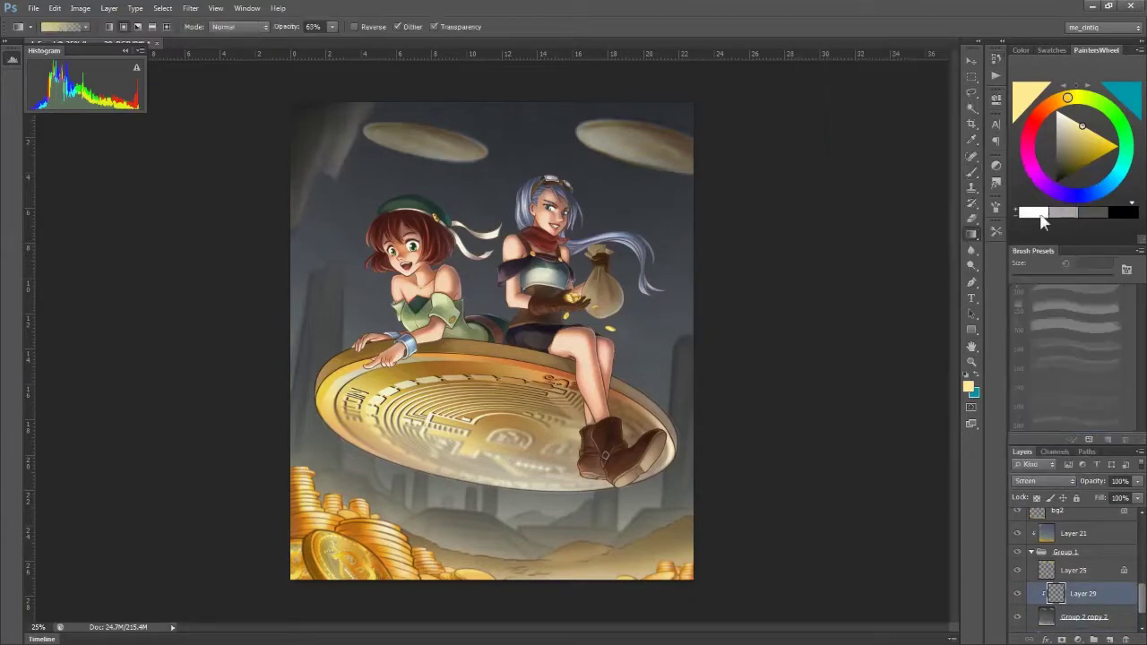
left_click_drag(515, 620, 515, 621)
key("ctrl+z")
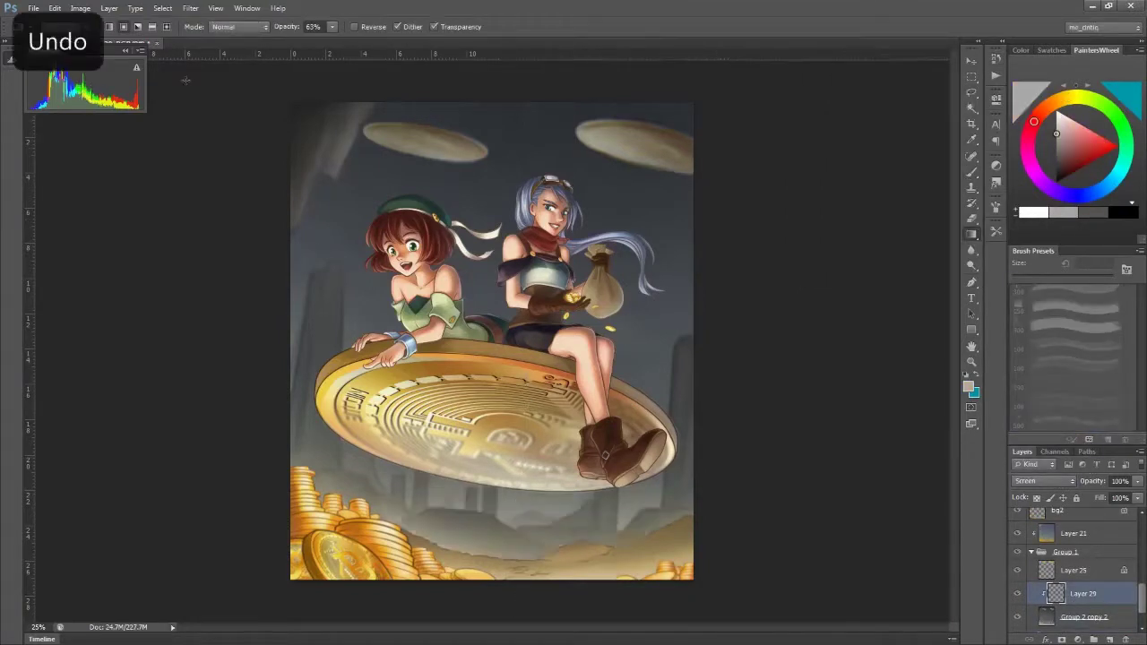
Lower Layer 29's fill to 32% and switch its blending mode to Soft Light
left_click(1137, 497)
left_click_drag(1101, 517, 1094, 518)
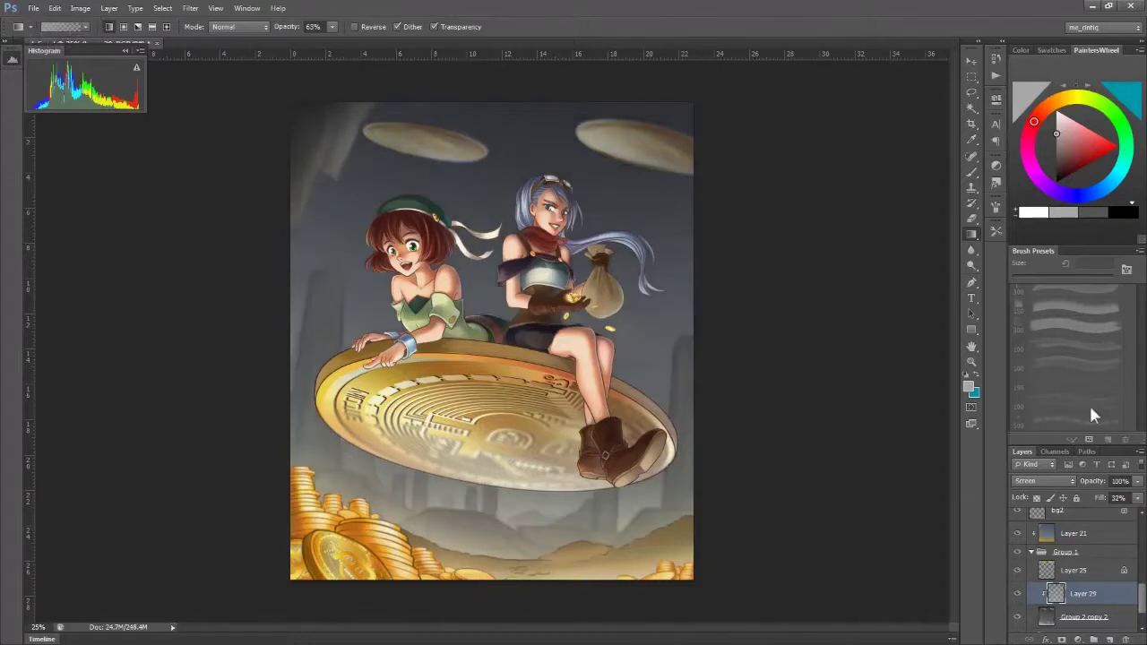
left_click(1044, 480)
left_click(1036, 326)
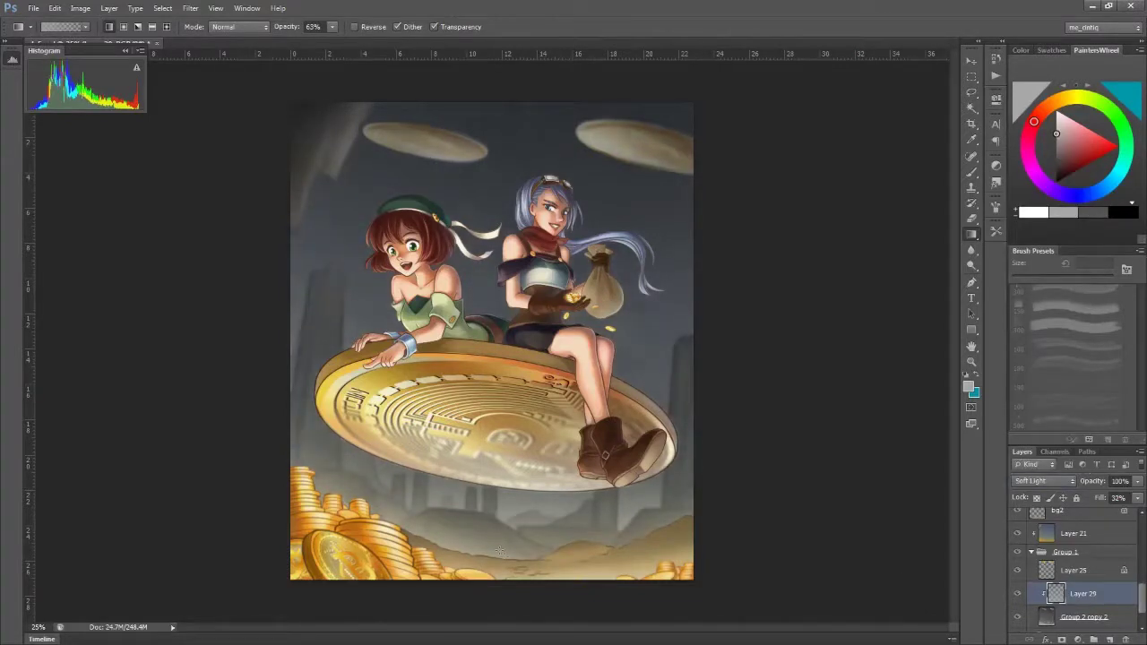
Set Layer 21's fill to 78%
left_click(1091, 532)
left_click(1137, 498)
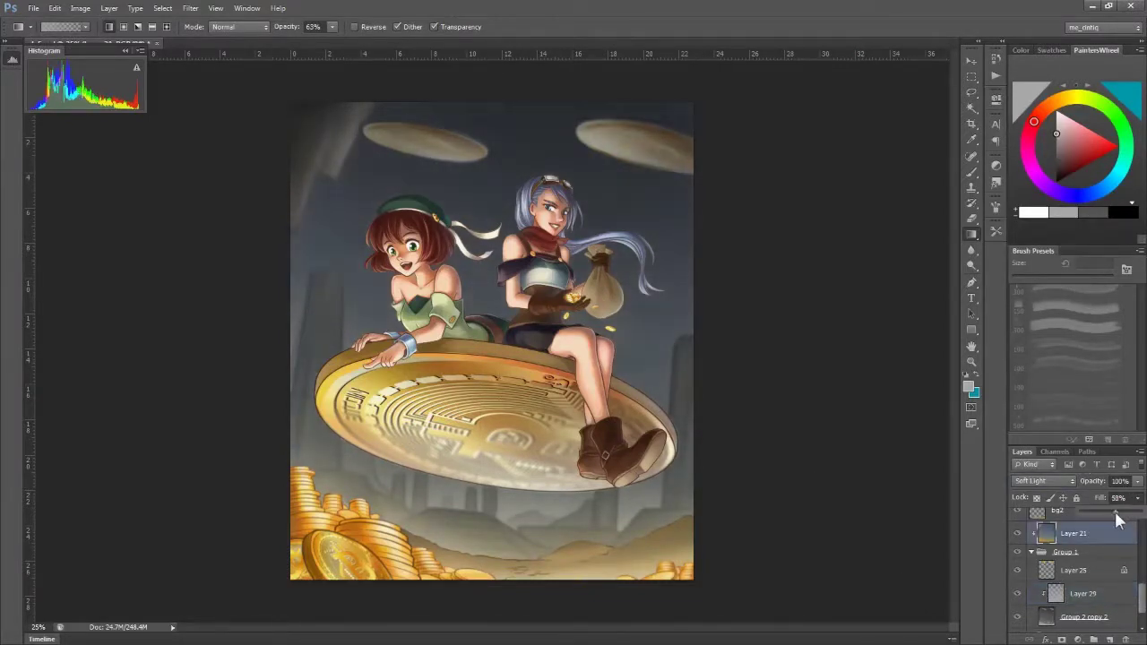
left_click_drag(1117, 521, 1130, 521)
left_click_drag(1040, 535, 1018, 535)
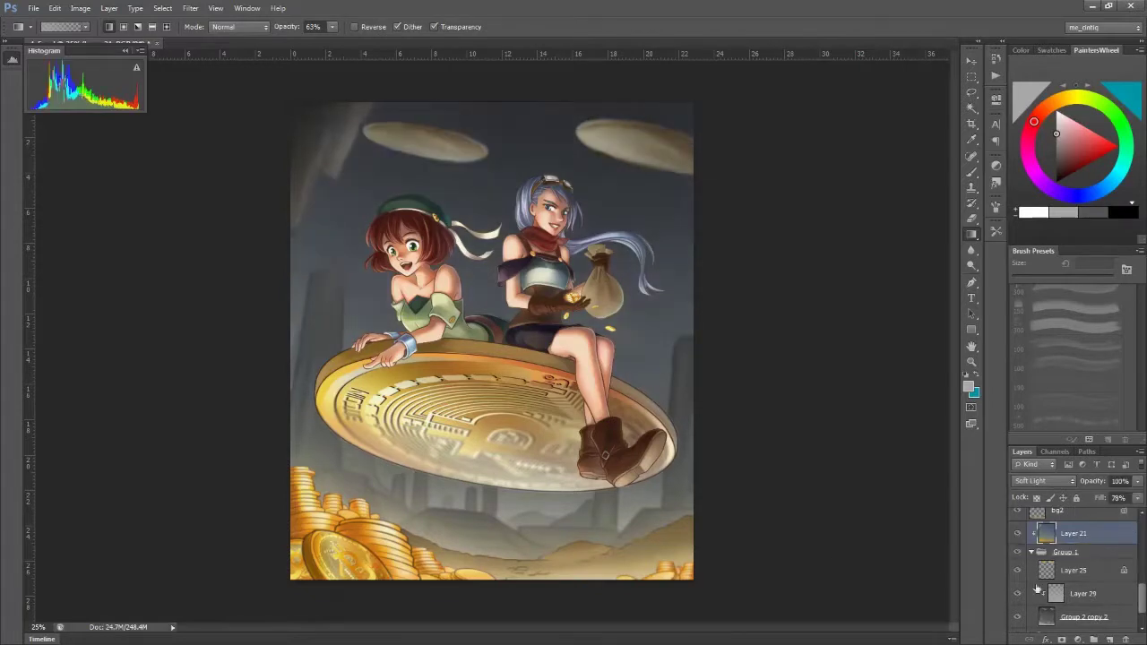
Brush pale yellow light over the background on Layer 21 at 100% opacity with a 300 to 400 px brush, undoing unwanted strokes
scroll(1037, 587, "up", 2)
key("b")
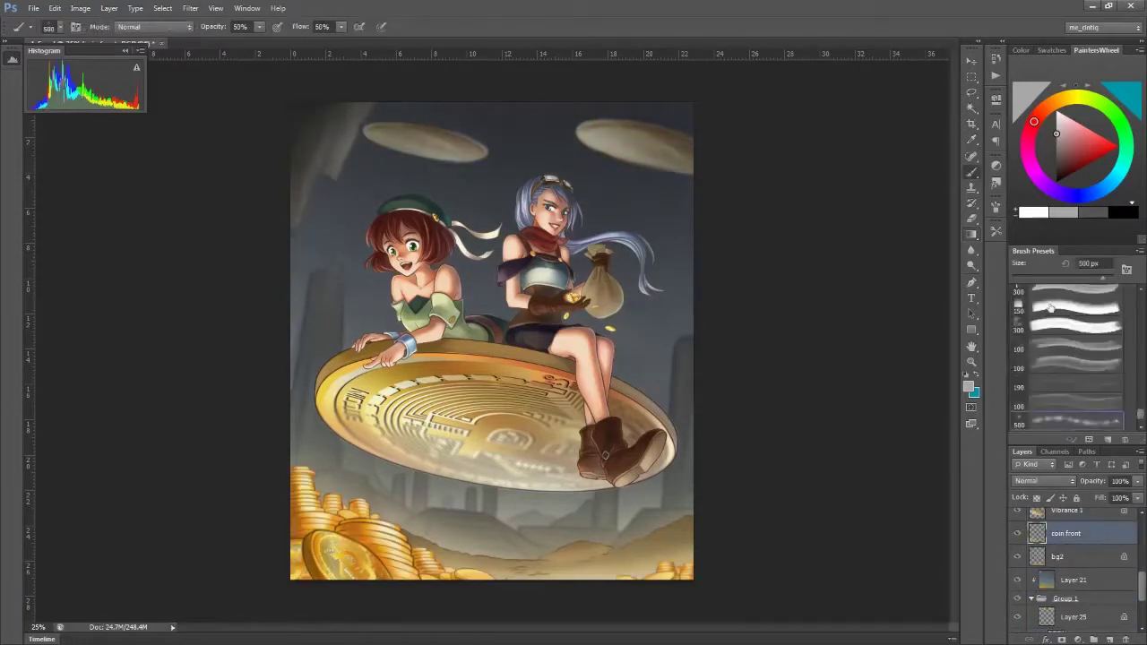
left_click(1074, 103)
key("ctrl+z")
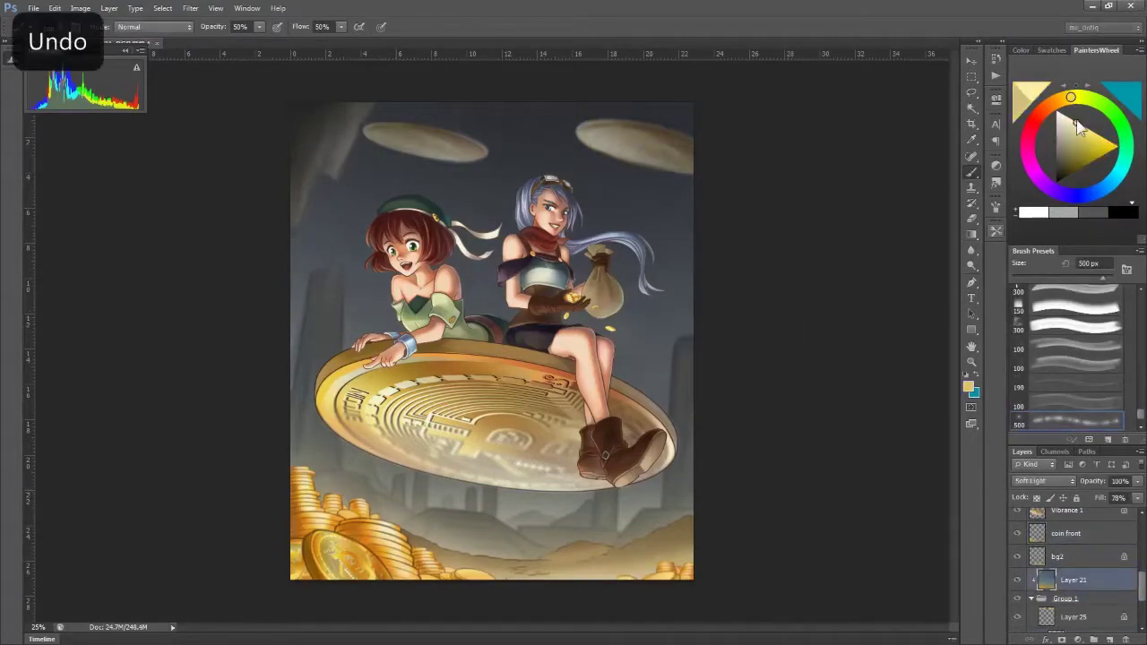
key("bracketleft")
key("ctrl+z")
key("bracketleft")
key("0")
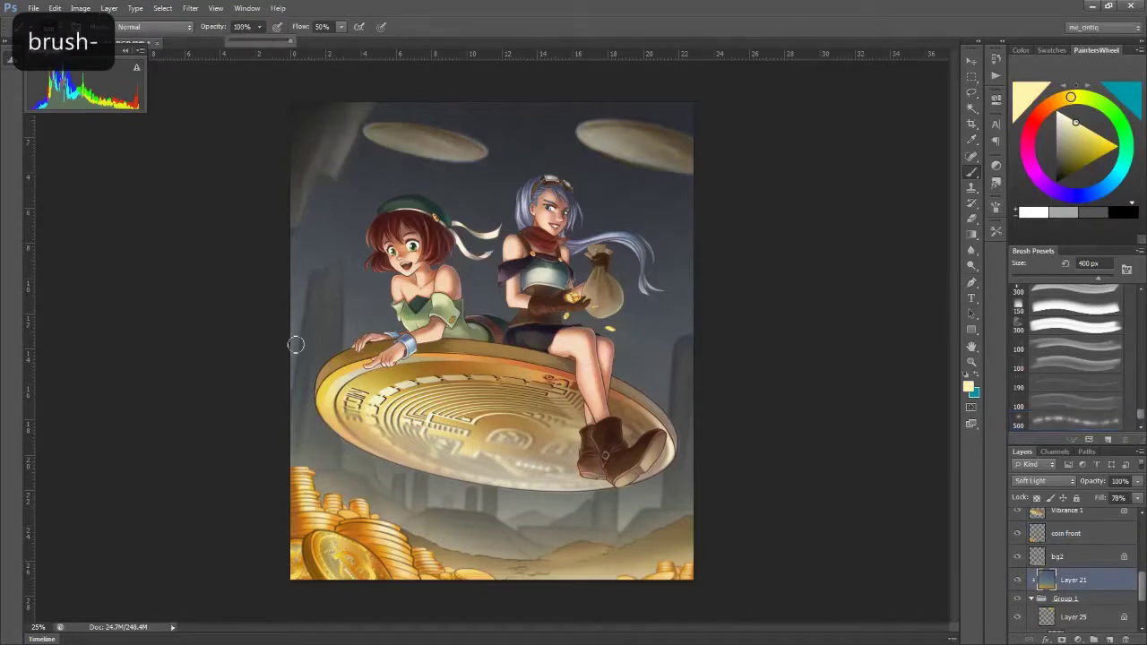
key("bracketleft")
key("bracketright")
key("bracketright")
key("bracketright")
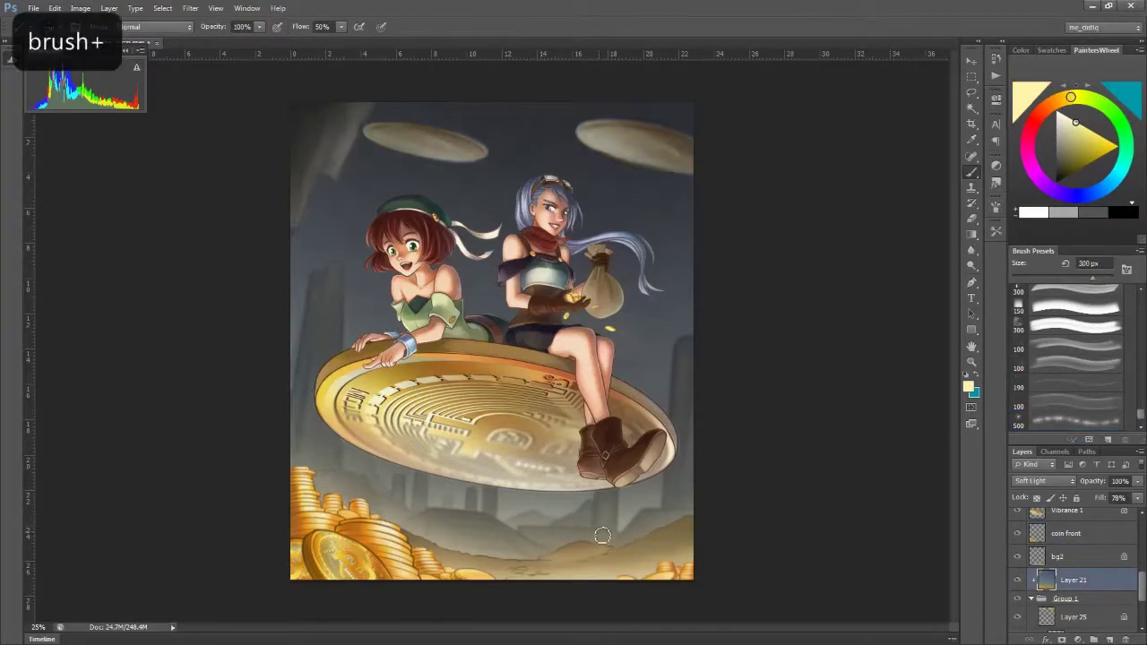
Try white strokes near the coin piles on Layer 21, with brush sizes from 200 up to 1500 px
left_click(694, 555, "alt")
key("bracketleft")
key("bracketleft")
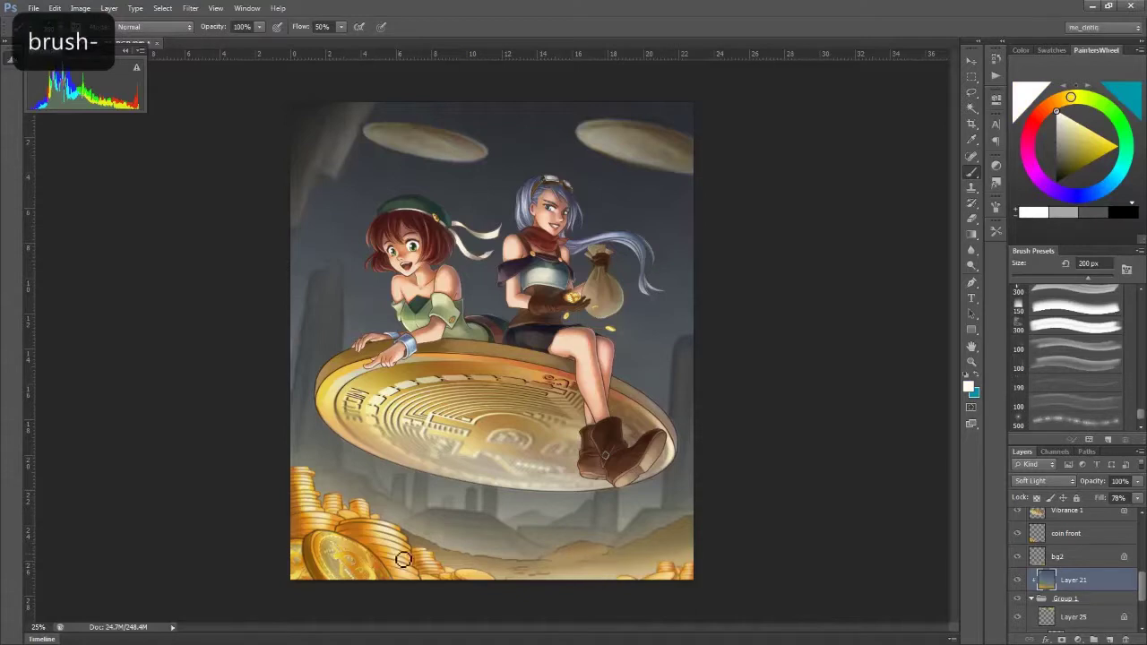
key("bracketright")
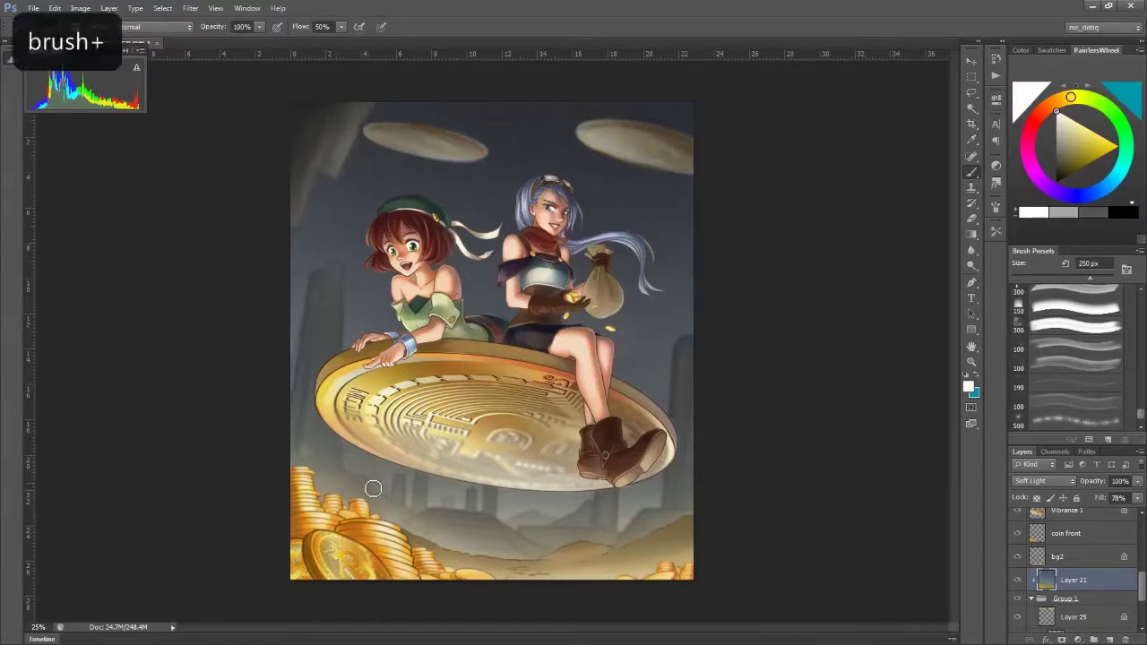
key("bracketright")
key("bracketright")
key("bracketright")
key("ctrl+z")
key("ctrl+z")
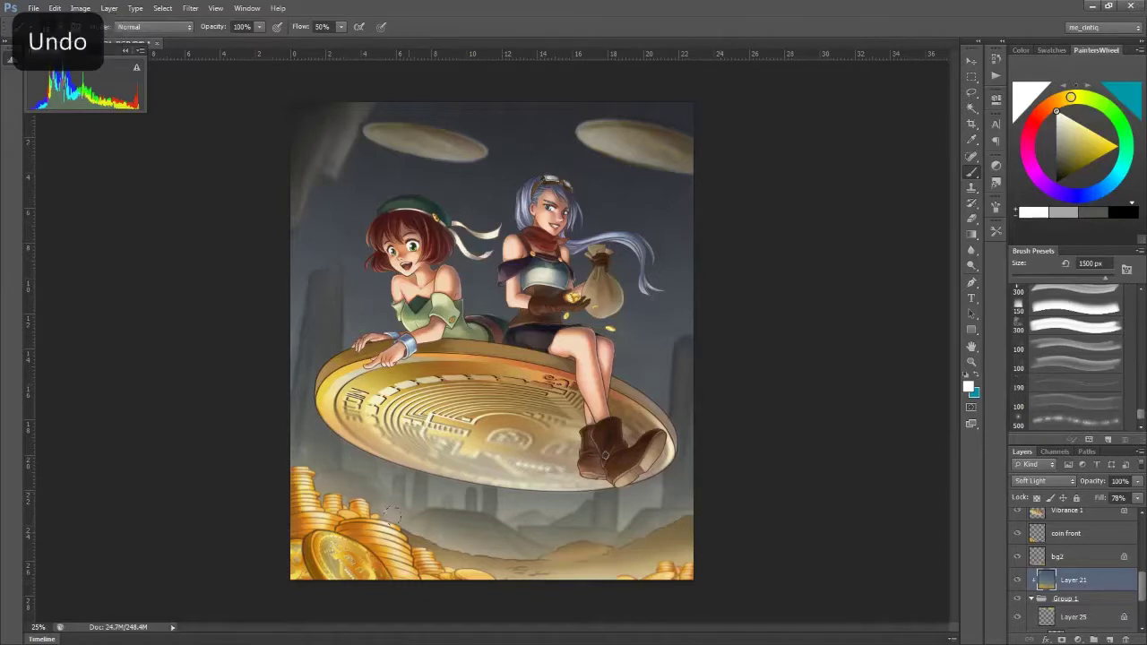
key("ctrl+z")
Try large white brush marks over the coin pile on the coin front layer, reducing the brush from 1200 px
key("bracketleft")
key("bracketleft")
key("bracketleft")
key("bracketleft")
key("bracketleft")
key("bracketleft")
key("bracketleft")
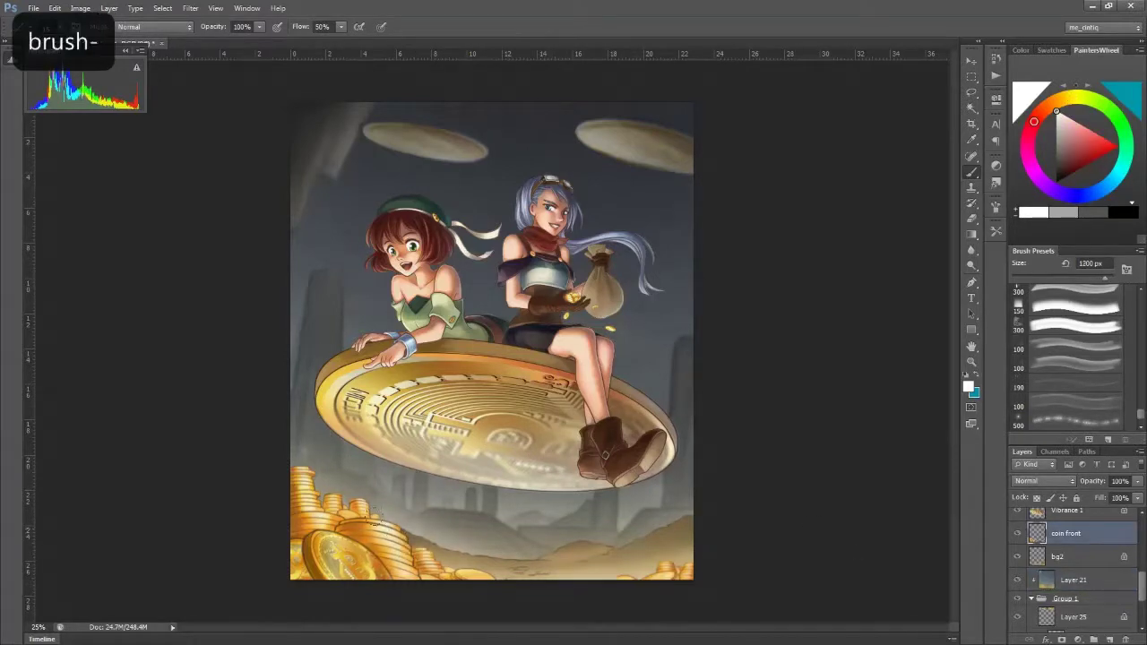
key("ctrl+z")
key("bracketleft")
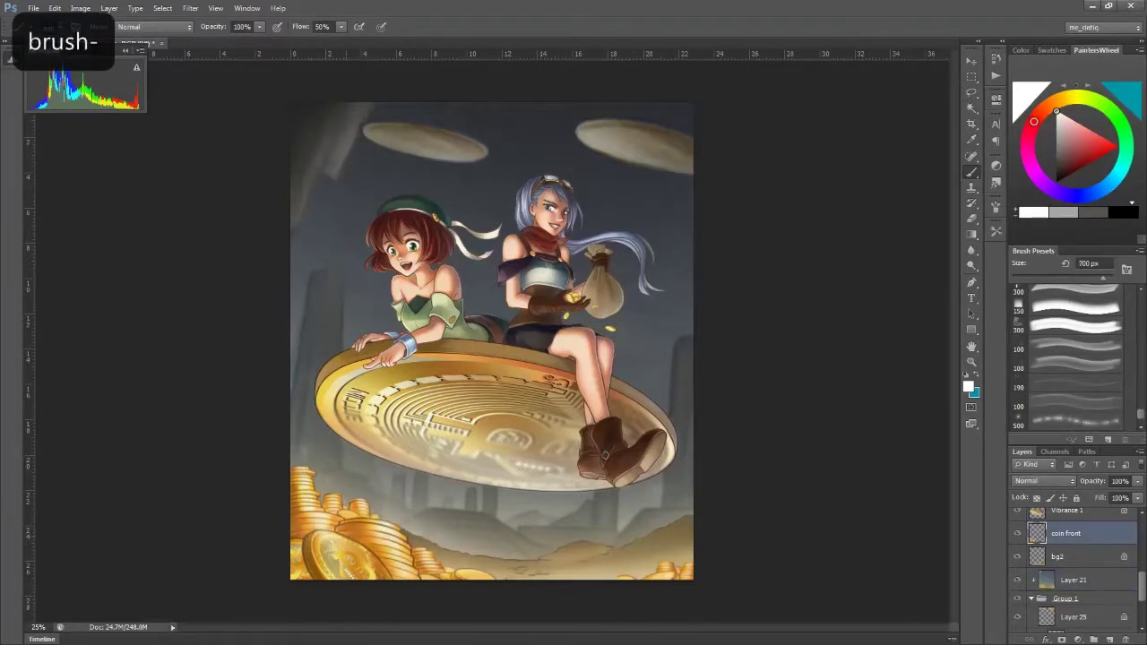
key("ctrl+z")
key("bracketleft")
key("bracketleft")
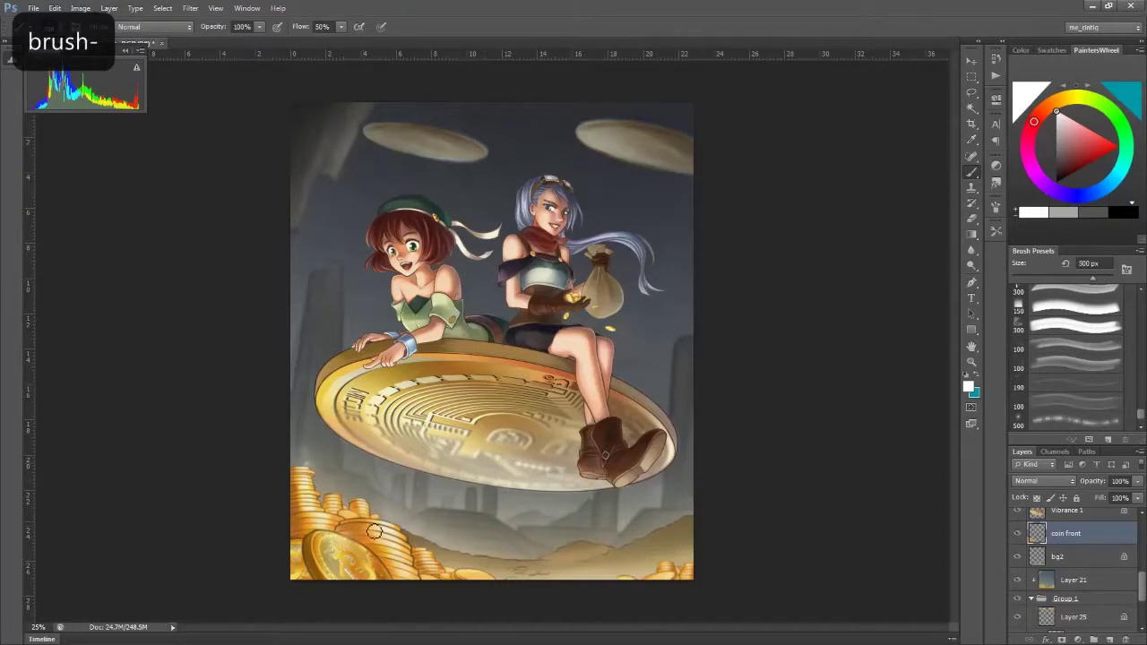
Dab smaller white highlights along the coin pile on the coin front layer with a 300 to 400 px brush, undoing poor ones
key("ctrl+z")
key("bracketright")
key("bracketleft")
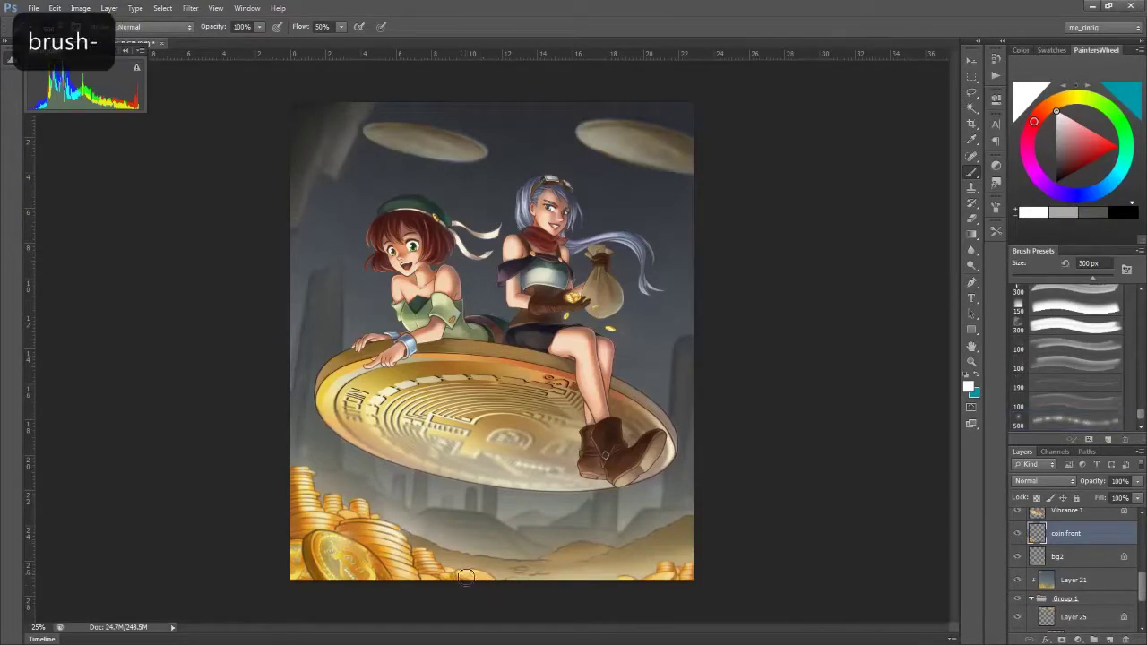
key("bracketright")
key("ctrl+z")
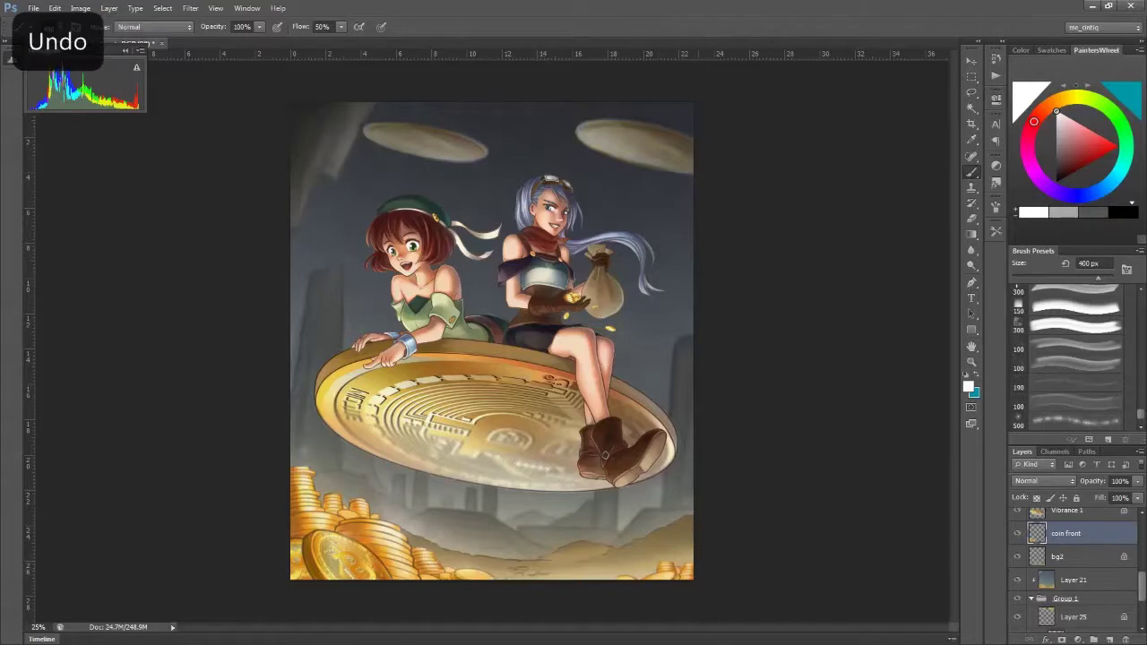
key("bracketleft")
key("ctrl+z")
Sample pale yellow and brush soft highlights over the coin piles on the coin front layer at 600 px, undoing the last stroke
left_click(690, 563, "alt")
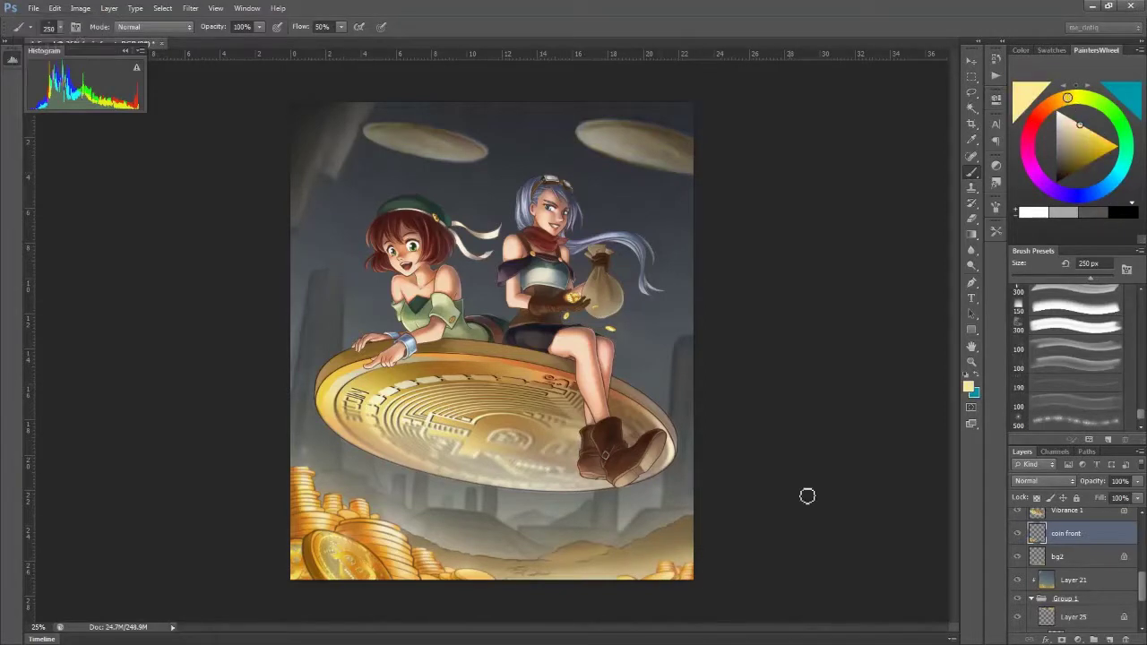
key("bracketright")
key("bracketright")
key("bracketright")
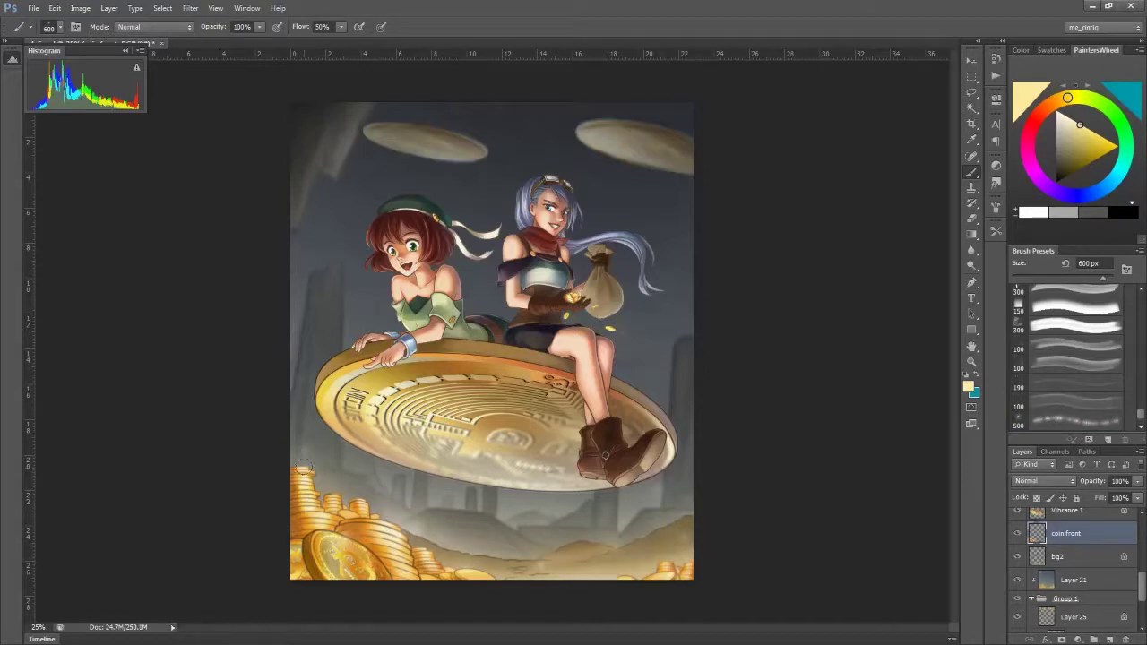
key("ctrl+z")
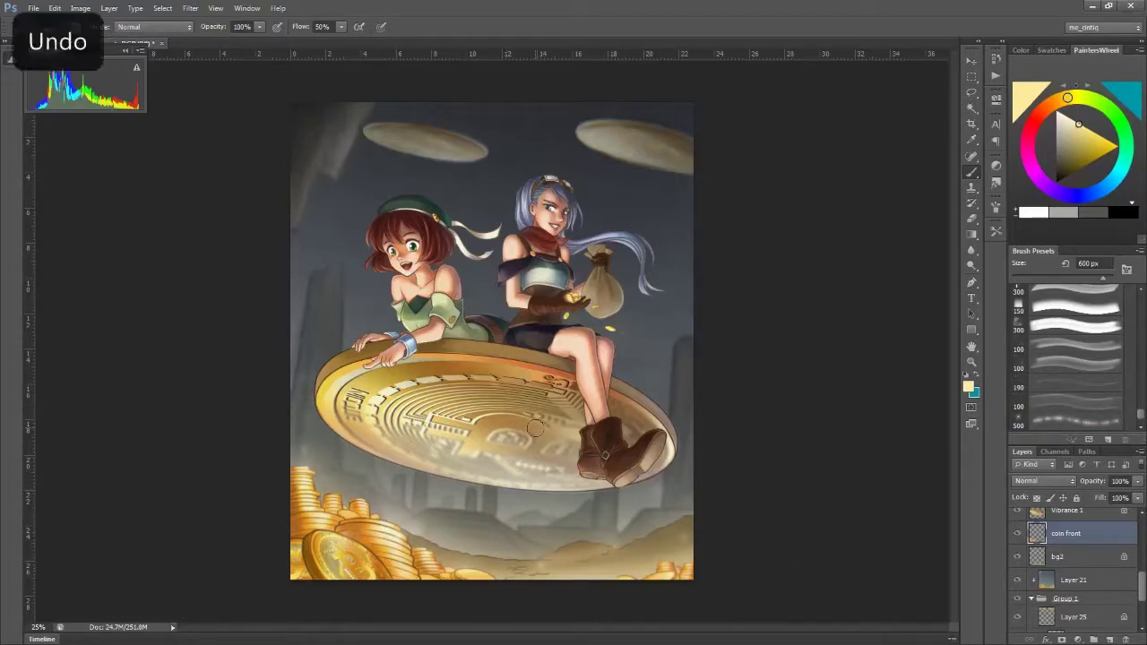
Try pale yellow brush marks over the giant coin on the line layer with an 800 to 900 px brush
key("alt+bracketright")
key("alt+bracketright")
key("alt+bracketright")
key("alt+bracketright")
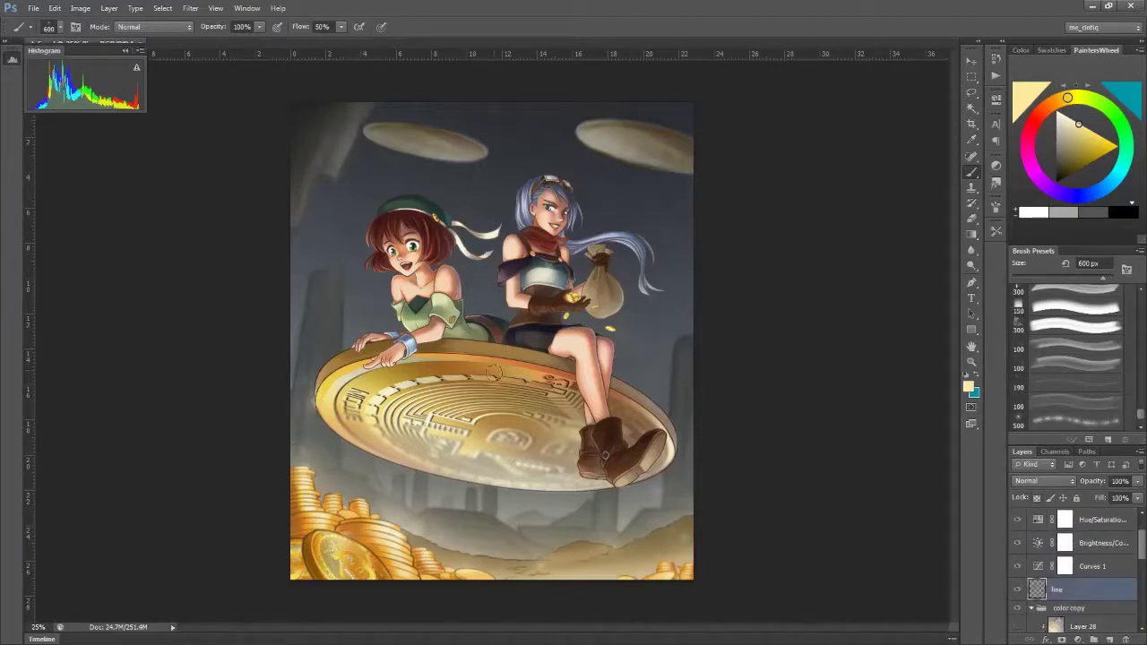
key("bracketright")
key("bracketright")
key("bracketright")
key("ctrl+z")
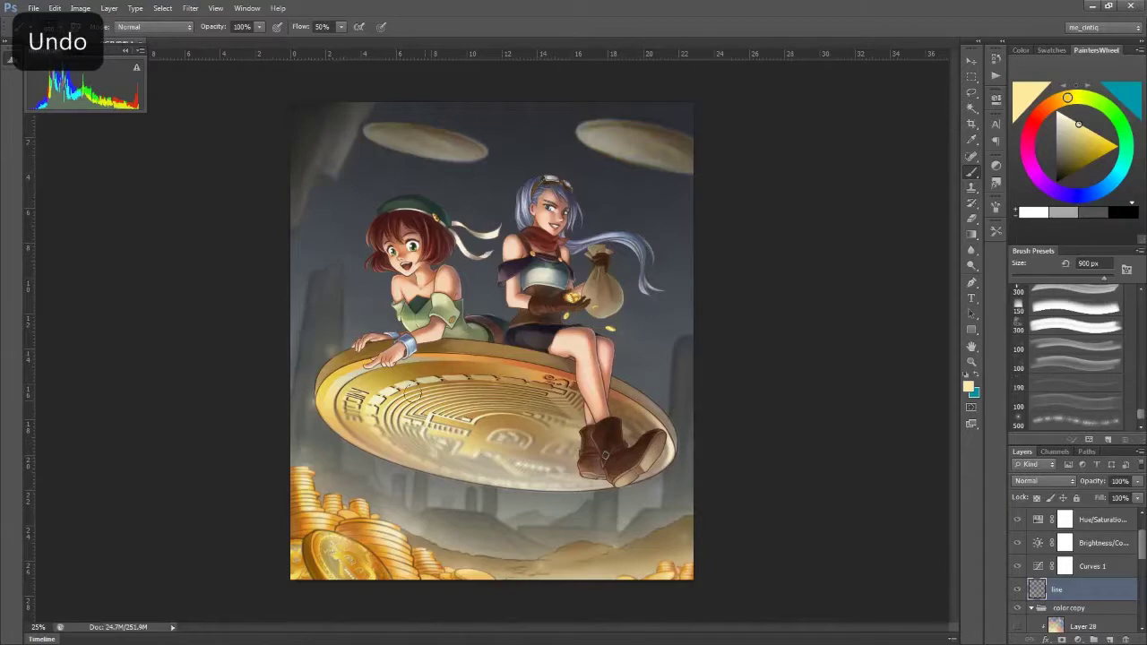
key("bracketleft")
key("ctrl+z")
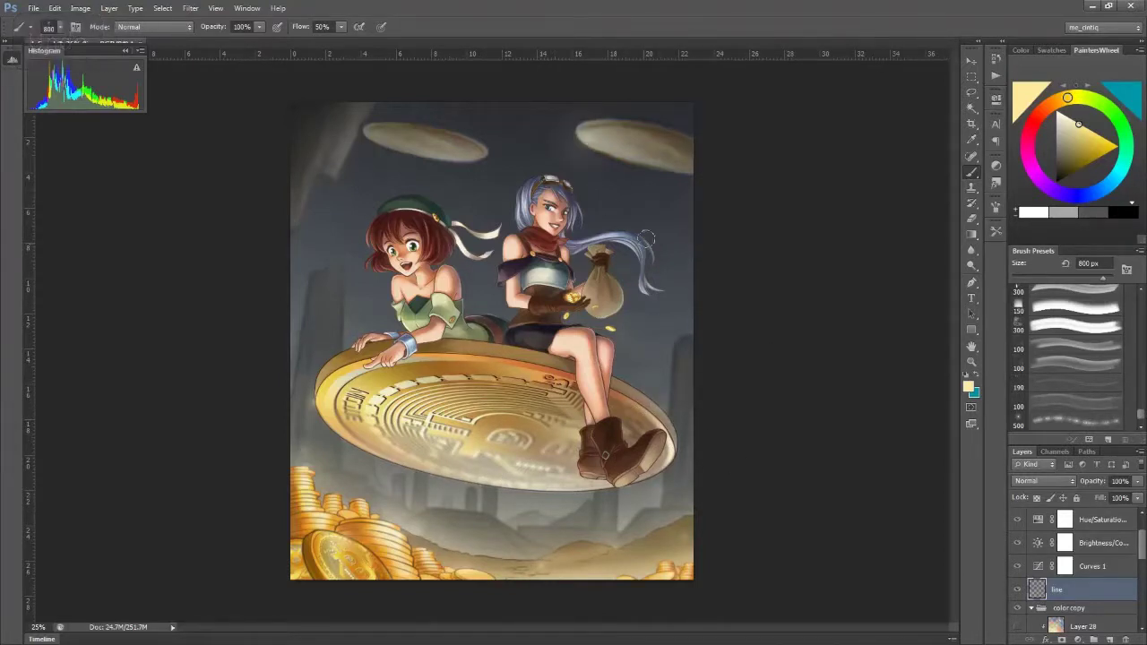
Try larger pale yellow brush marks on the Vibrance 1 layer with a 1500 px brush
key("bracketright")
key("ctrl+z")
key("bracketright")
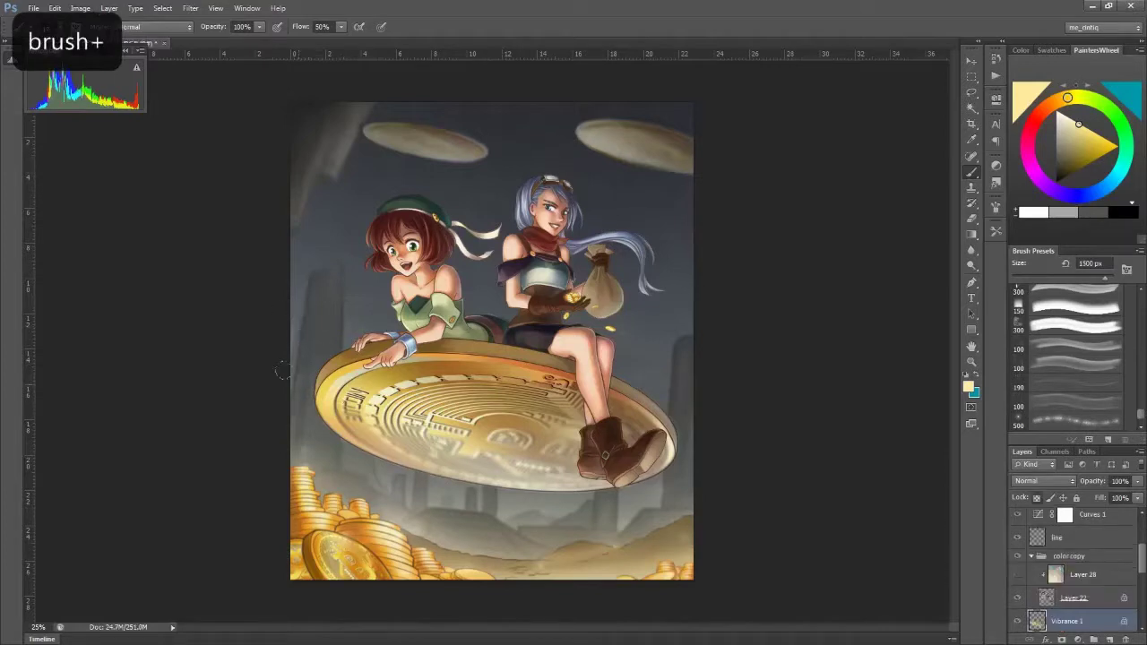
key("ctrl+z")
key("ctrl+z")
Try pale yellow brush marks on the coin front layer with a 1700 to 1800 px brush, and undo them
key("bracketright")
key("bracketright")
key("bracketright")
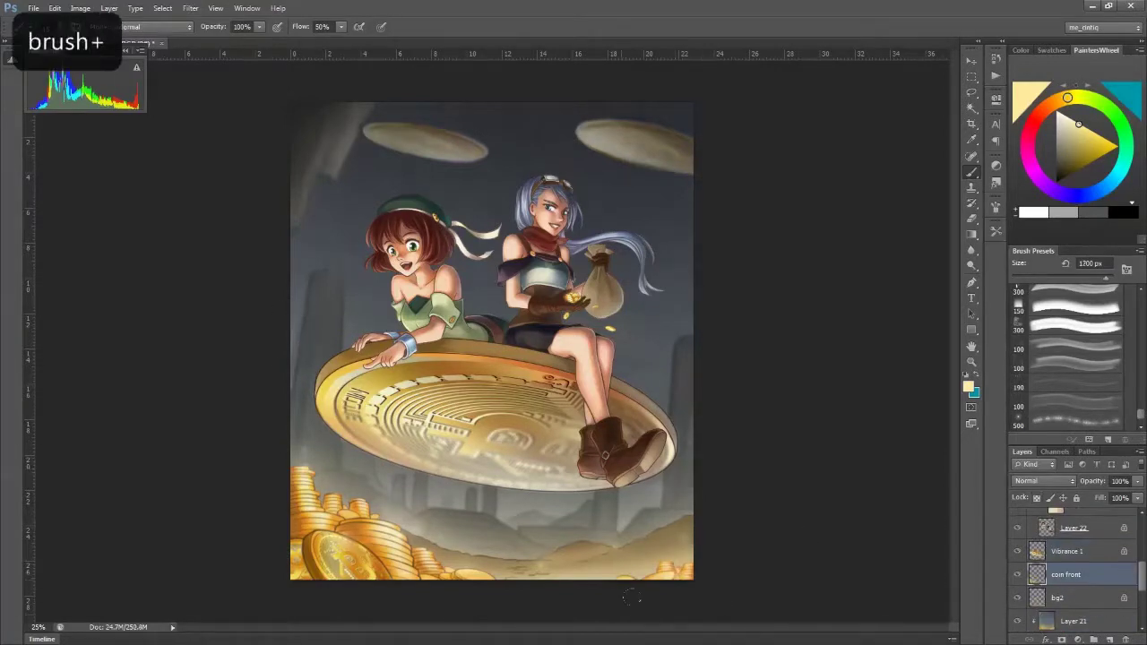
key("ctrl+z")
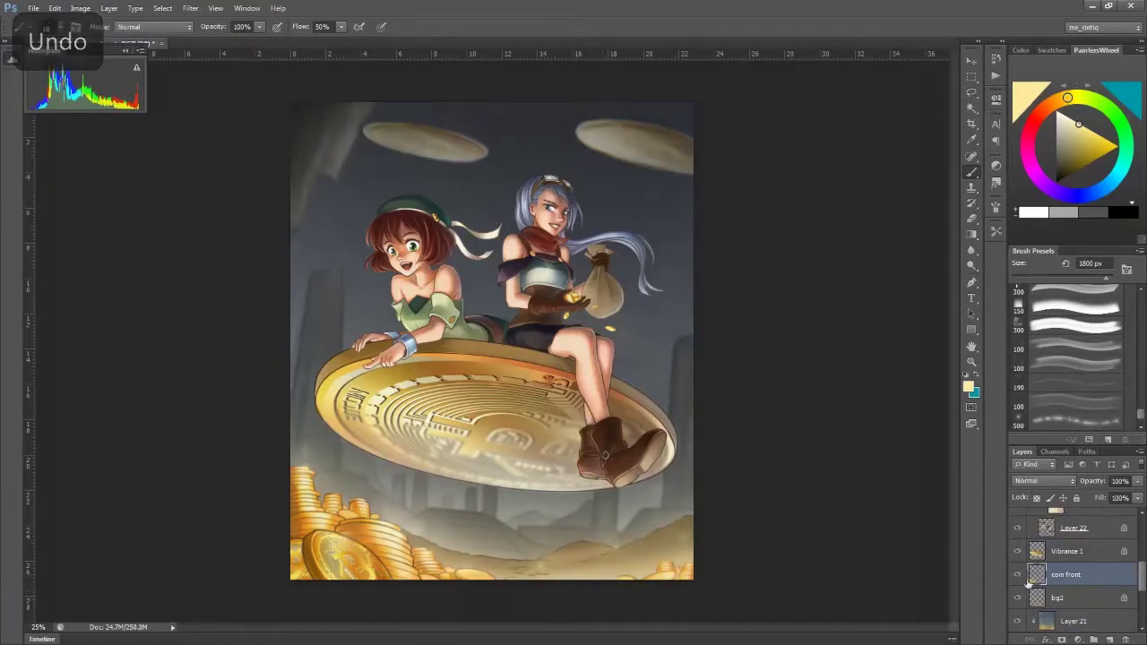
key("ctrl+z")
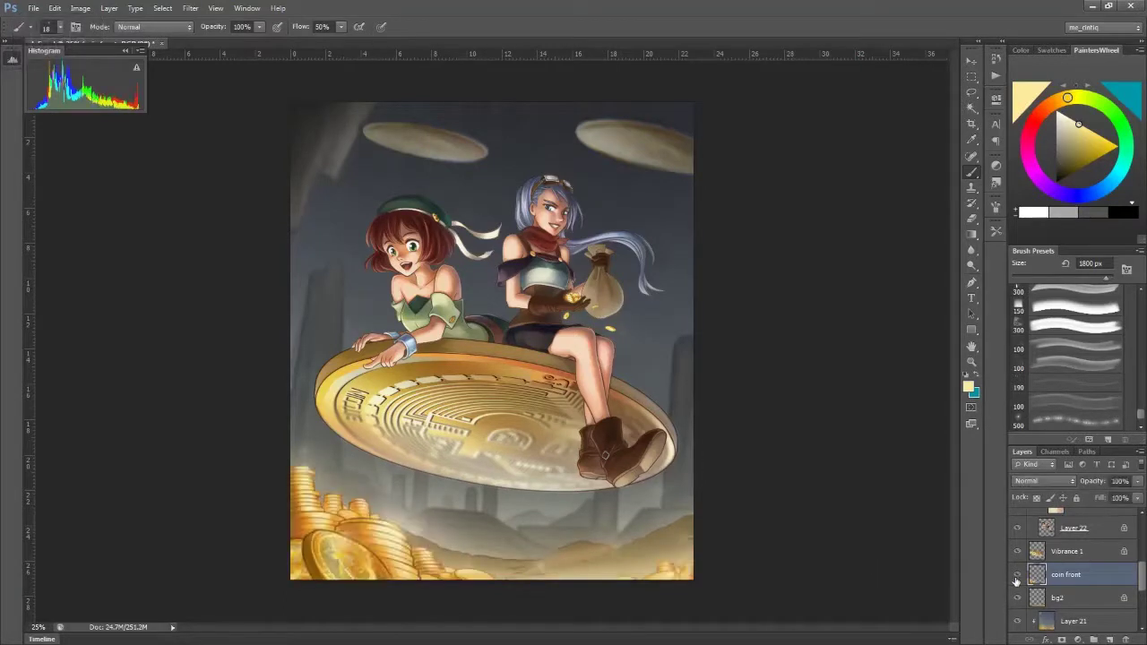
key("ctrl+z")
Adjust the bg2 layer's fill opacity and move the layer into Group 1, clipped below Layer 29
scroll(1023, 602, "down", 1)
left_click(1111, 576)
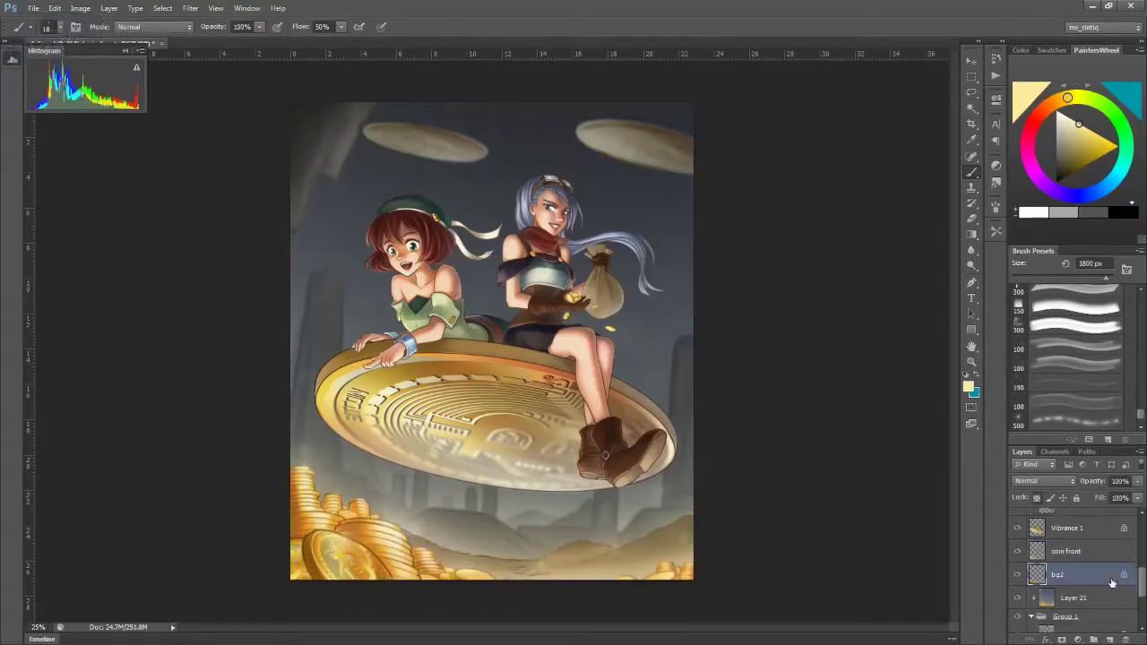
mouse_move(1136, 498)
left_mouse_down()
mouse_move(1136, 518)
mouse_move(1119, 517)
mouse_move(1140, 518)
left_mouse_up()
left_click_drag(1066, 574, 1017, 596)
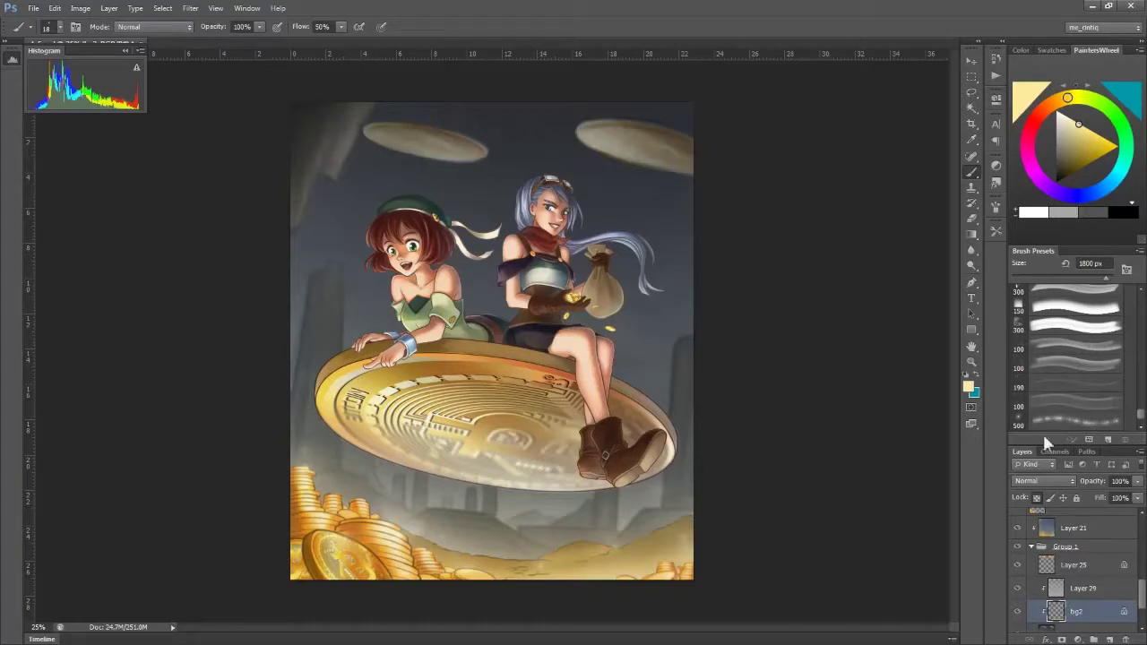
Choose the 86 px brush preset with 52% opacity and 23% flow, and show Layer 28 in the color copy group
key("alt+bracketleft")
key("alt+bracketleft")
key("alt+bracketleft")
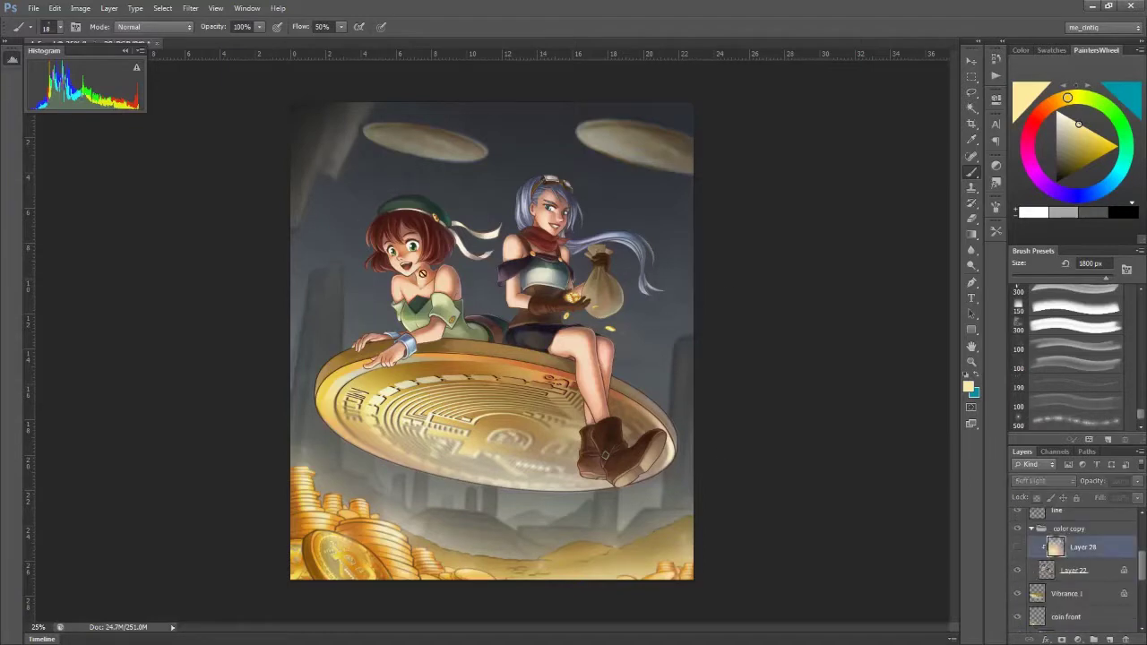
scroll(878, 415, "up", 5)
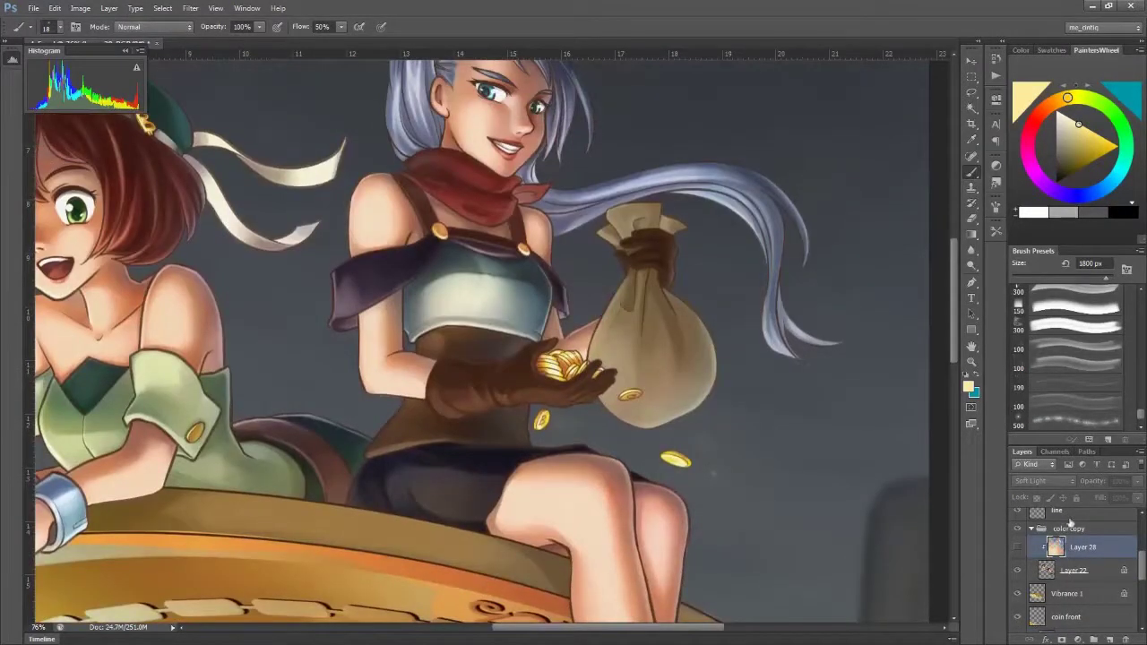
left_click(1066, 512)
scroll(951, 461, "up", 1)
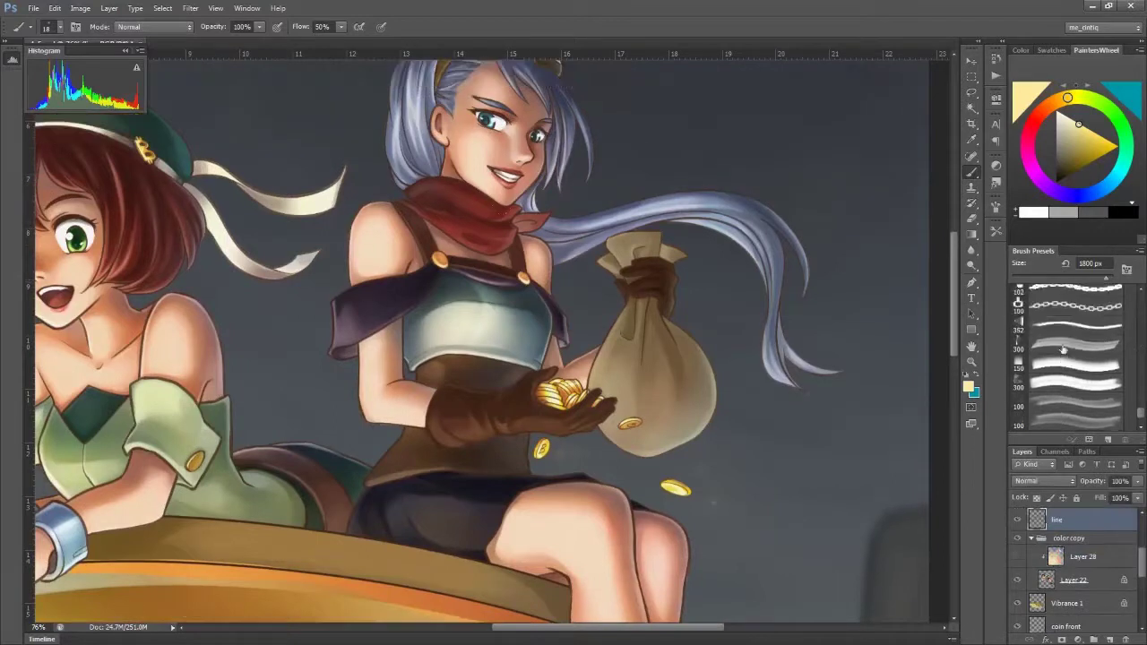
right_click(950, 448)
left_click(896, 293)
left_click(1068, 557)
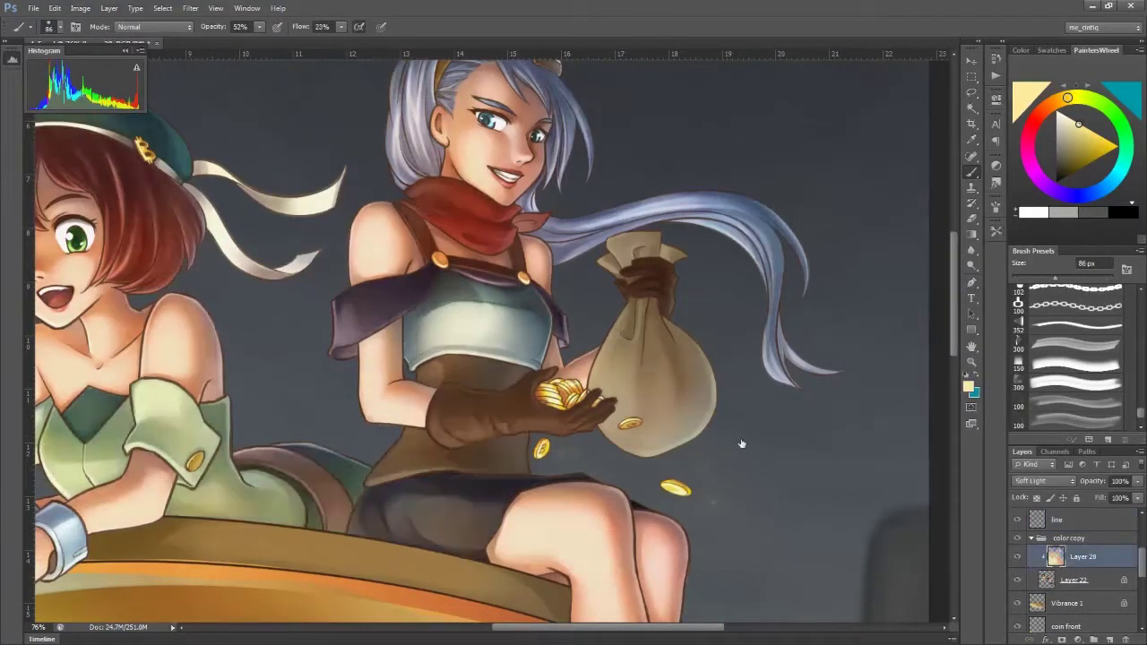
Adjust Layer 28's fill opacity and compare the women with and without the layer
scroll(335, 424, "up", 2)
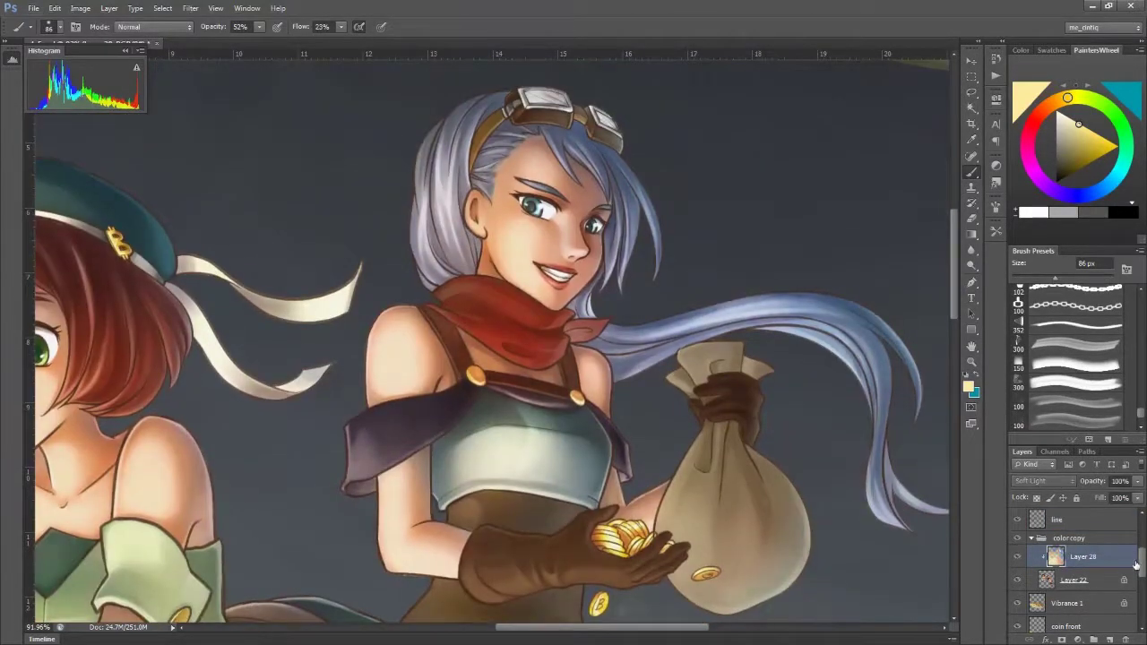
left_click(1137, 497)
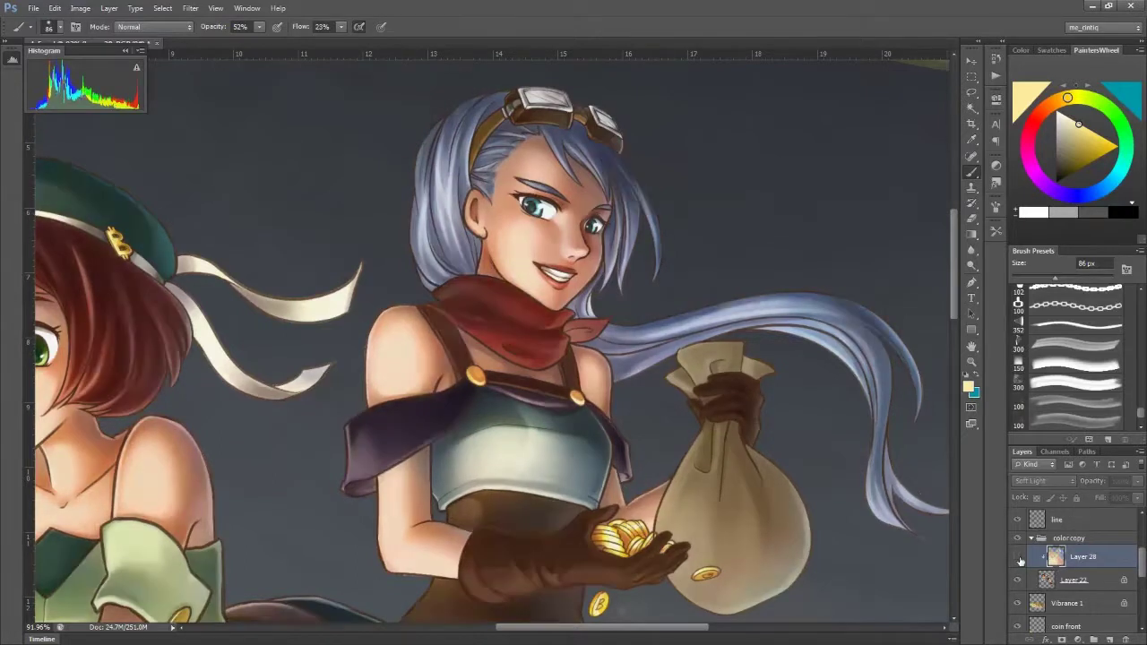
scroll(291, 470, "down", 2)
key("ctrl+0")
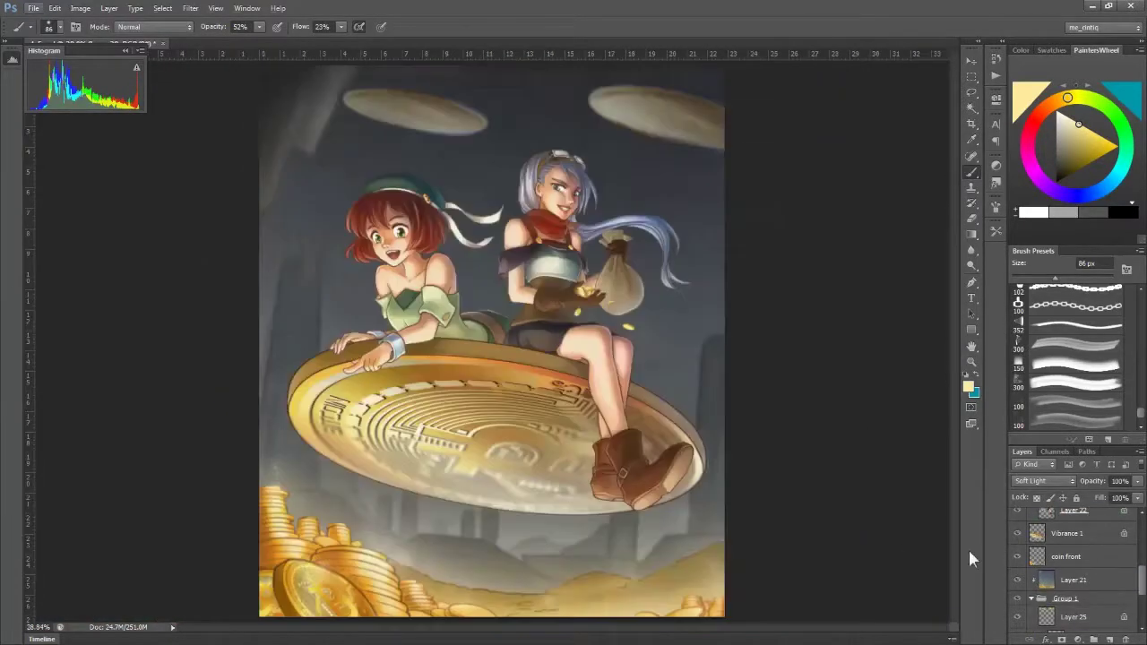
Set the Brightness/Contrast adjustment to a brightness of -1 and a contrast of -11
scroll(1028, 568, "up", 3)
scroll(1028, 568, "up", 1)
left_click_drag(1016, 566, 1013, 590)
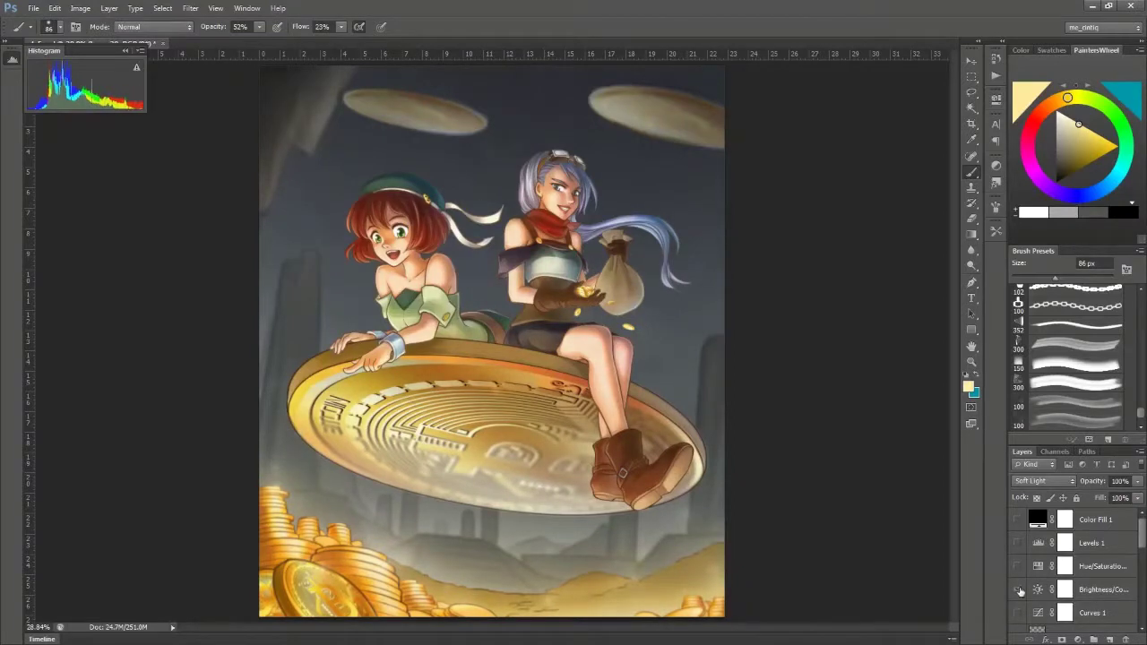
double_click(1037, 590)
left_click_drag(891, 159, 872, 185)
Show the Hue/Saturation adjustment, clip it above Layer 28 in the color copy group, and set its saturation to -7
left_click(1016, 567)
left_click(1038, 566)
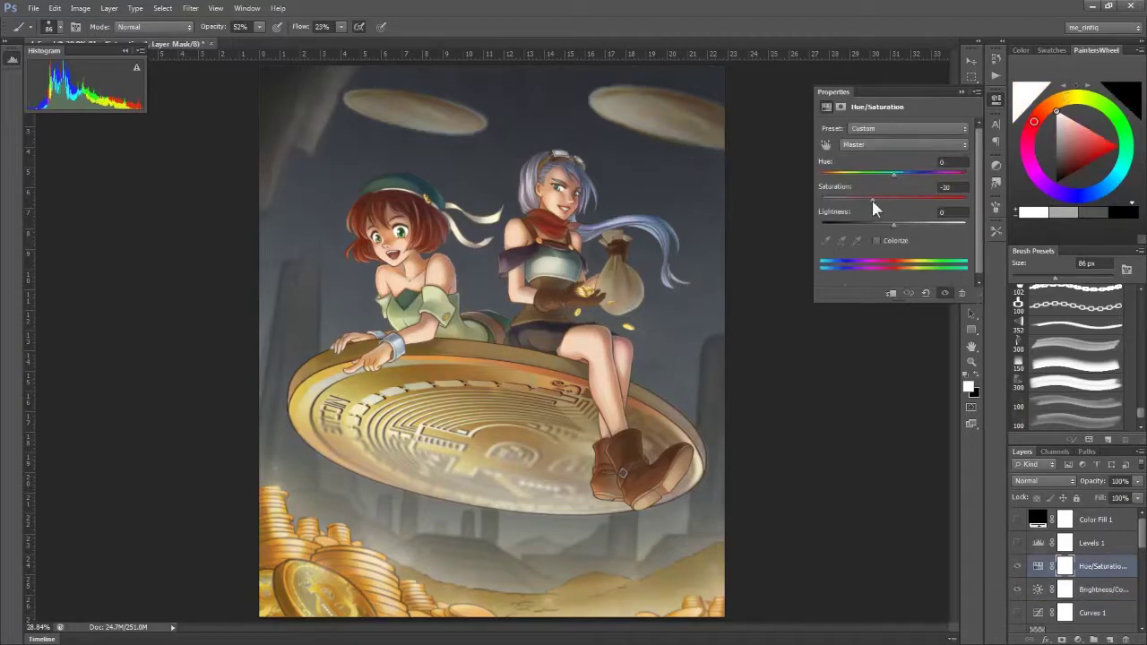
scroll(1075, 574, "down", 3)
right_click(1102, 598)
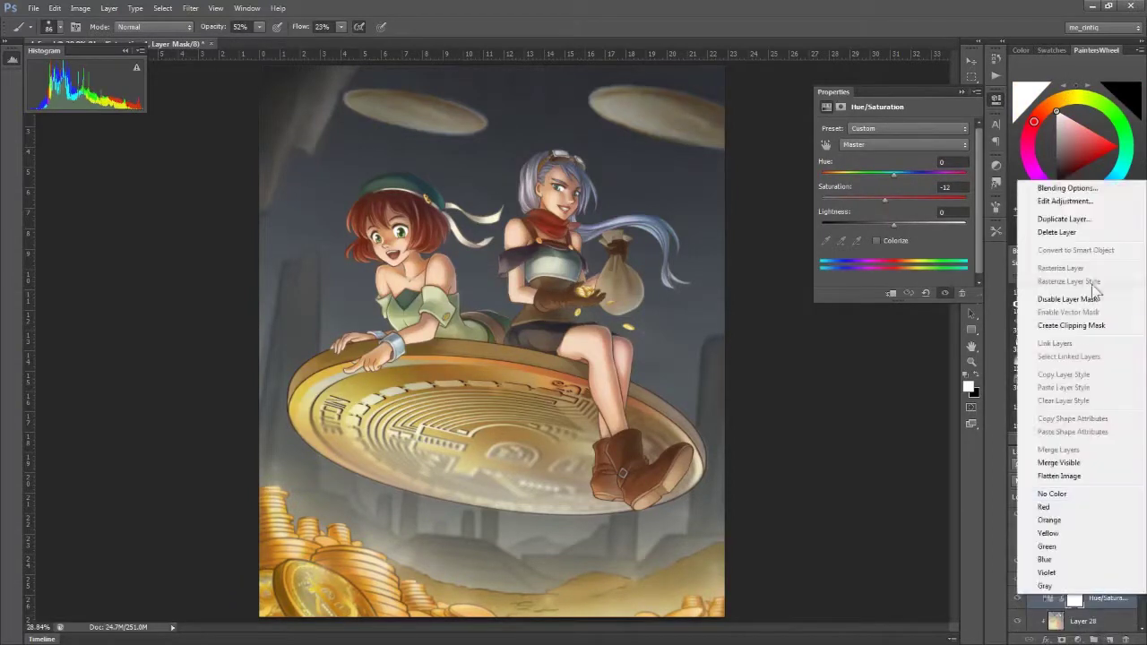
key("Escape")
left_click(1057, 598)
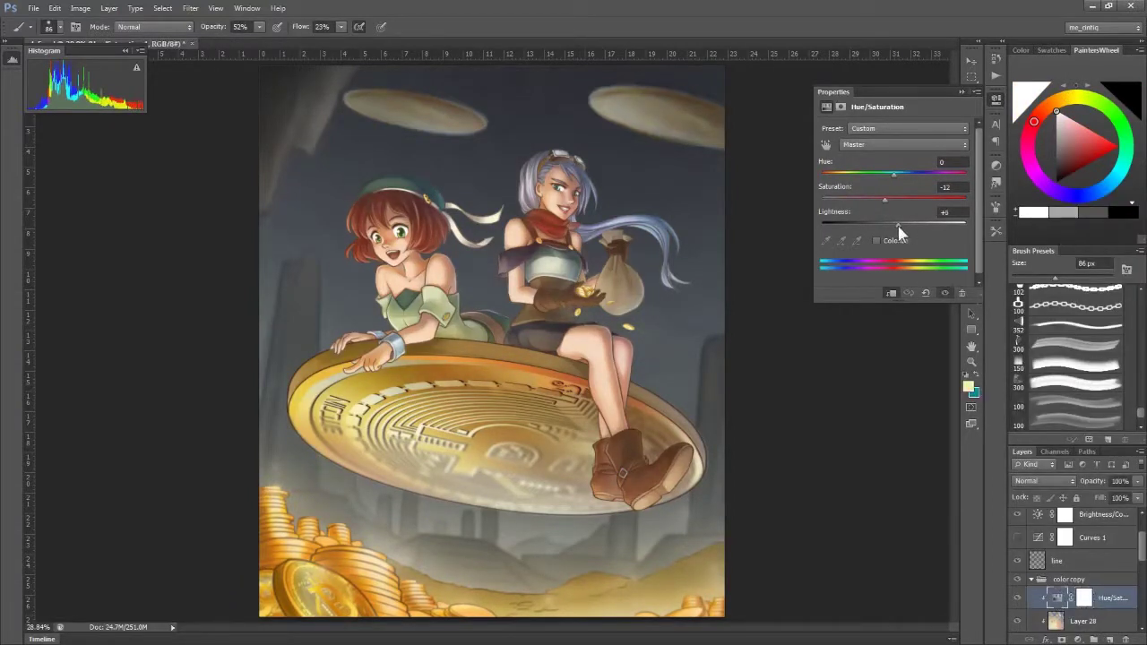
Try reshaping the Curves 1 adjustment clipped above Hue/Saturation in the color copy group, and delete that layer
left_click_drag(1091, 536, 1092, 575)
right_click(1102, 574)
key("Escape")
mouse_move(959, 152)
left_mouse_down()
mouse_move(952, 161)
mouse_move(961, 160)
left_mouse_up()
mouse_move(844, 275)
left_mouse_down()
mouse_move(887, 268)
mouse_move(841, 287)
left_mouse_up()
left_click_drag(876, 243, 876, 246)
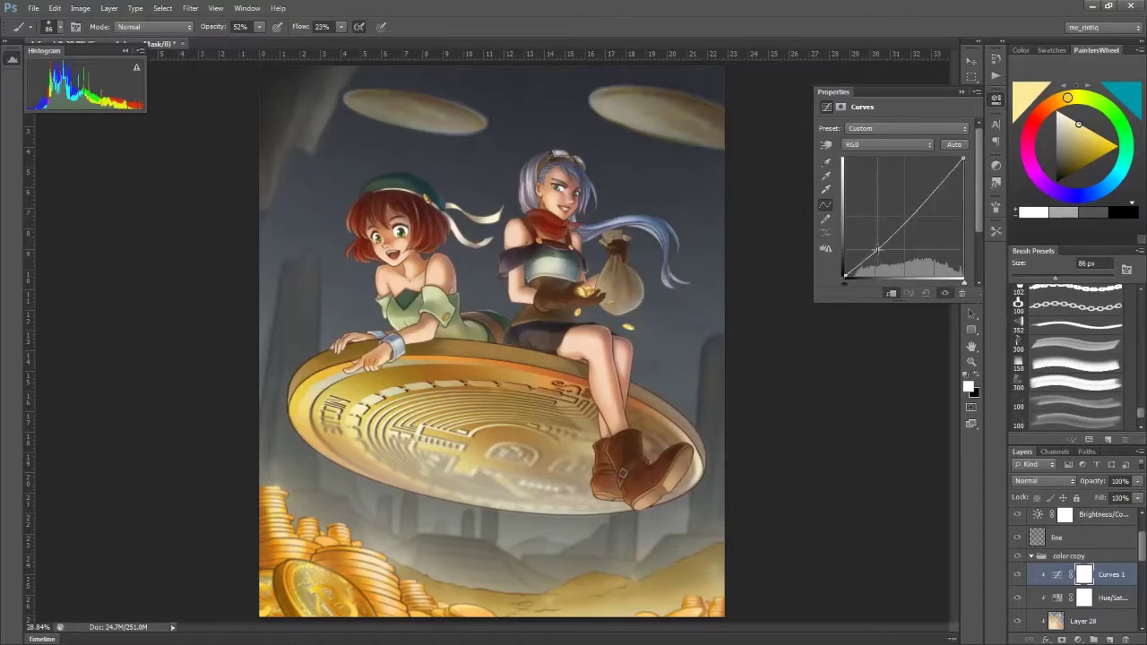
left_click_drag(932, 191, 943, 182)
left_click(944, 294)
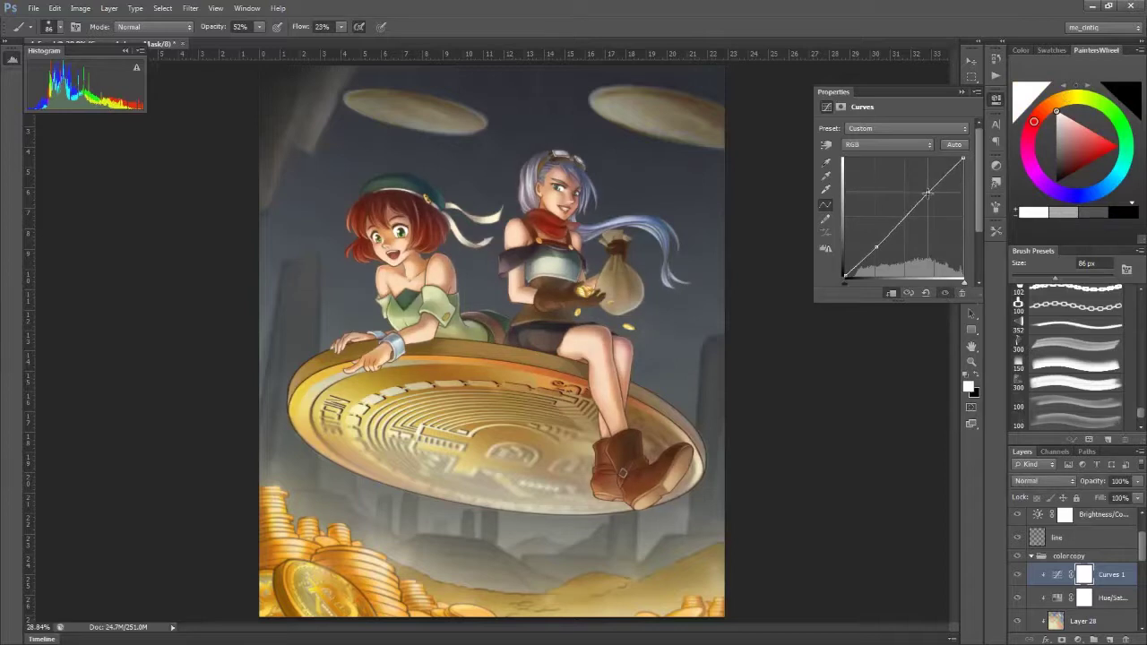
left_click(927, 293)
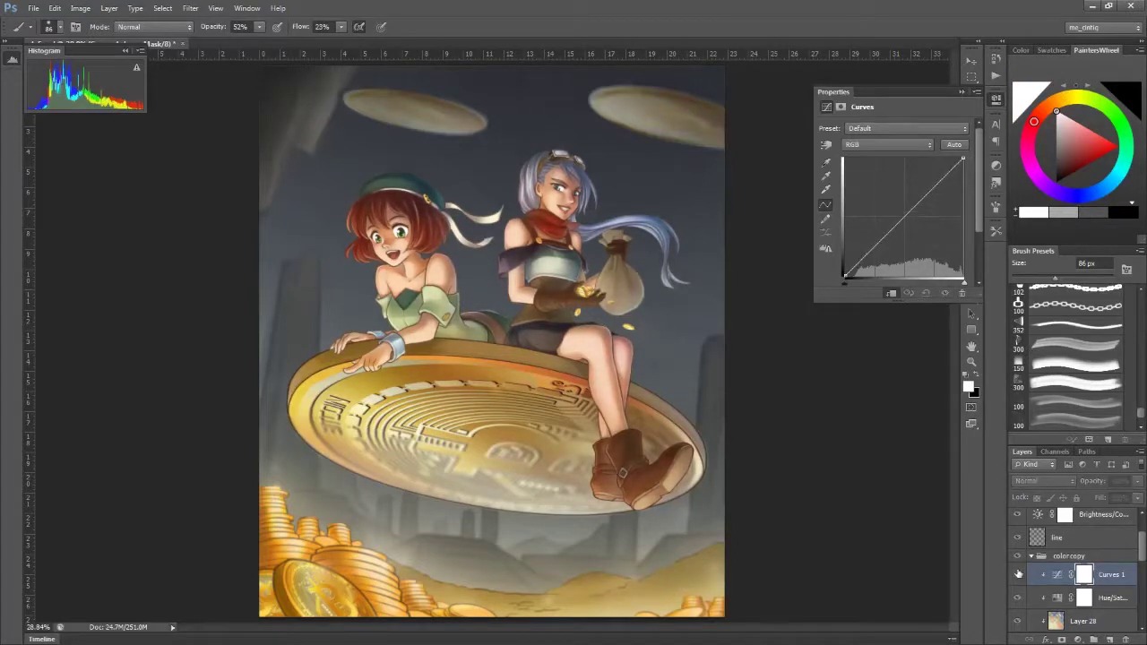
key("Delete")
Clip Levels 1 above Hue/Saturation in the color copy group, with midtones at 1.00 and output levels of 3 and 255
scroll(1017, 556, "up", 2)
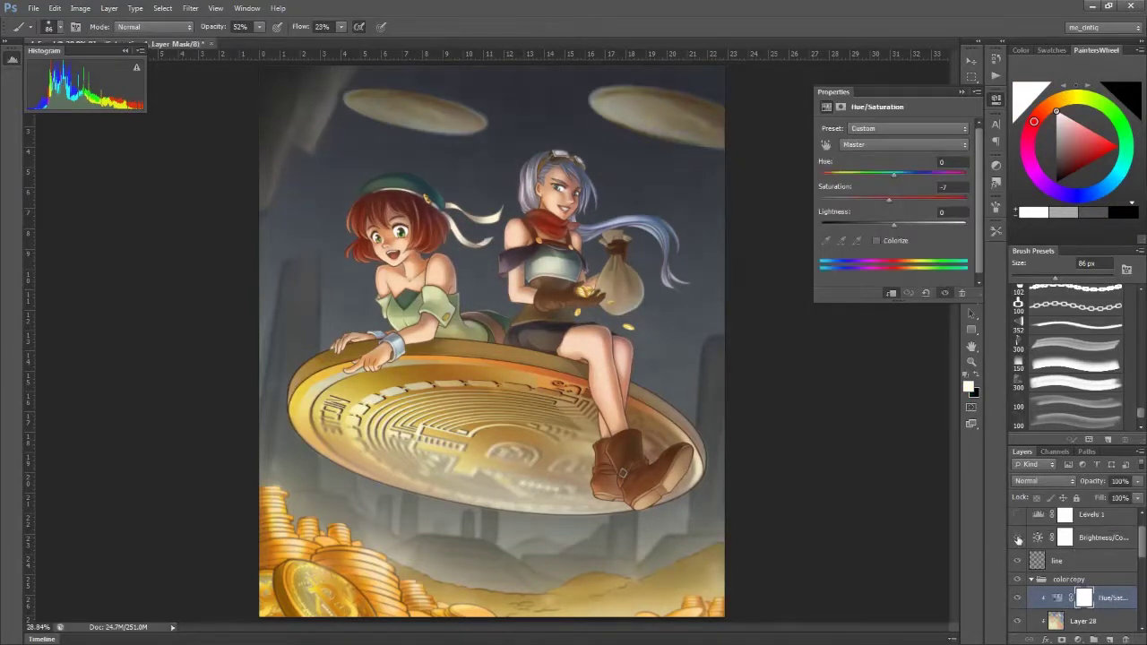
left_click(1021, 538)
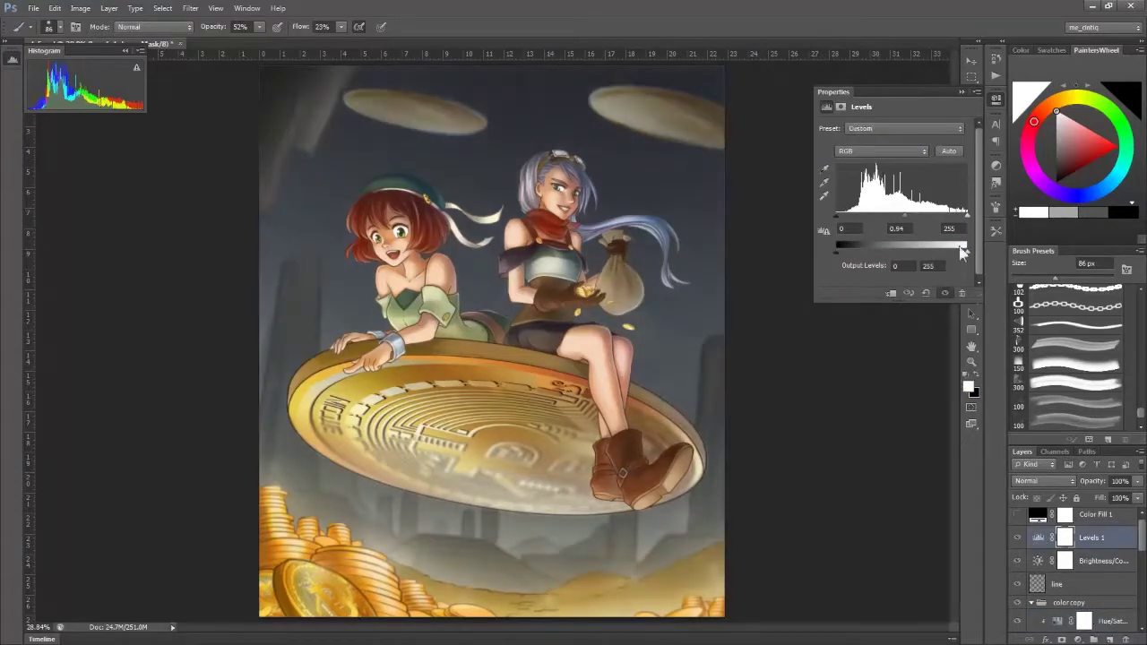
left_click_drag(1088, 538, 1104, 606)
left_click_drag(904, 216, 901, 215)
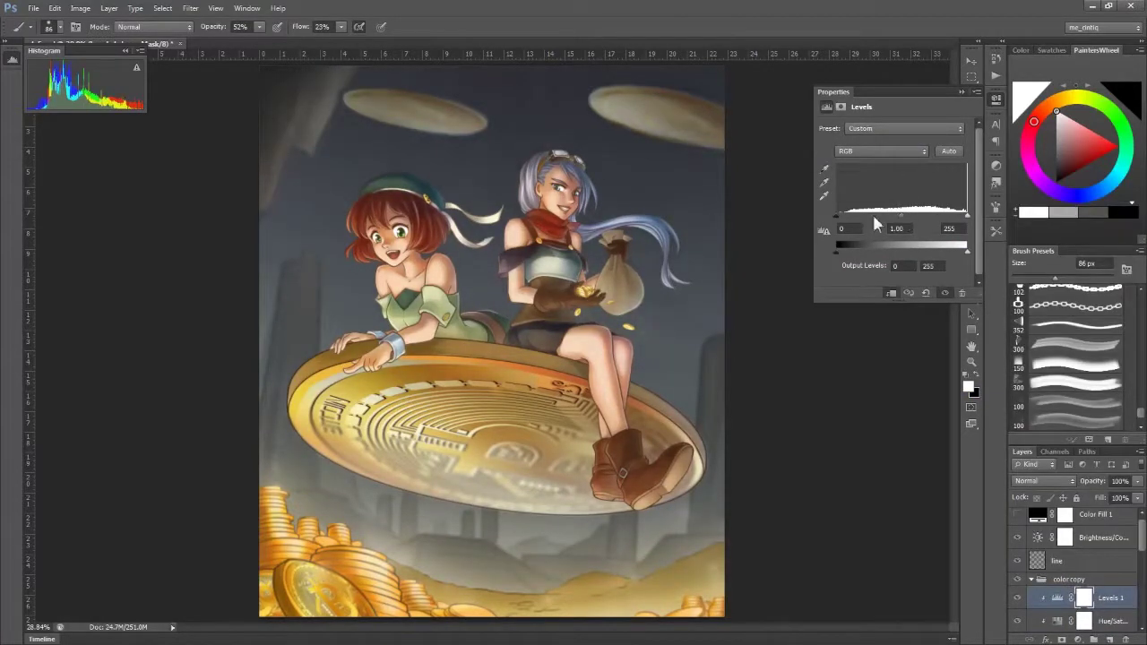
left_click_drag(837, 252, 843, 253)
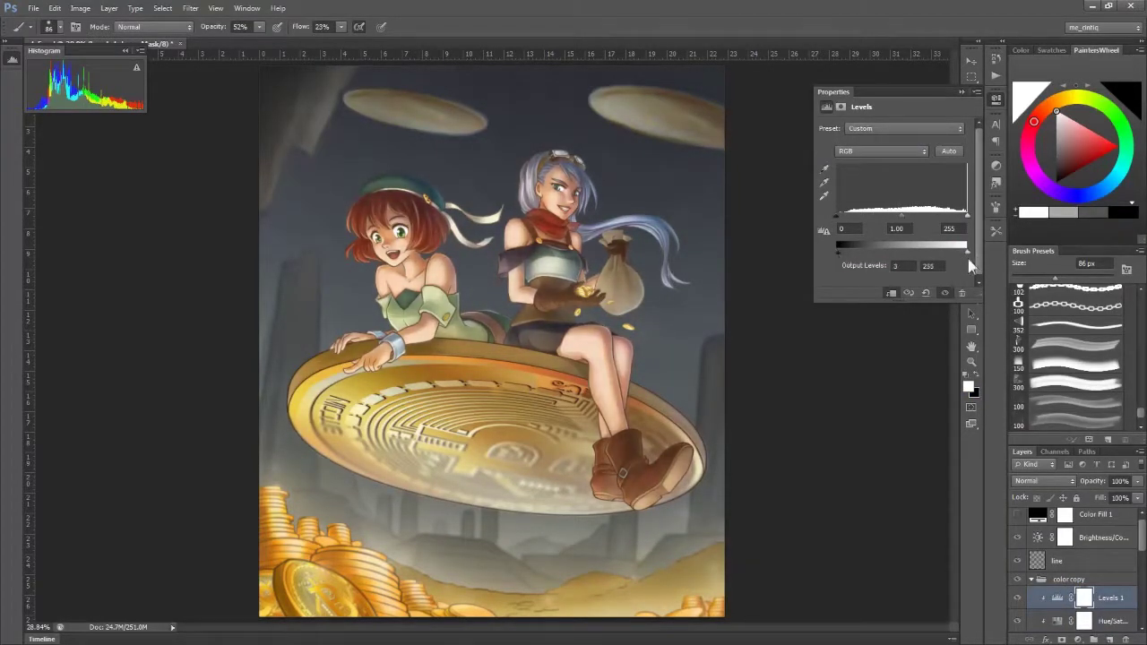
mouse_move(968, 254)
left_mouse_down()
mouse_move(947, 249)
mouse_move(966, 252)
left_mouse_up()
Take a history snapshot and compare it with the earlier snapshot and the opened document state
left_click(996, 59)
left_click(944, 277)
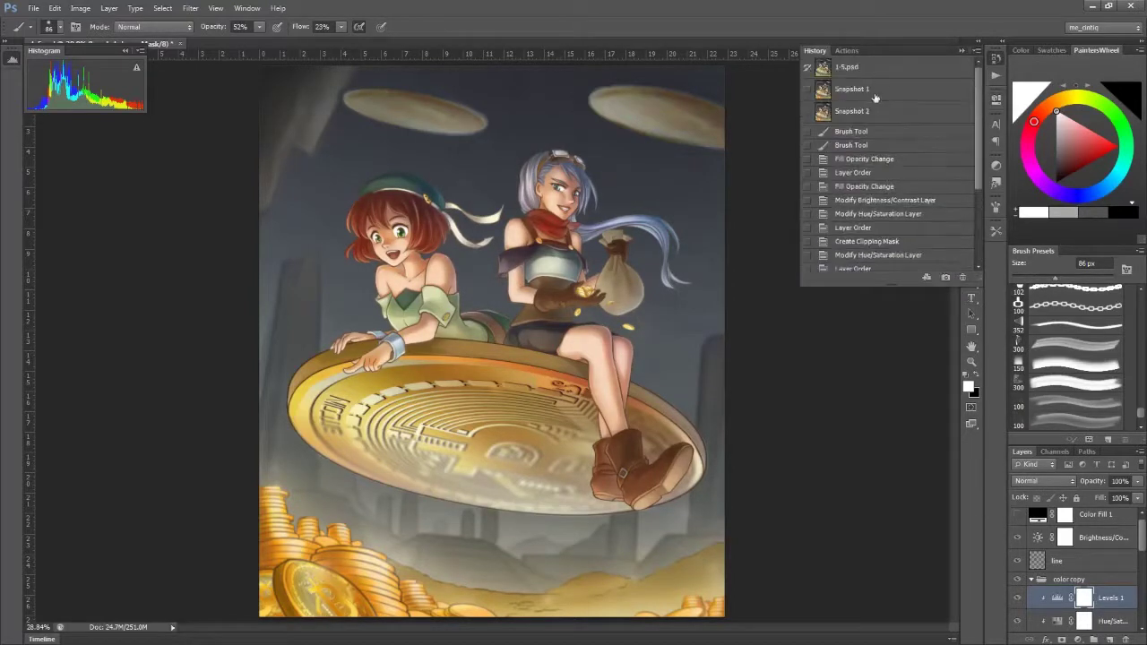
left_click(869, 110)
left_click(870, 88)
left_click(873, 73)
left_click(869, 99)
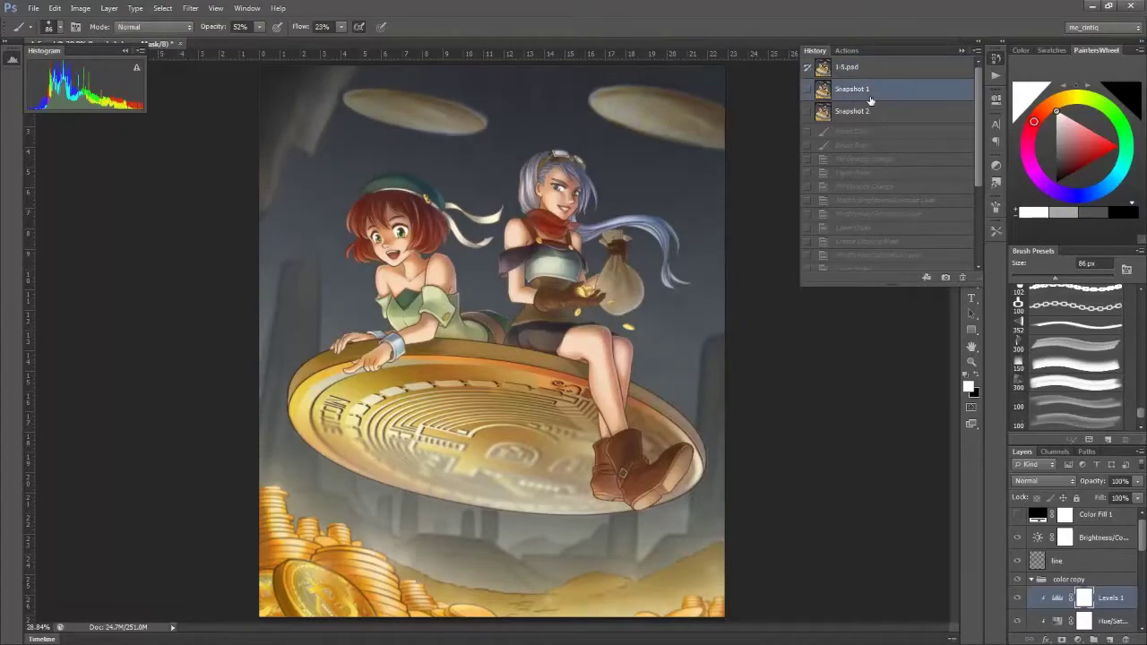
left_click(868, 115)
left_click(868, 90)
left_click(867, 75)
left_click(871, 90)
Add a Vibrance adjustment above Levels 1 in the color copy group, adjust its saturation, and try brighter highlights in Levels 1
scroll(1064, 594, "down", 1)
left_click(1023, 613)
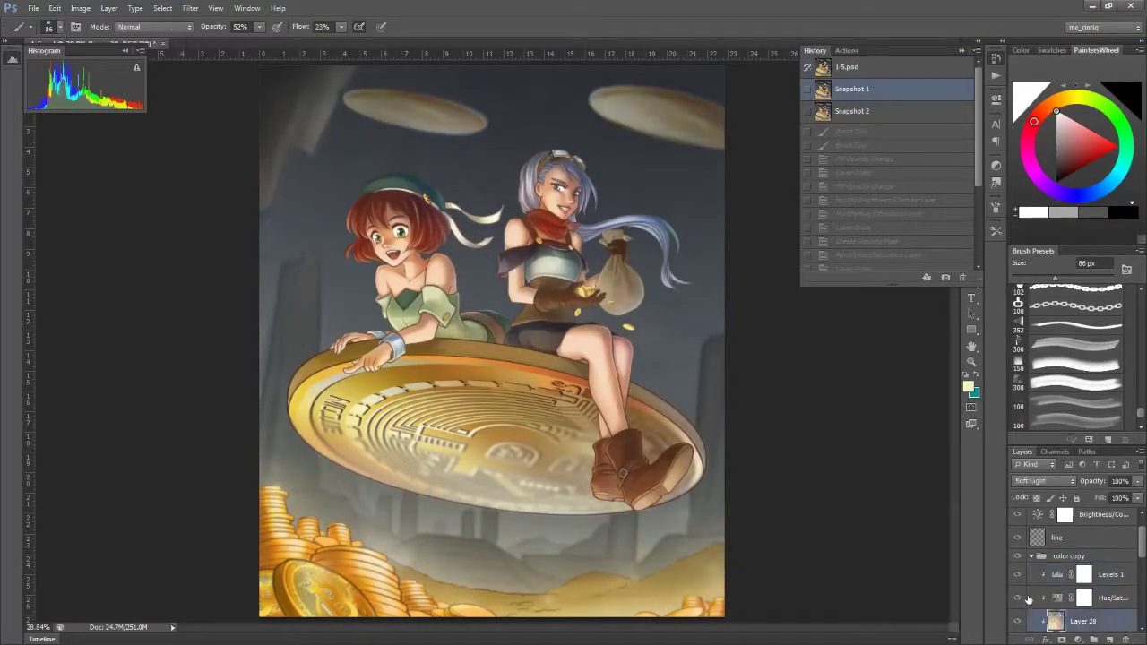
left_click(1078, 639)
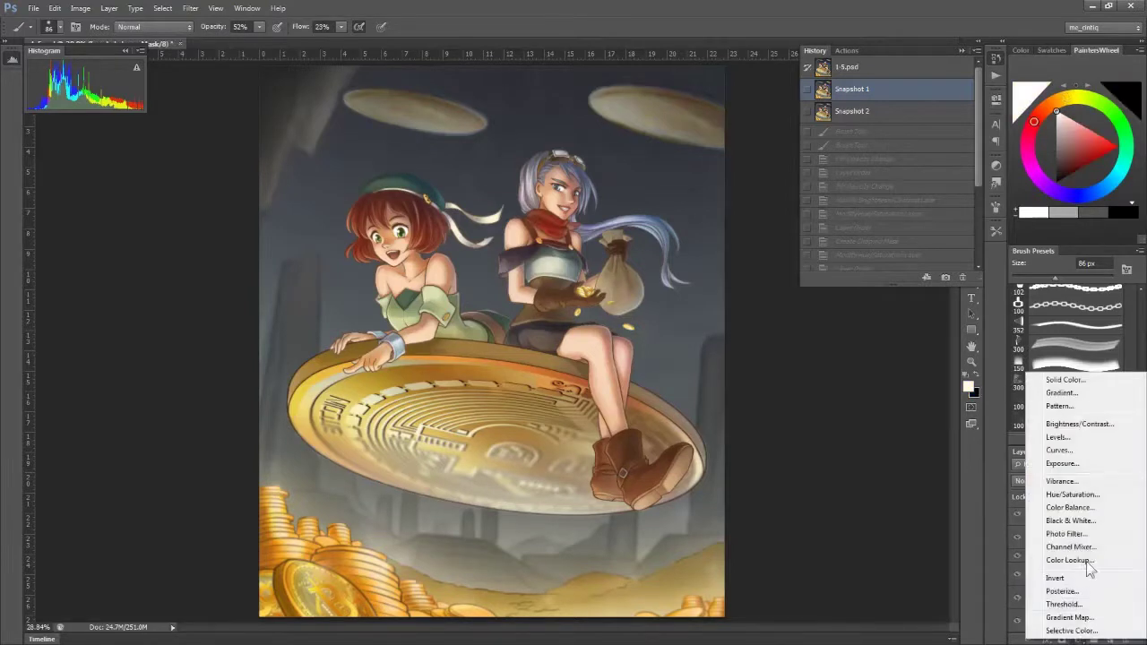
left_click(1061, 481)
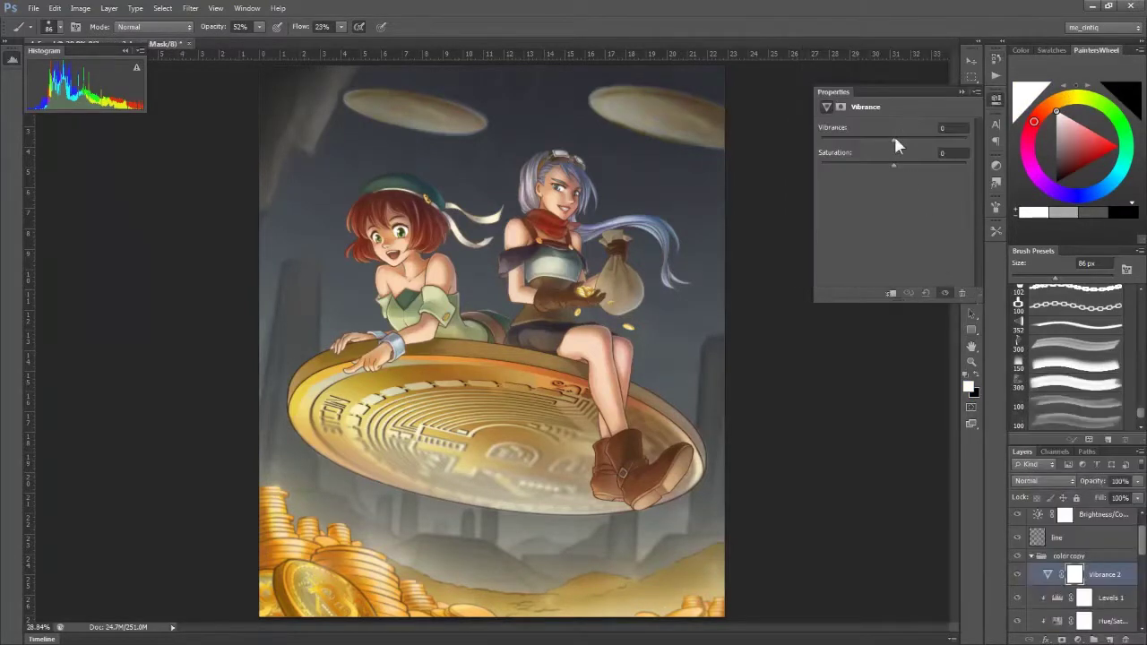
left_click_drag(949, 152, 863, 151)
left_click(1059, 598)
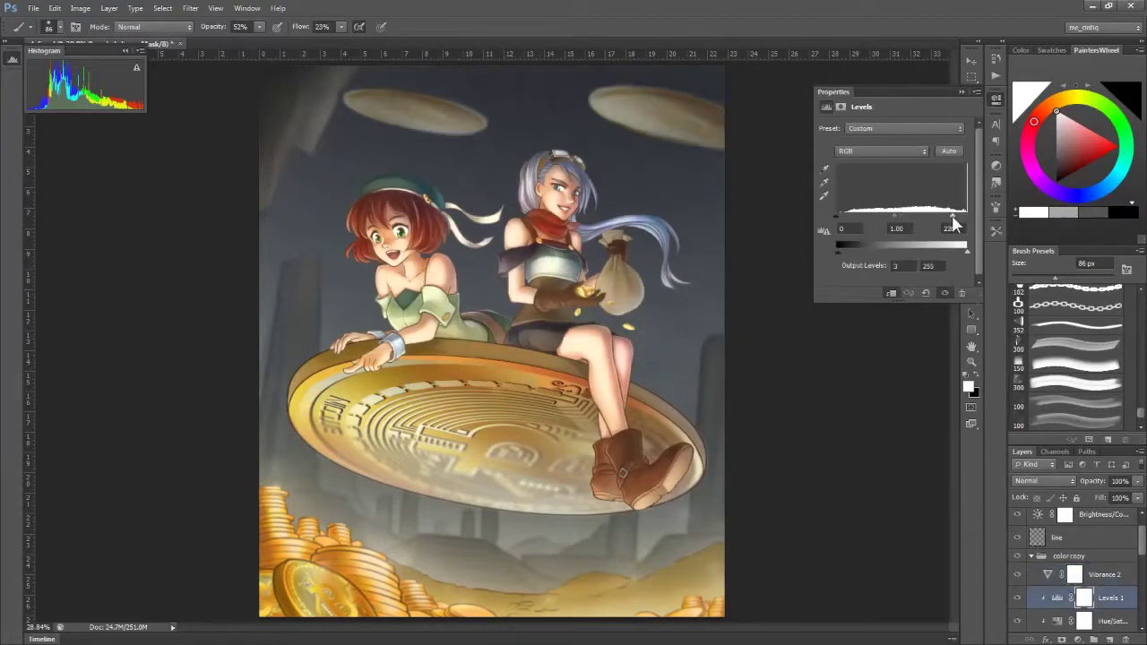
Add a Levels adjustment above Brightness/Contrast with midtones at 1.03, and check the painting in grayscale using Color Fill 1
left_click(1078, 639)
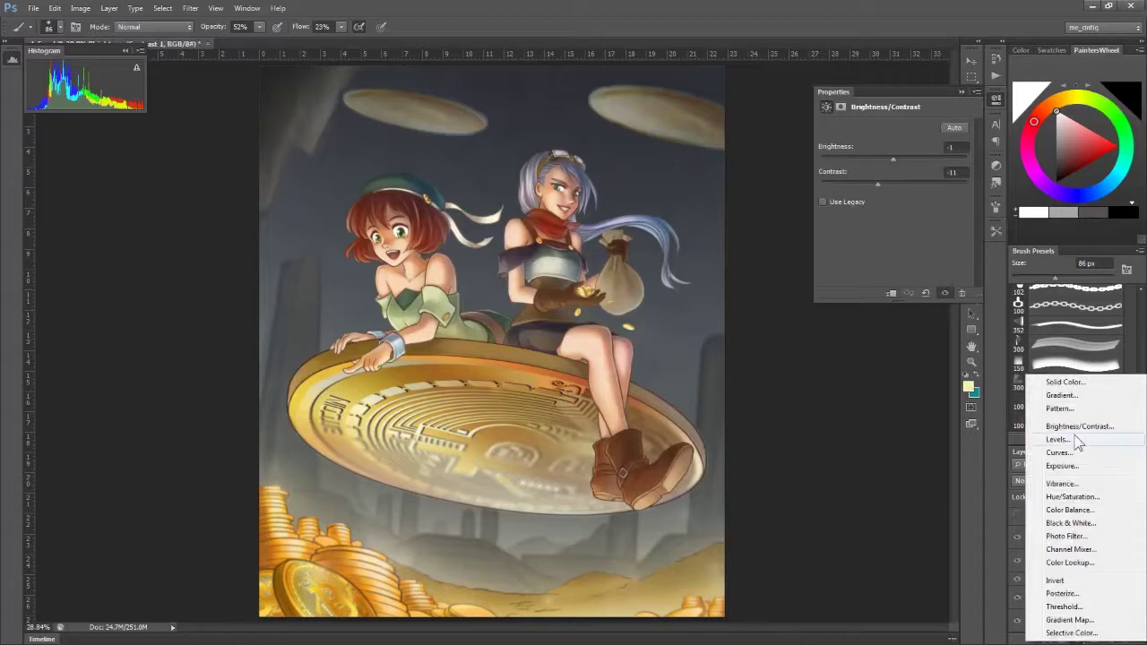
left_click(1057, 439)
mouse_move(901, 215)
left_mouse_down()
mouse_move(986, 219)
mouse_move(901, 213)
left_mouse_up()
left_click(1016, 518)
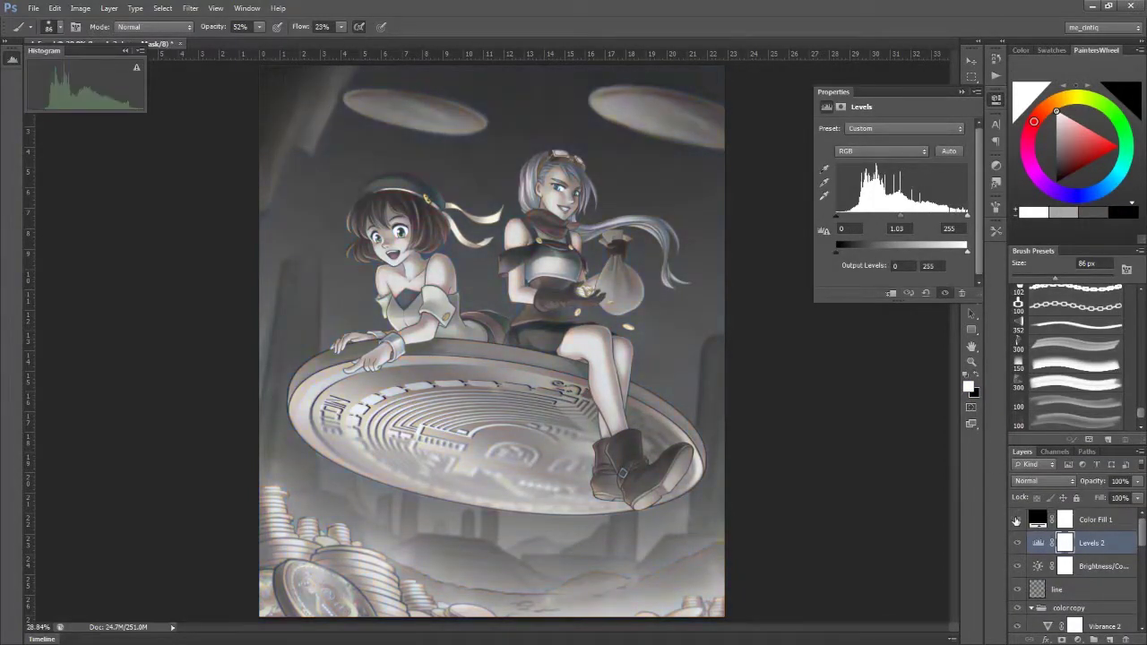
left_click(1016, 520)
left_click(1016, 519)
left_click(1016, 519)
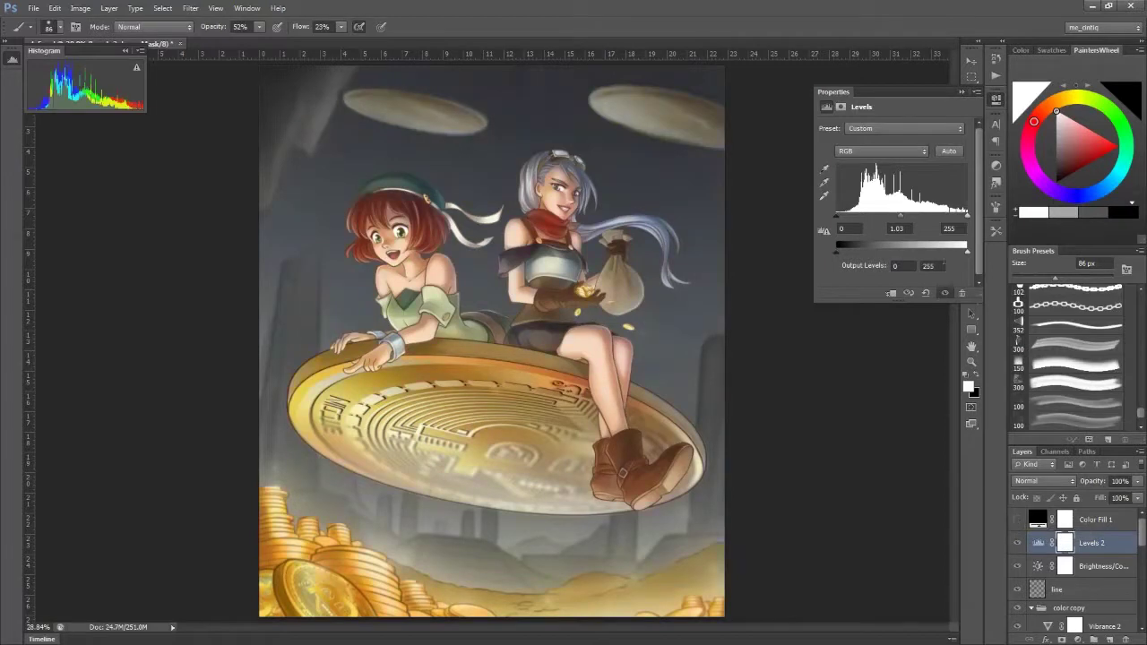
Compare the opened document state with Snapshot 3 in the history
left_click(971, 60)
left_click(874, 70)
left_click(877, 134)
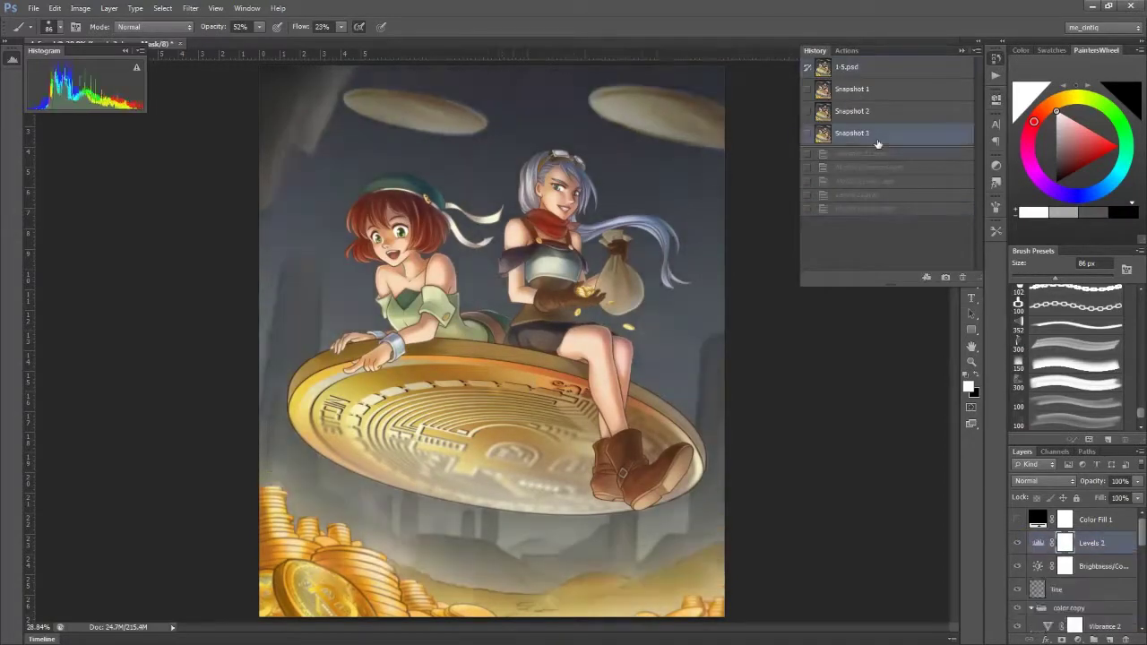
Set the clipped Hue/Saturation to a saturation of -15, and Levels 1 to midtones 0.92 and white input 252
scroll(1056, 584, "down", 3)
left_click(1057, 556)
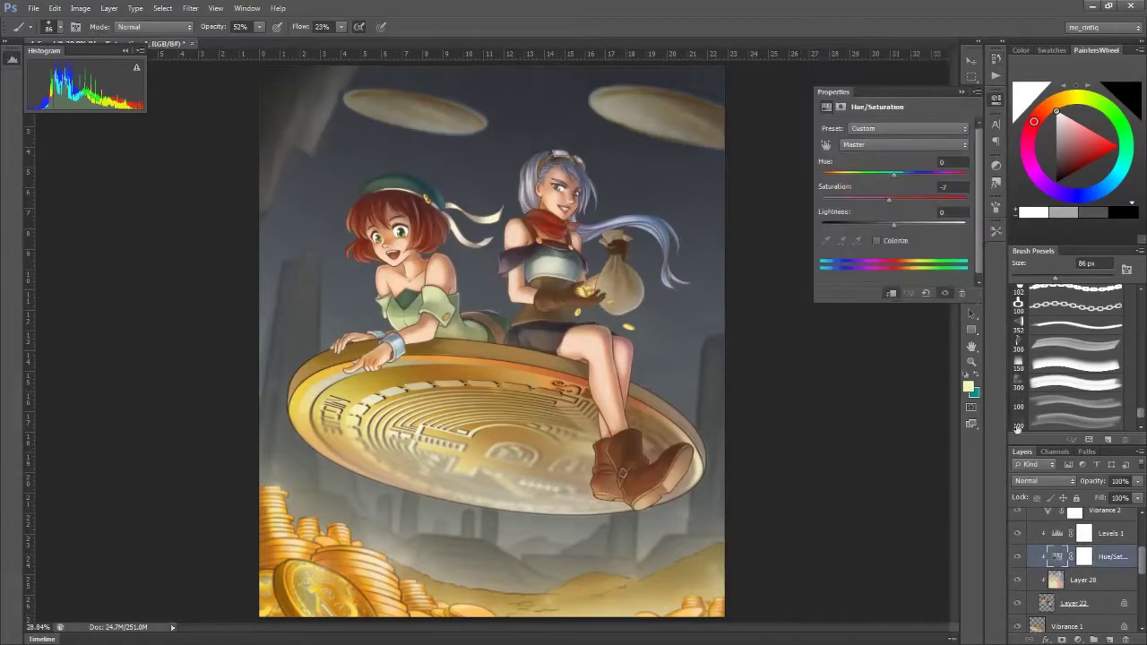
left_click_drag(883, 199, 883, 199)
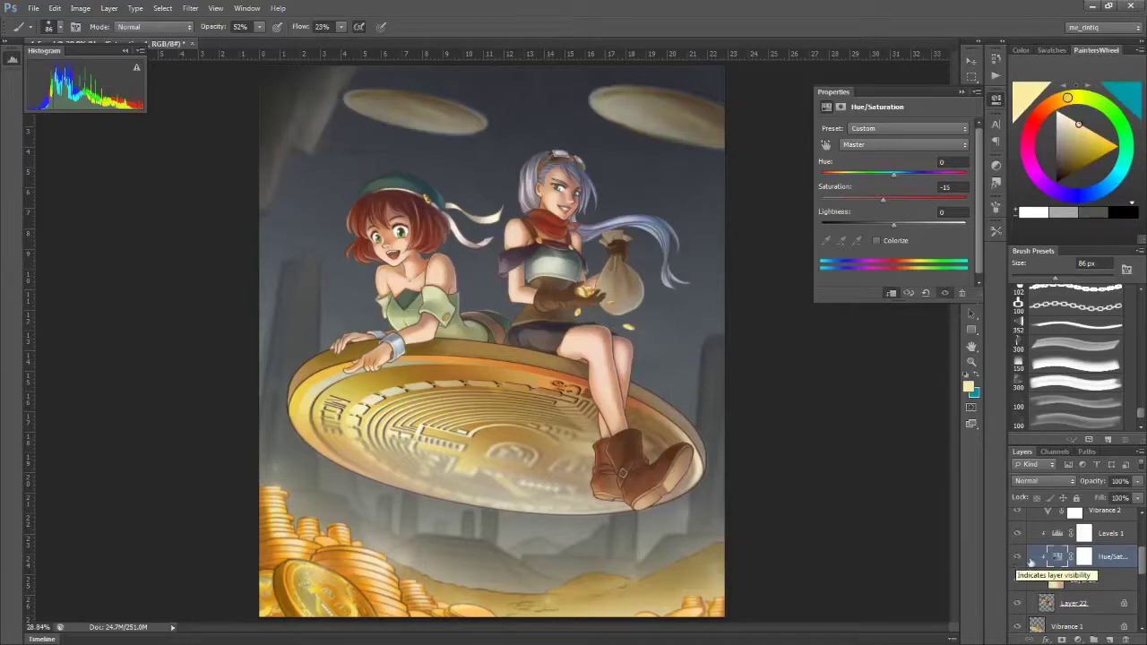
left_click(1066, 533)
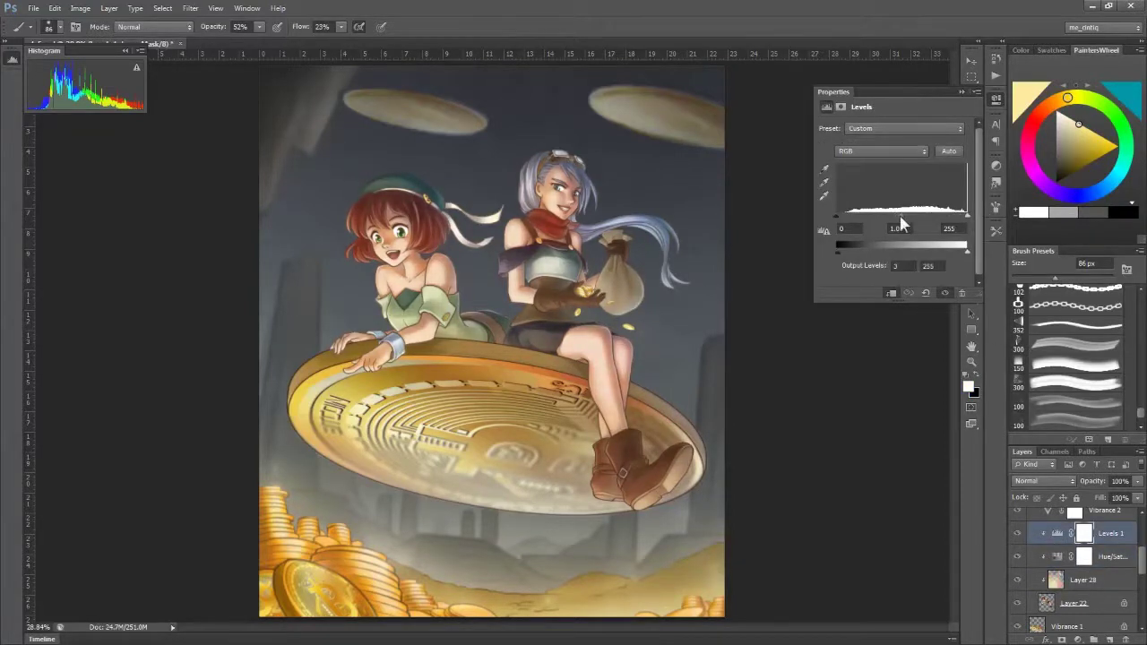
left_click_drag(899, 216, 905, 218)
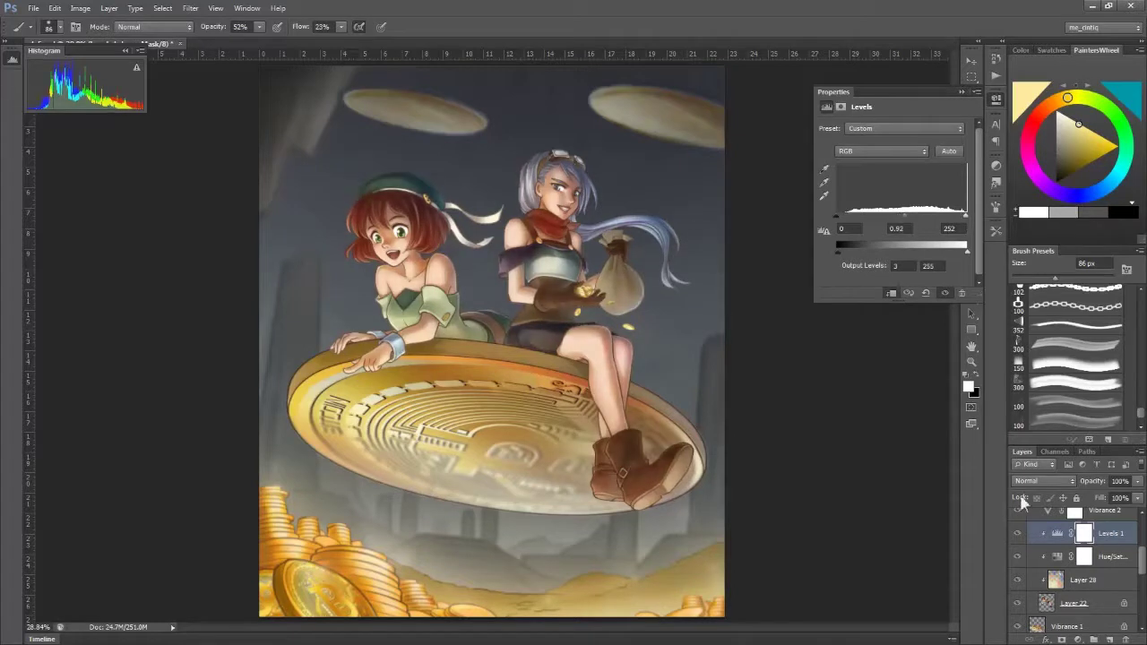
Check the painting's values in grayscale using Color Fill 1, and save the file
scroll(1026, 517, "up", 3)
left_click(1018, 519)
left_click(1018, 519)
scroll(1021, 546, "down", 5)
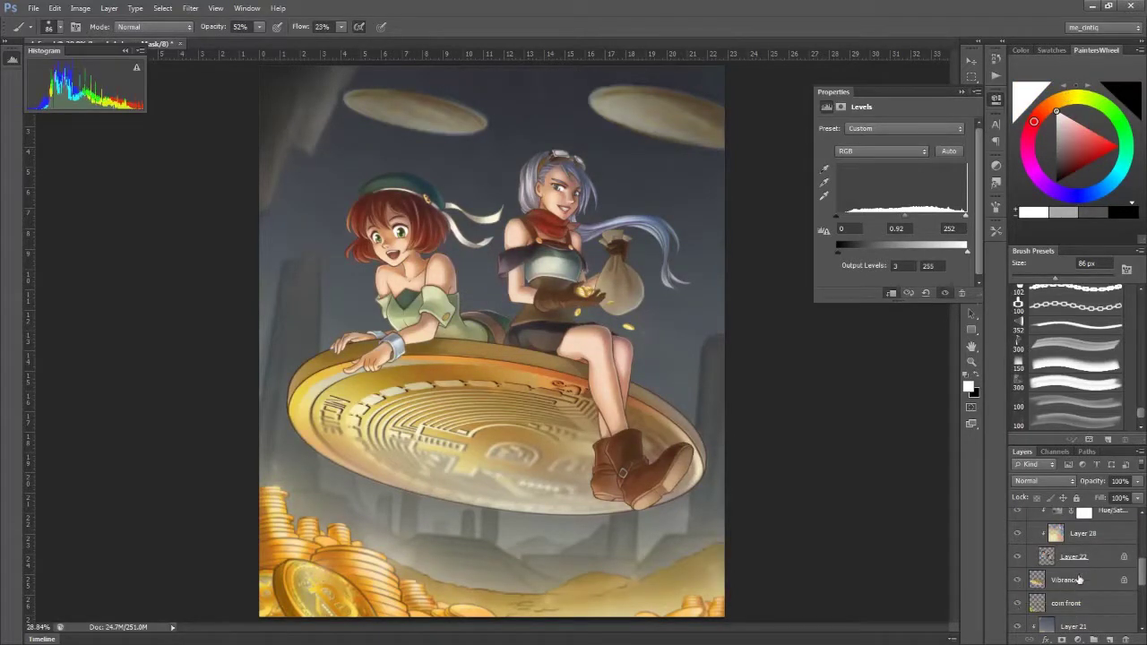
key("ctrl+s")
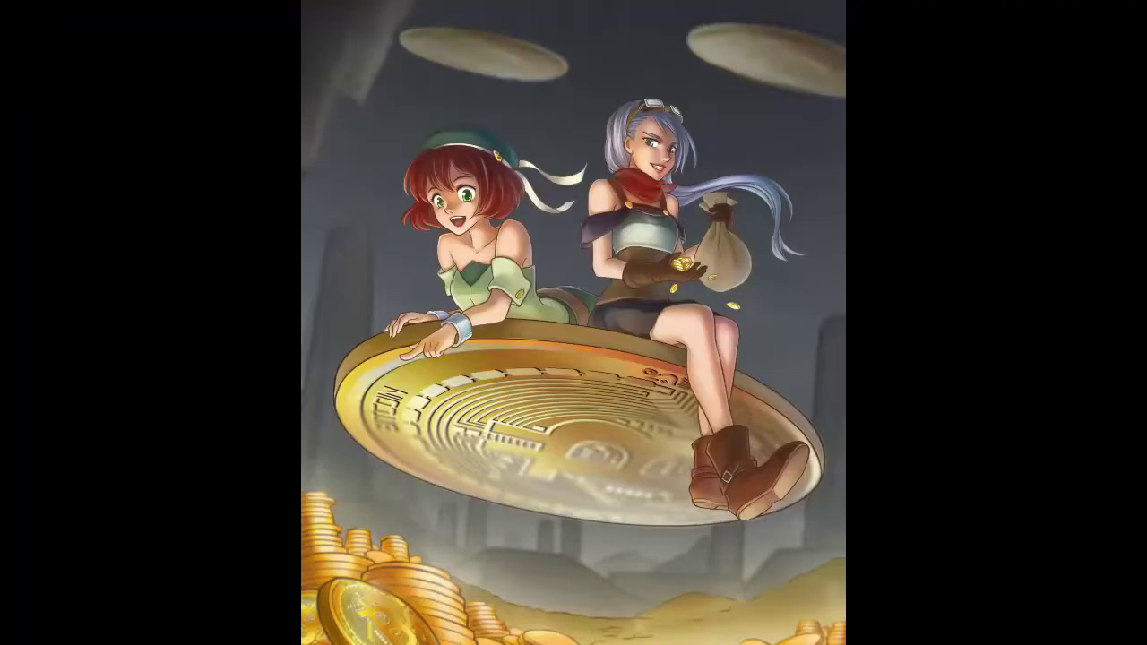